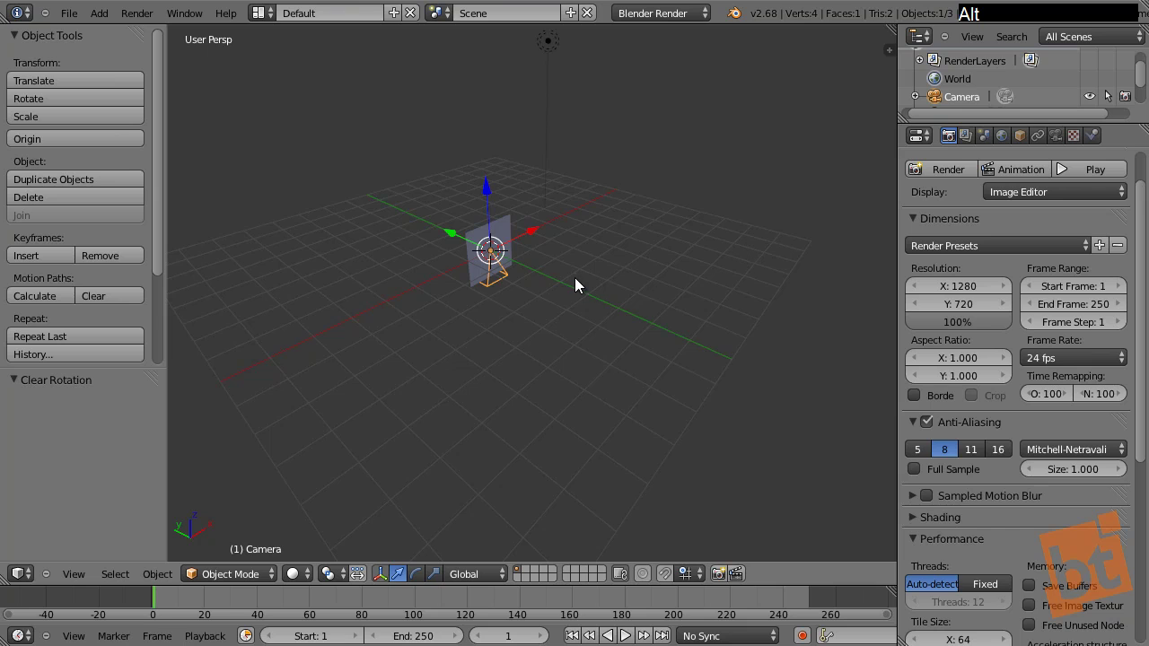
Step: Rotate the camera 90° around the global X axis so it faces the upright plane
middle_click_drag(479, 283, 563, 291)
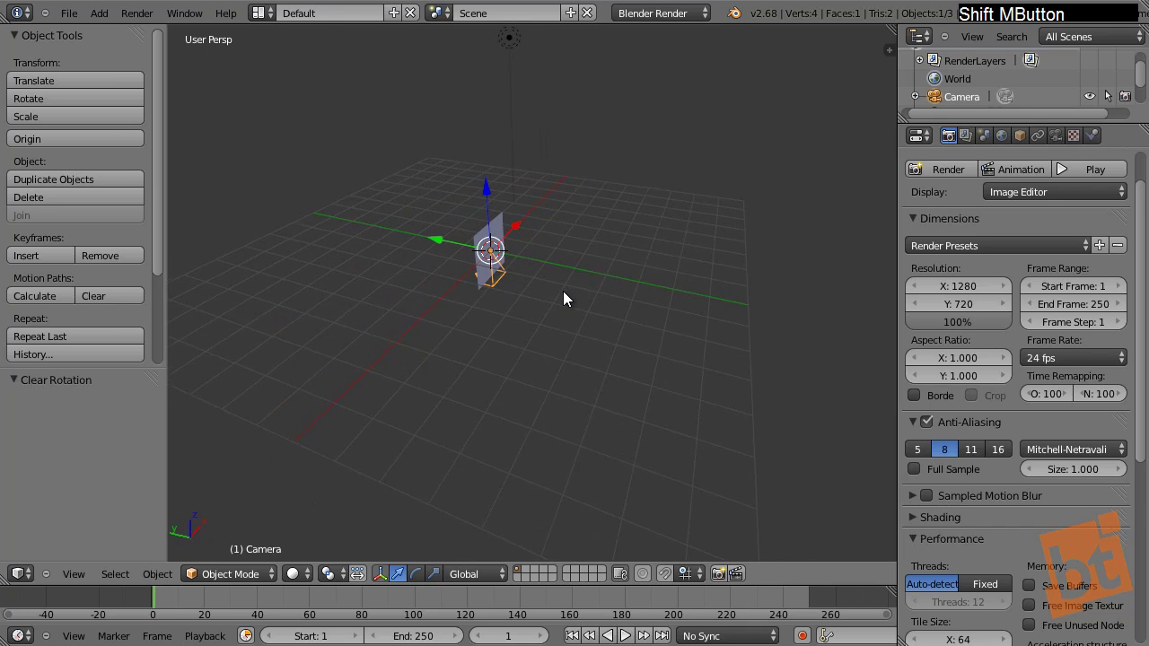
key("r")
key("x")
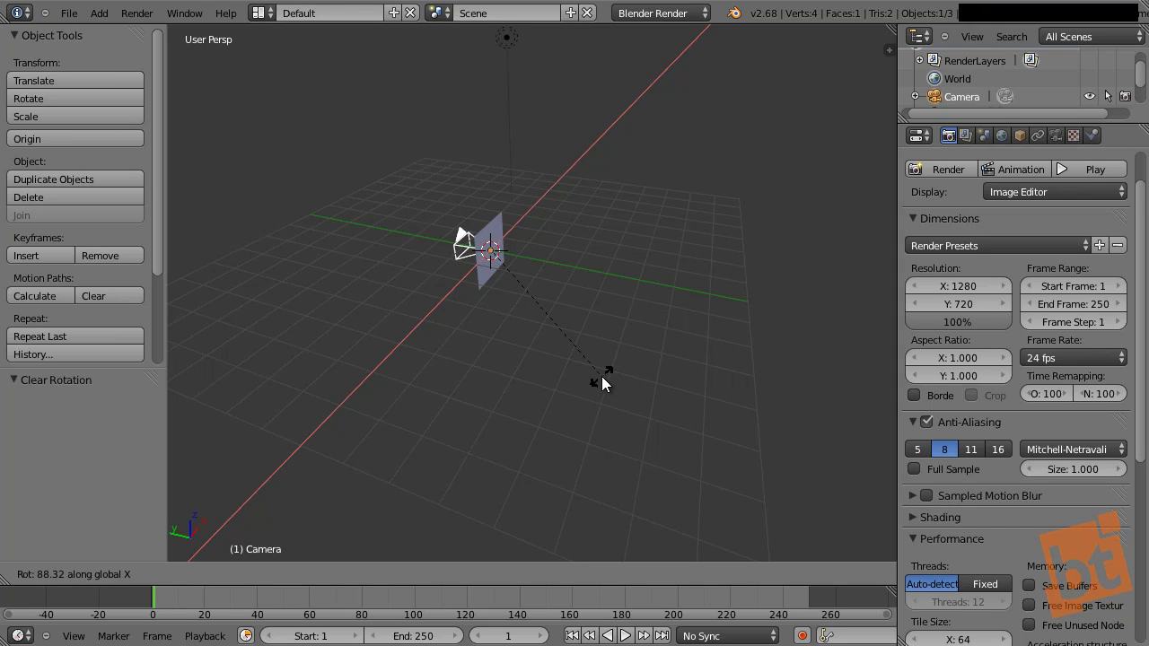
type("90")
key("Return")
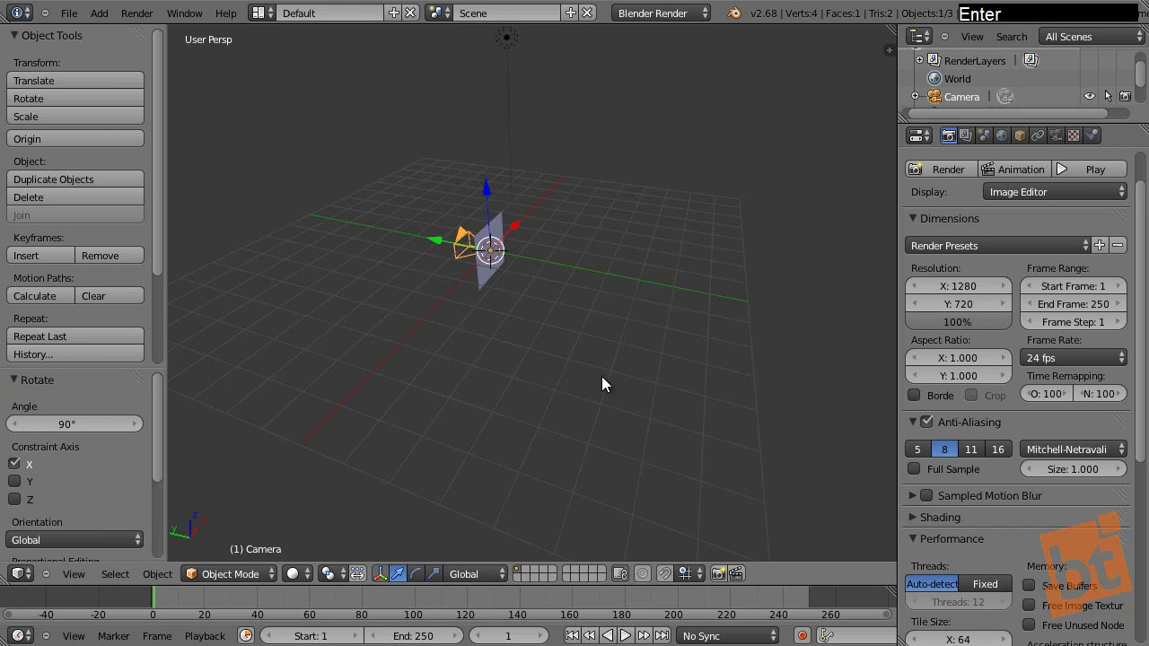
Step: Move the camera about 8.2 units back along the negative Y axis and view the scene through it
left_click_drag(439, 241, 725, 301)
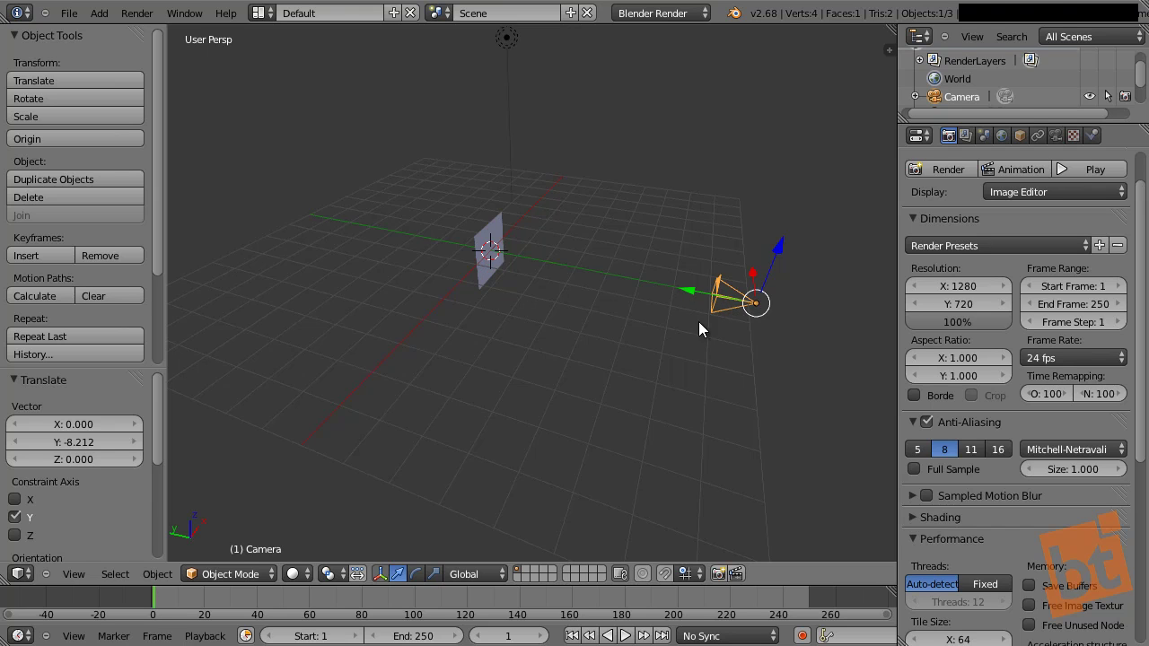
middle_click_drag(699, 321, 538, 257)
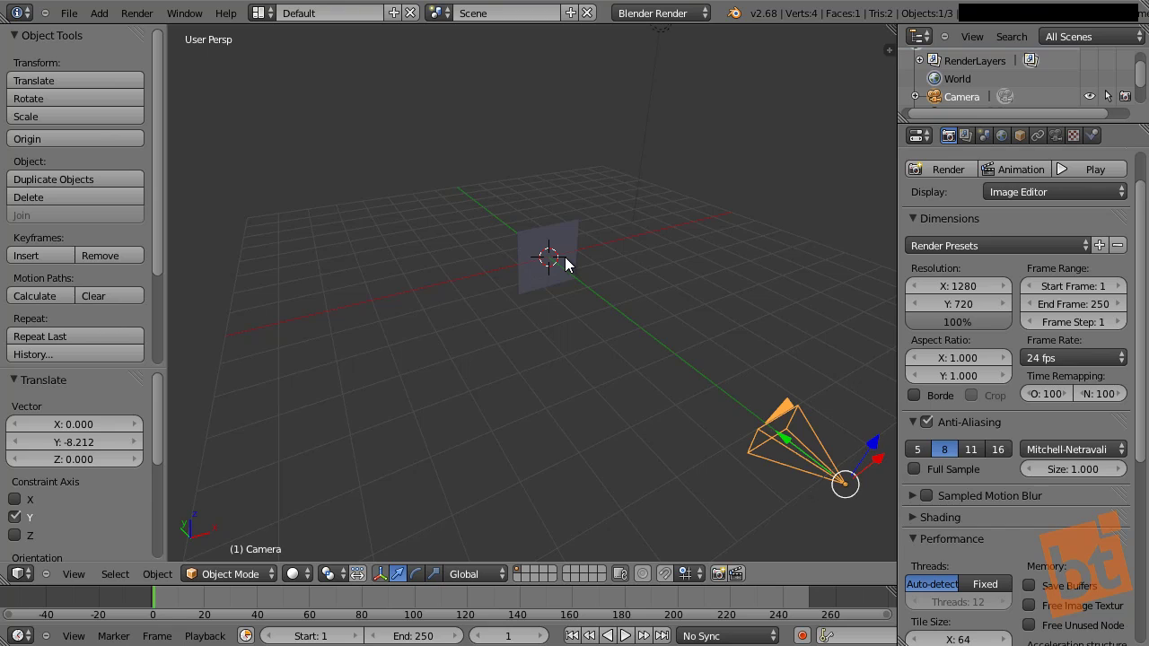
key("KP_0")
Step: Enlarge the plane to slightly overfill the camera frame, scaling it uniformly by about 2.17 and along X by about 1.77
right_click(500, 321)
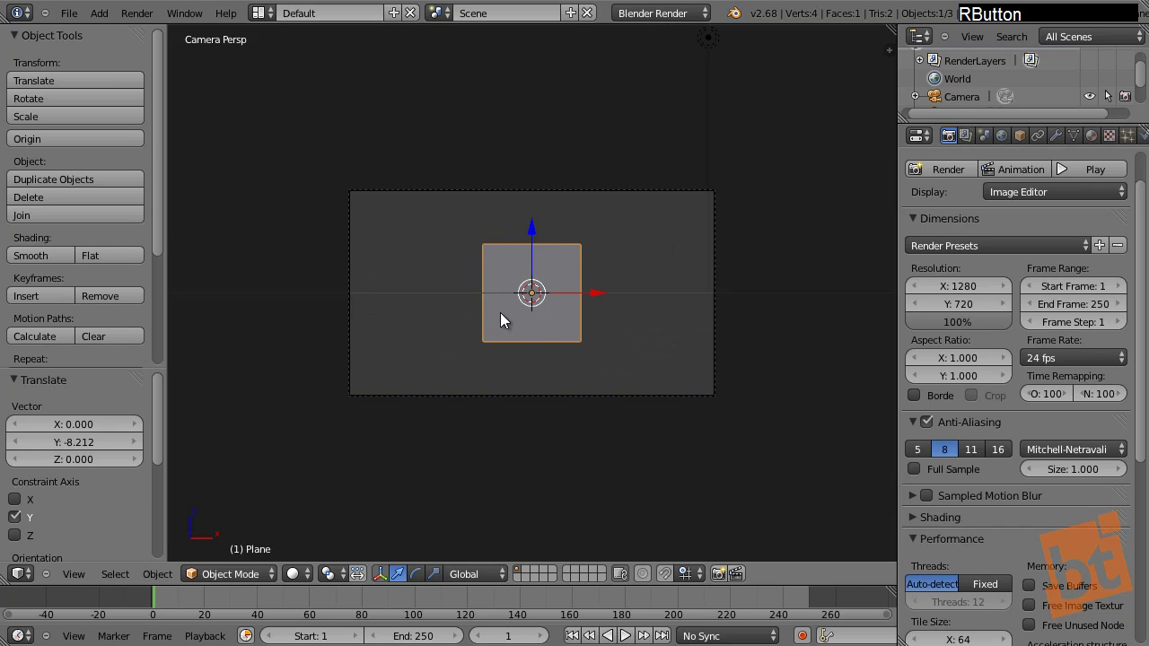
scroll(556, 317, "up", 3)
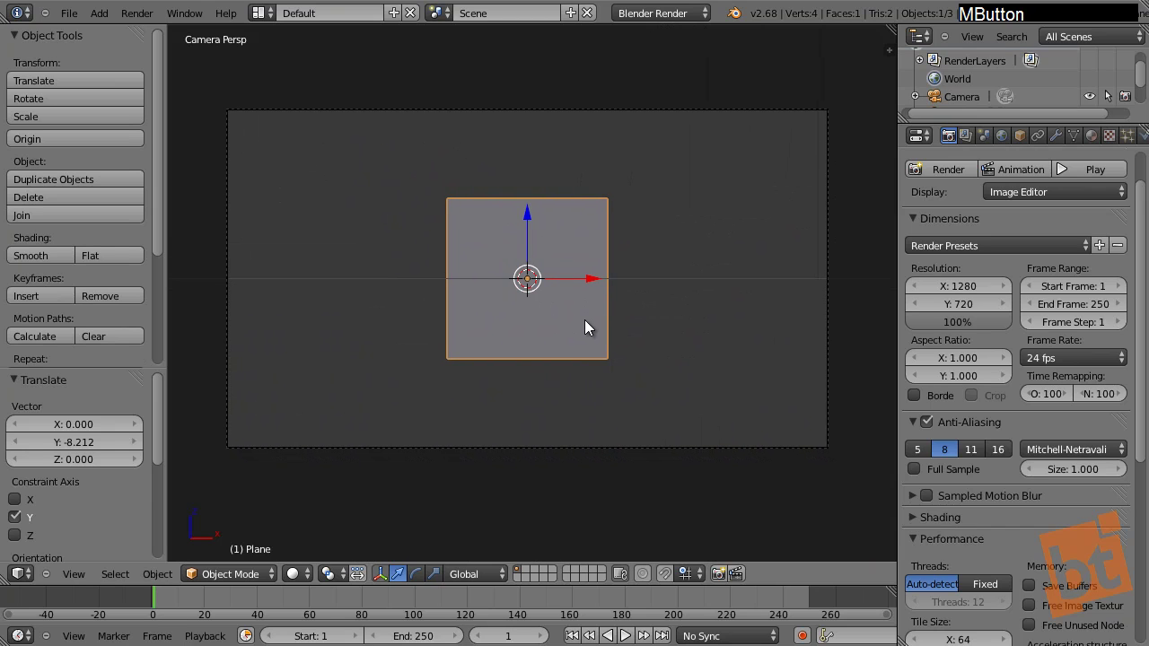
key("s")
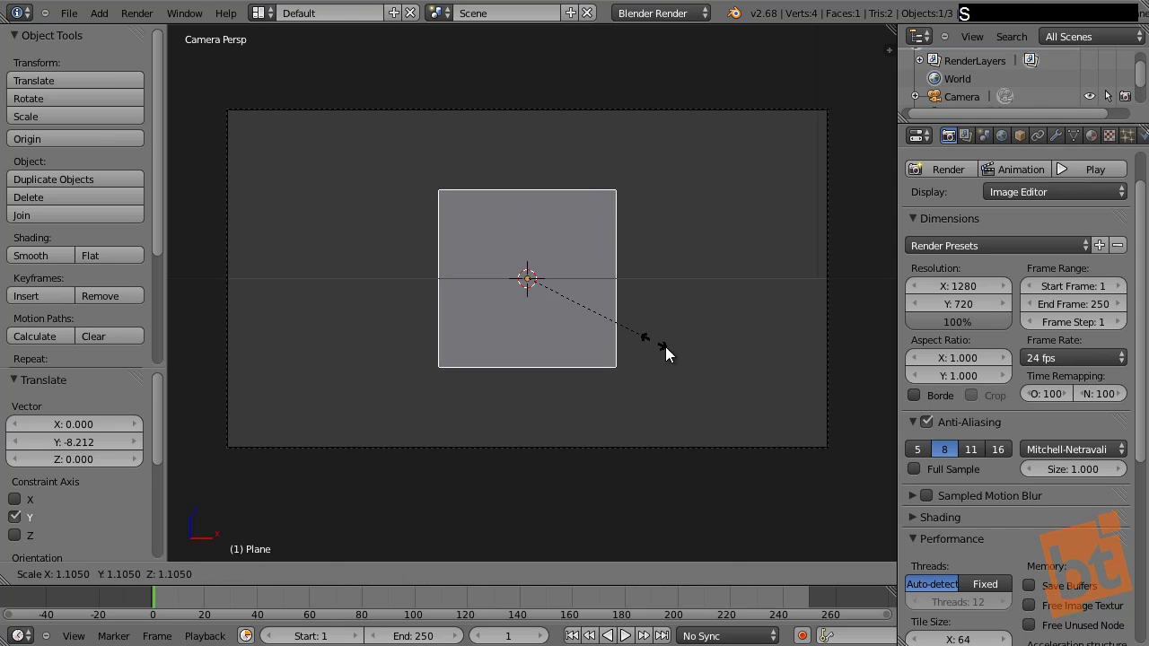
left_click(771, 404)
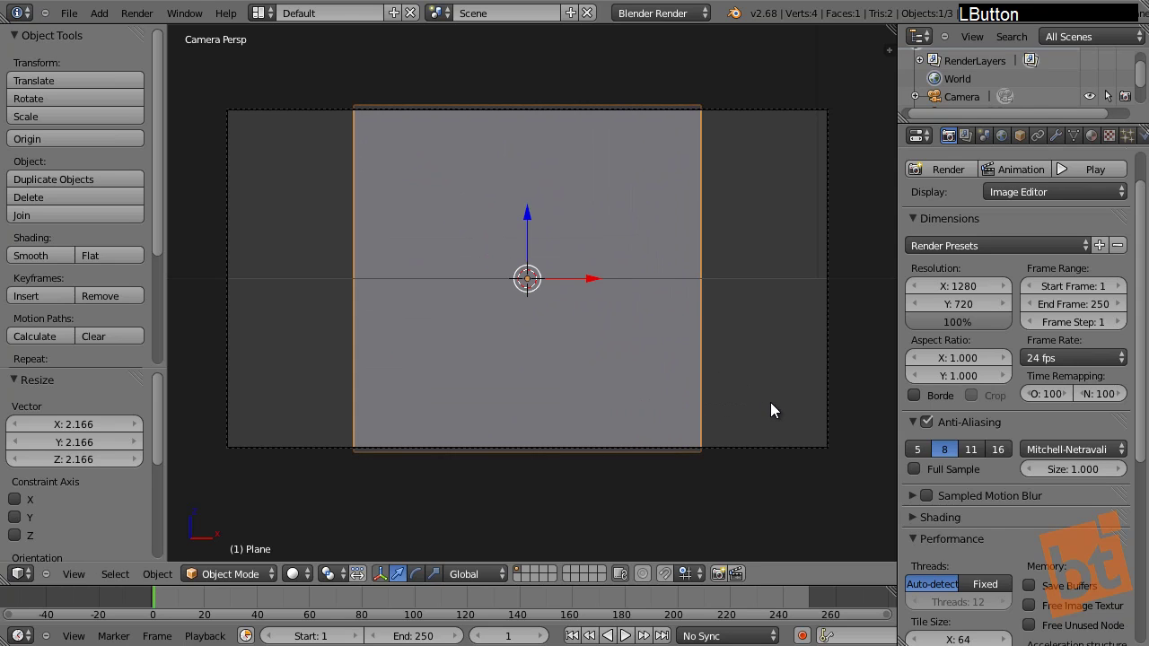
key("s")
key("x")
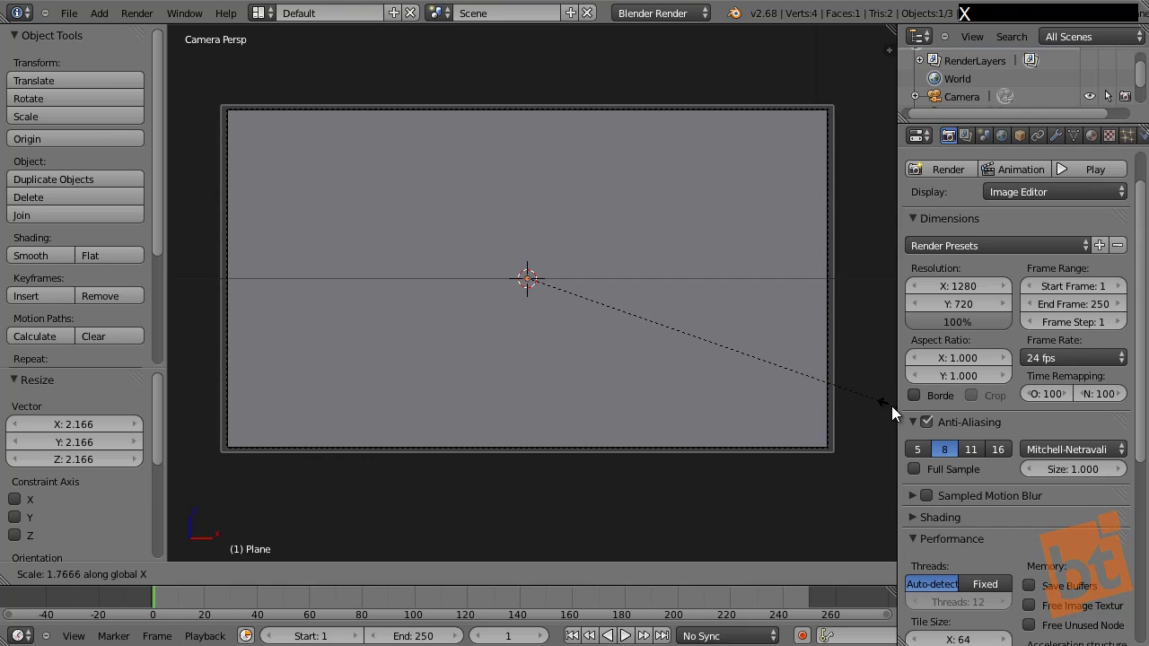
left_click(891, 406)
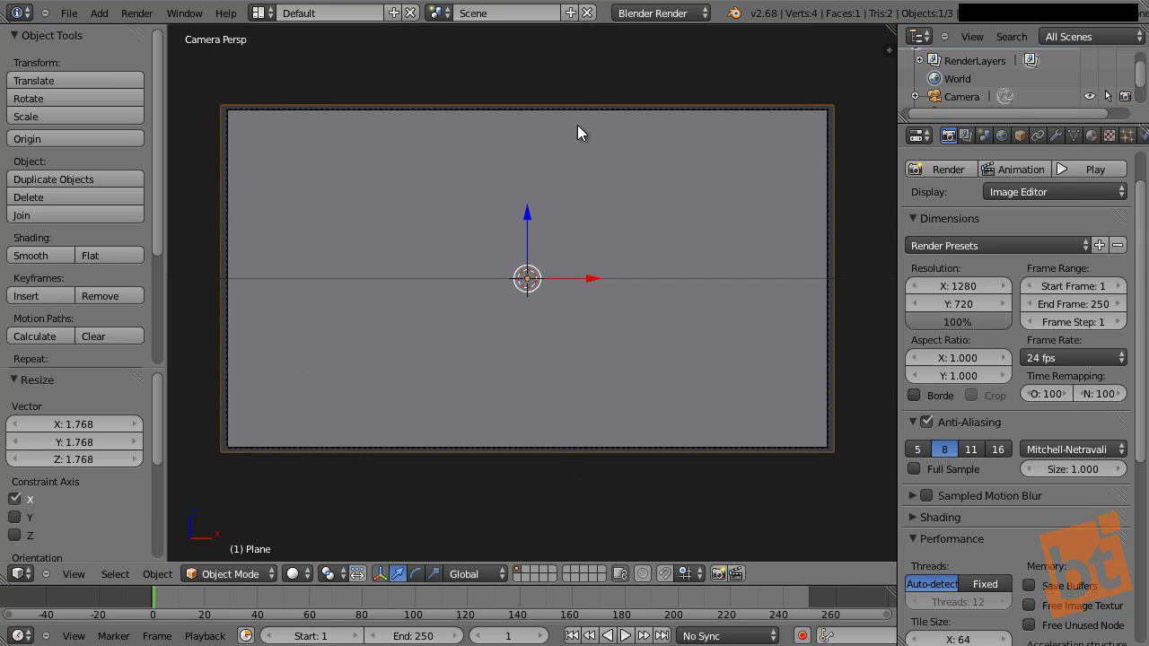
Step: Show the scene in wireframe and add a view-aligned mesh circle with 32 vertices, radius 1 and Triangle Fan fill
left_click(948, 135)
key("z")
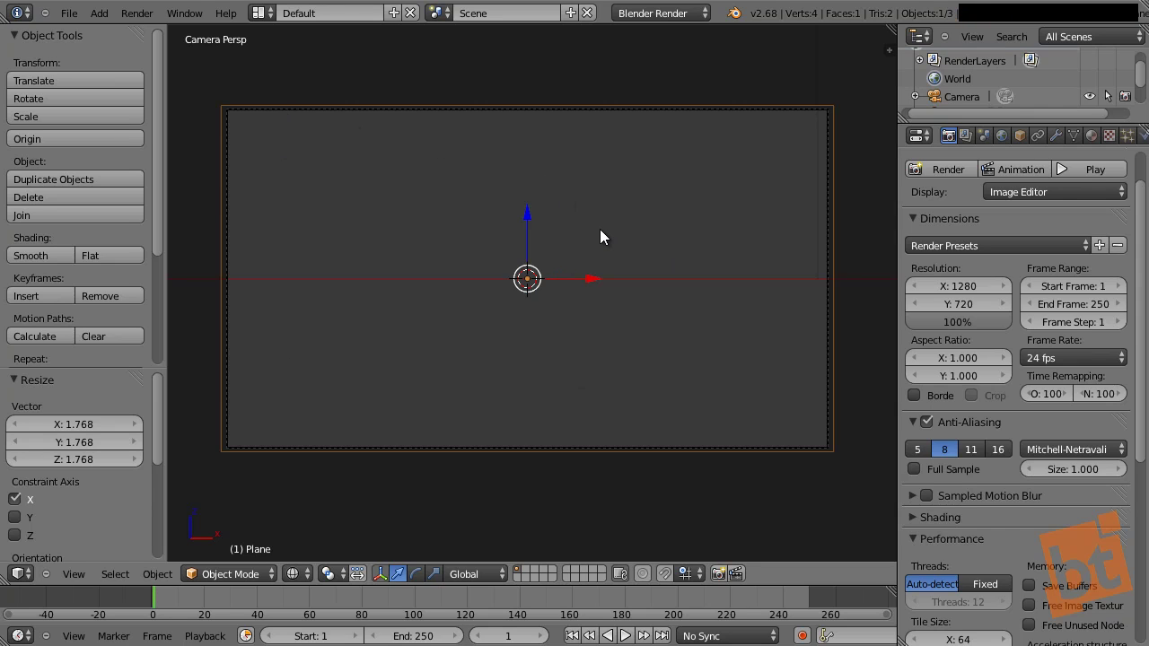
key("shift+a")
mouse_move(601, 231)
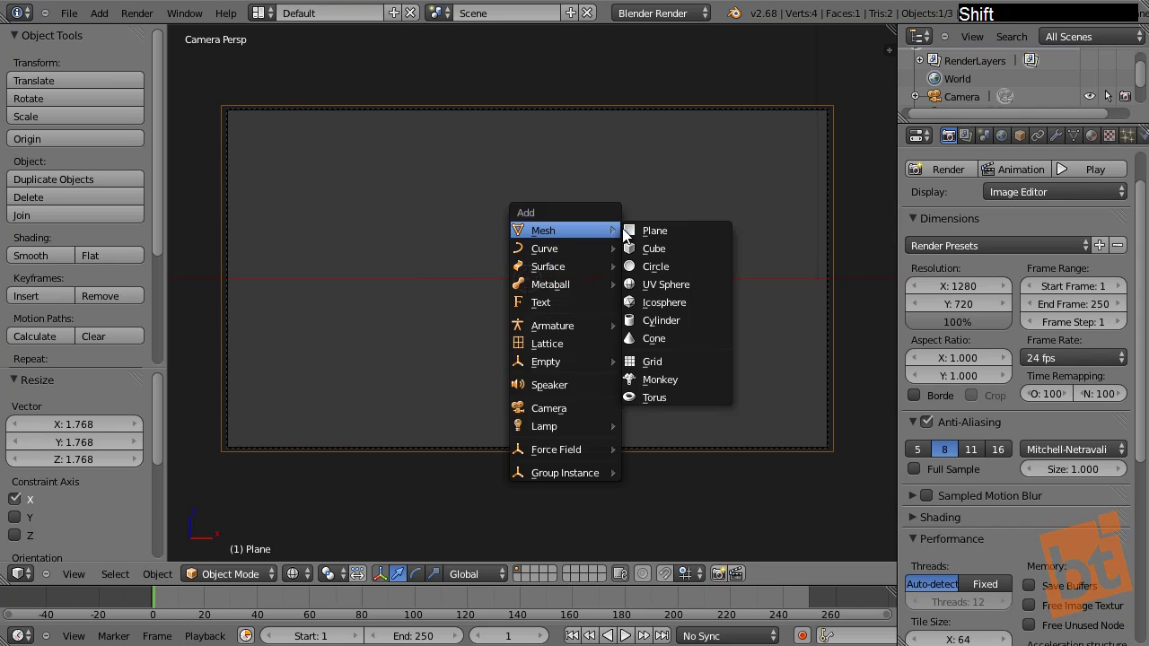
left_click(674, 267)
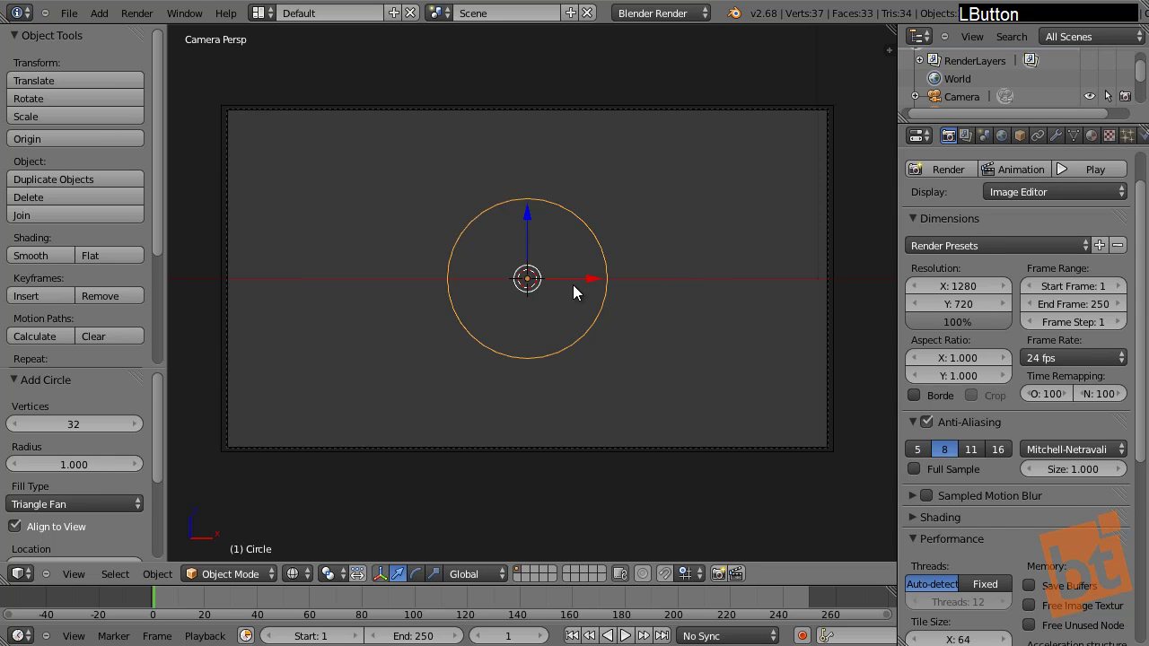
middle_click_drag(78, 480, 75, 440)
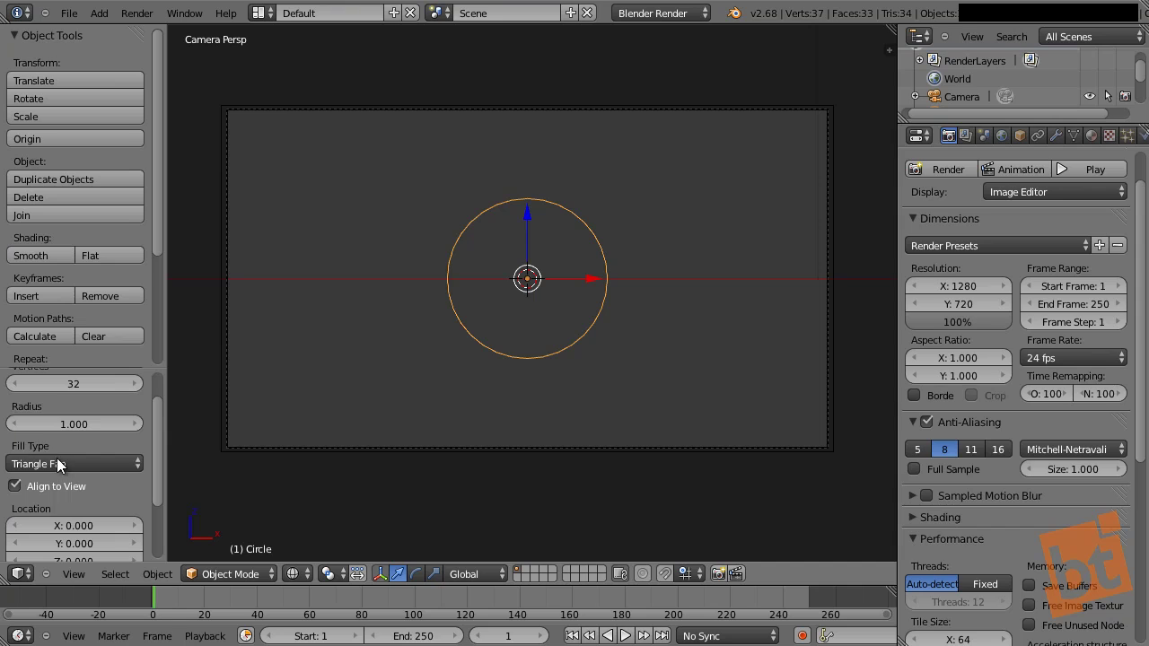
left_click(73, 463)
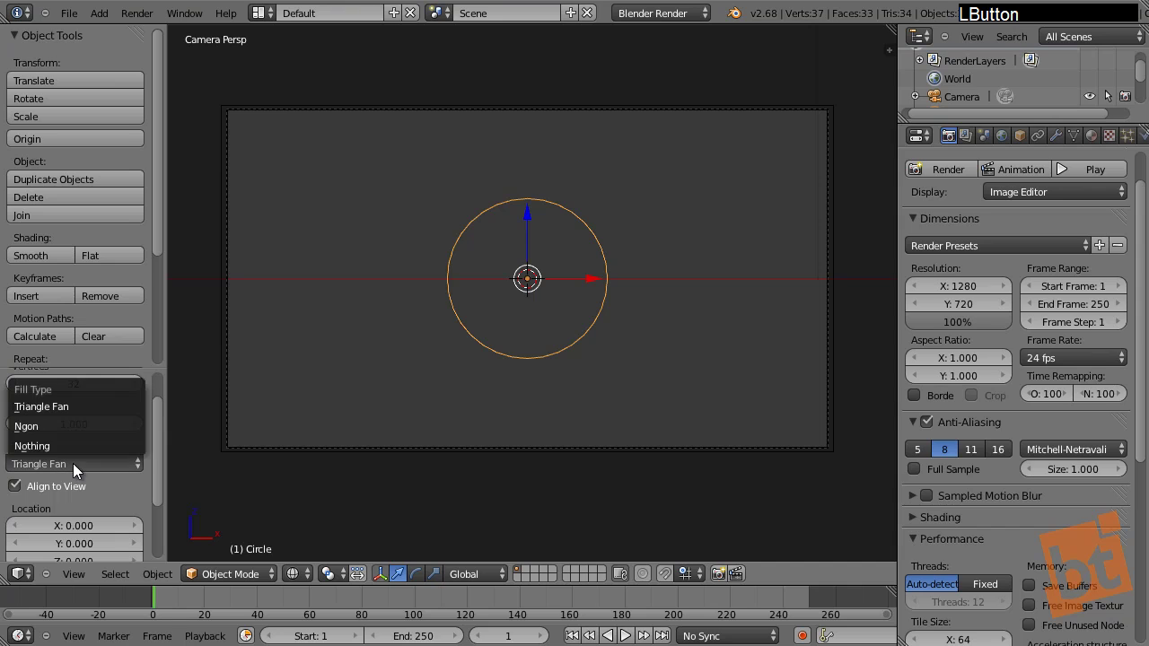
left_click(78, 410)
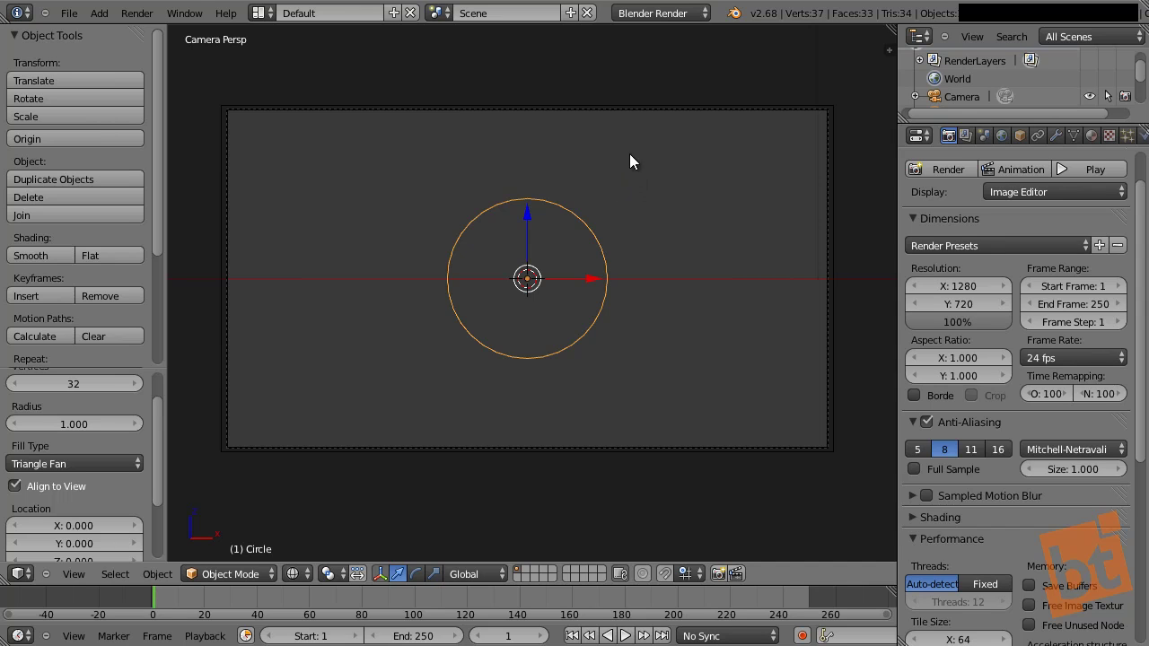
Step: Add a particle system to the plane and name it "small grain"
right_click(832, 117)
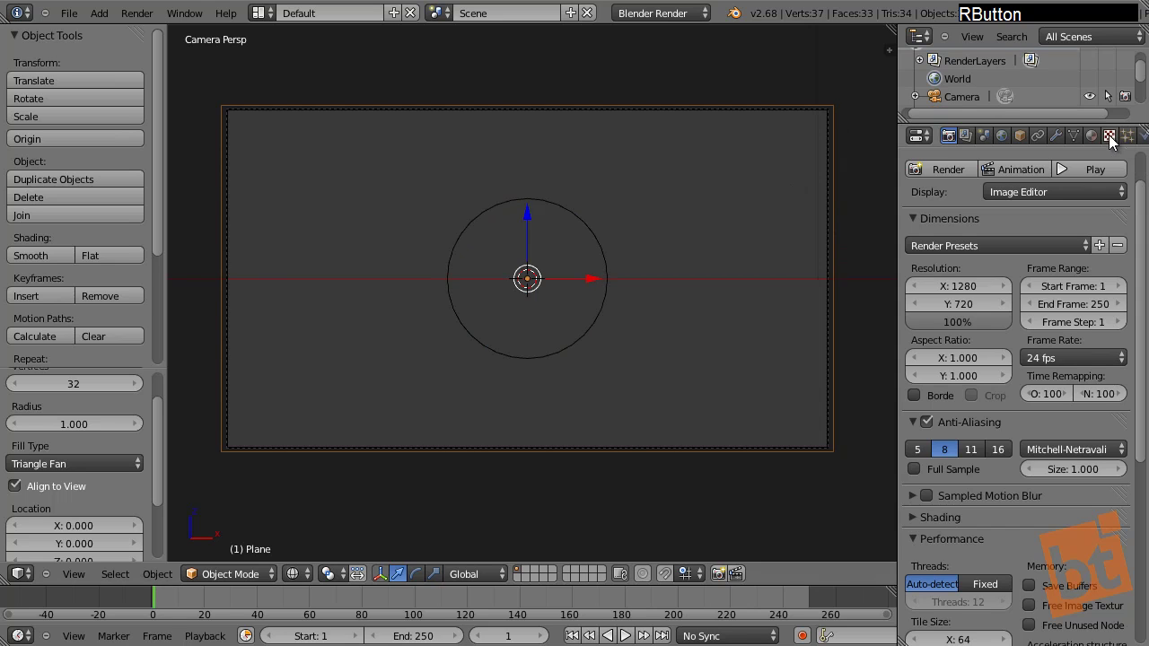
middle_click_drag(1110, 137, 1019, 136)
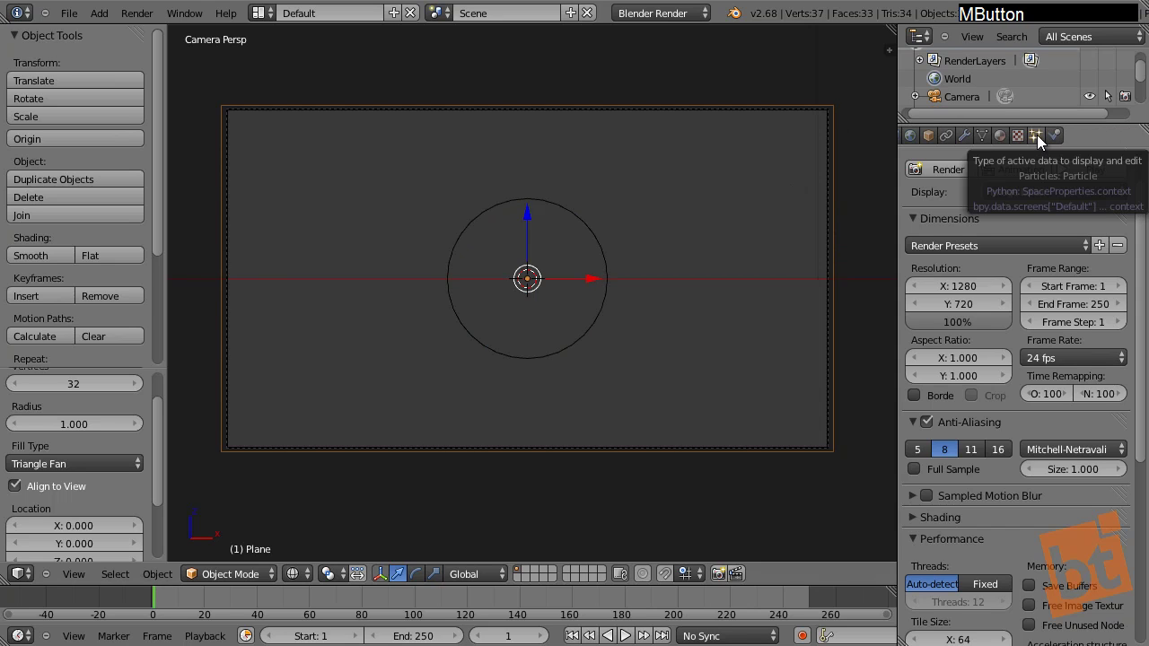
left_click(1036, 135)
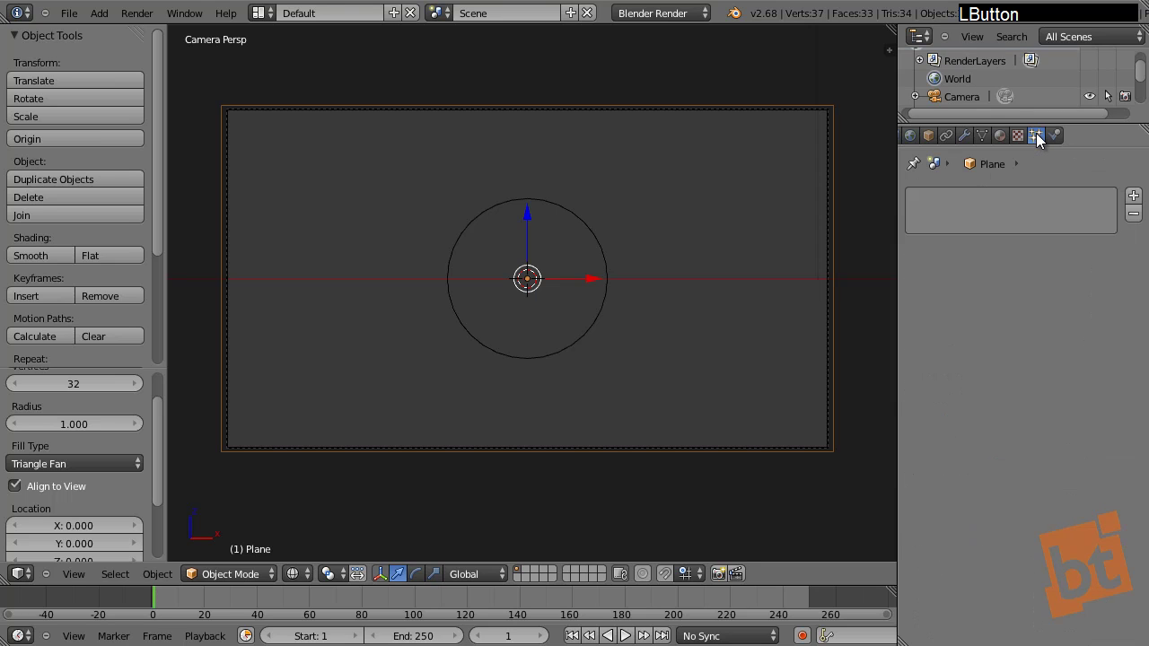
left_click(1131, 195)
left_click(1043, 254)
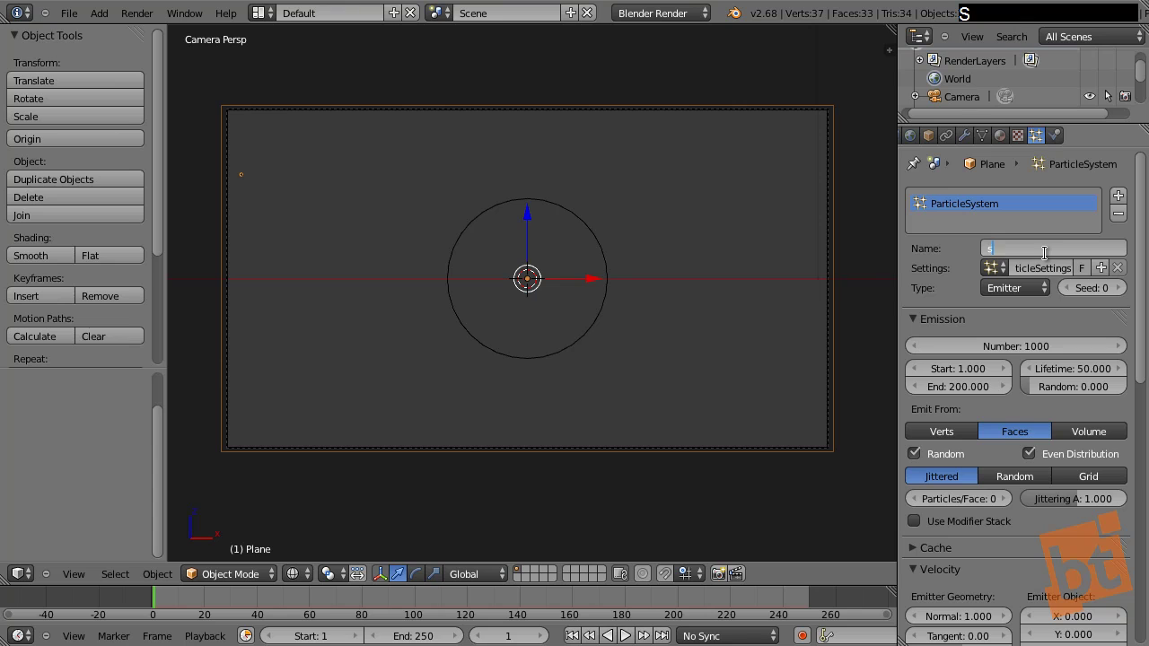
type("small grain")
key("Return")
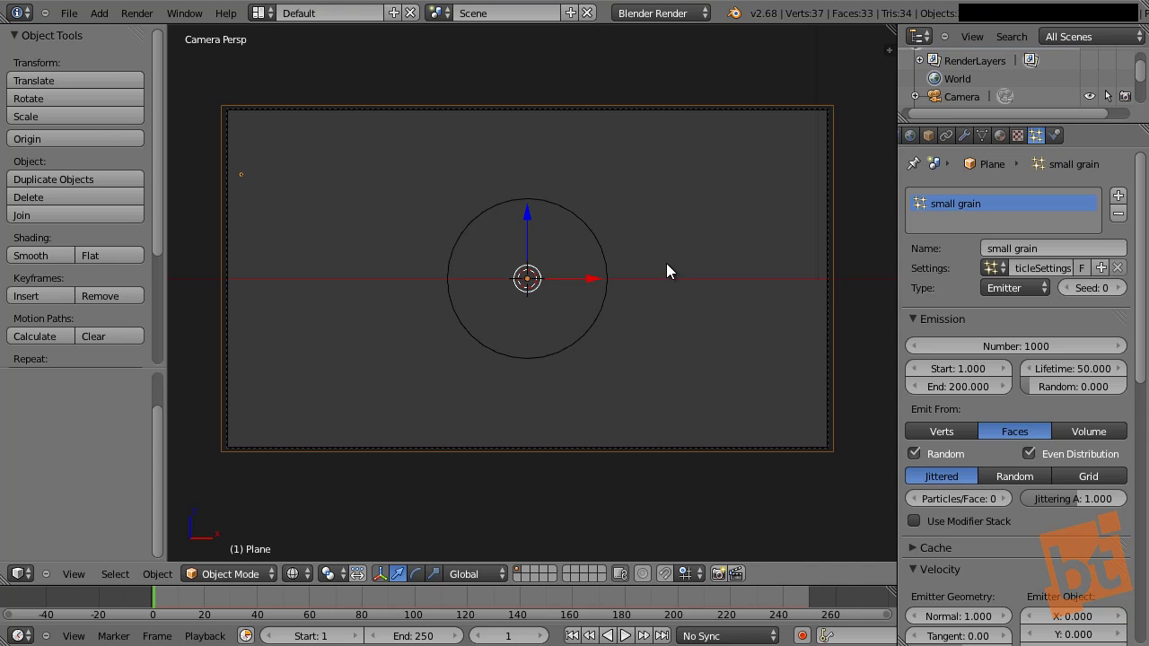
Step: Play the animation and examine from an angled view how the particles leave the plane
key("alt")
key("alt+a")
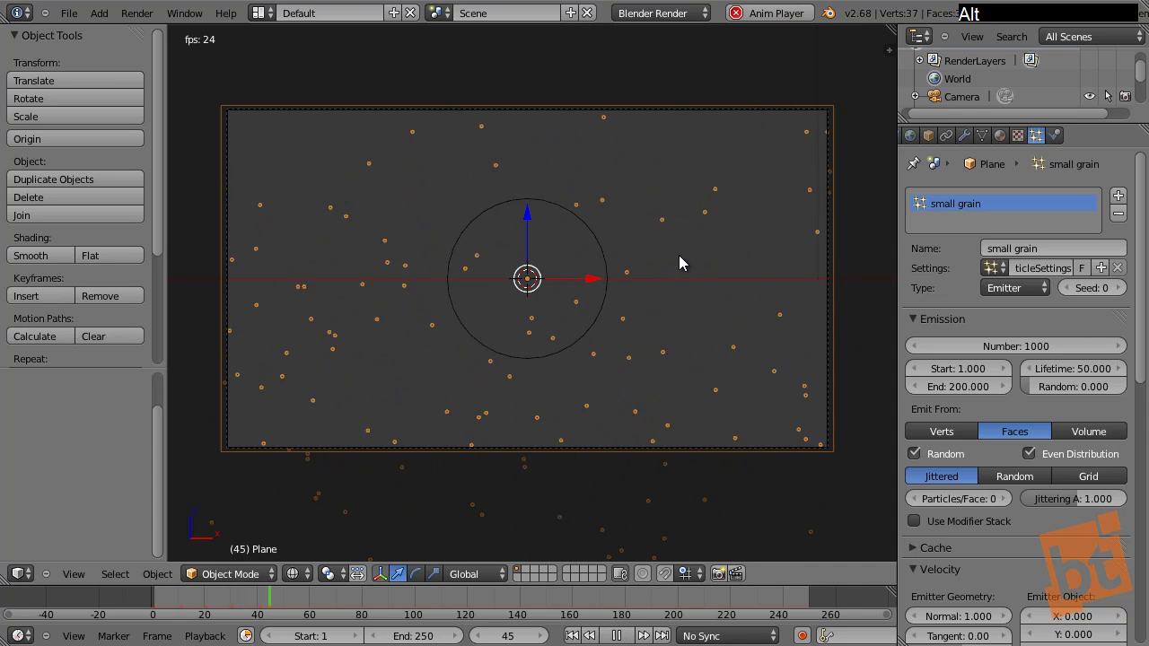
middle_click_drag(637, 270, 654, 341)
scroll(511, 216, "up", 2)
scroll(514, 219, "down", 1)
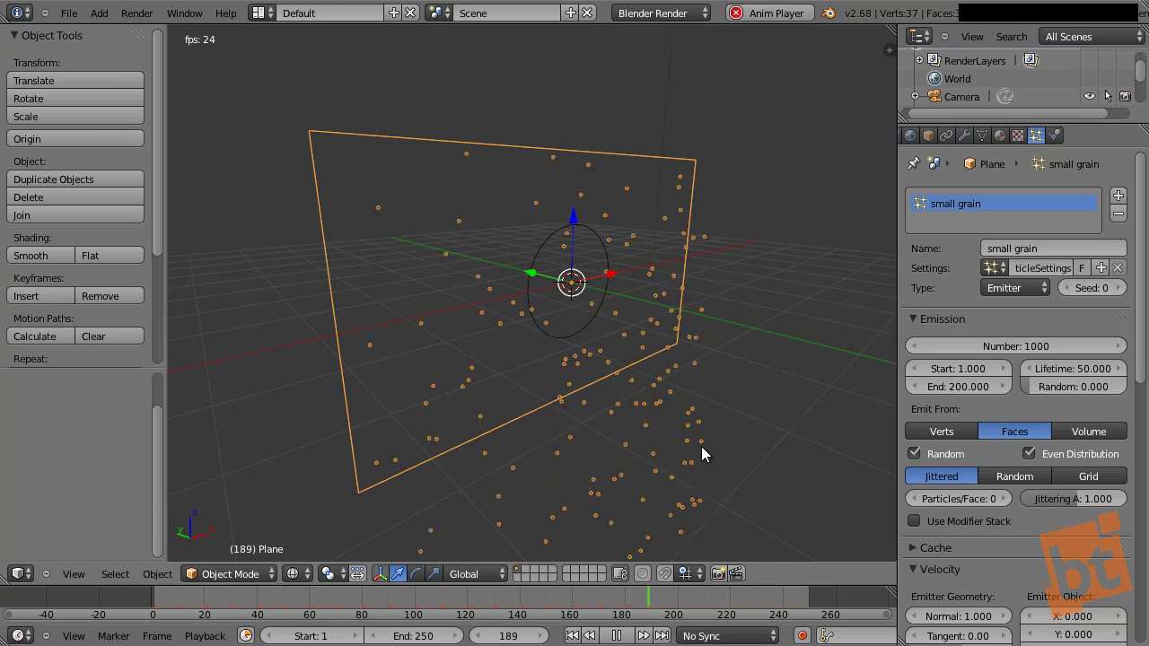
middle_click_drag(701, 446, 708, 360)
scroll(719, 342, "down", 1)
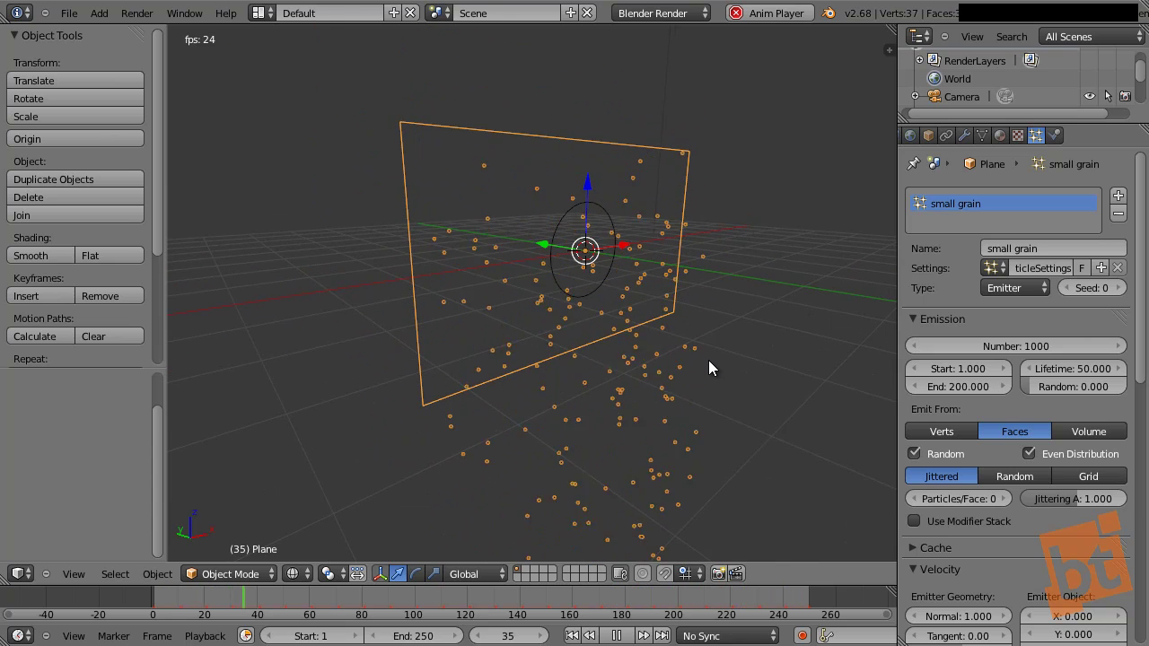
middle_click_drag(1020, 380, 1020, 329)
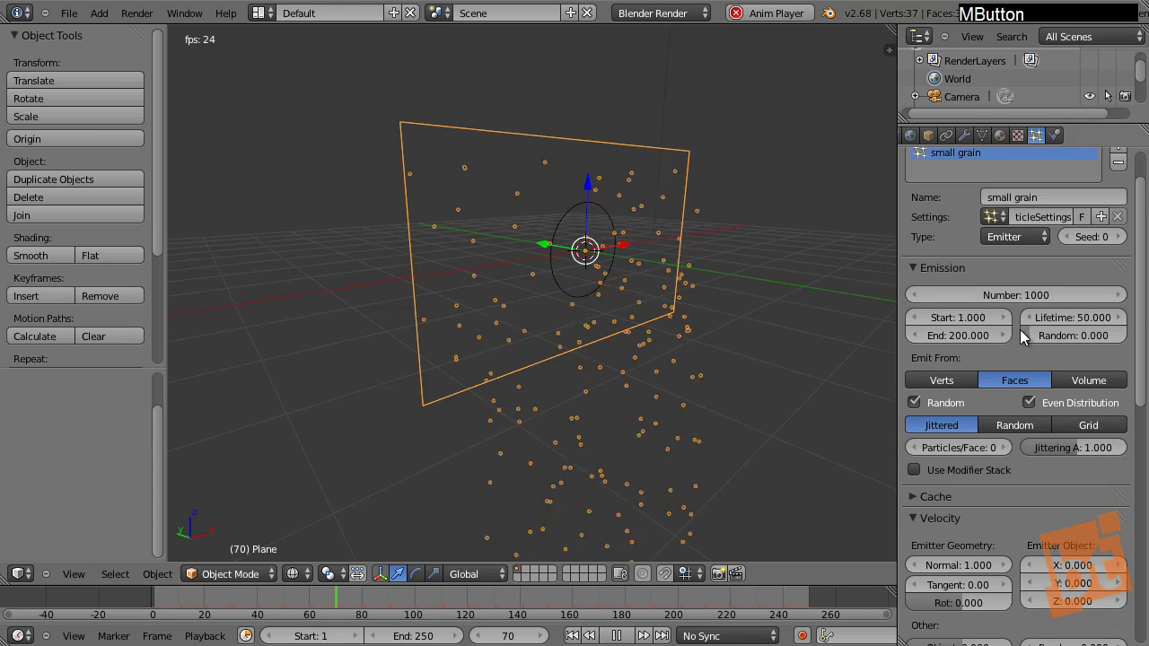
left_click(1073, 319)
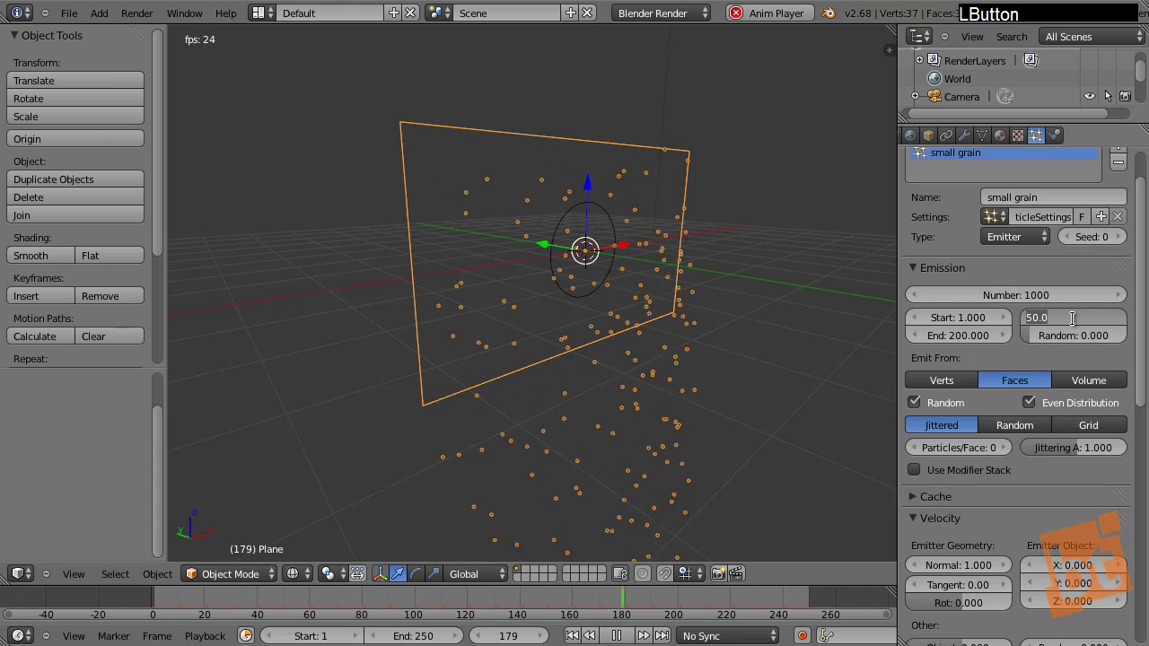
left_click(1037, 299)
Step: Collapse the particle system's Velocity settings and set its physics type to No
middle_click_drag(1004, 405, 989, 399)
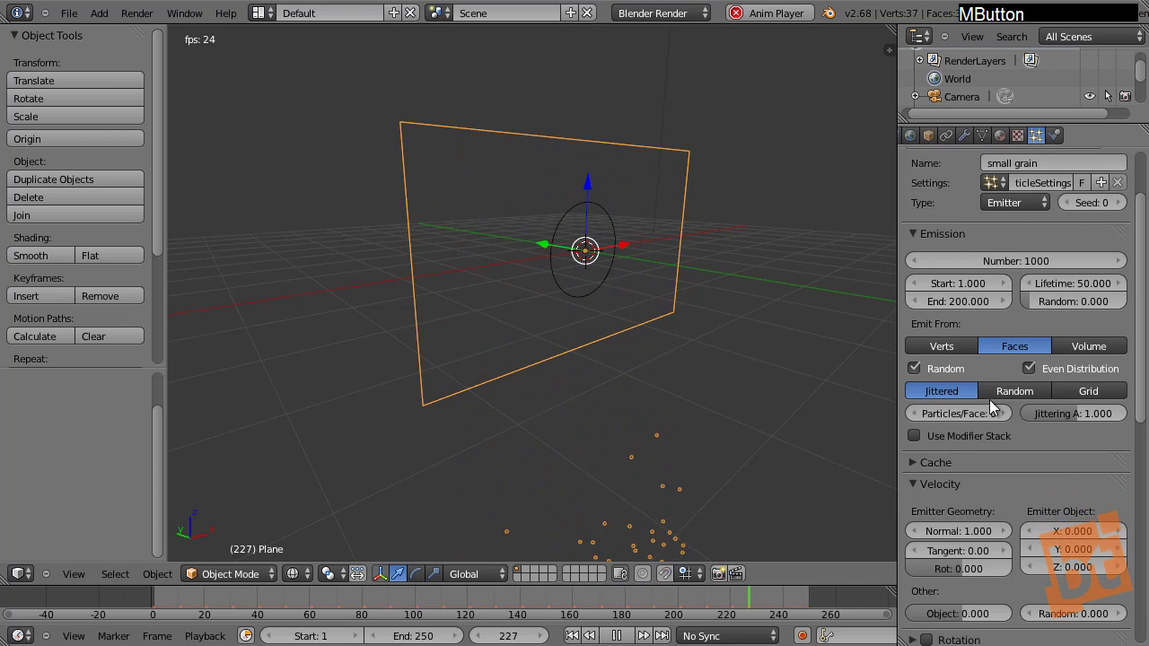
left_click(913, 484)
left_click(918, 528)
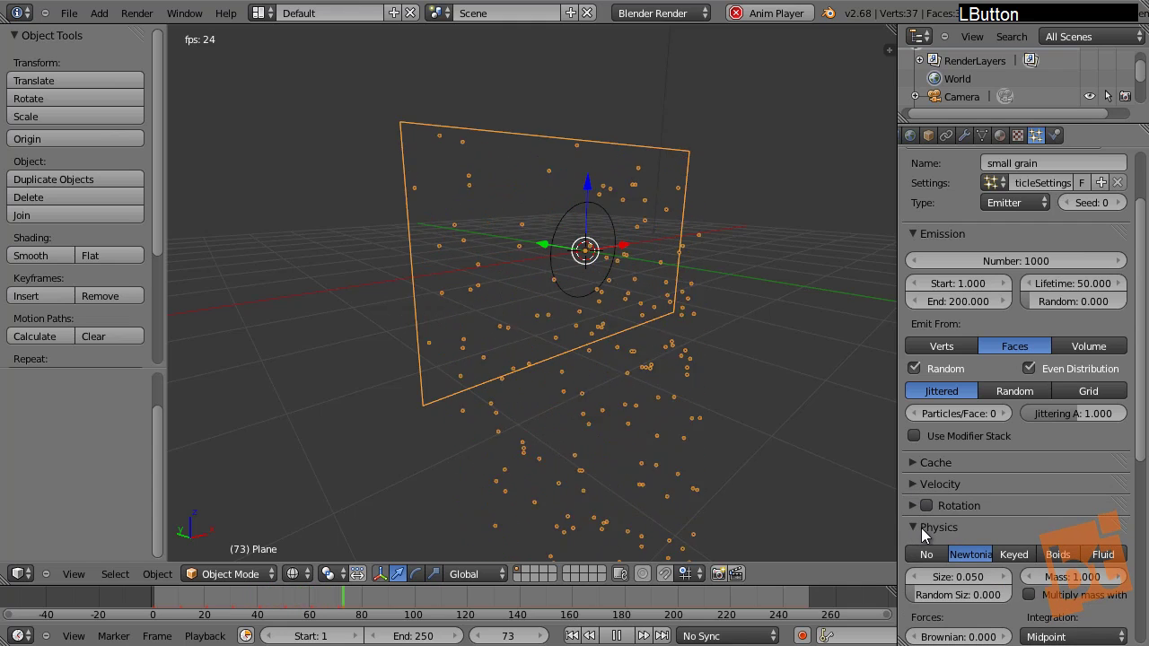
middle_click_drag(918, 528, 929, 482)
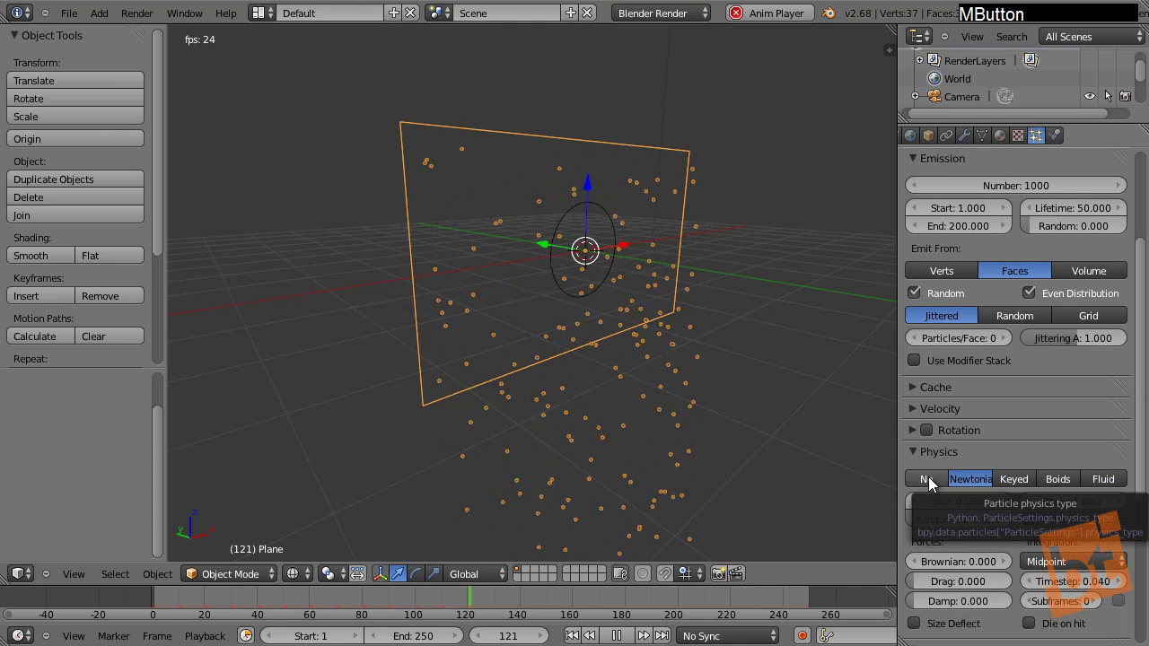
left_click(929, 482)
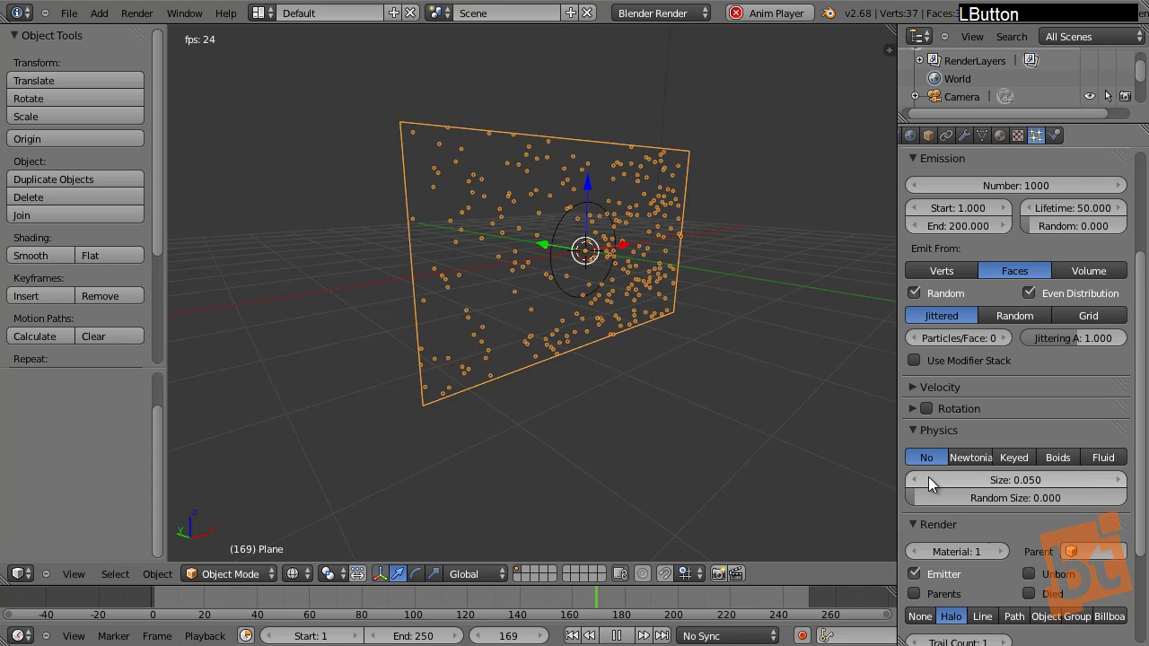
Step: Set the lifetime of the small grain particles to 1 frame
middle_click_drag(1033, 361, 1026, 432)
middle_click_drag(1020, 291, 1020, 332)
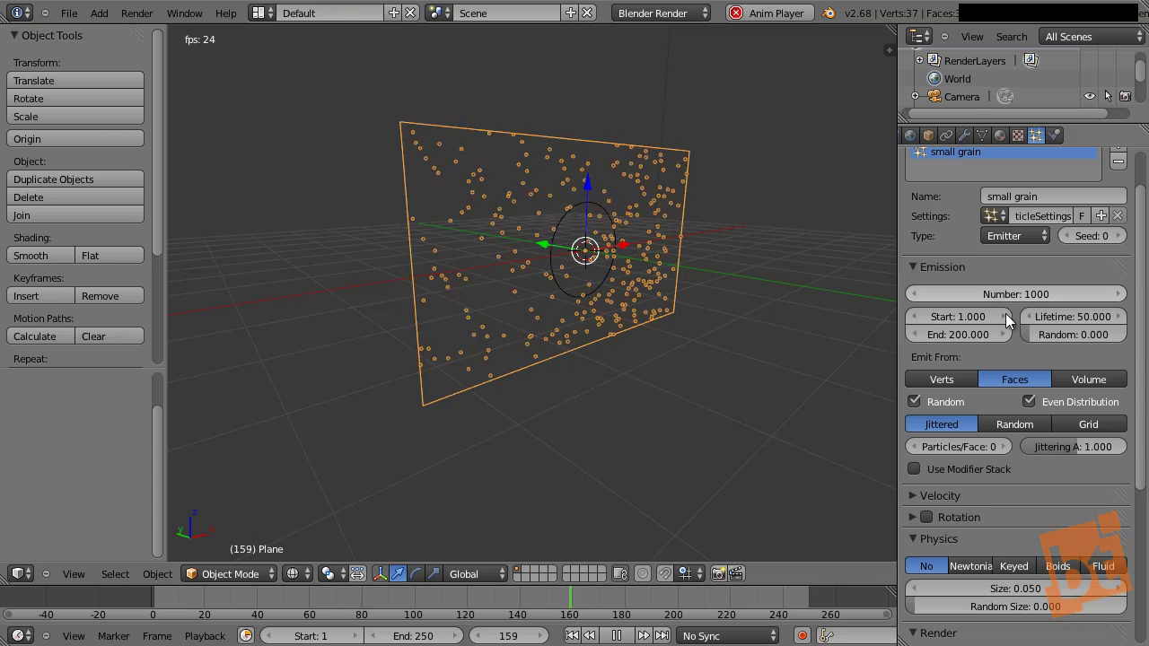
left_click(1077, 319)
type("1")
key("Return")
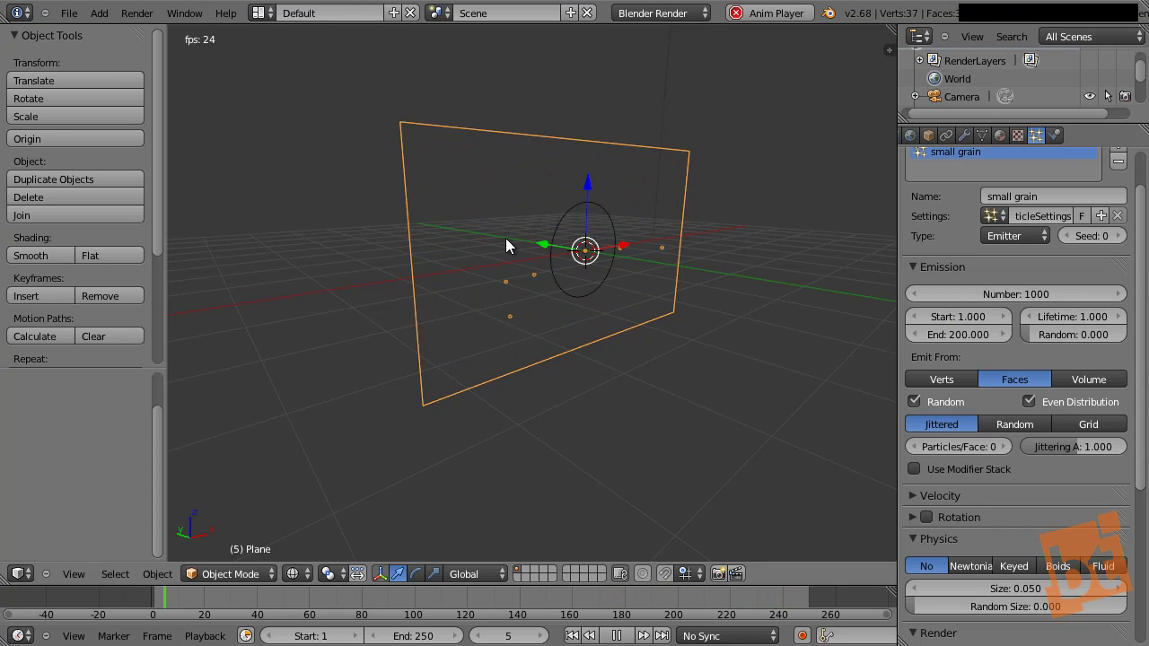
middle_click_drag(599, 194, 494, 216, "shift")
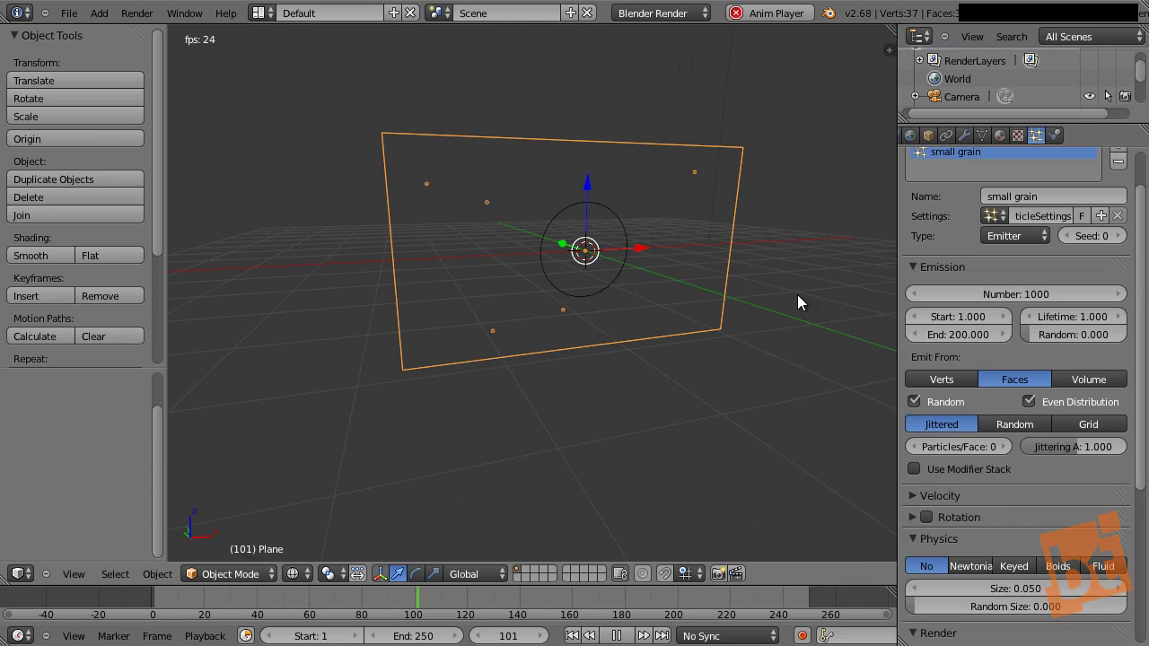
middle_click_drag(1005, 298, 1005, 350)
left_click(1009, 349)
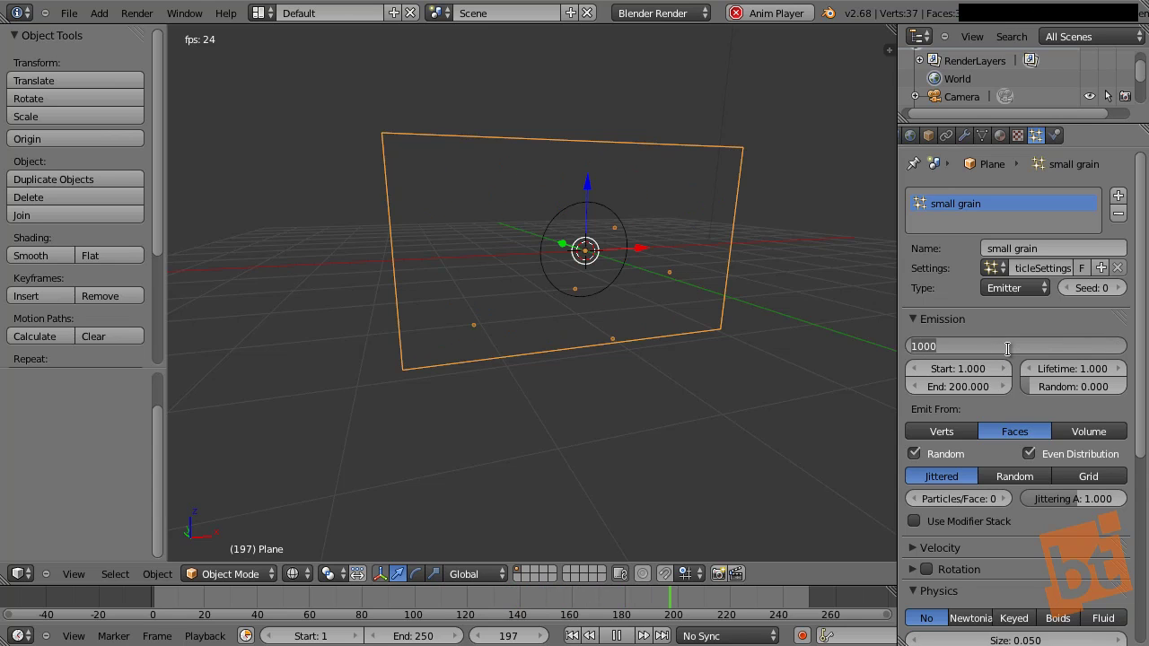
key("Escape")
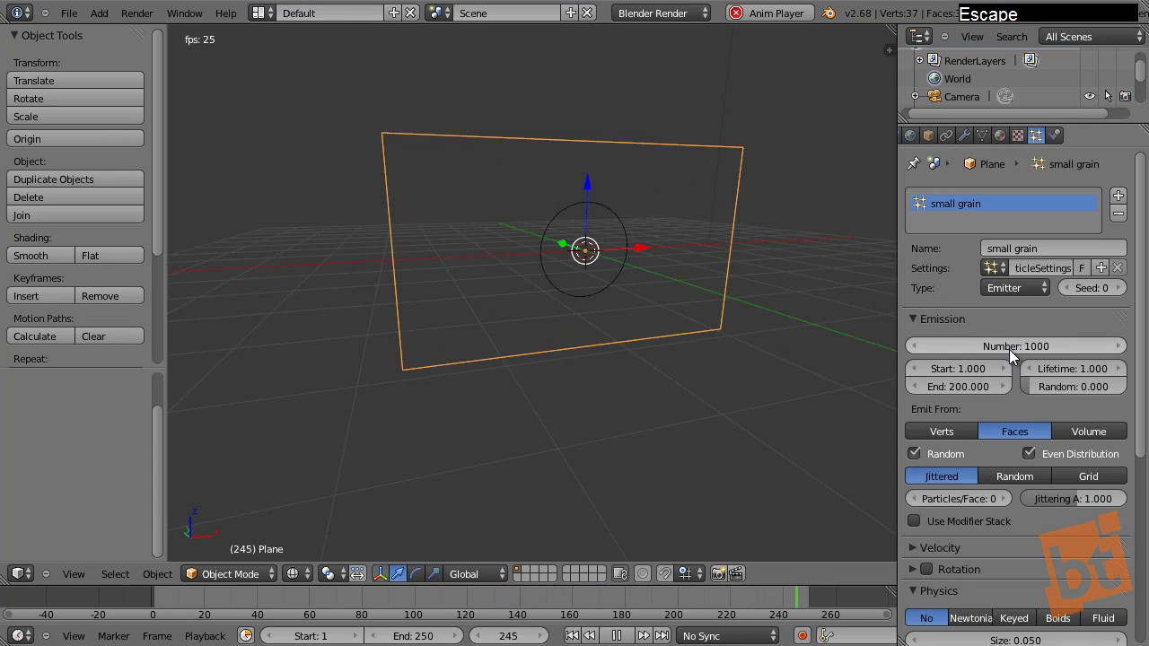
Step: Stop the playback, go to frame 250 and set the small grain emission end to 250
key("Escape")
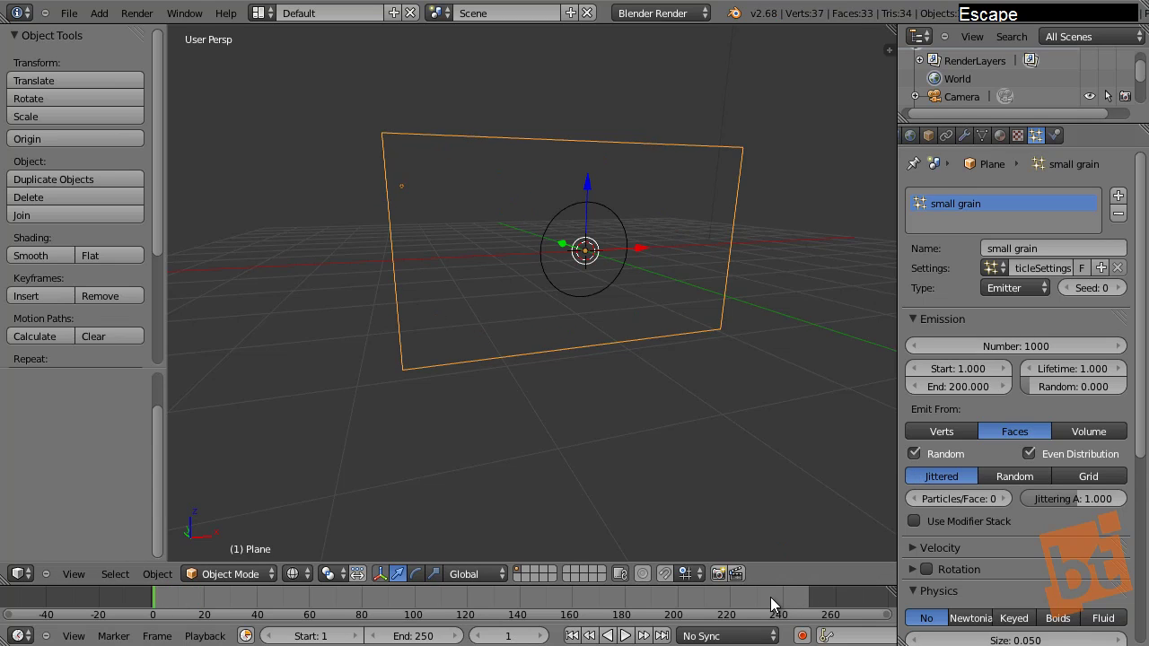
left_click_drag(776, 606, 809, 608)
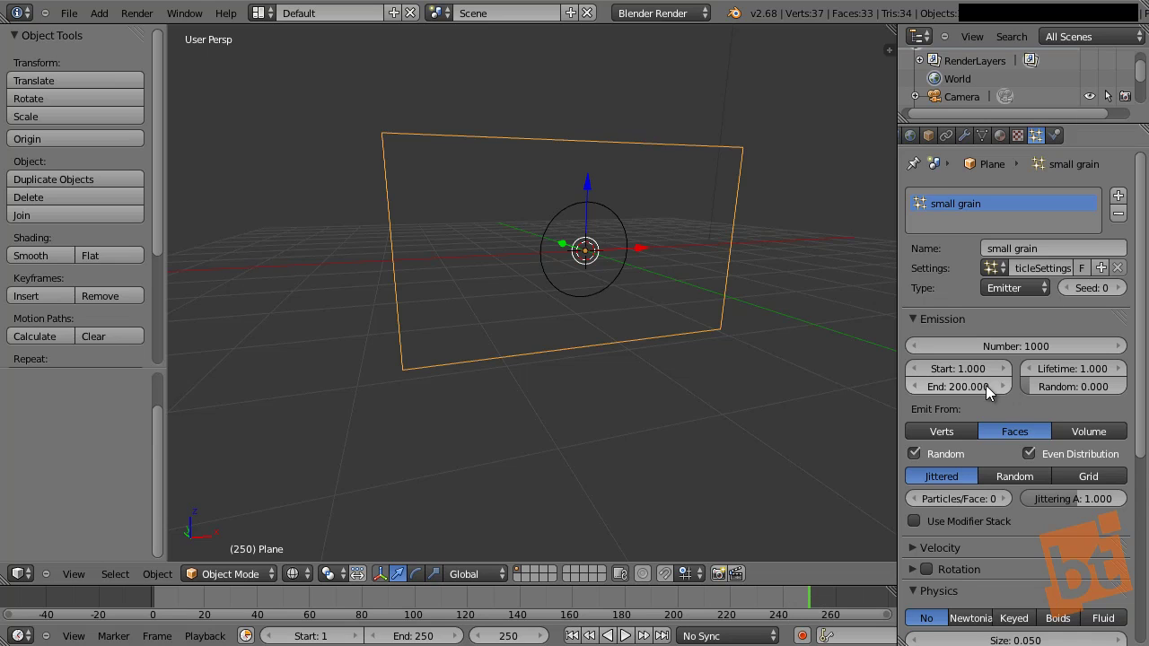
left_click(957, 386)
type("250")
key("Return")
Step: Play the animation and try a particle number of 200000 for the small grain system
key("alt+a")
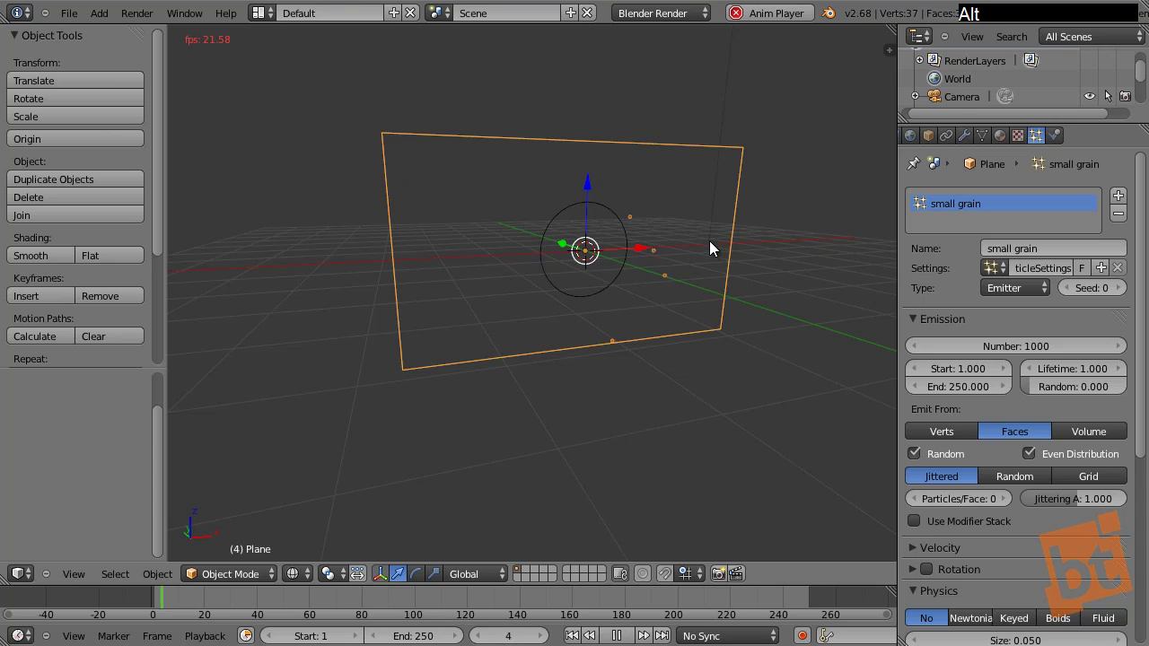
left_click(1018, 346)
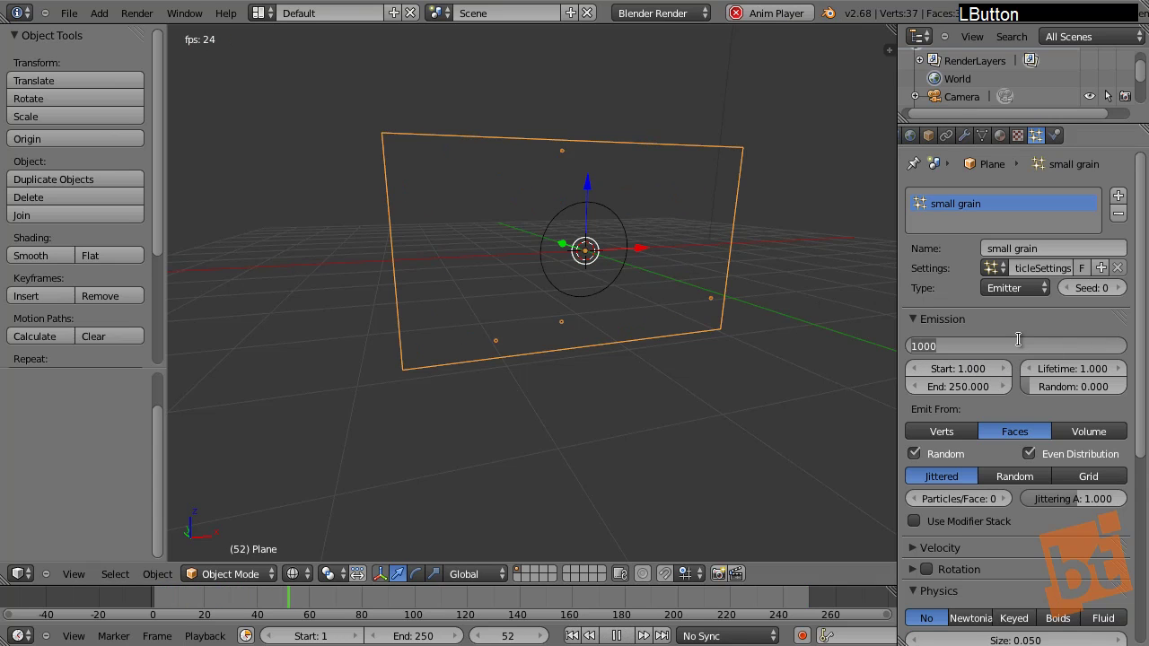
type("200")
key("Return")
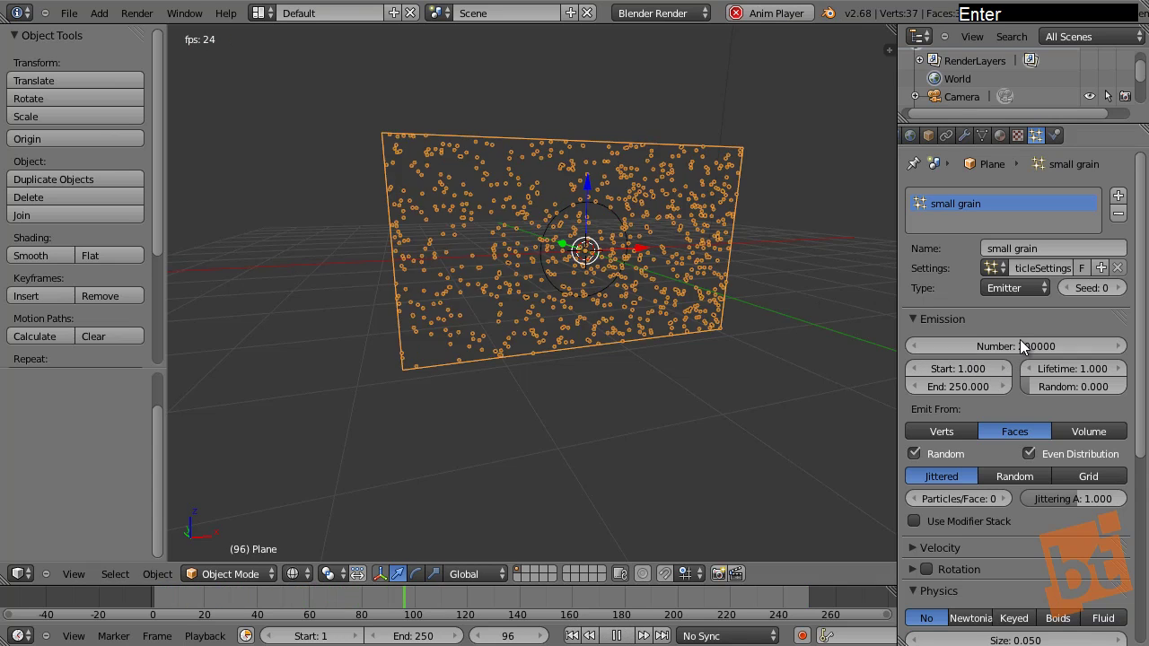
middle_click_drag(538, 239, 591, 270)
Step: Set the number of small grain particles to 170000 and check the playback from close up and at an angle
left_click(1019, 346)
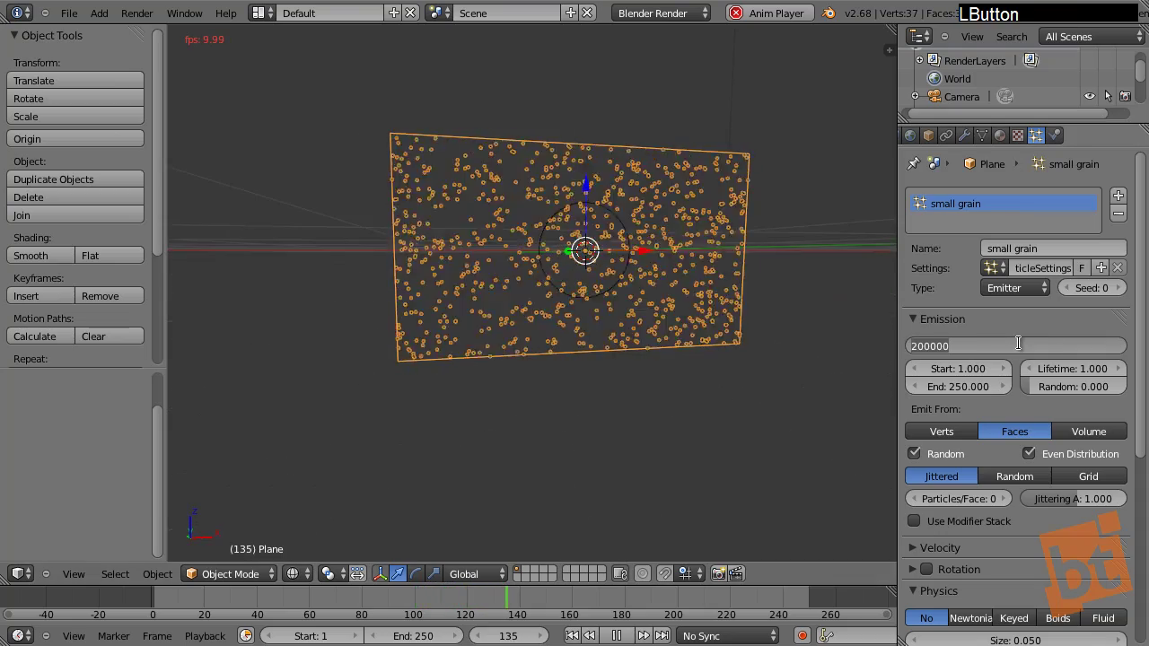
type("170000")
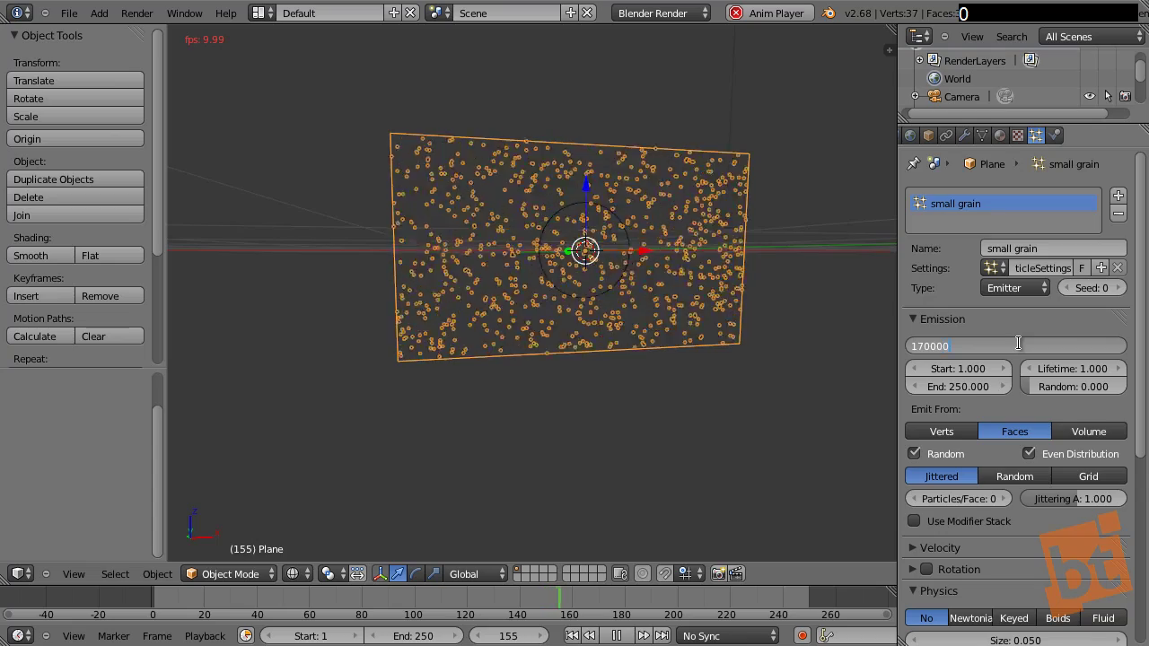
key("Return")
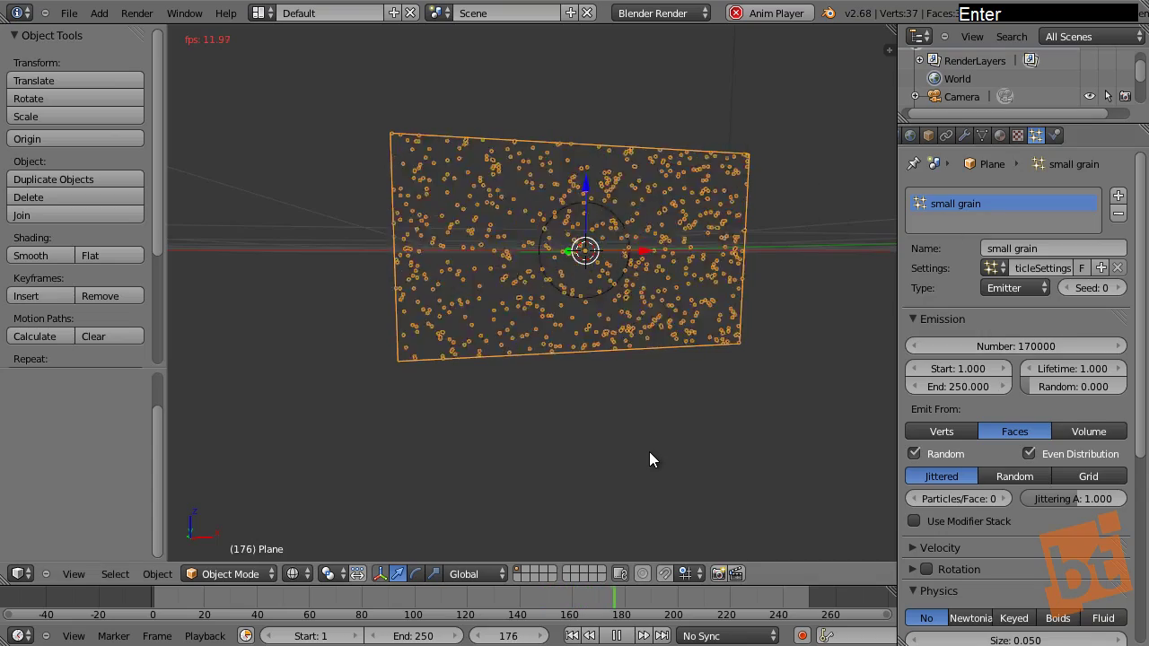
key("alt+a")
mouse_move(598, 352)
middle_mouse_down()
mouse_move(618, 335)
mouse_move(629, 357)
mouse_move(612, 353)
middle_mouse_up()
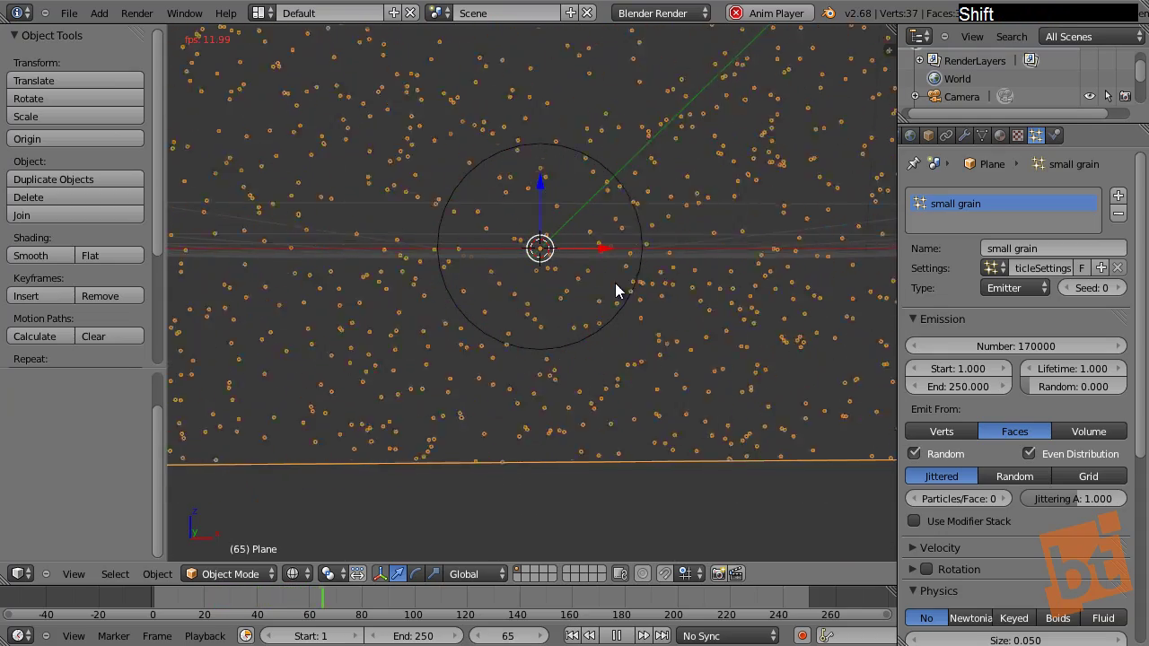
middle_click_drag(616, 290, 682, 316)
key("alt+a")
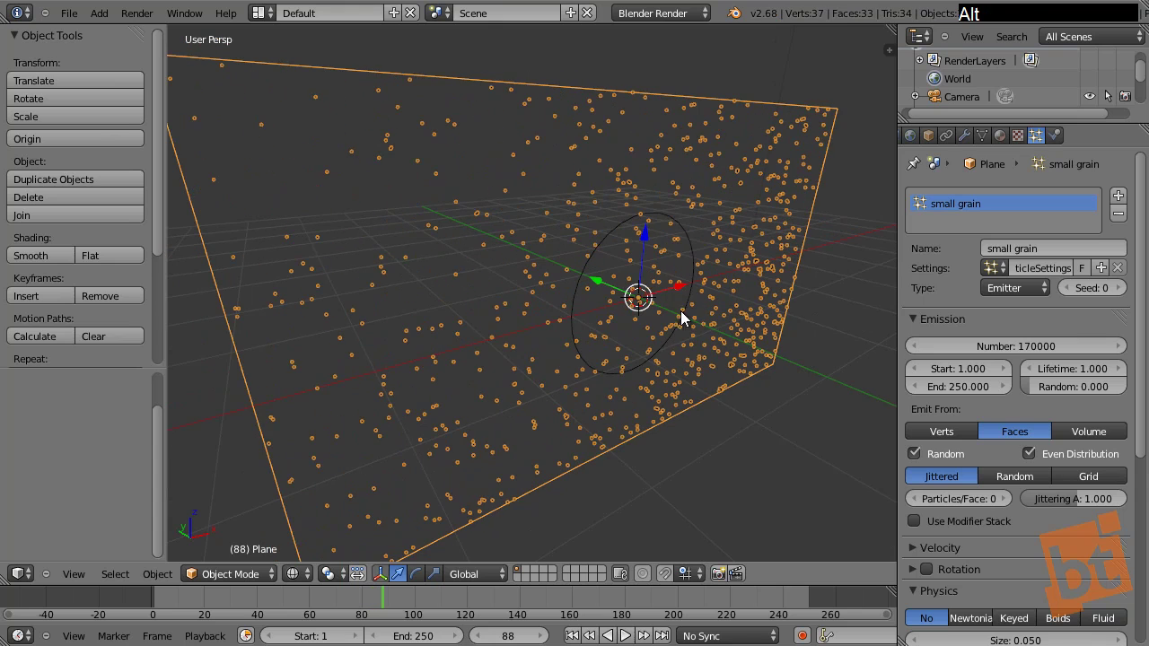
Step: Render the plane's small grain particles as an object, using Circle as the dupli object
right_click(619, 226)
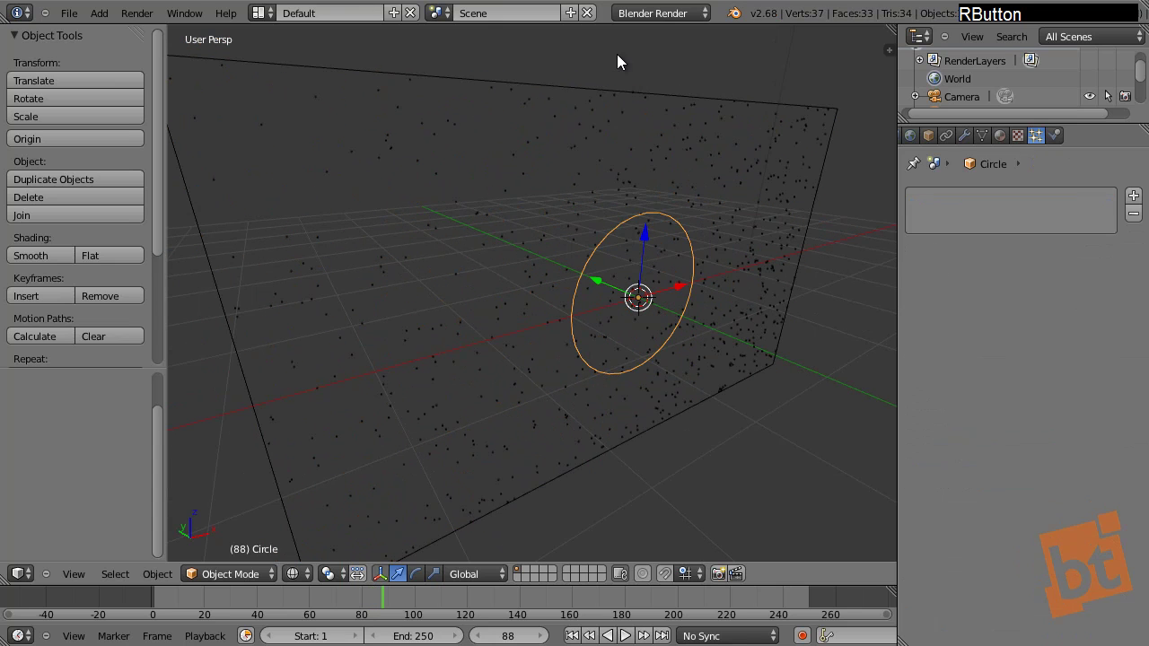
right_click(621, 87)
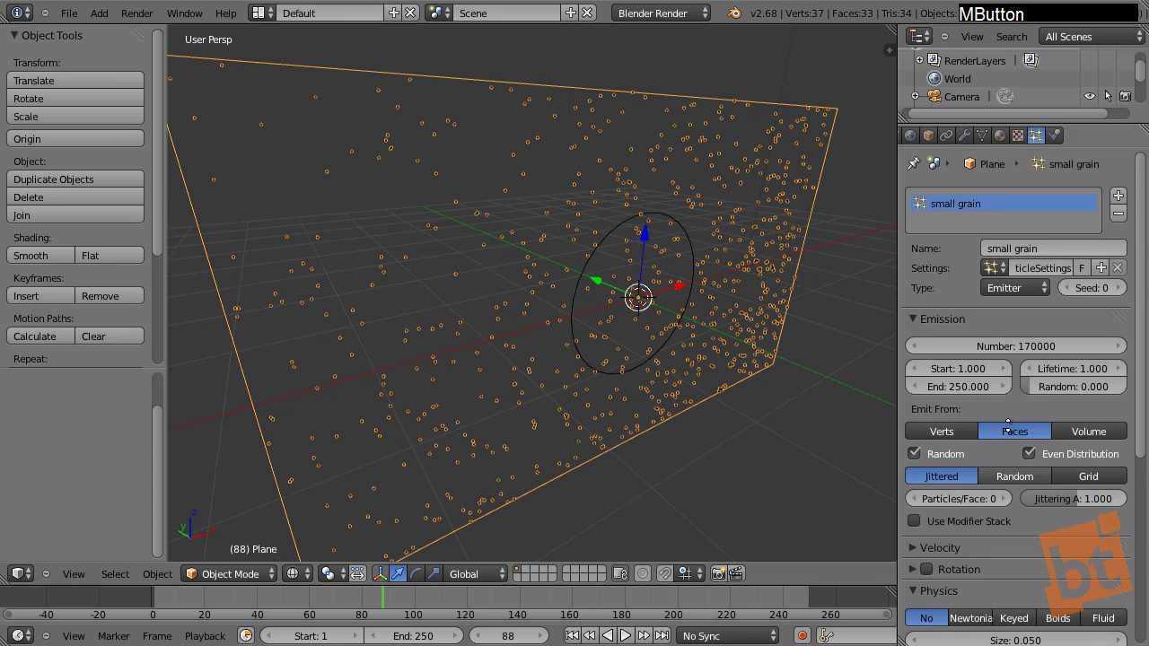
scroll(982, 439, "down", 8)
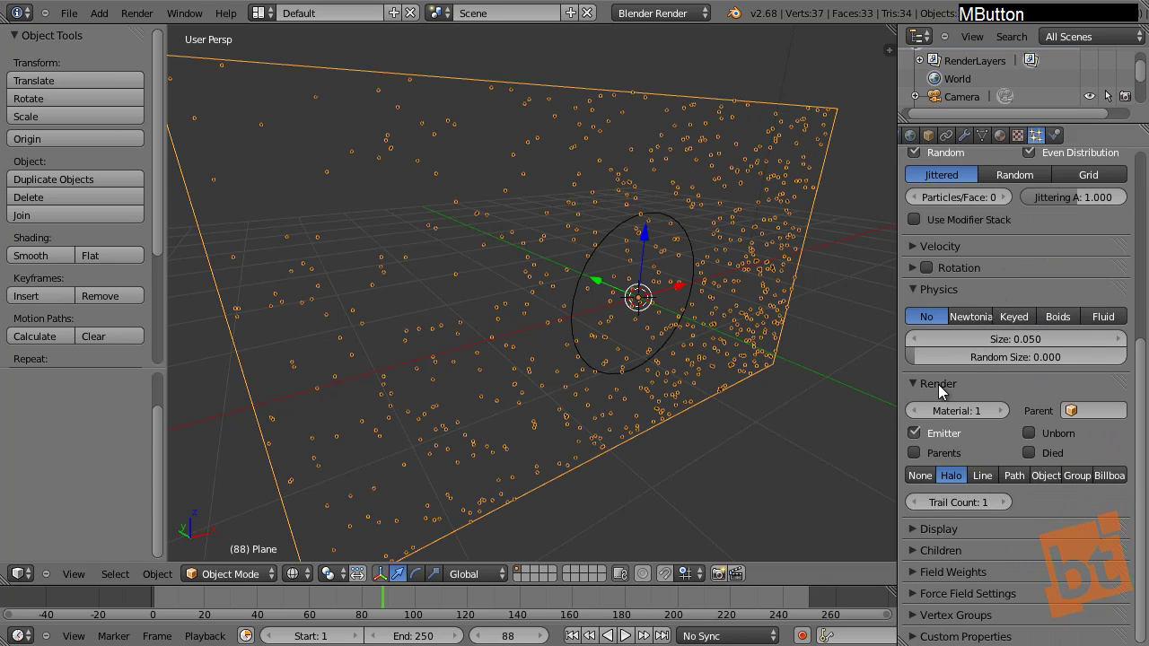
left_click(1052, 476)
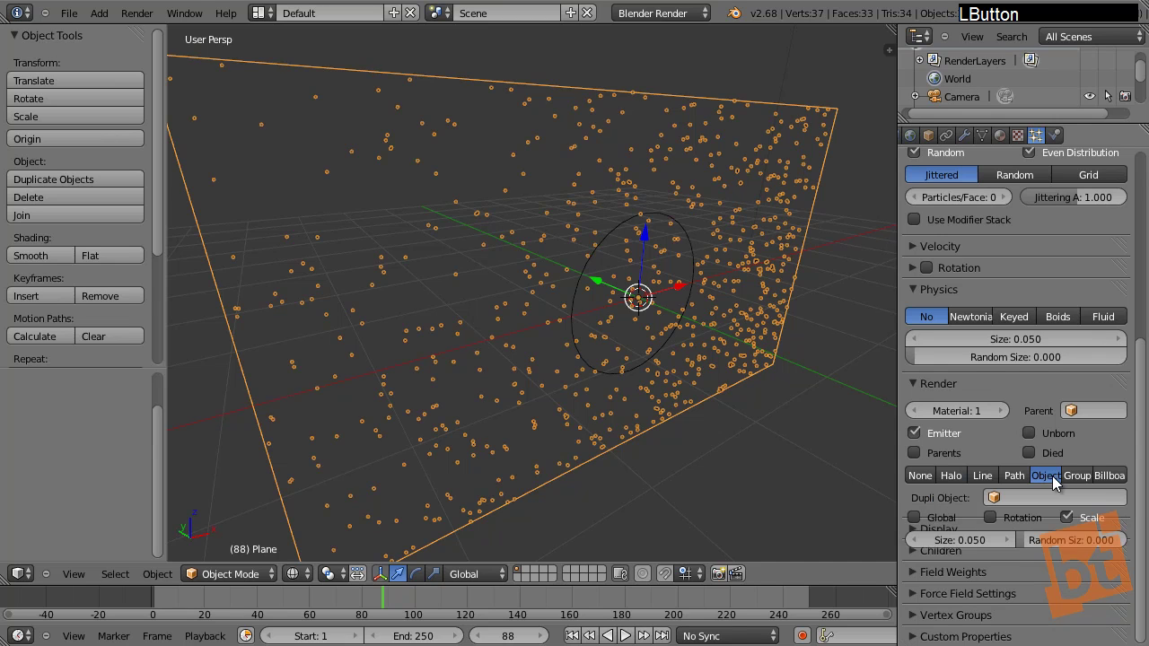
left_click(1041, 495)
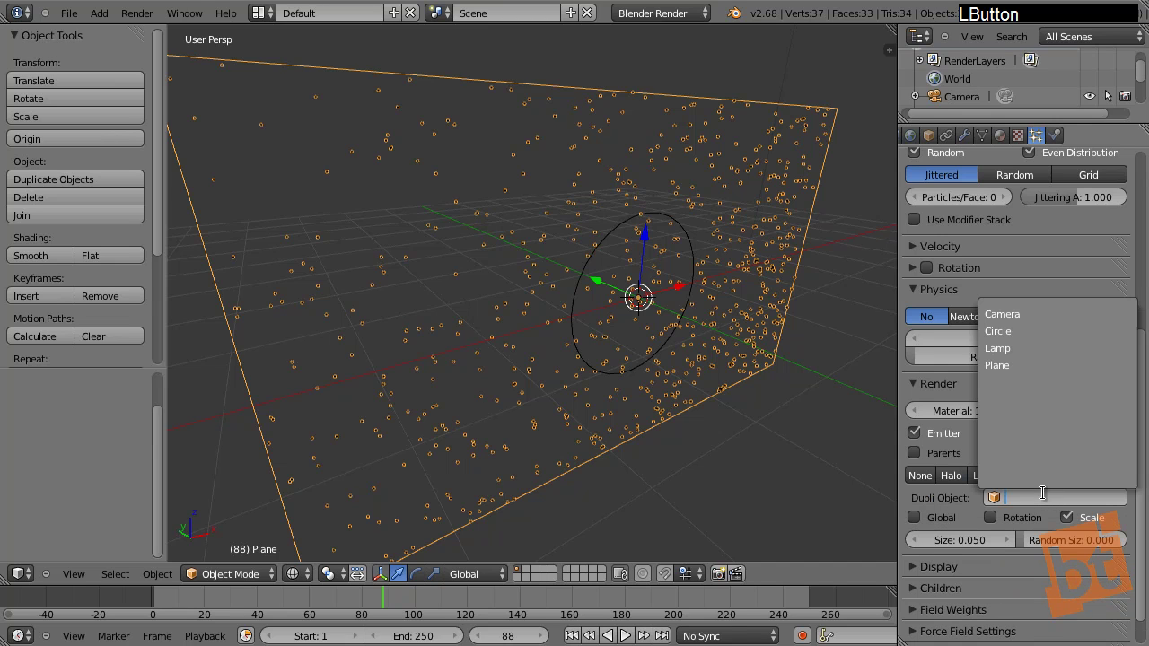
left_click(1021, 333)
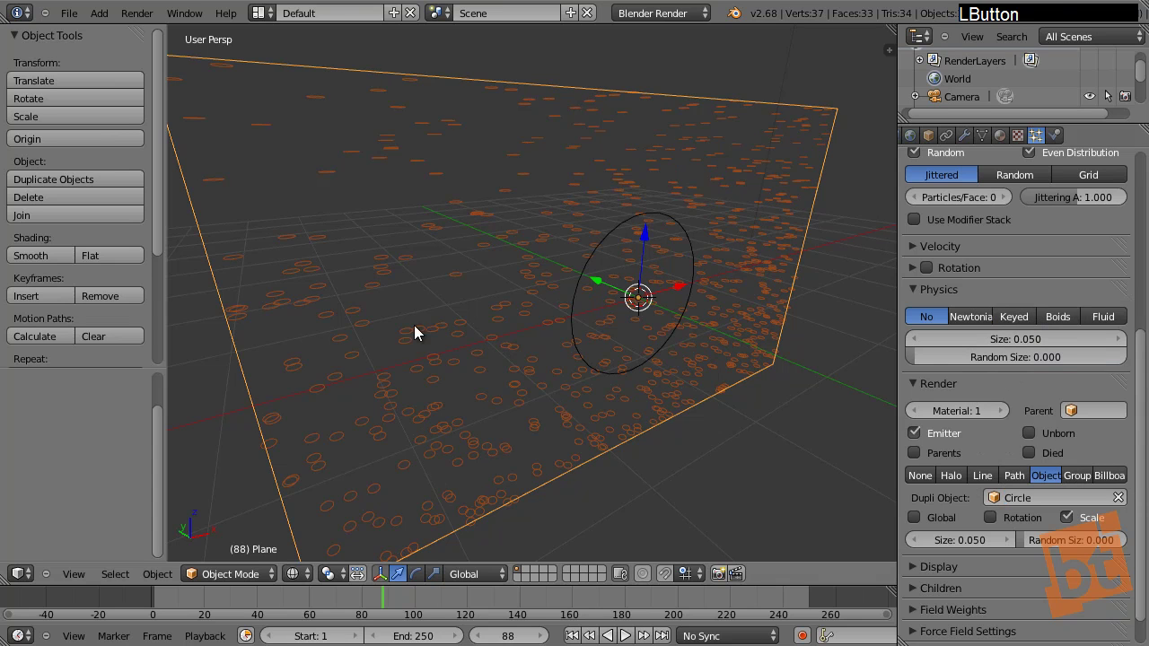
Step: Move the circle down along Z to below the plane and check that it is outside the camera view
middle_click_drag(579, 309, 643, 213, "shift")
right_click(626, 230)
left_click(643, 213)
left_click_drag(643, 212, 654, 449)
middle_click_drag(654, 449, 615, 316)
left_click_drag(616, 316, 643, 130)
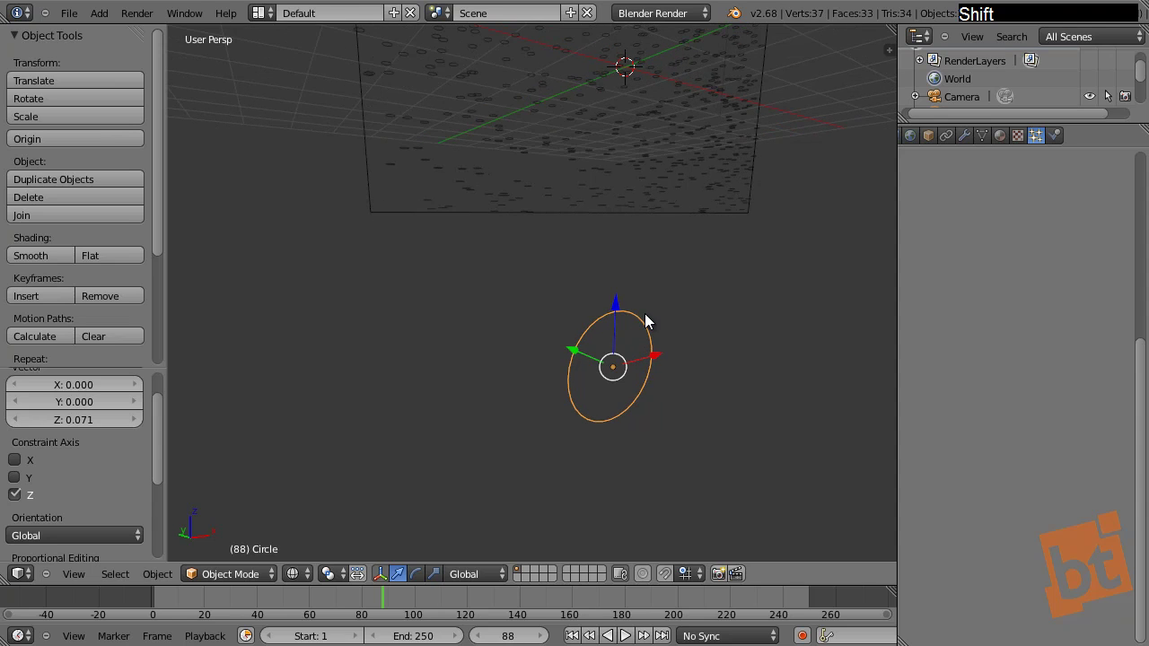
key("KP_0")
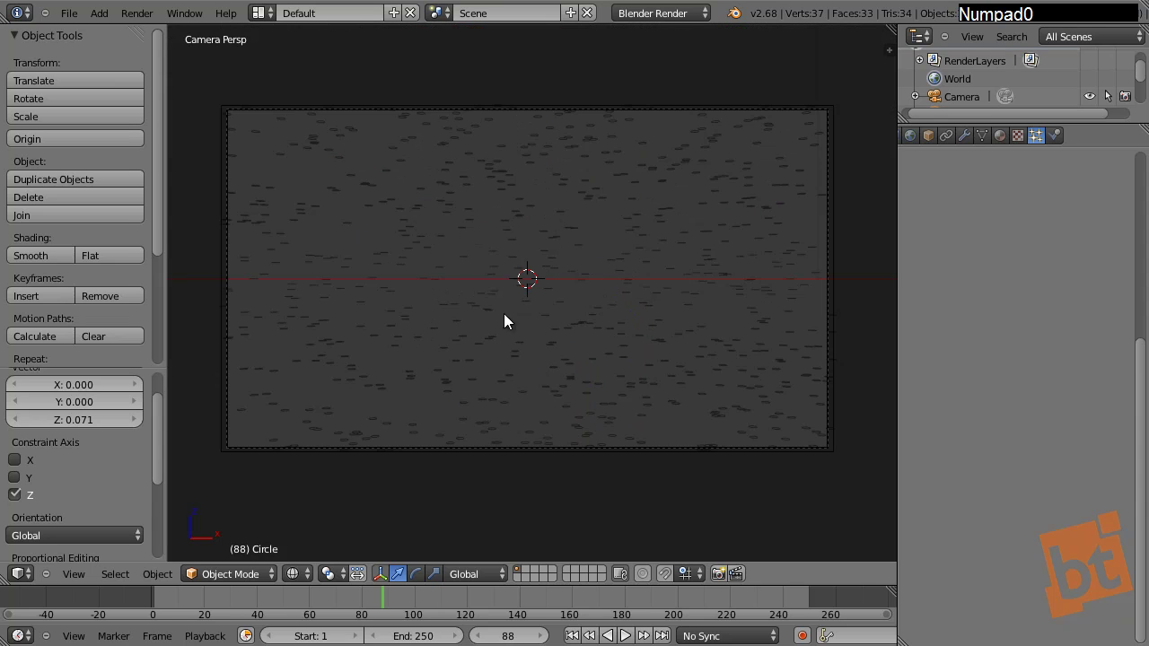
Step: Rotate the circle's entire mesh 90° about the global Z axis in Edit Mode
middle_click_drag(512, 403, 644, 430)
key("Tab")
key("a")
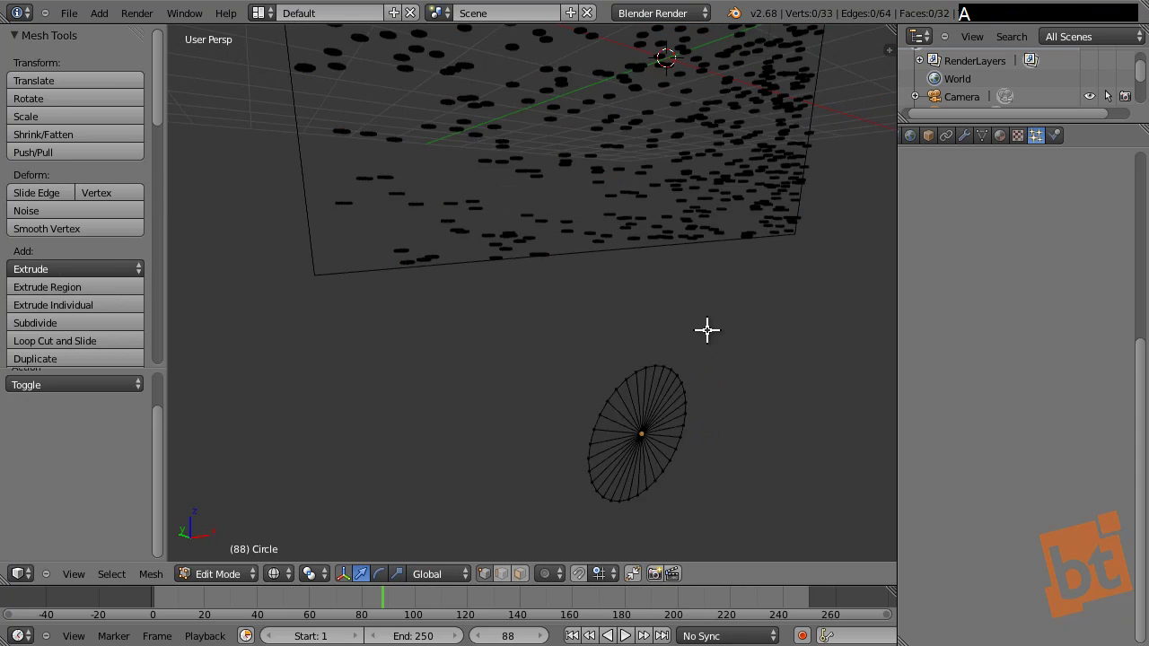
key("a")
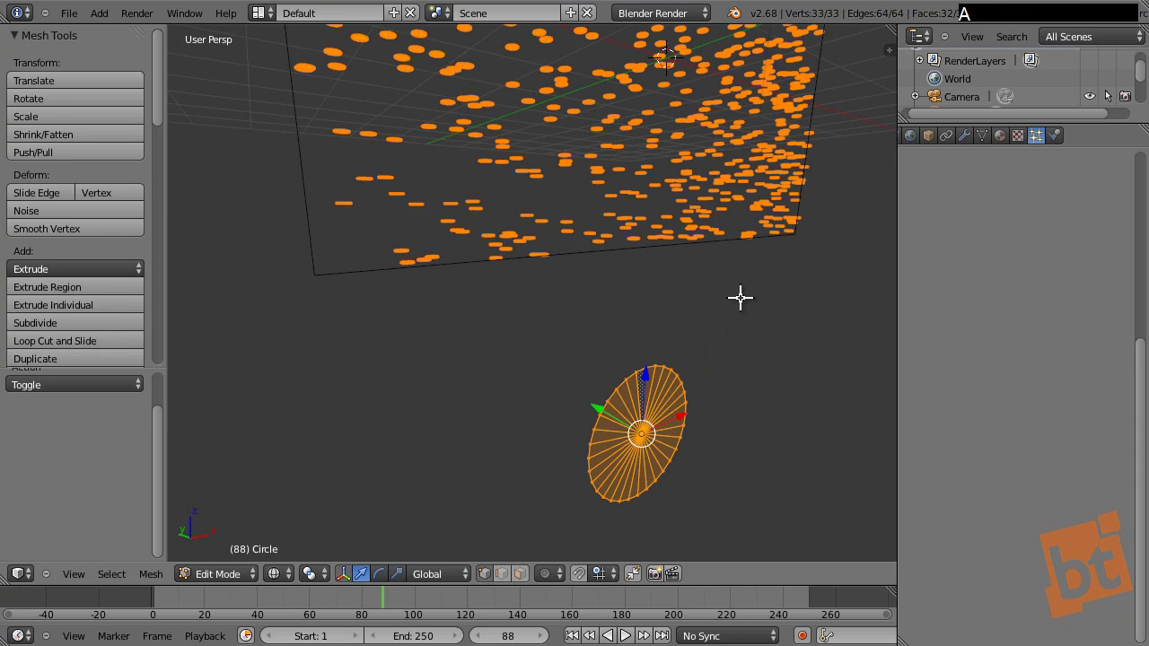
key("r")
key("z")
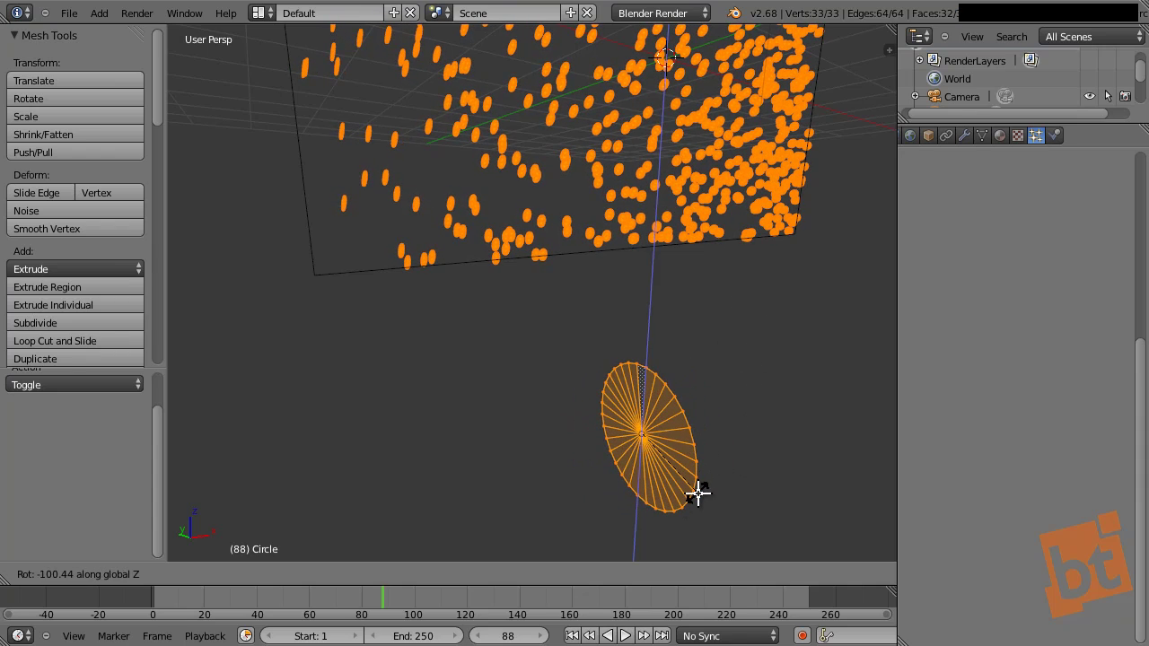
type("90")
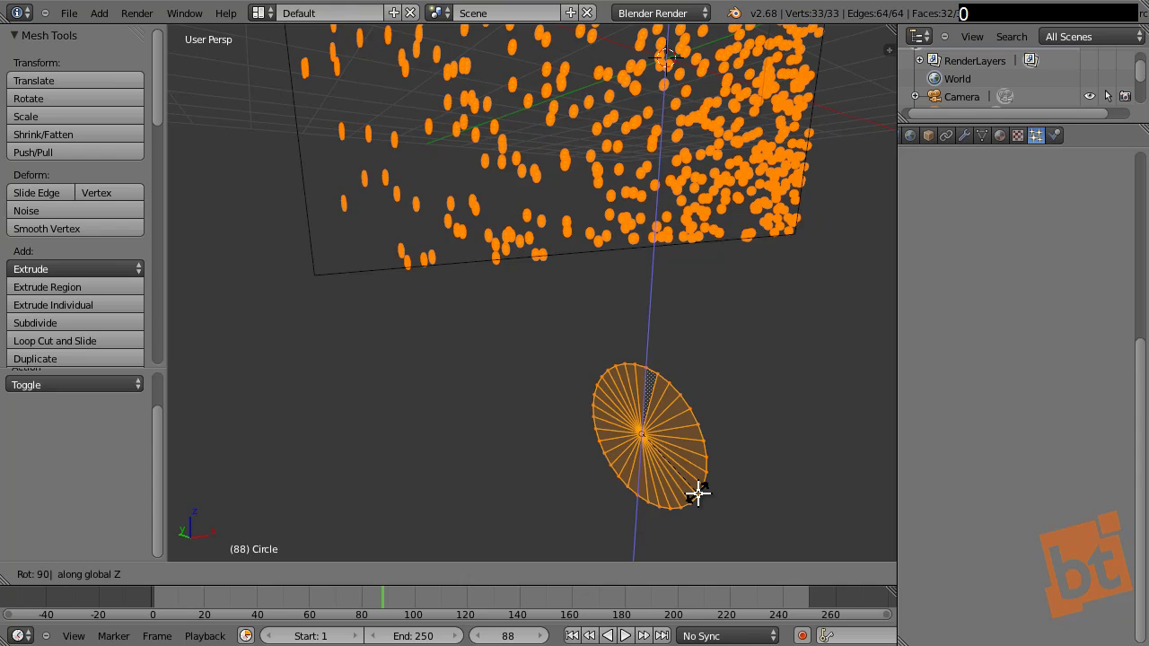
key("Return")
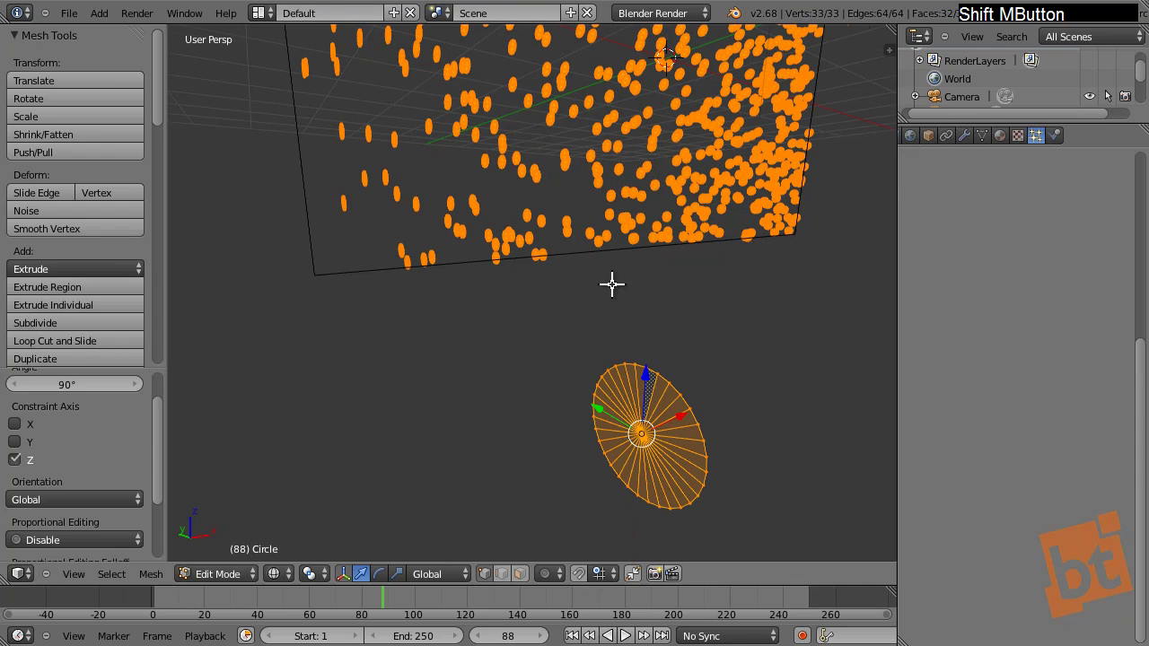
Step: Rotate the circle's mesh about the global Y axis until it lies flat, and return to Object Mode
middle_click_drag(610, 282, 736, 360, "shift")
key("r")
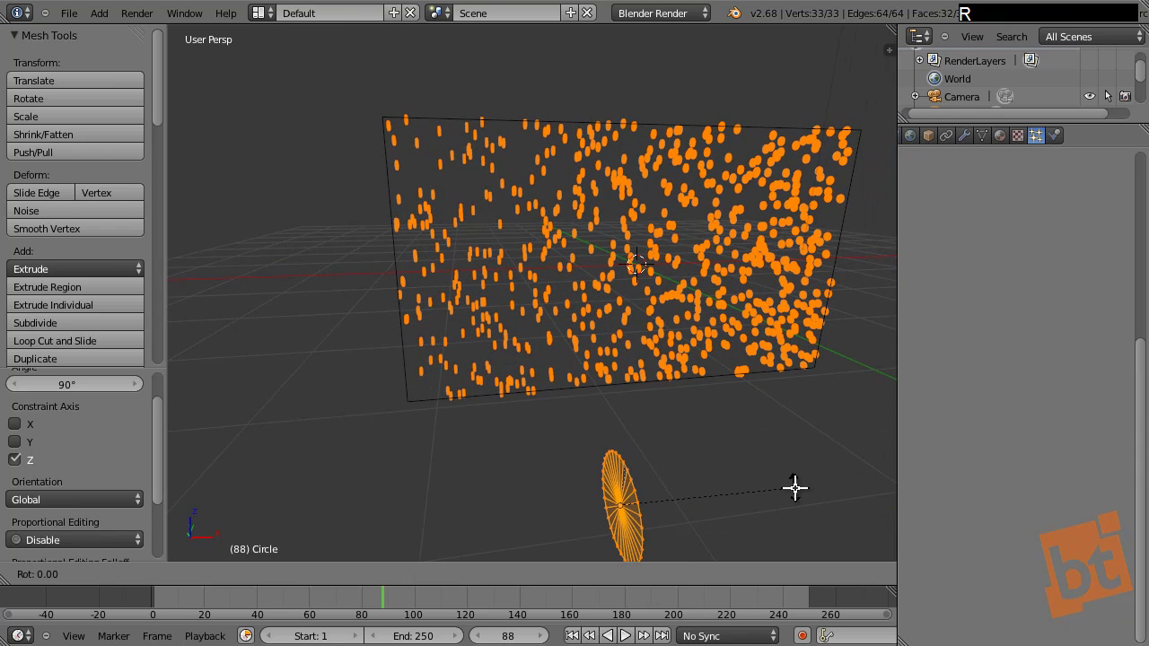
key("y")
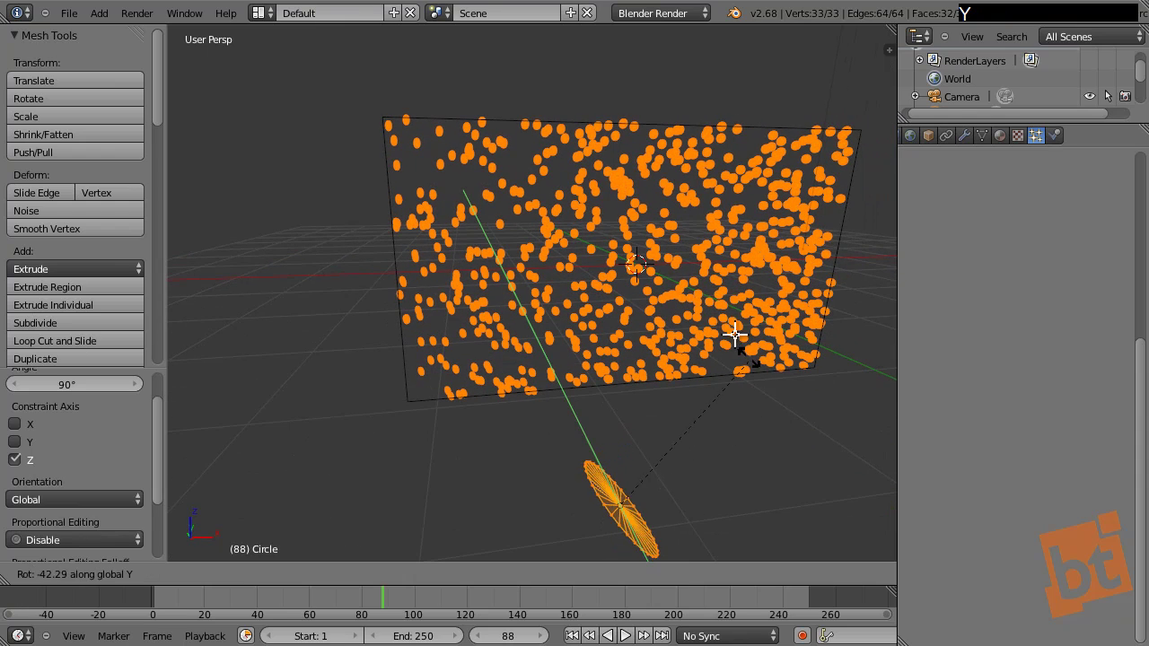
left_click(655, 251)
middle_click_drag(611, 335, 725, 260)
key("Tab")
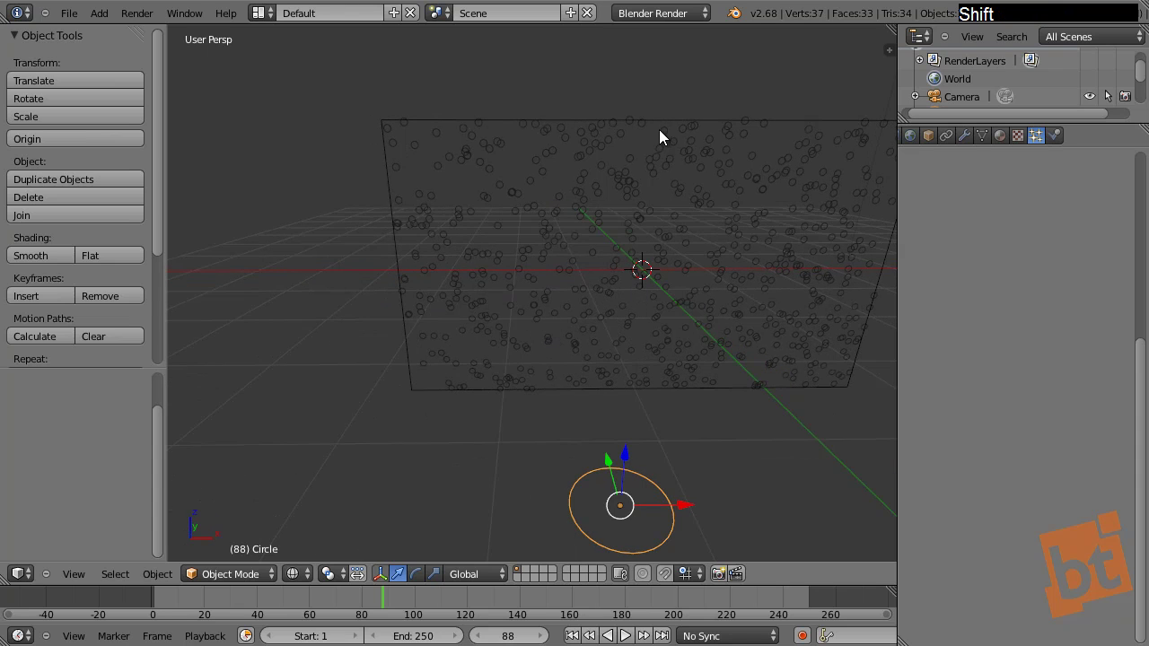
Step: Move the circle about 1.79 units in negative Y, away from the plane
middle_click_drag(663, 357, 607, 272)
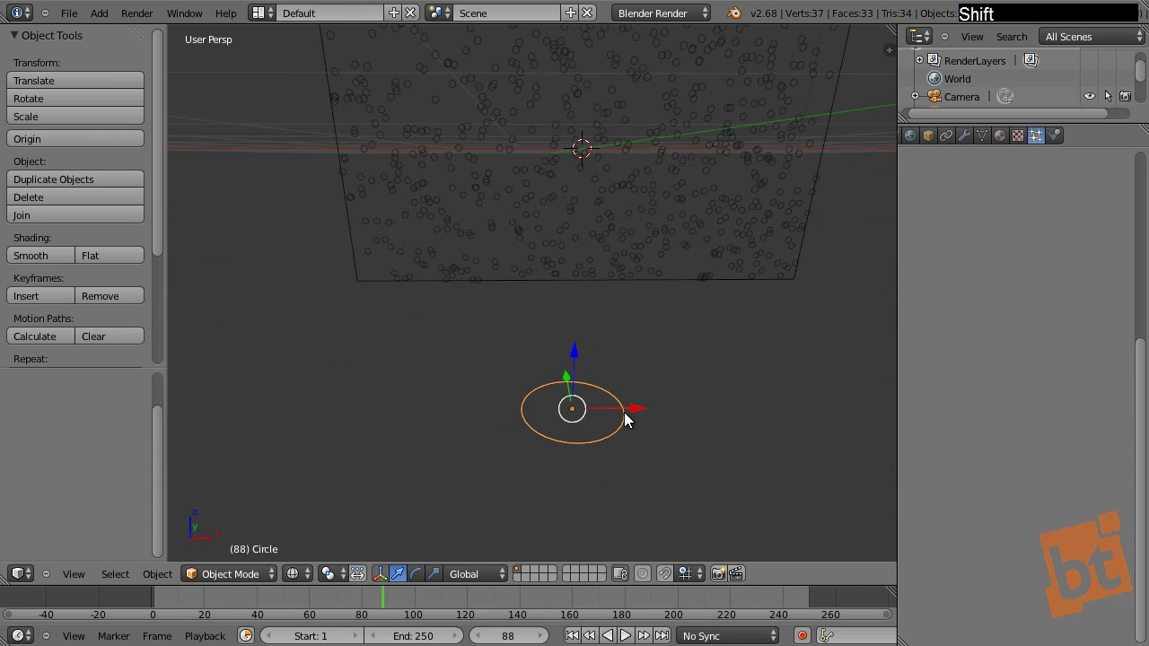
middle_click_drag(622, 415, 626, 390)
left_click_drag(582, 341, 594, 352)
middle_click_drag(586, 350, 533, 384, "shift")
left_click_drag(535, 385, 620, 436)
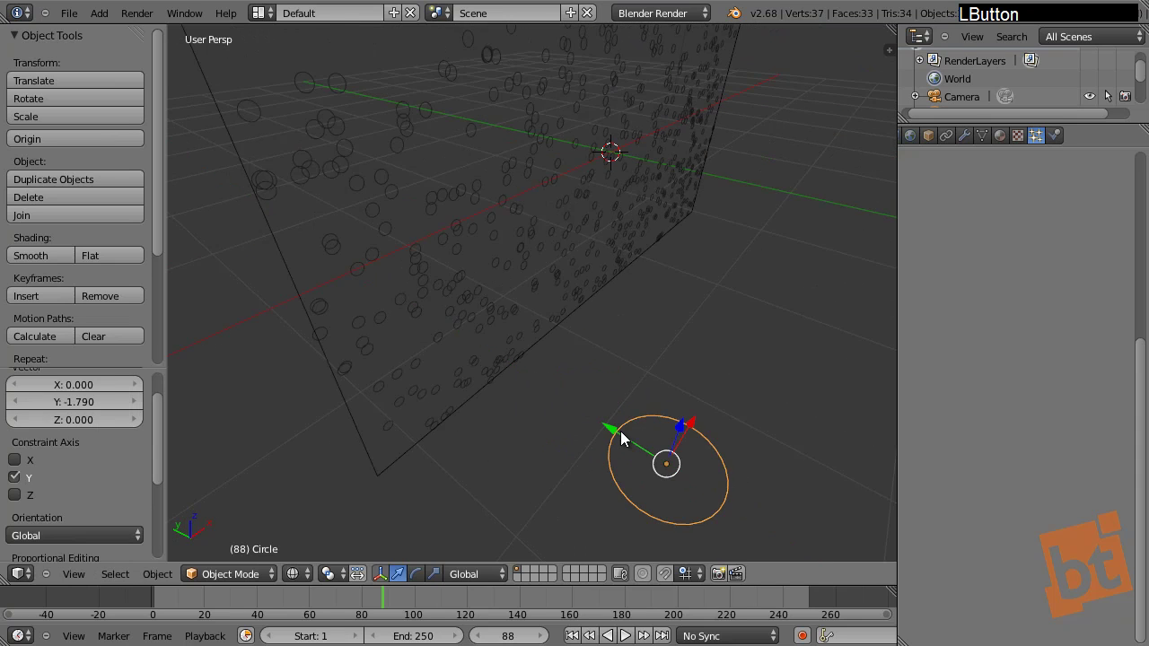
Step: Duplicate the circle three times upward along Z, spacing the copies about 0.5 units apart
key("KP_7")
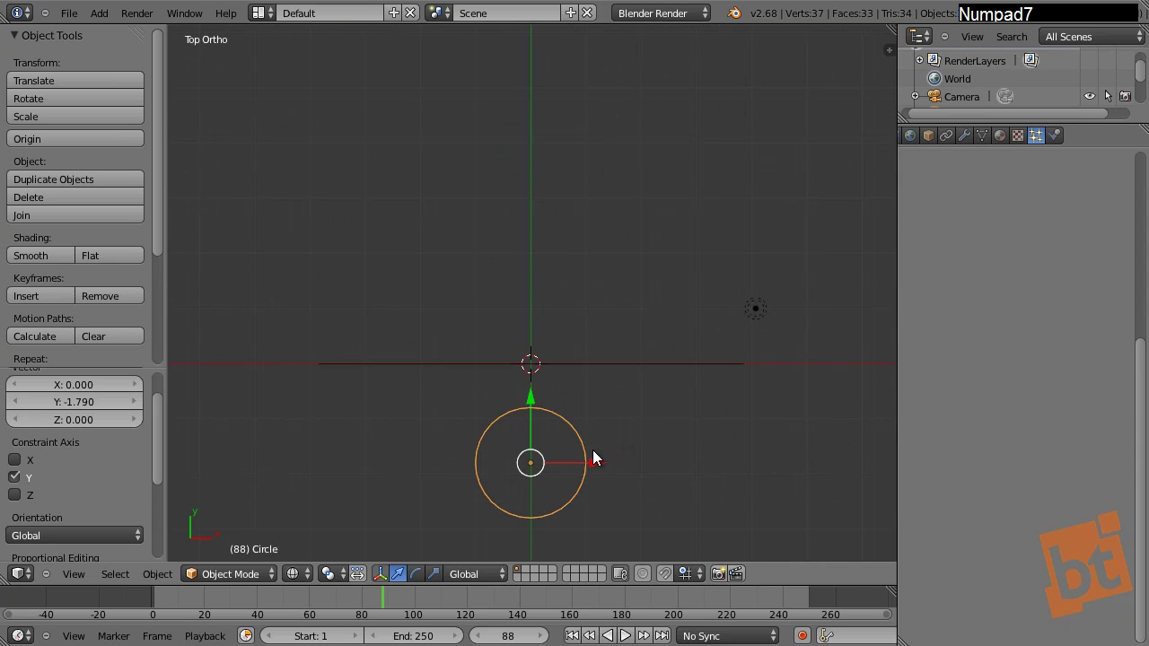
middle_click_drag(595, 461, 602, 313, "shift")
scroll(543, 433, "up", 1)
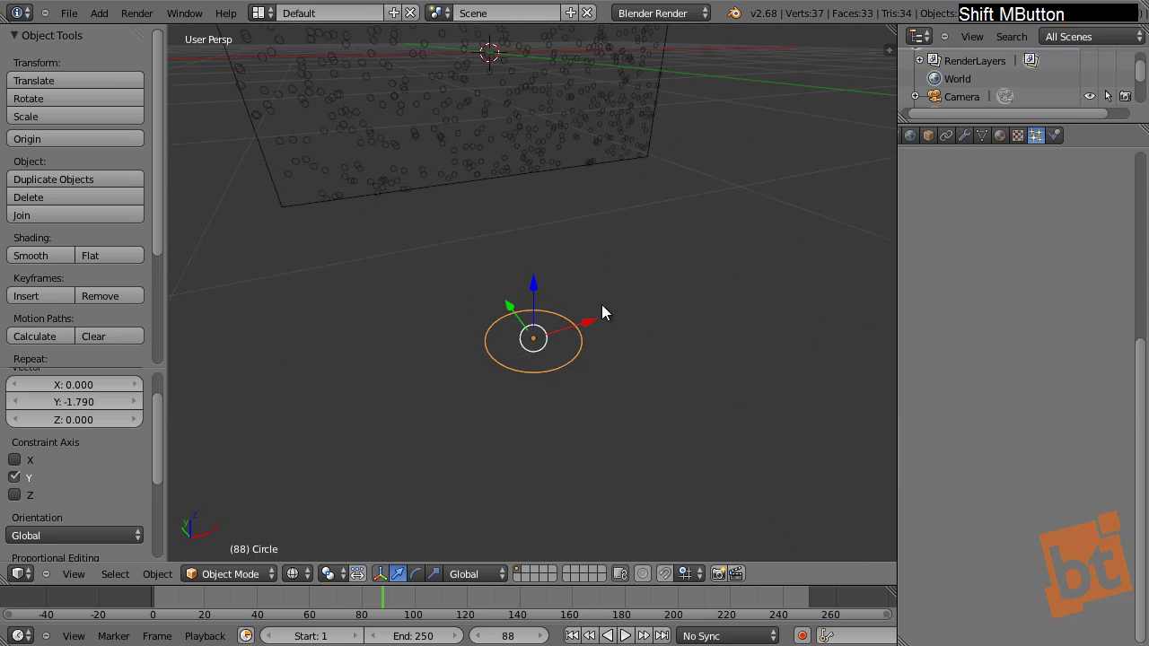
key("shift+d")
key("z")
left_click(607, 343)
key("shift+d")
key("z")
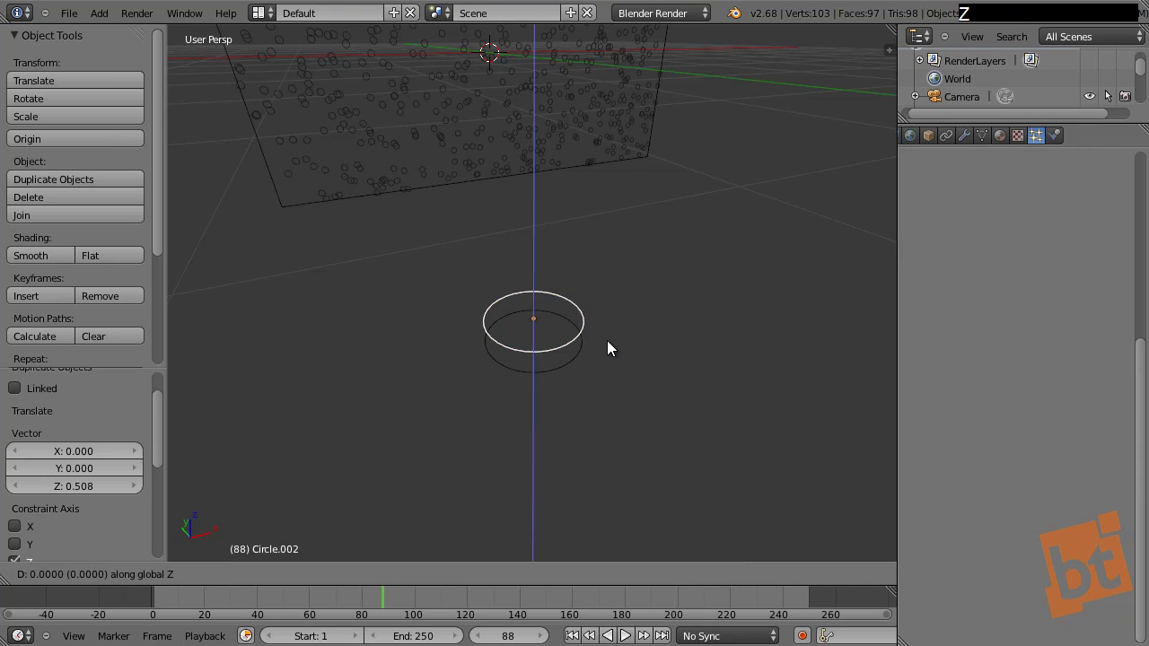
left_click(603, 320)
key("shift+d")
key("z")
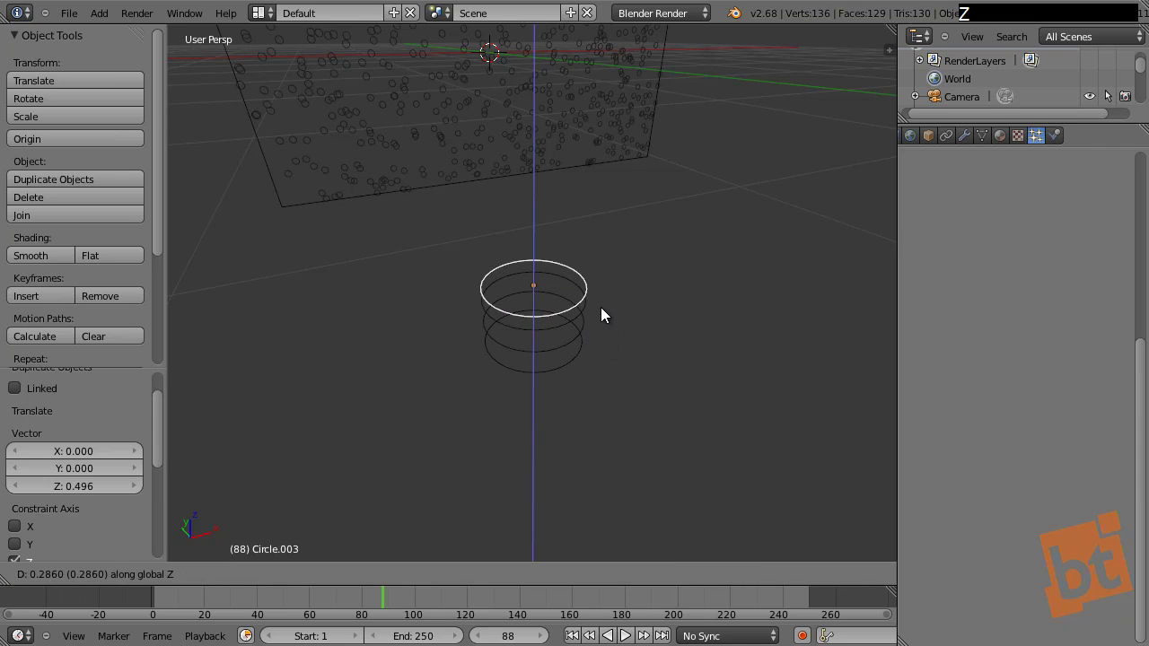
left_click(600, 303)
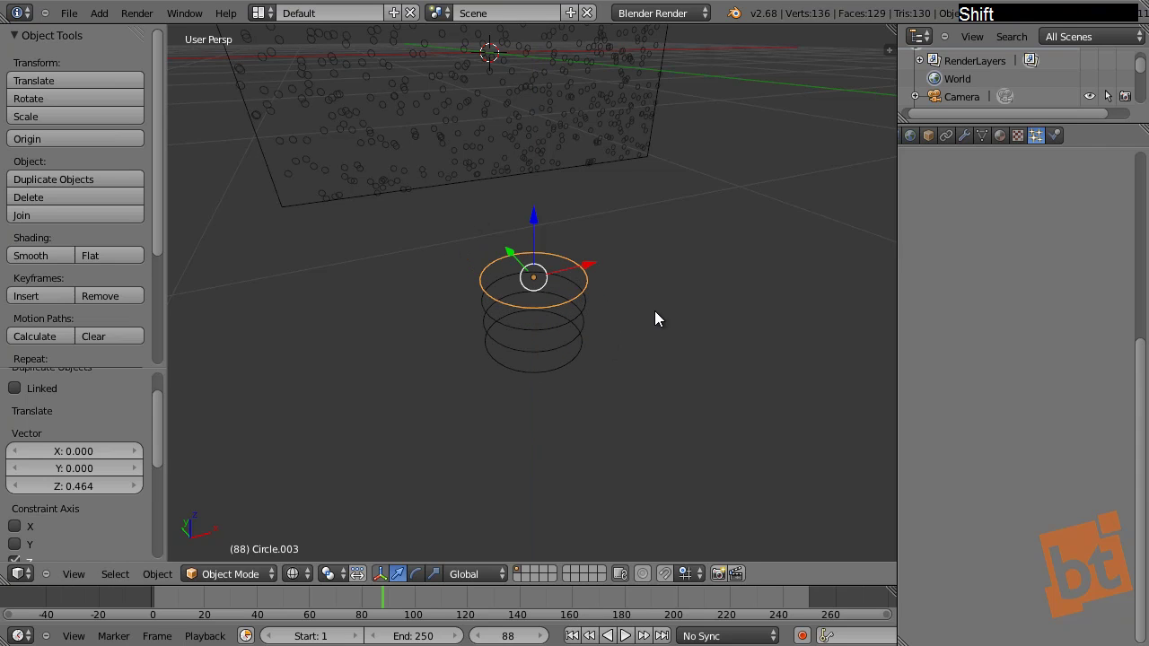
Step: Enter Edit Mode on the topmost circle copy in top view and enable proportional editing
middle_click_drag(654, 311, 609, 372, "shift")
key("KP_7")
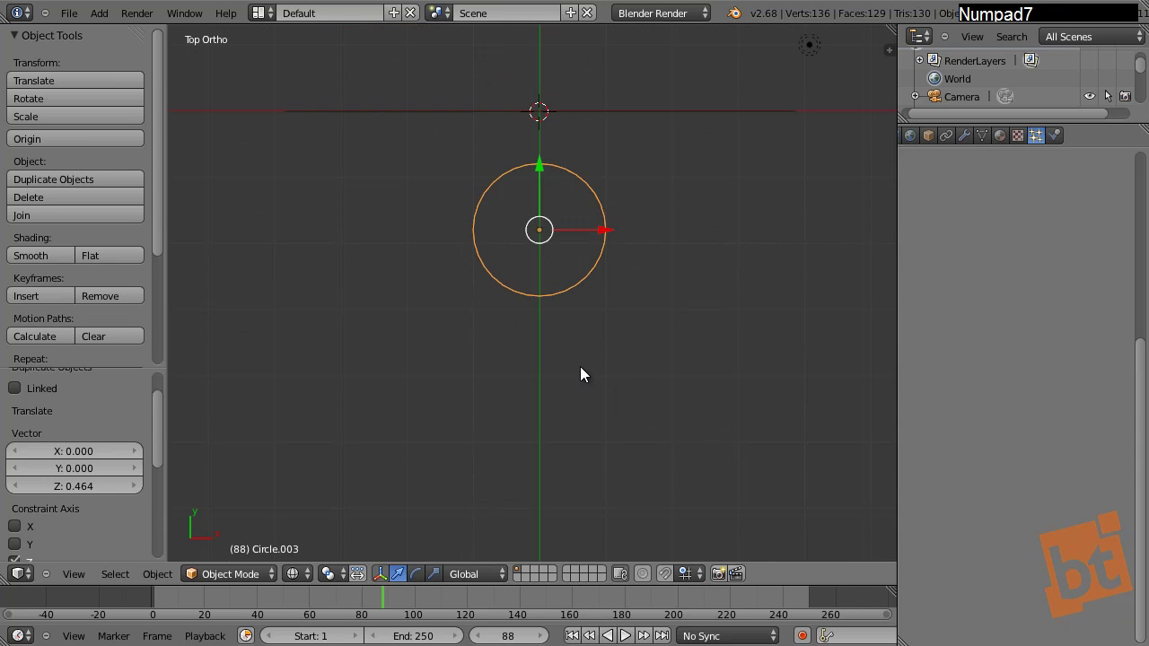
key("Tab")
middle_click_drag(575, 207, 572, 232, "shift")
scroll(528, 227, "up", 4)
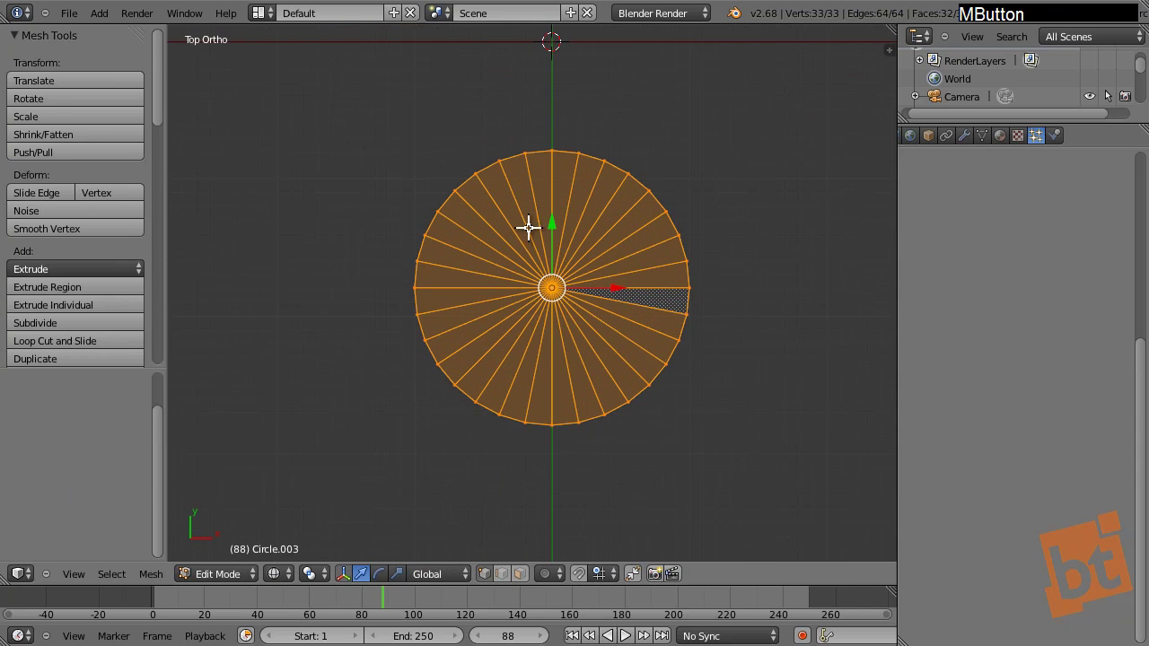
left_click(557, 575)
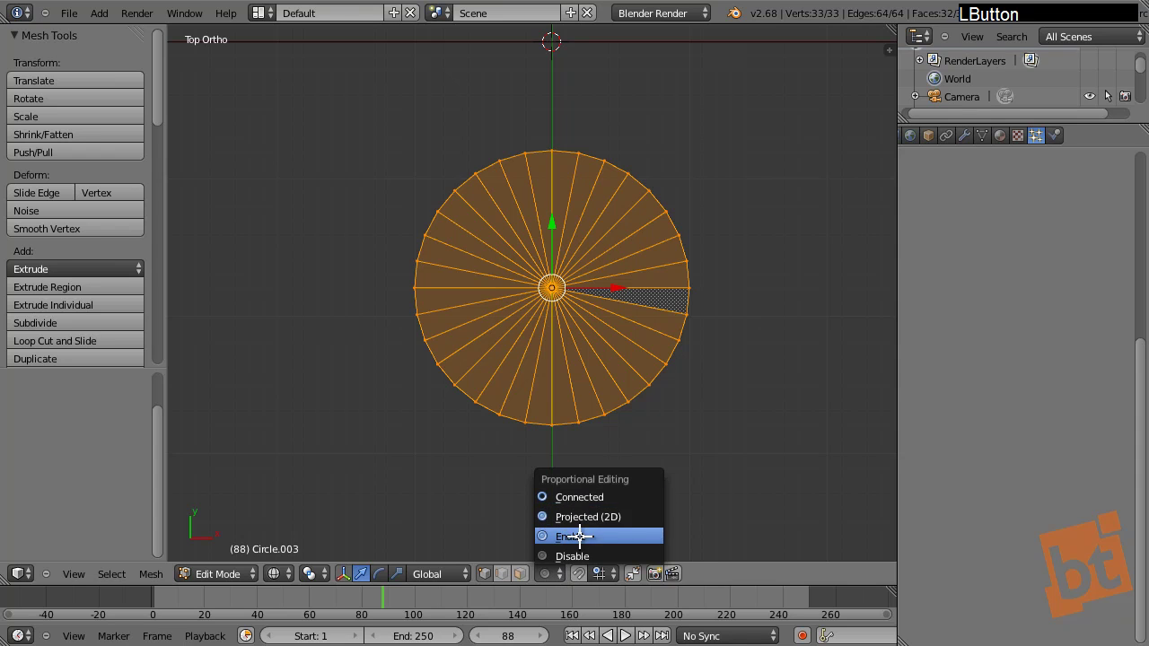
left_click(580, 535)
Step: Deform the topmost circle into an irregular blob by moving several rim vertices inward with proportional editing, and return to Object Mode
right_click(606, 161)
key("g")
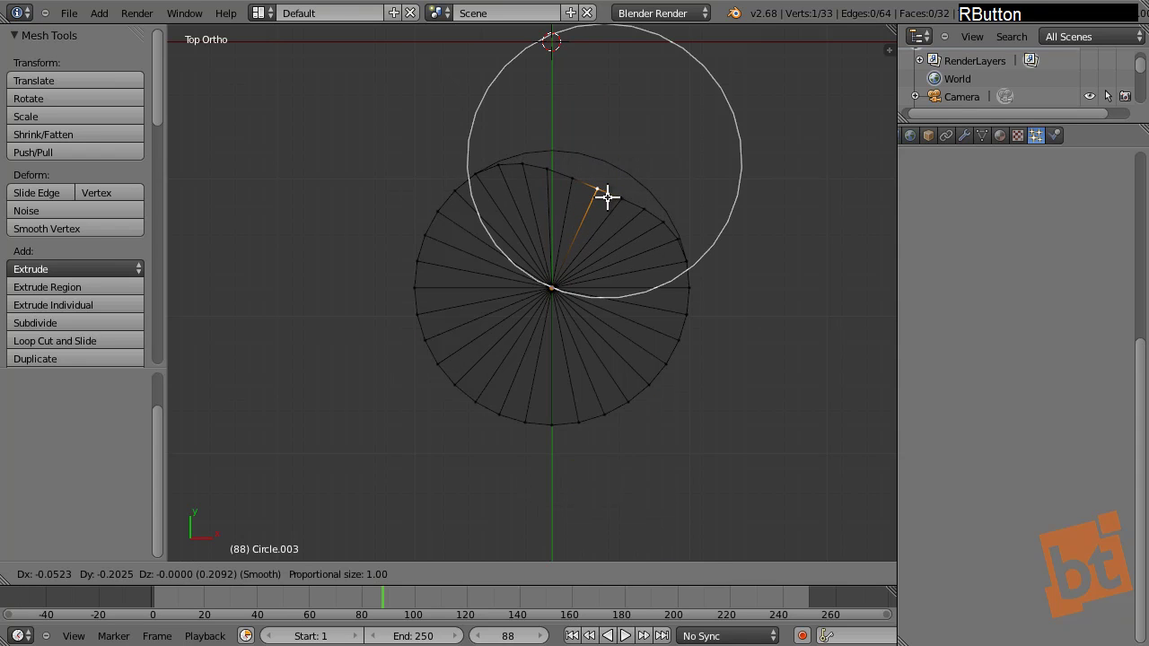
key("Return")
right_click(434, 279)
key("g")
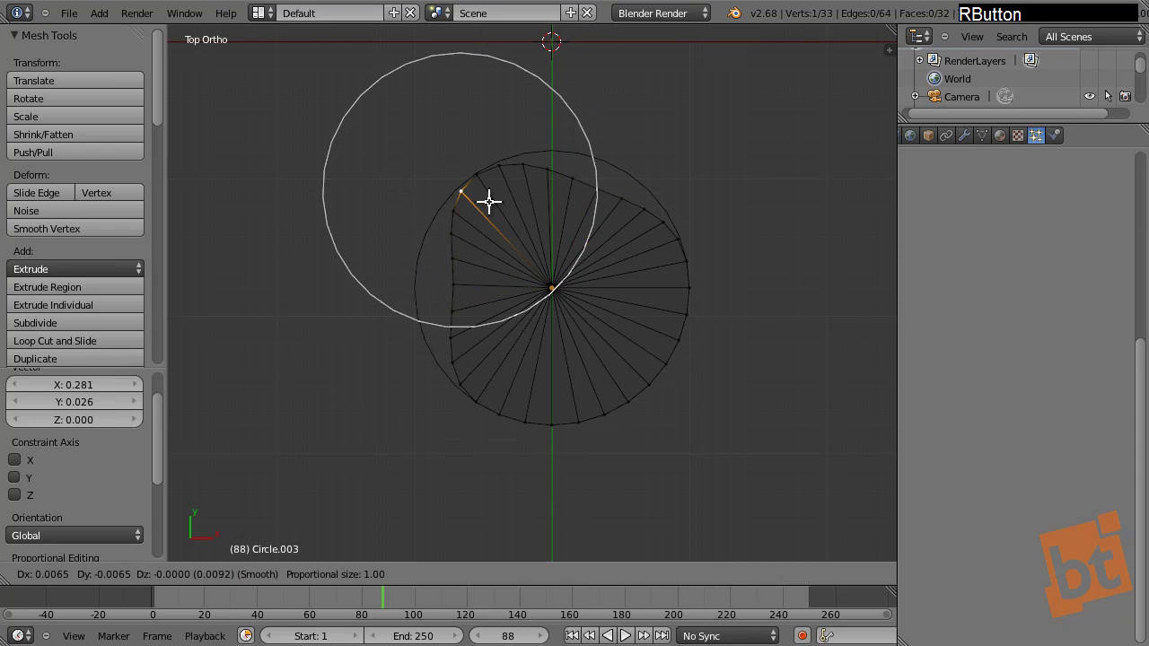
key("Return")
right_click(636, 411)
key("g")
key("Return")
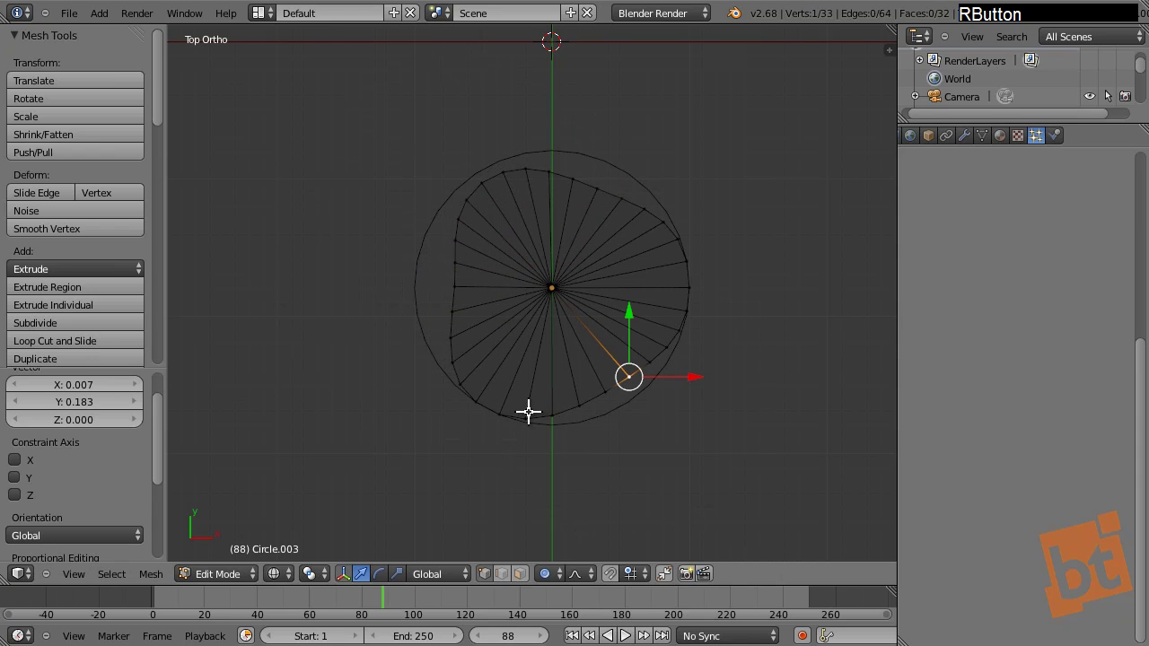
right_click(529, 410)
key("g")
key("Return")
right_click(688, 262)
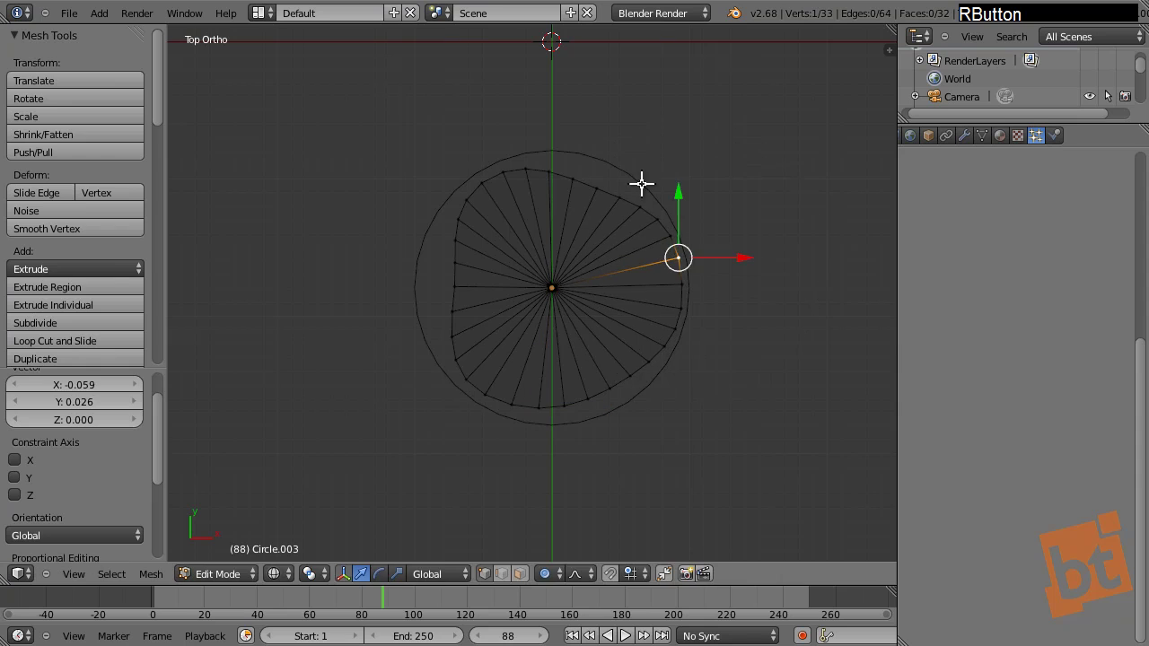
key("Tab")
Step: Deform the second circle from the top into a different irregular shape by moving rim vertices proportionally, and leave Edit Mode
right_click(631, 178)
key("Tab")
right_click(628, 174)
key("g")
key("Return")
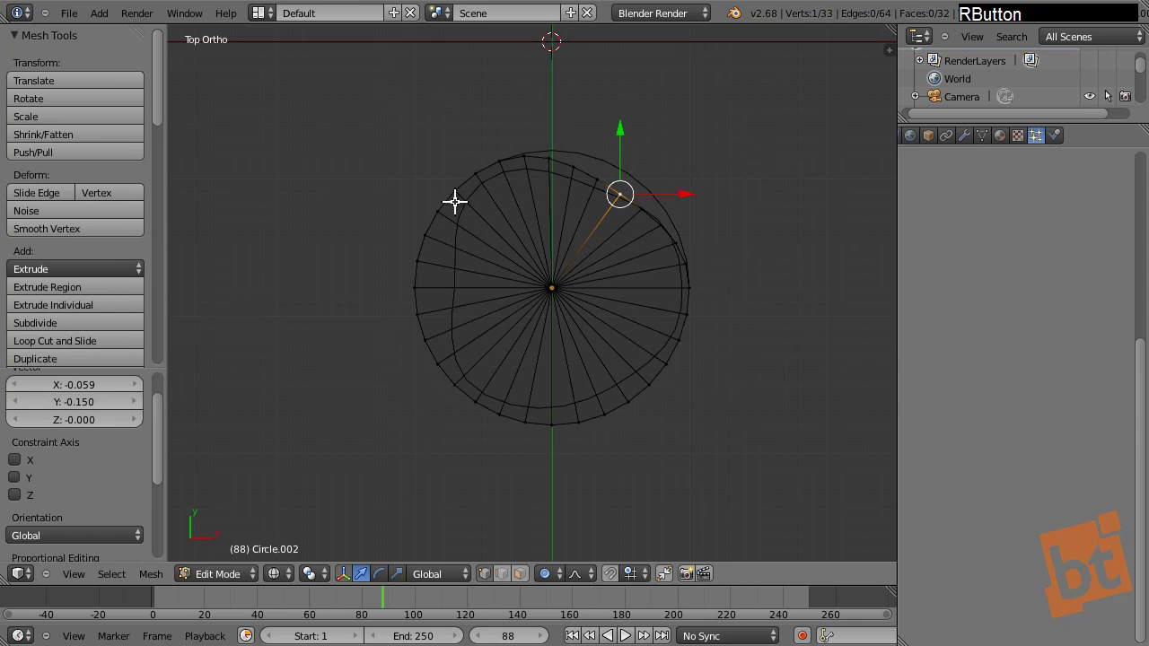
key("g")
key("Return")
right_click_drag(481, 386, 553, 390)
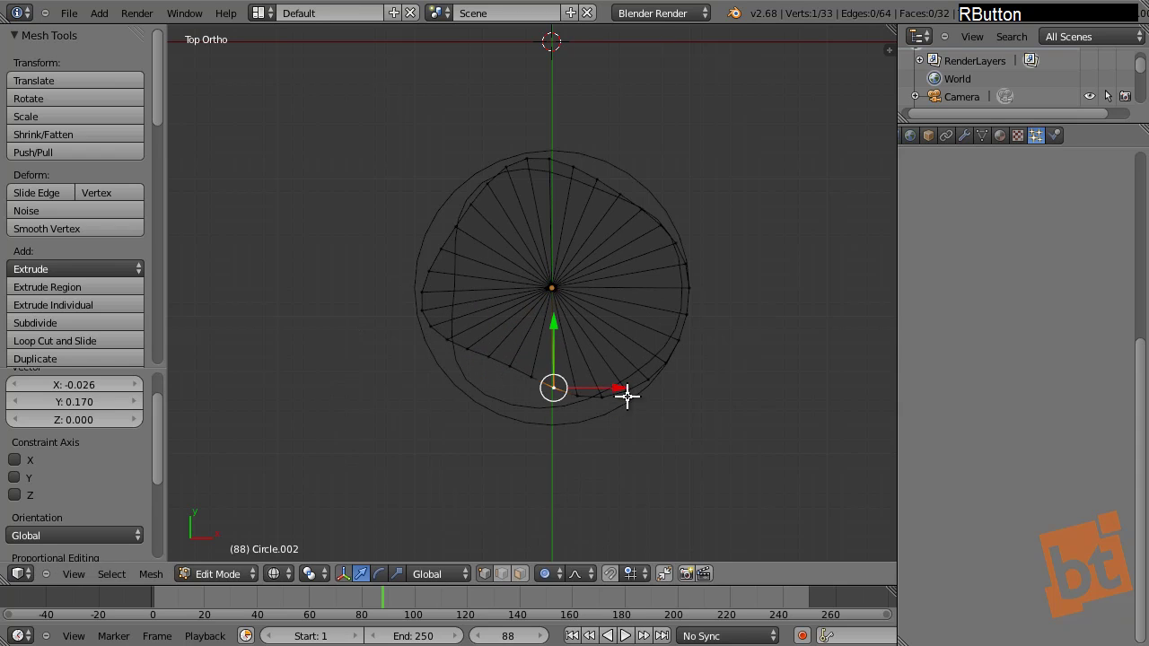
right_click(629, 392)
right_click_drag(669, 339, 651, 255)
key("ctrl+z")
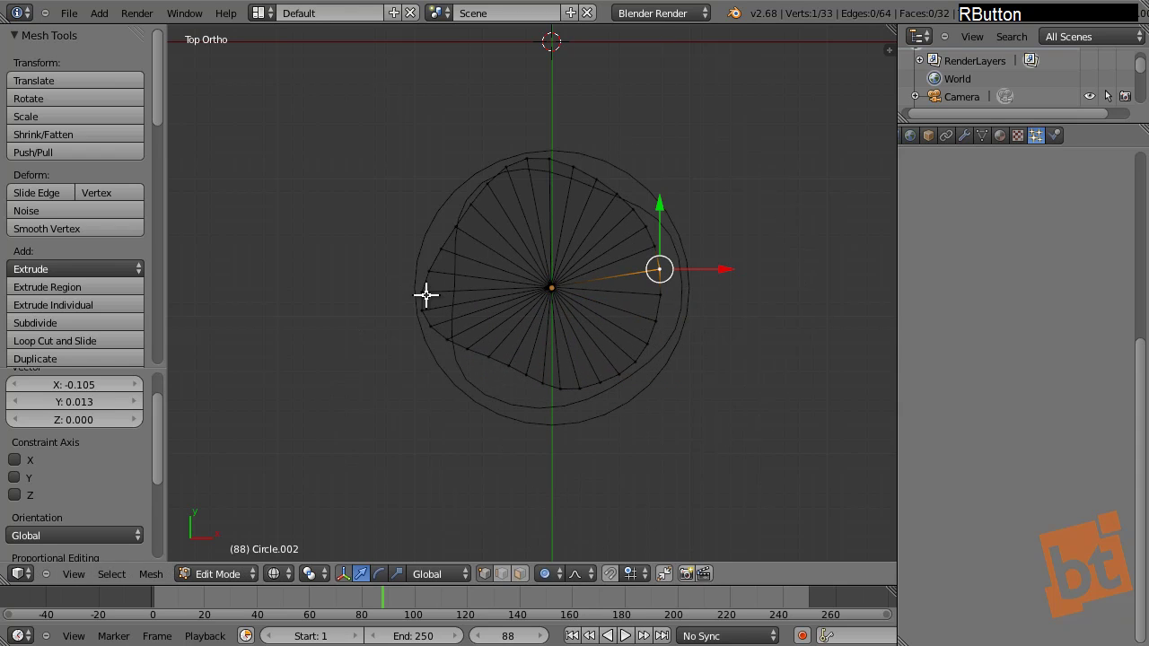
right_click(427, 289)
key("Tab")
Step: Reshape the third circle from the top into an uneven outline, bulging its upper-right rim and pulling other rim vertices inward, and leave Edit Mode
right_click(628, 167)
key("Tab")
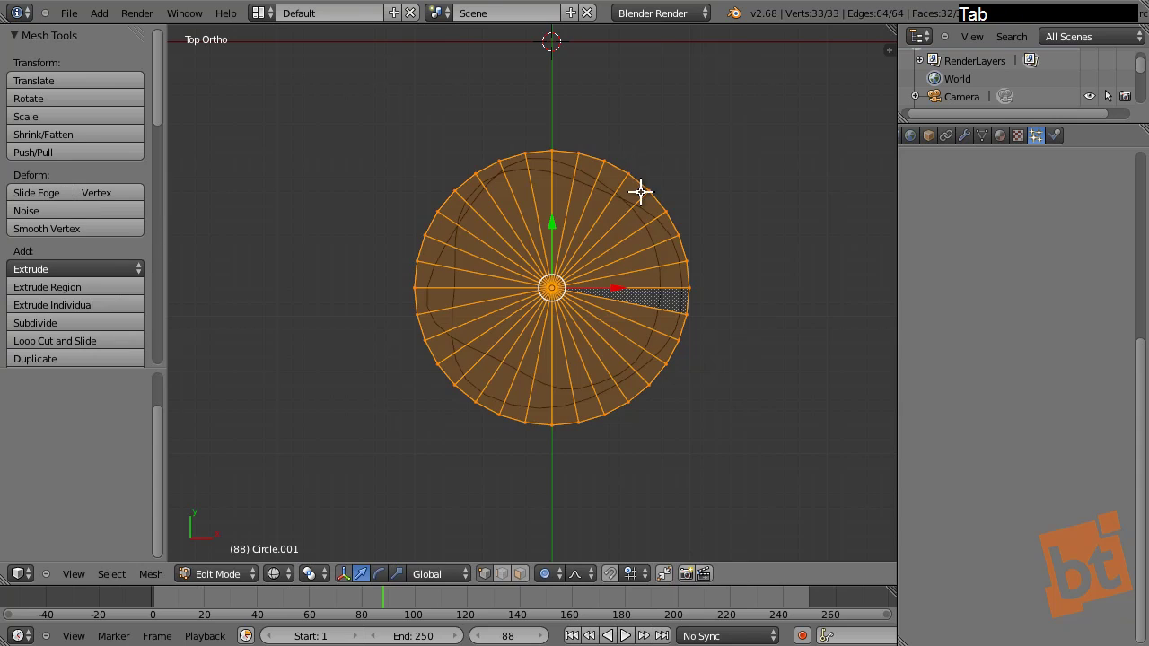
right_click_drag(638, 189, 594, 184)
right_click_drag(649, 231, 672, 189)
right_click_drag(559, 170, 532, 196)
right_click(437, 242)
right_click(428, 339)
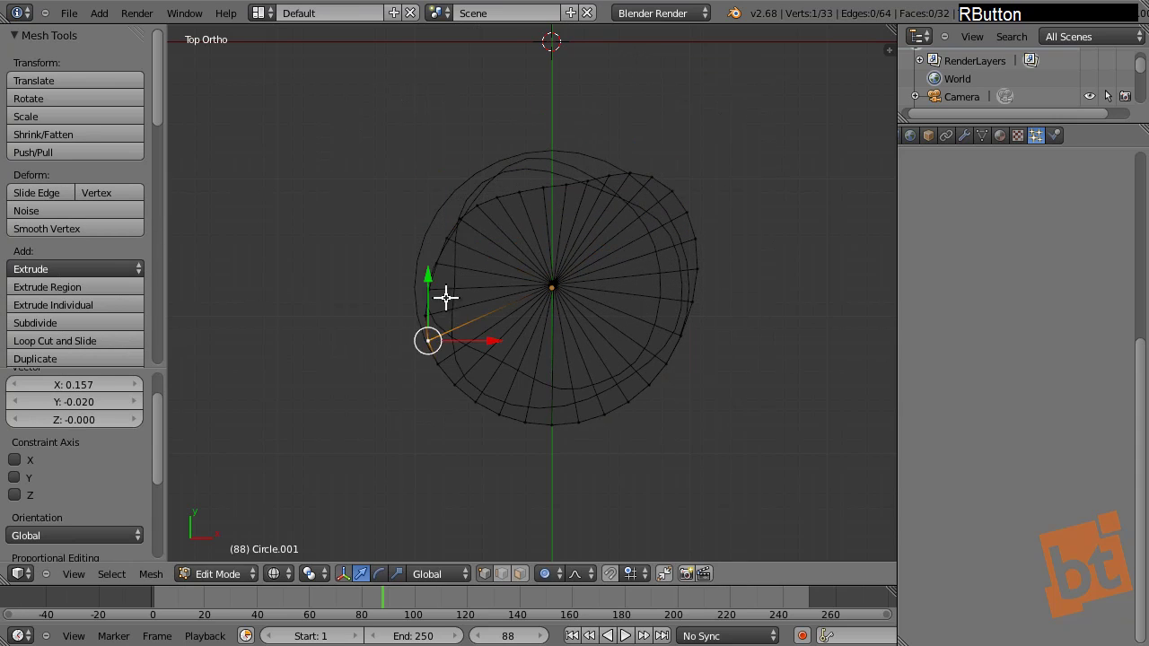
right_click_drag(446, 297, 661, 332)
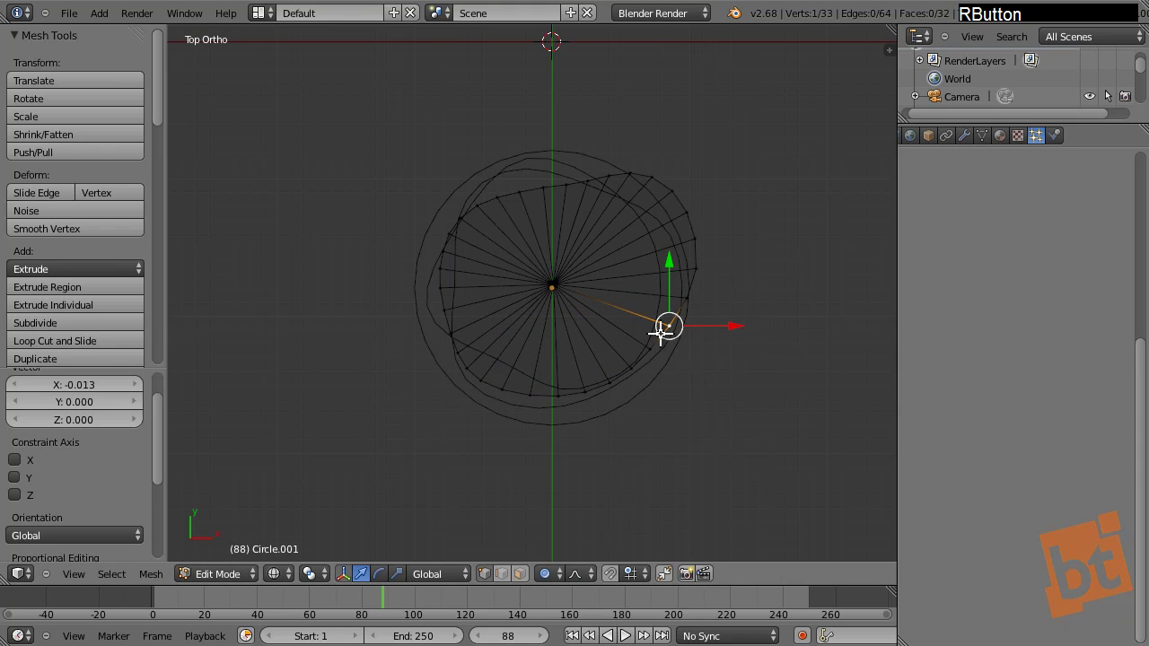
key("Tab")
Step: Deform the original bottom circle by moving rim vertices, denting its lower-right rim deeply toward the center, and return to Object Mode
right_click(505, 177)
key("Tab")
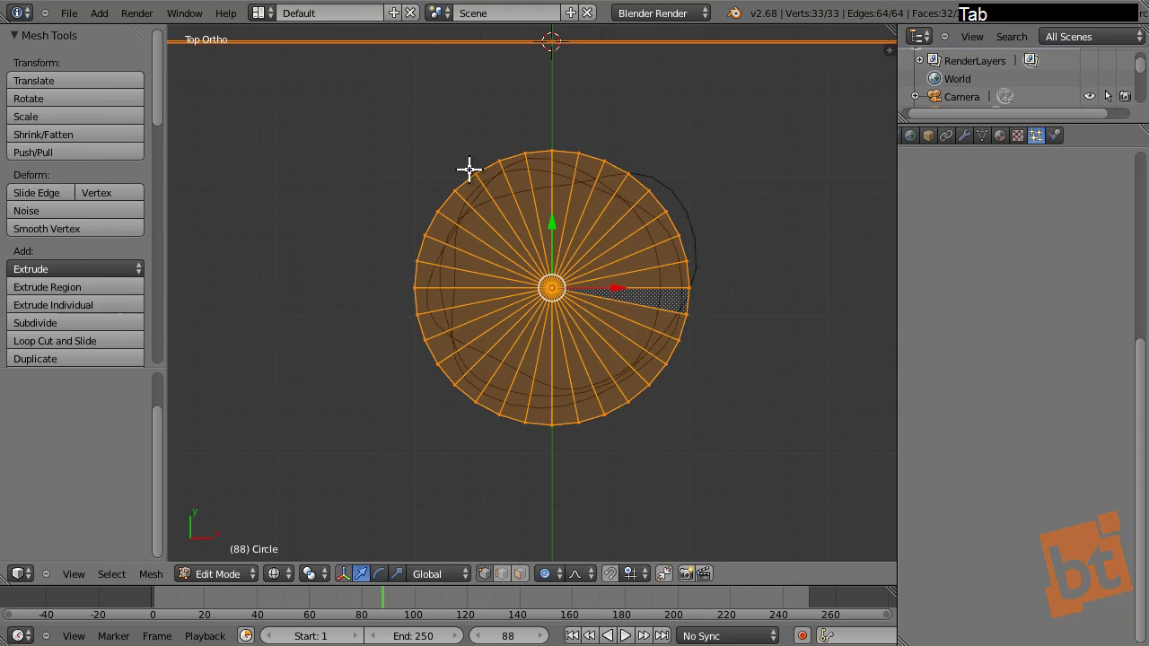
right_click(500, 169)
right_click_drag(509, 189, 498, 204)
right_click_drag(415, 275, 431, 297)
right_click_drag(454, 377, 467, 366)
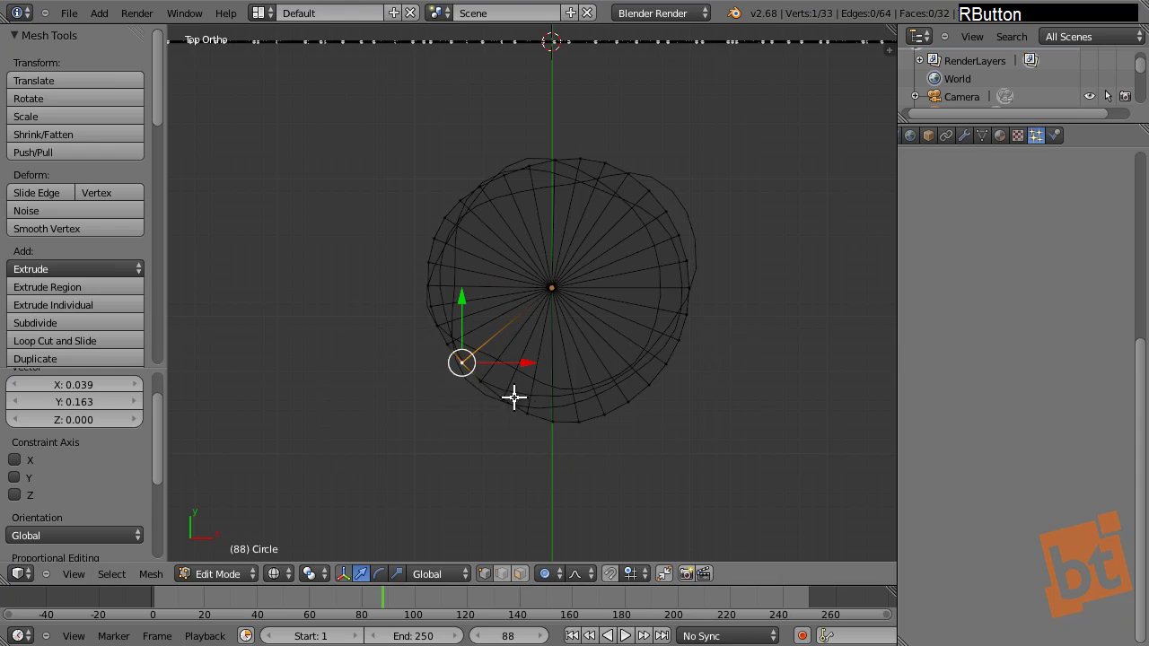
right_click_drag(540, 418, 591, 325)
right_click_drag(667, 197, 581, 180)
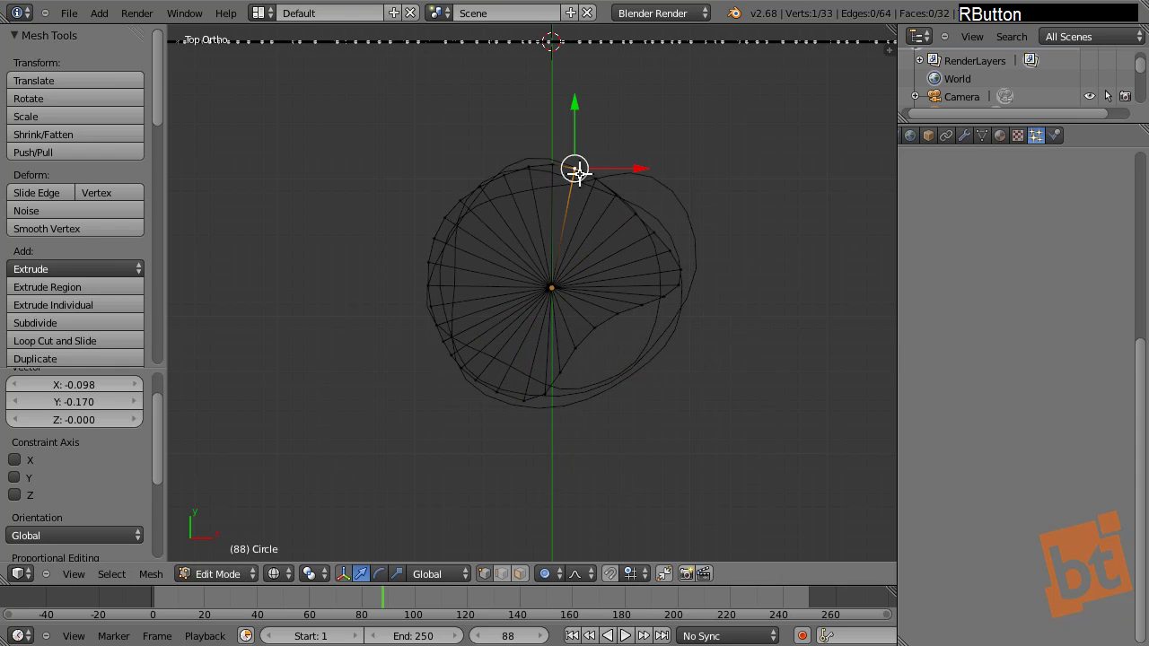
key("Tab")
Step: Select all four deformed circles and put them in a new group named "grain"
middle_click_drag(529, 427, 623, 290)
right_click(620, 286, "shift")
right_click(615, 240, "shift")
right_click(574, 191, "shift")
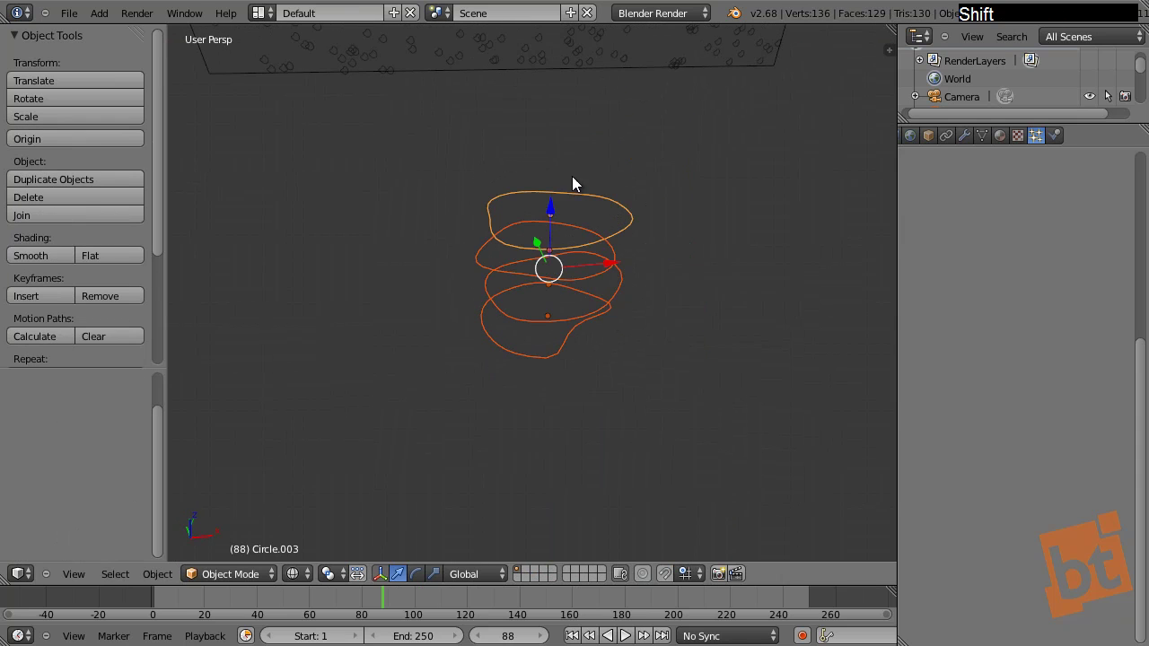
middle_click_drag(594, 361, 457, 403)
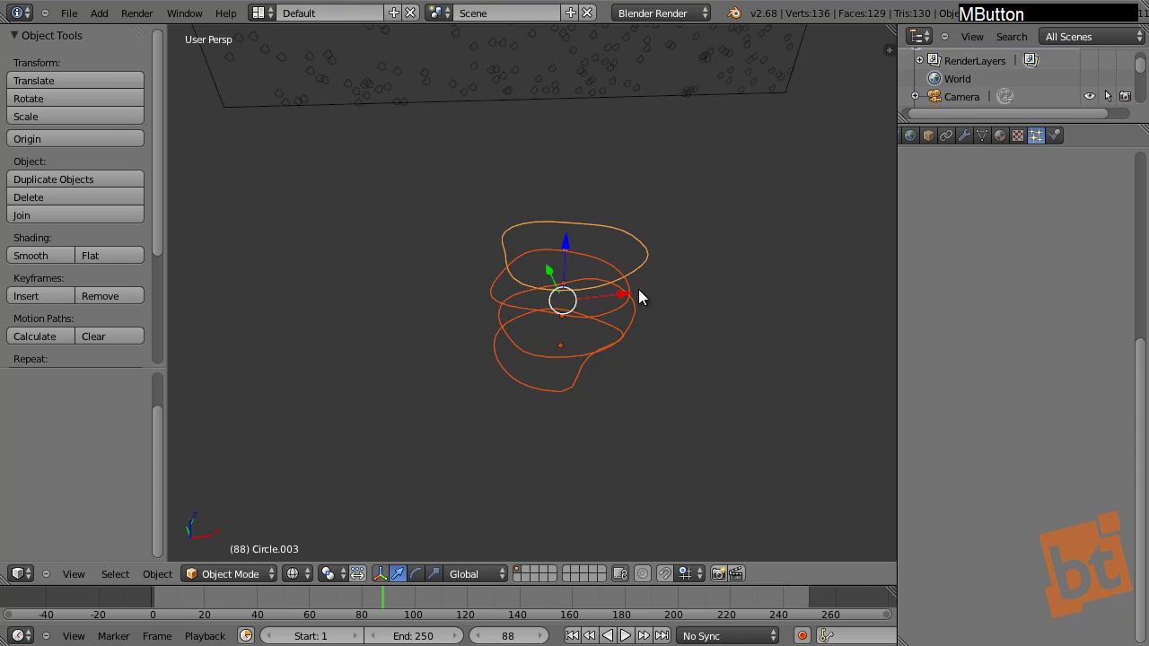
right_click(570, 386)
right_click(576, 315, "shift")
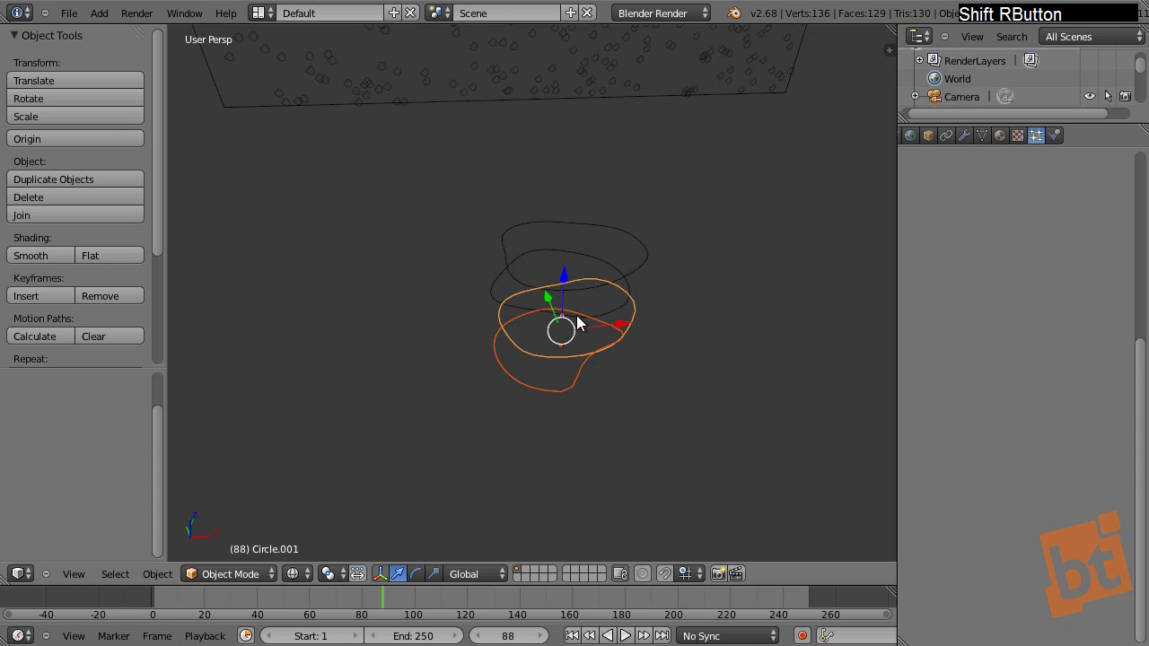
right_click(647, 258, "shift")
right_click(634, 284, "shift")
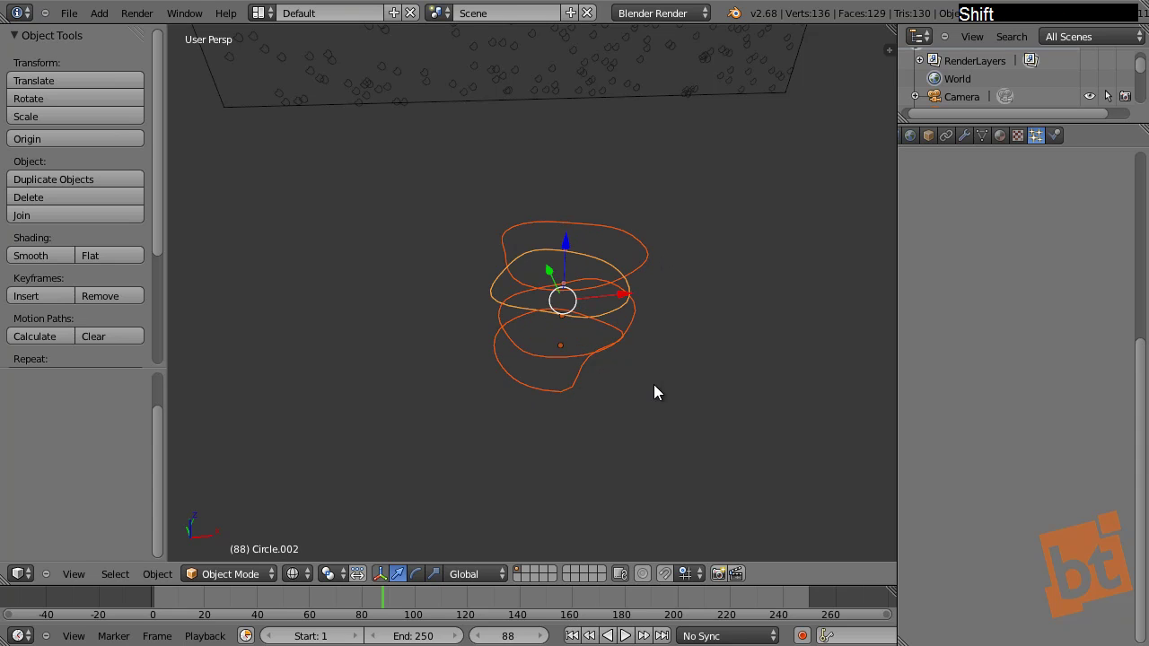
key("ctrl+g")
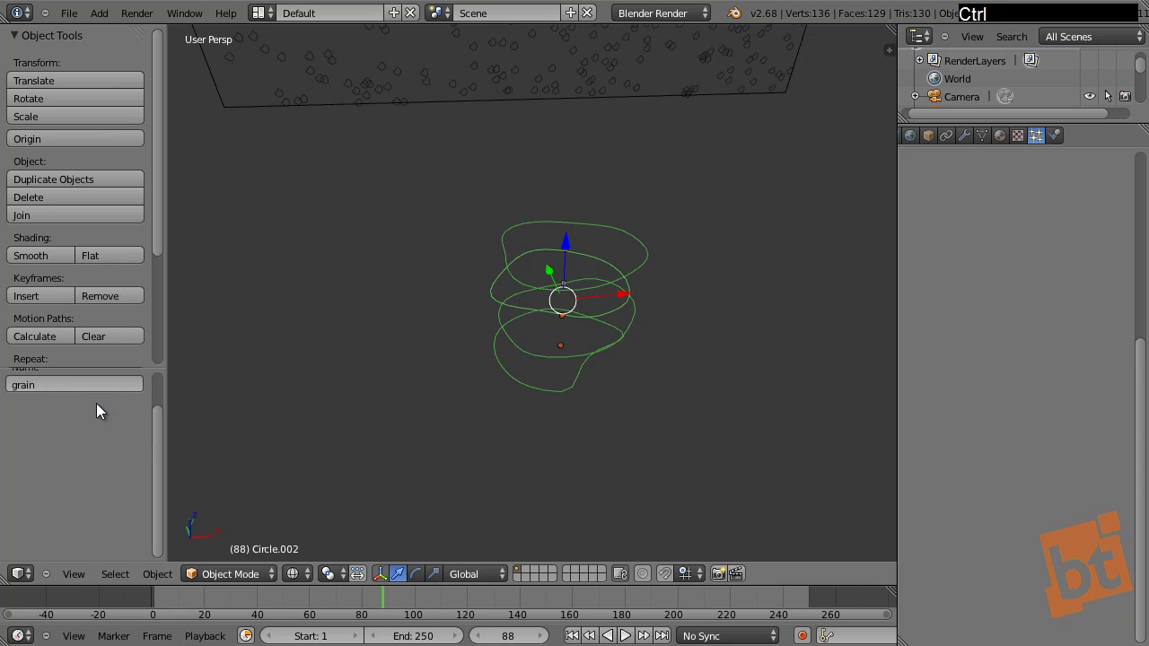
middle_click_drag(96, 411, 82, 445)
left_click(55, 425)
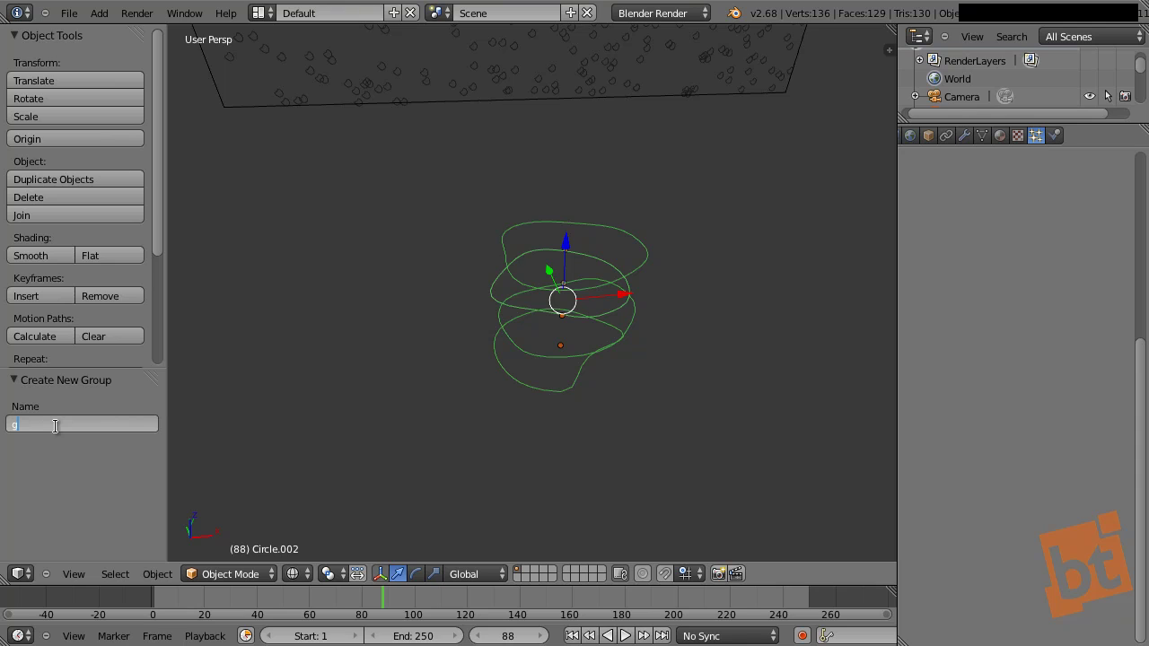
key("Return")
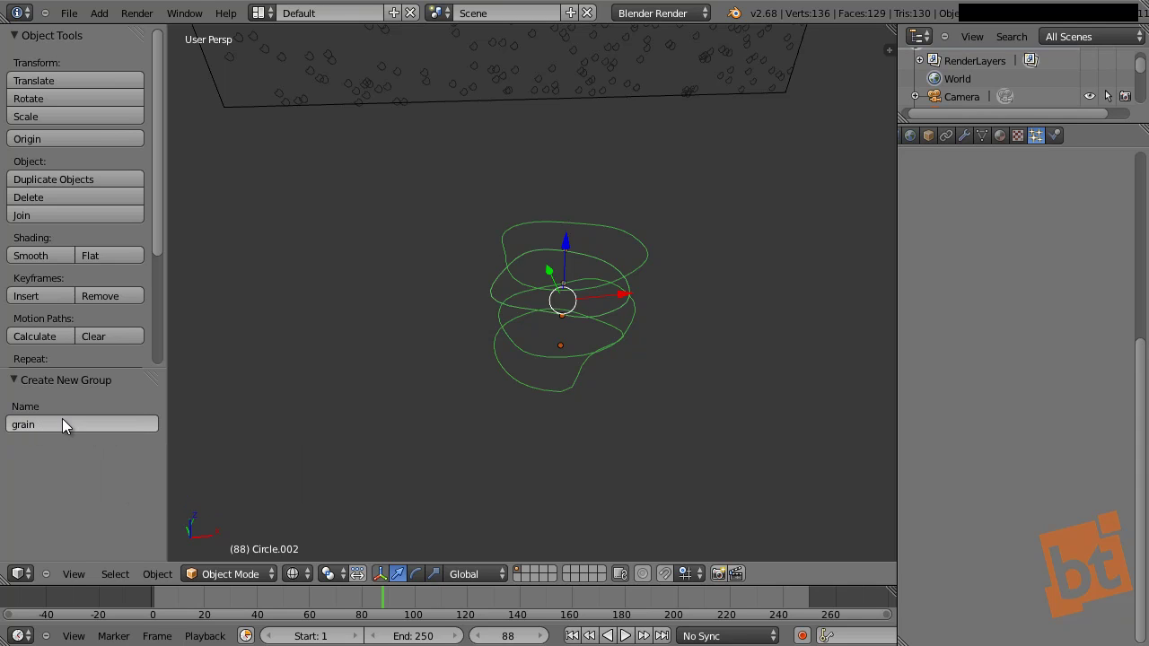
Step: Set the plane's particle system to render as Group, with grain as the dupli group
middle_click_drag(632, 135, 647, 321)
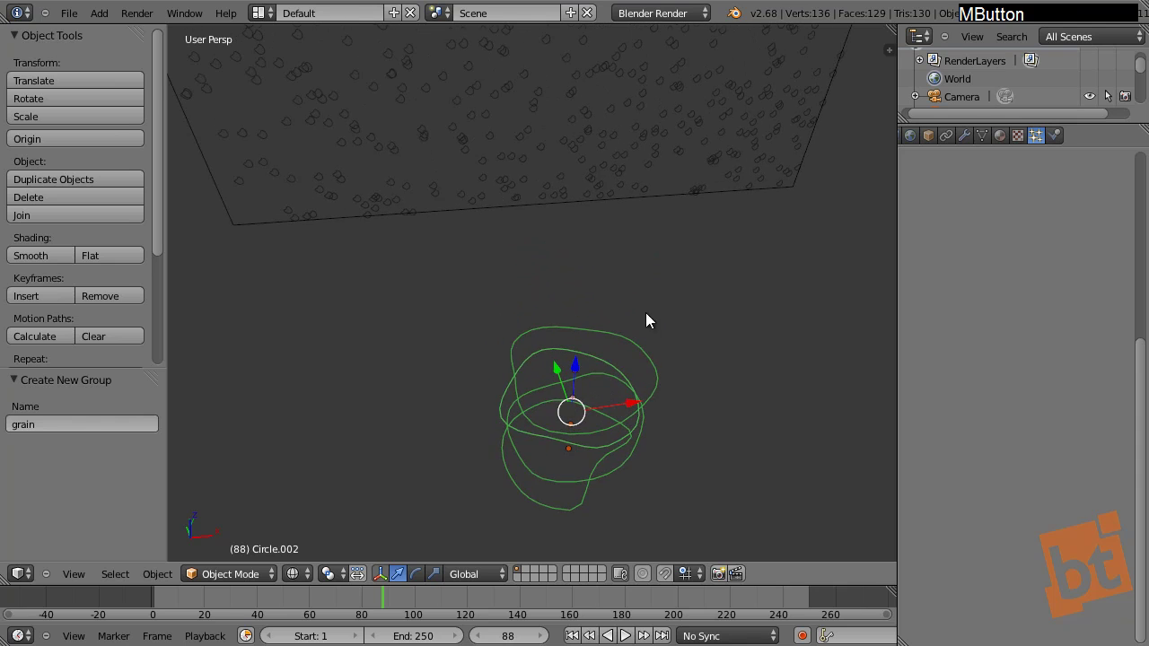
middle_click_drag(627, 273, 553, 185)
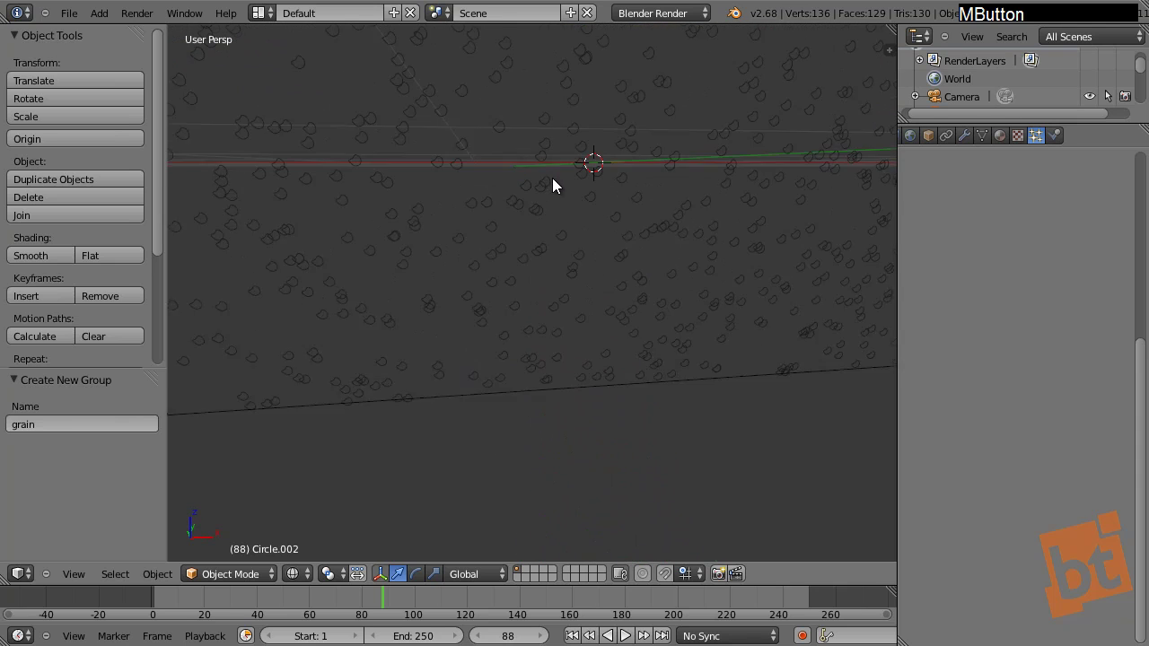
right_click(546, 164)
scroll(570, 200, "down", 5)
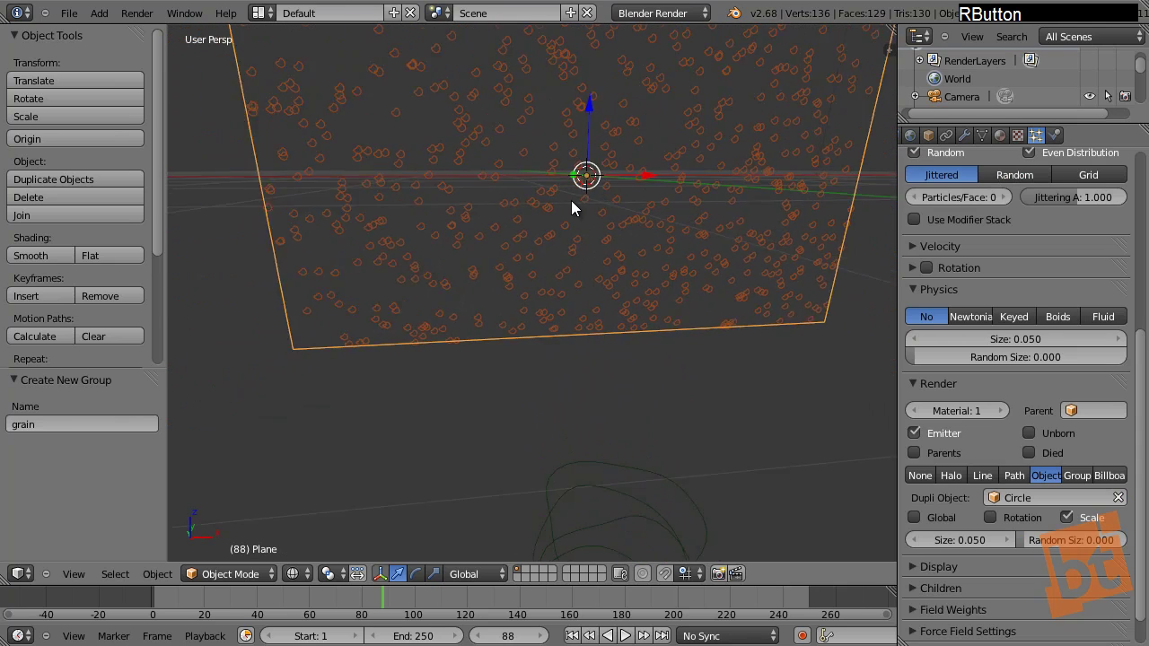
middle_click_drag(609, 289, 585, 428)
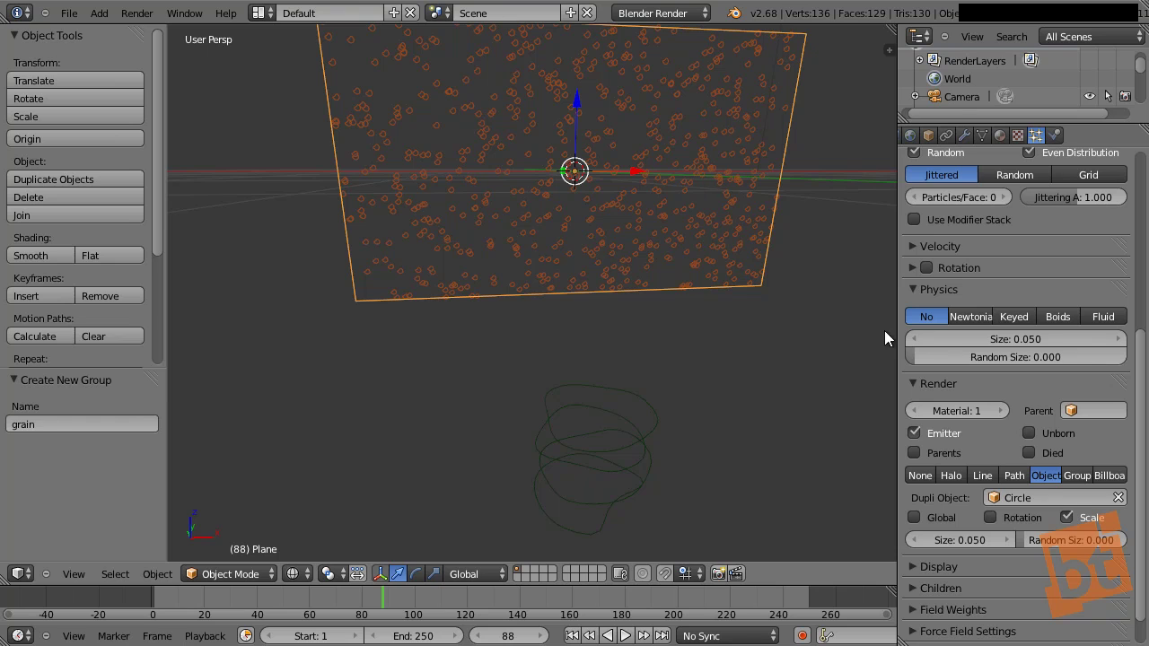
left_click(1077, 479)
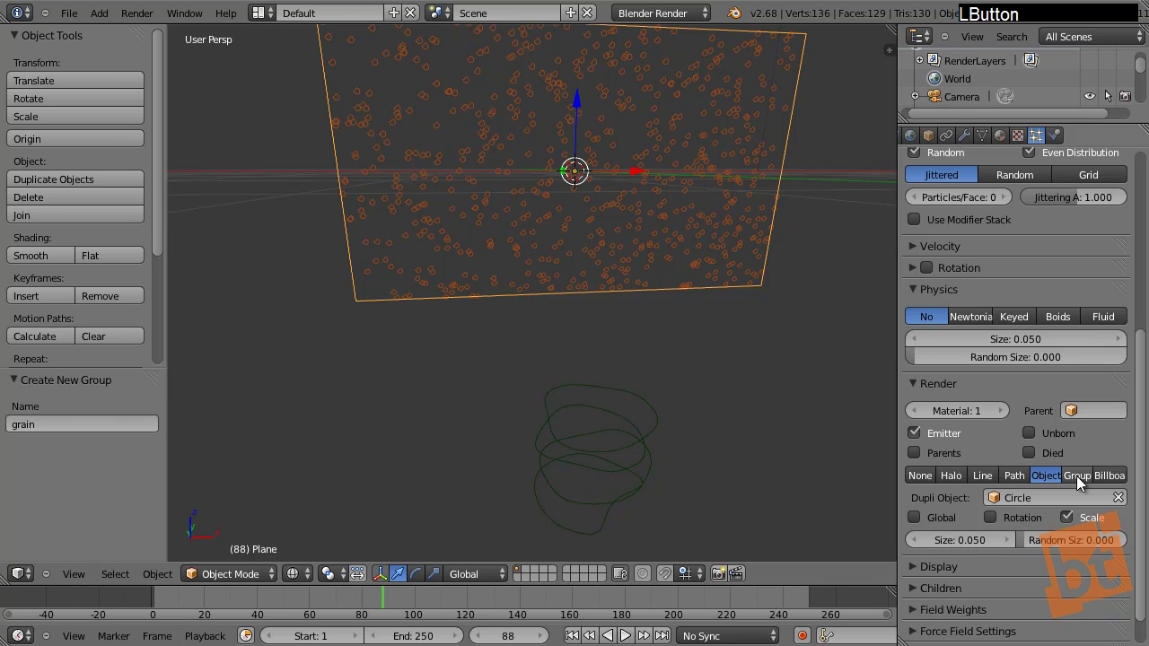
left_click(1055, 495)
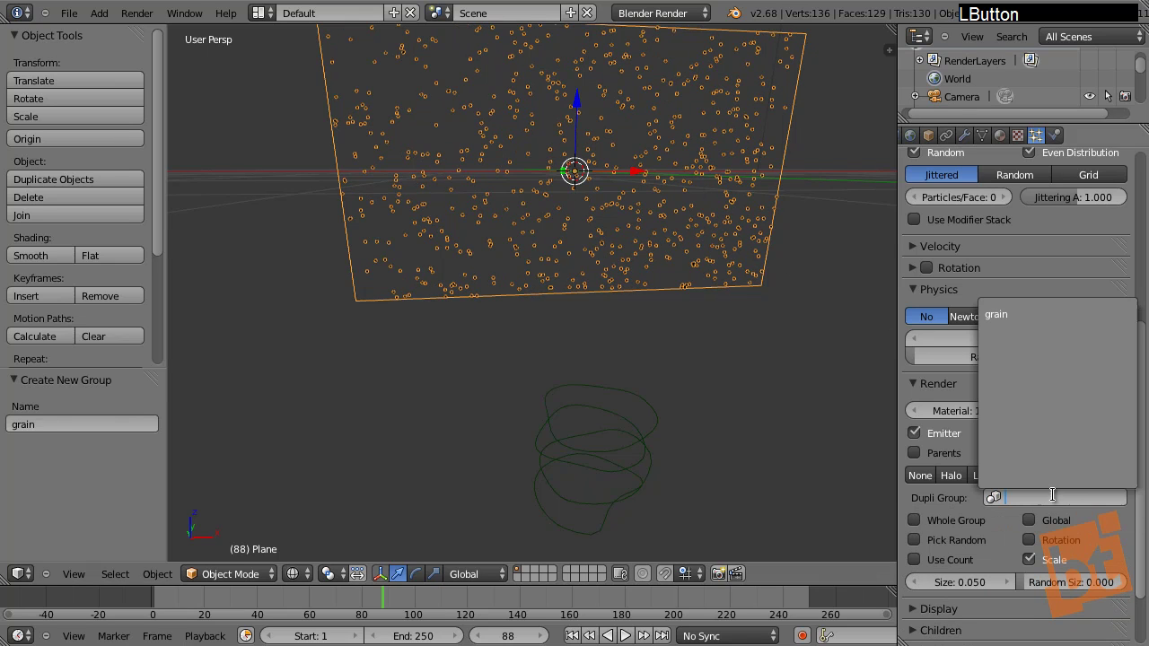
left_click(1024, 313)
middle_click_drag(728, 289, 583, 204, "shift")
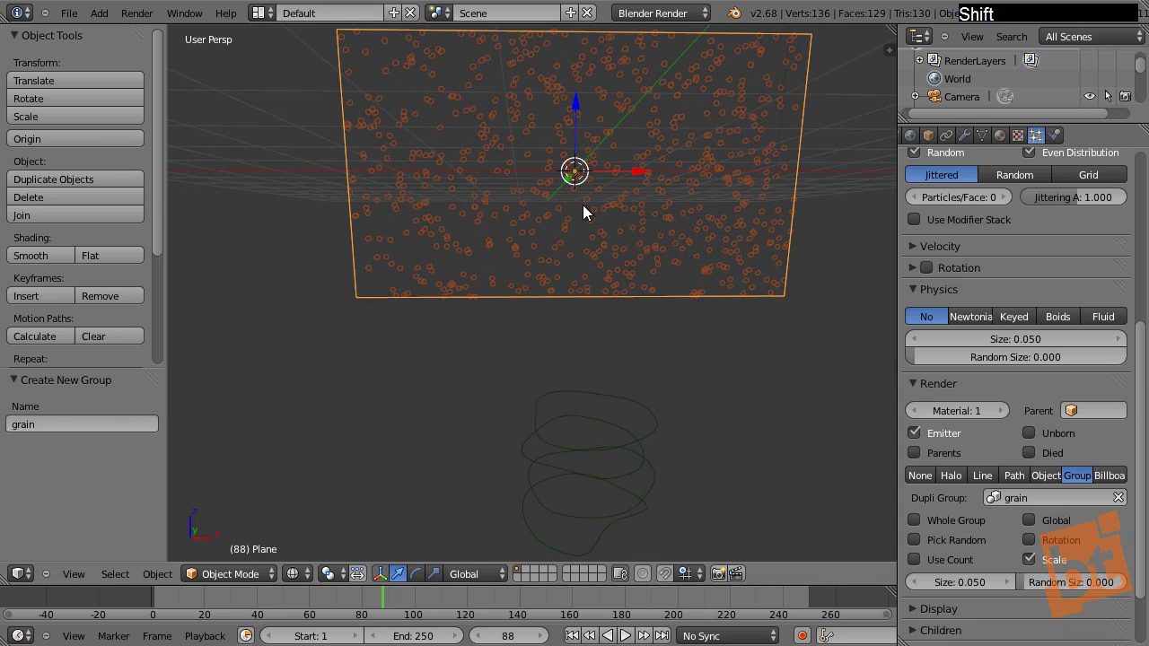
Step: Enable Pick Random for the grain group and turn off rendering of the emitter plane, checking through the camera view
left_click(915, 539)
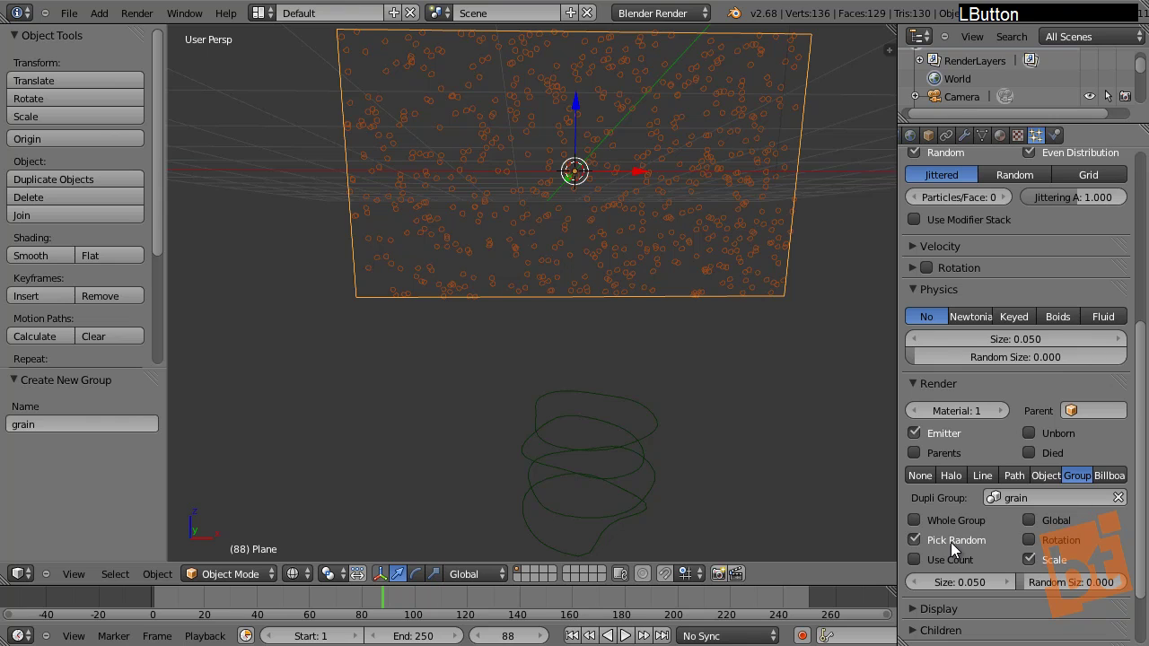
middle_click_drag(734, 395, 601, 338, "shift")
key("KP_0")
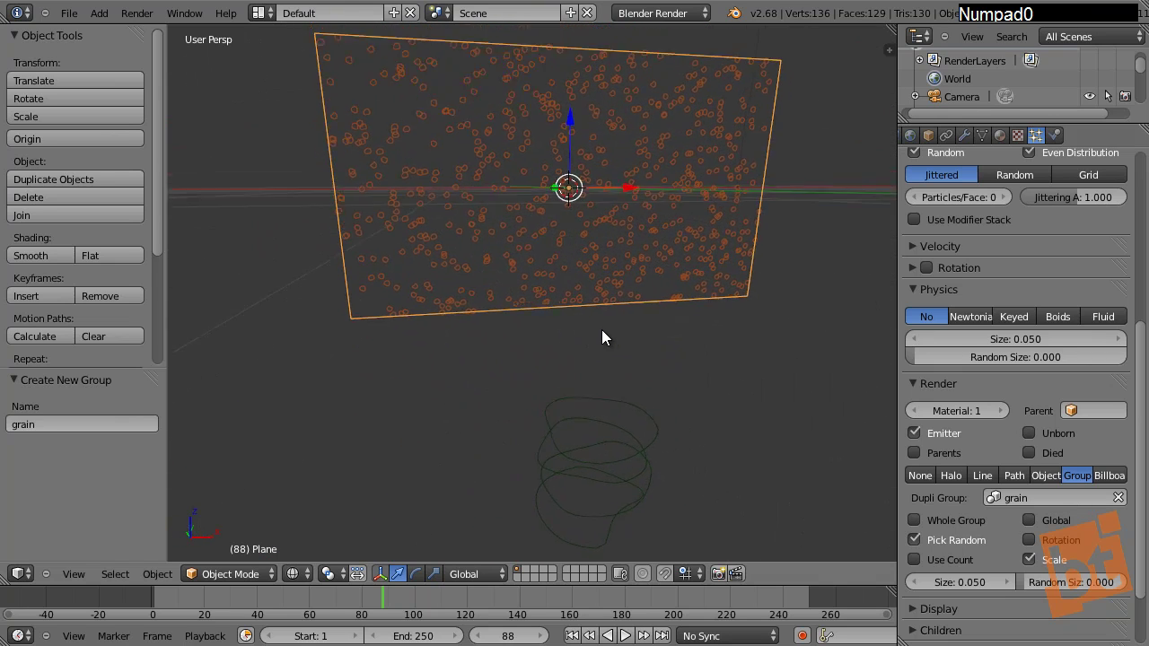
scroll(603, 220, "up", 4)
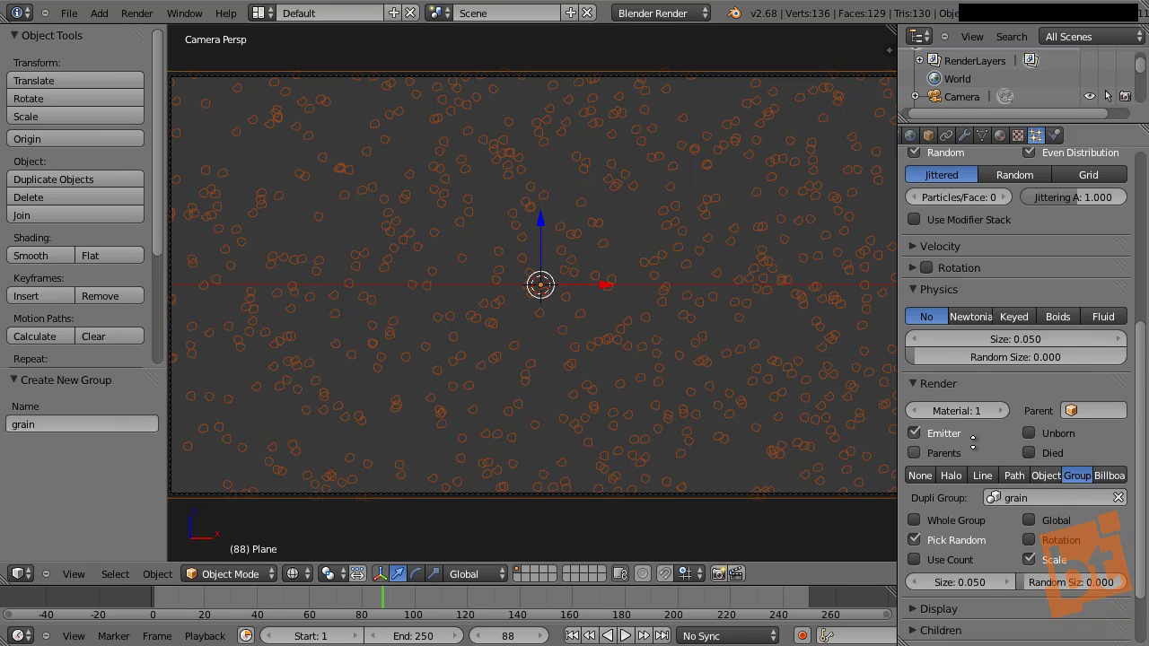
middle_click_drag(971, 442, 973, 403)
mouse_move(970, 497)
middle_mouse_down()
mouse_move(971, 463)
mouse_move(971, 500)
middle_mouse_up()
left_click(916, 396)
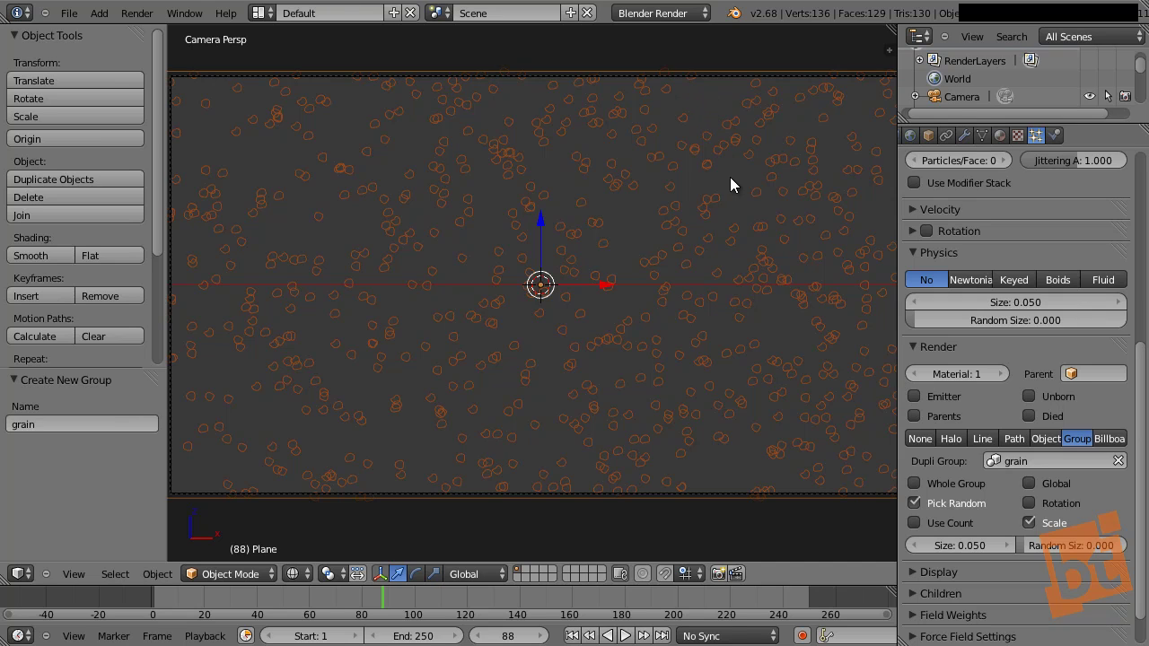
Step: Set the particle size to 0.029 and the random size to 0.734 in the plane's particle physics
mouse_move(959, 303)
left_mouse_down()
mouse_move(992, 306)
mouse_move(960, 303)
left_mouse_up()
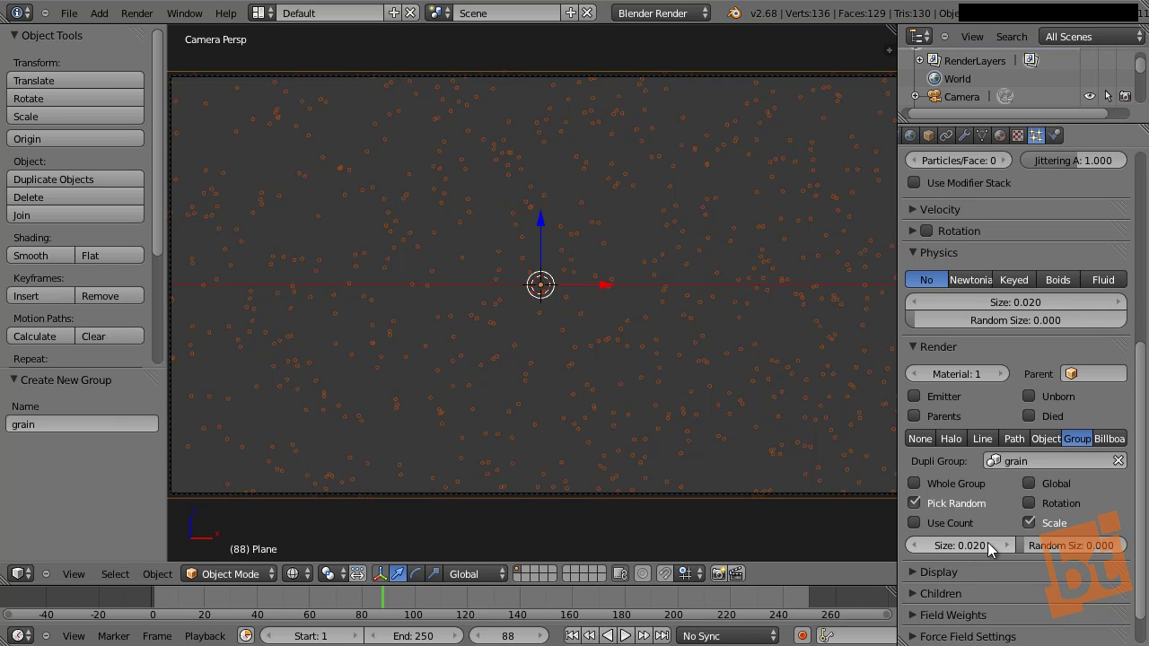
left_click(980, 301, "shift")
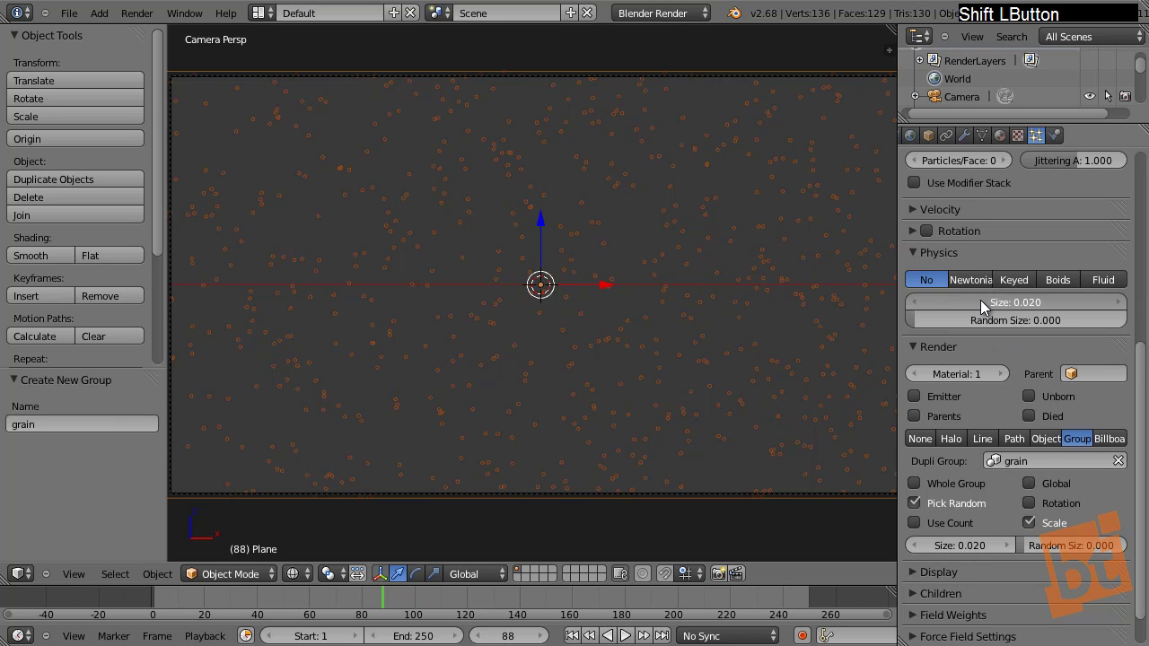
left_click_drag(980, 300, 1072, 348, "shift")
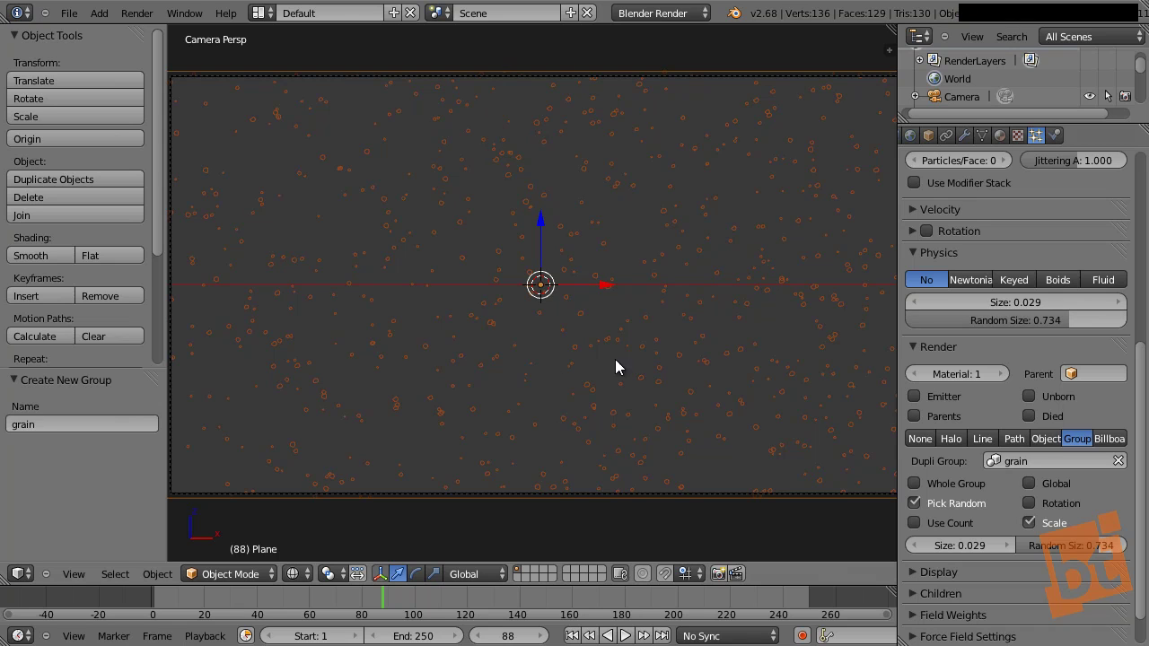
Step: Inspect the grain up close, play the animation with everything deselected, stop it and go to frame 12
middle_click_drag(439, 222, 403, 146)
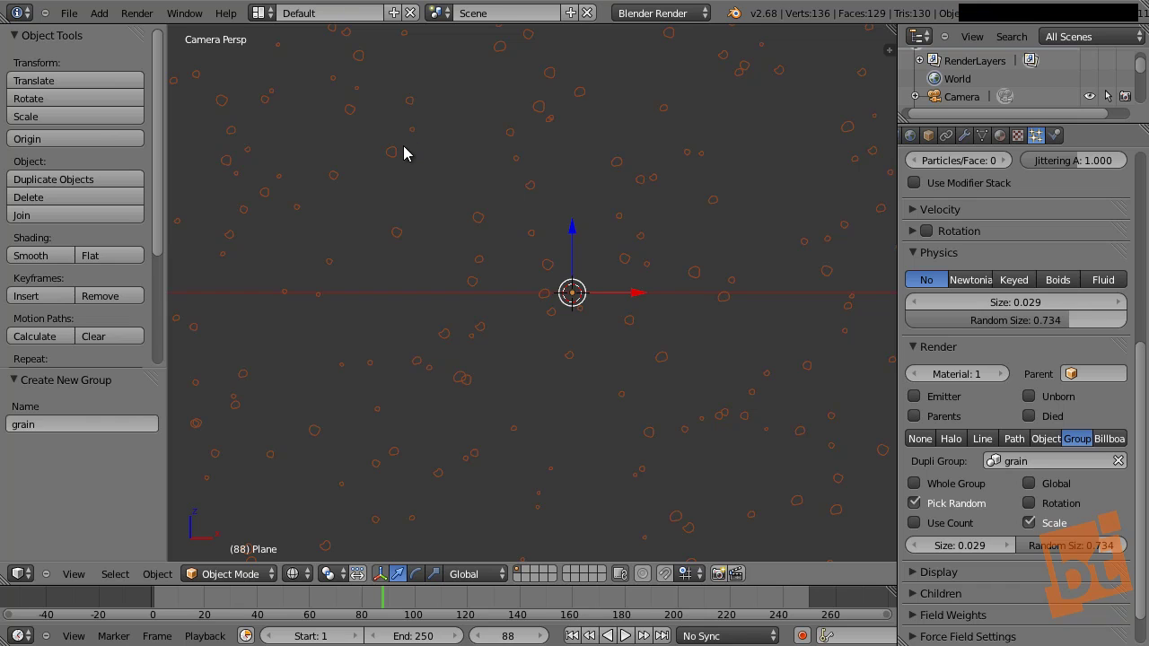
scroll(575, 202, "down", 5)
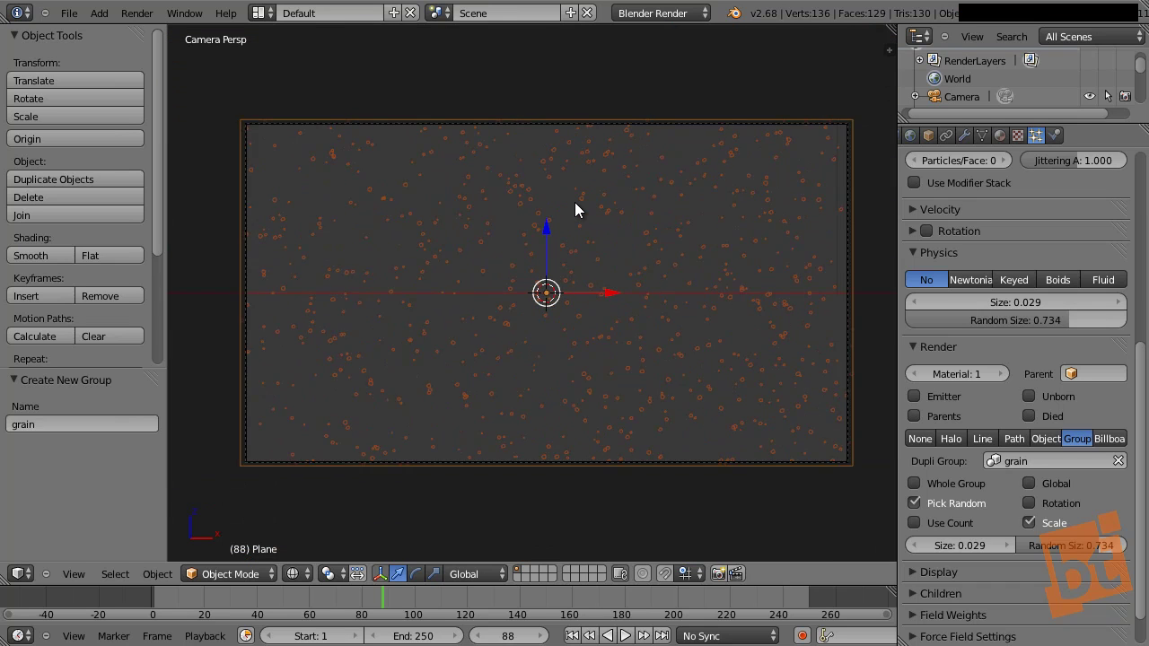
middle_click_drag(574, 201, 569, 176)
key("alt+a")
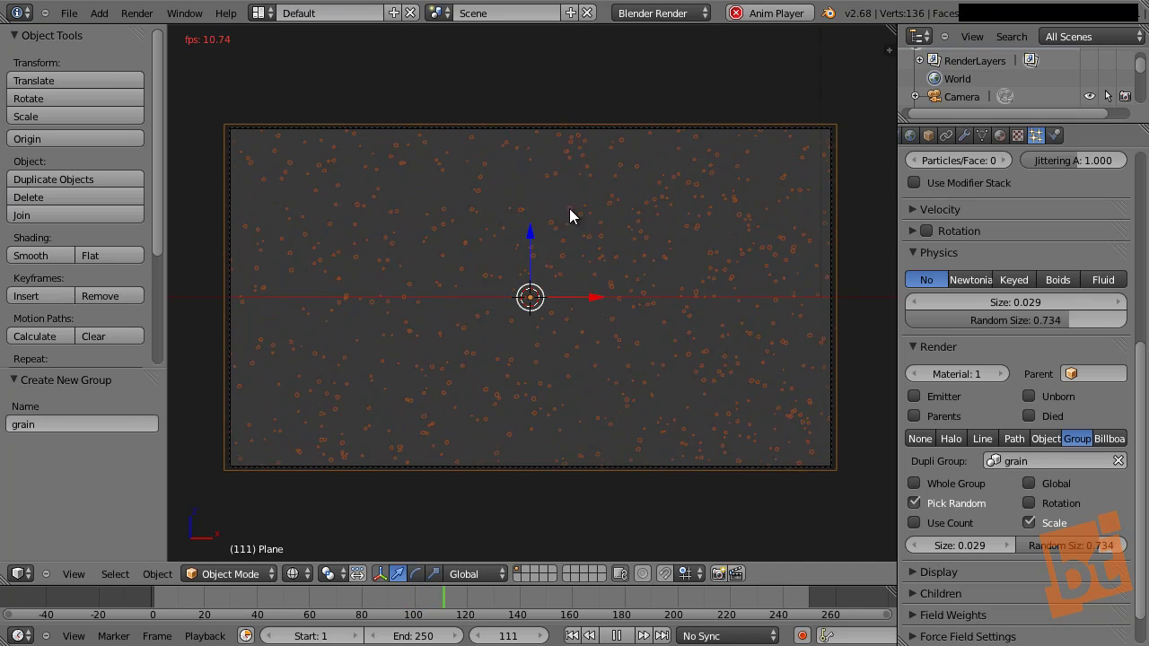
key("a")
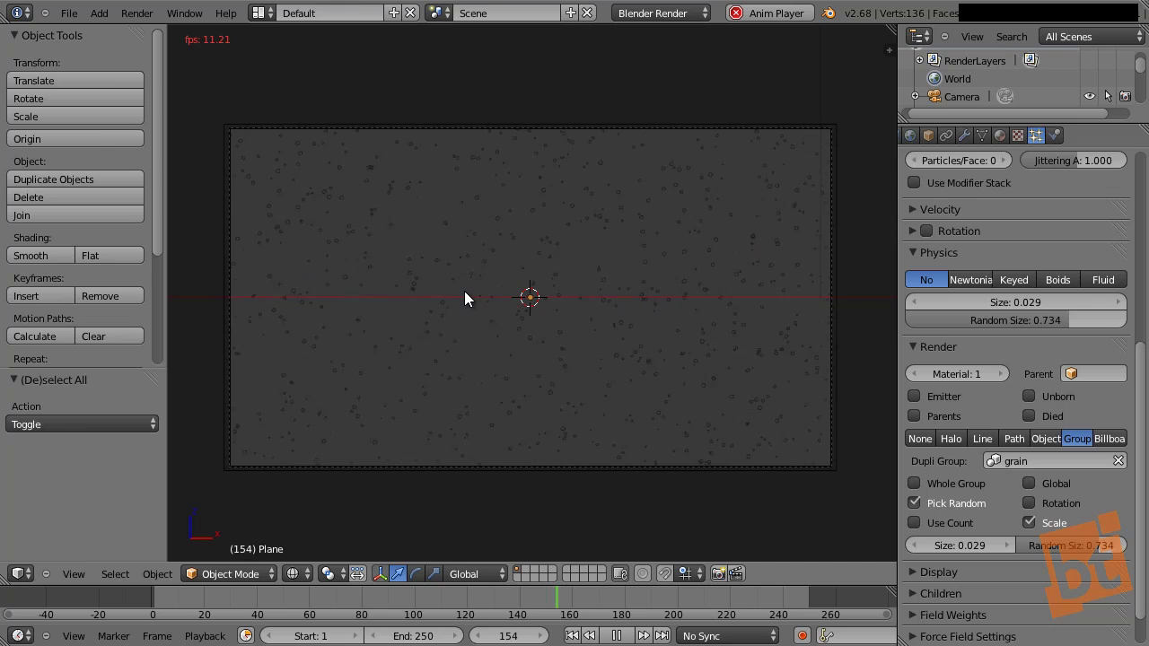
key("Escape")
left_click_drag(328, 594, 143, 599)
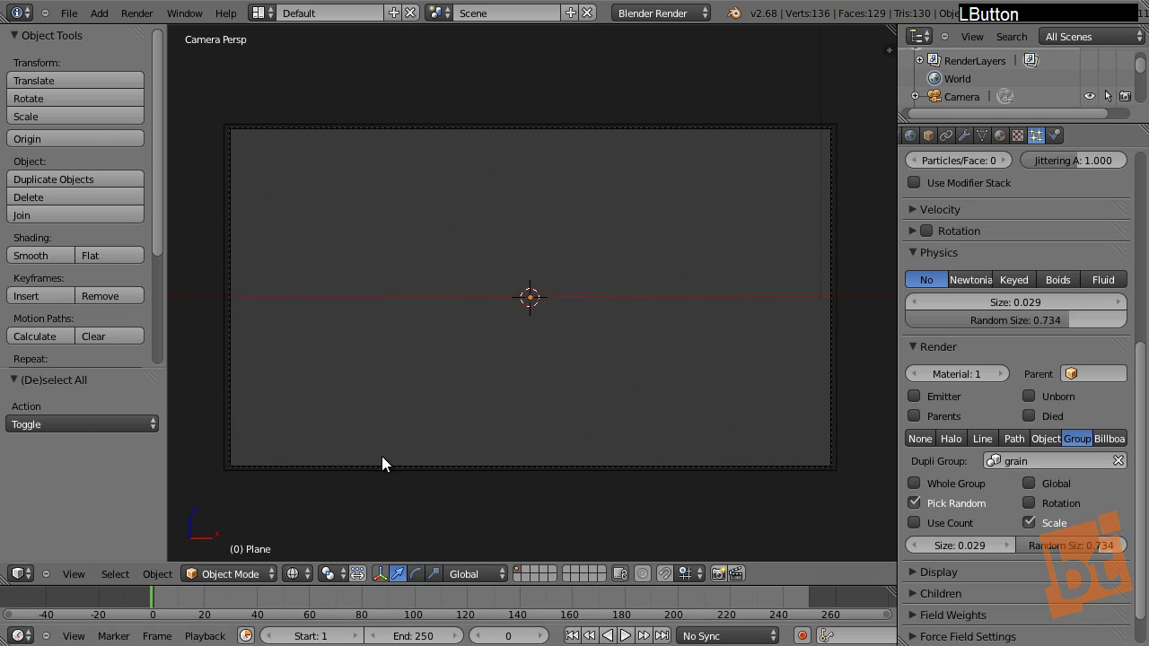
left_click(183, 596)
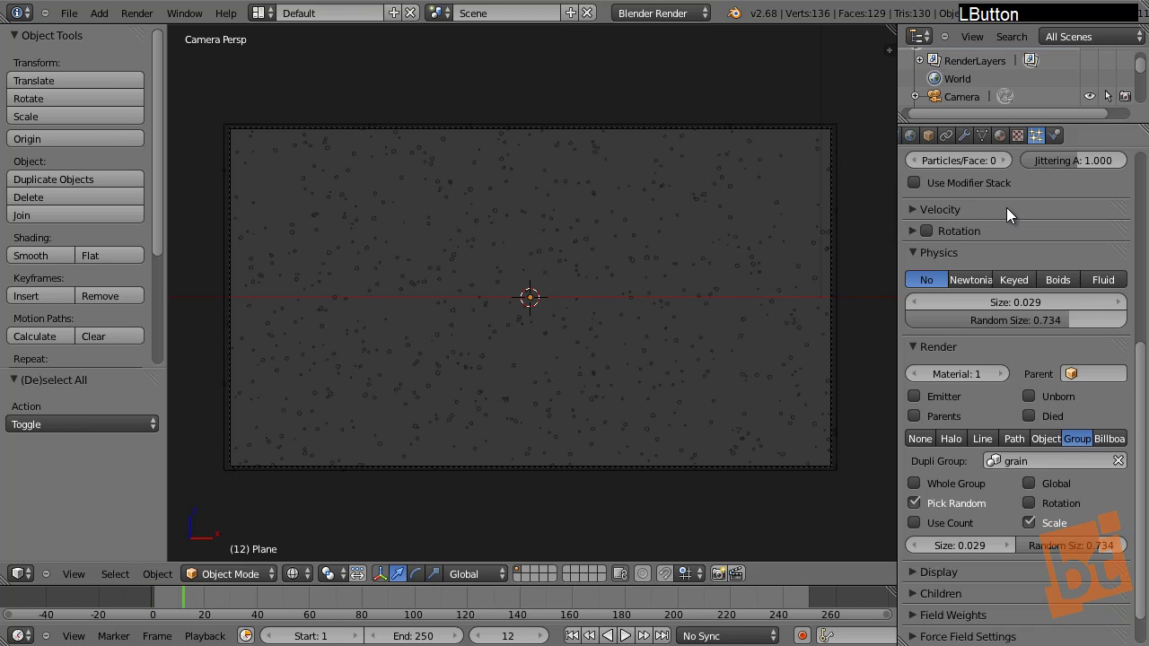
Step: Rename the settings datablock of the small grain particle system to "small"
middle_click_drag(1006, 207, 973, 628)
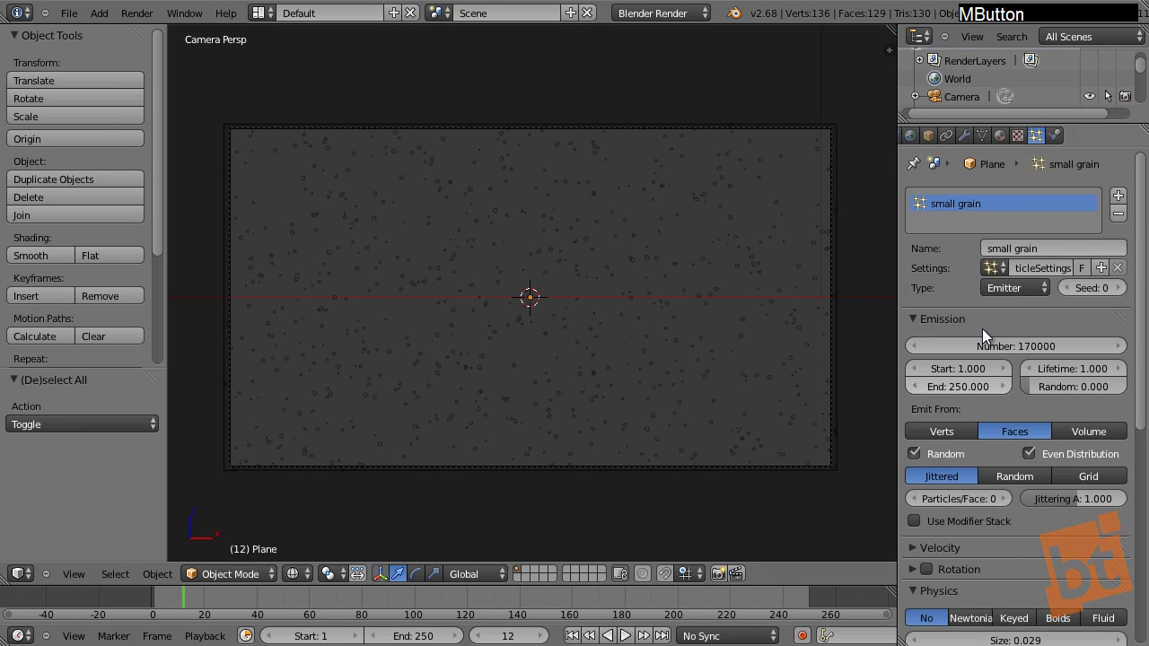
left_click(1035, 267)
type("small")
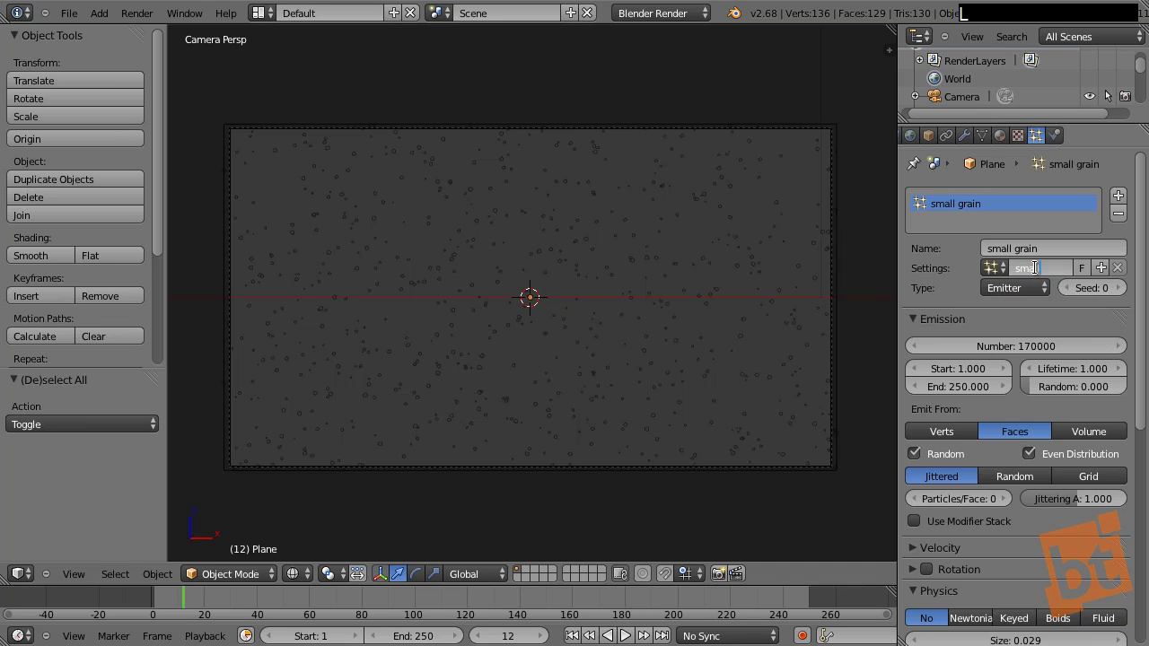
key("Return")
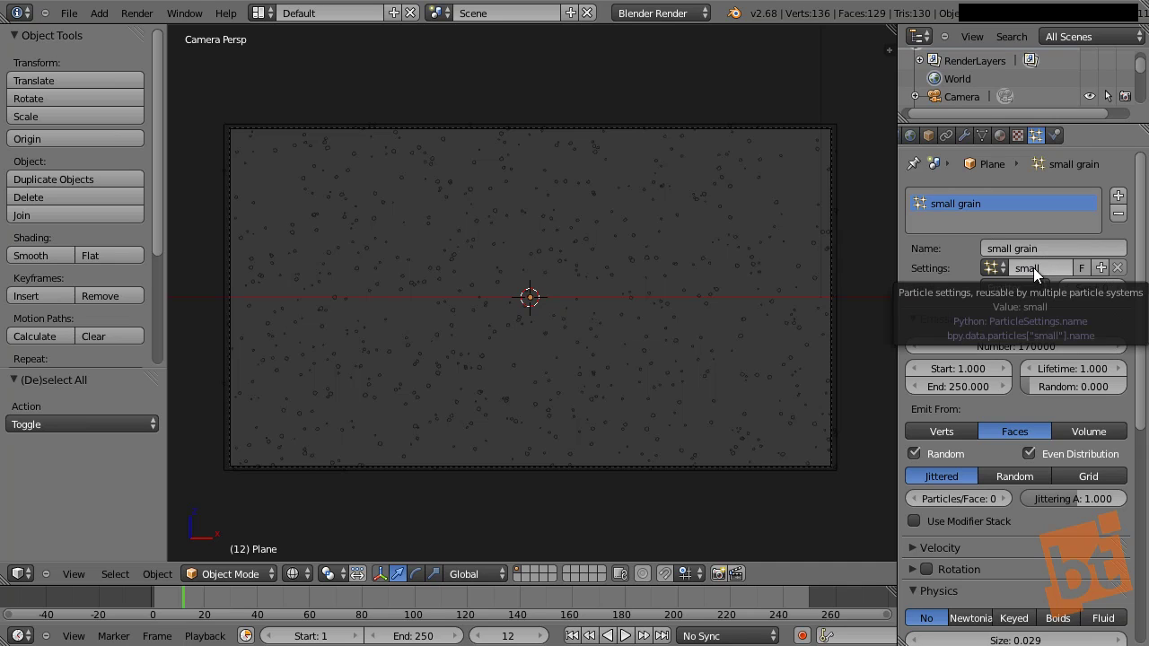
Step: Add a second particle system to the plane and name it "medium grain"
left_click(1118, 197)
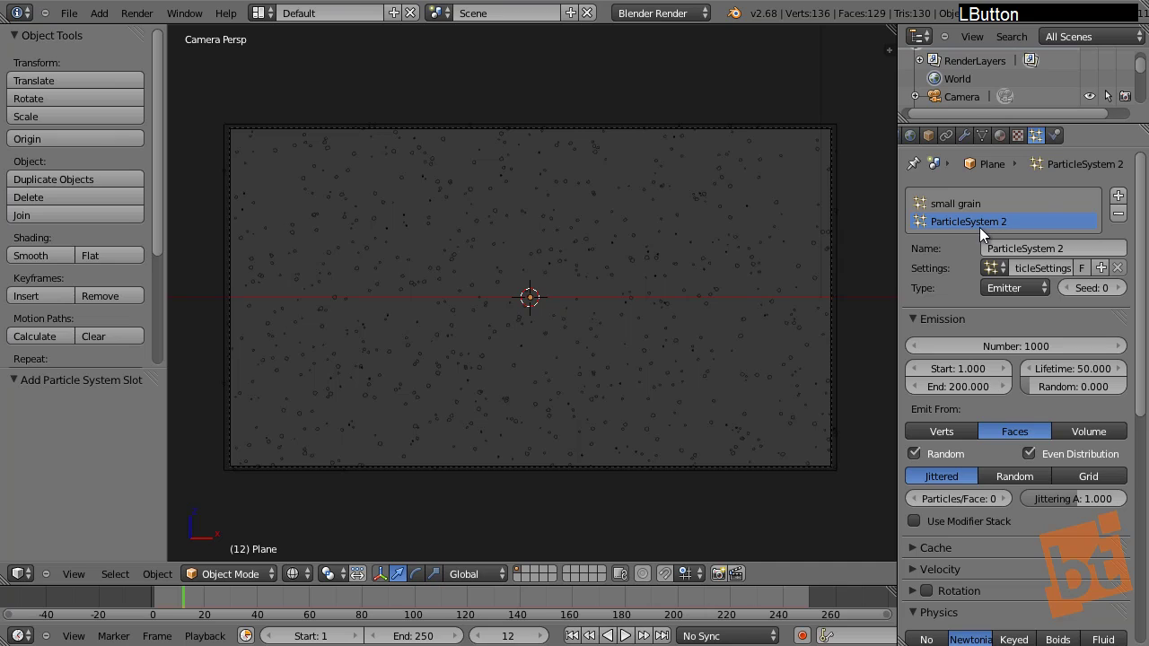
left_click(1037, 246)
type("medium grain")
key("Return")
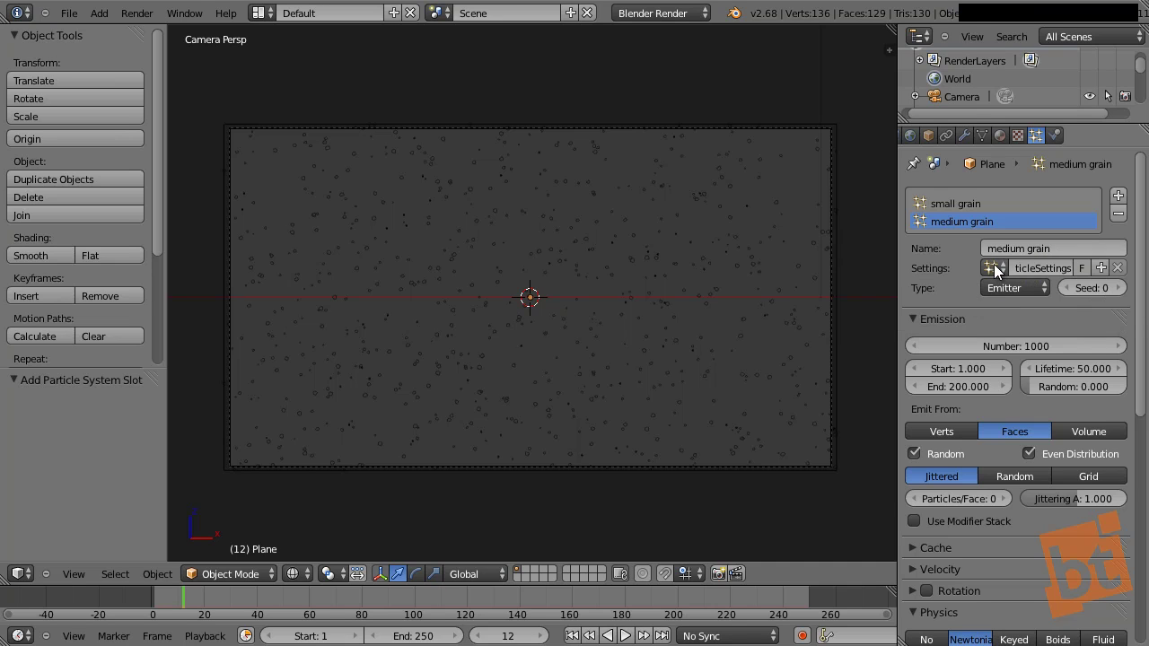
Step: Assign the small settings to the medium grain system, make them a single-user copy and rename the copy "medium"
left_click(992, 268)
left_click(958, 311)
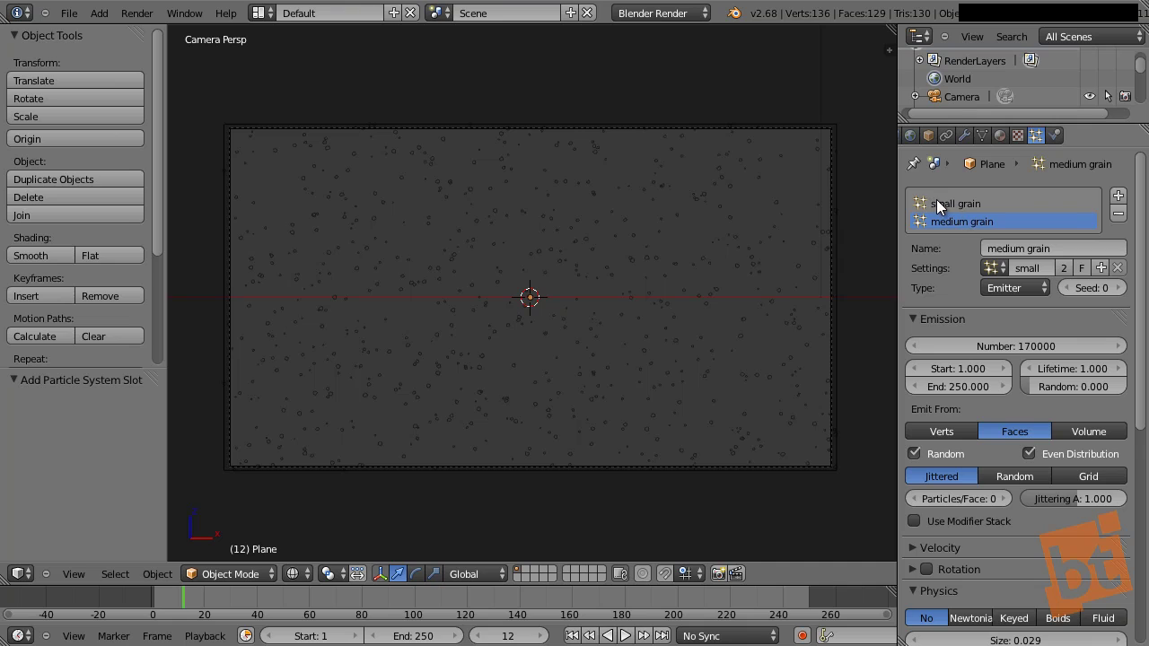
left_click(1065, 268)
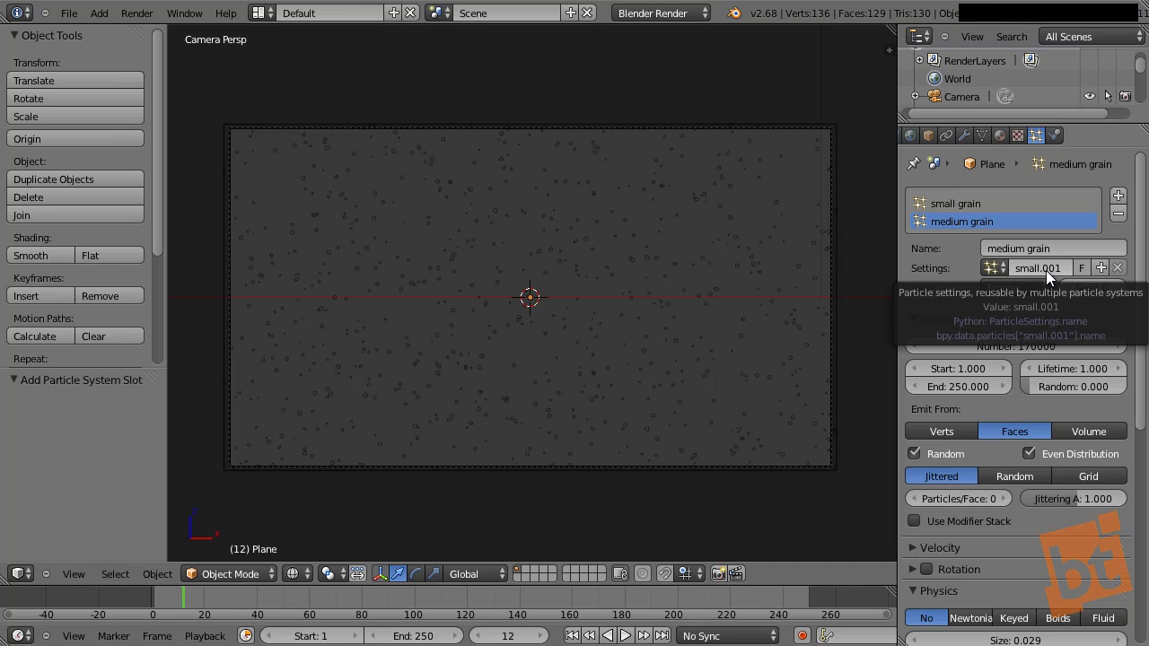
left_click(1046, 269)
type("medium")
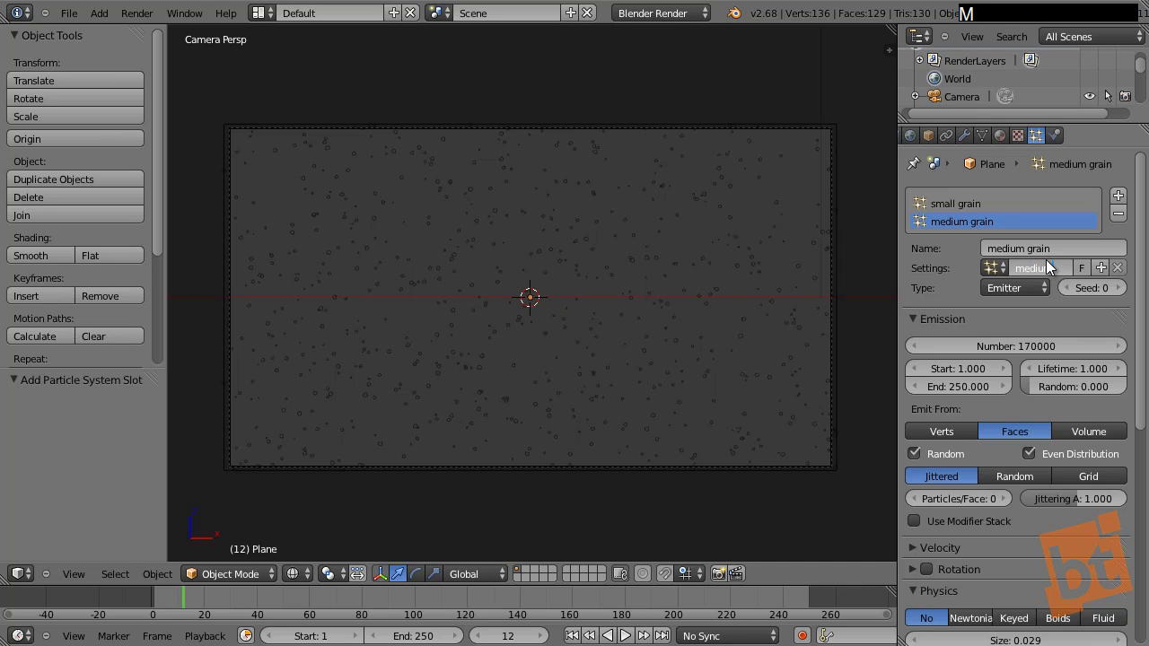
key("Return")
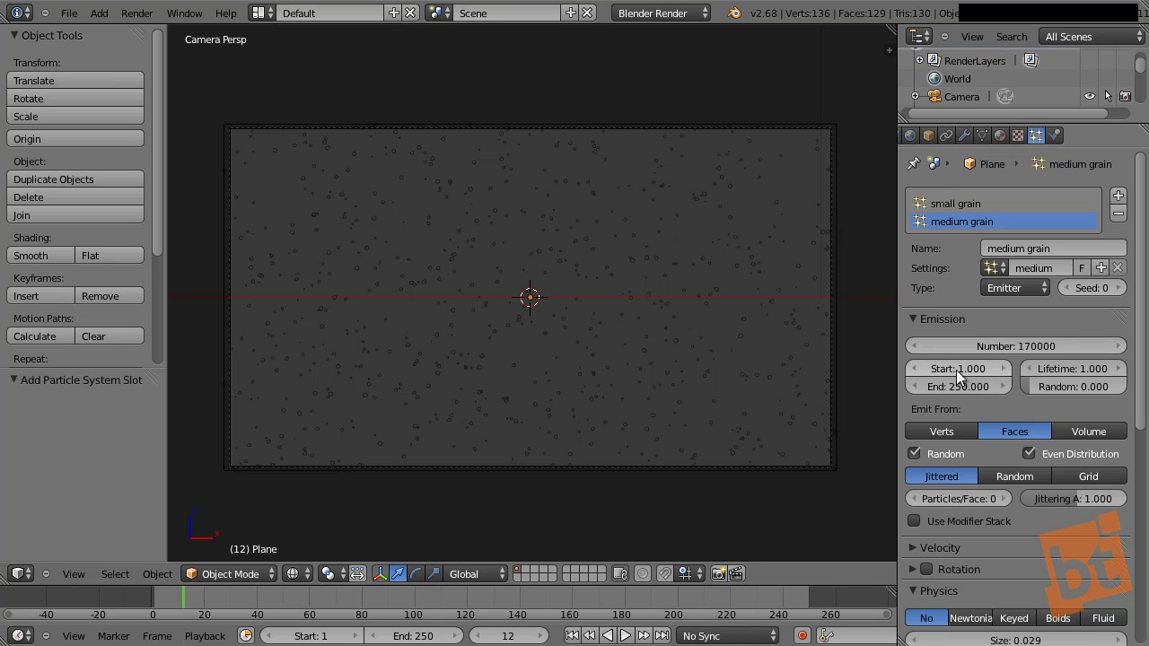
Step: Set the medium grain system's particle number to 1000
left_click(1009, 345)
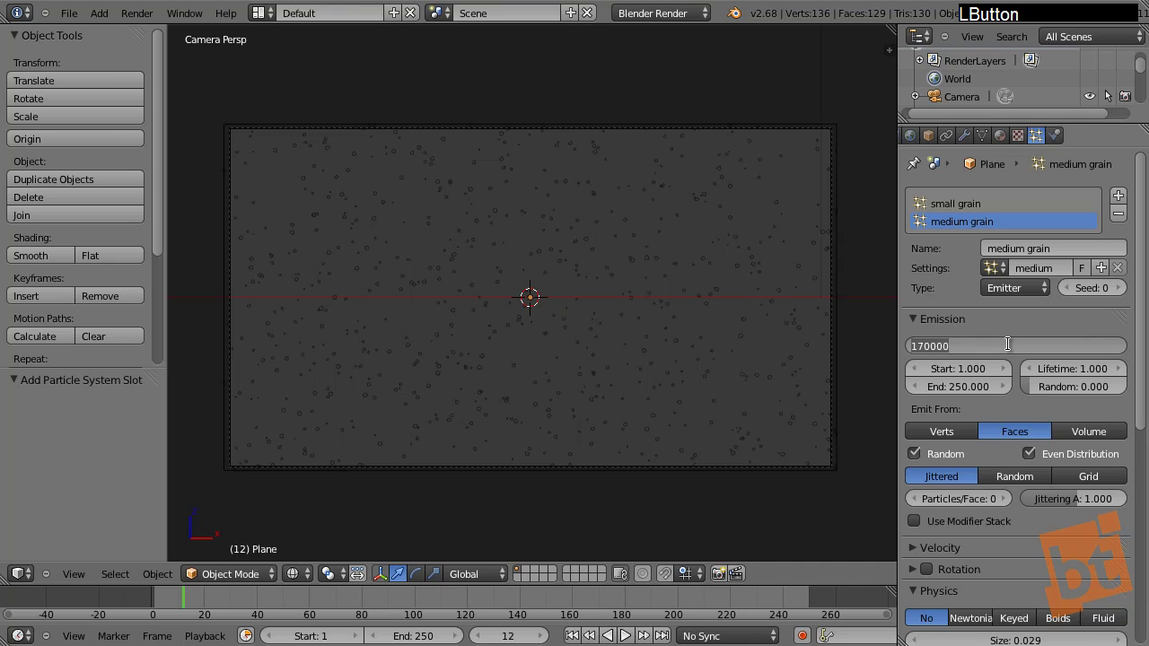
type("1000")
key("Return")
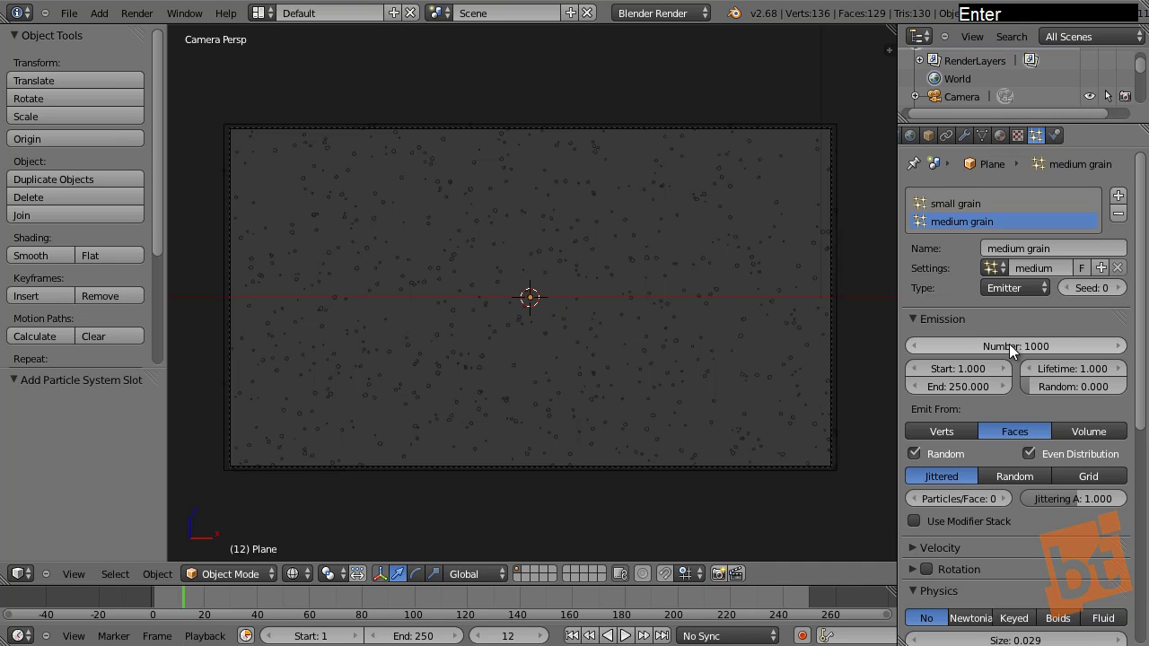
Step: Increase the medium grain particle size to 0.169 while previewing the animation, and stop playback at frame 25
mouse_move(1001, 441)
middle_mouse_down()
mouse_move(1007, 432)
mouse_move(1011, 450)
middle_mouse_up()
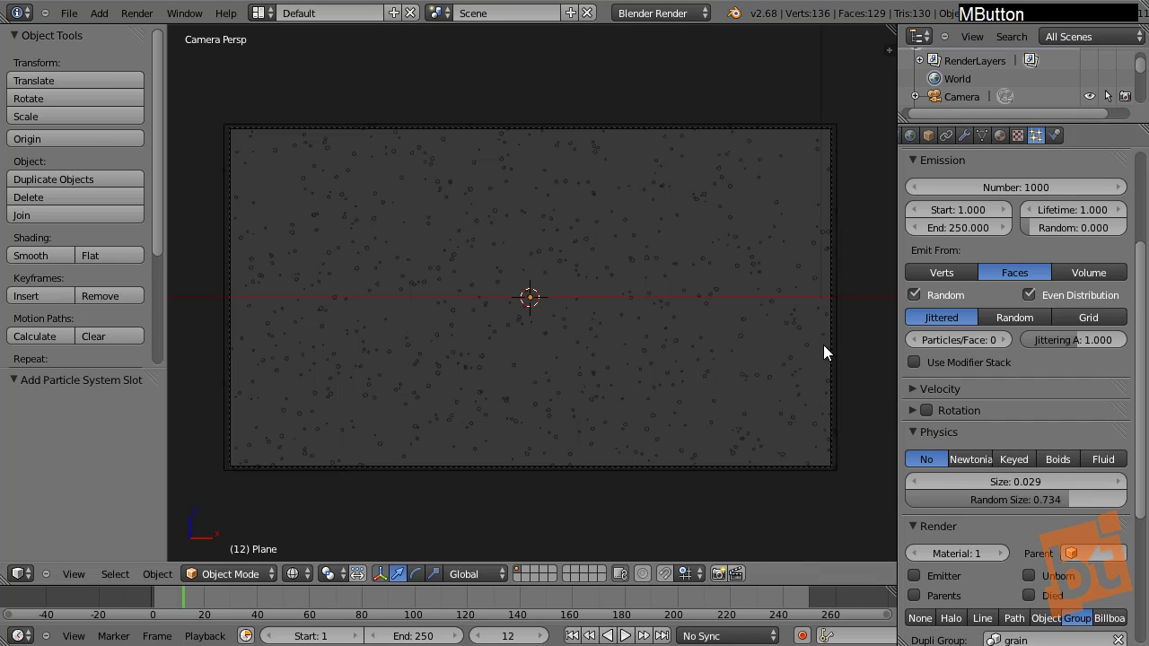
mouse_move(1002, 484)
left_mouse_down()
mouse_move(1025, 483)
mouse_move(1013, 481)
left_mouse_up()
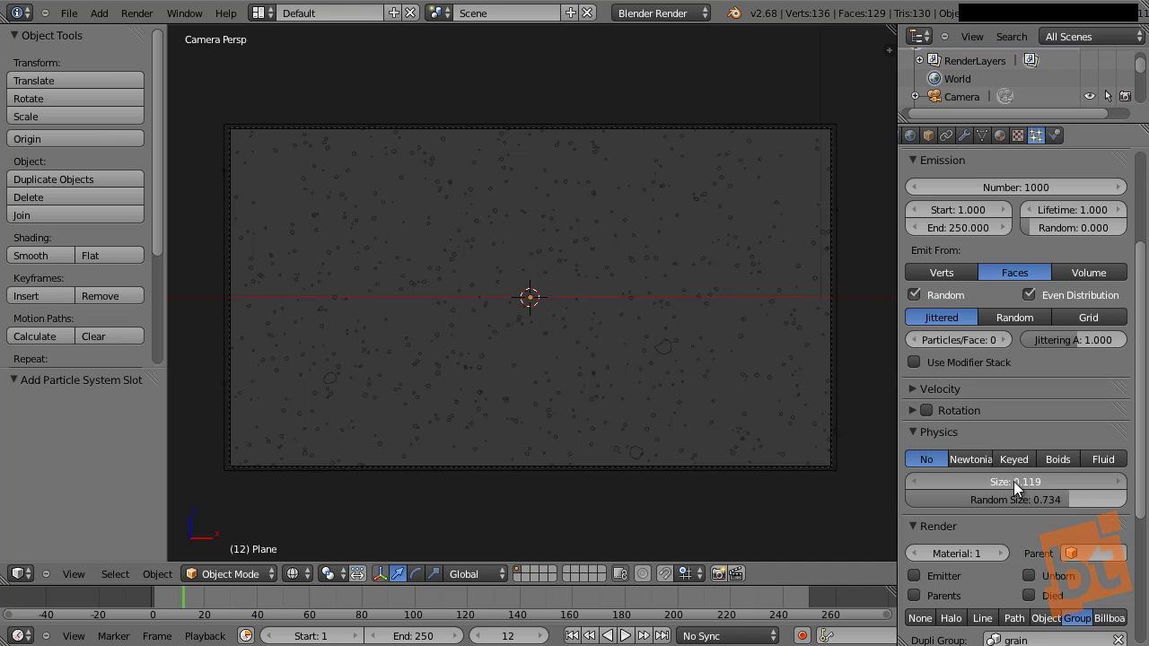
key("alt+a")
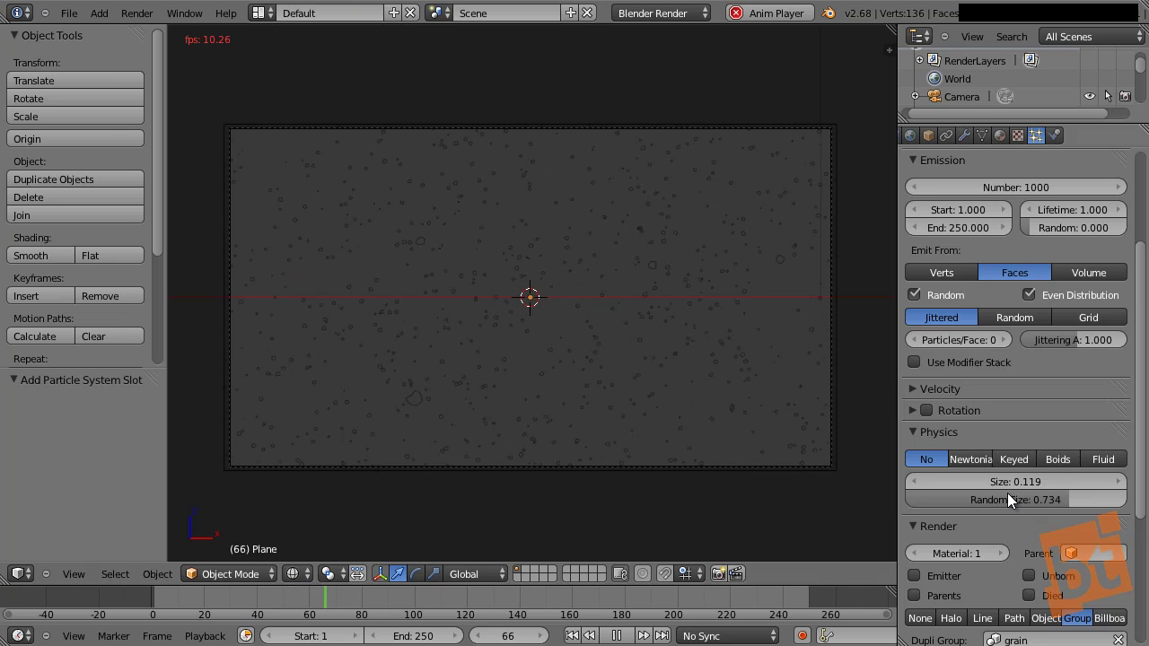
mouse_move(1006, 484)
left_mouse_down()
mouse_move(1072, 492)
mouse_move(1011, 488)
left_mouse_up()
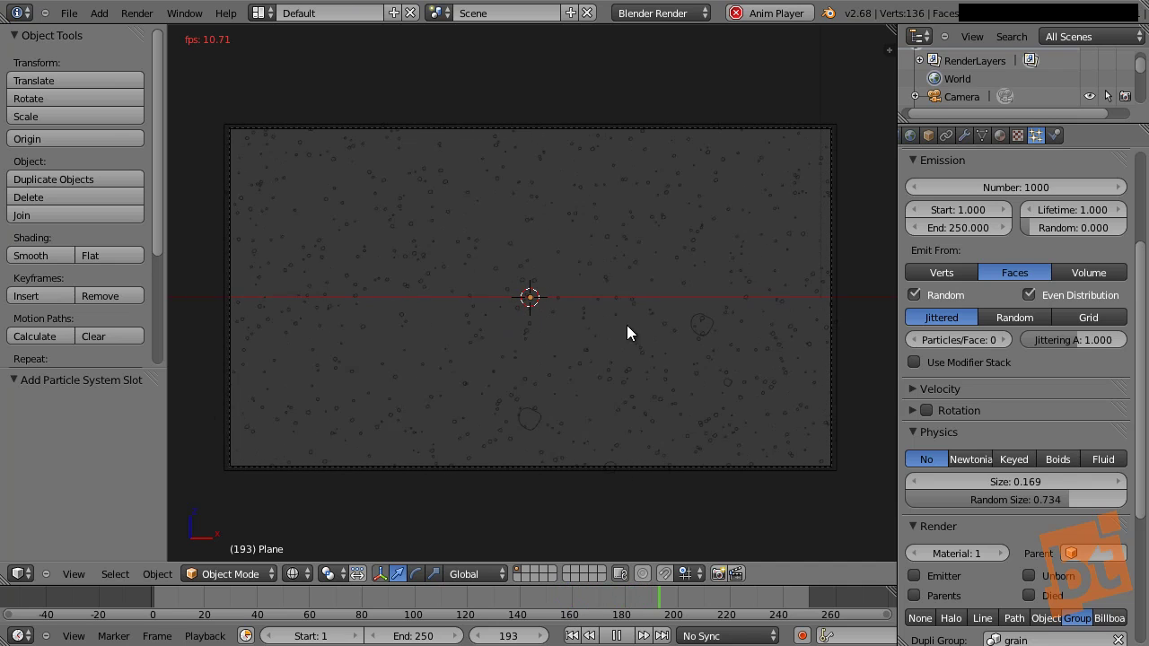
key("alt+a")
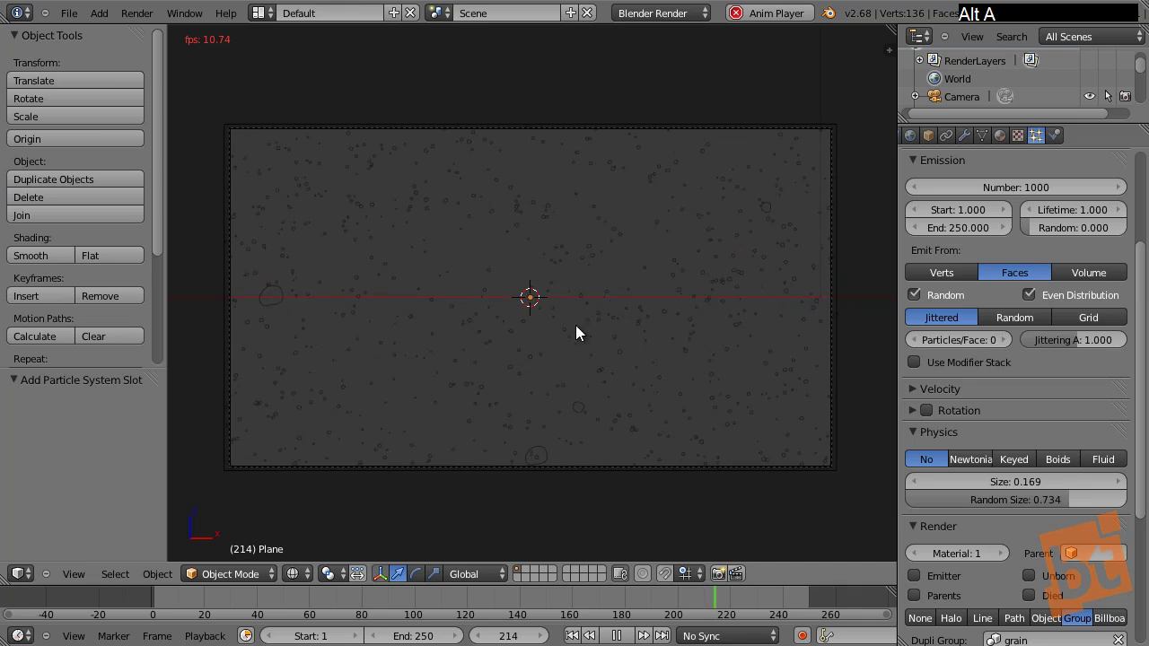
left_click_drag(156, 600, 218, 603)
Step: Add a third particle system named "big grain" to the plane and assign it the medium particle settings
middle_click_drag(1004, 173, 1035, 425)
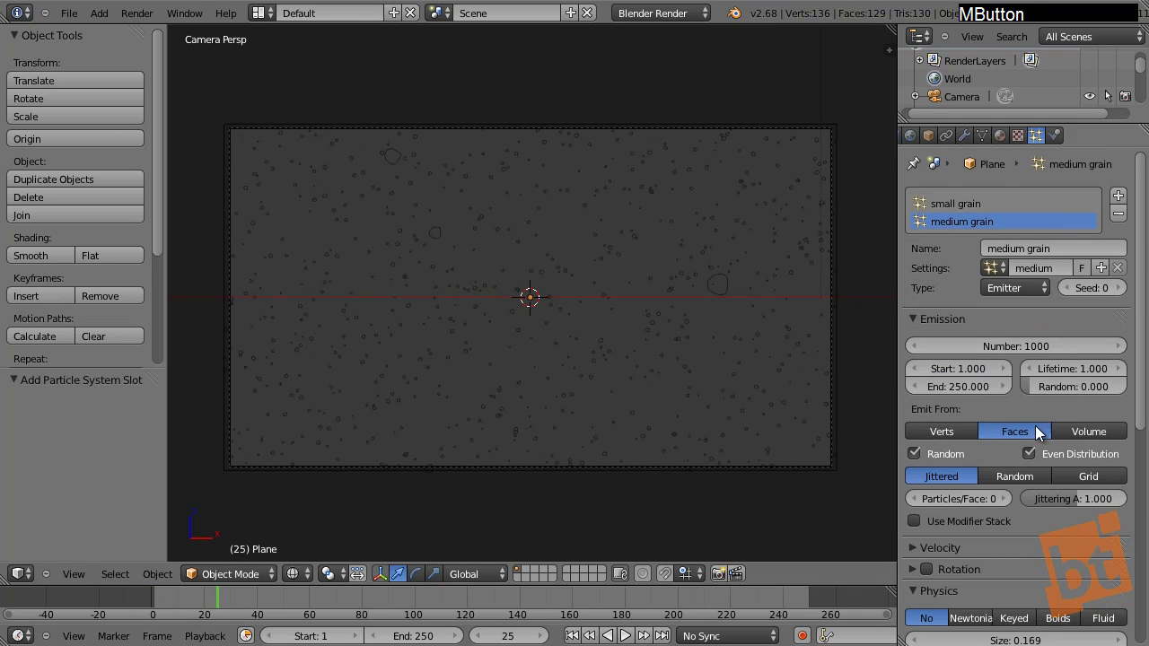
left_click(1118, 194)
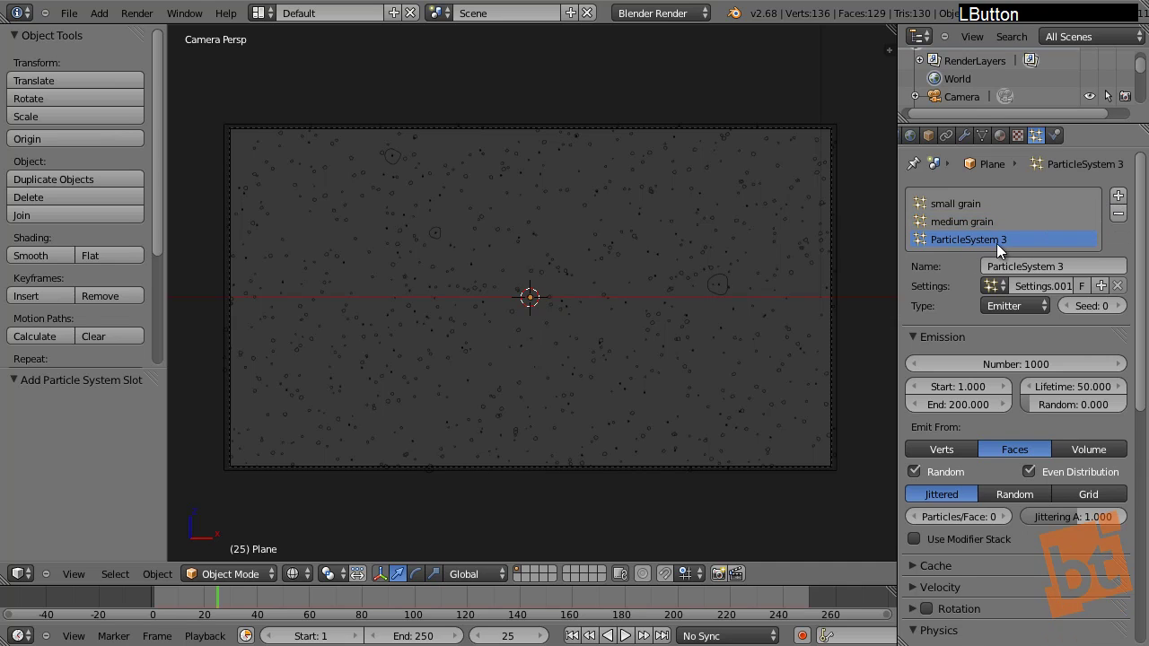
left_click(1044, 266)
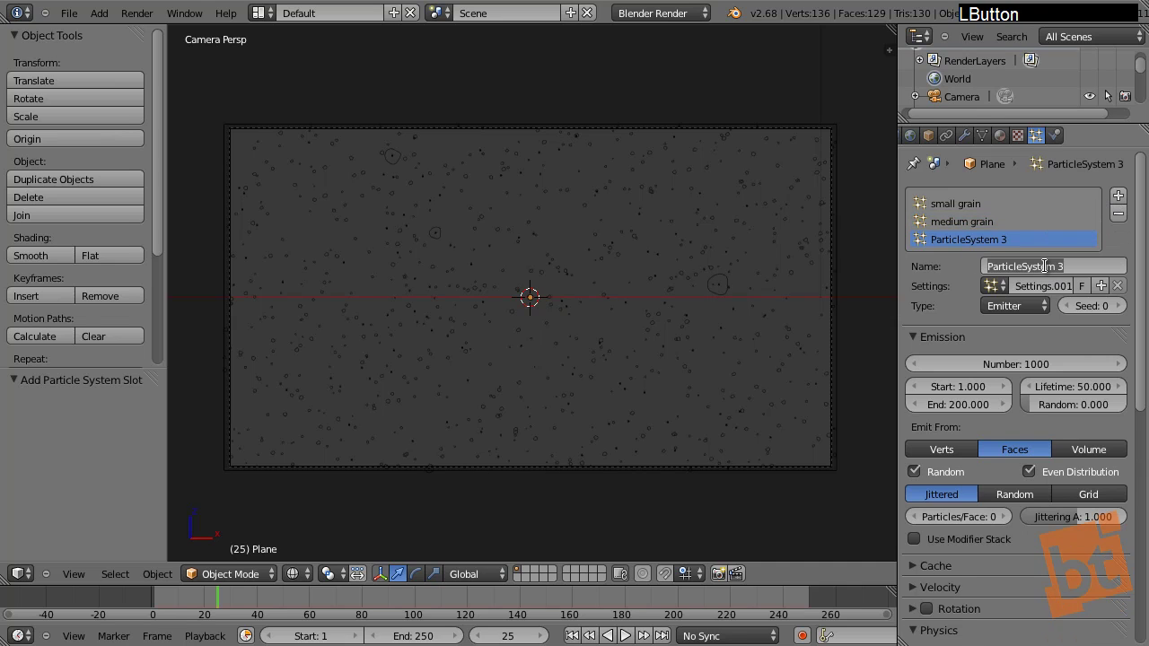
type("big")
type("grain")
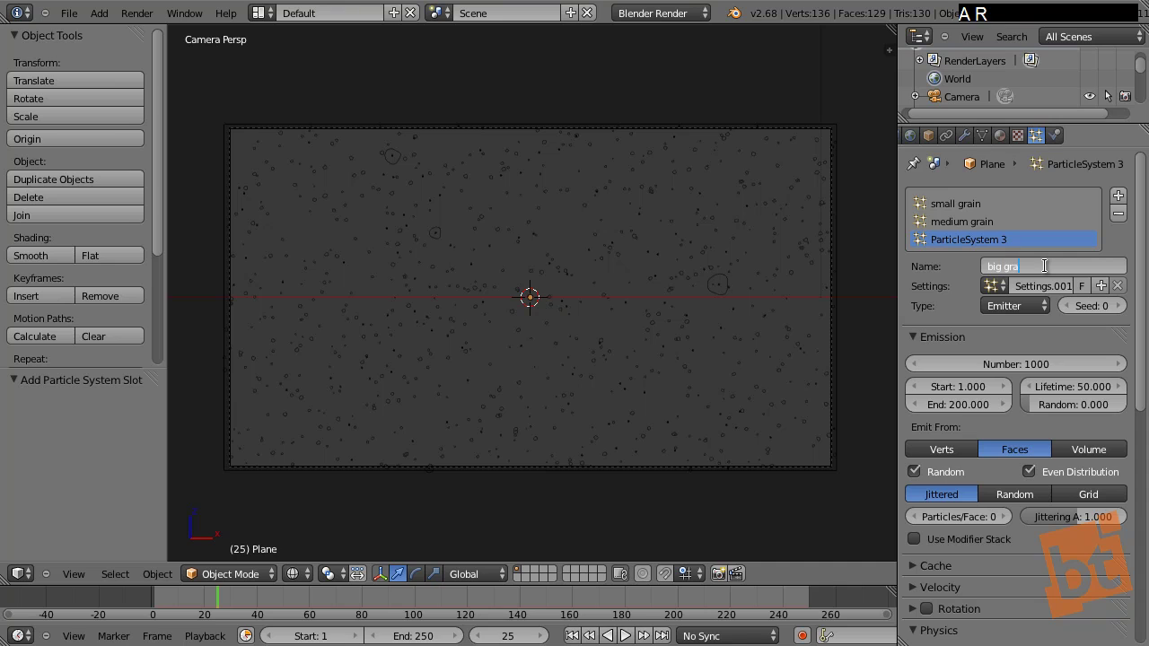
key("Return")
left_click(993, 286)
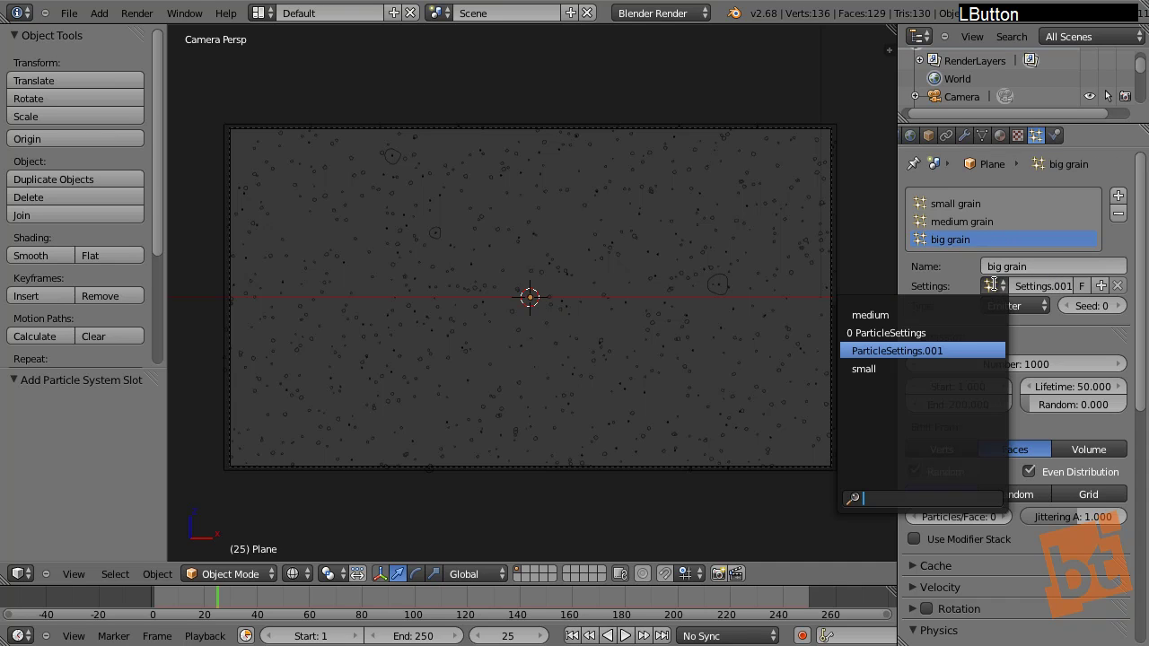
left_click(946, 315)
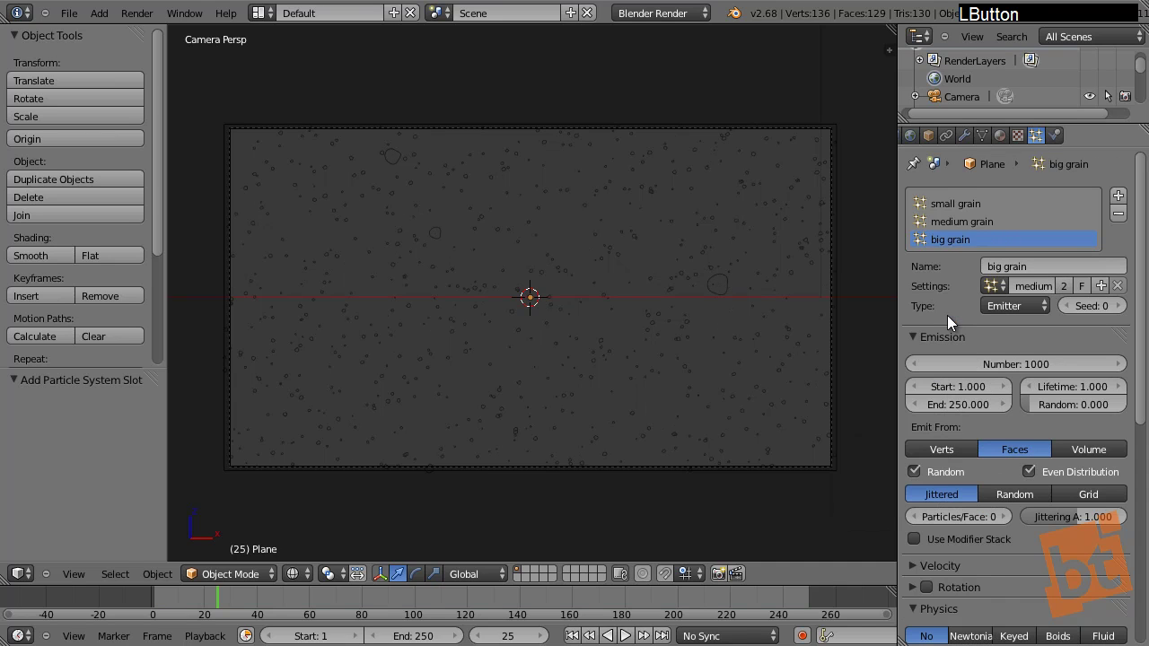
Step: Make the big grain system's settings a single-user copy named "big" and set its particle number to 50
left_click(1066, 283)
type("big")
key("Return")
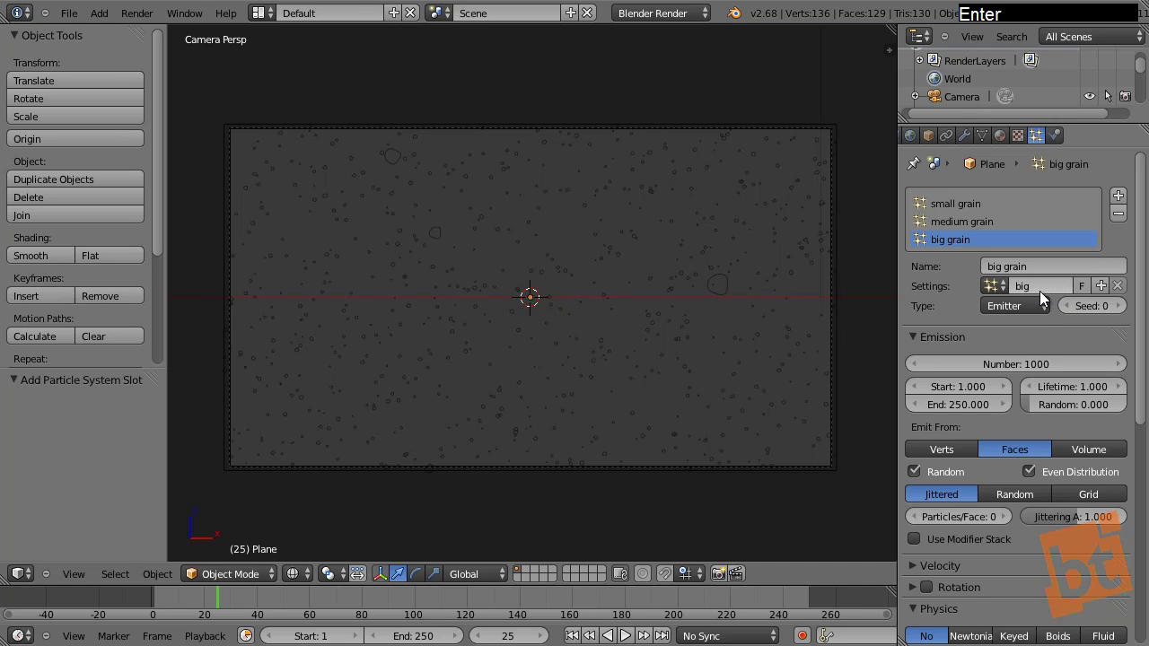
left_click(1021, 363)
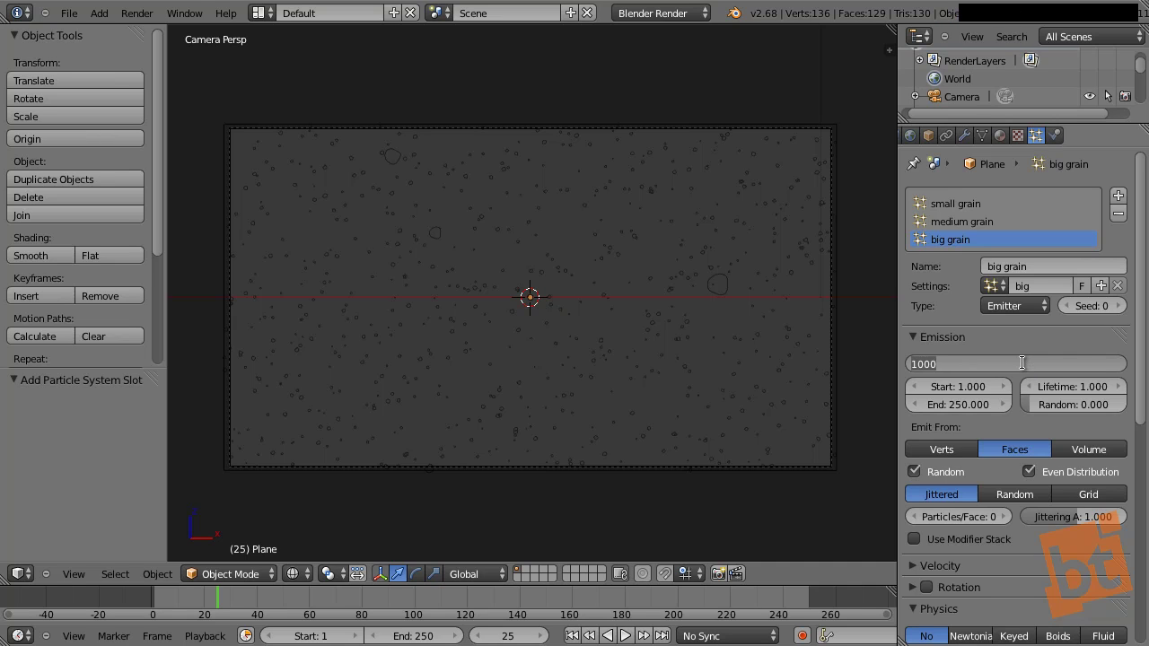
type("50")
key("Return")
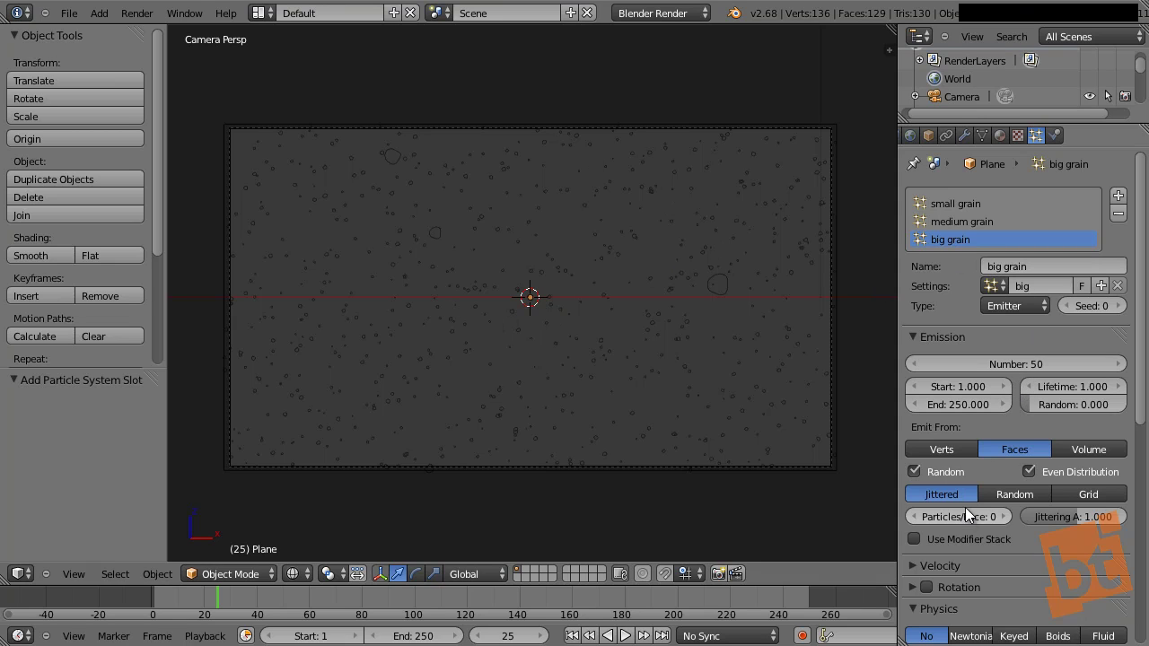
Step: Set the big grain particles' random size to 1.000 and size to 0.359 while previewing the animation
middle_click_drag(965, 507, 974, 468)
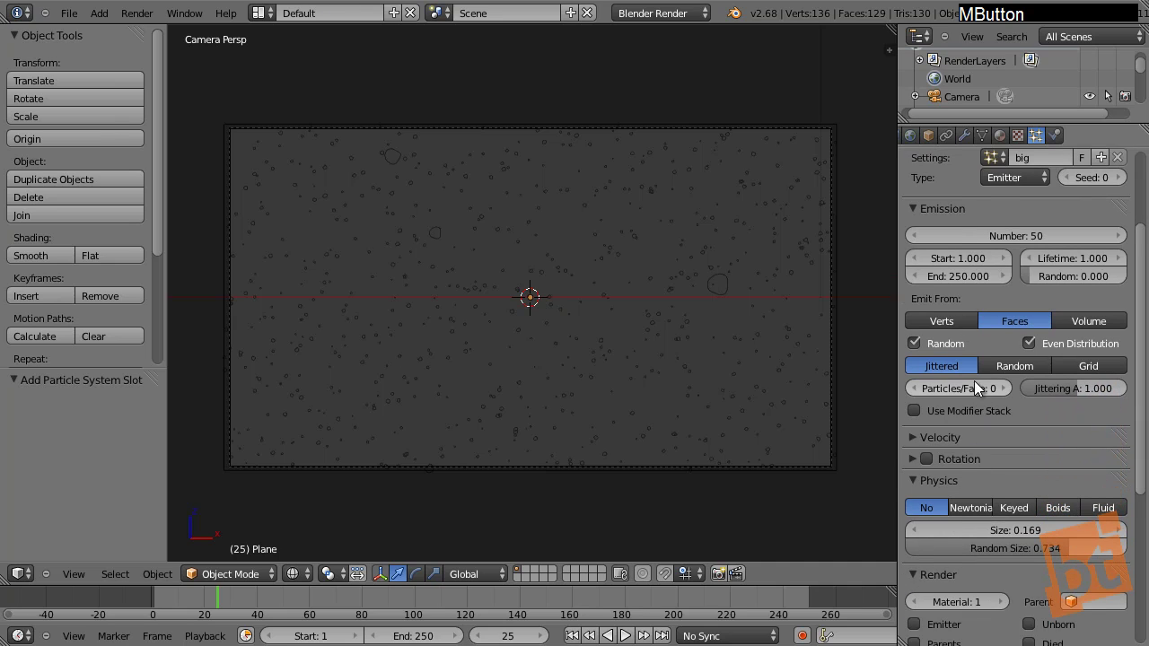
left_click_drag(991, 530, 996, 529)
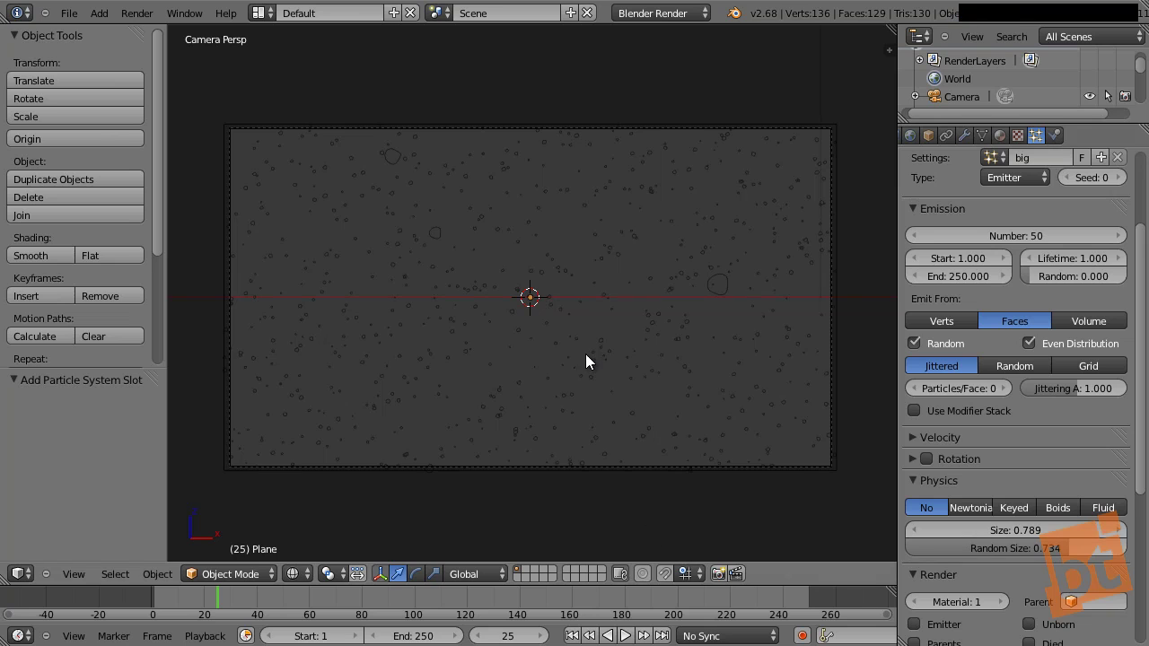
key("alt+a")
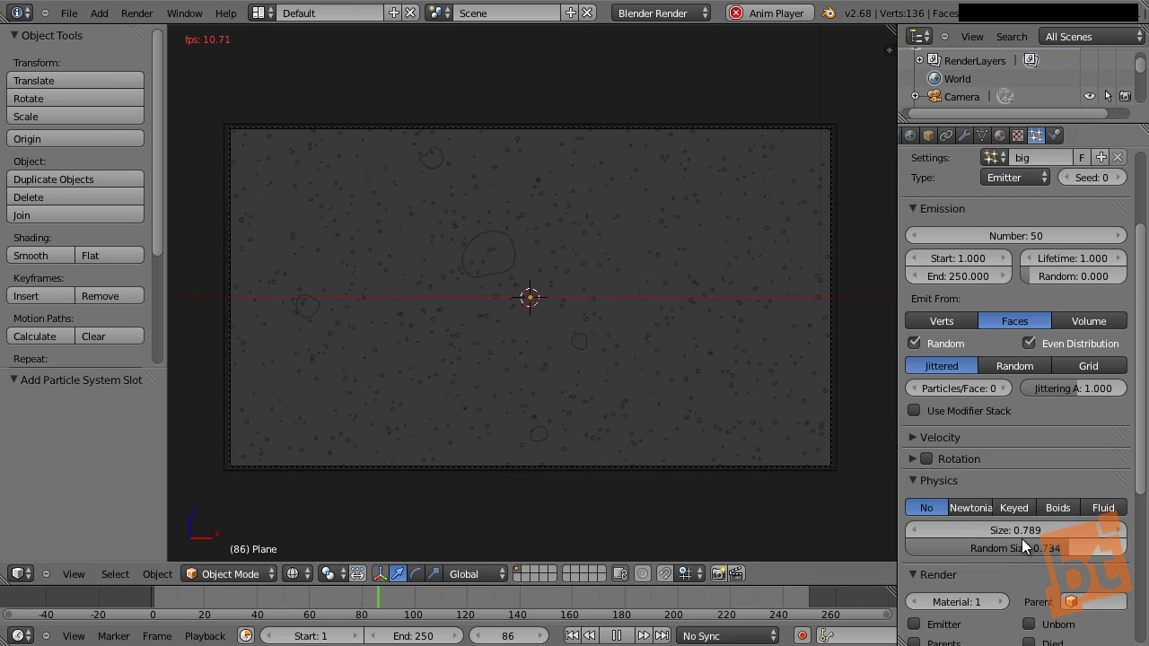
left_click(1075, 554)
left_click_drag(1077, 553, 1122, 549)
left_click_drag(1053, 529, 998, 523)
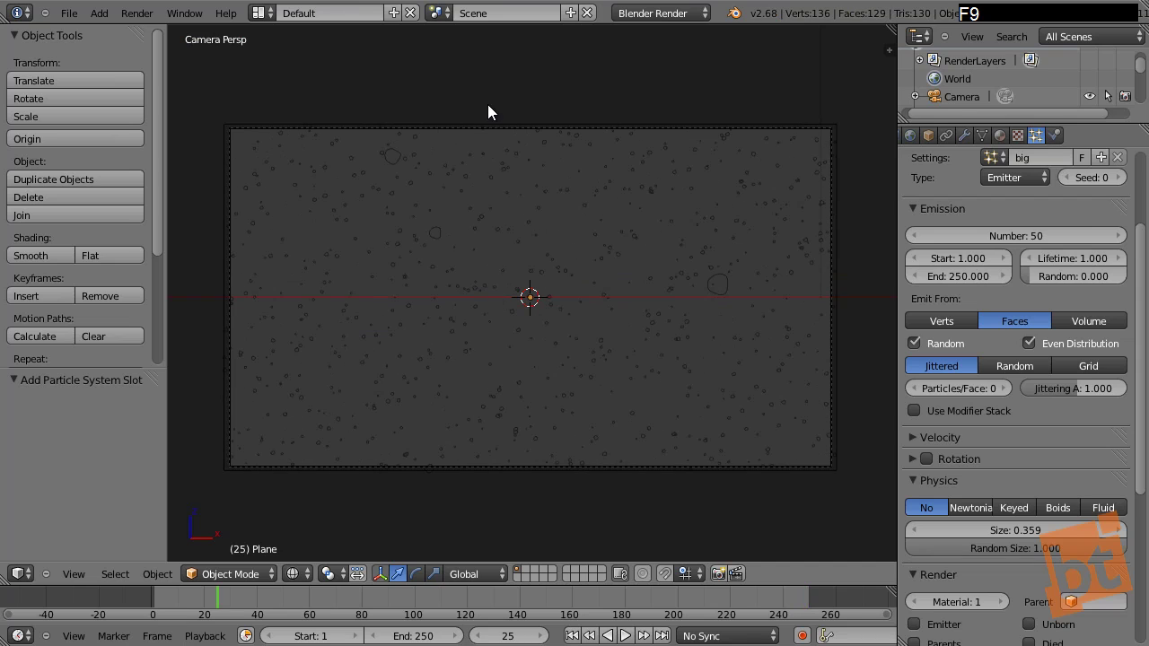
Step: Select the grain plane and move it to the second layer
right_click(496, 114)
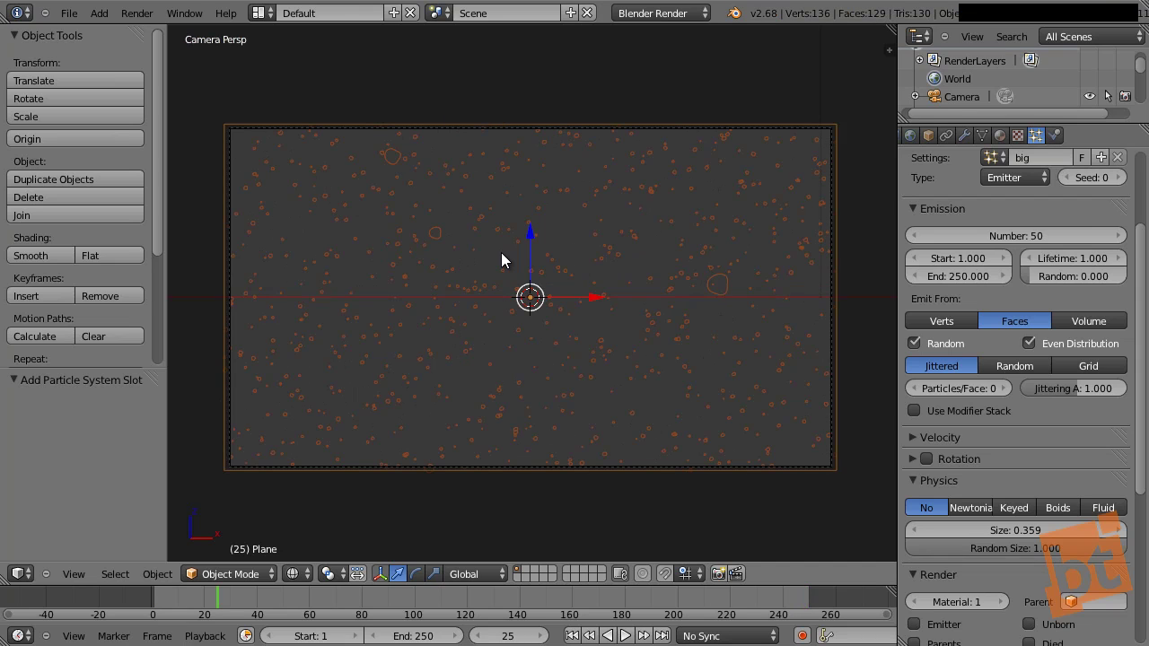
key("m")
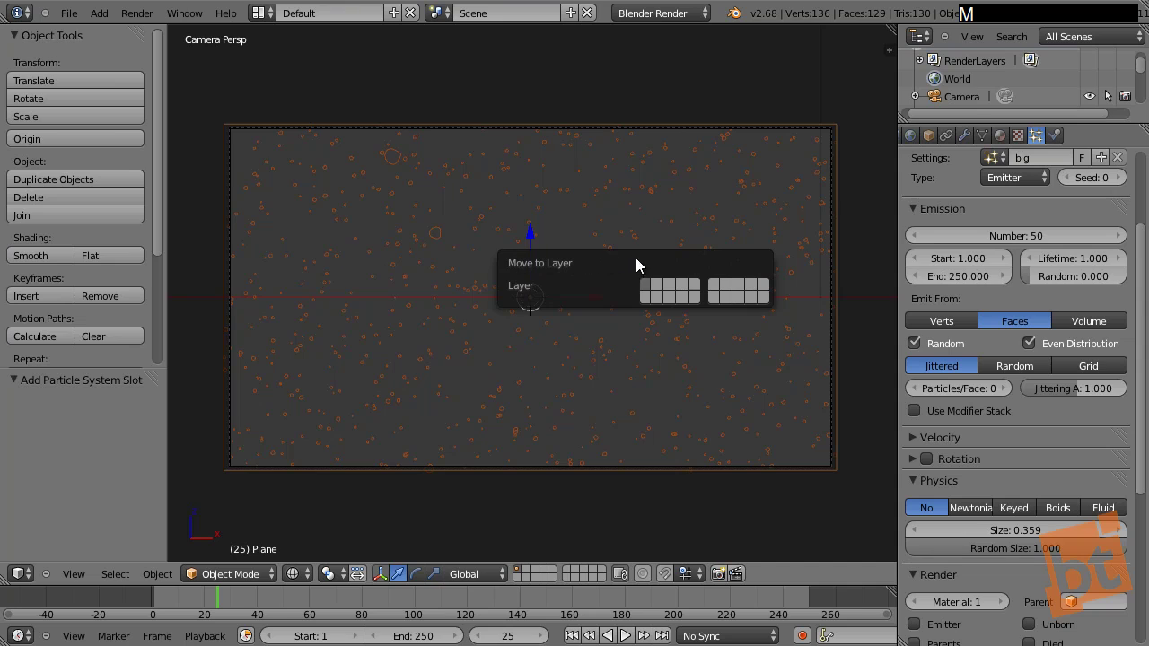
left_click(661, 284)
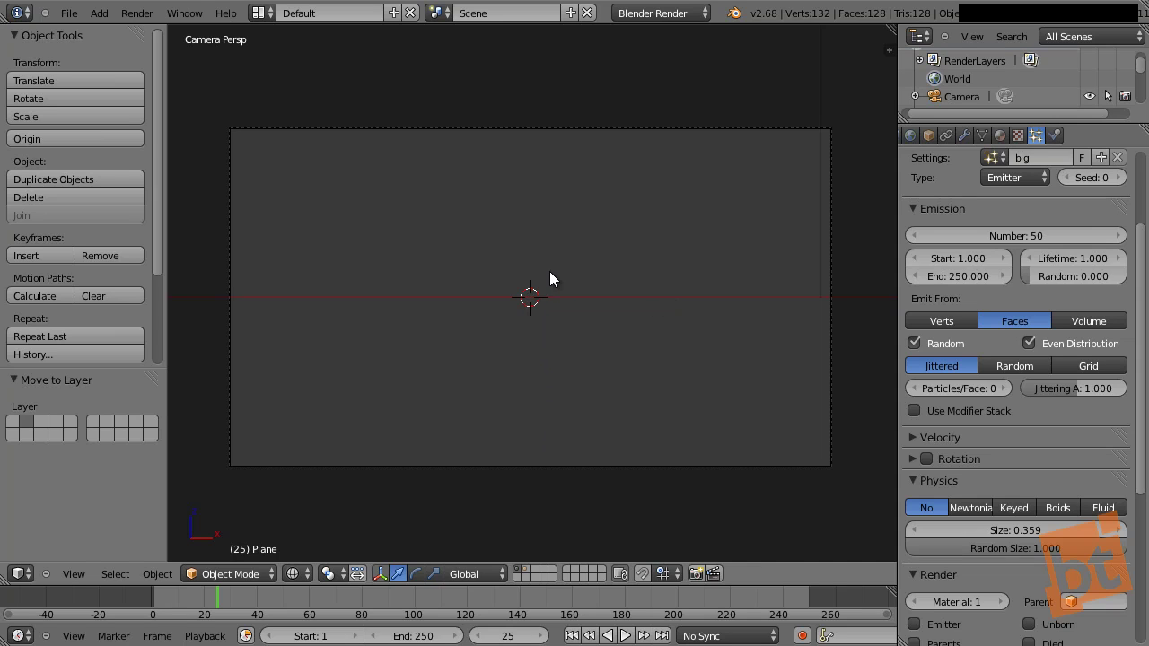
Step: Add a new plane at the centre of the camera view and scale it down along X into a narrow upright strip
key("shift+a")
mouse_move(588, 280)
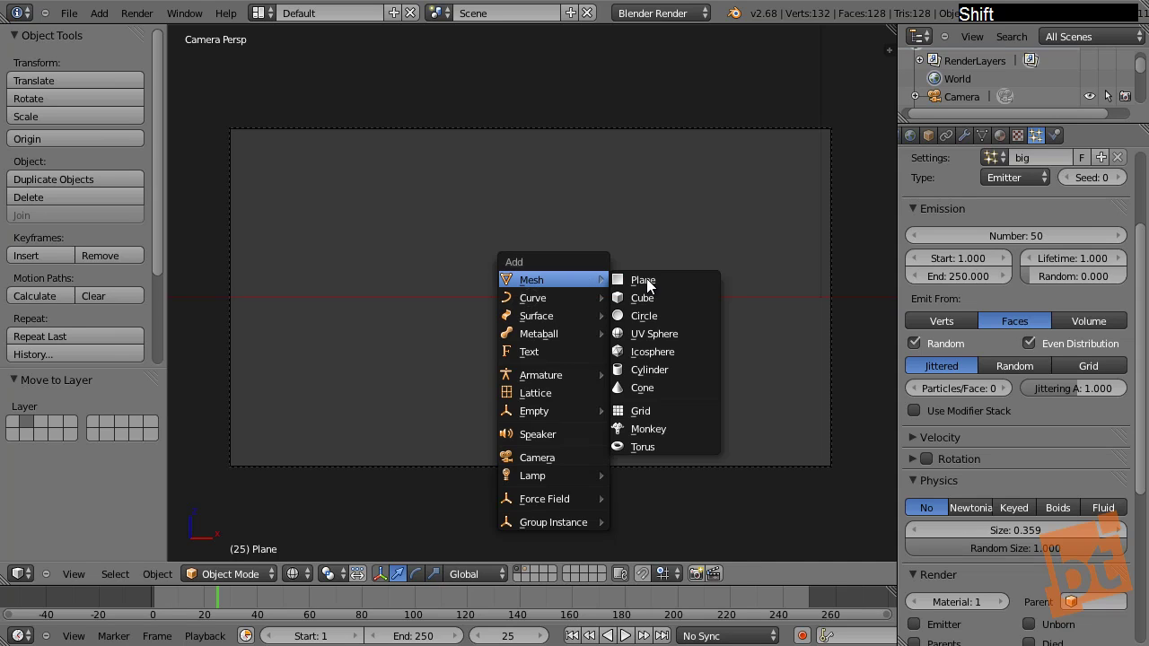
left_click(646, 280)
key("s")
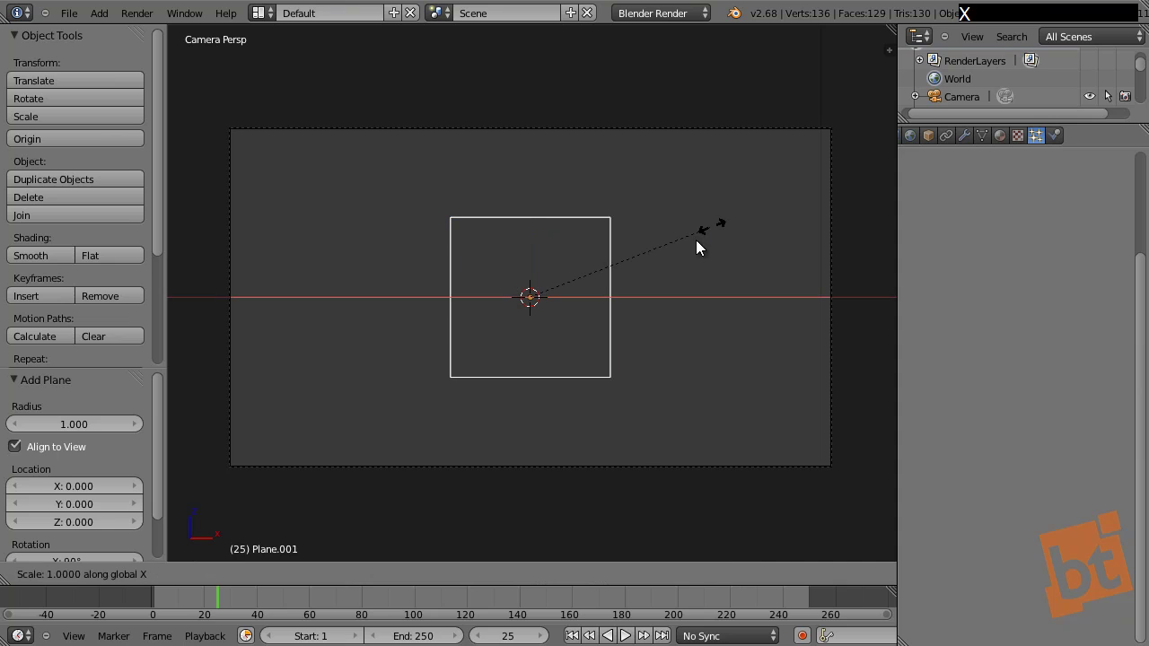
key("x")
left_click(599, 301)
key("s")
key("x")
left_click(600, 280)
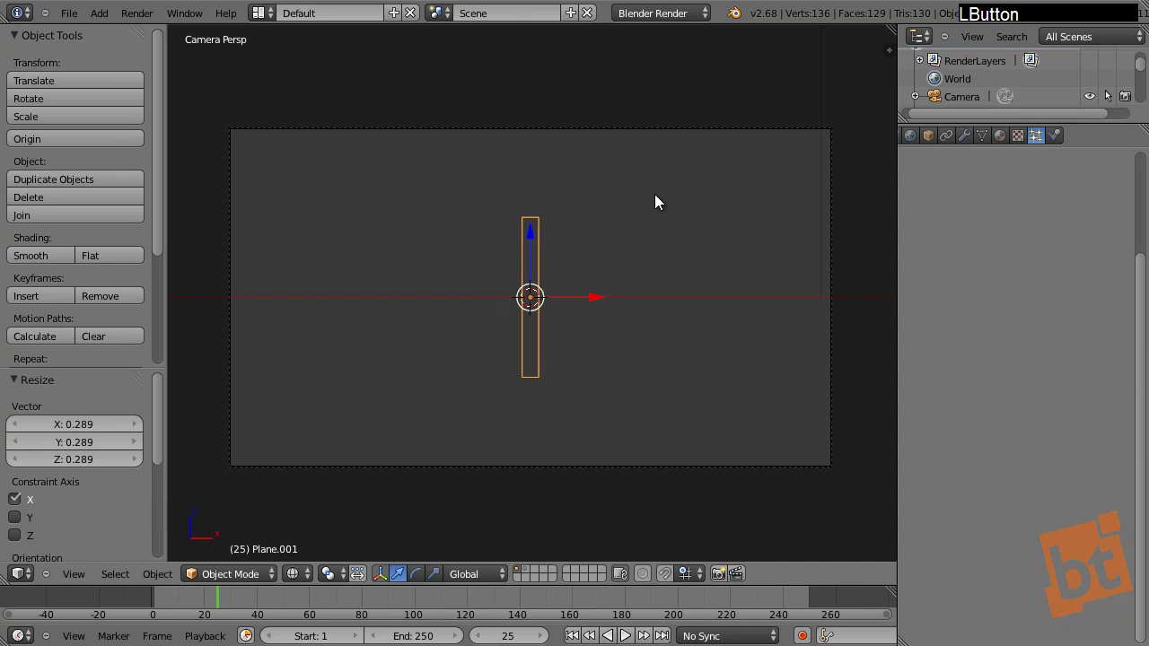
Step: Narrow the strip further along X to a thin line and stretch it about 2.468 times along Z, past the camera frame
key("s")
key("x")
left_click(592, 239)
key("s")
key("x")
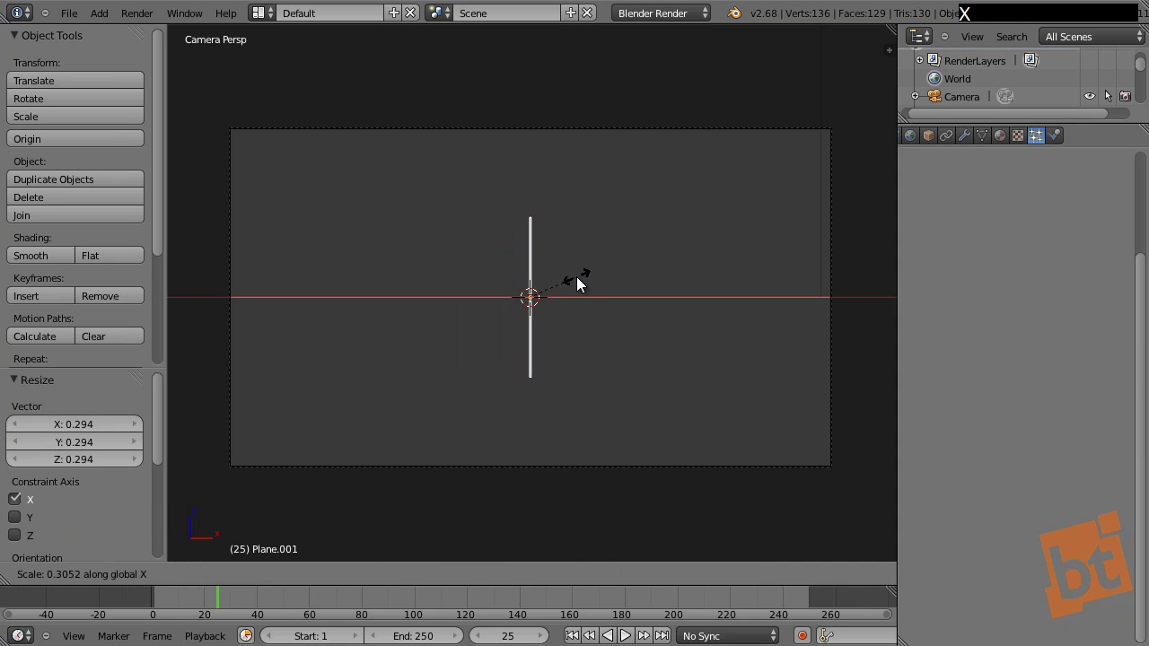
left_click(576, 276)
key("s")
key("x")
left_click(620, 214)
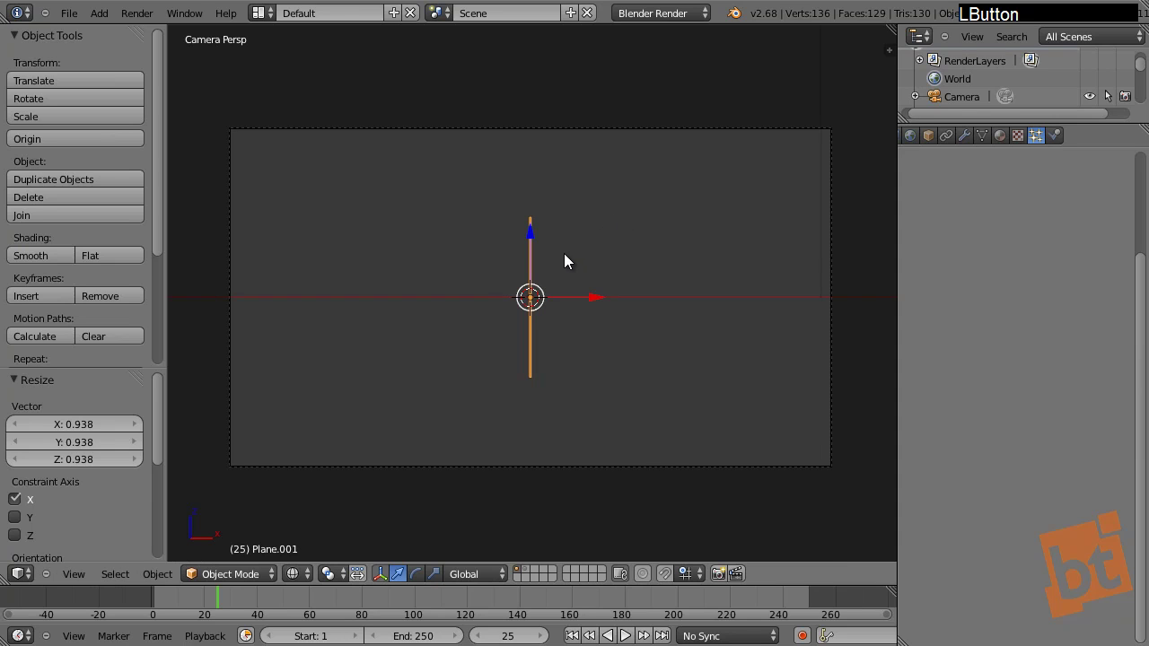
key("s")
key("z")
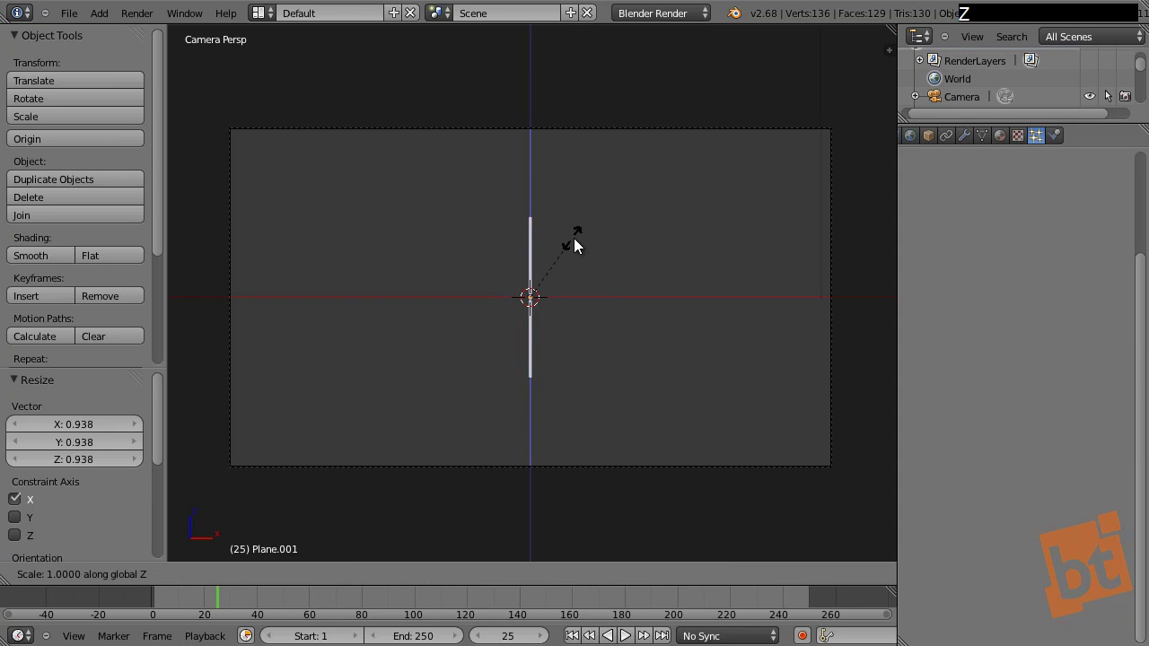
left_click(689, 192)
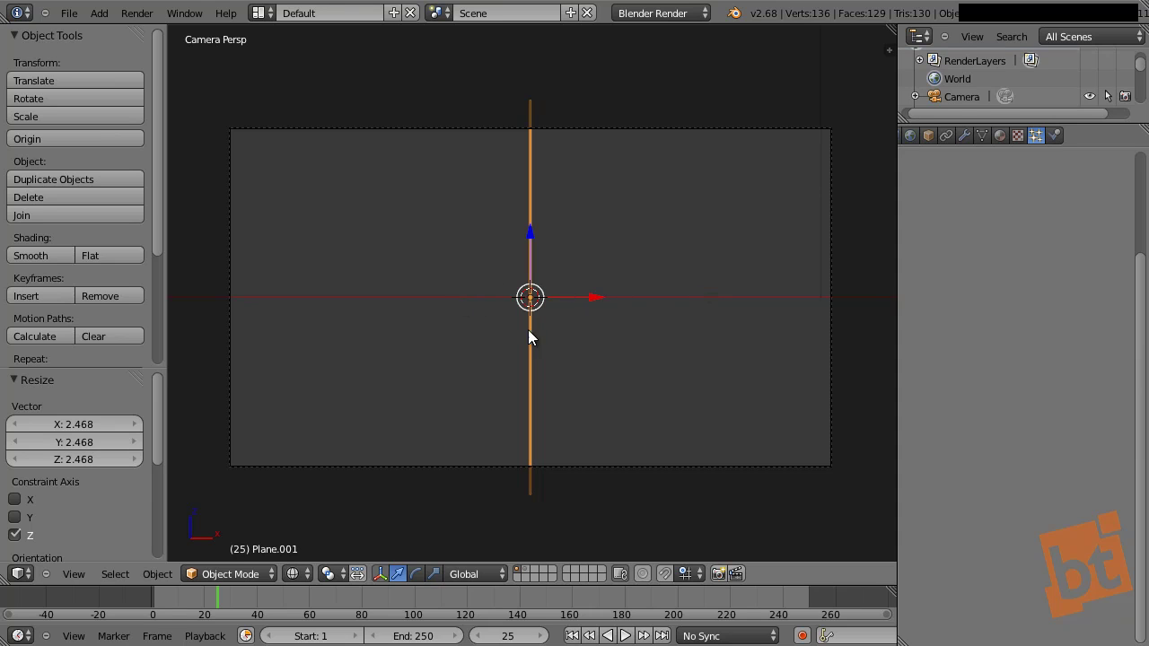
Step: Insert a Location keyframe for the thin strip at frame 1
left_click(154, 610)
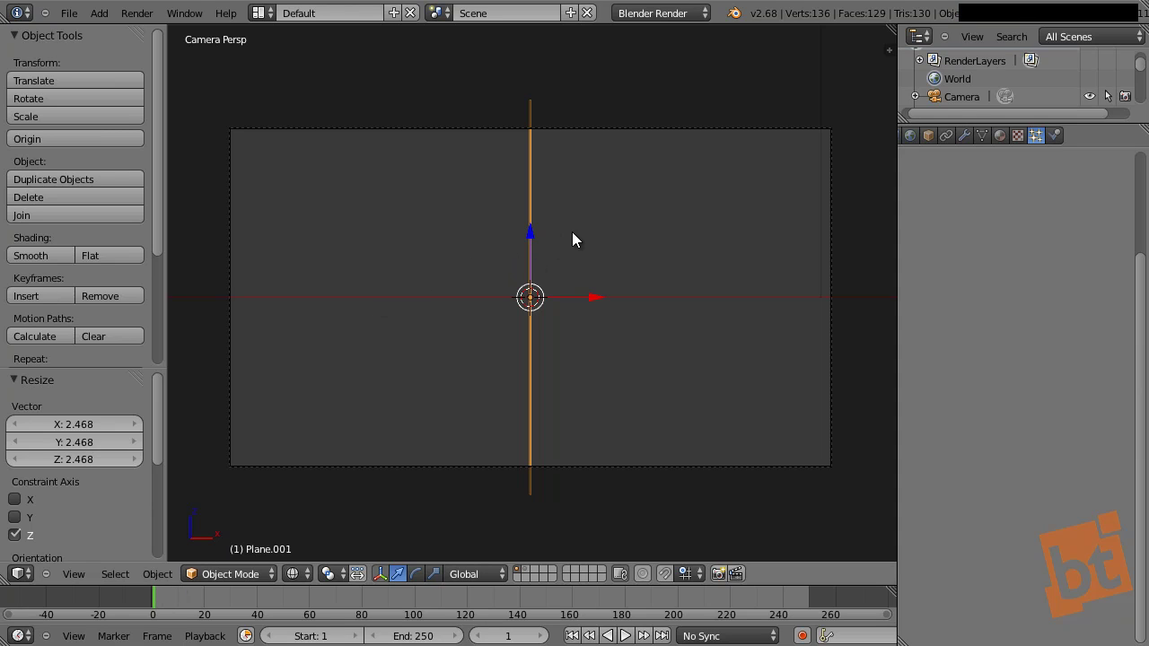
key("i")
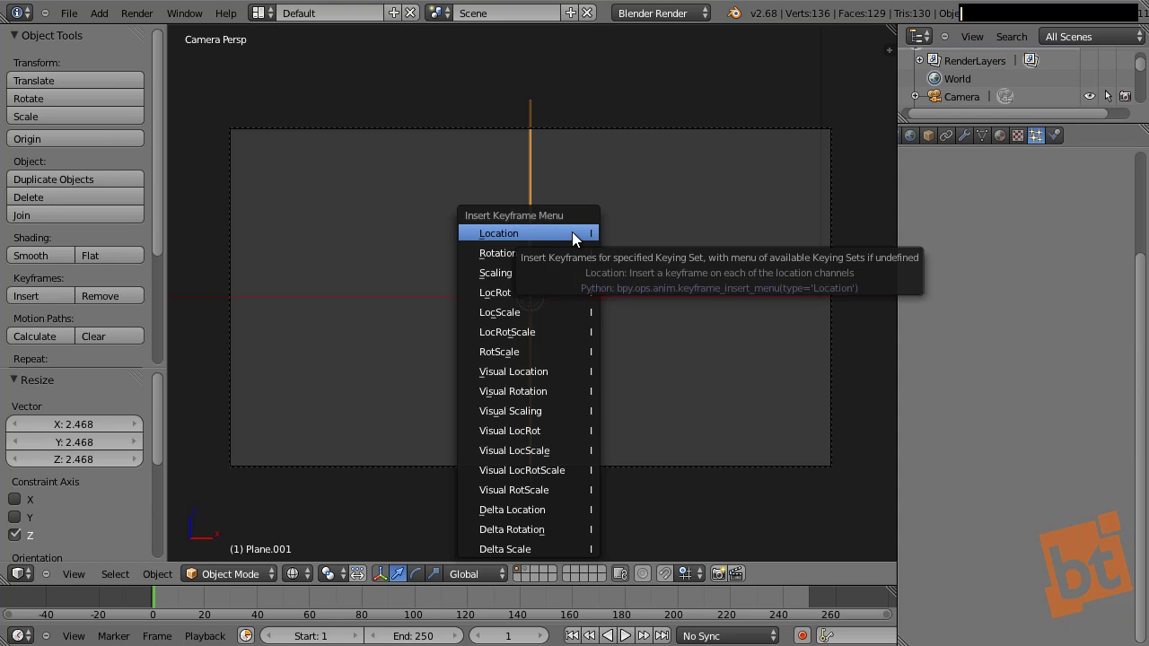
left_click(574, 235)
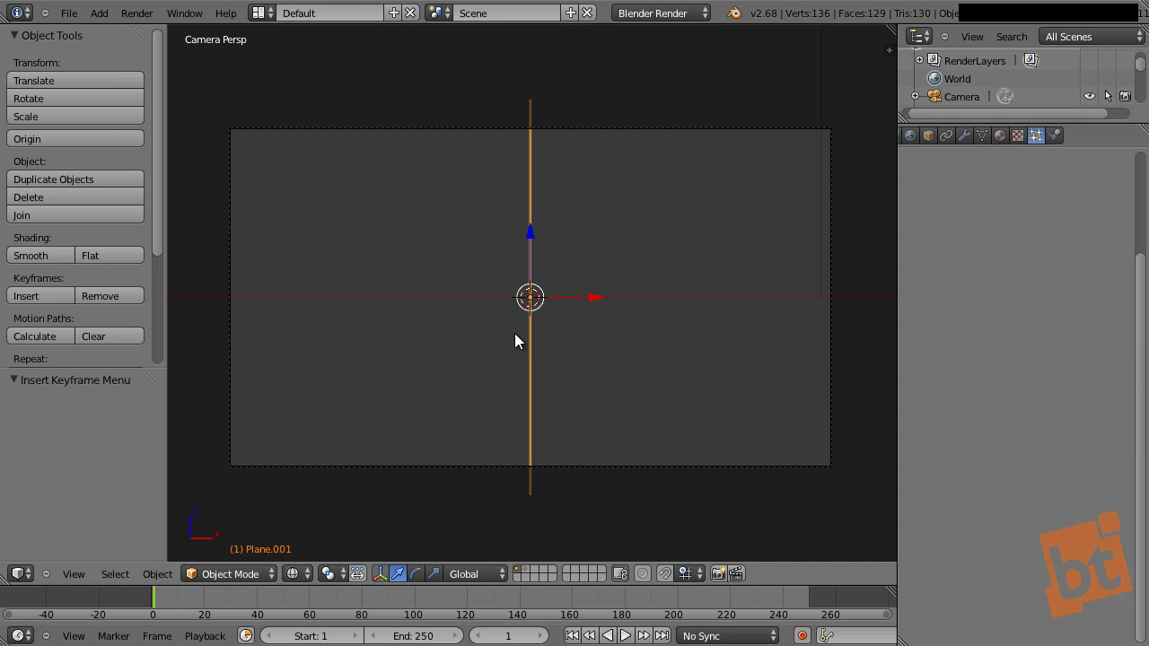
key("i")
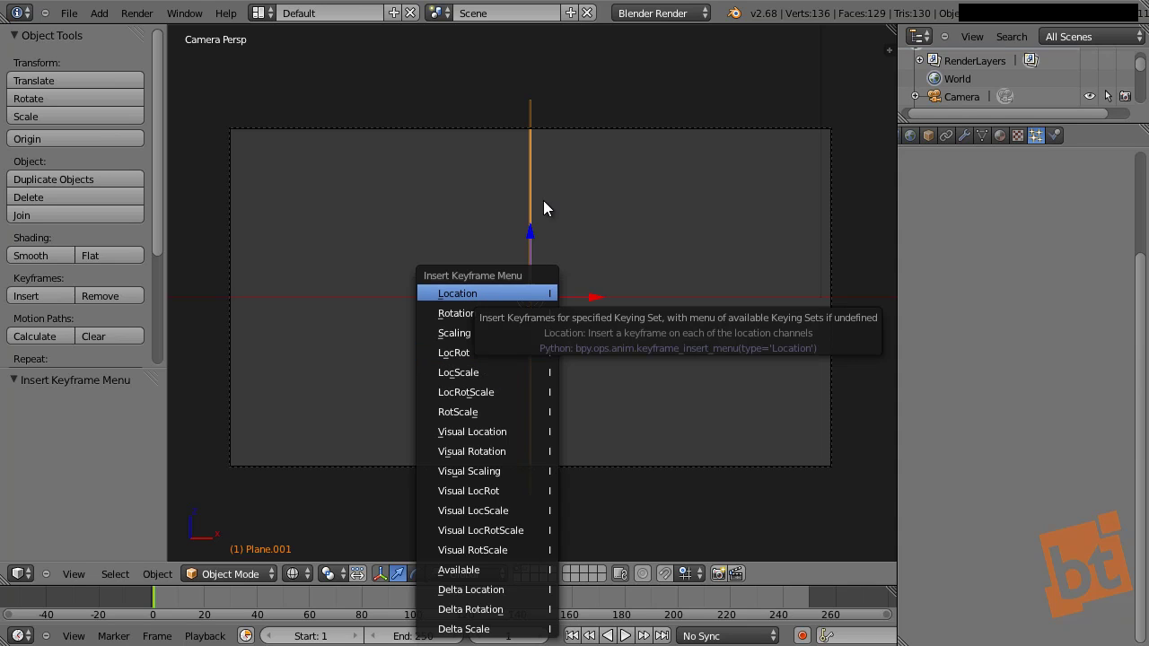
Step: Thin the strip further by scaling it along X by about 0.581
scroll(539, 273, "up", 3)
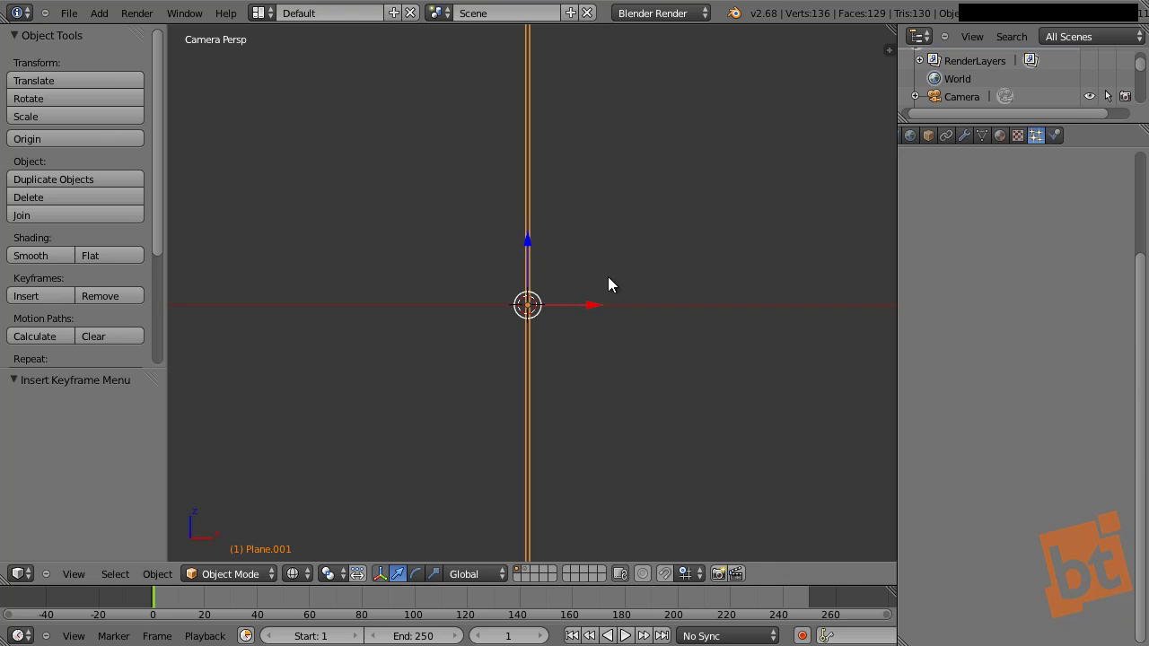
key("s")
key("x")
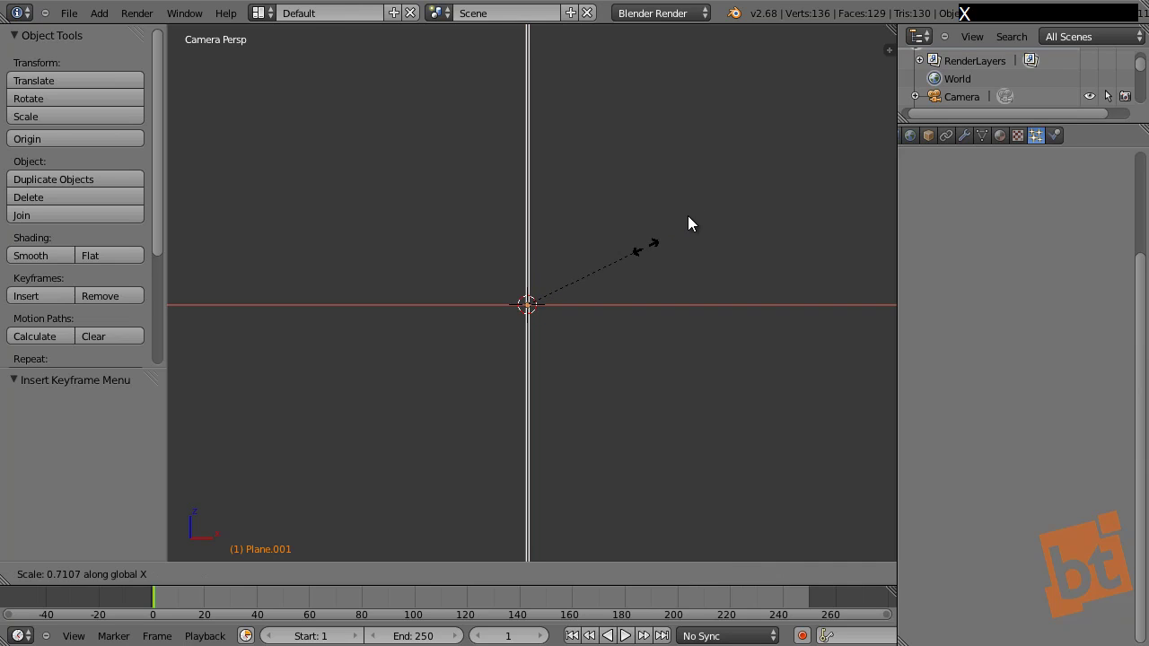
left_click(629, 271)
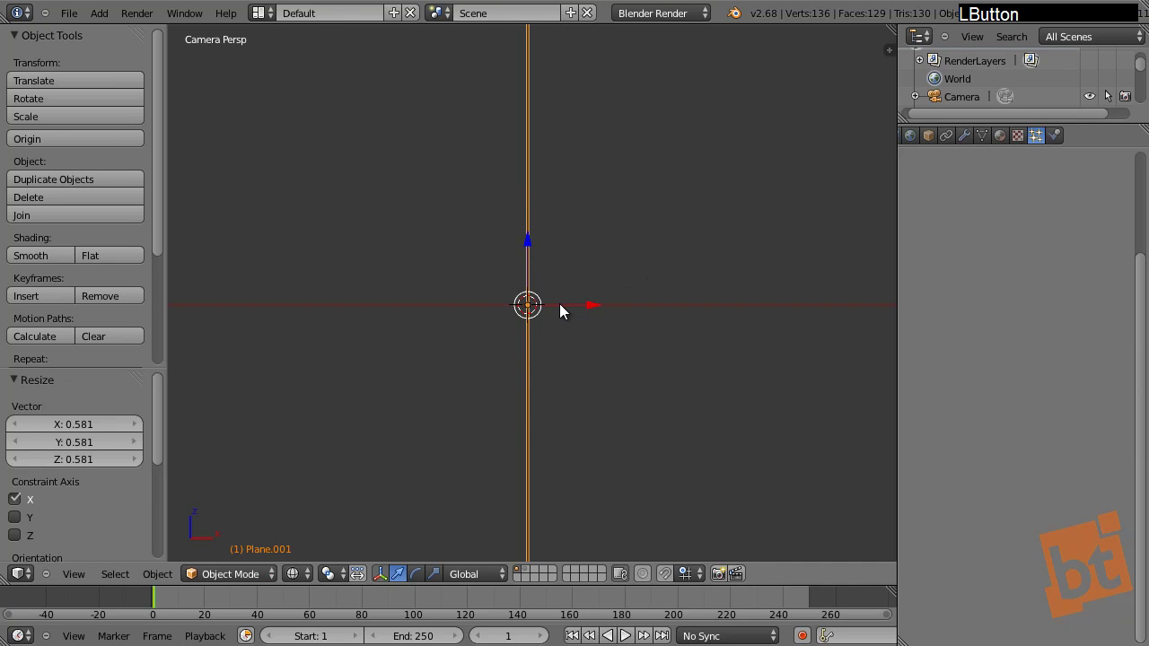
key("s")
key("x")
right_click(521, 226)
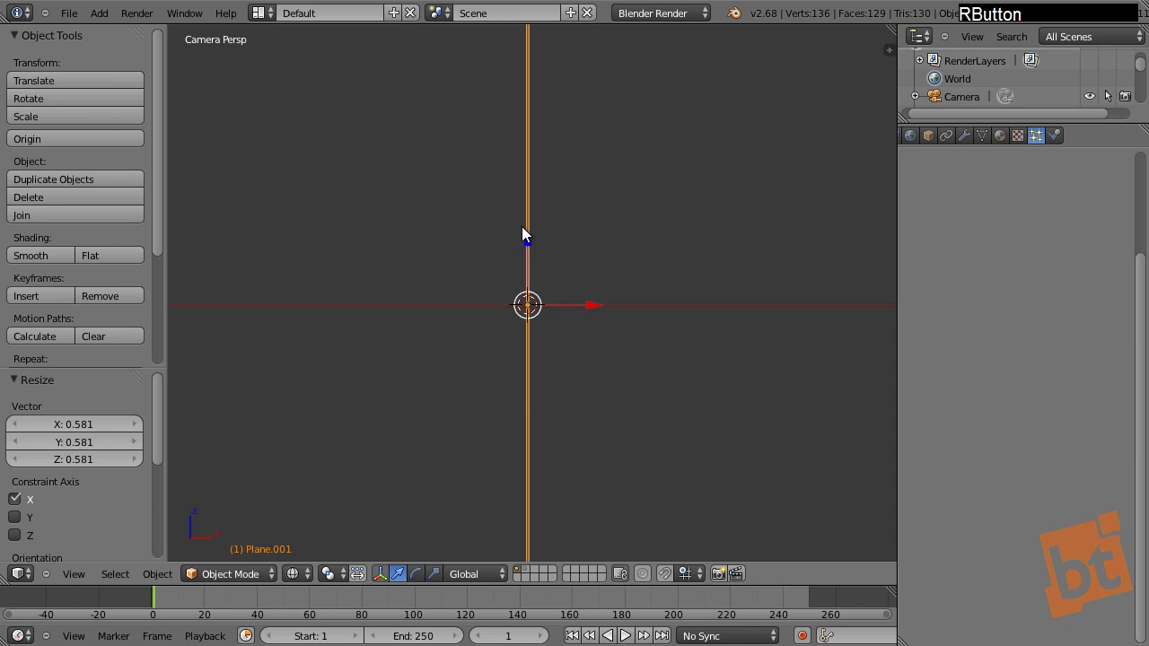
scroll(603, 259, "down", 4)
scroll(506, 272, "up", 3)
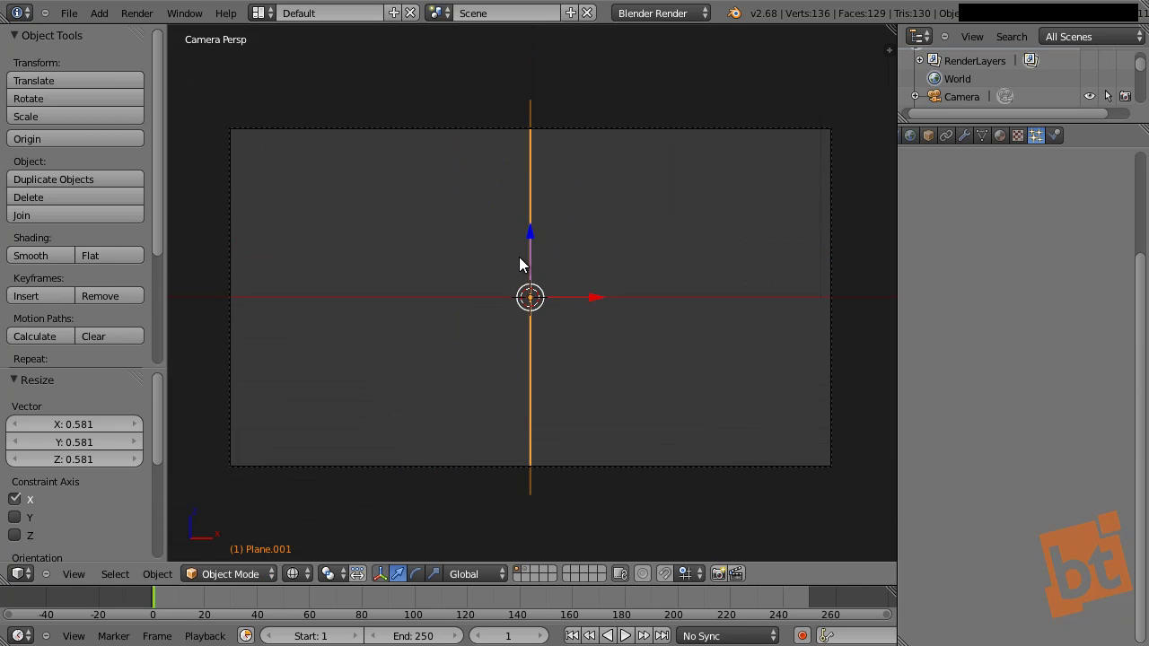
middle_click_drag(480, 337, 489, 336, "shift")
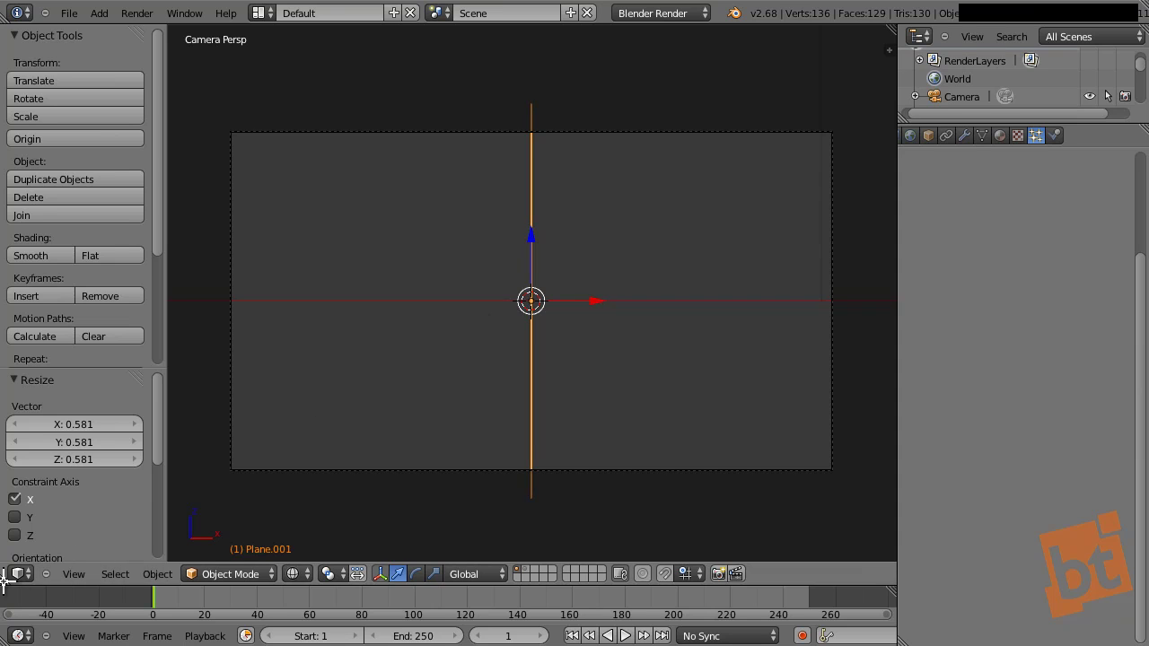
Step: Split the 3D view into two side-by-side areas, hide the new view's tool shelf, and turn the other area into a Graph Editor
left_click_drag(9, 579, 357, 549)
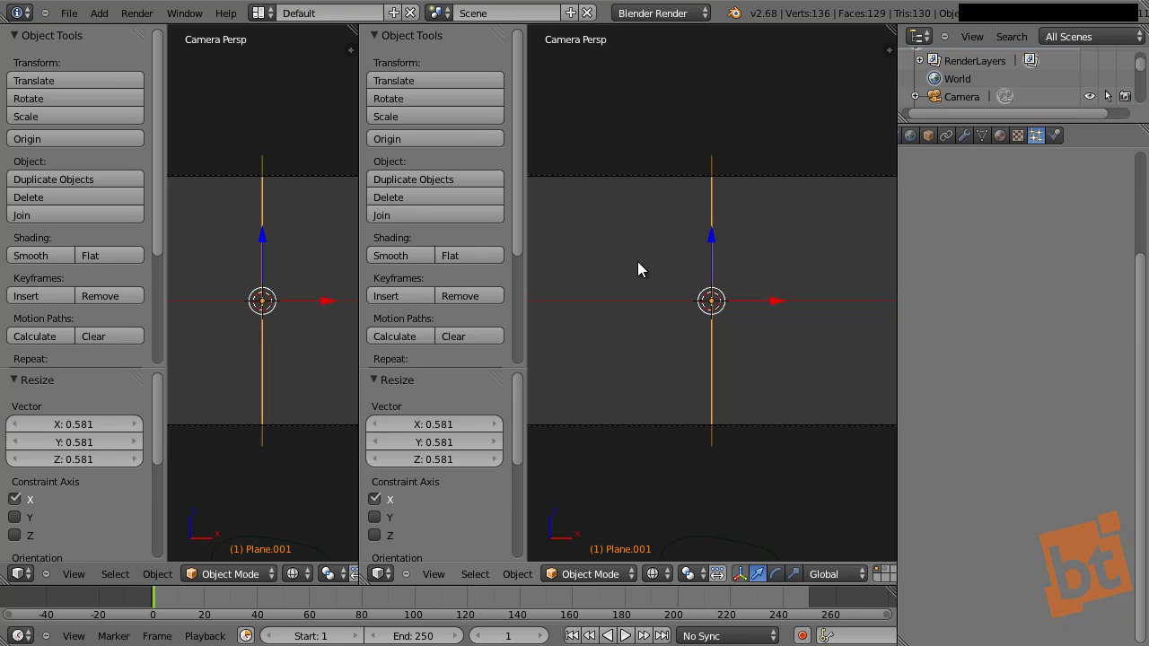
key("t")
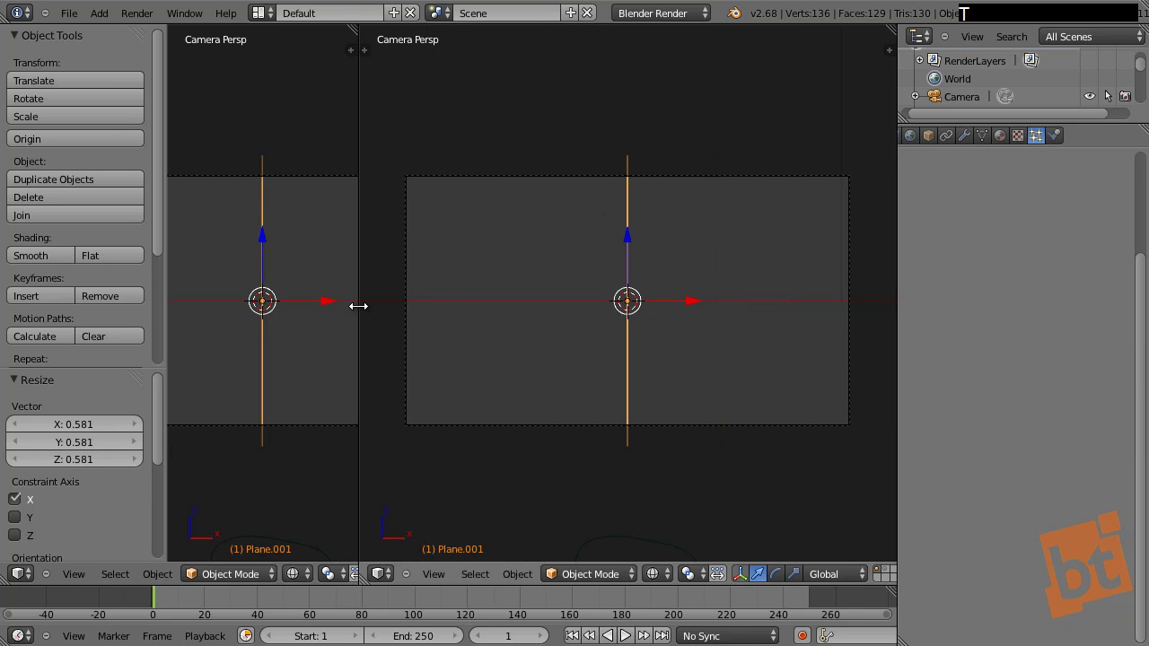
left_click_drag(359, 307, 442, 310)
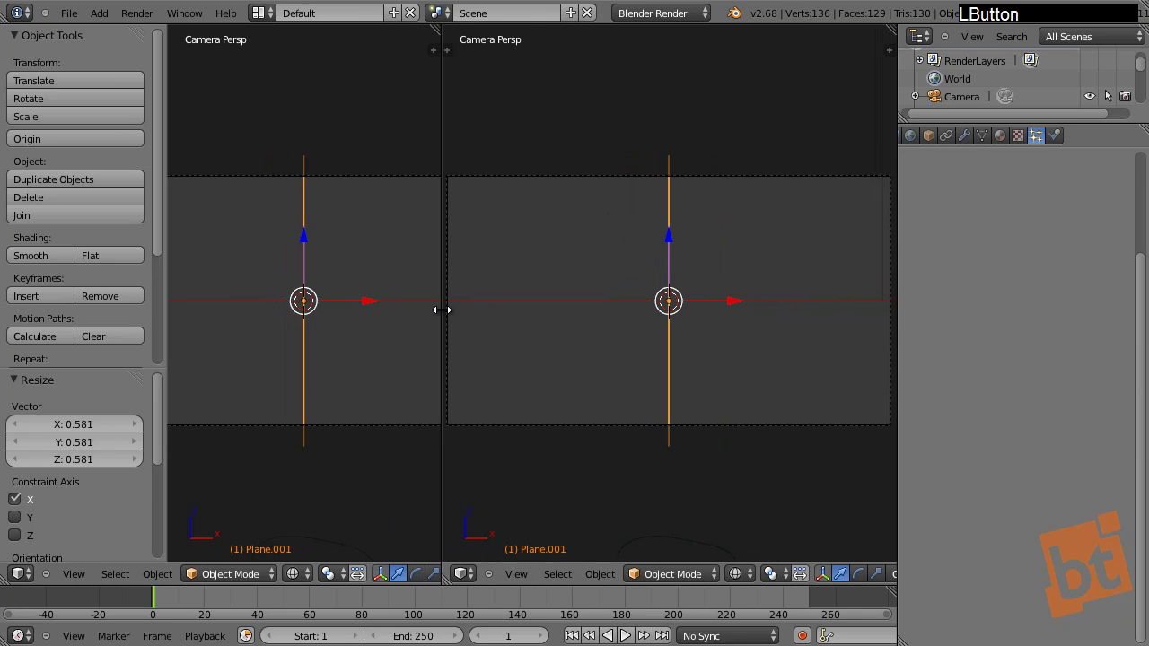
left_click(18, 573)
left_click(51, 510)
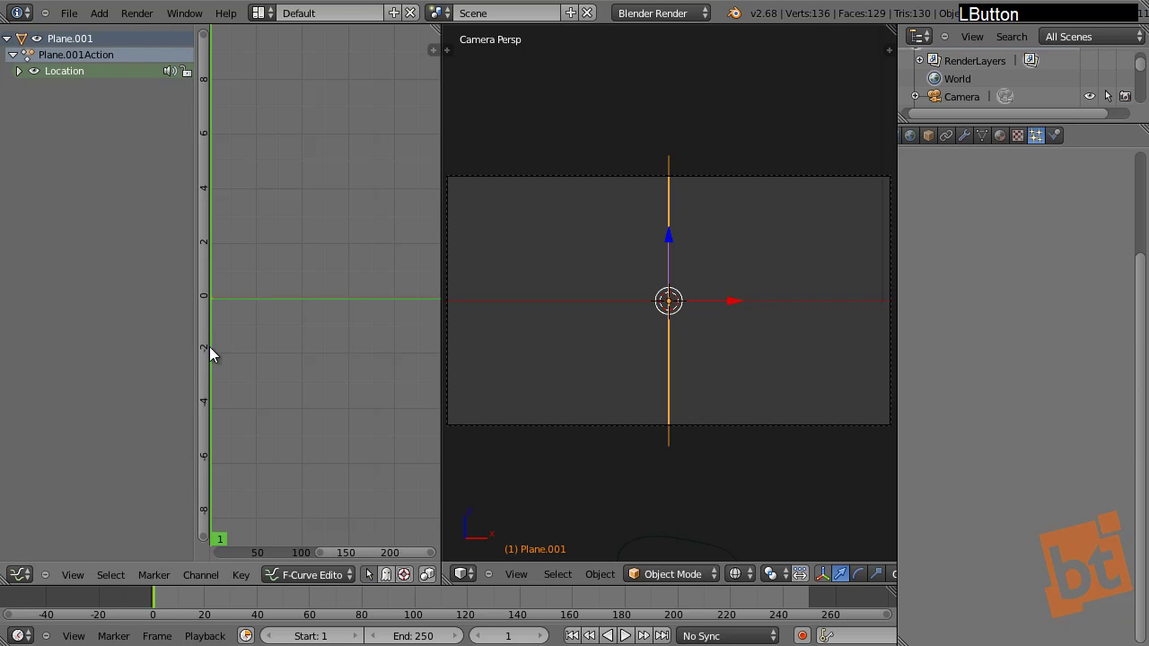
Step: Expand the strip's Location channels, select the X Location curve and show its F-curve properties
middle_click_drag(257, 320, 266, 320)
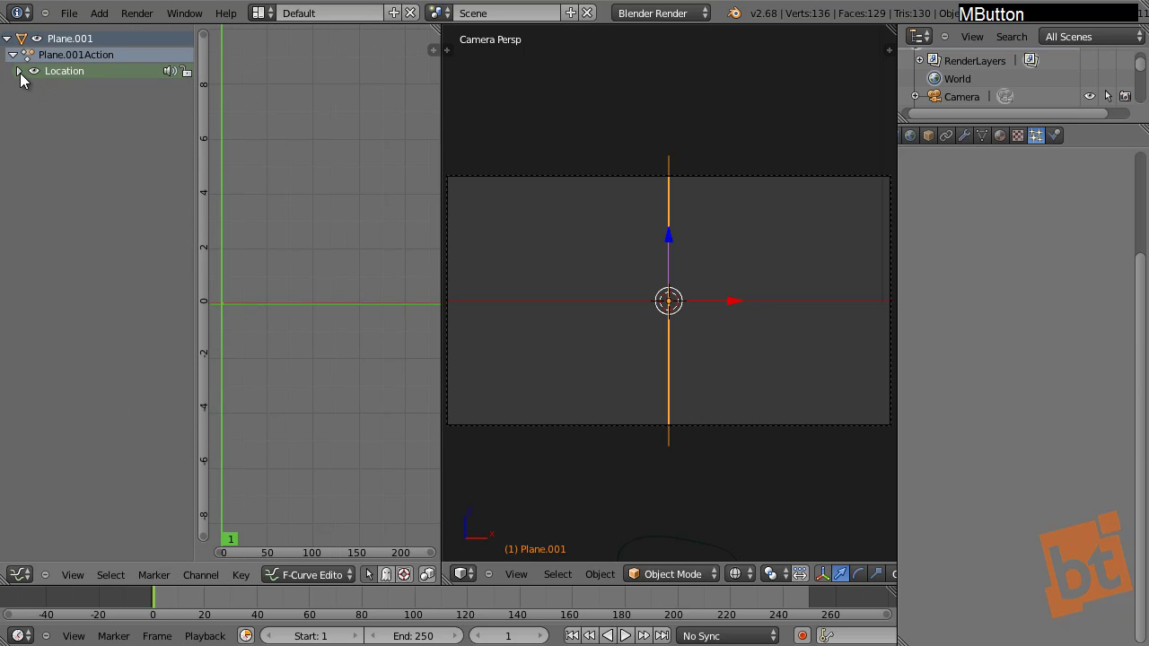
left_click(18, 72)
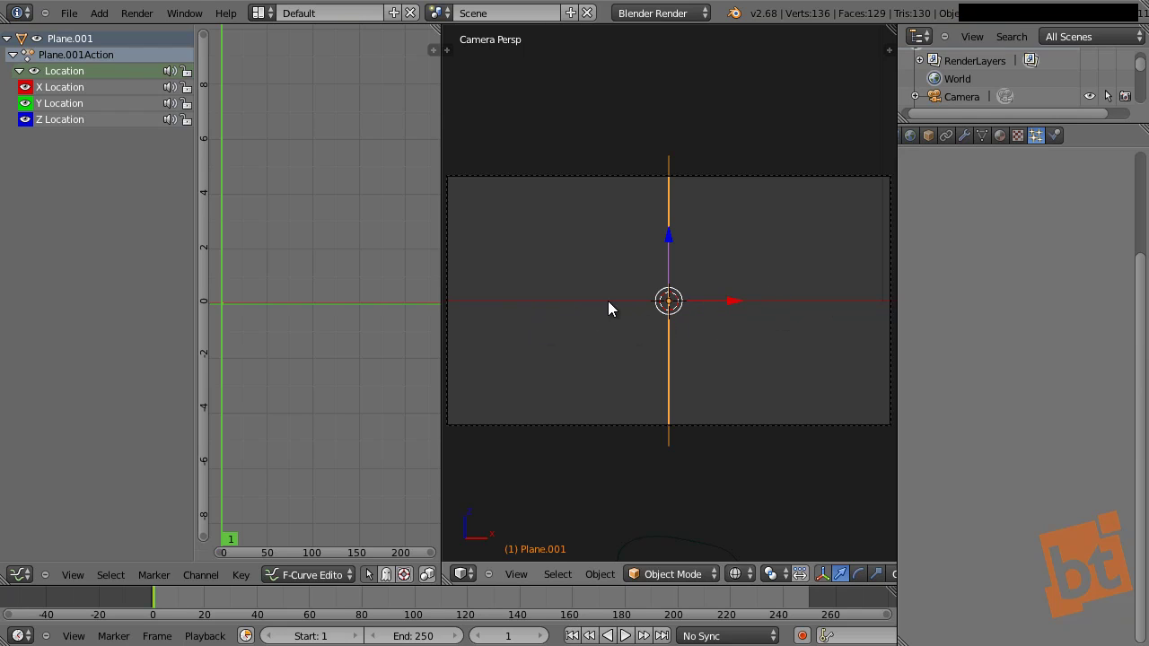
left_click(66, 92)
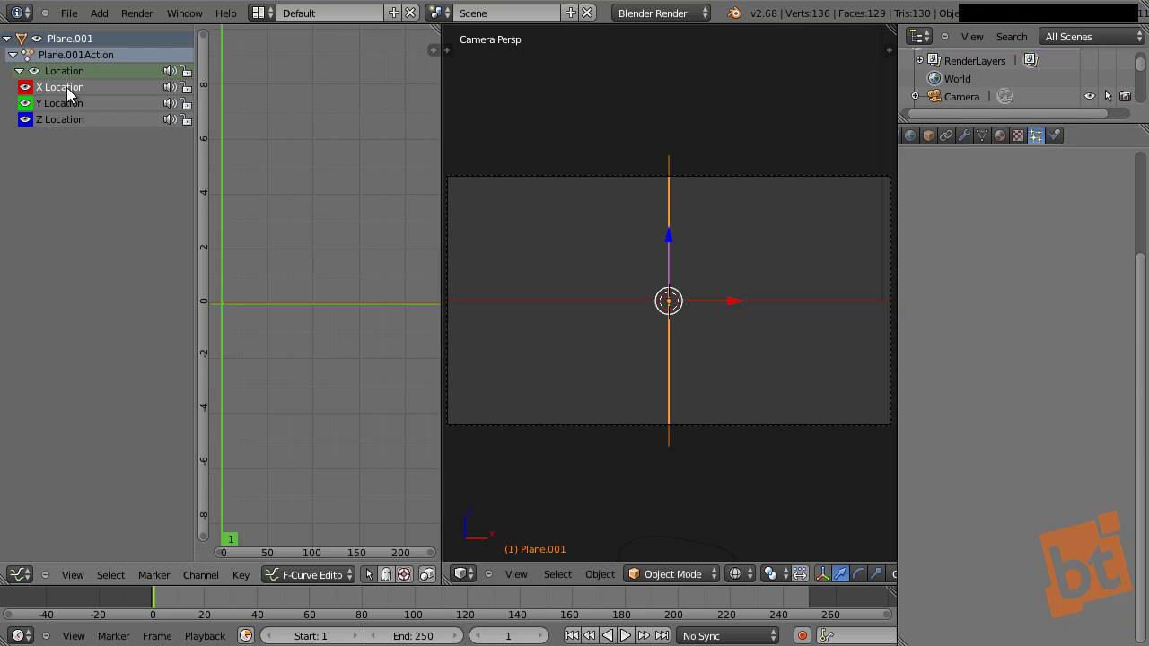
key("n")
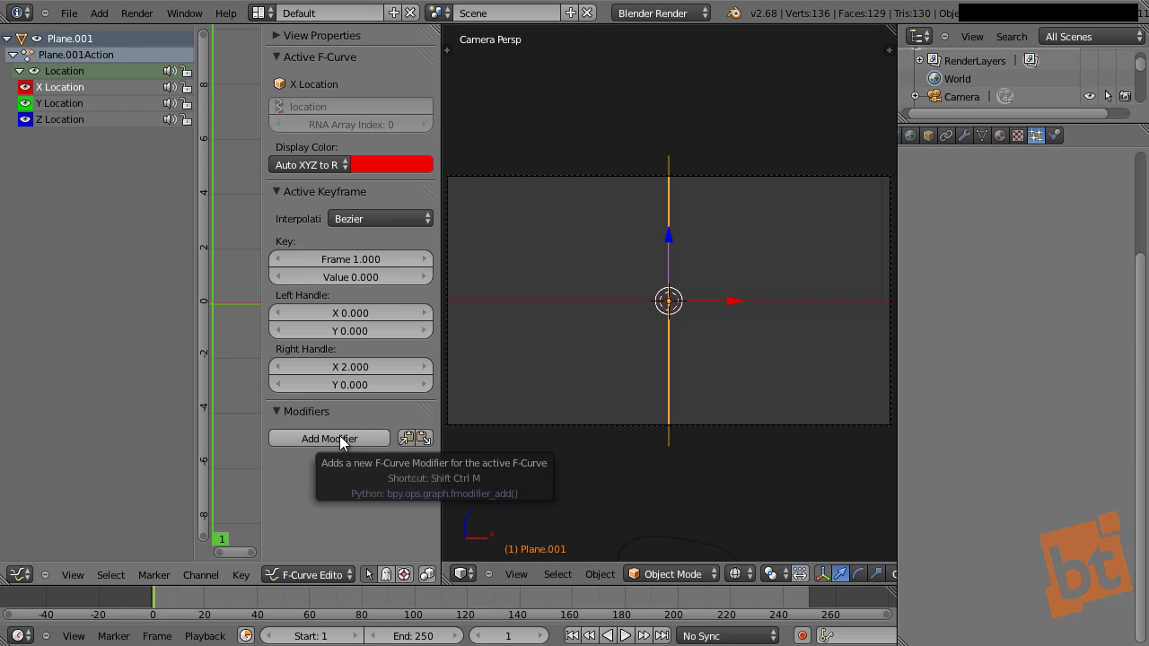
Step: Add a Noise modifier to the strip's X Location curve and play the animation
left_click(340, 439)
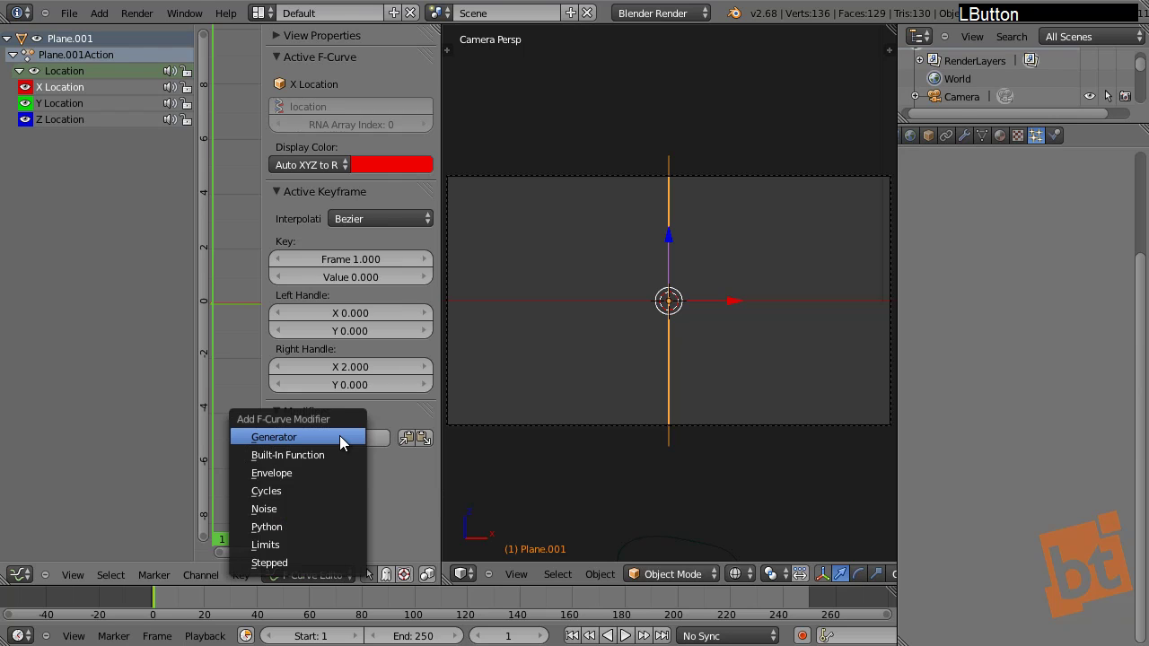
left_click(281, 508)
key("alt+a")
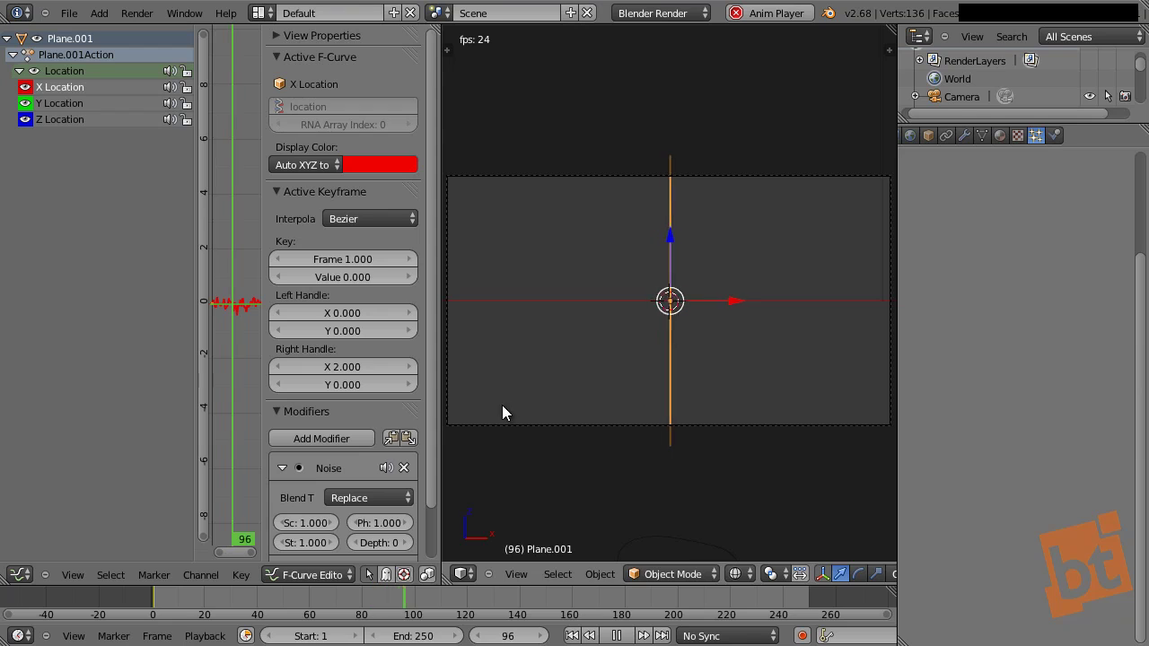
middle_click_drag(380, 474, 412, 440)
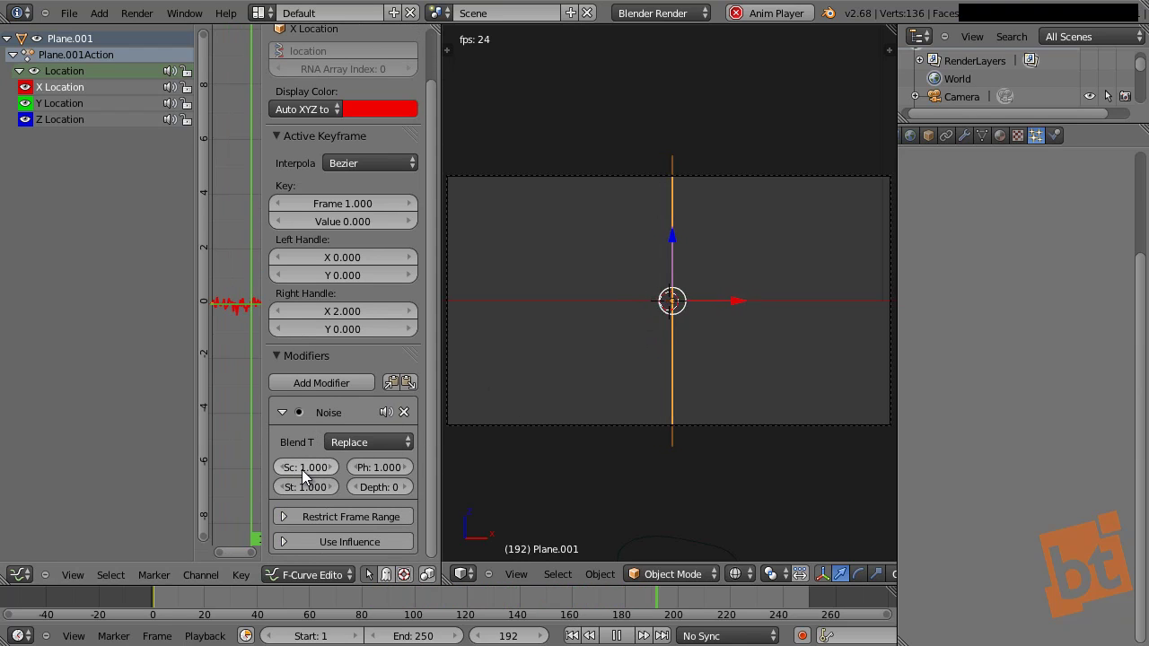
Step: Set the Noise modifier's scale to 59.3 and its strength to 11.1
left_click_drag(300, 467, 665, 515)
left_click_drag(305, 486, 400, 512)
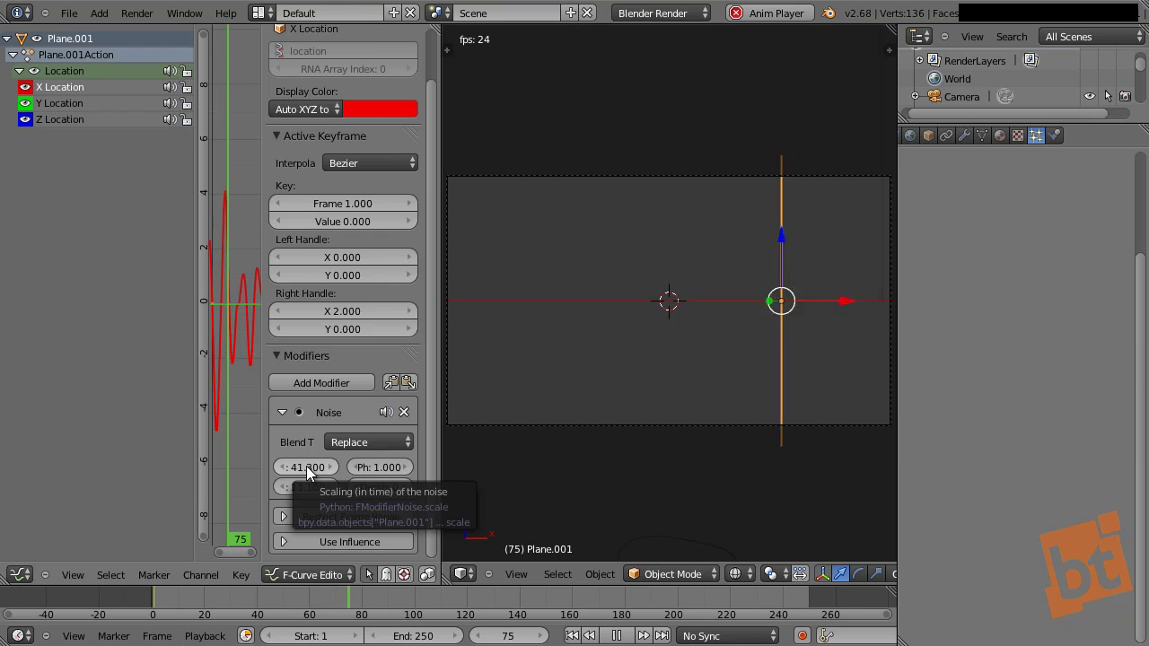
left_click_drag(306, 465, 472, 483)
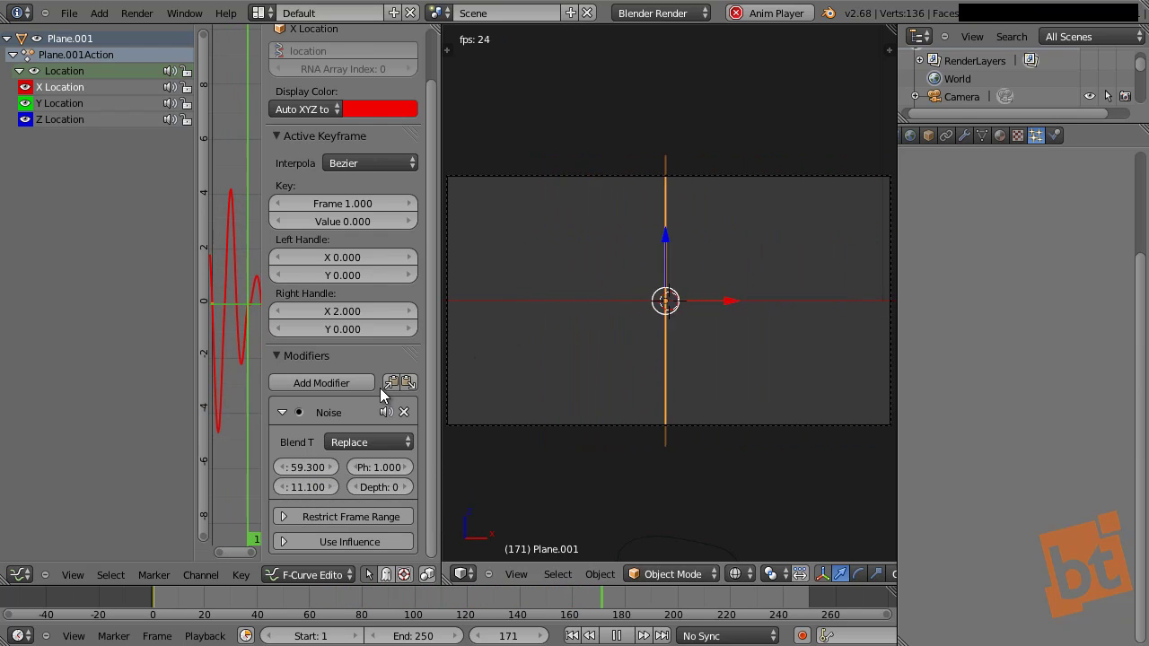
Step: Collapse the first Noise modifier, add a second Noise modifier to the X Location curve and set its scale to 0.9
left_click(284, 411)
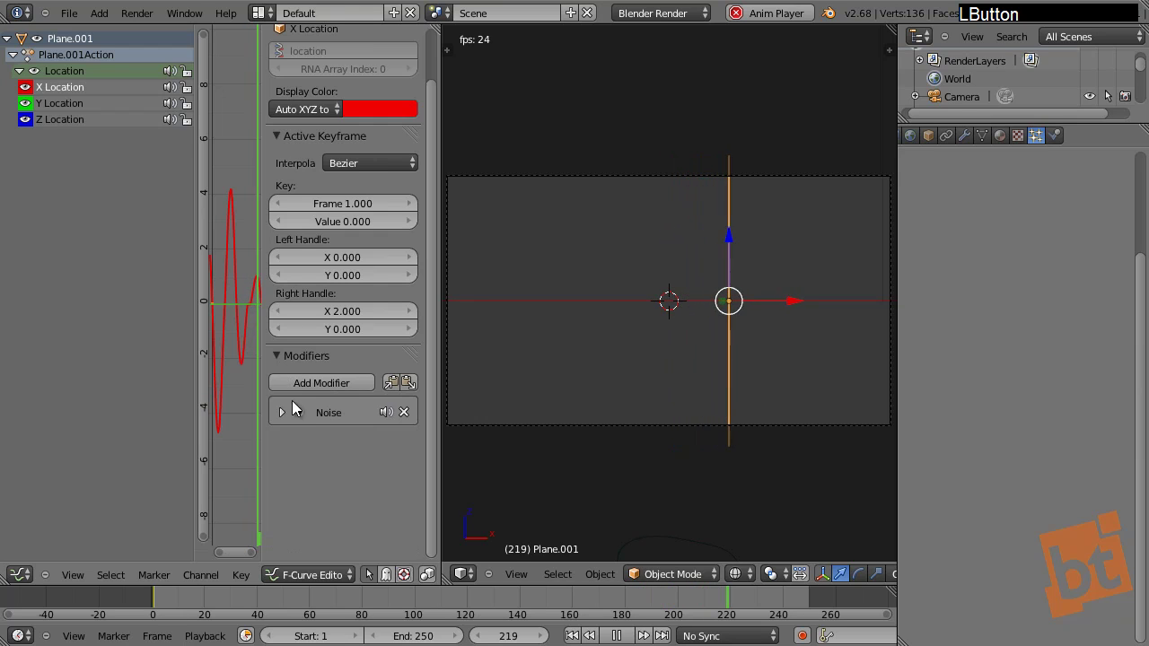
left_click(323, 382)
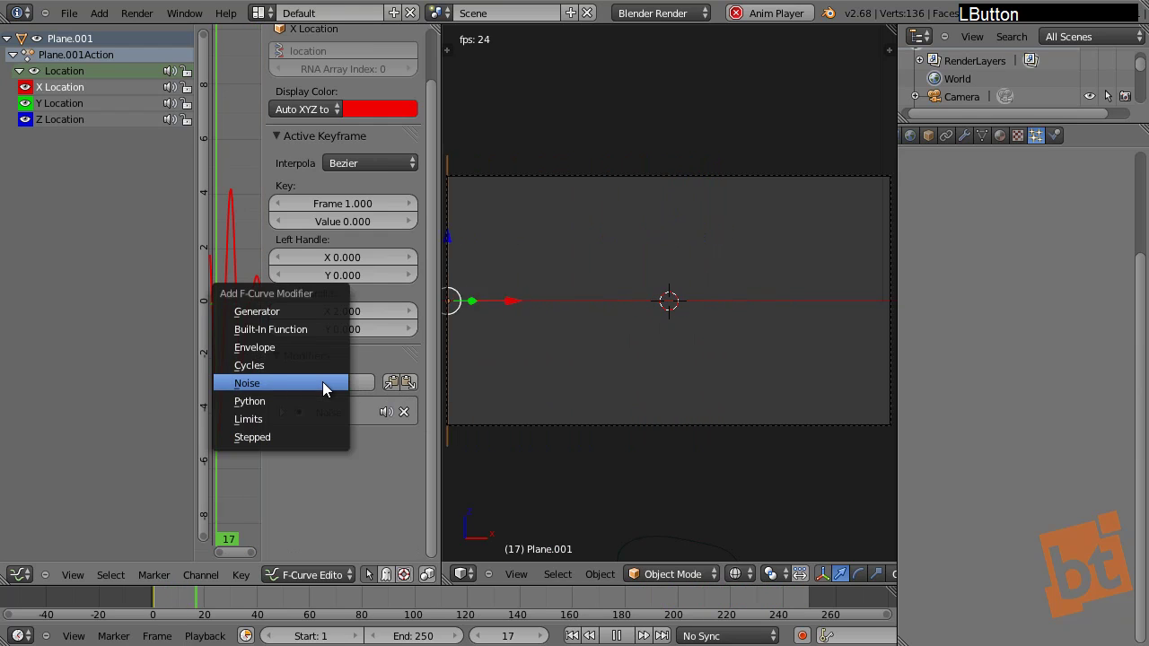
left_click(322, 382)
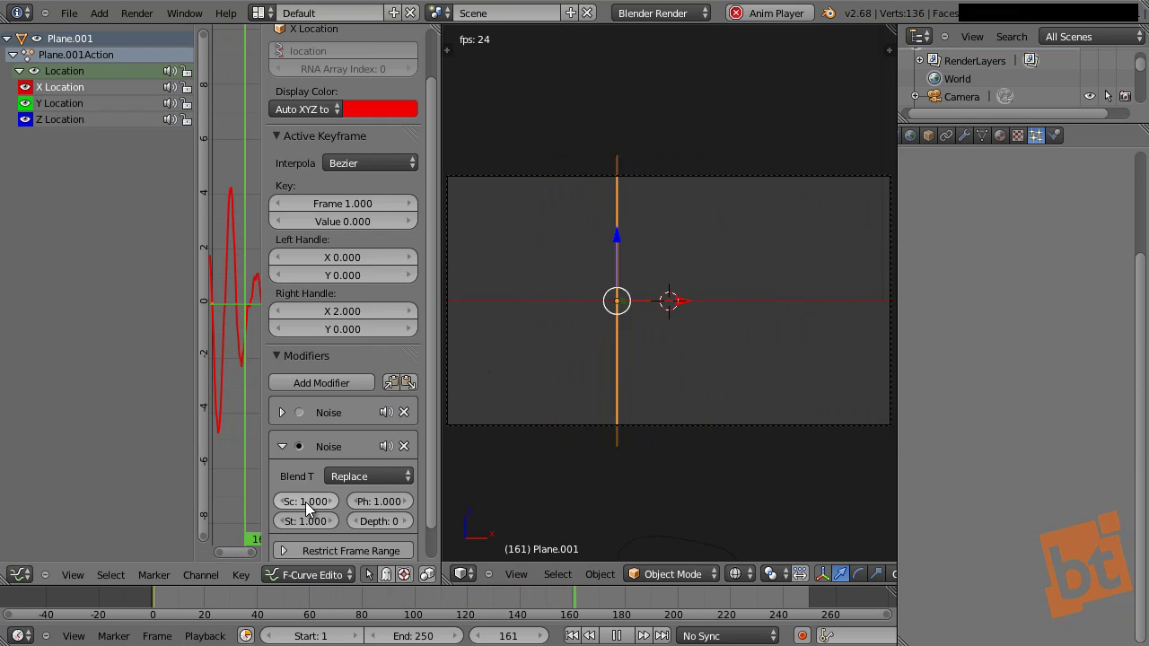
mouse_move(305, 502)
left_mouse_down()
mouse_move(306, 521)
mouse_move(321, 522)
mouse_move(309, 517)
left_mouse_up()
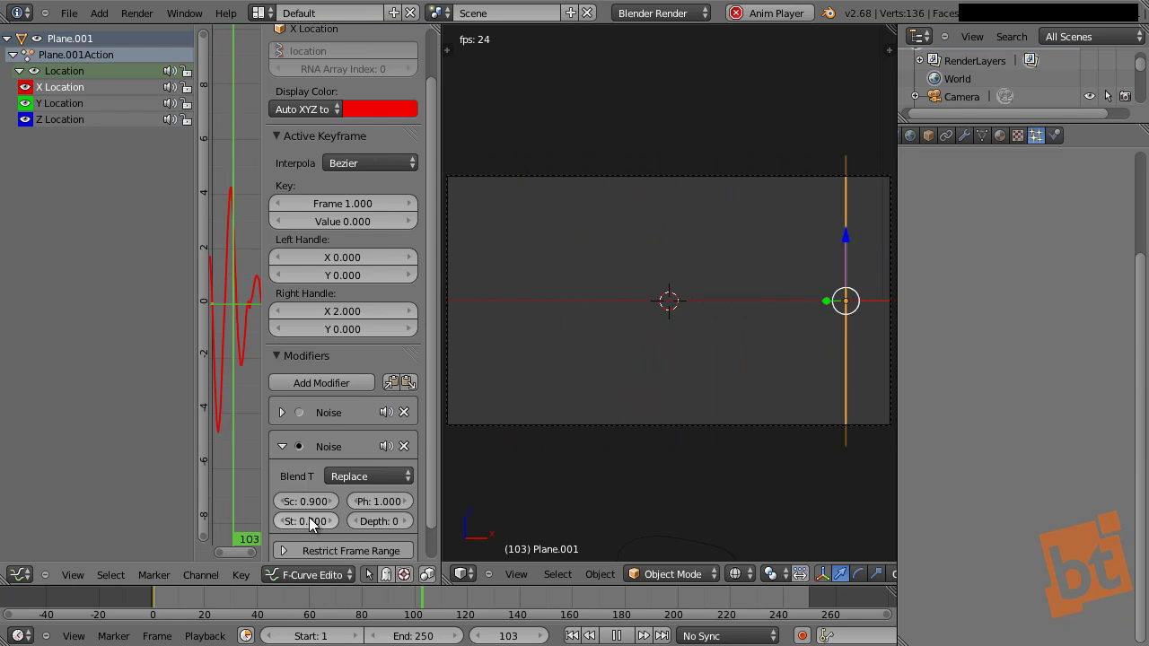
Step: Set the second Noise modifier's strength to 0.1, previewing the moving strip deselected before and after the change
key("a")
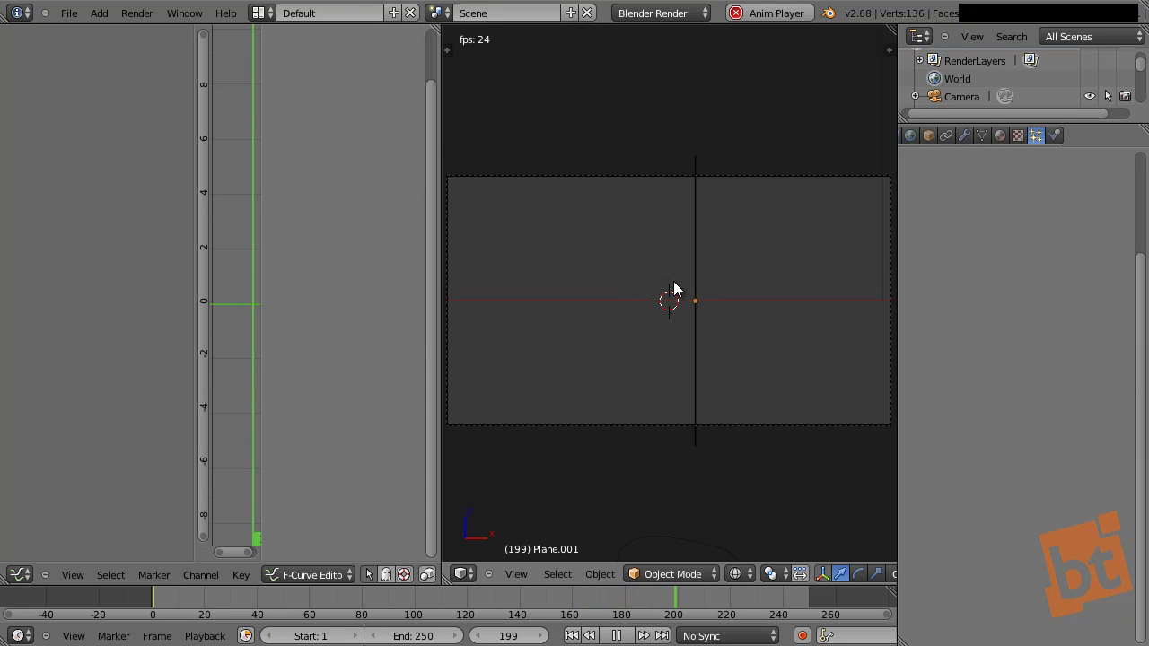
right_click(686, 225)
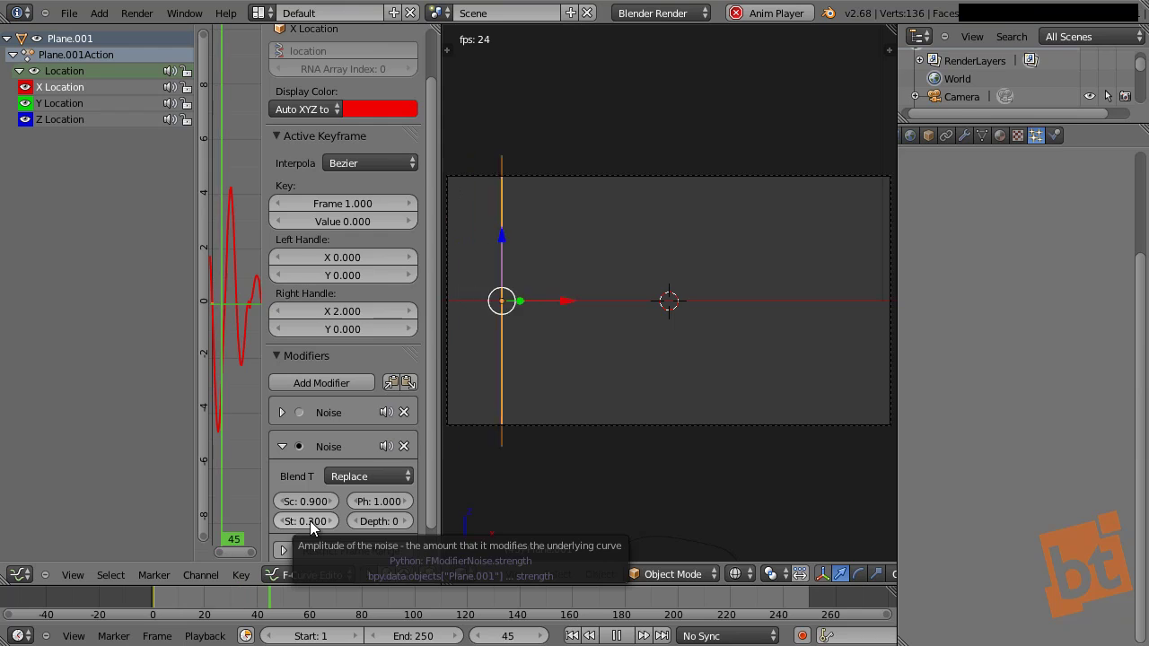
left_click_drag(310, 521, 305, 521)
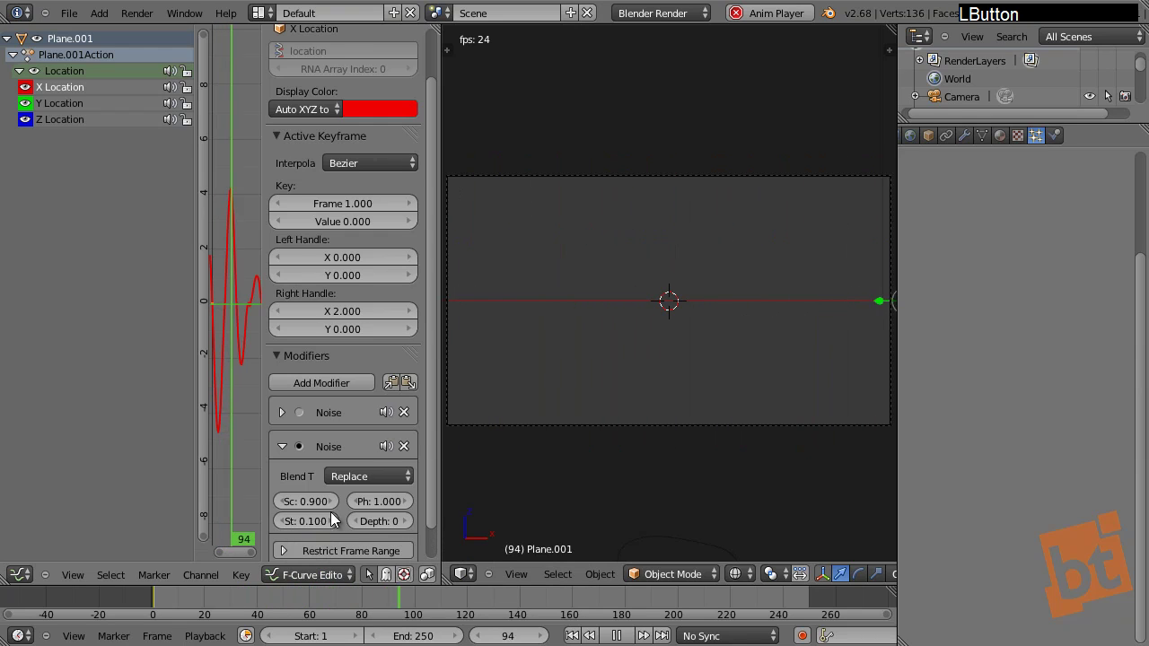
key("a")
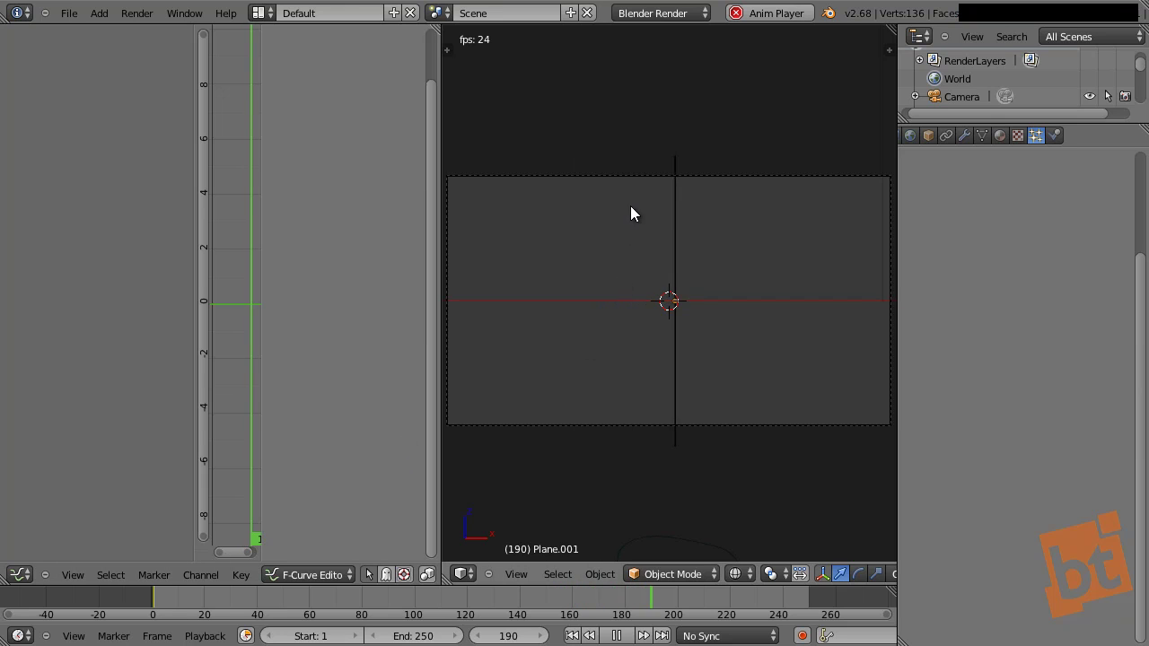
right_click(727, 215)
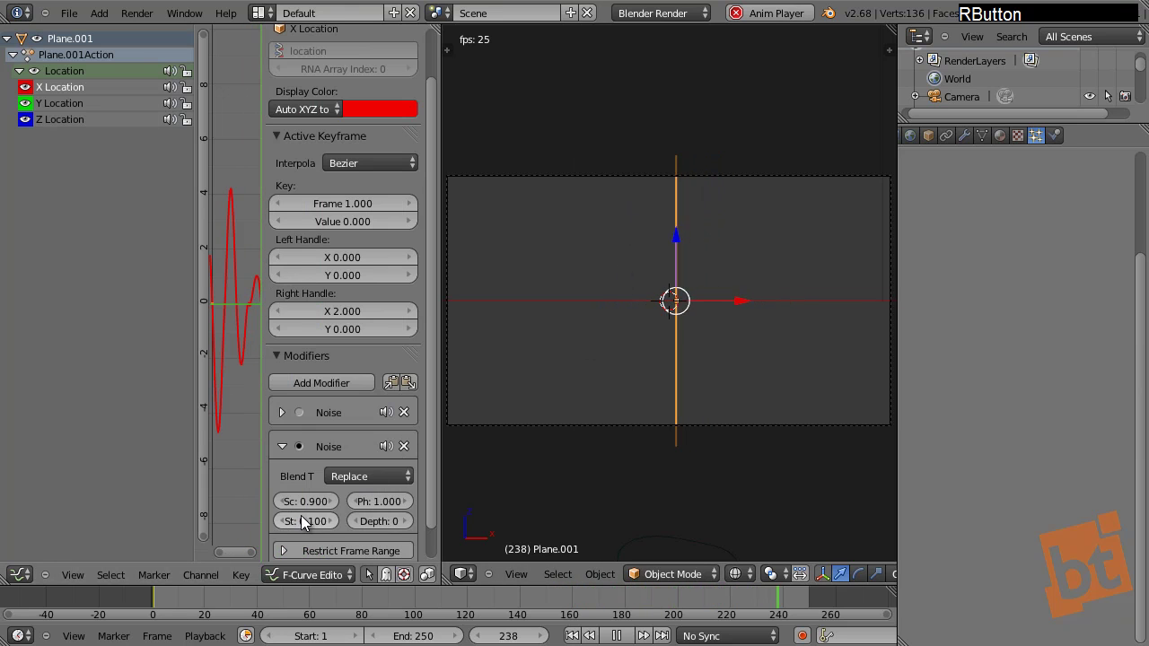
Step: Set the second Noise modifier's scale to 2.9 and strength to 0.3, preview the strip deselected and stop playback
left_click_drag(307, 502, 306, 502)
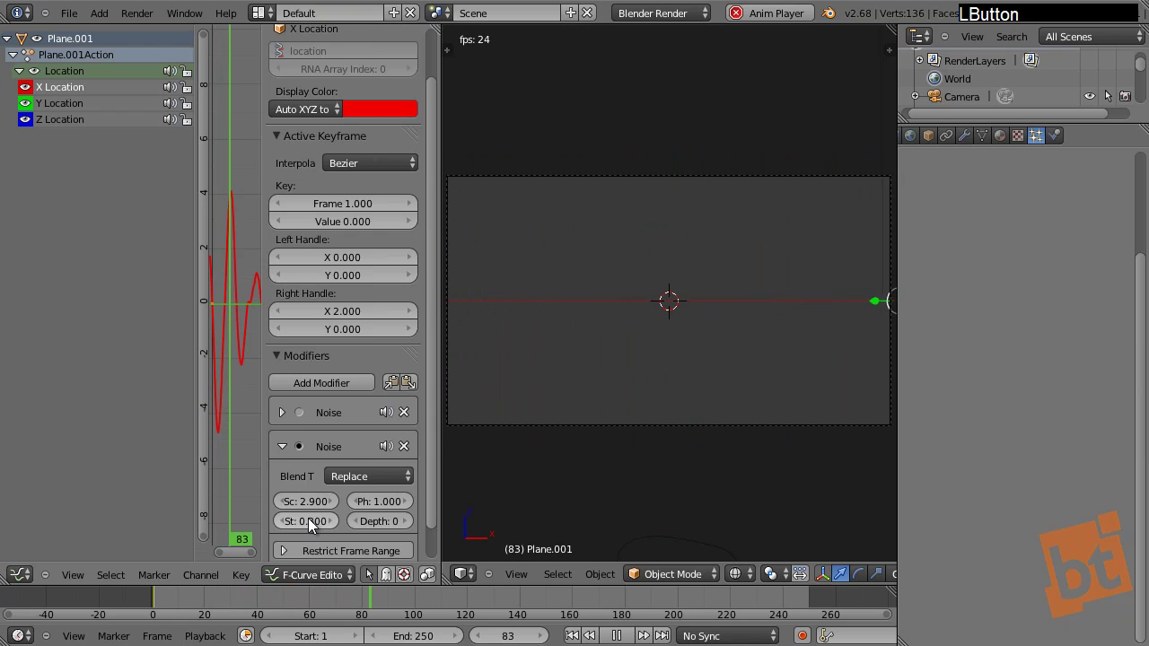
key("a")
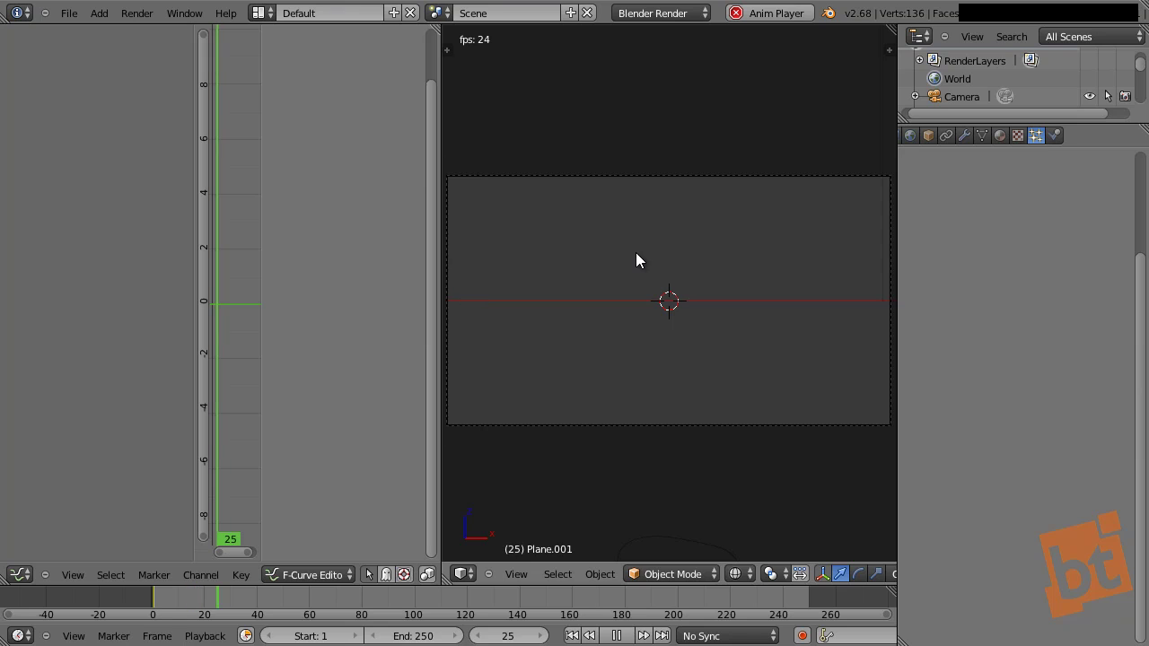
key("Escape")
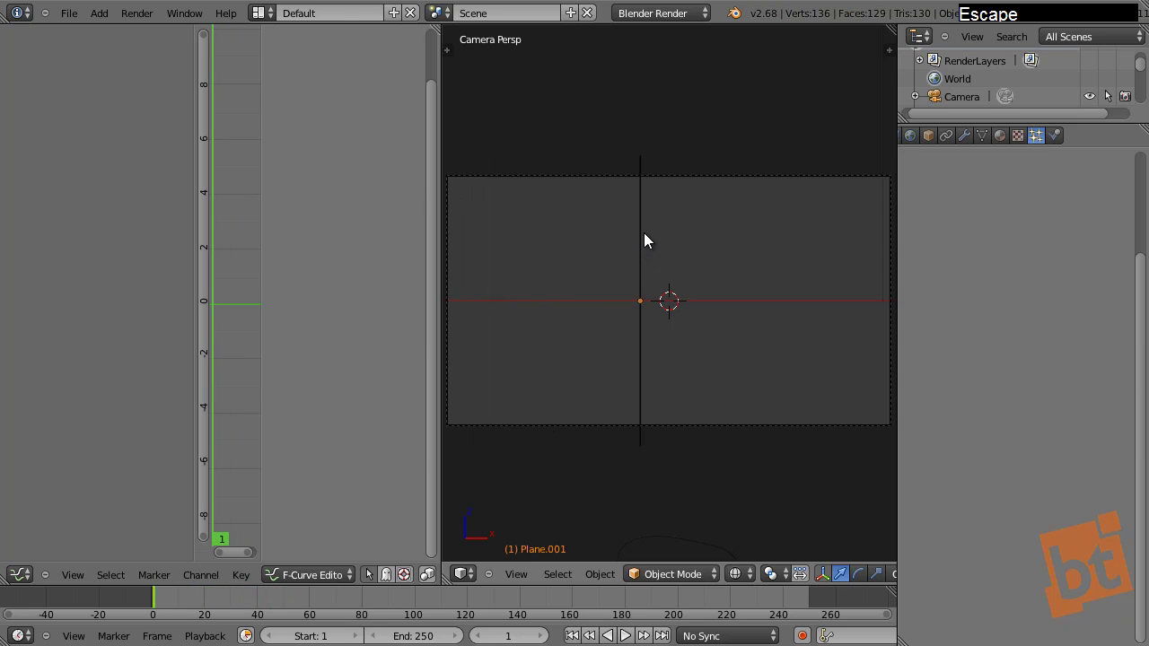
Step: Duplicate the thin strip and move the copy along the positive X axis
right_click(641, 225)
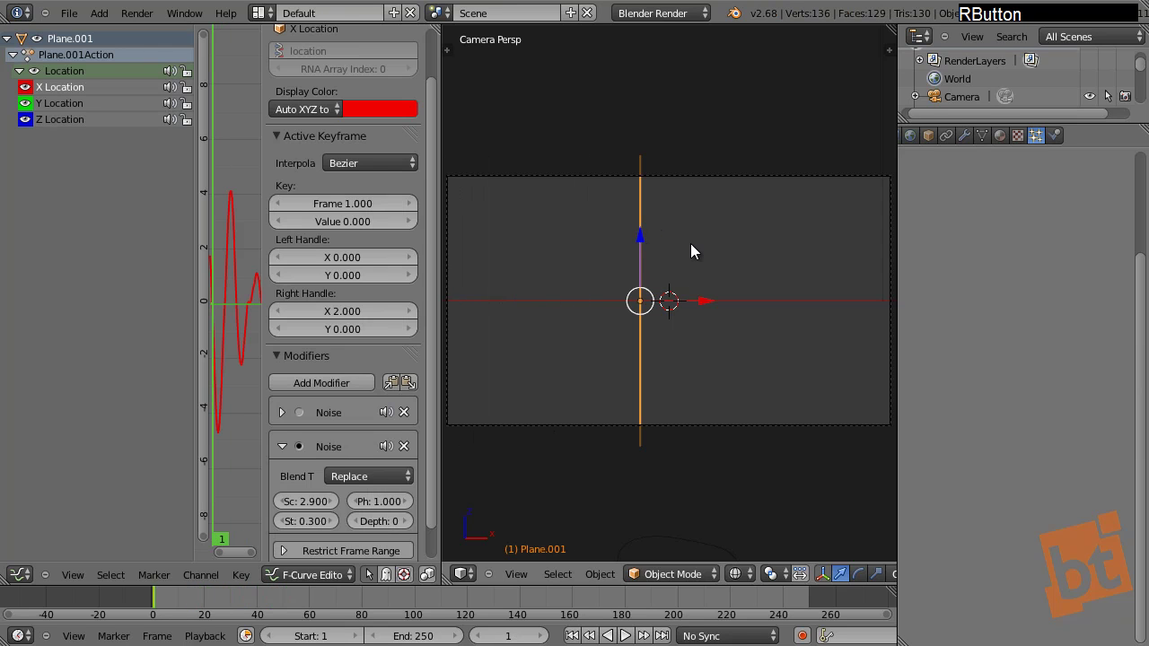
key("shift+d")
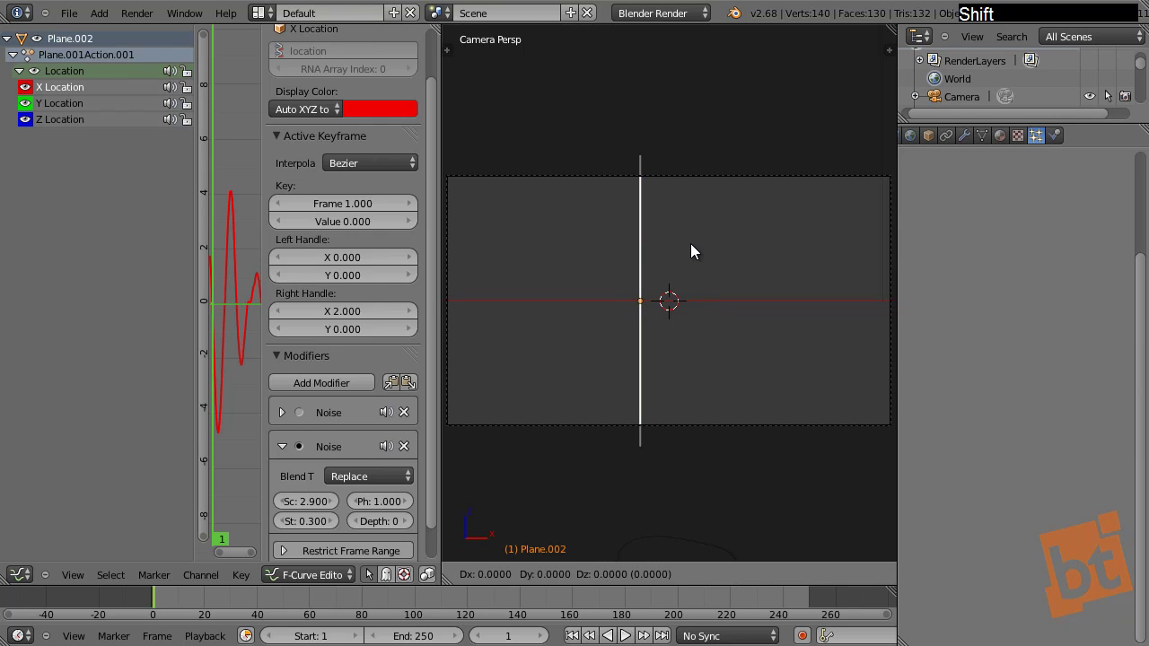
key("x")
left_click(819, 250)
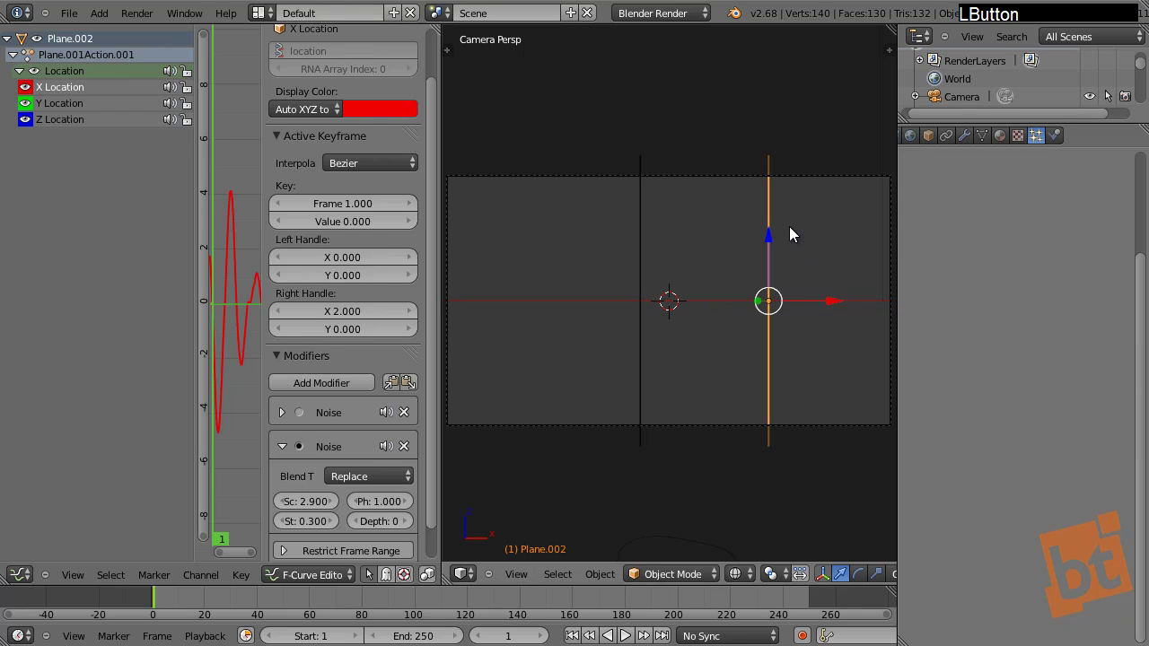
Step: Play the animation with everything deselected to check the motion of the two strips, and stop it
key("alt+a")
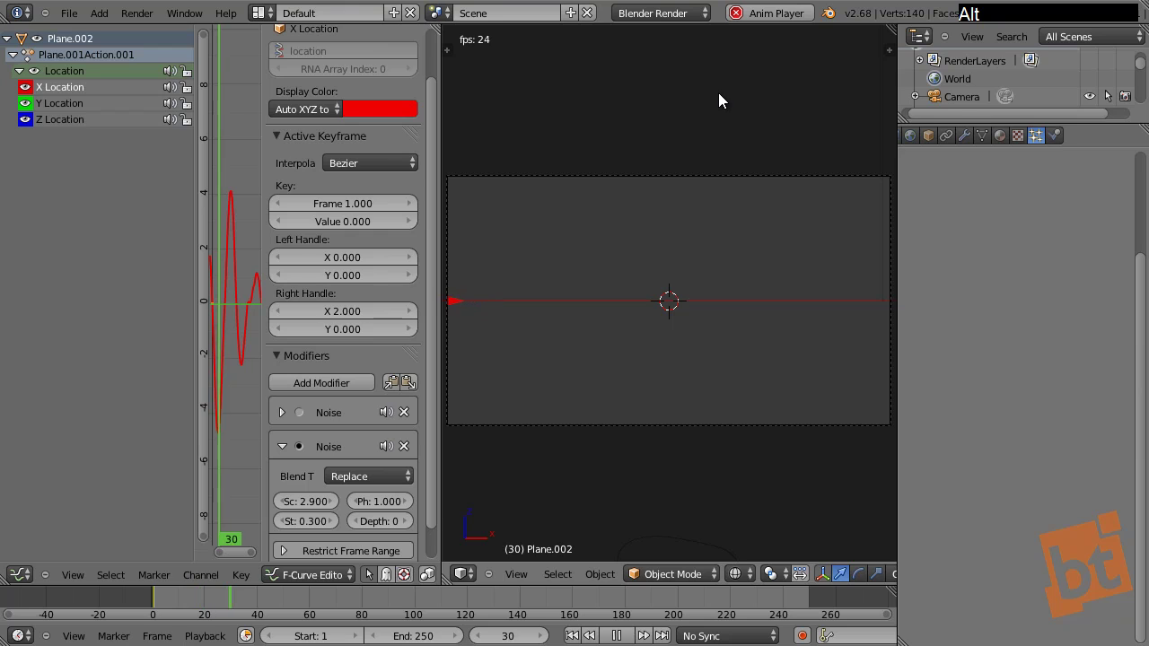
key("a")
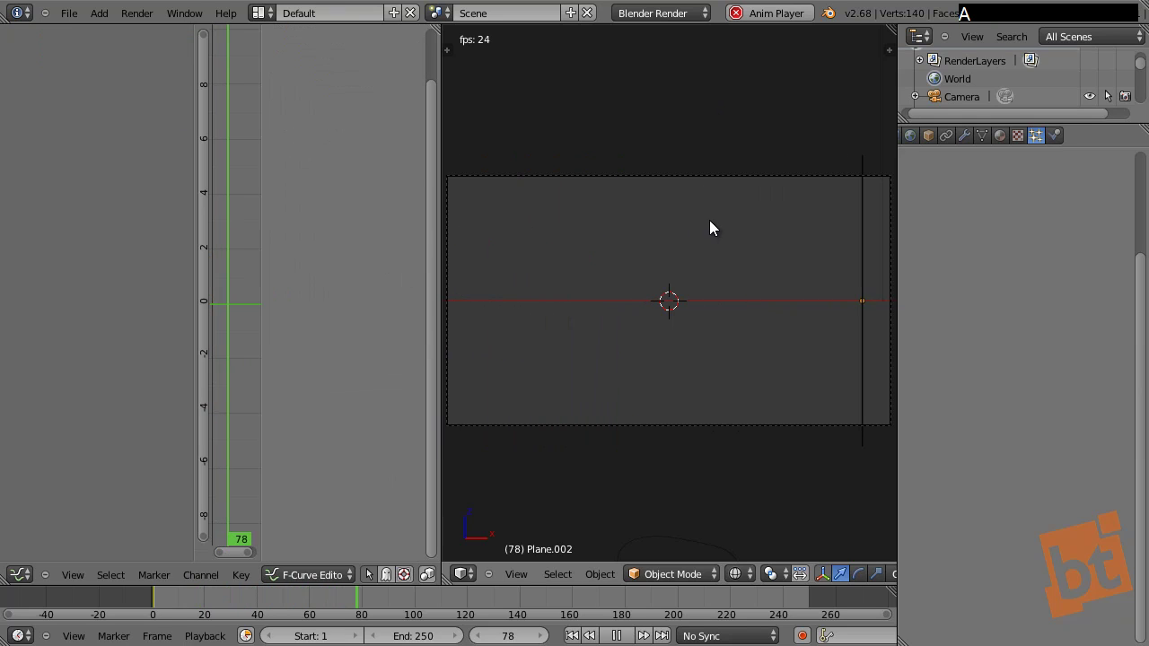
key("Escape")
Step: Select one of the strips, widen the curve display area and enable the Only Selected Curve Keyframes option
right_click(645, 236)
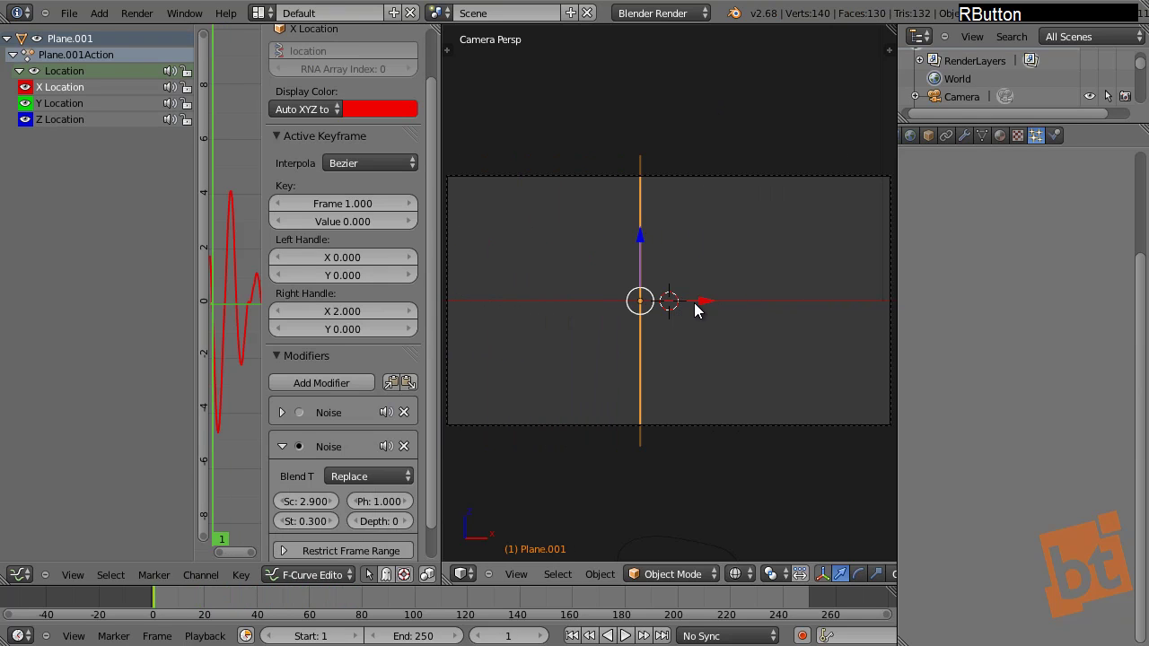
mouse_move(694, 302)
left_mouse_down()
mouse_move(750, 302)
mouse_move(723, 313)
mouse_move(696, 301)
left_mouse_up()
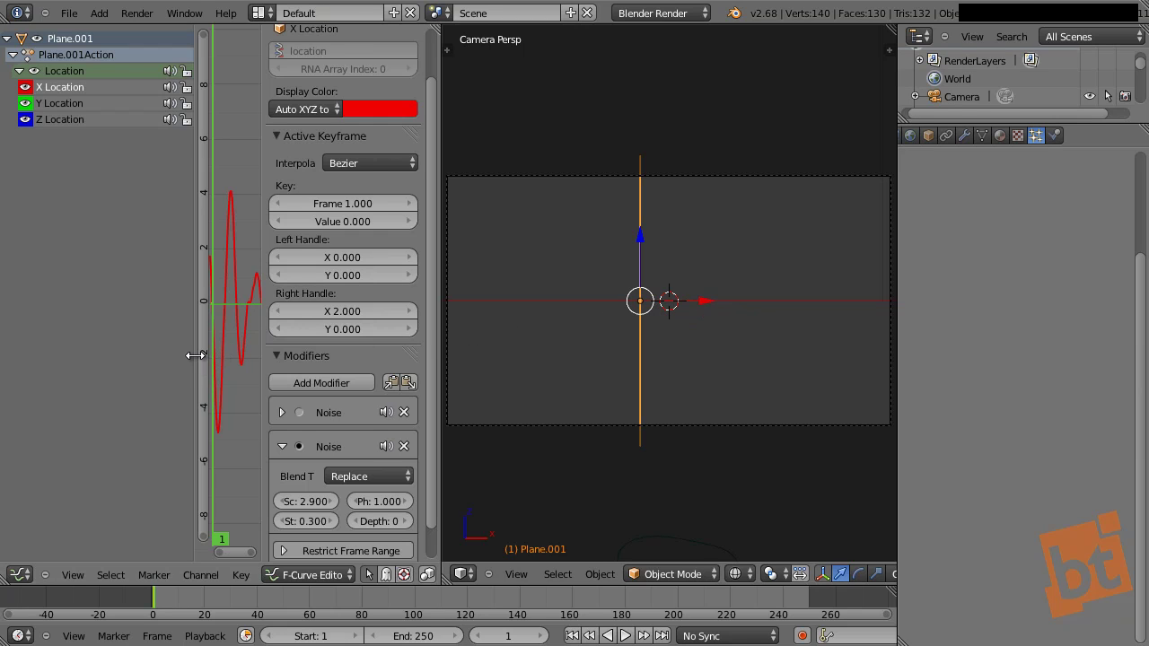
left_click_drag(197, 355, 122, 356)
middle_click_drag(170, 356, 205, 360)
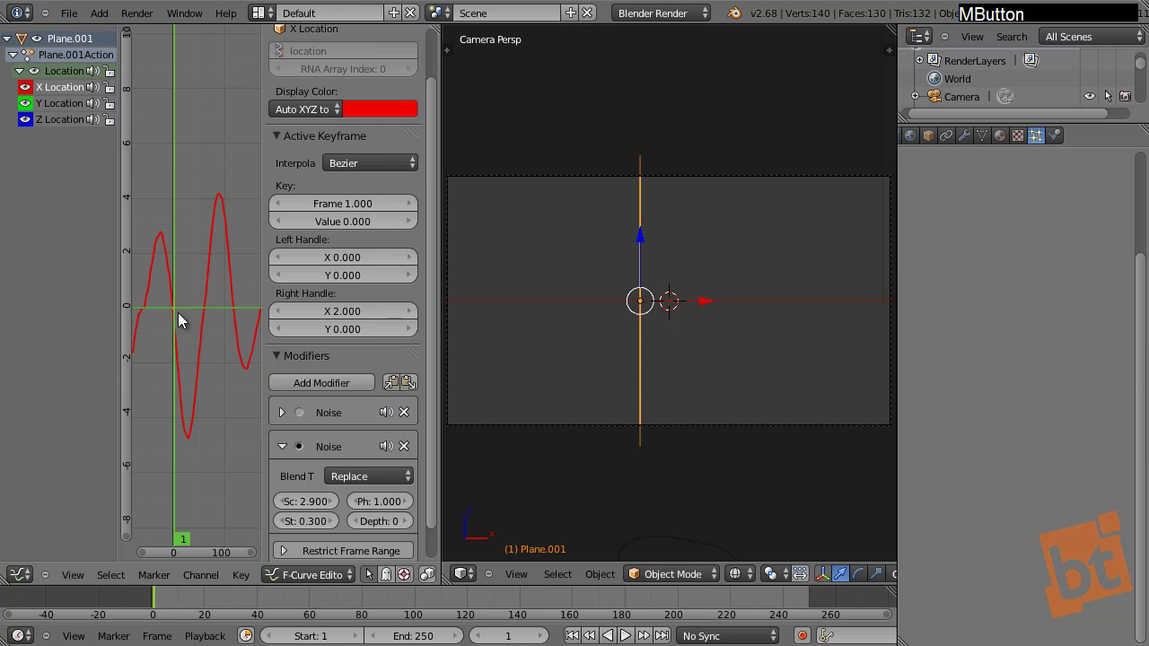
left_click(73, 574)
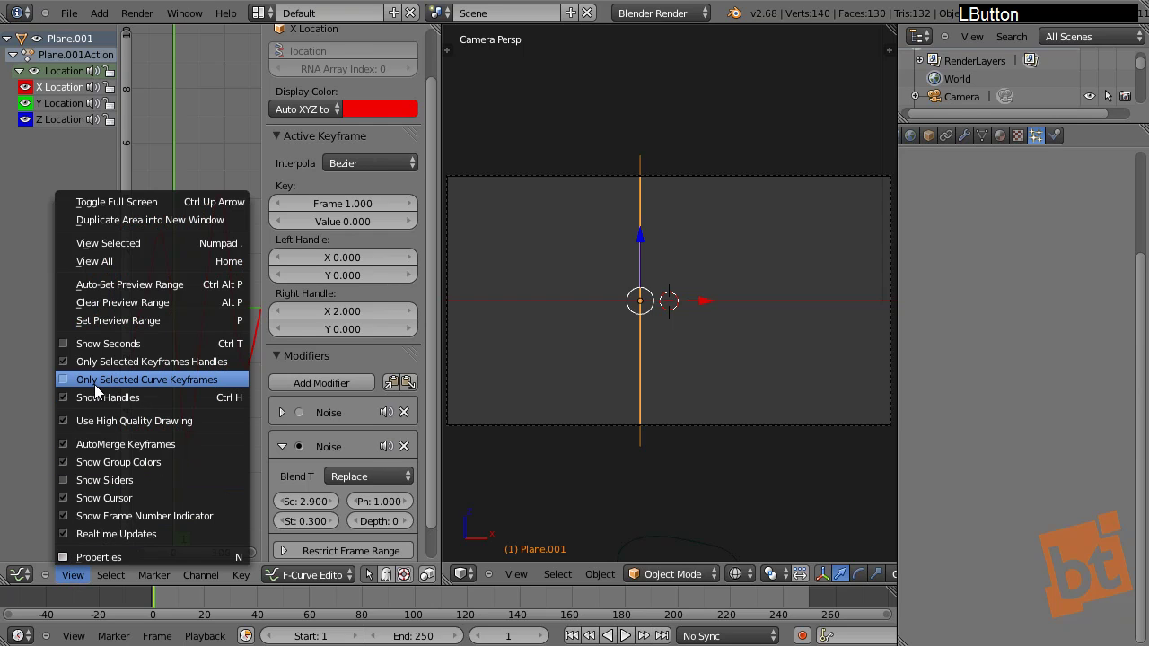
left_click(139, 380)
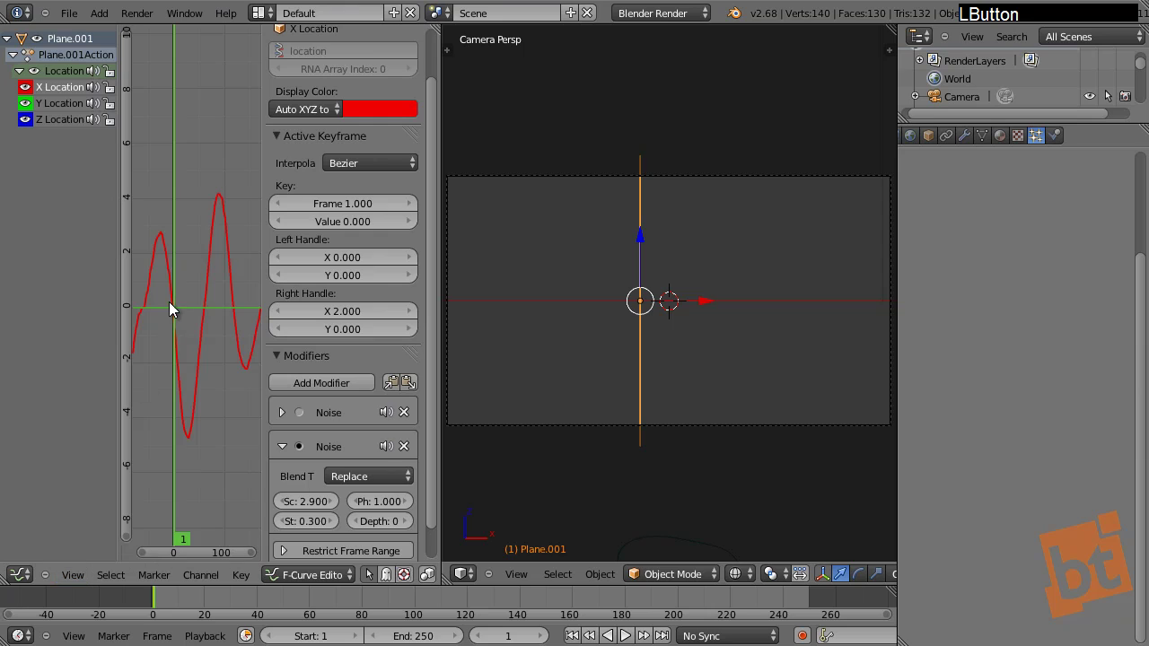
Step: Move the X Location curve's frame 1 keyframe down along the value axis to about -2.129
right_click(213, 302)
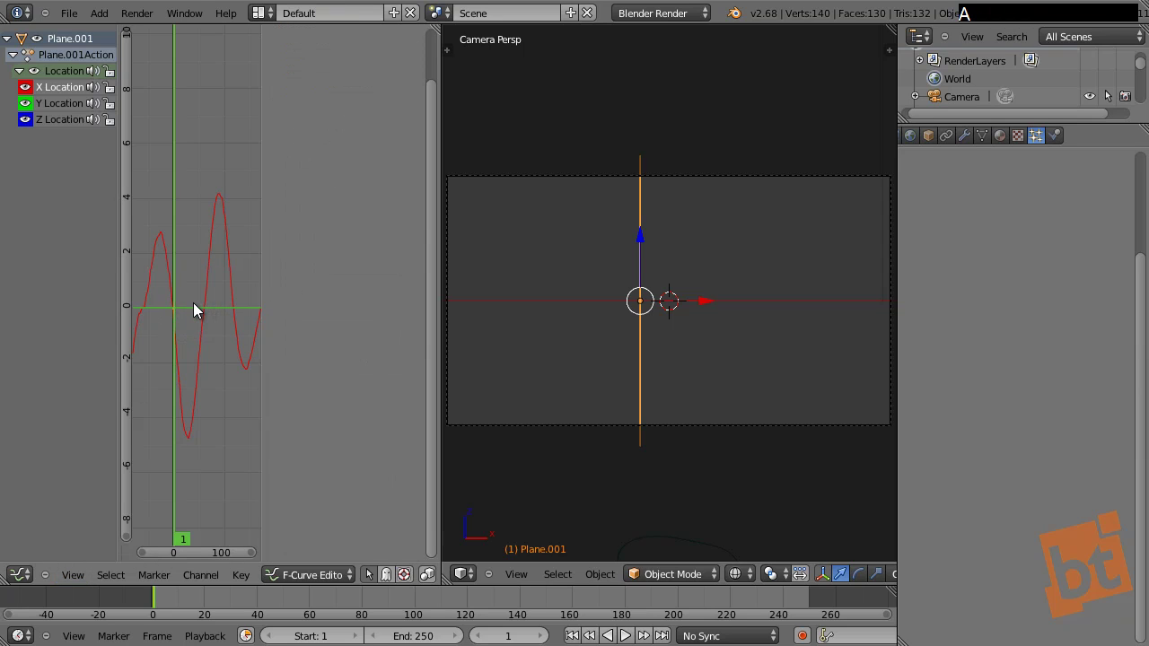
key("g")
key("y")
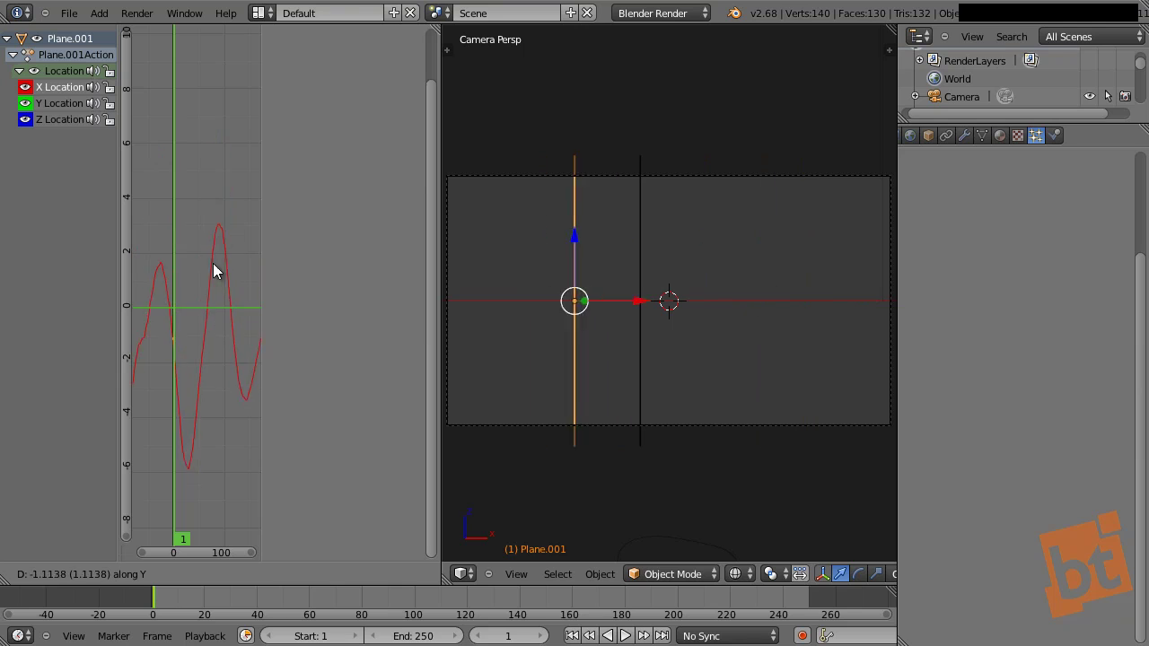
left_click(215, 361)
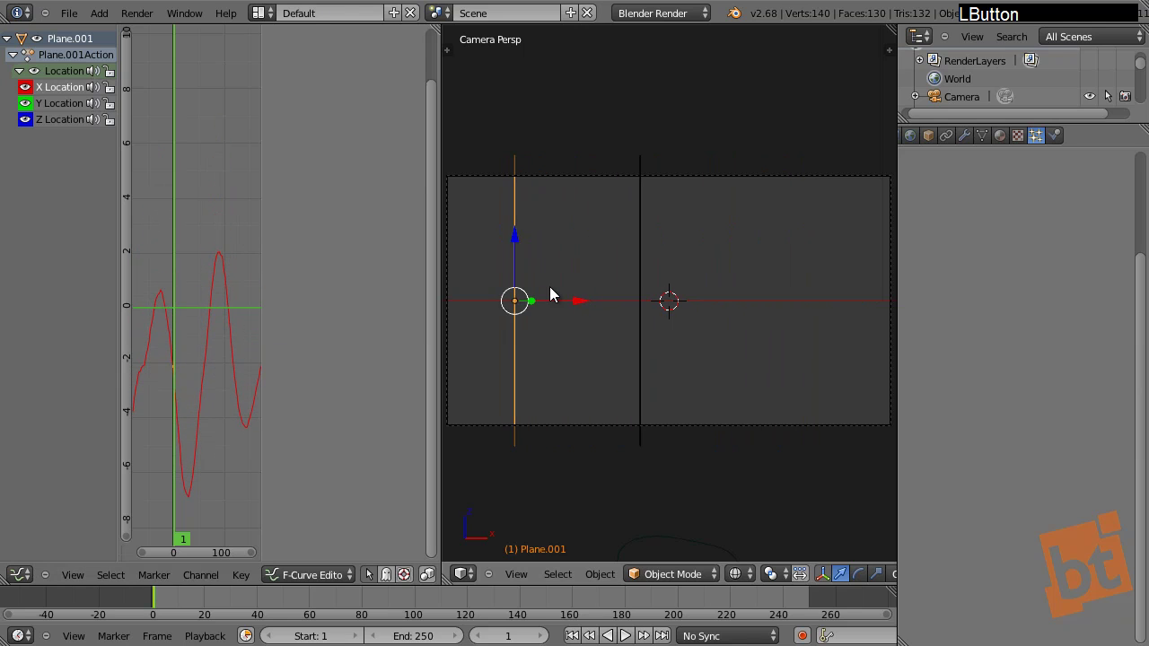
Step: Play the animation, expand the X Location curve's first Noise modifier and switch the active modifier to it and back to the second
key("alt+a")
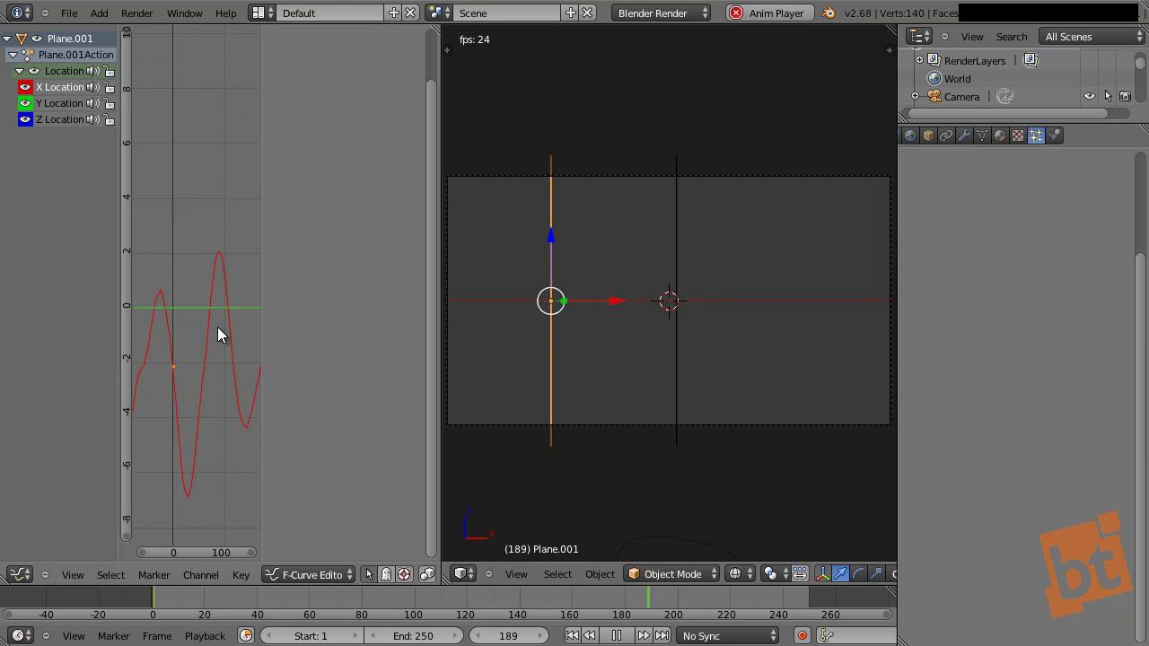
right_click(175, 362)
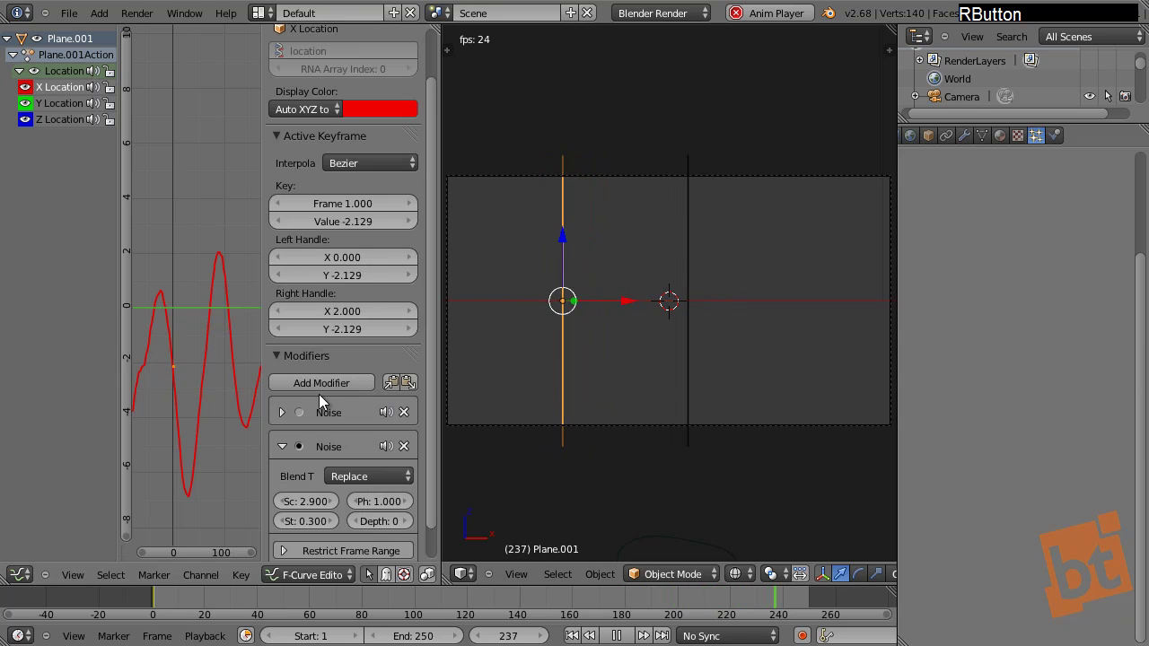
middle_click_drag(318, 394, 325, 323)
left_click(281, 378)
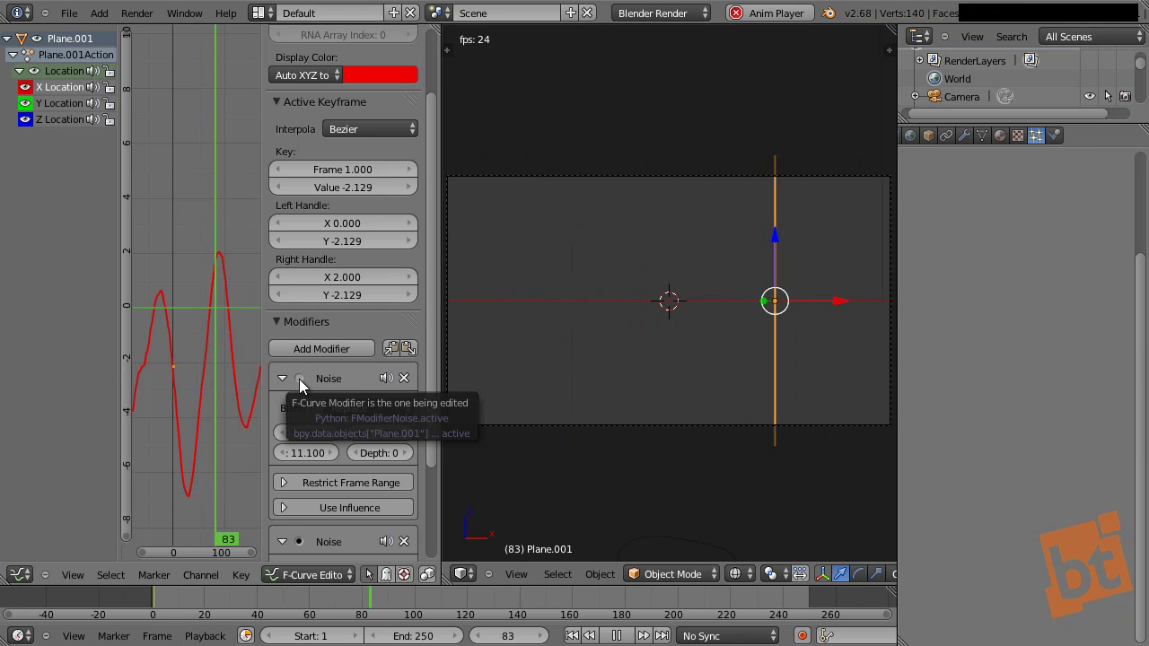
left_click(299, 378)
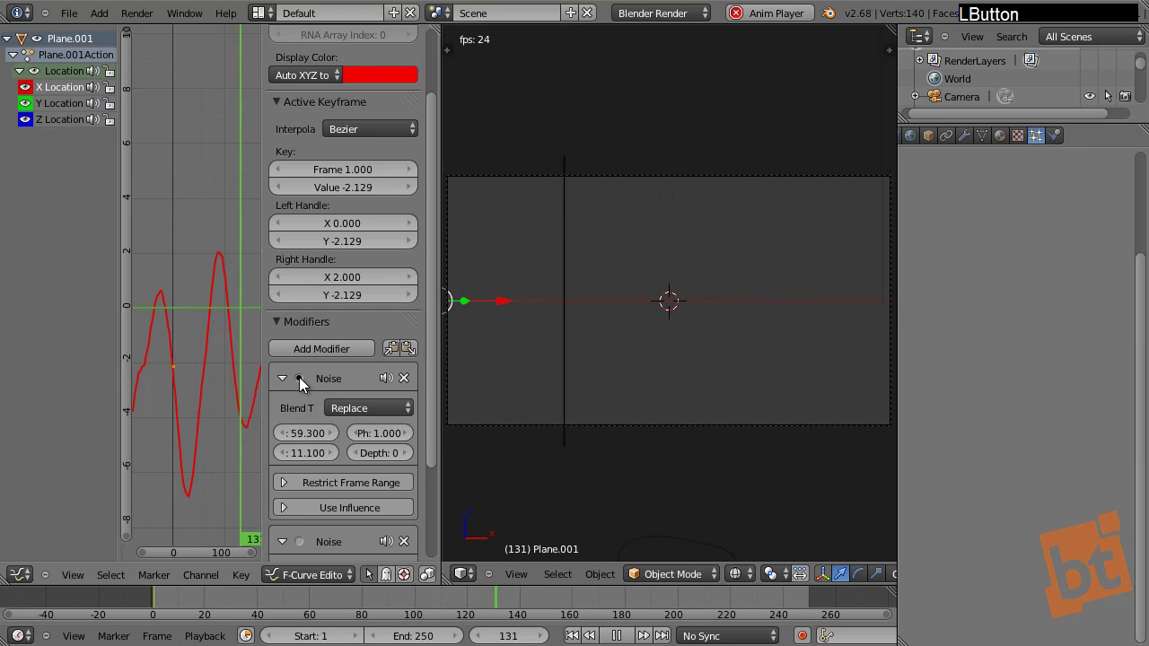
left_click(297, 542)
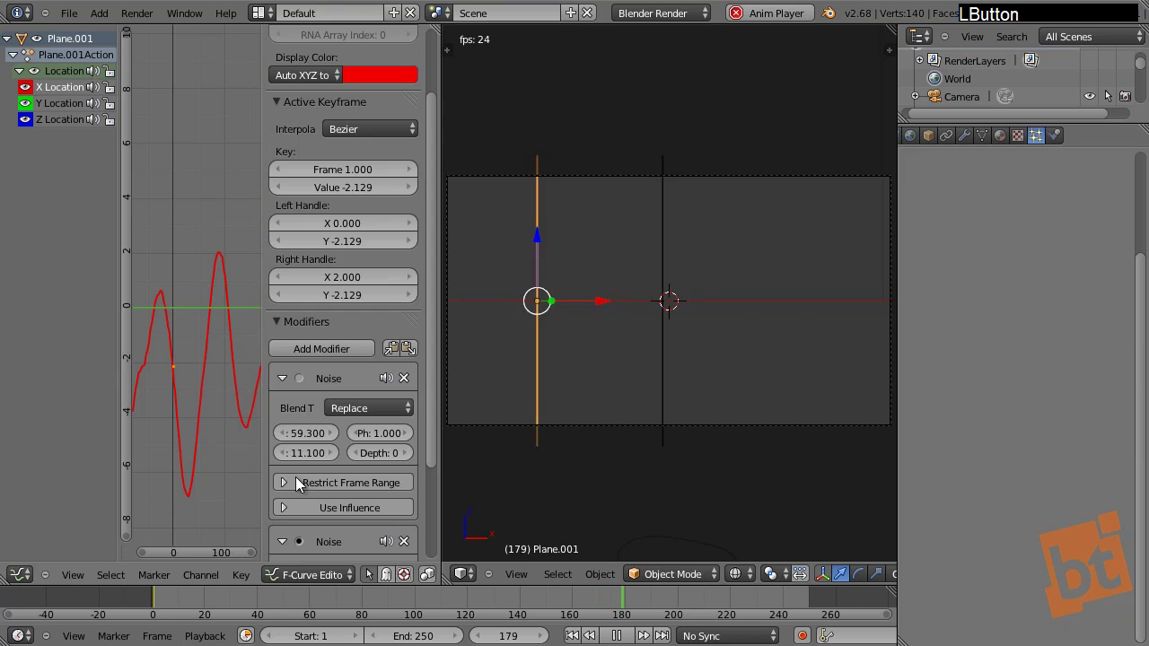
Step: Set the selected strip's X Location Noise phases to 74.2 for the first modifier and 36.2 for the second, then stop playback
middle_click_drag(295, 477, 303, 358)
left_click_drag(376, 337, 270, 371)
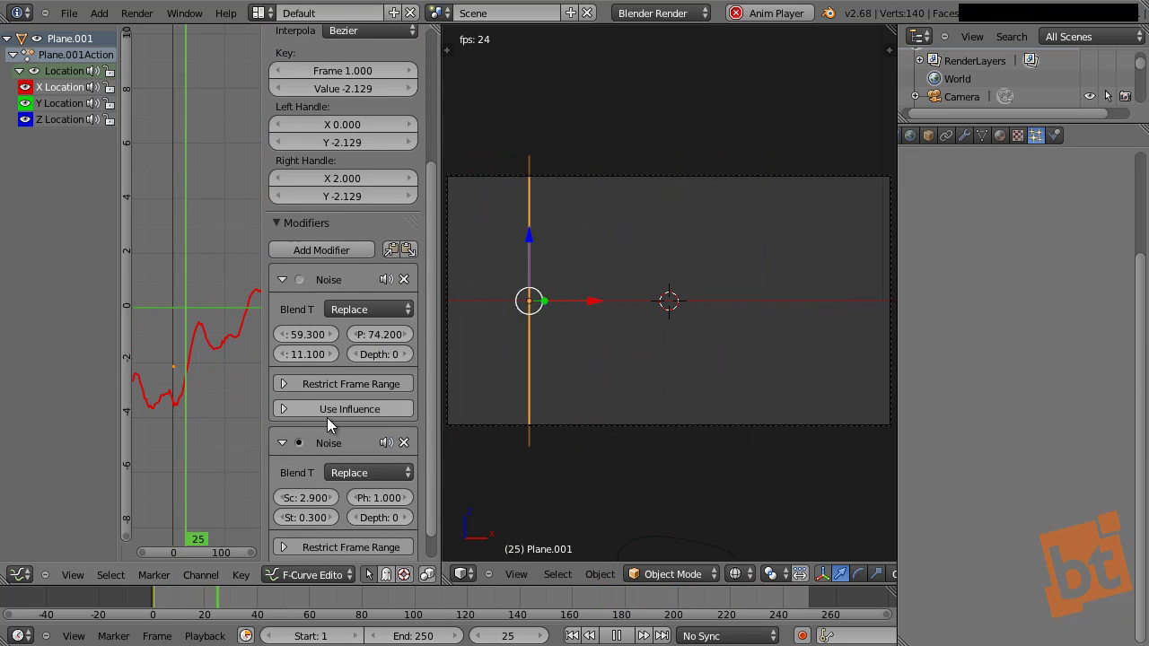
middle_click_drag(328, 312, 331, 281)
mouse_move(385, 469)
left_mouse_down()
mouse_move(579, 482)
mouse_move(384, 469)
left_mouse_up()
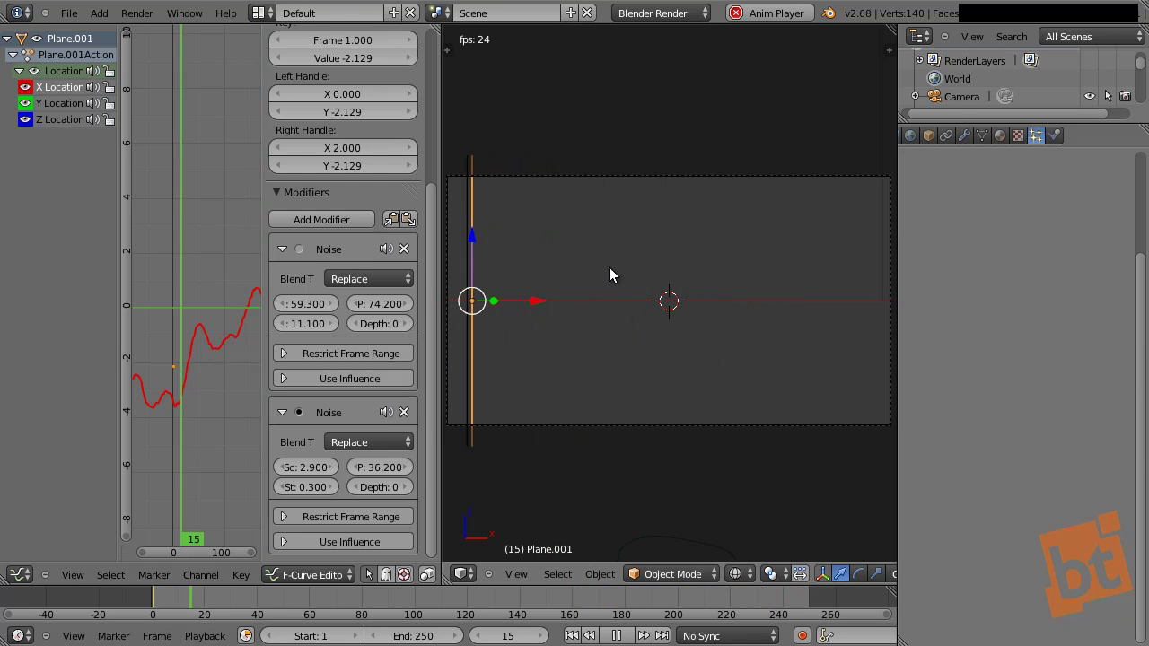
middle_click_drag(642, 282, 634, 316, "shift")
scroll(635, 316, "down", 2)
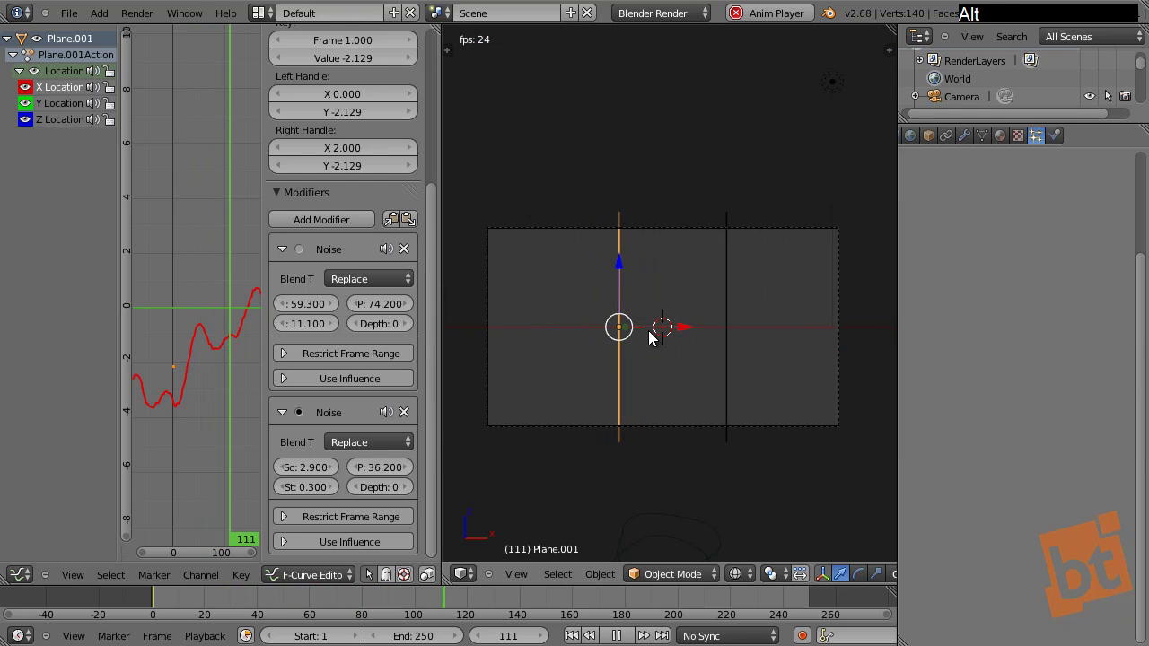
key("alt+a")
Step: Try to duplicate the selected strip directly in the camera view, then undo the duplication
scroll(633, 395, "up", 2)
middle_click_drag(631, 405, 697, 320, "shift")
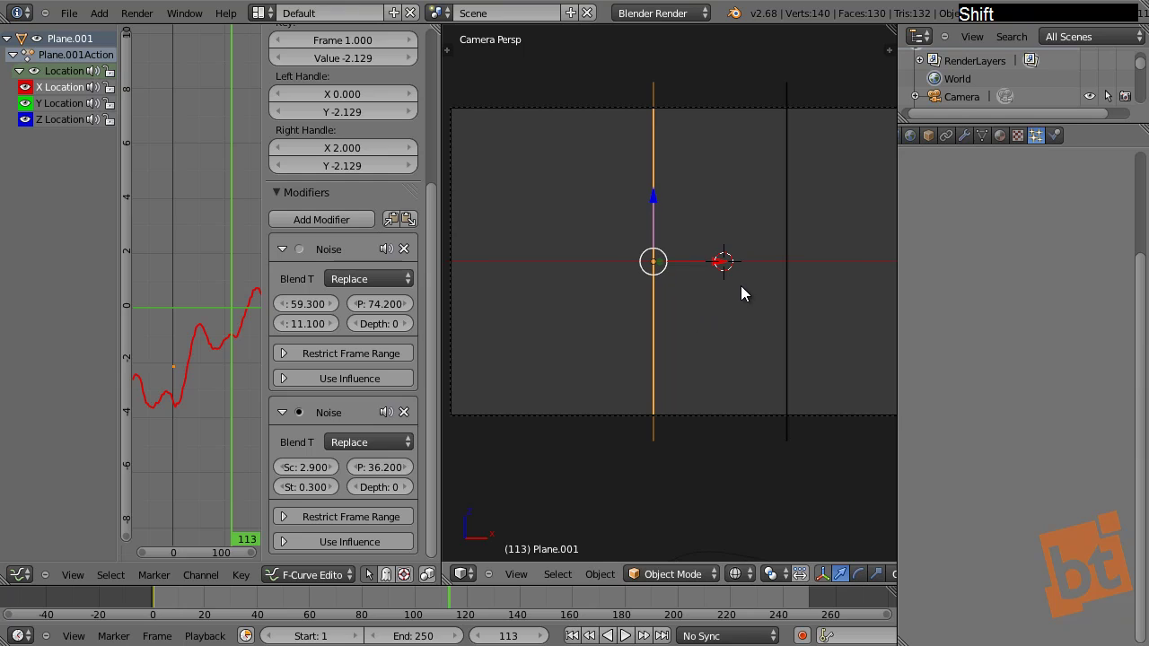
key("shift+d")
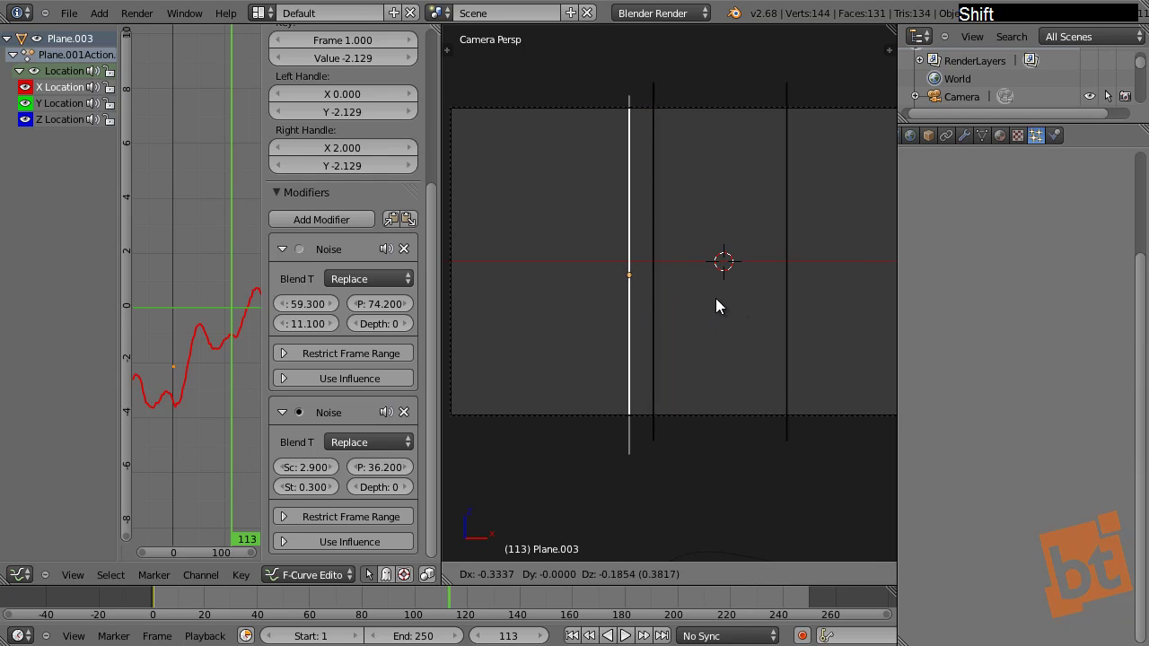
right_click(715, 297)
key("ctrl+z")
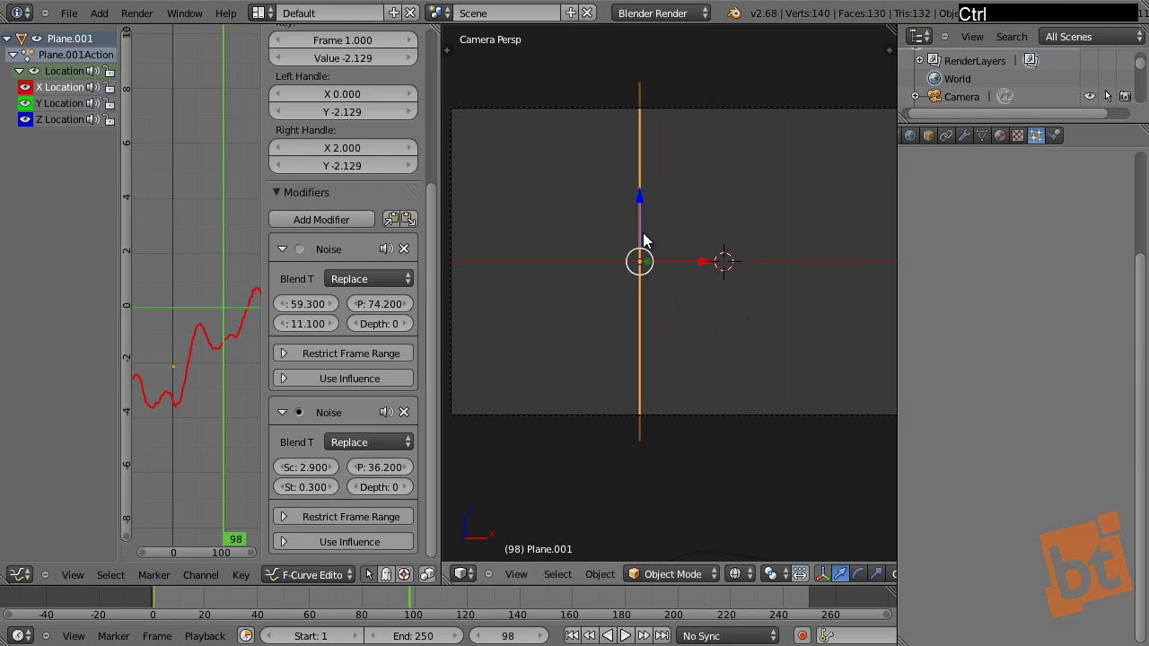
Step: Play the animation briefly to check the motion of the strips, and stop it
key("alt+a")
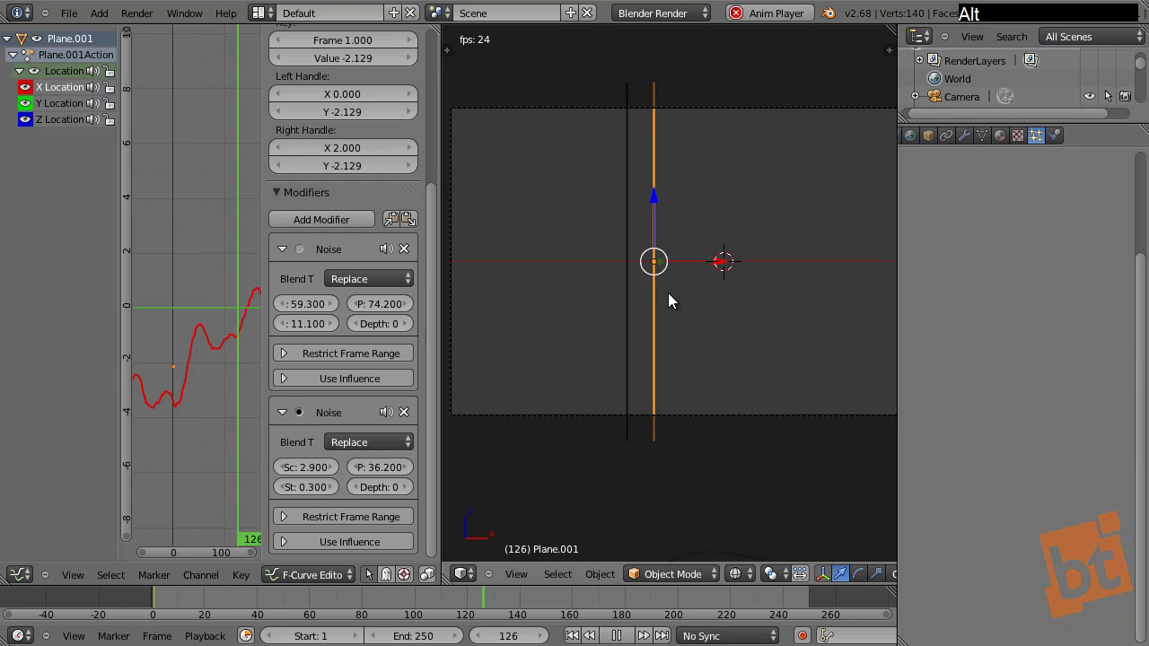
key("Escape")
scroll(671, 295, "down", 2)
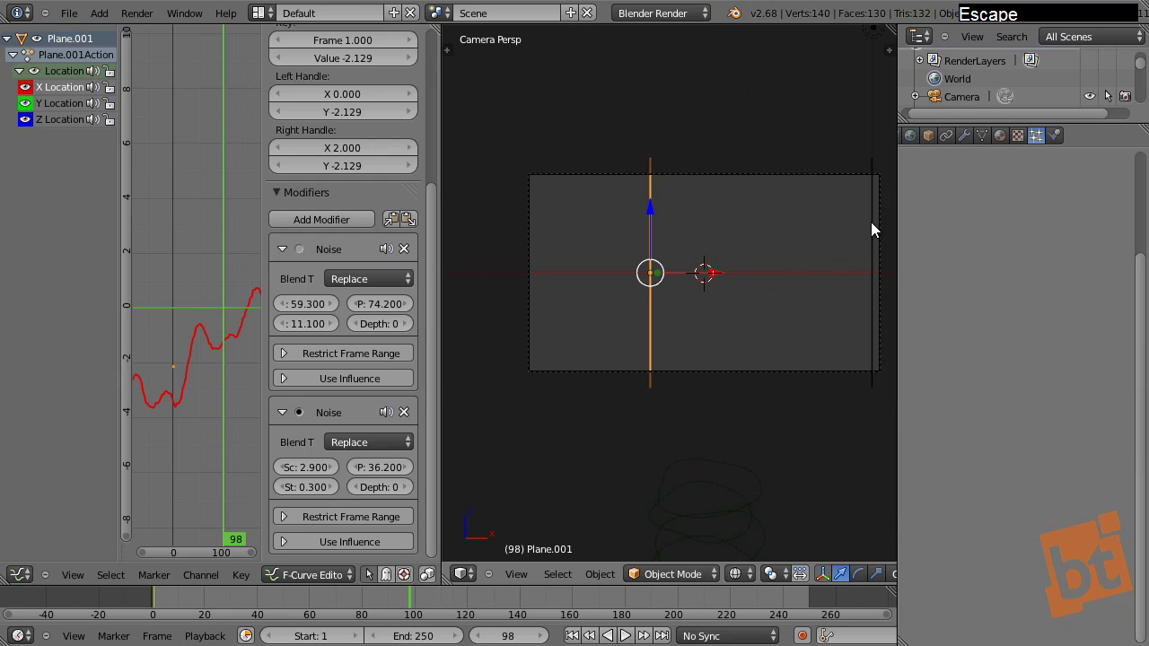
Step: Add an empty at the 3D cursor in the centre of the camera frame
key("shift+a")
mouse_move(765, 231)
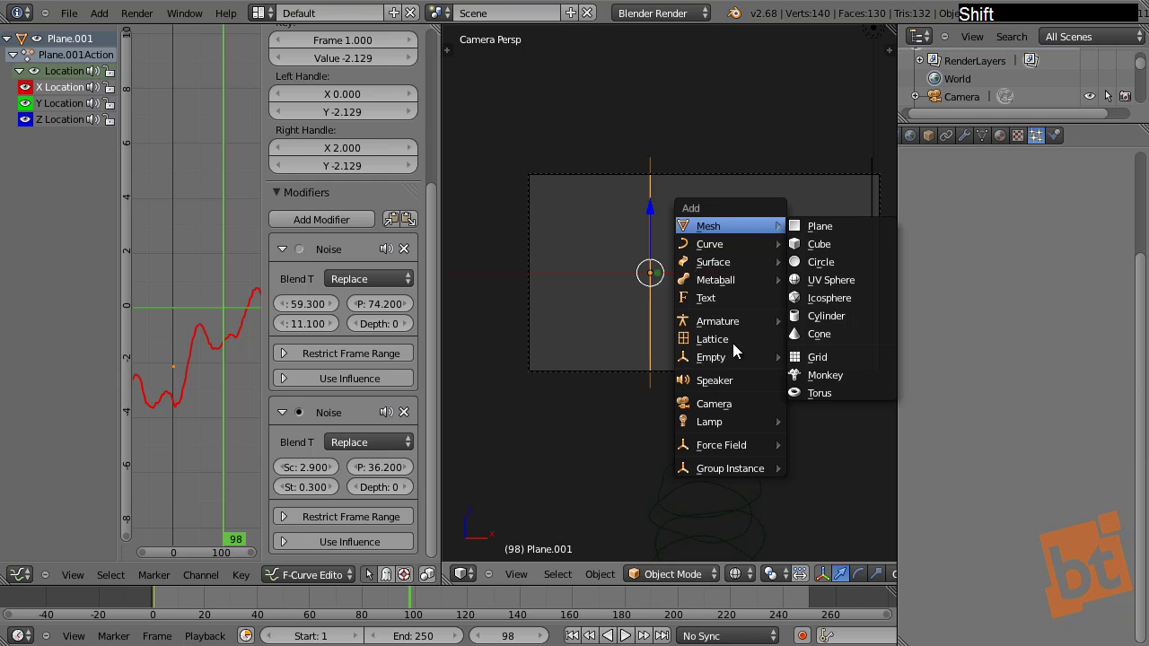
mouse_move(729, 354)
left_click(832, 354)
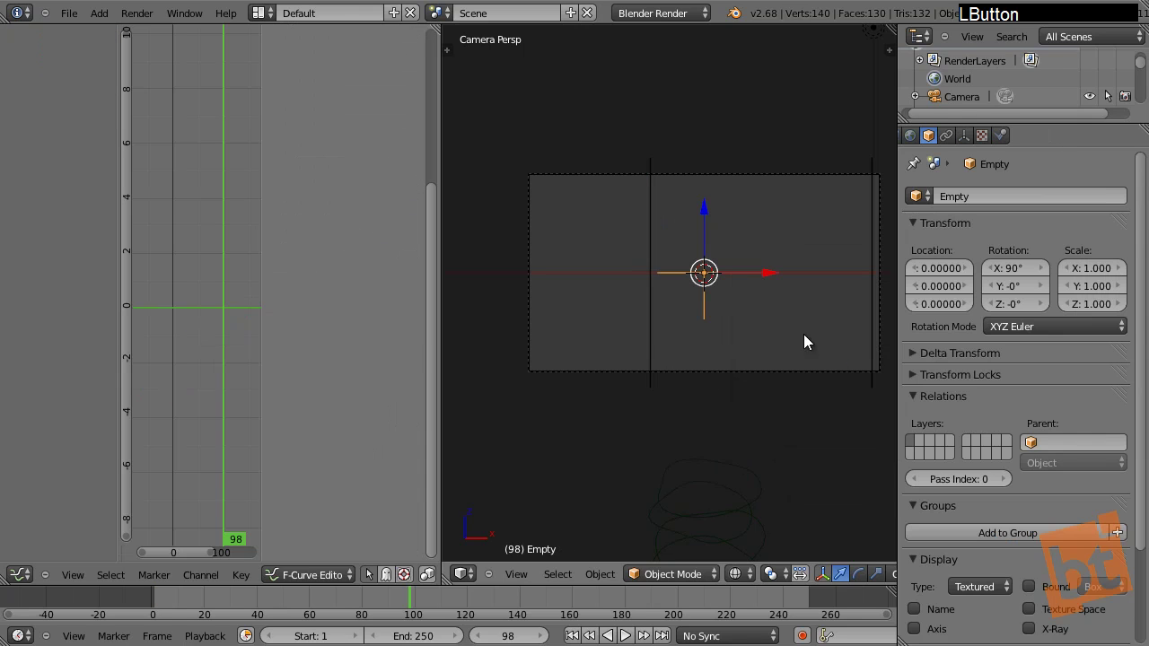
Step: Select the strip with the -2.129 keyframe together with the empty, and parent the strip to the empty as Object
middle_click_drag(803, 334, 621, 245, "shift")
right_click(642, 254)
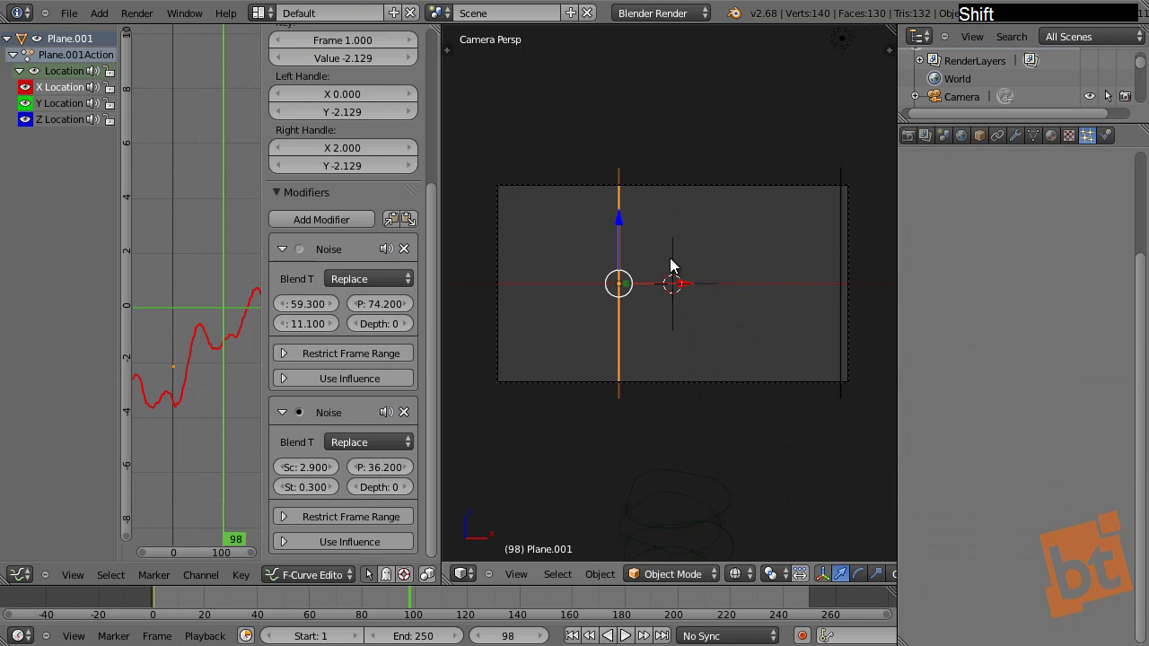
right_click(671, 267, "shift")
right_click(629, 239)
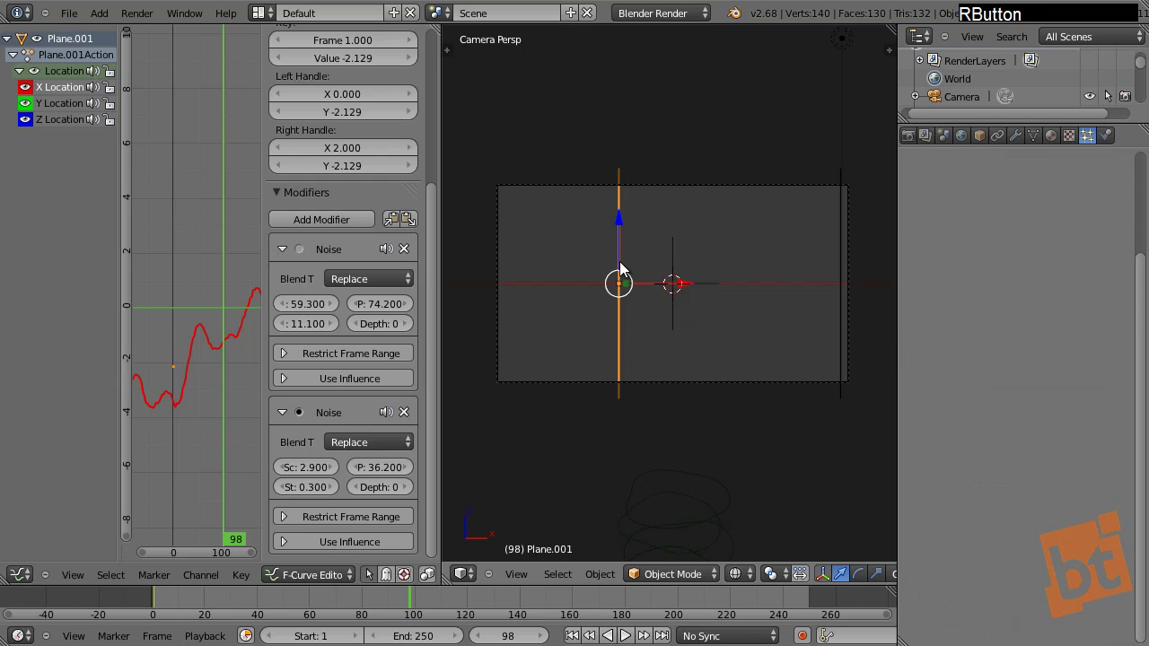
right_click(677, 257, "shift")
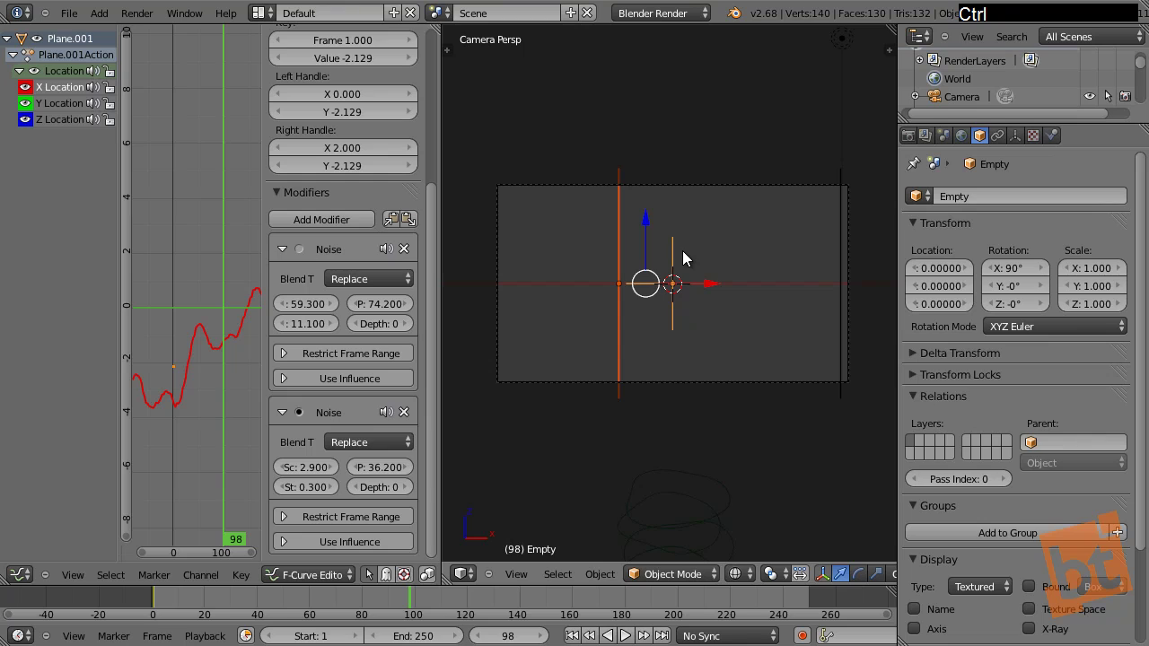
key("ctrl+p")
key("Return")
Step: Duplicate the empty with its parented strip and move the copies about 2.367 along the X axis
key("shift+d")
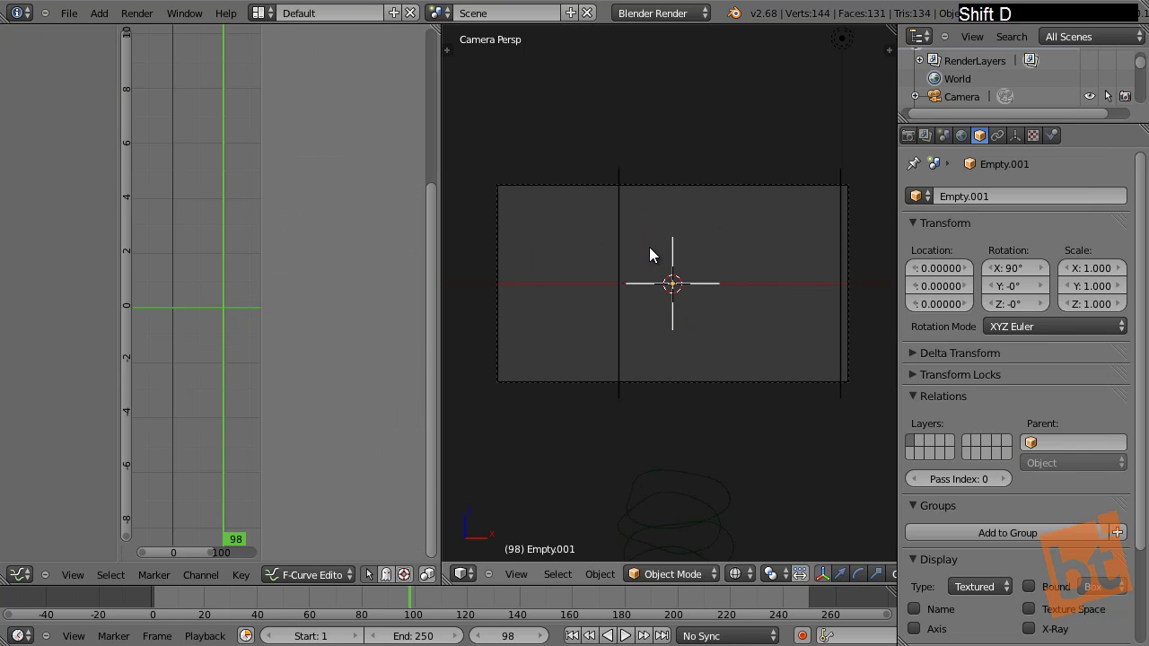
key("x")
left_click(760, 254)
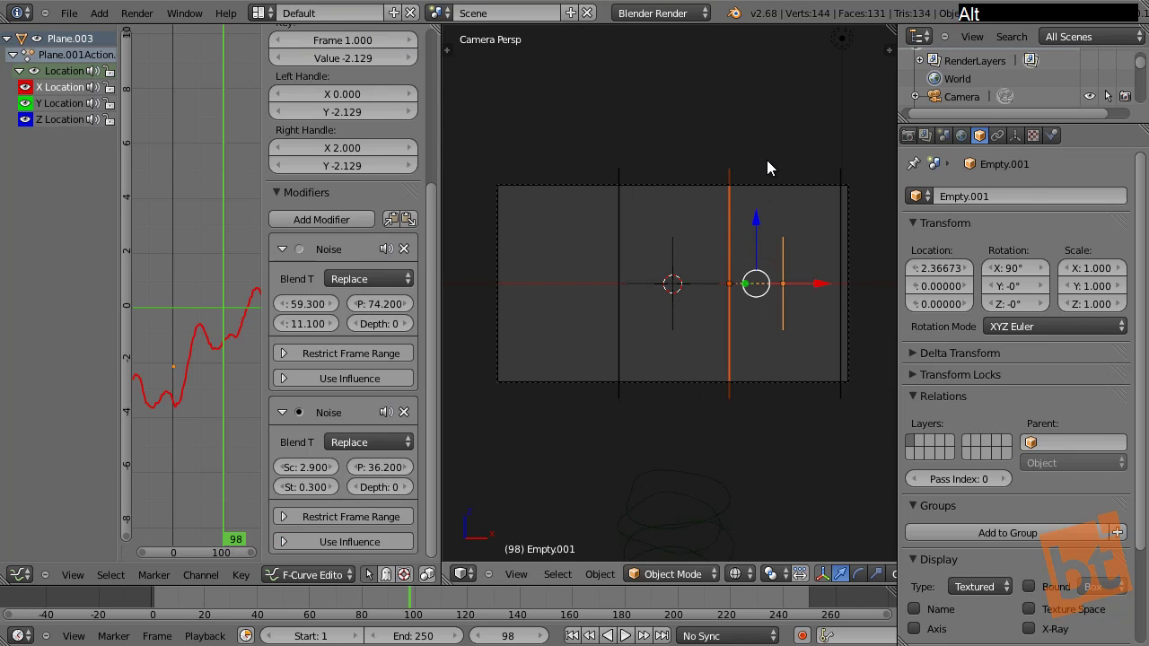
Step: During playback, move the duplicated empty along the X axis to about 2.463, and stop the animation
key("alt+a")
right_click(786, 260)
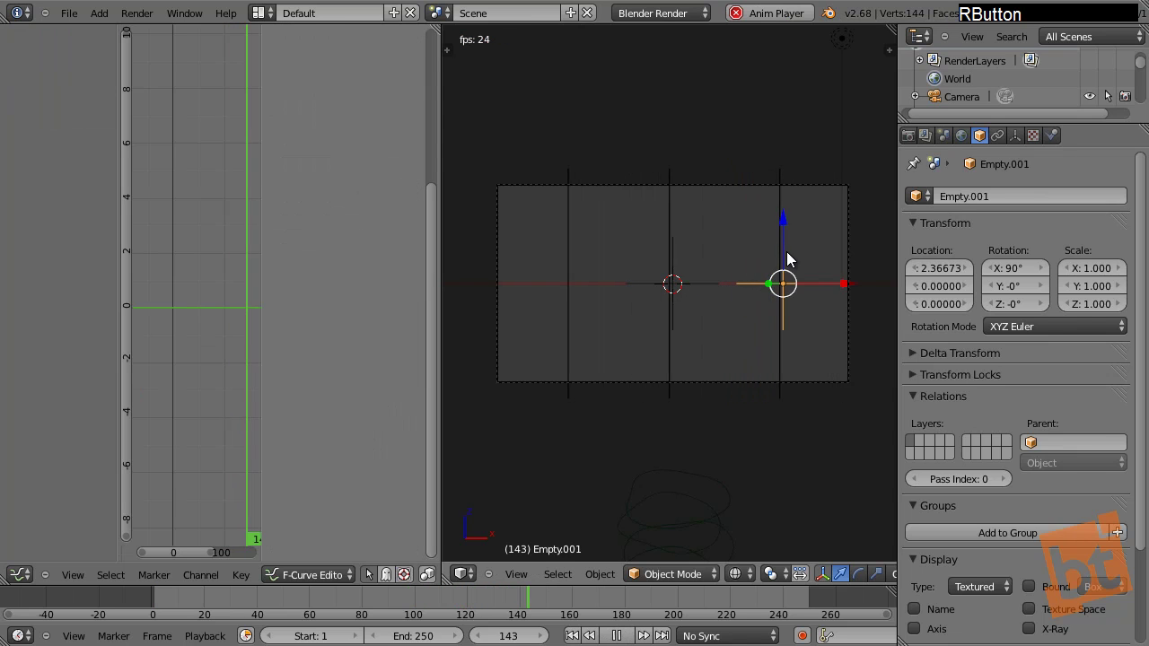
key("g")
key("x")
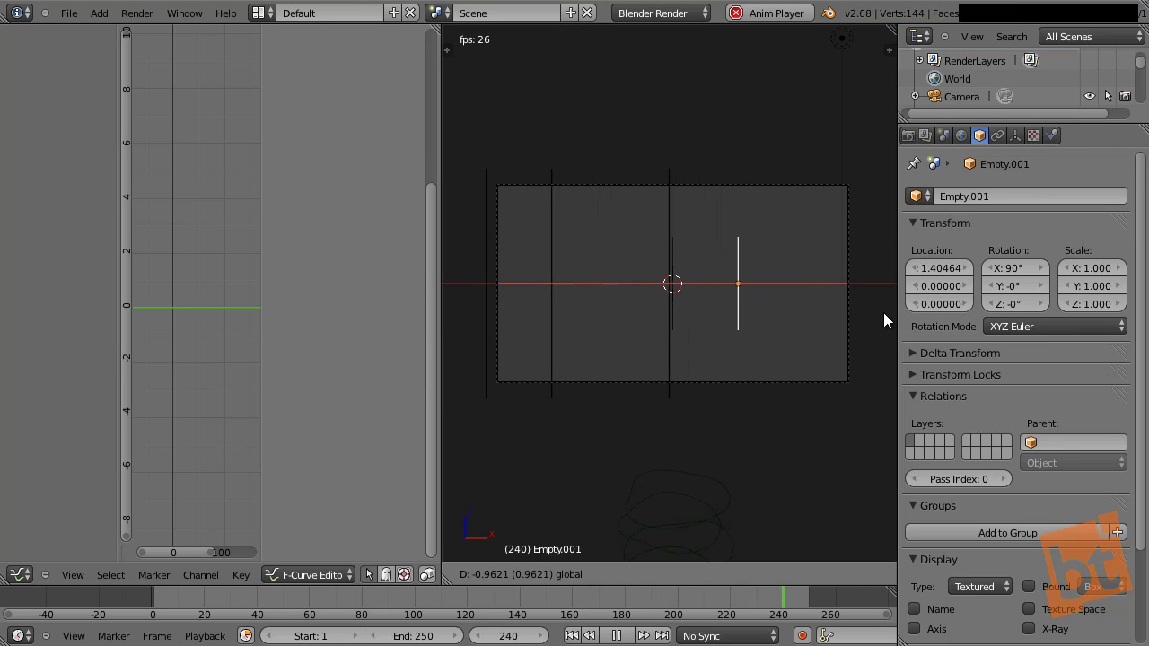
left_click(840, 318)
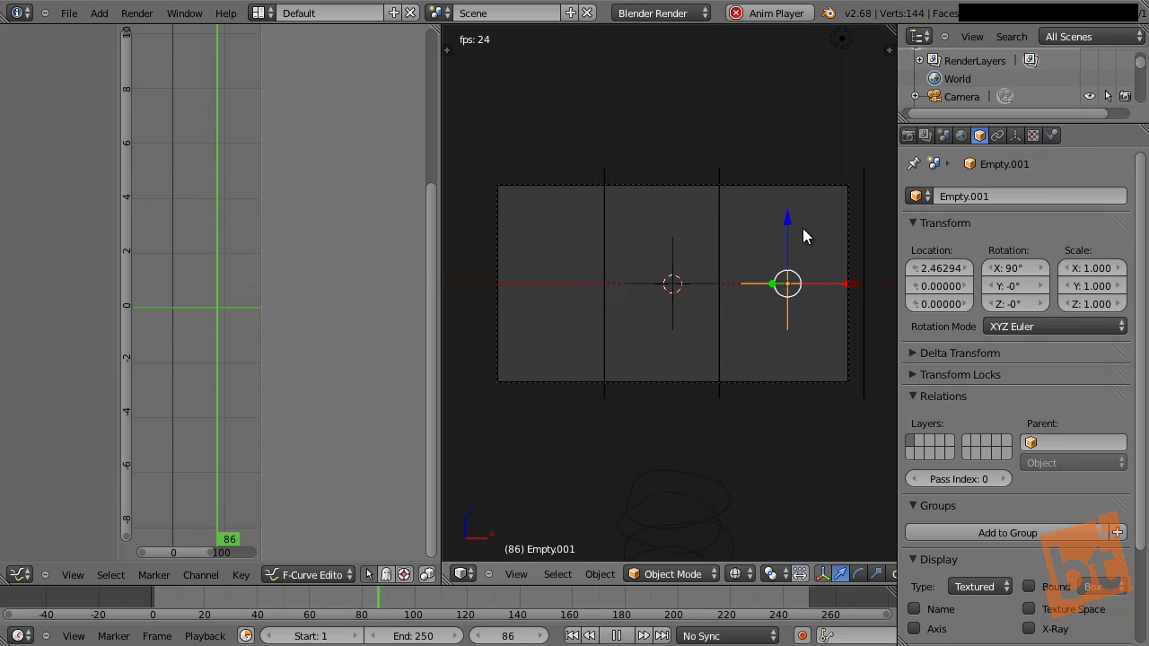
key("alt+a")
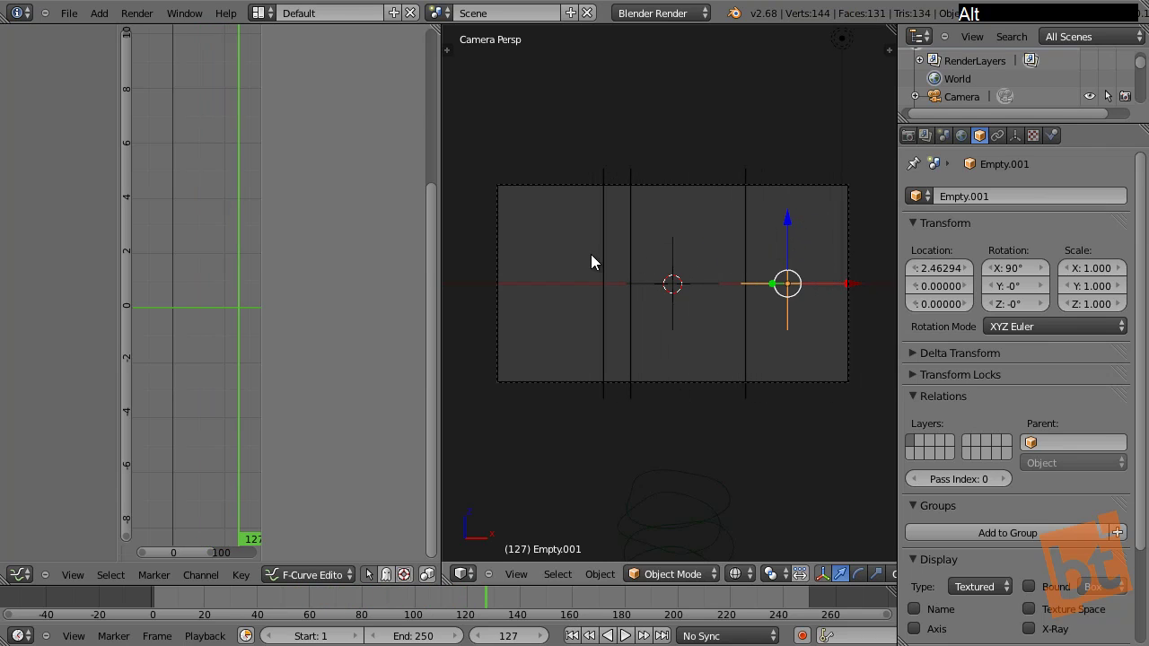
Step: Set Plane.002's X Location Noise phases to 88.8 for the first modifier and 55.8 for the second, and play the animation to check
right_click(595, 245)
left_click_drag(373, 337, 502, 341)
left_click(281, 250)
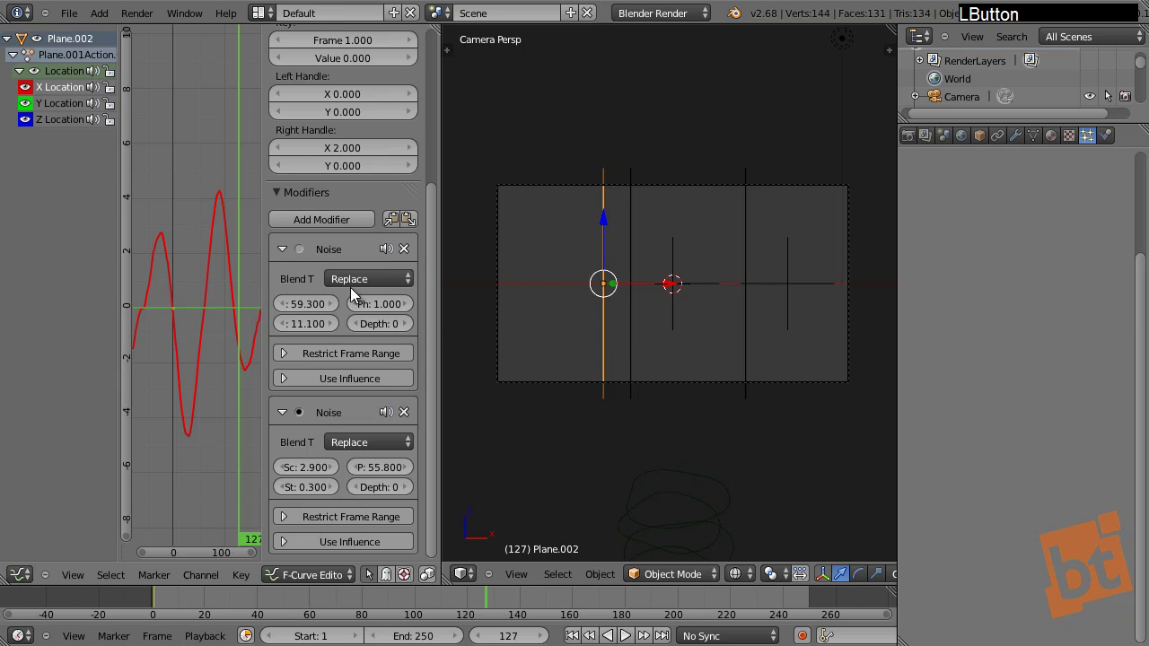
left_click_drag(394, 303, 626, 208)
key("alt+a")
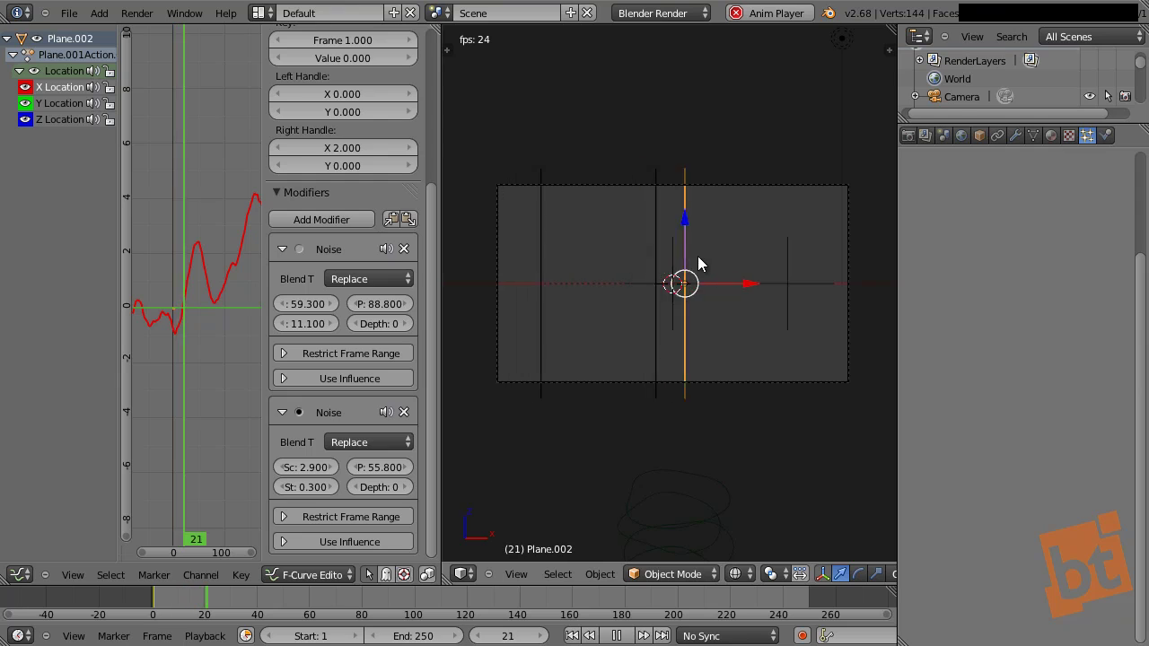
key("alt+a")
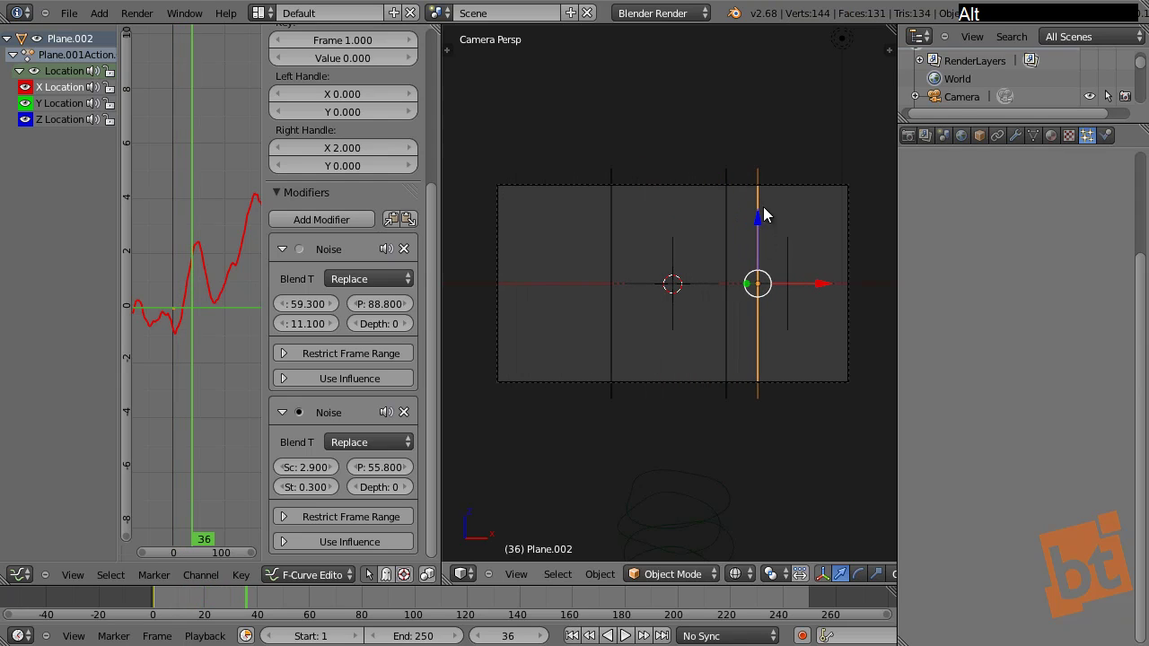
Step: Set the first Noise modifier's scale to 51.26, adjust its strength, and play the animation
left_click_drag(306, 302, 742, 378, "shift")
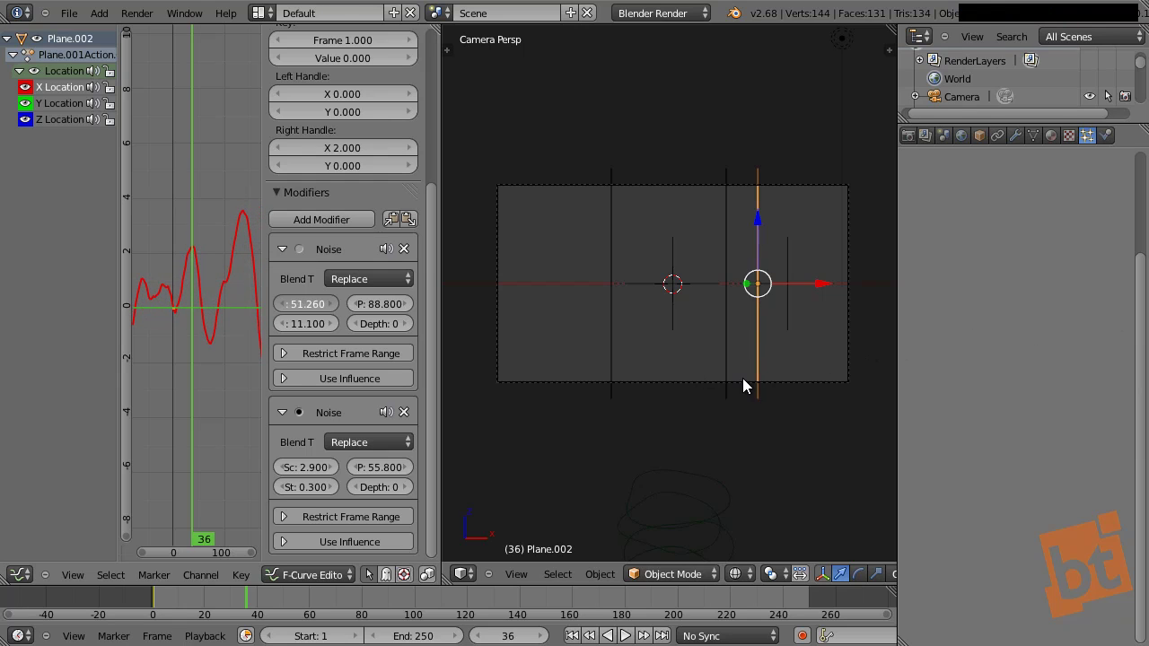
left_click_drag(313, 324, 770, 275, "shift")
key("alt+a")
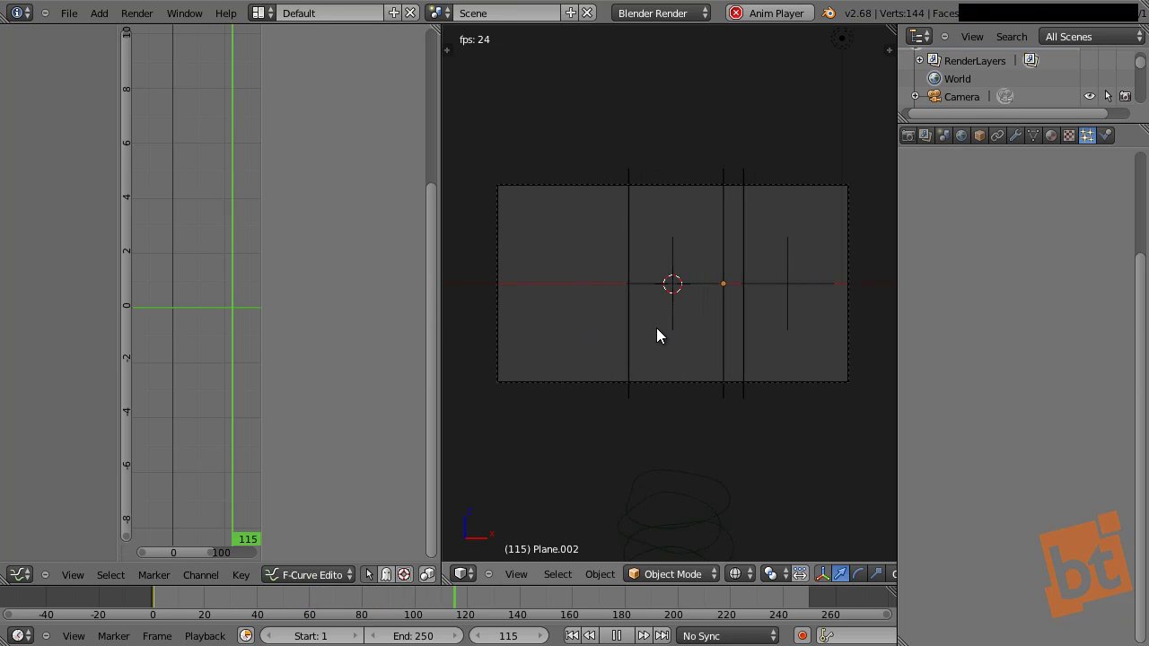
Step: Select the Plane.001 strip, stop playback and duplicate the strip in place
right_click(689, 217)
key("alt+a")
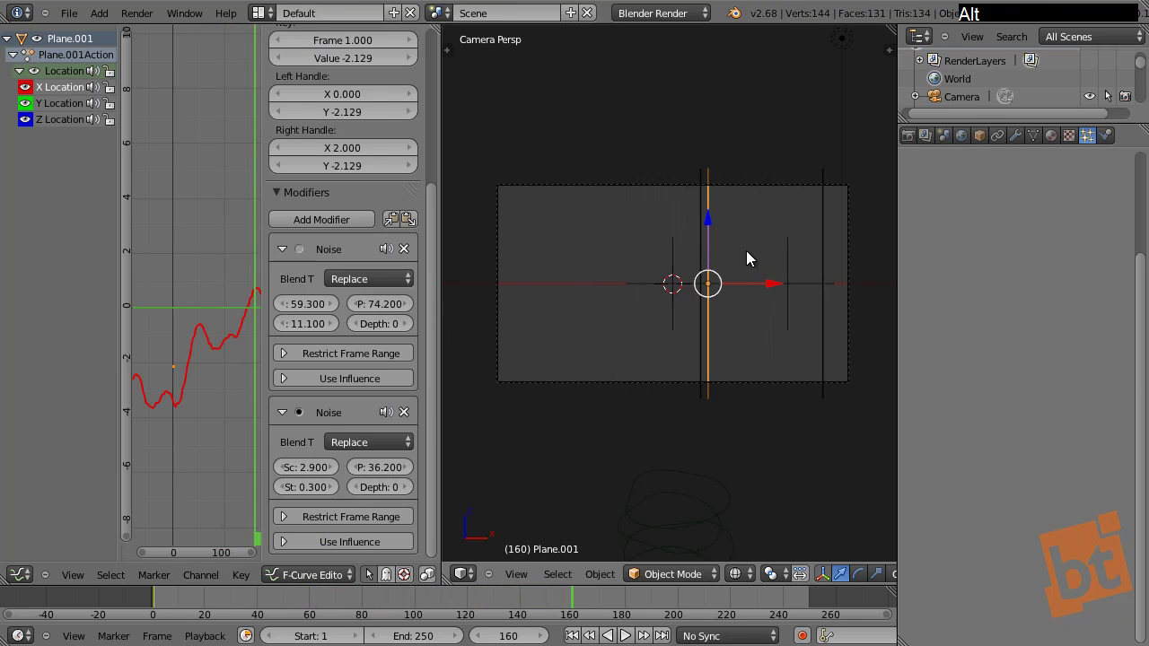
key("shift+d")
right_click(765, 257)
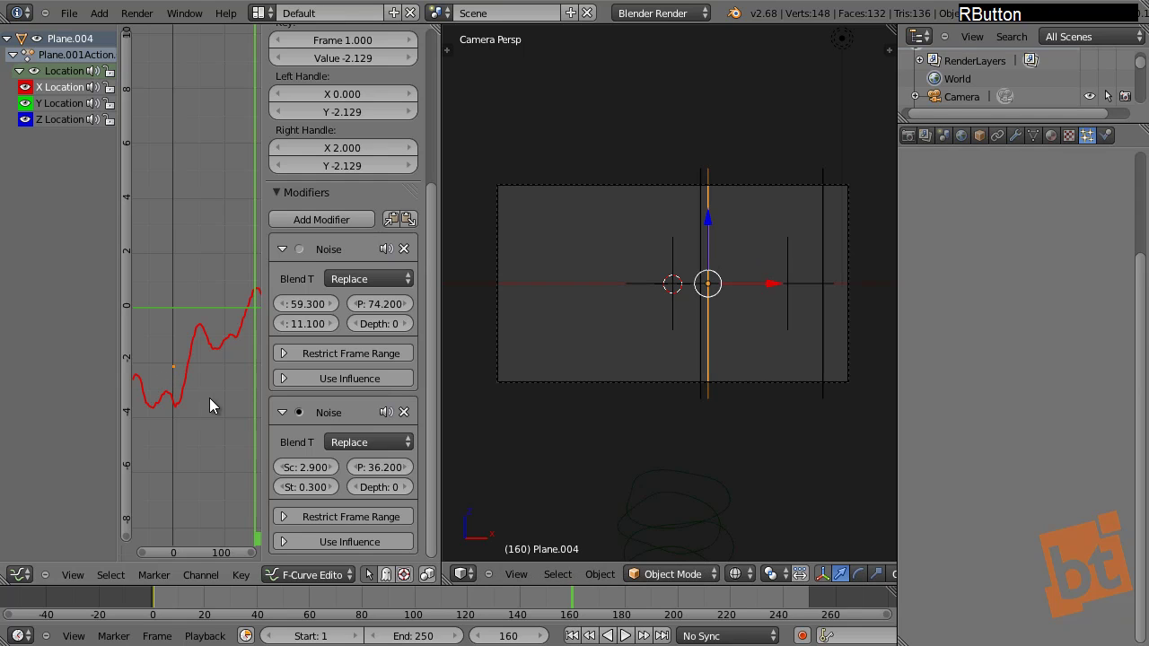
Step: Move the duplicated strip's frame 1 X Location keyframe down along the value axis to about -3.767
key("g")
key("y")
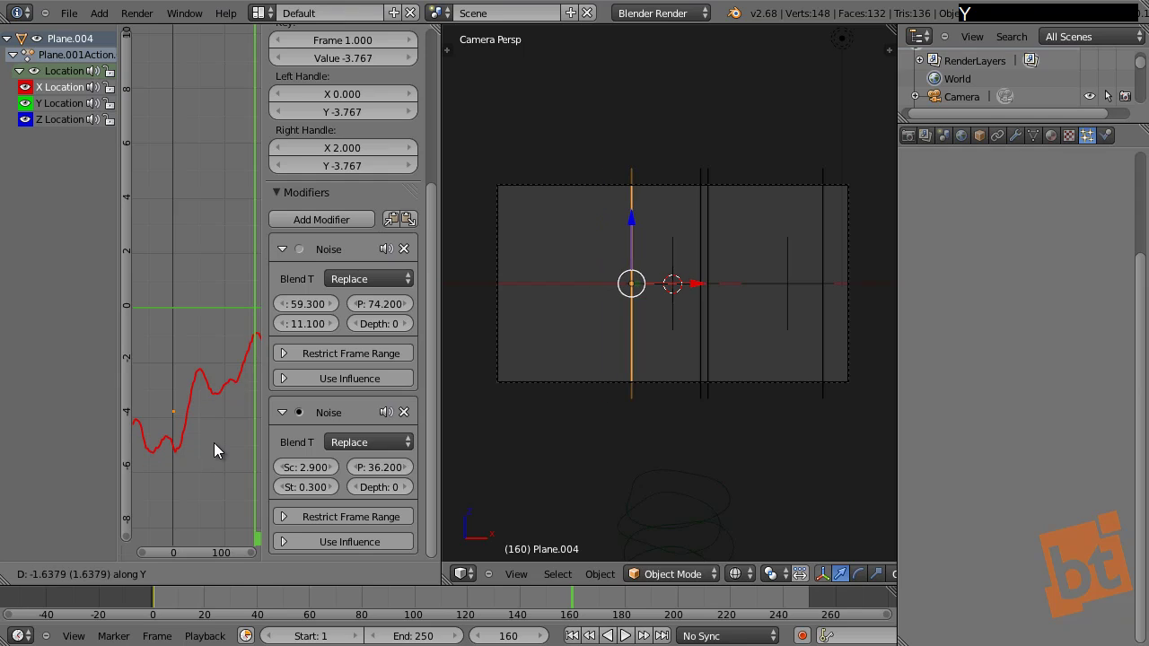
left_click(213, 442)
middle_click(637, 236)
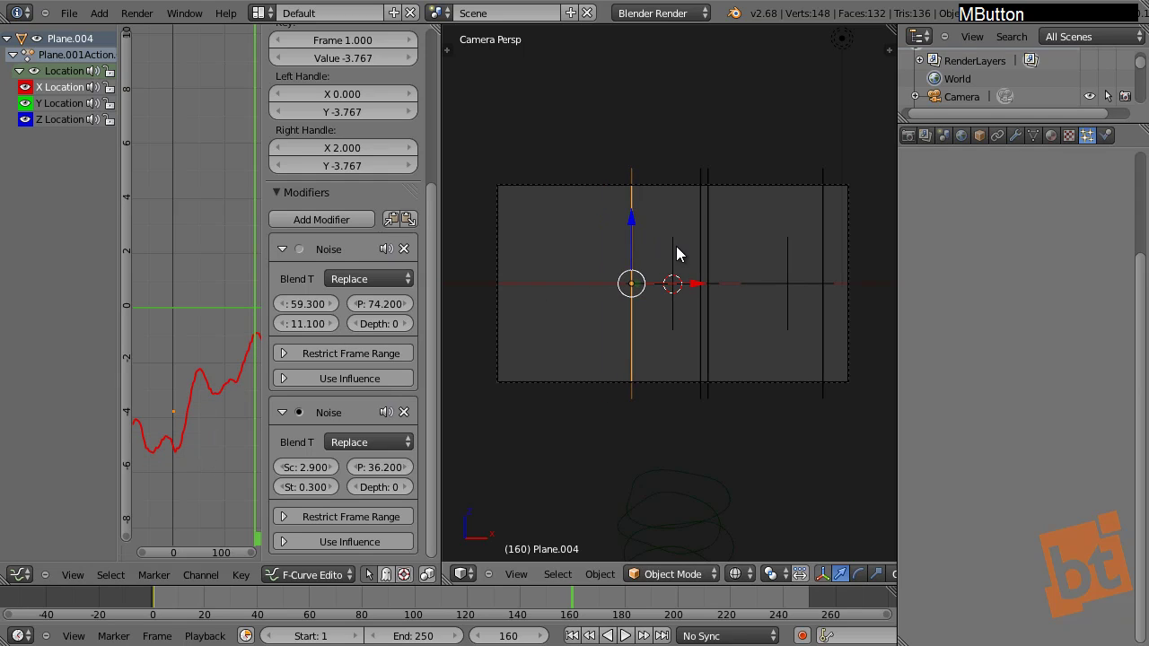
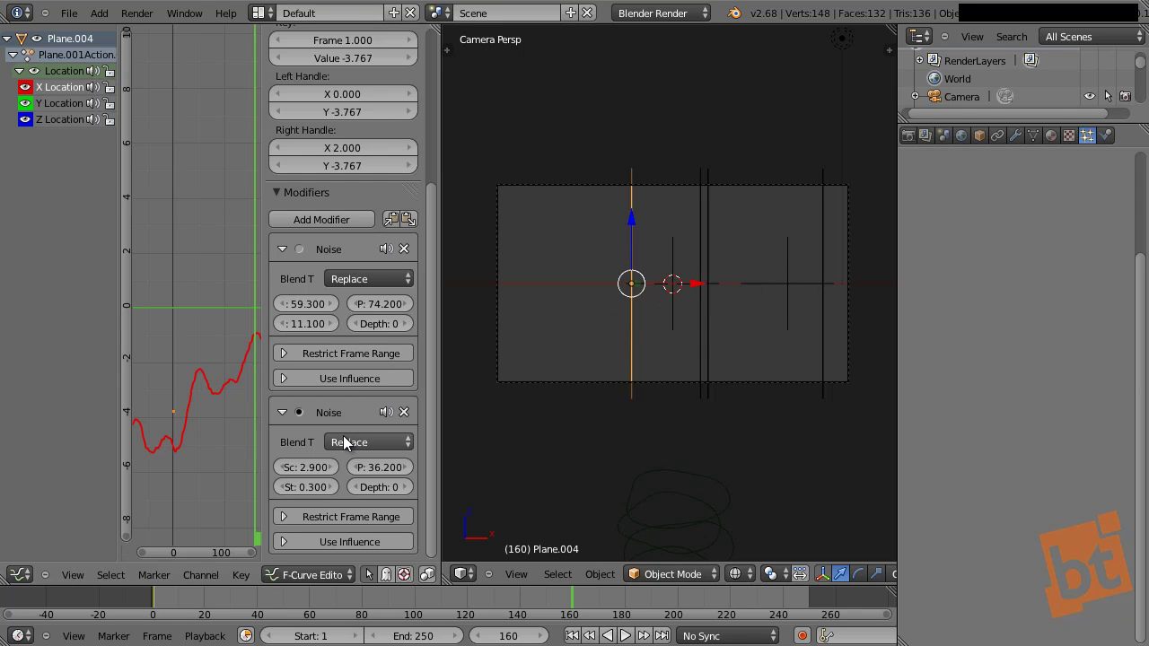
Step: Set the duplicate's Noise phases to 81.8 for the second modifier and 46.9 for the first, and play the animation
left_click_drag(377, 467, 951, 481)
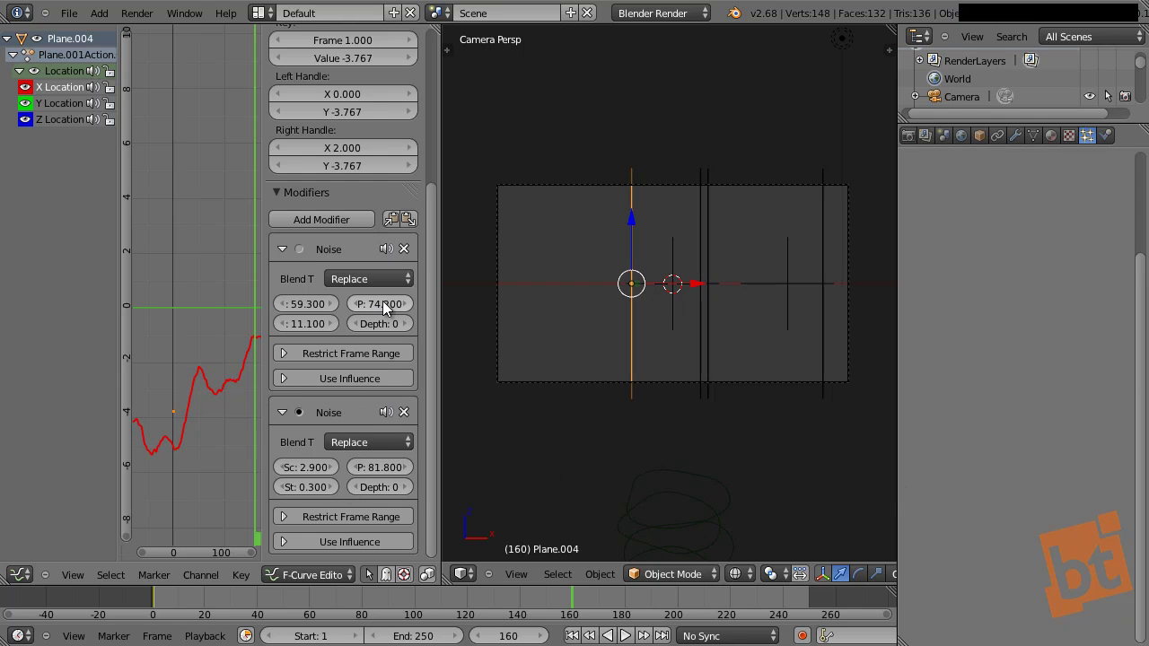
left_click_drag(382, 302, 128, 351)
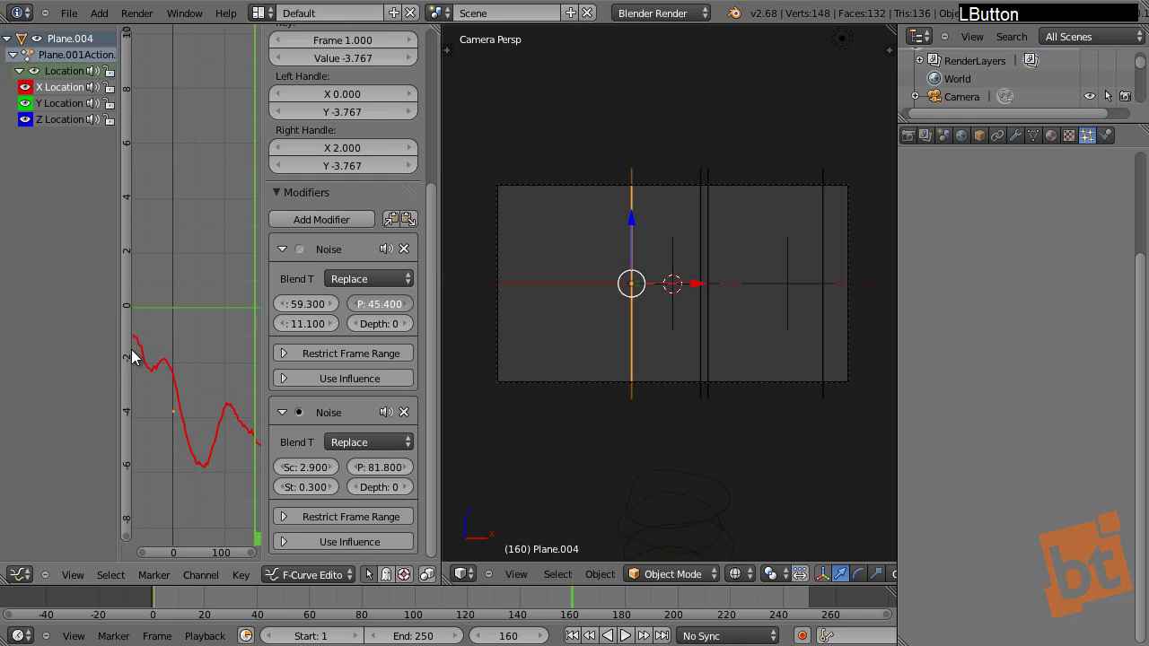
key("alt+a")
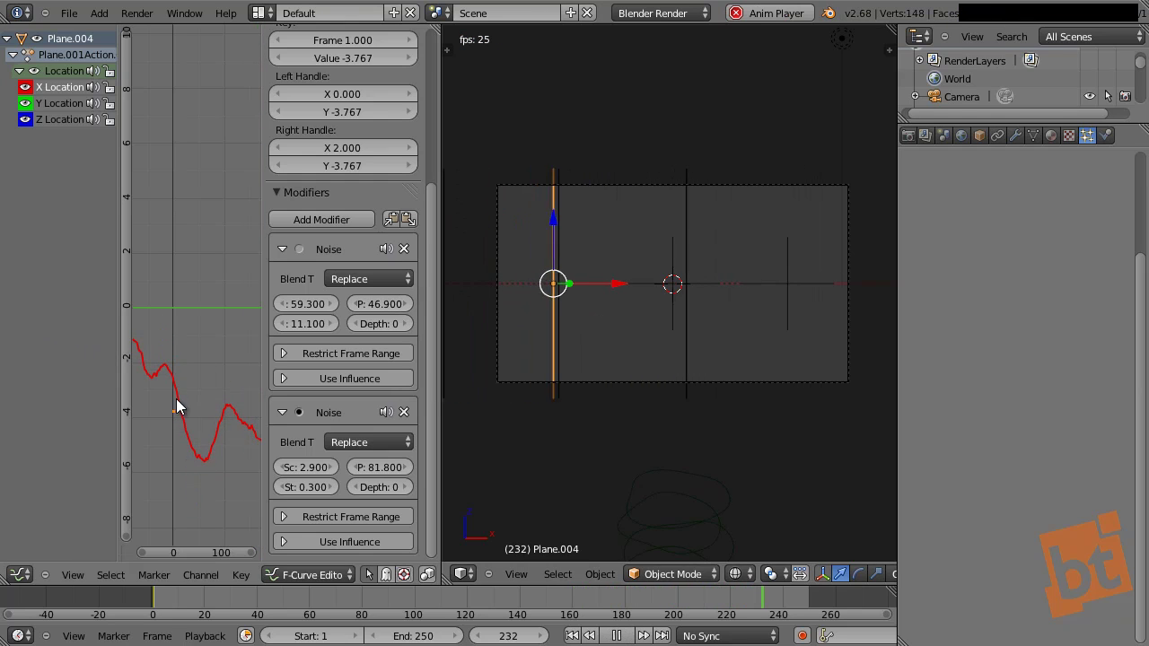
Step: Move the duplicate's frame 1 X Location keyframe up along the value axis to about -1.081 during playback
key("g")
key("y")
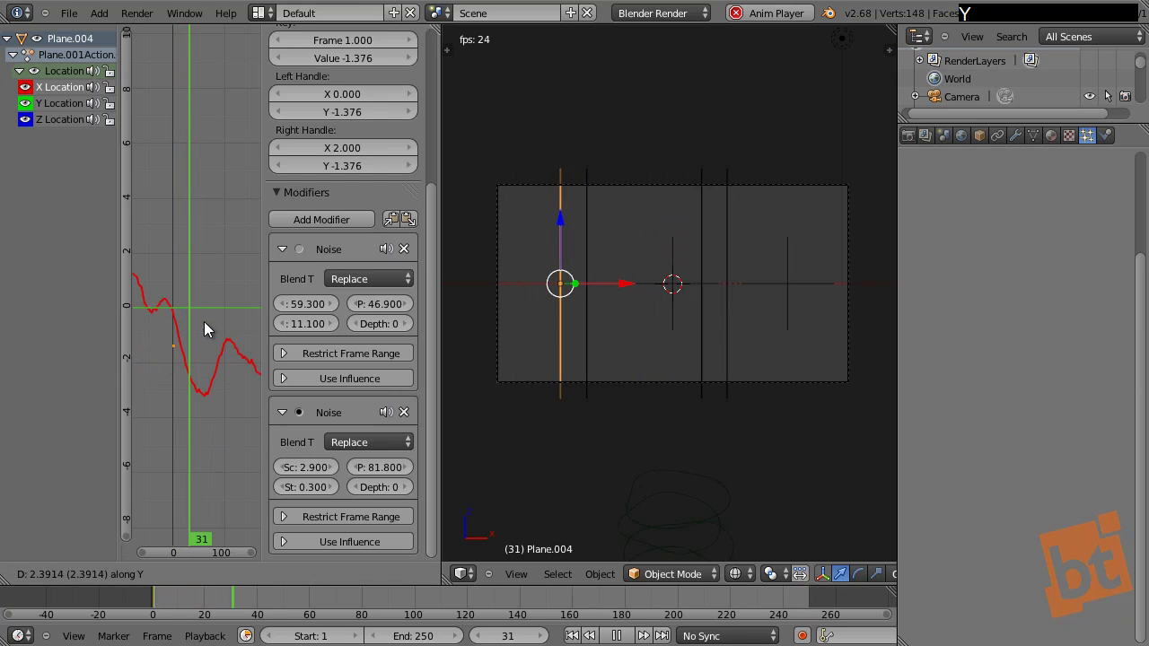
left_click(203, 303)
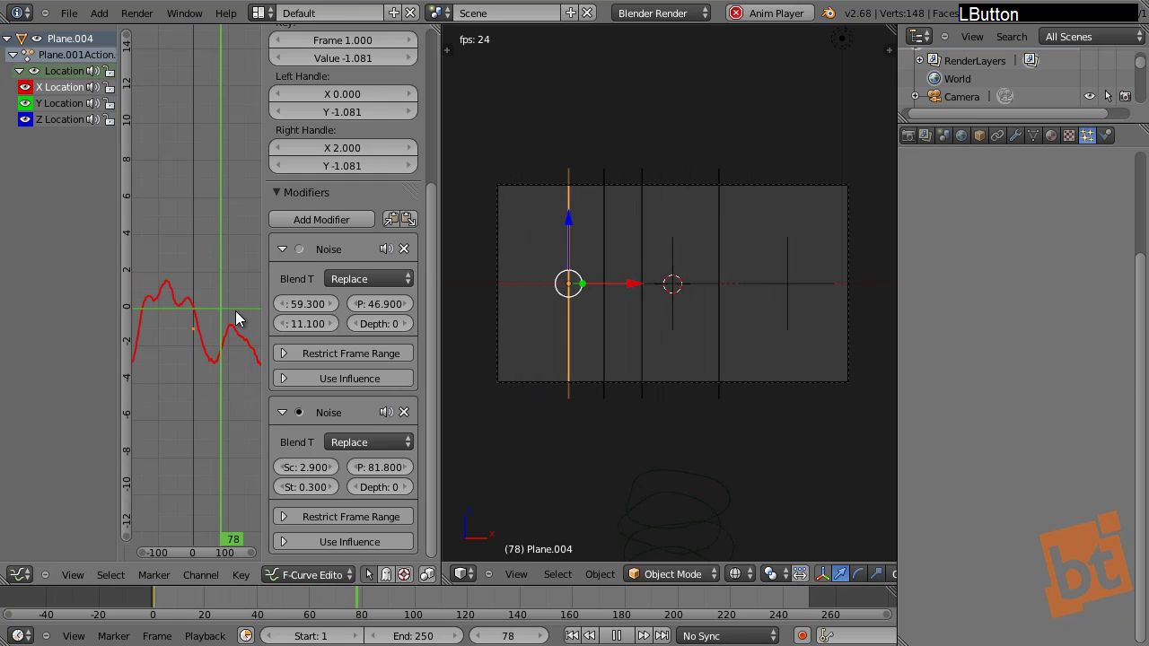
middle_click_drag(236, 314, 282, 323, "ctrl")
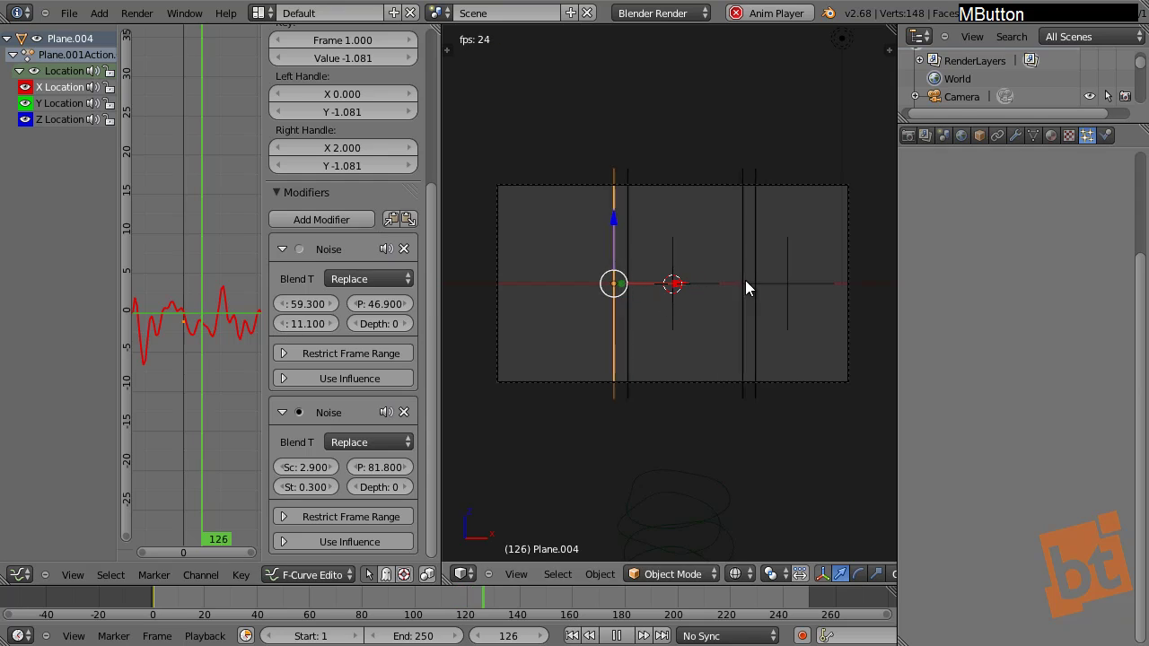
Step: Stop playback, duplicate the Plane.004 line in place and raise the duplicate's frame 1 X Location keyframe to about 1.542
key("alt+a")
key("shift+d")
right_click(697, 267)
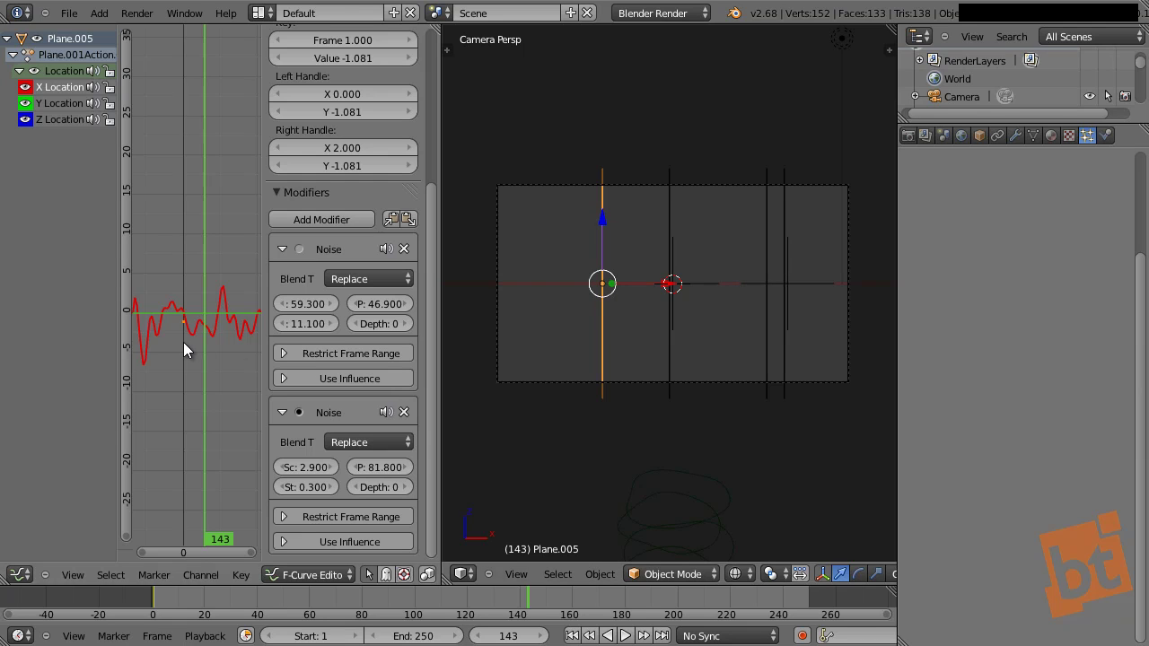
key("g")
key("y")
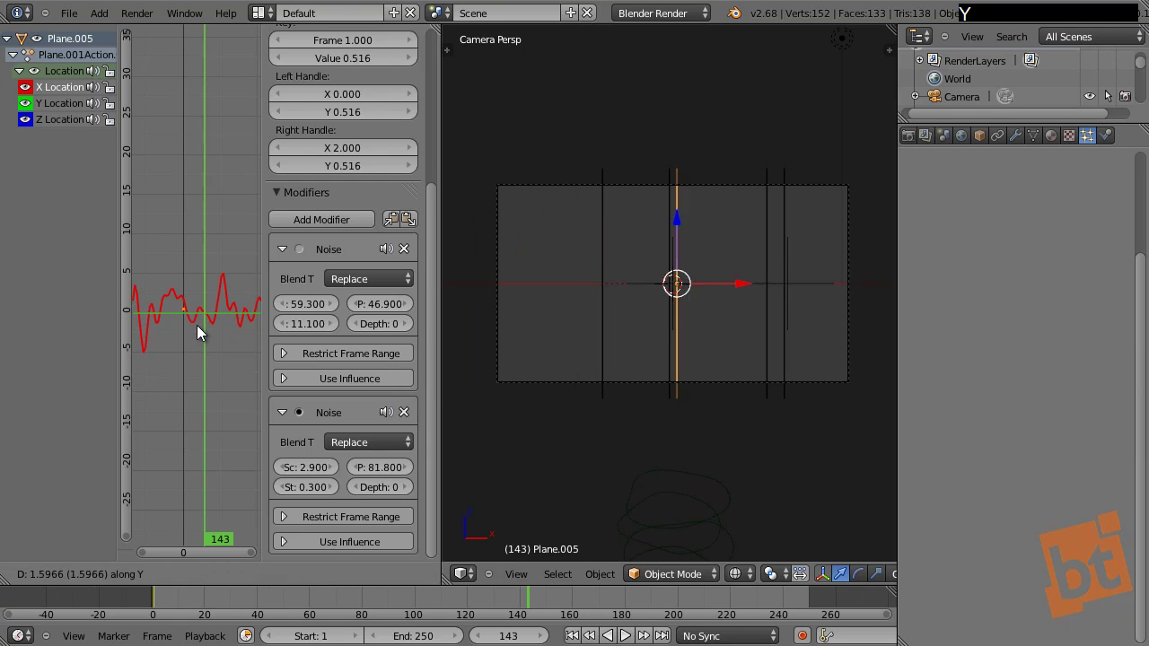
left_click(198, 309)
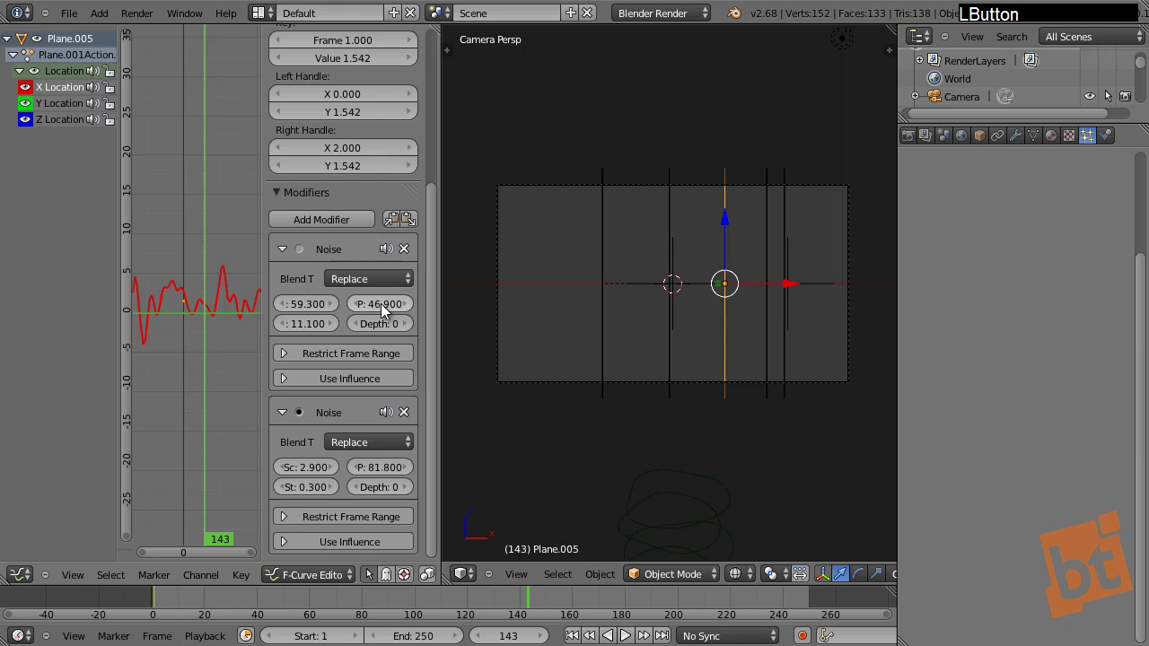
Step: Set the duplicate's Noise phases to 70.2 for the first modifier and 53.6 for the second, and play the animation with nothing selected
left_click_drag(381, 303, 504, 303)
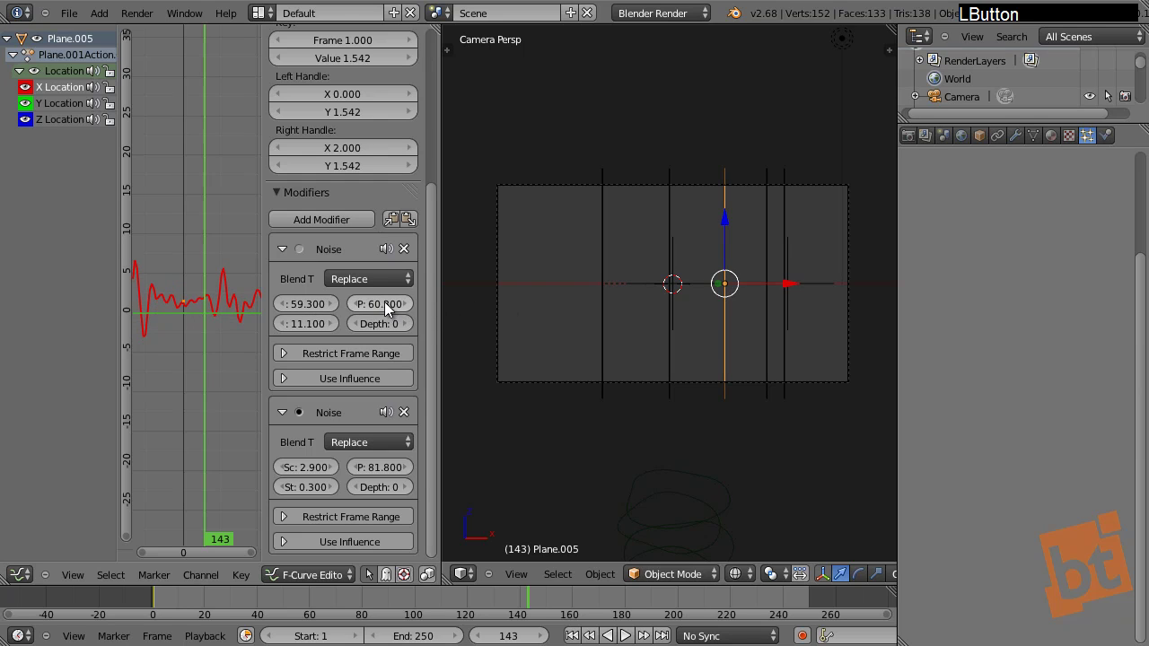
left_click_drag(384, 302, 480, 304)
left_click_drag(382, 471, 306, 466)
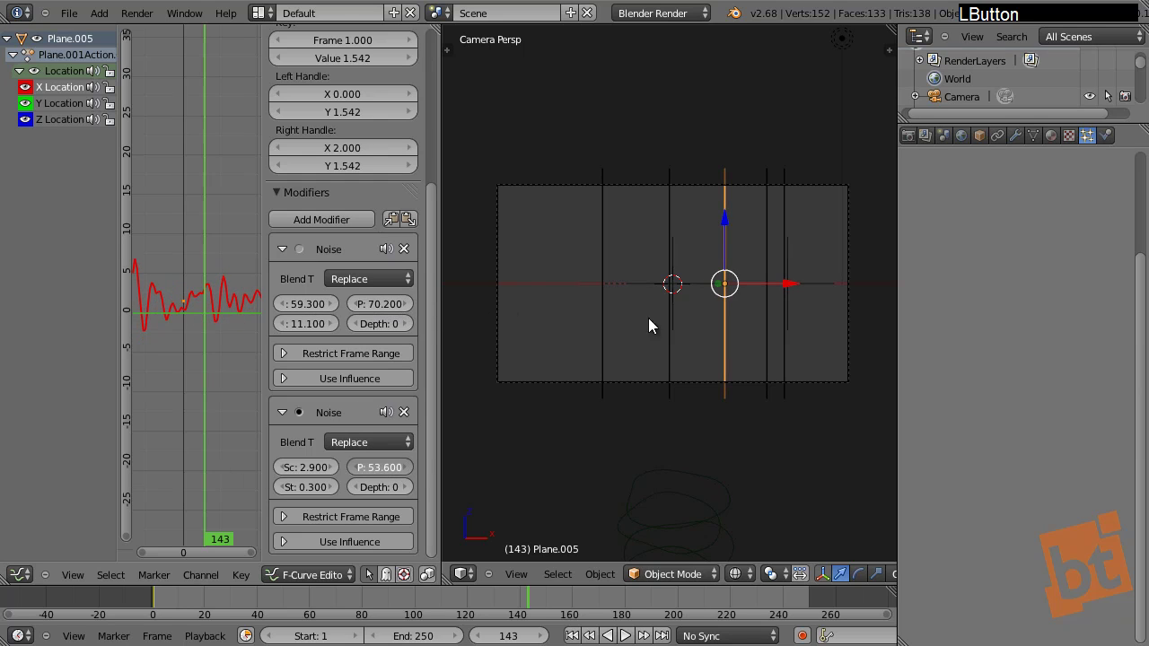
key("alt+a")
key("a")
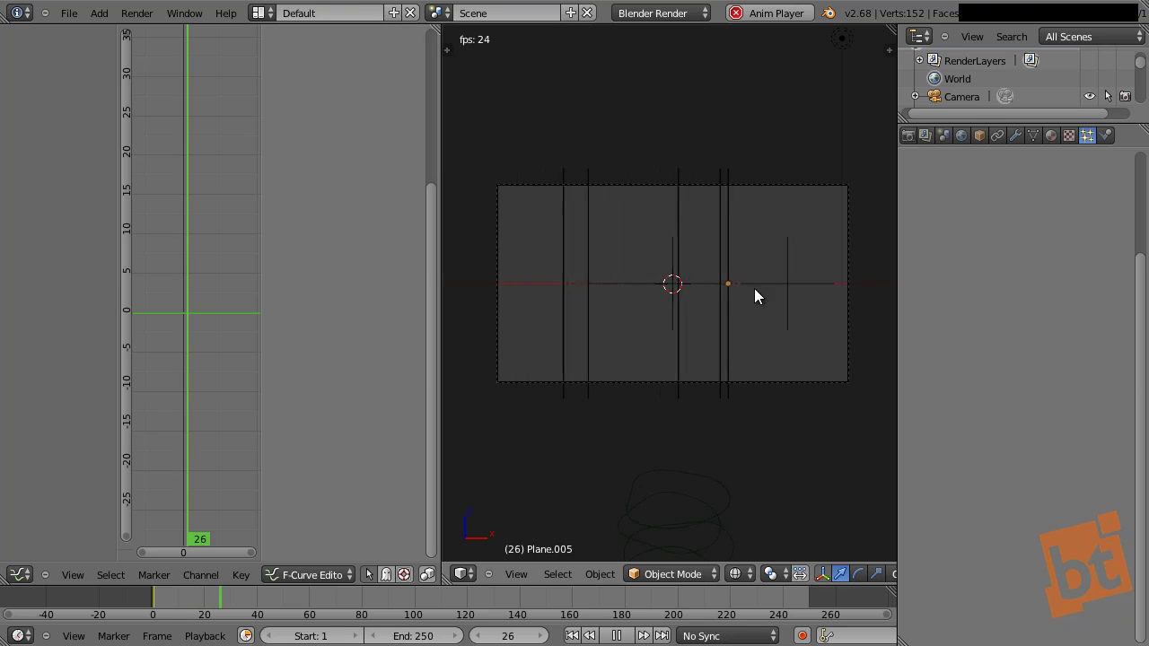
Step: Reselect the Plane.005 line during playback, lower its first Noise modifier's strength to 5.7, watch the result deselected and stop playback
right_click(776, 234)
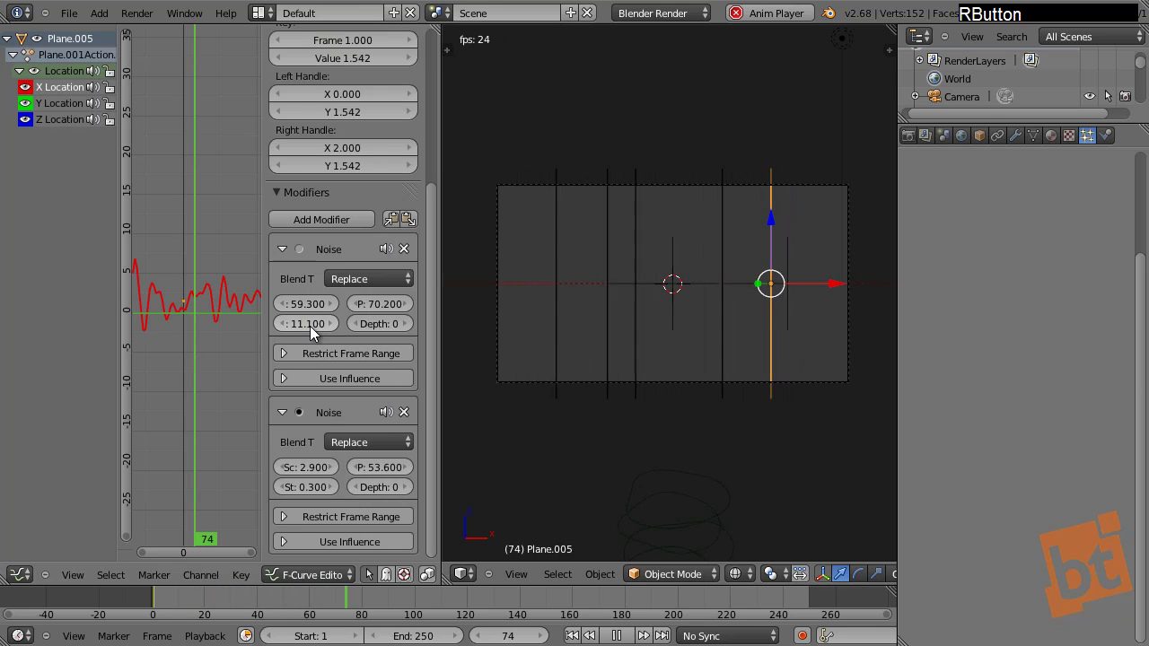
left_click_drag(310, 325, 257, 329)
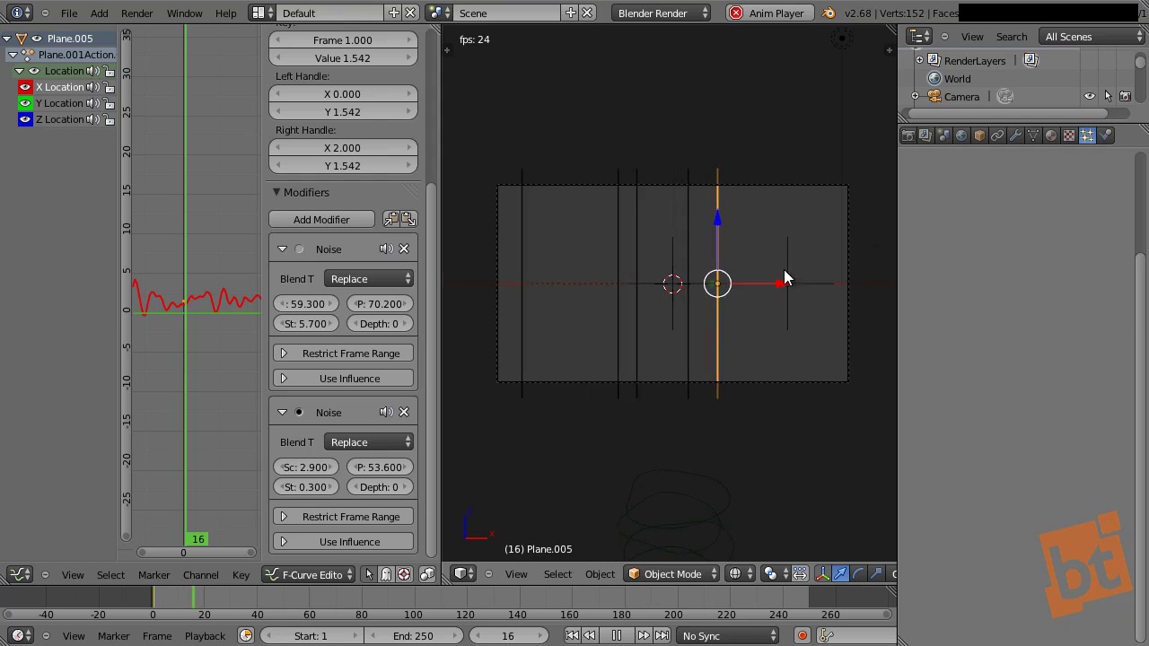
key("a")
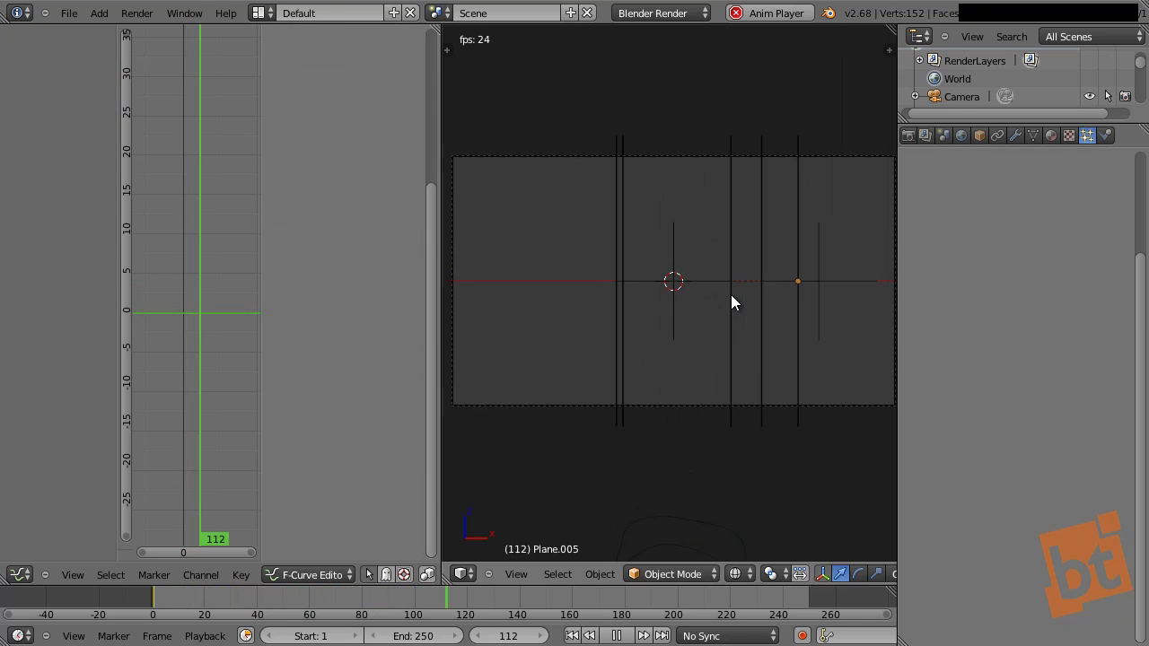
middle_click(743, 290)
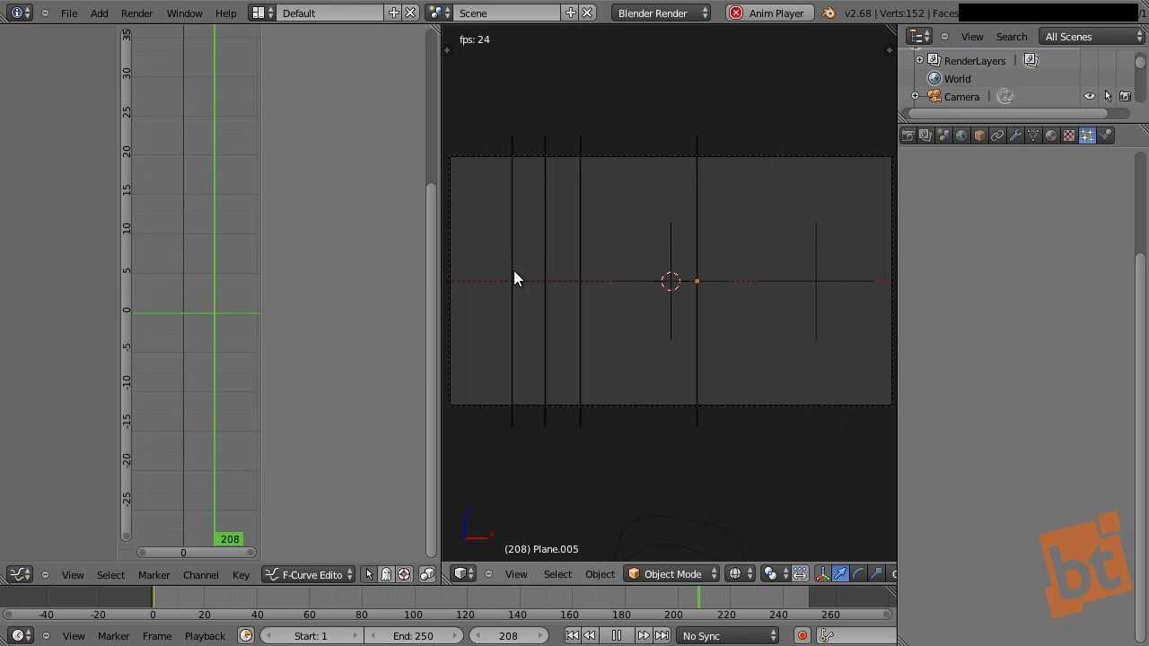
key("alt+a")
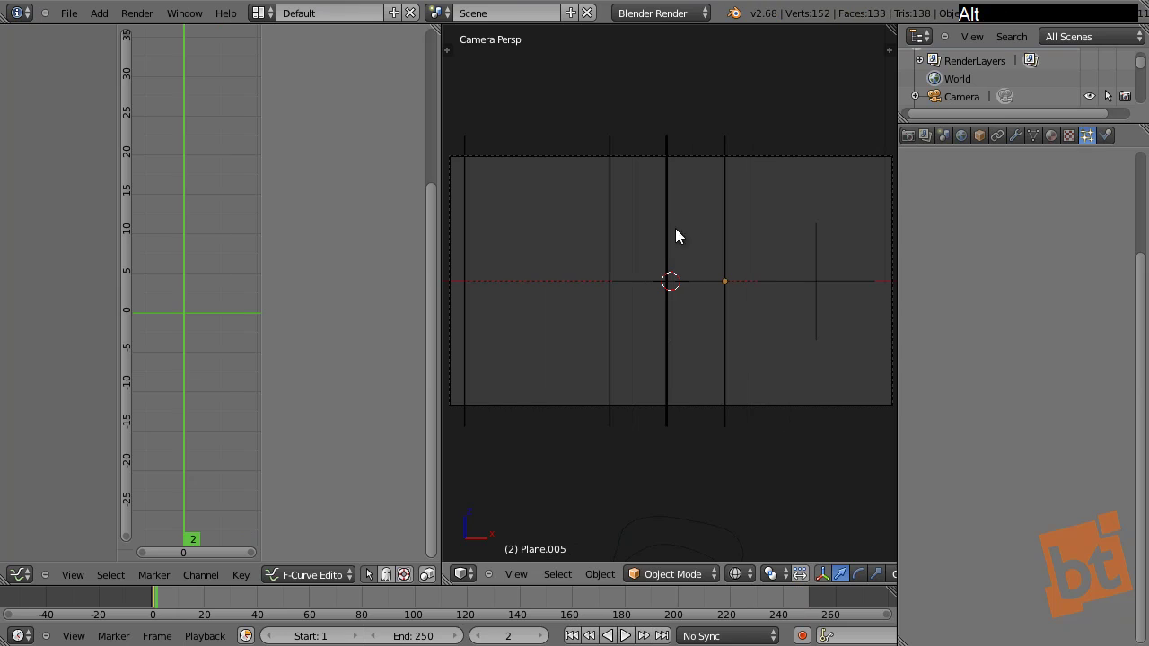
Step: Select the Plane.005 line and widen it along the X axis by scaling it twice
right_click(666, 183)
right_click(723, 221)
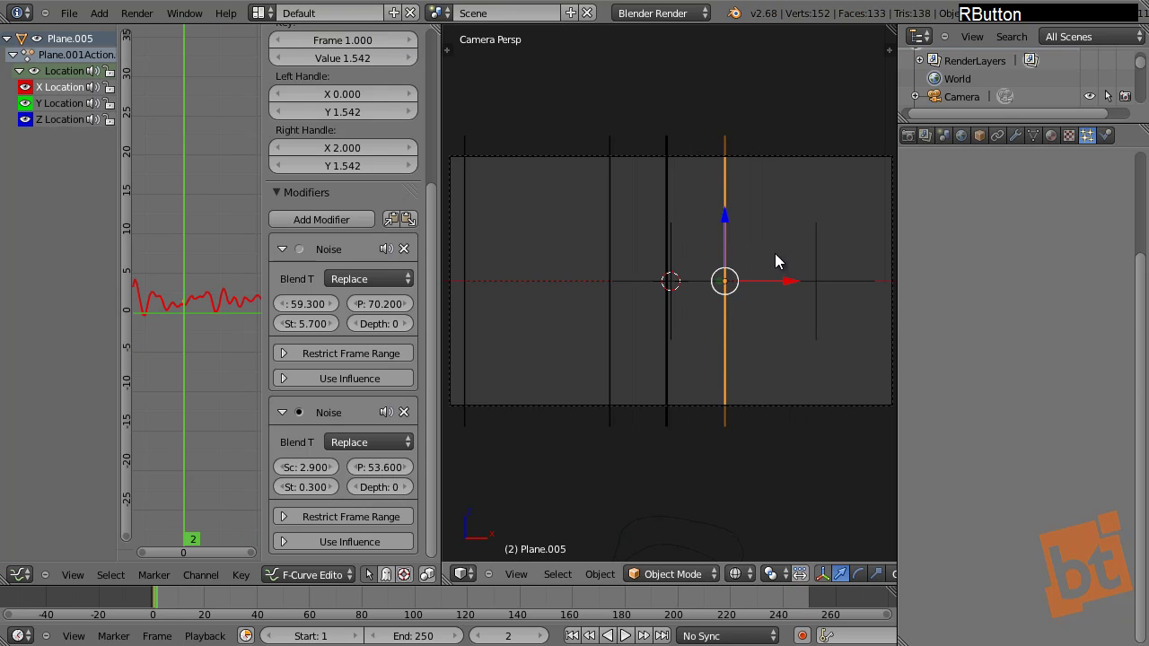
key("s")
key("x")
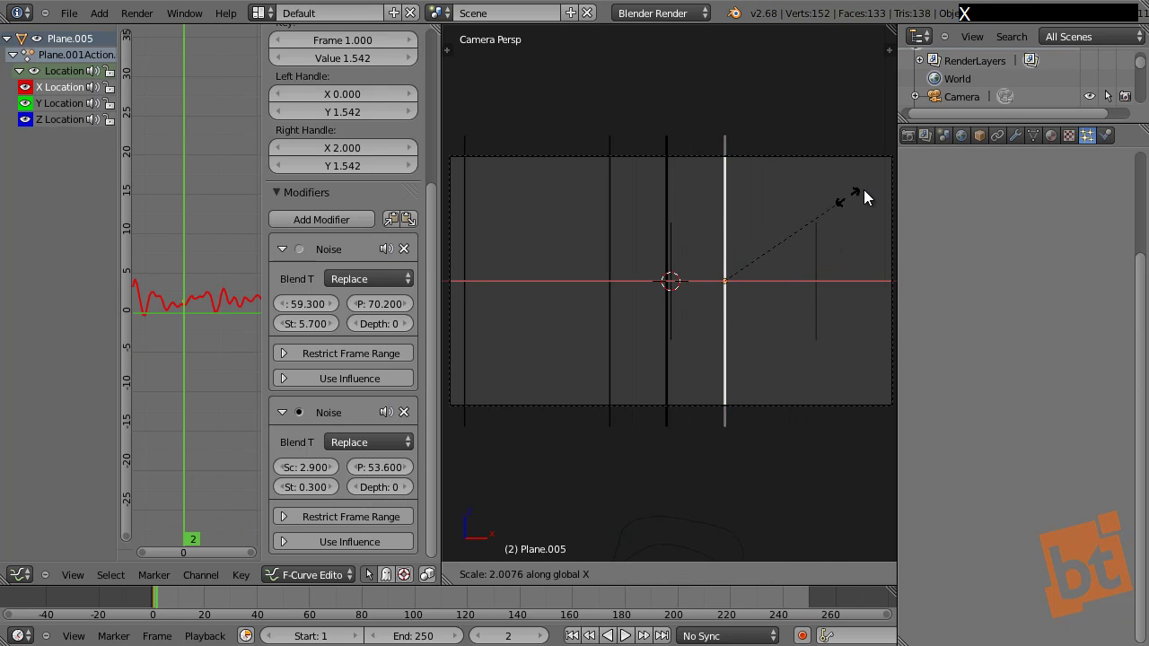
left_click(828, 216)
scroll(741, 284, "up", 2)
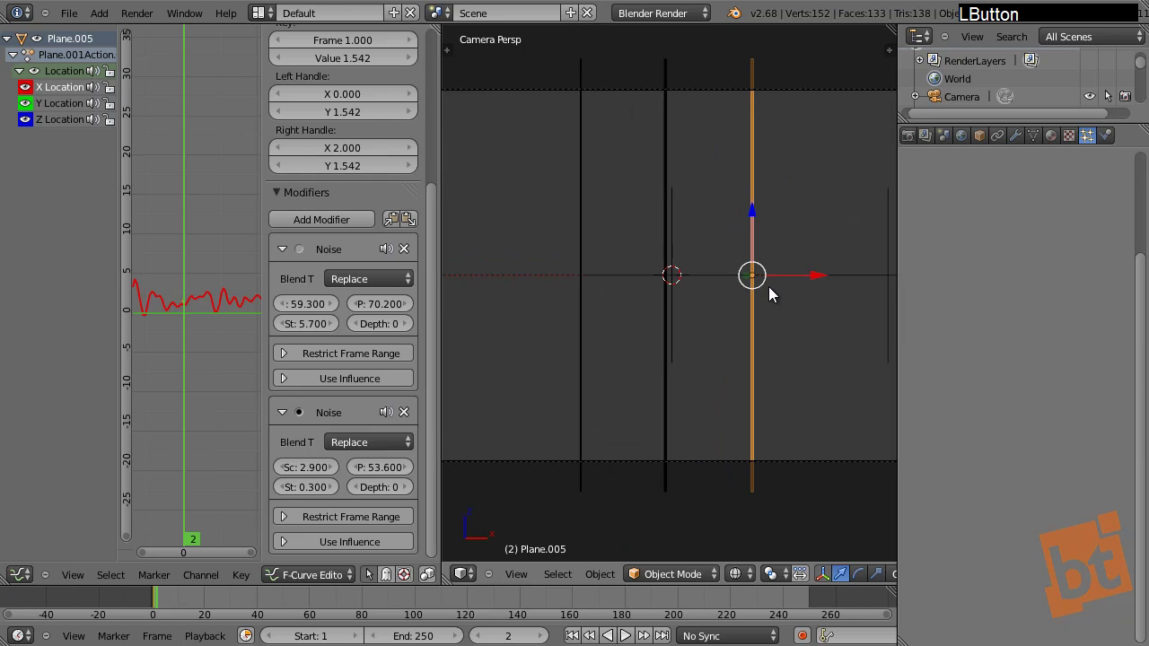
key("s")
key("x")
left_click(826, 230)
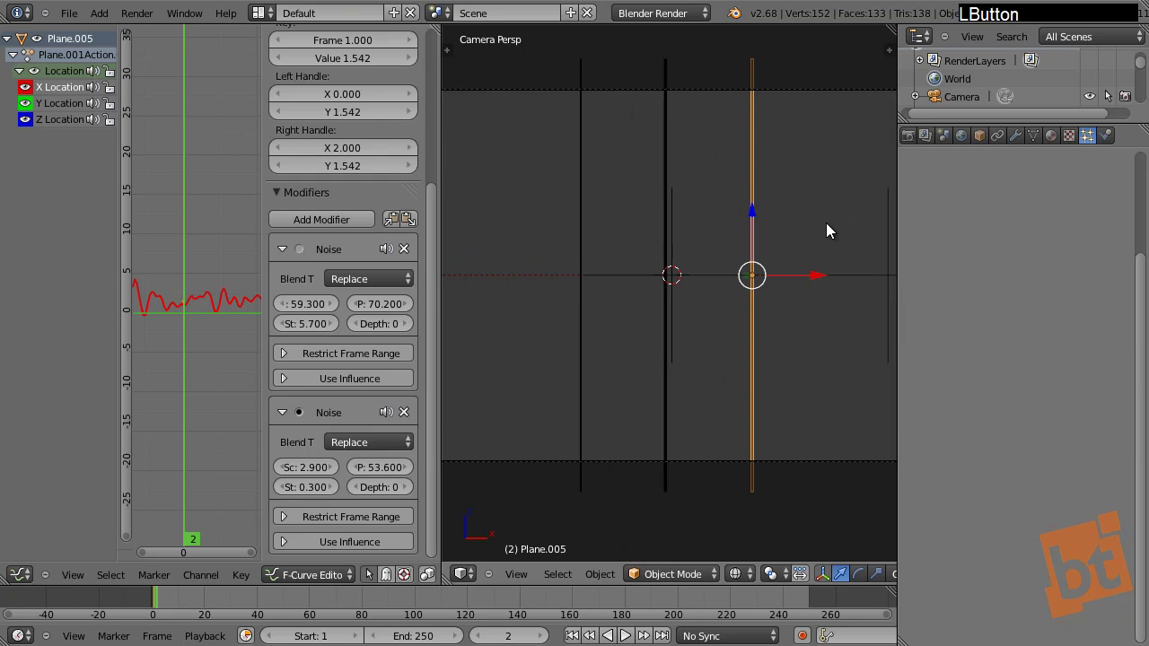
Step: Scale the Plane.003 line and the Plane.004 line along the X axis to make each one thinner
right_click(596, 229)
key("s")
key("x")
left_click(617, 247)
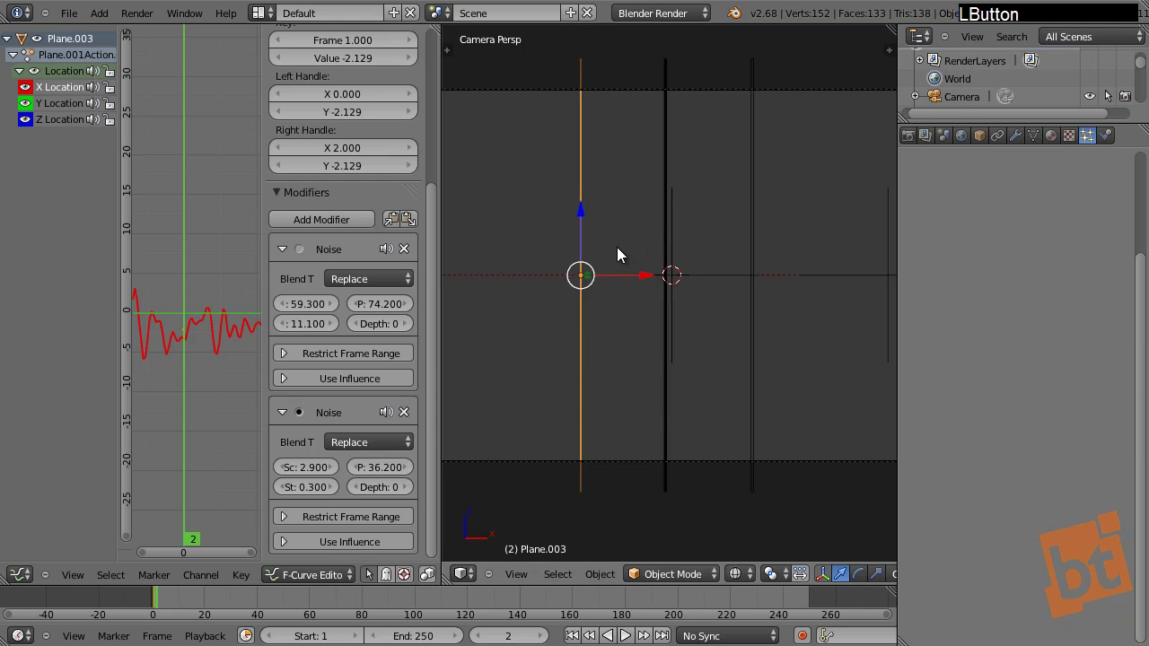
right_click(664, 190)
key("s")
key("x")
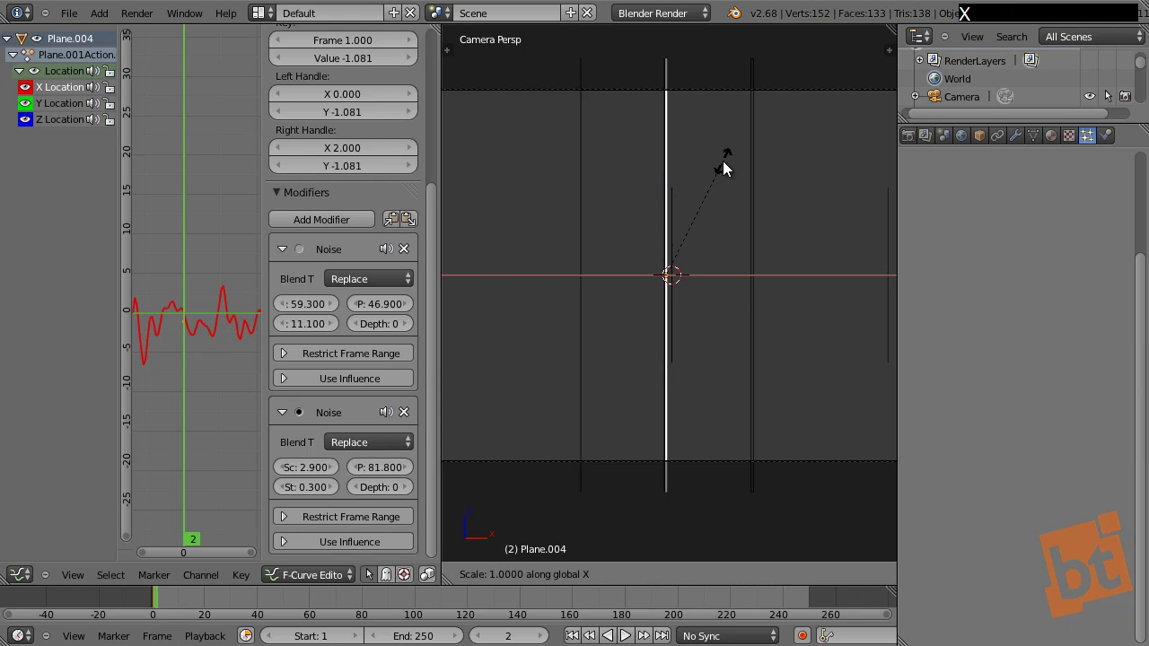
left_click(666, 226)
Step: Play the animation with everything deselected to check the varied line widths, and stop it
key("alt+a")
key("a")
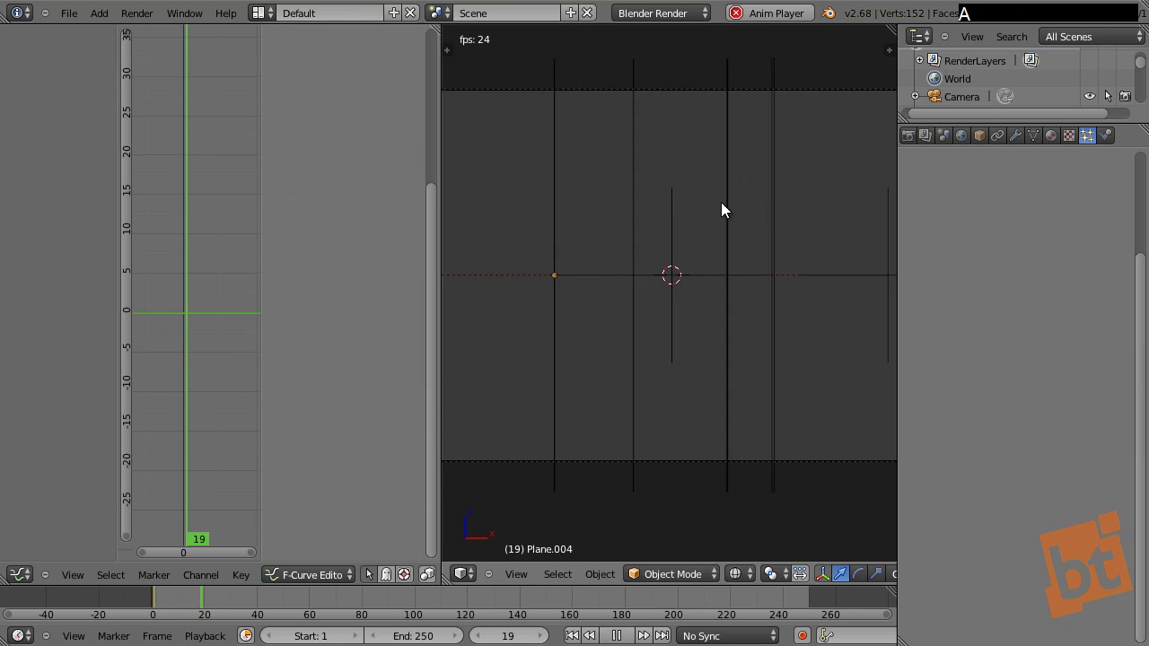
scroll(721, 202, "down", 2)
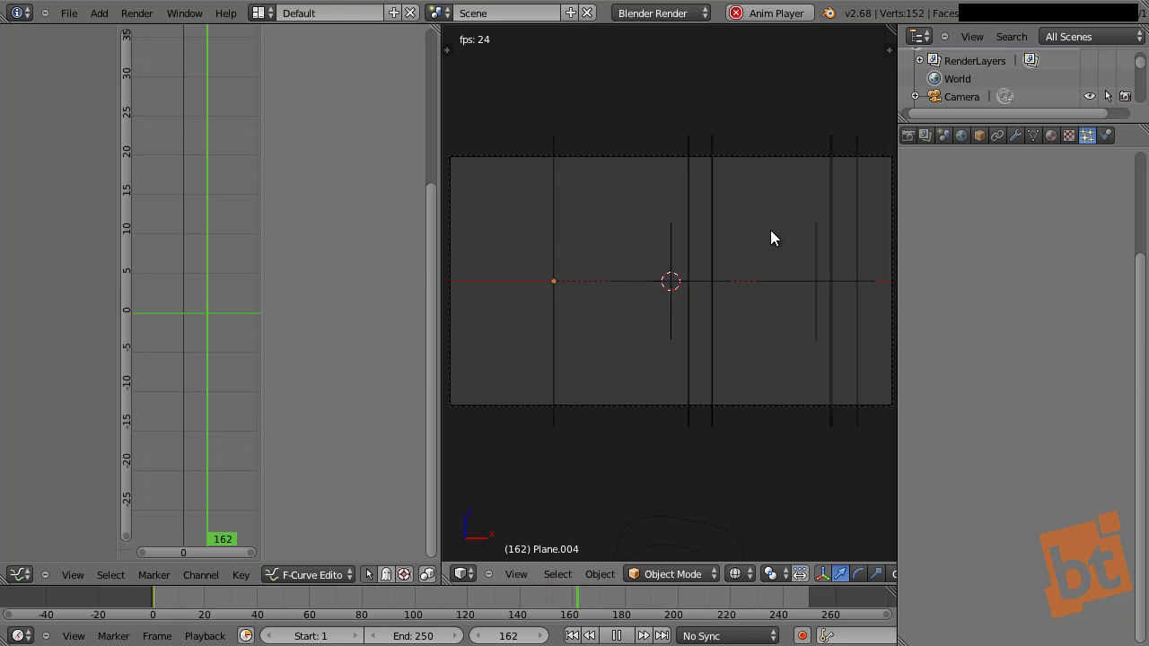
key("alt+a")
key("ctrl")
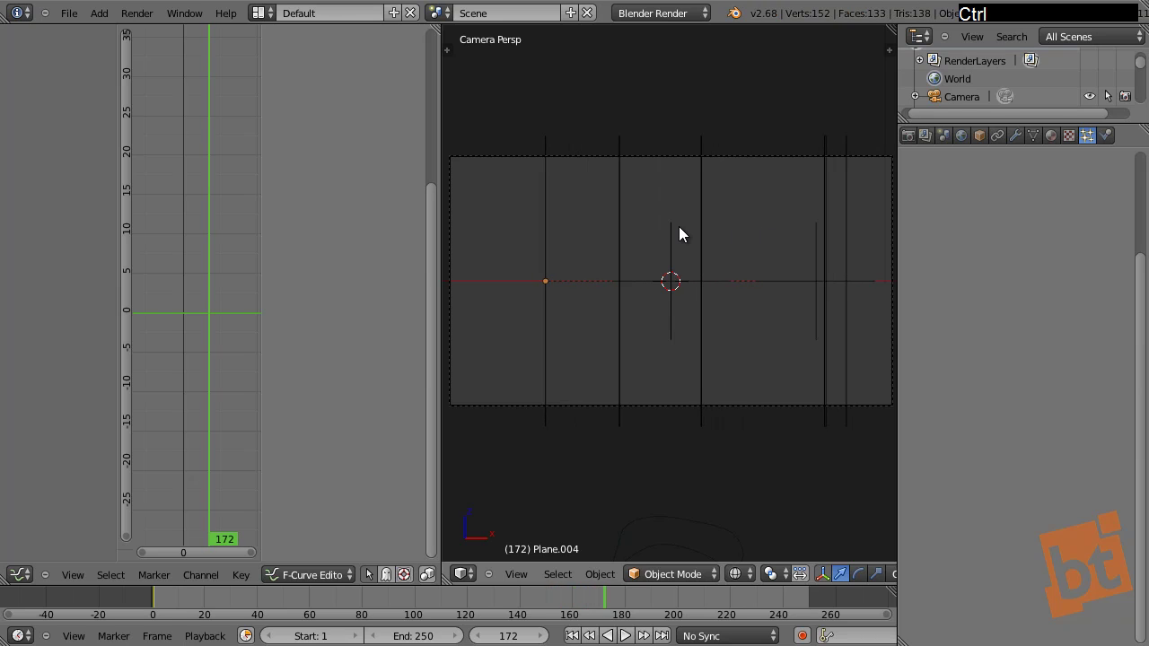
Step: View the grain particles on the second layer, return to the first layer with the scratch lines and deselect everything
right_click(703, 283)
middle_click_drag(769, 465, 761, 465, "shift")
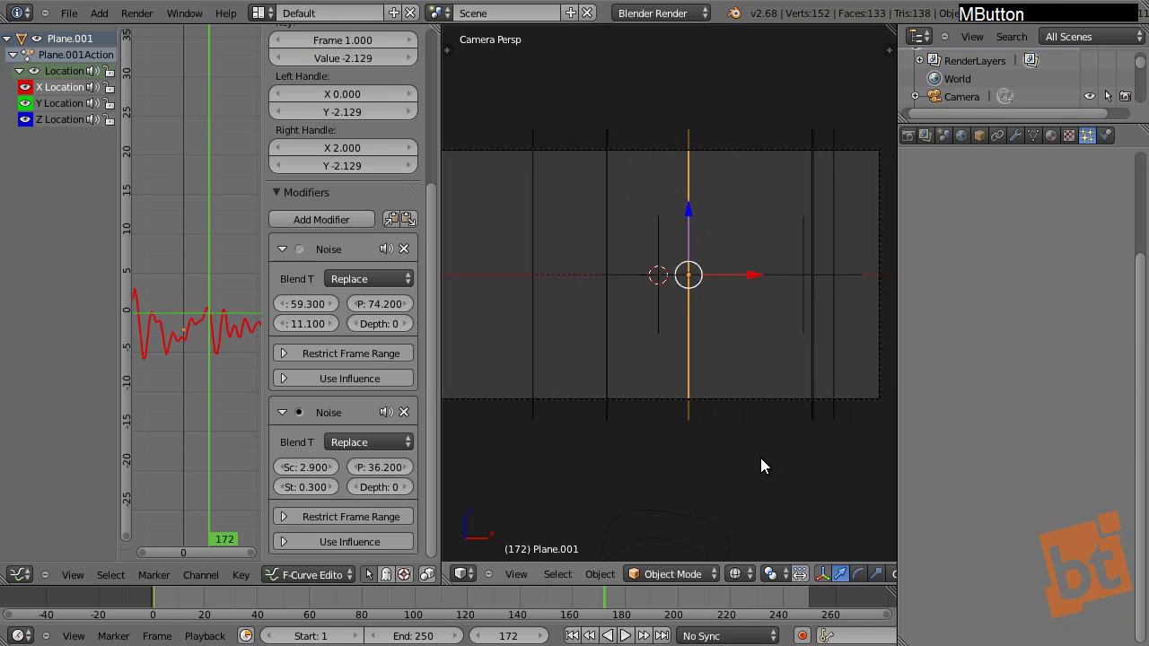
middle_click_drag(750, 573, 808, 579)
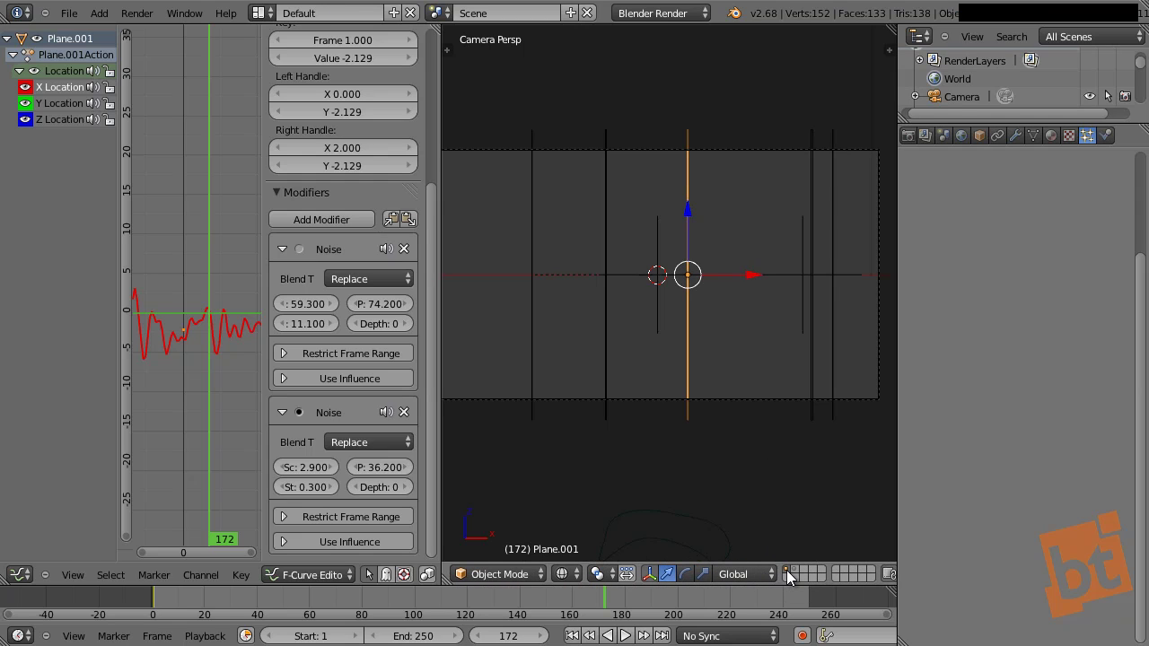
left_click(794, 574)
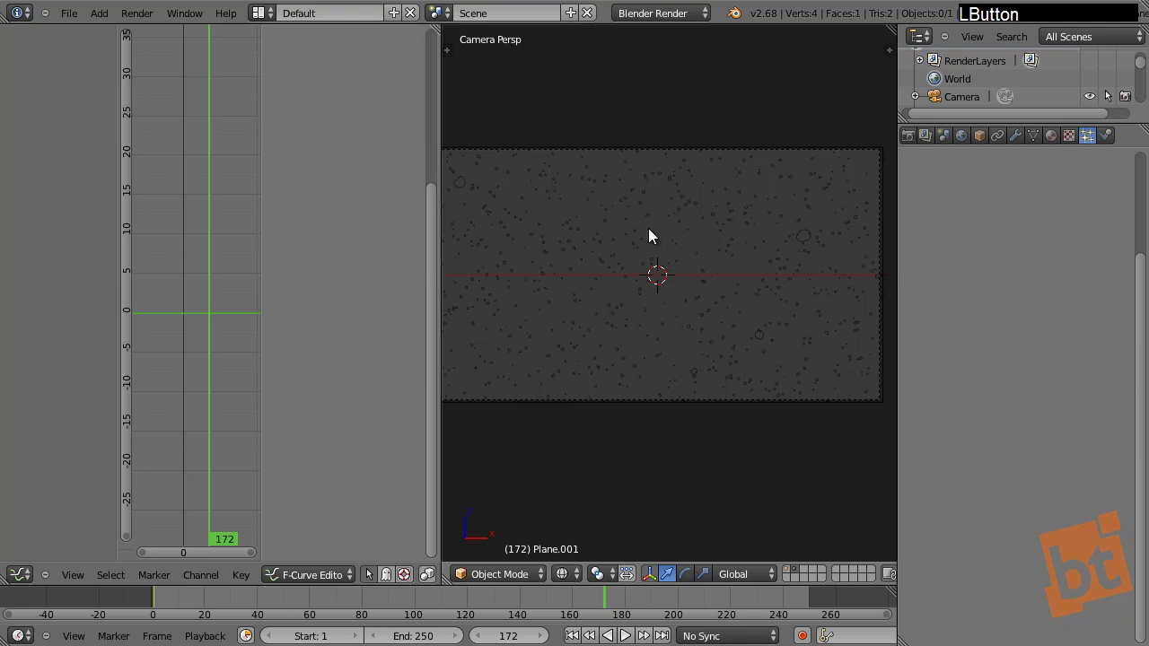
left_click(786, 570)
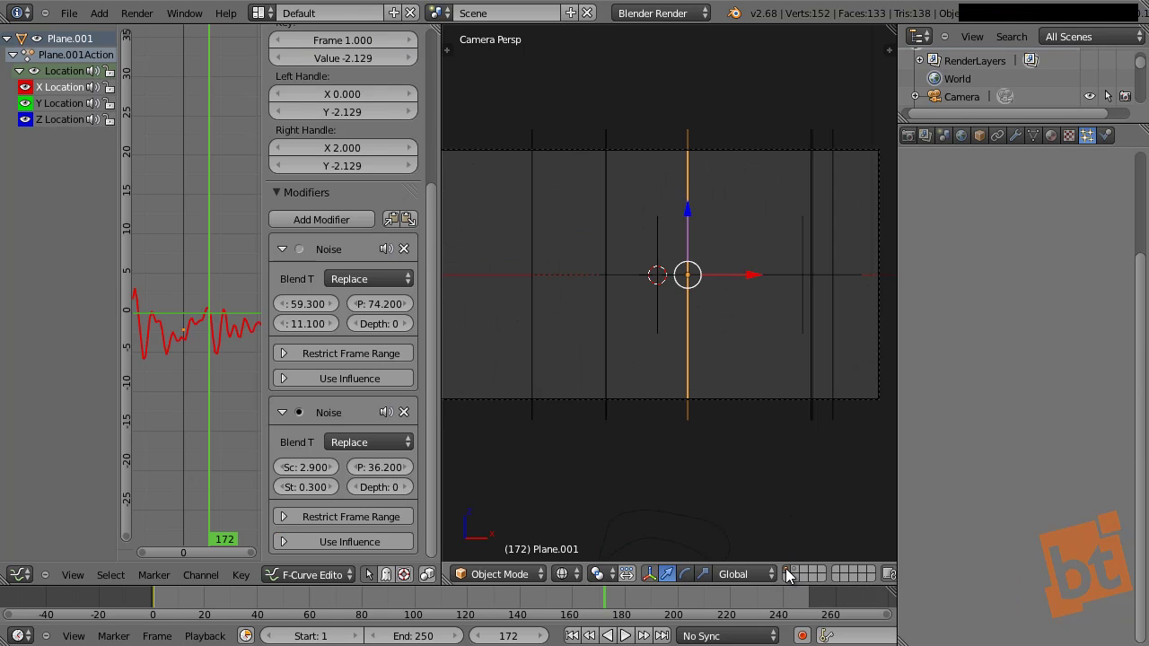
key("a")
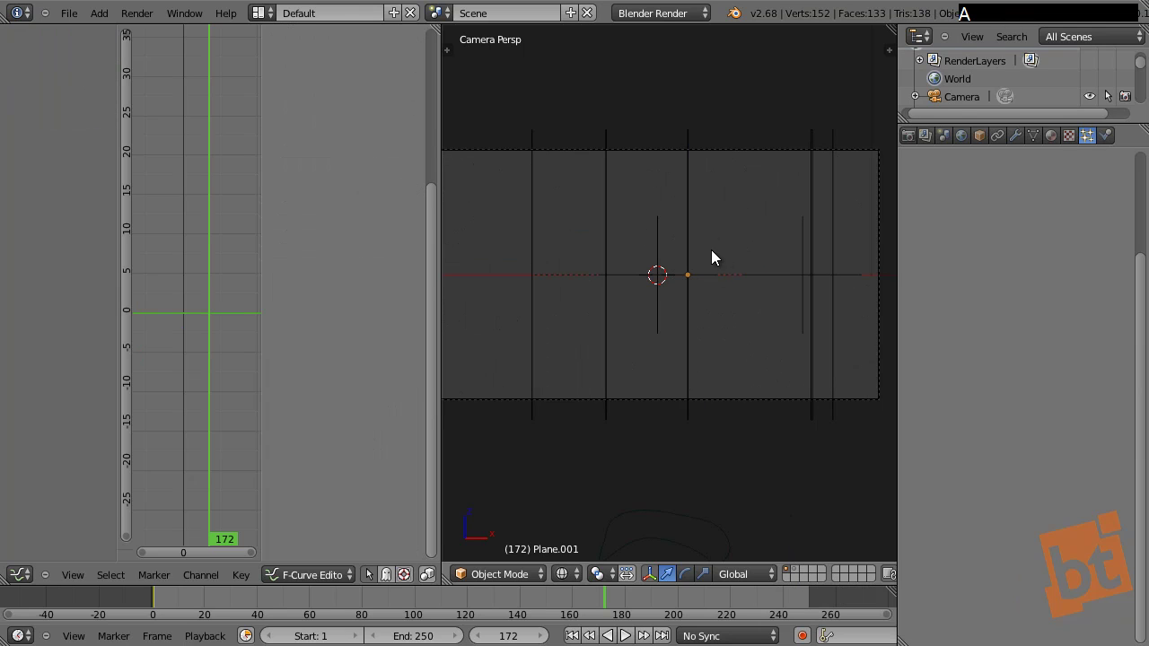
mouse_move(682, 243)
middle_mouse_down("shift")
mouse_move(694, 254)
mouse_move(686, 260)
middle_mouse_up("shift")
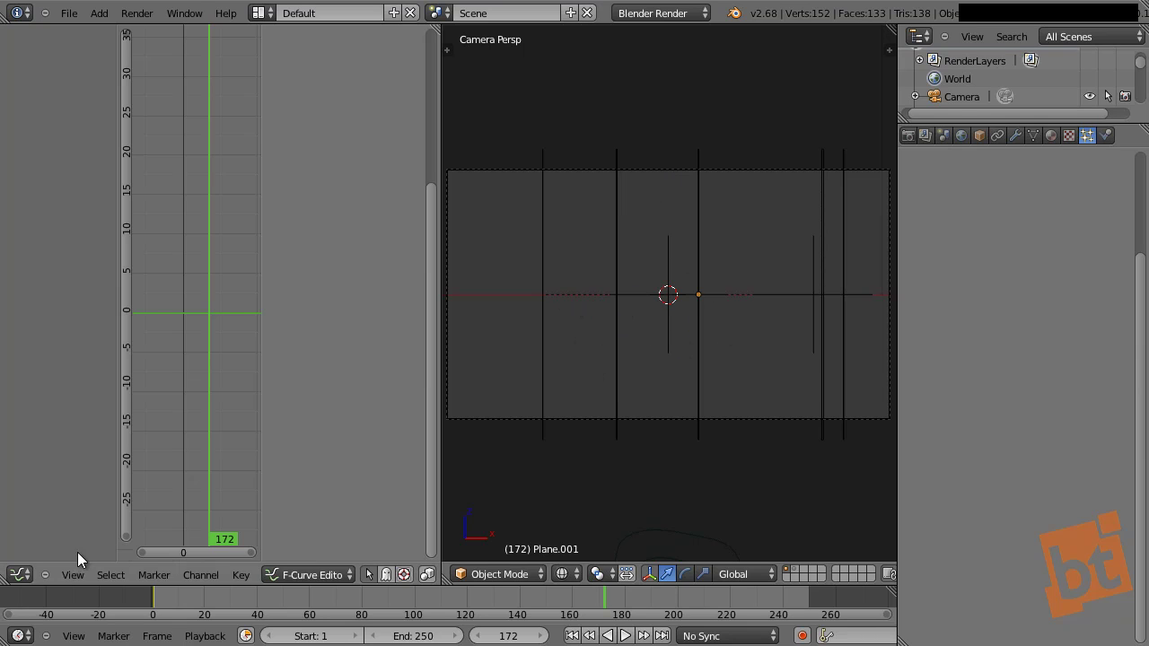
Step: Change the Graph Editor area to the Node Editor and narrow its properties sidebar slightly
left_click(20, 574)
left_click(53, 368)
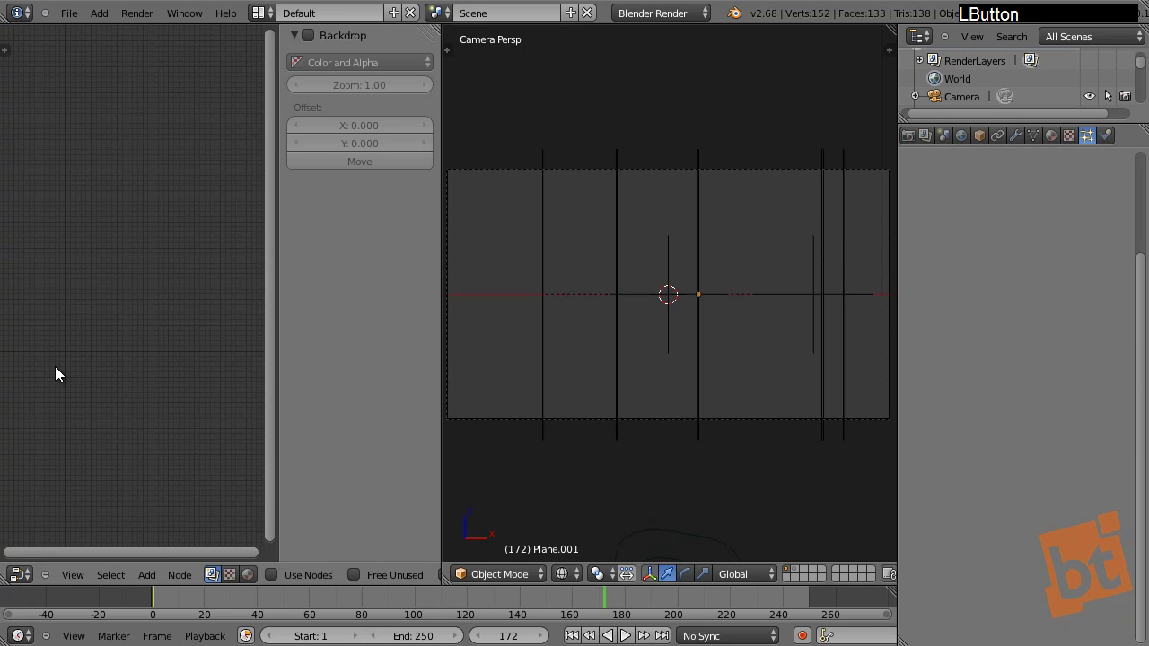
left_click_drag(280, 389, 295, 389)
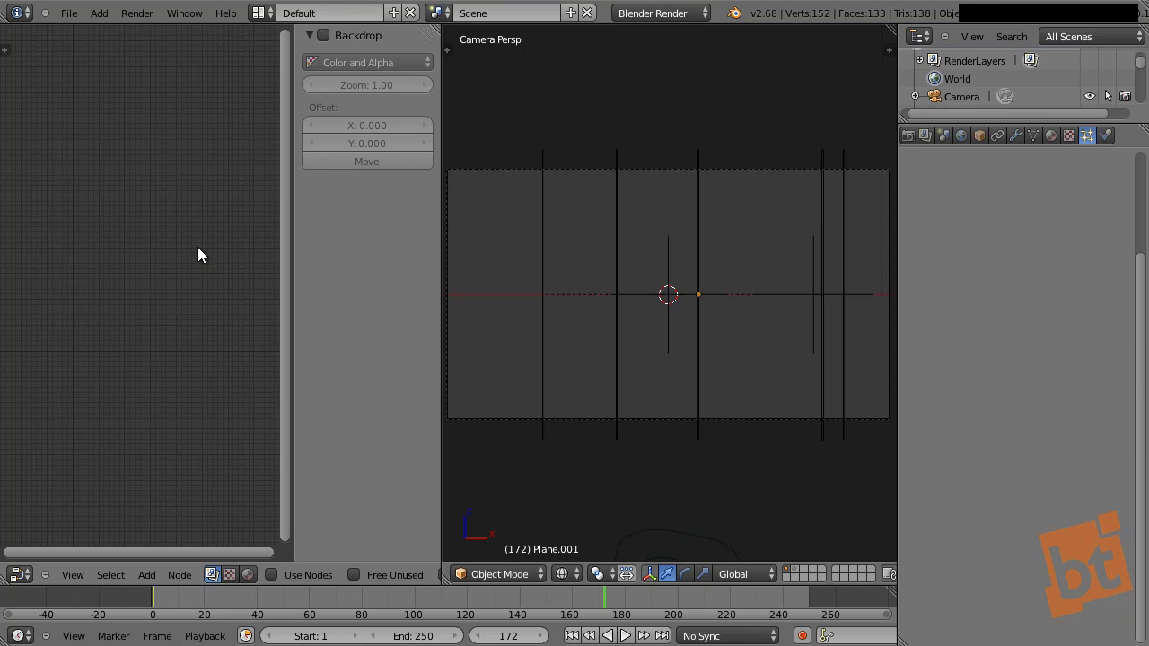
key("shift")
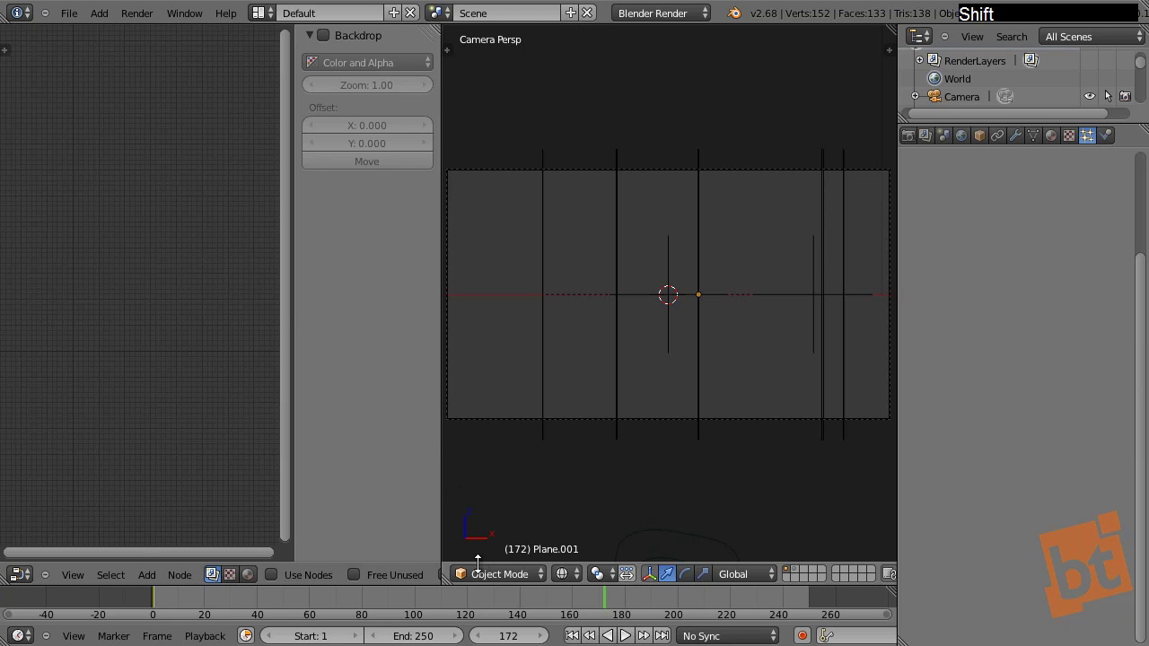
mouse_move(453, 575)
middle_mouse_down()
mouse_move(467, 590)
mouse_move(467, 574)
middle_mouse_up()
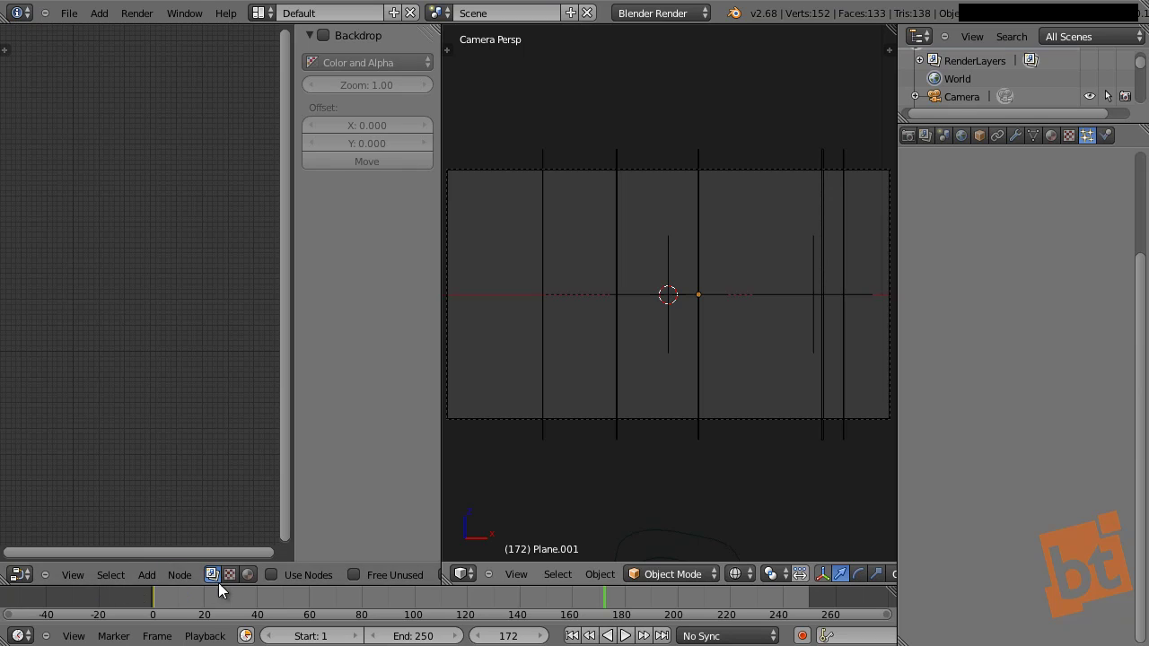
Step: Enable compositing nodes for the scene and turn on the backdrop
left_click(273, 576)
middle_click_drag(279, 575, 141, 575)
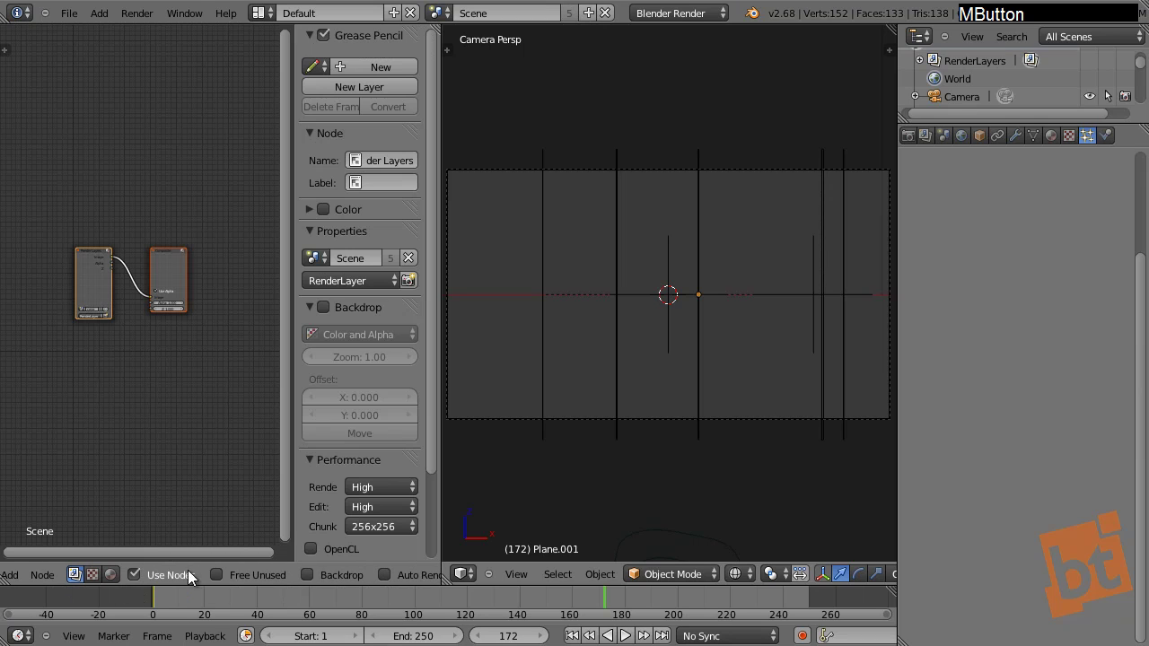
left_click(308, 575)
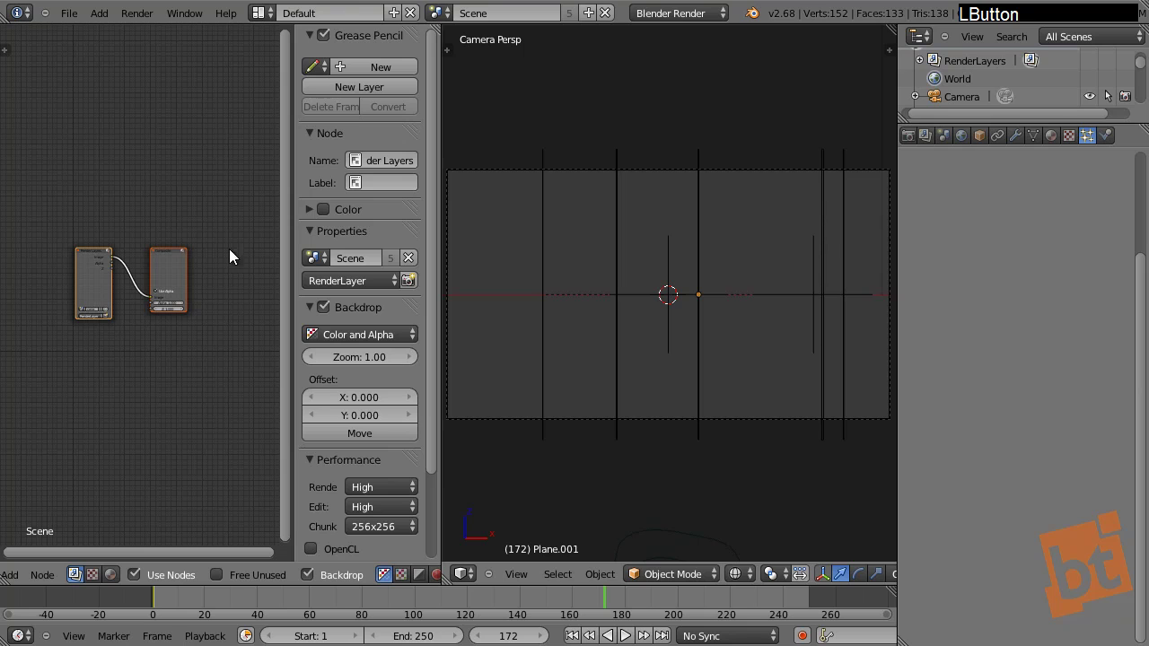
Step: Add a Movie Clip node below the Render Layers node
scroll(121, 304, "up", 3)
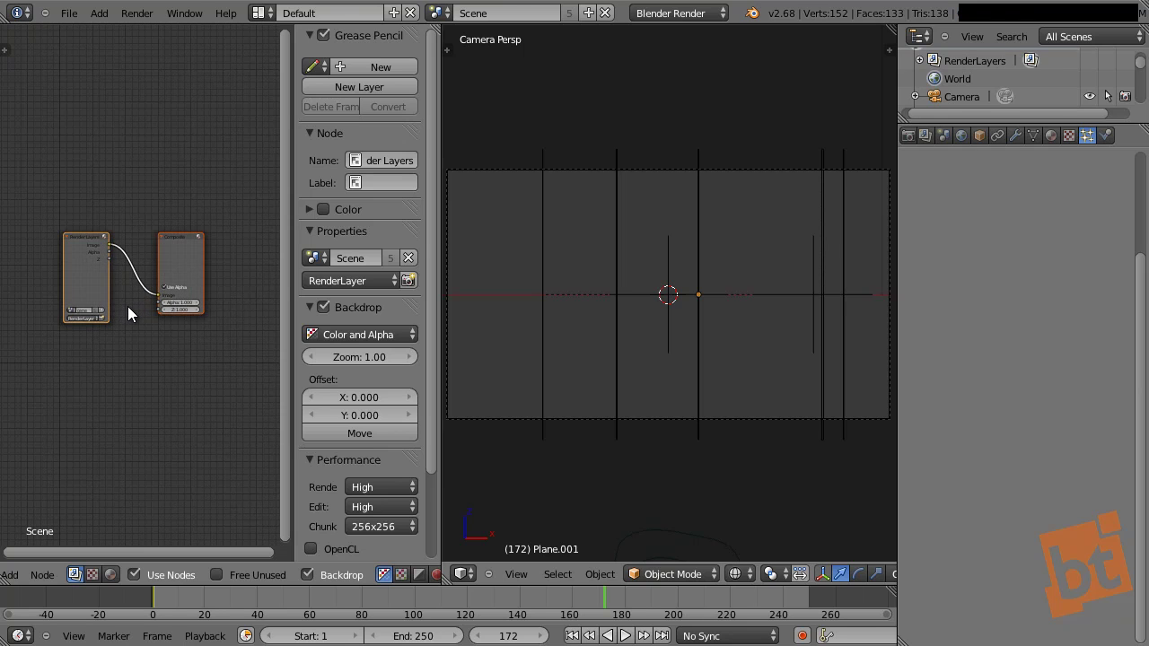
mouse_move(127, 329)
middle_mouse_down()
mouse_move(134, 220)
mouse_move(134, 329)
middle_mouse_up()
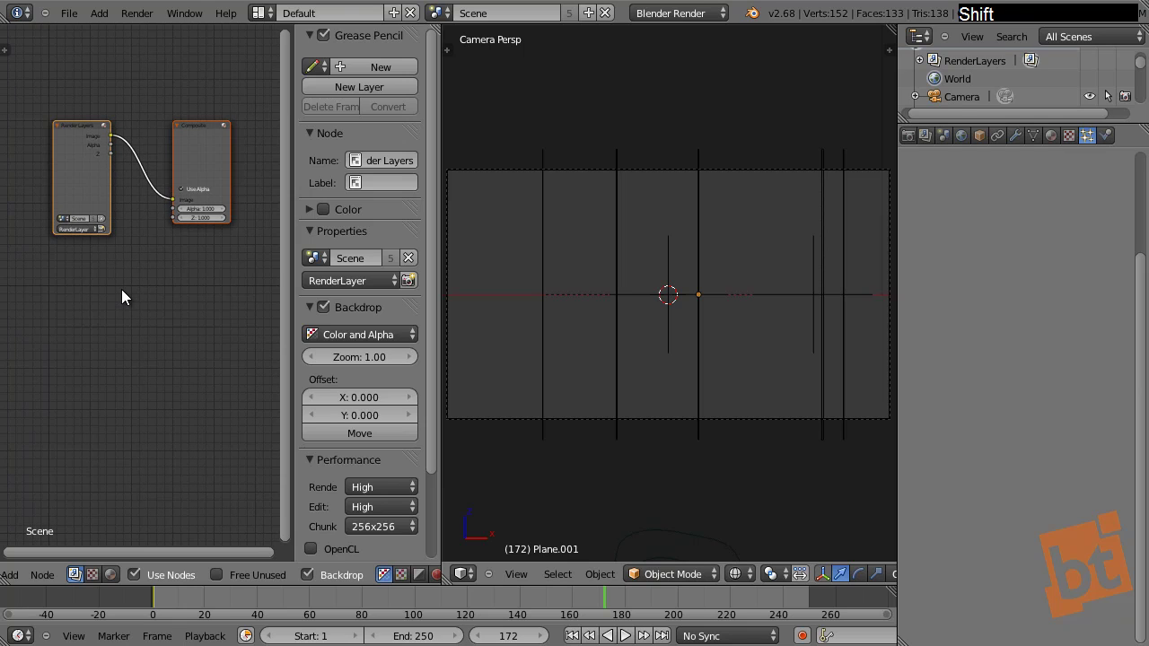
key("shift+a")
mouse_move(133, 308)
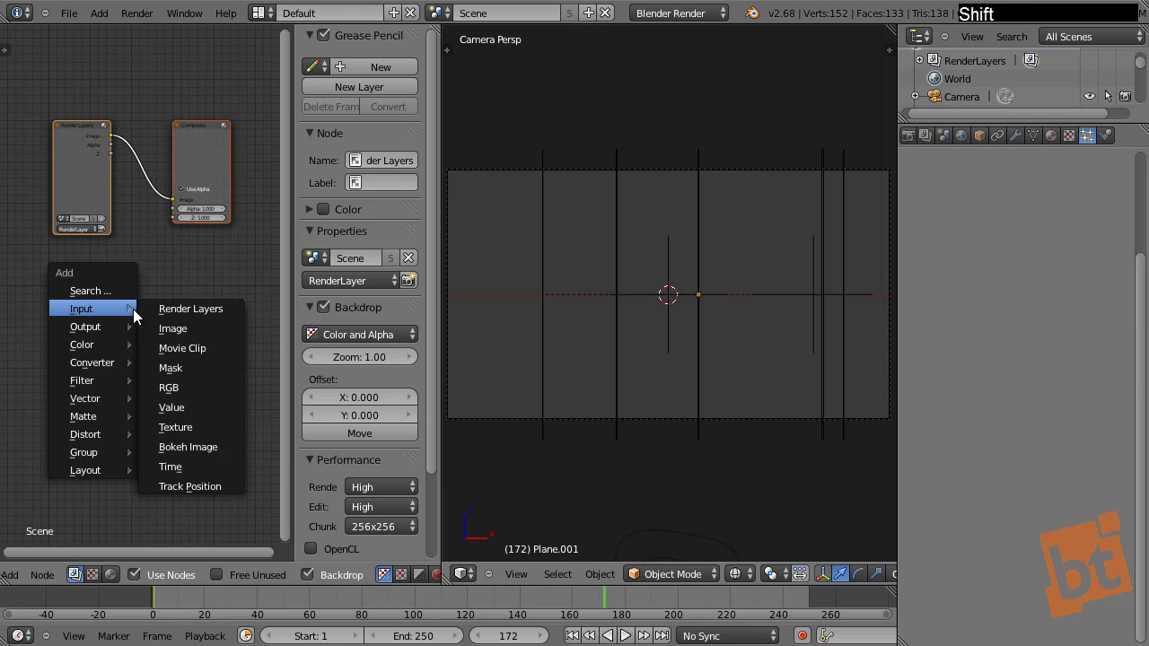
left_click(182, 348)
left_click(50, 303)
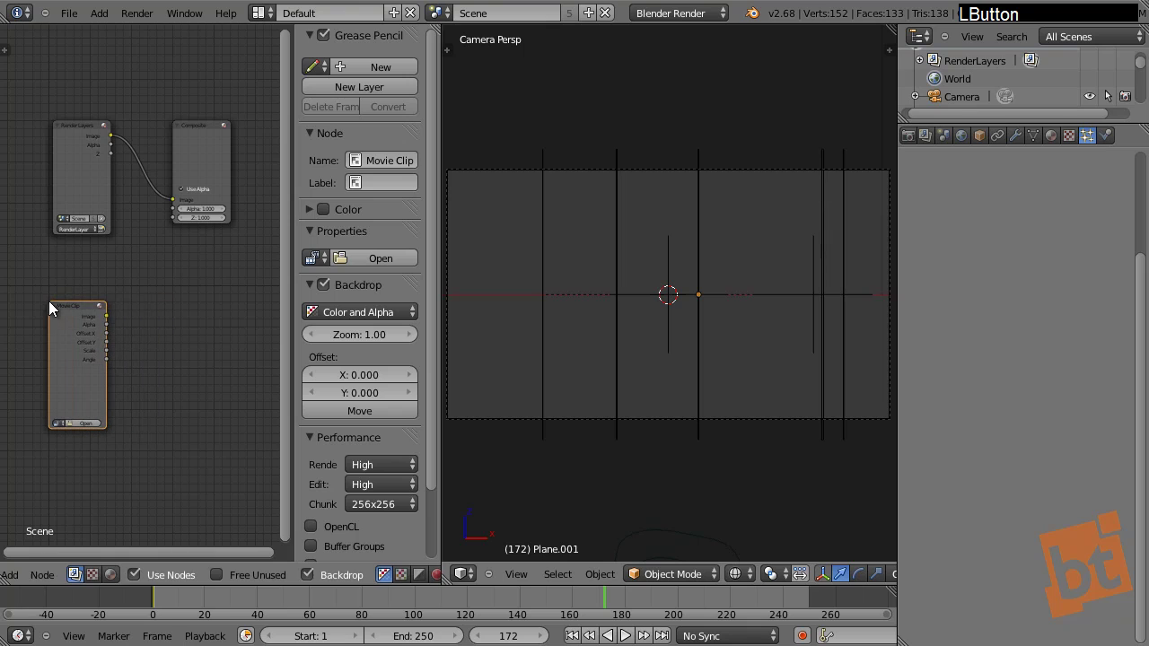
middle_click_drag(118, 341, 112, 409, "ctrl")
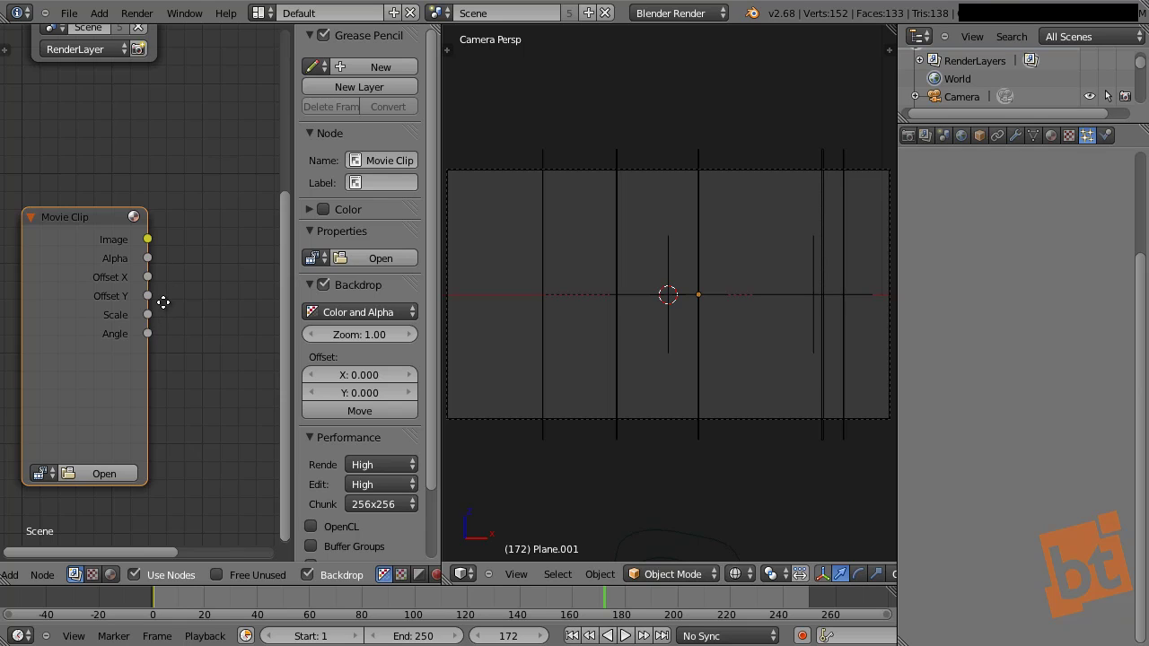
middle_click_drag(142, 336, 172, 300)
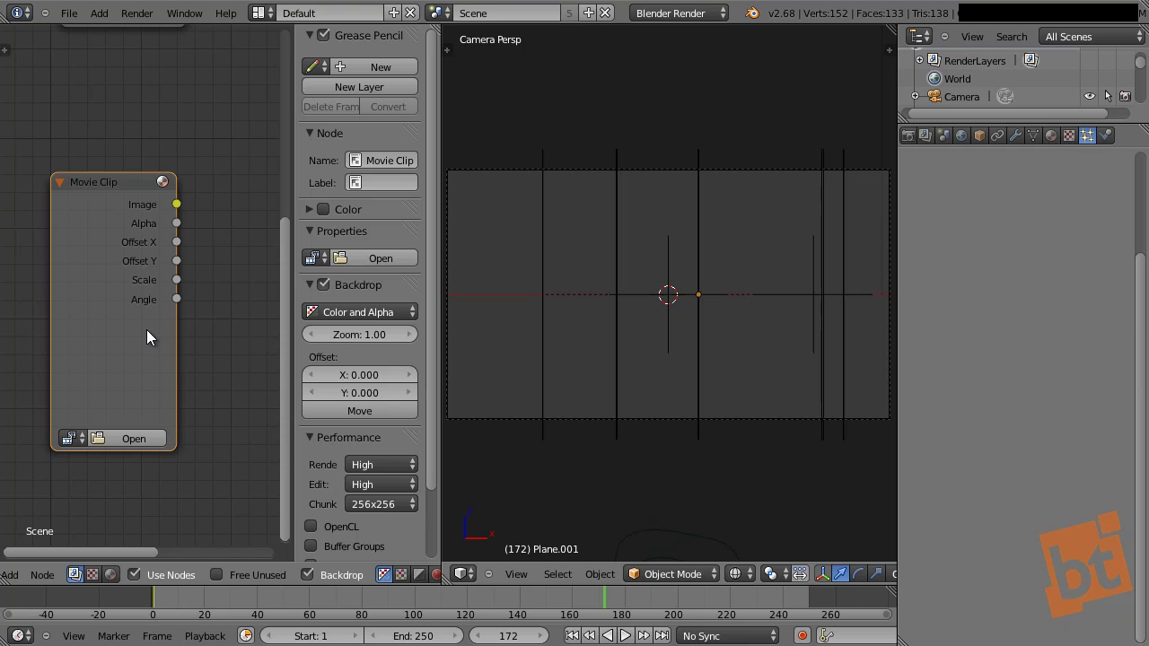
scroll(146, 336, "down", 1)
Step: Change the 3D View area to the Movie Clip Editor and open the footage edit_for_tutorial0579-1176.mp4
left_click(462, 575)
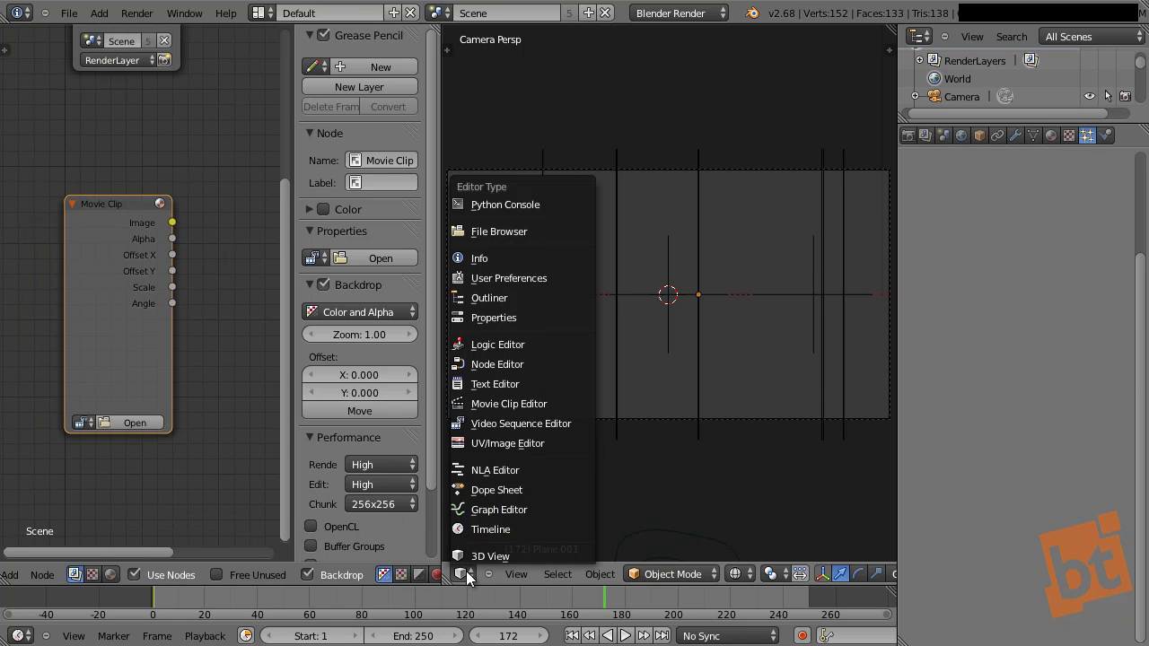
left_click(503, 405)
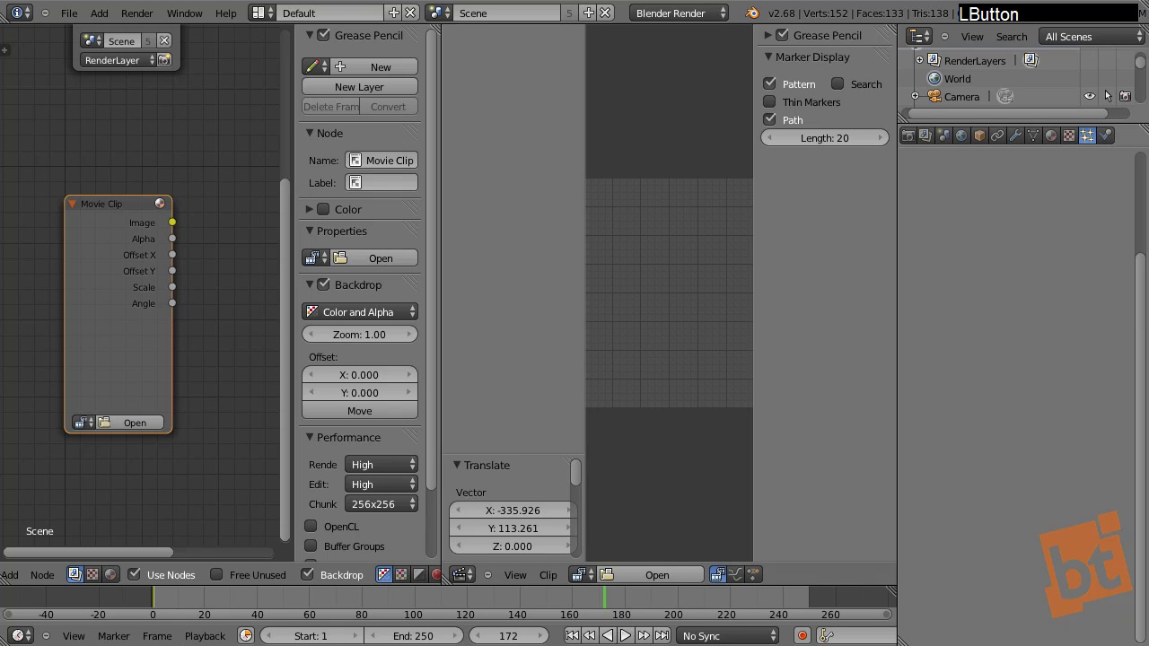
left_click_drag(687, 279, 688, 280)
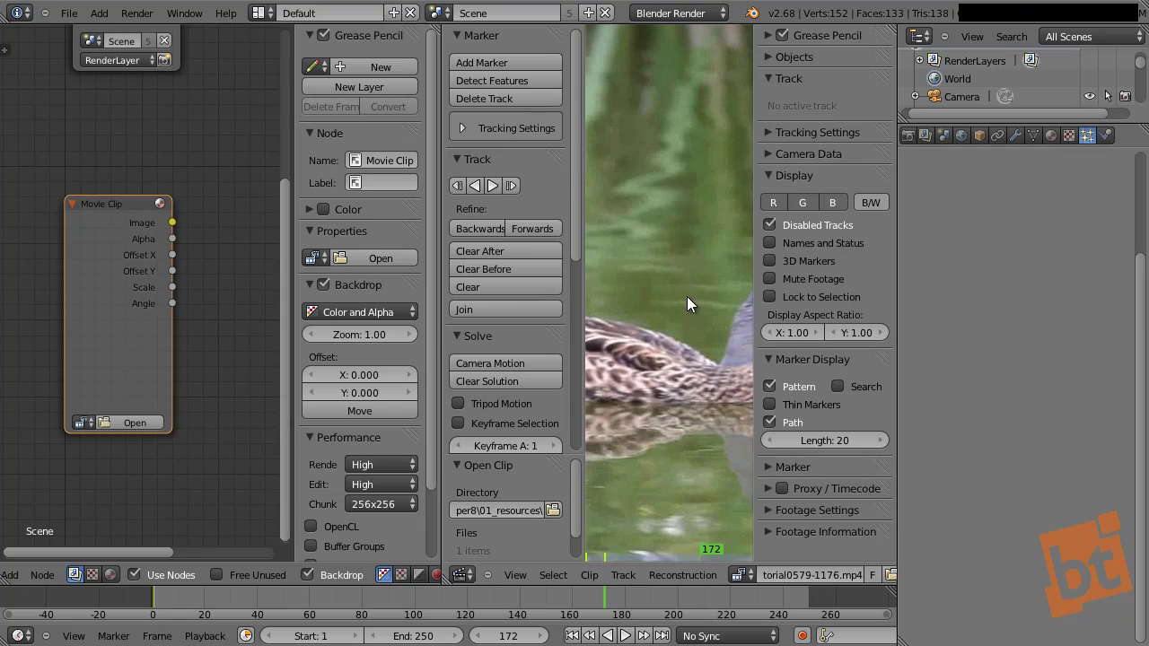
Step: Play the duck footage in the maximized Movie Clip Editor, stop it and restore the area layout
middle_click_drag(693, 327, 693, 315)
key("shift+space")
key("alt+a")
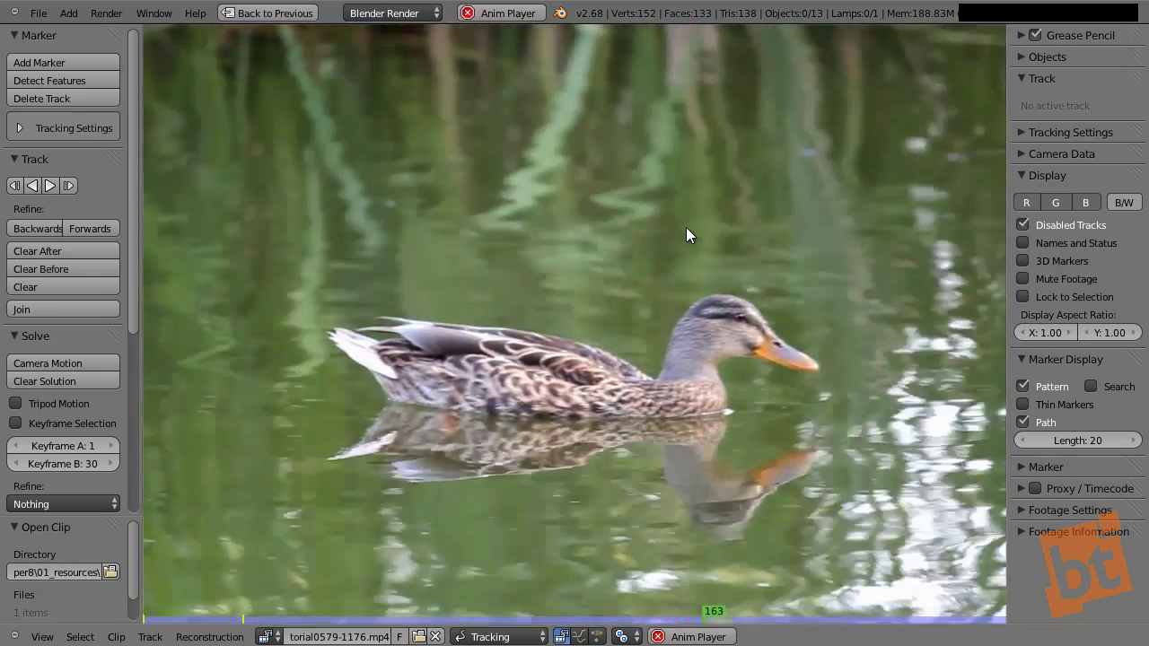
key("alt+a")
key("shift+space")
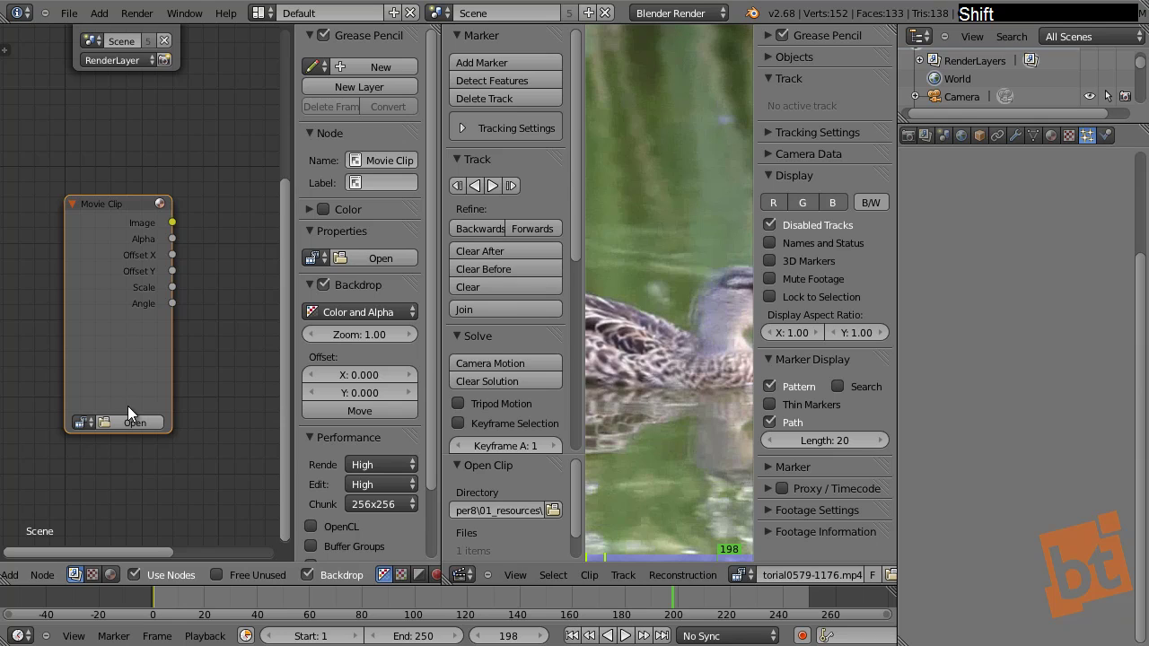
Step: Assign edit_for_tutorial0579-1176.mp4 to the Movie Clip node, maximize the Node Editor and connect the clip to a Viewer node
left_click(82, 422)
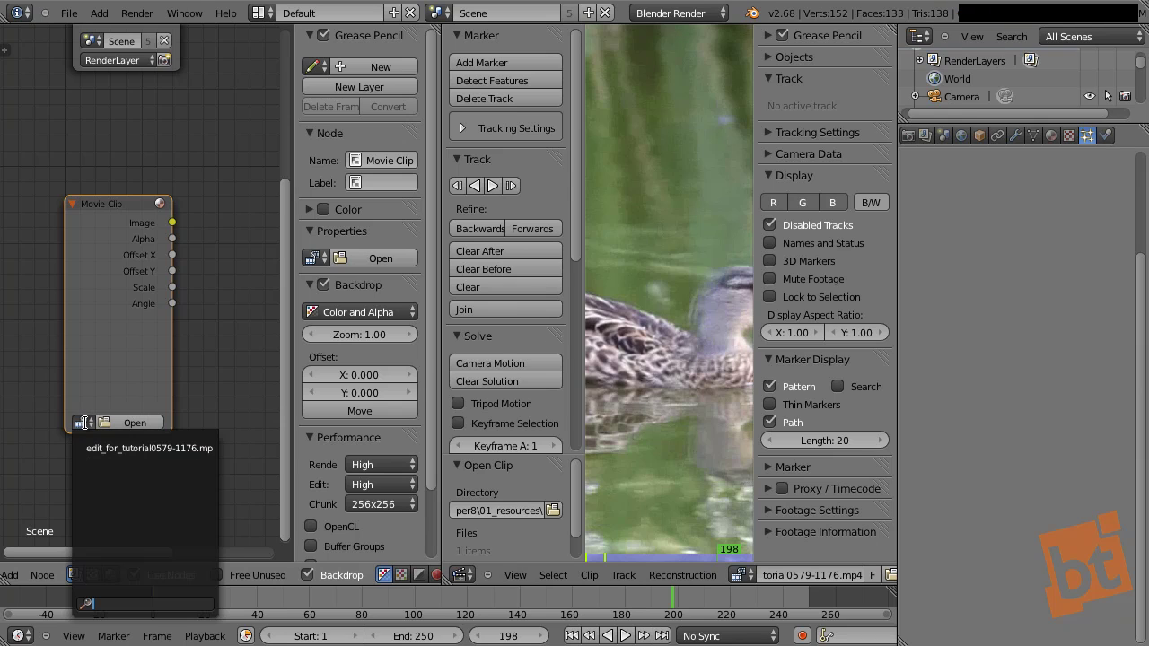
left_click(121, 448)
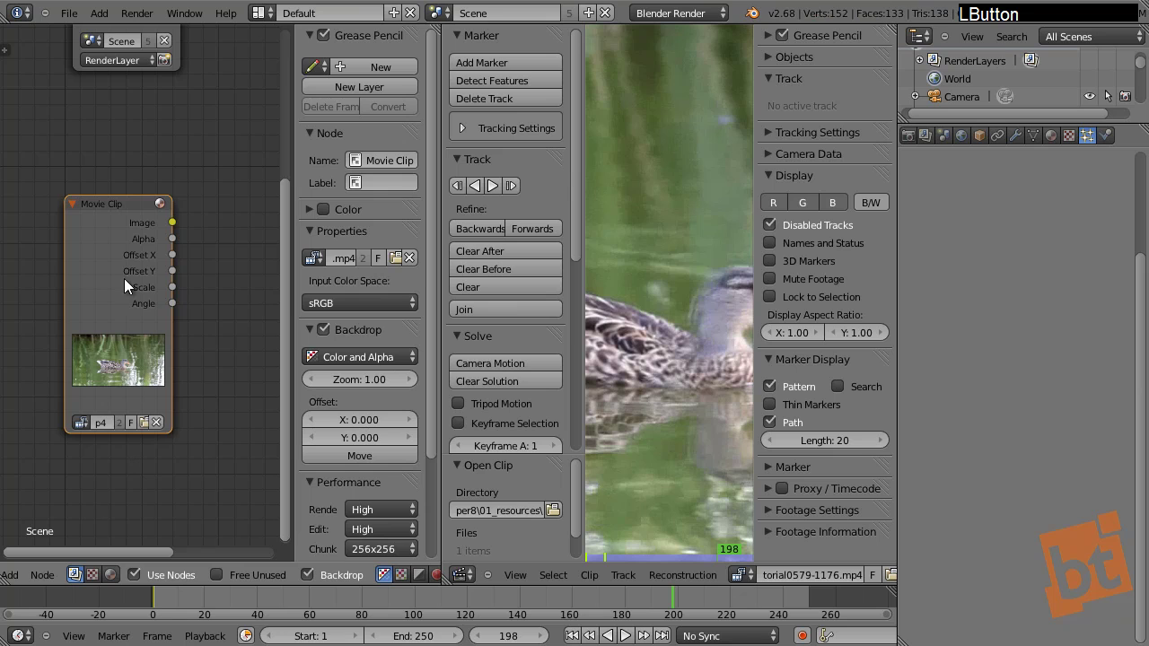
key("shift+space")
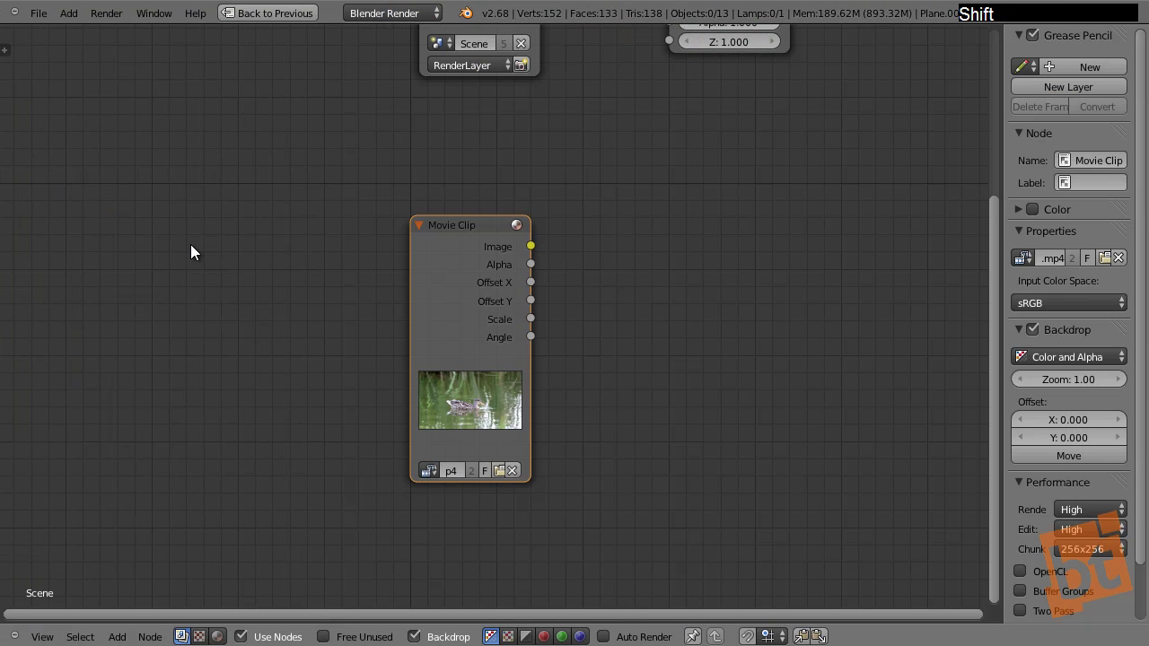
middle_click_drag(488, 346, 248, 417)
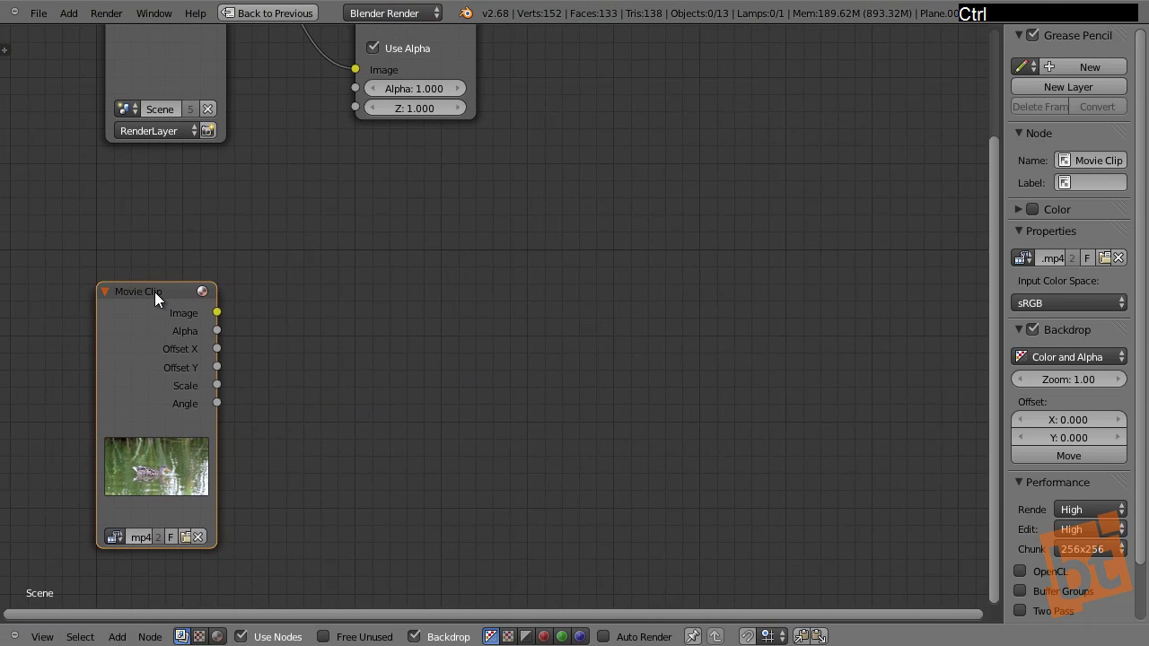
left_click(153, 292, "ctrl+shift")
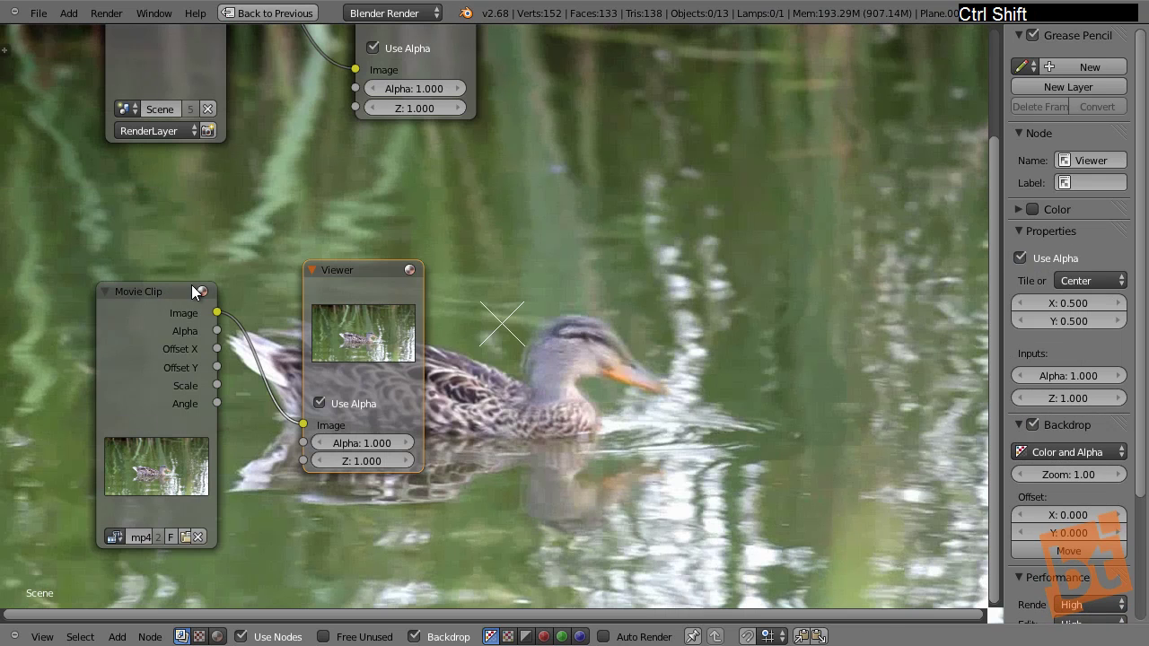
Step: Spread out the nodes by moving the Viewer far to the right and the Movie Clip node slightly left
middle_click_drag(482, 287, 494, 291)
left_click_drag(330, 300, 863, 225)
middle_click_drag(863, 218, 653, 272, "ctrl")
left_click_drag(652, 272, 959, 214)
left_click_drag(164, 336, 114, 348)
middle_click_drag(275, 397, 312, 406)
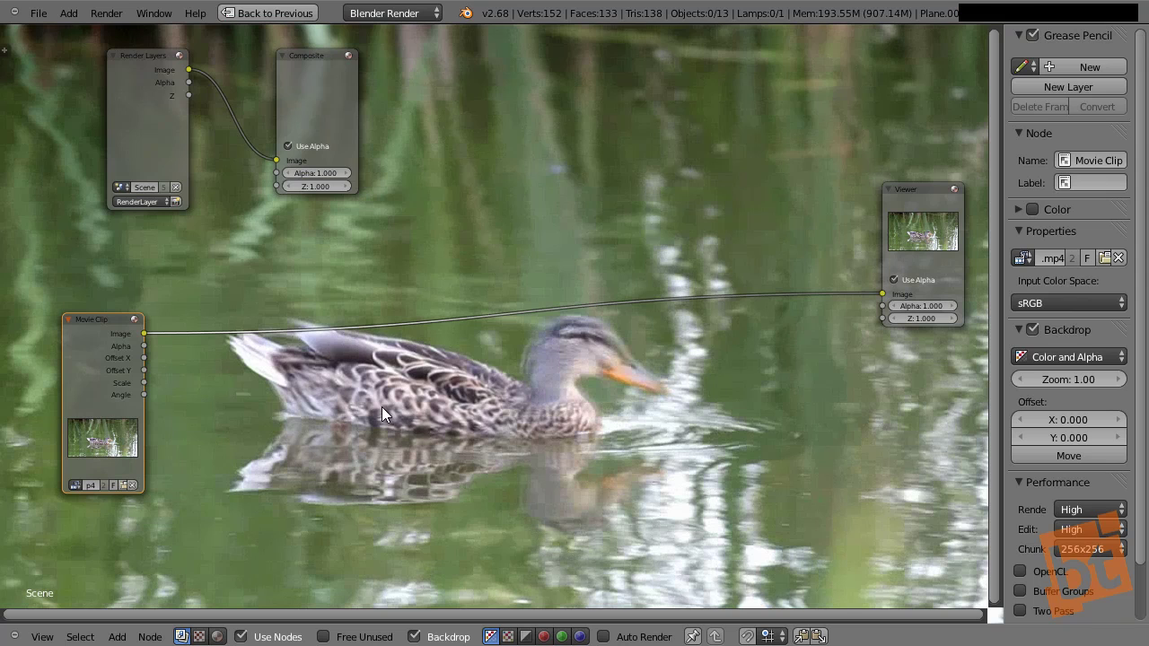
Step: Insert an RGB Curves node between the Movie Clip and Viewer nodes
key("shift+a")
mouse_move(365, 443)
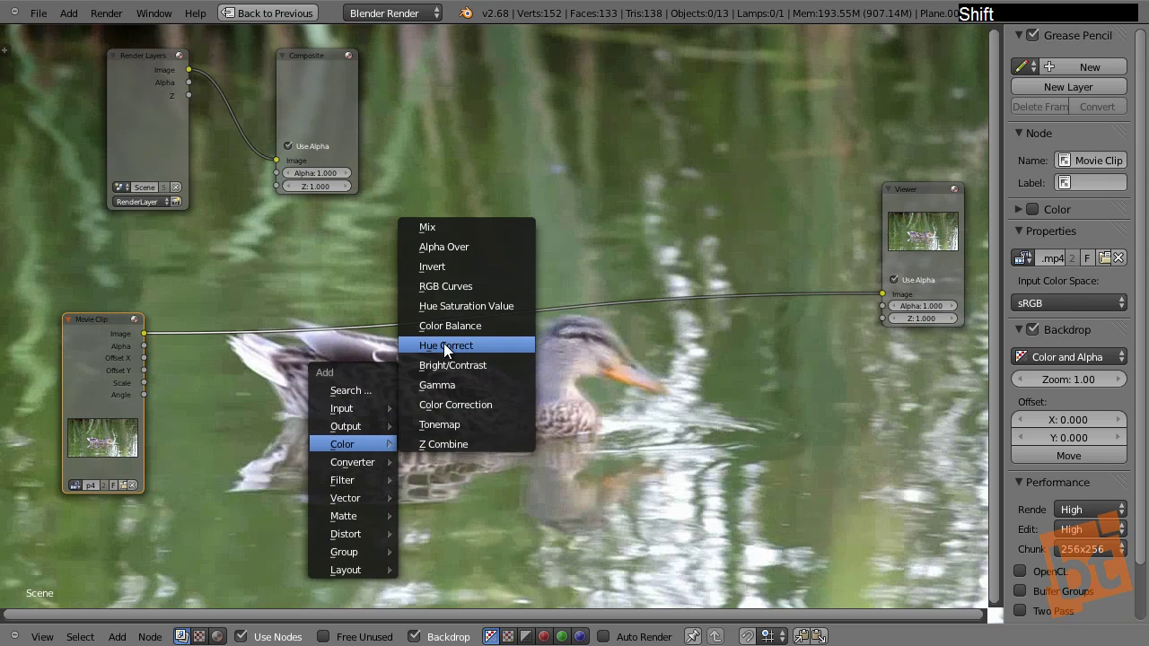
left_click(467, 285)
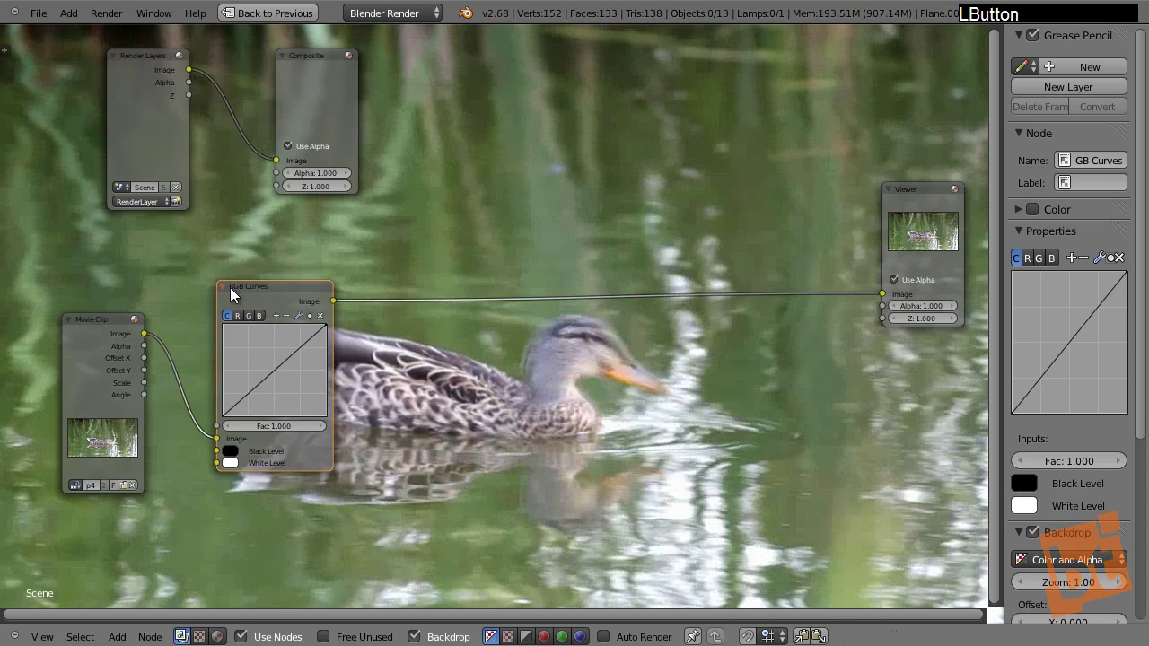
left_click(244, 312)
Step: Darken the midtones with a combined curve point at about X 0.528, Y 0.438, and reposition the RGB Curves and Movie Clip nodes
left_click_drag(242, 401, 253, 409)
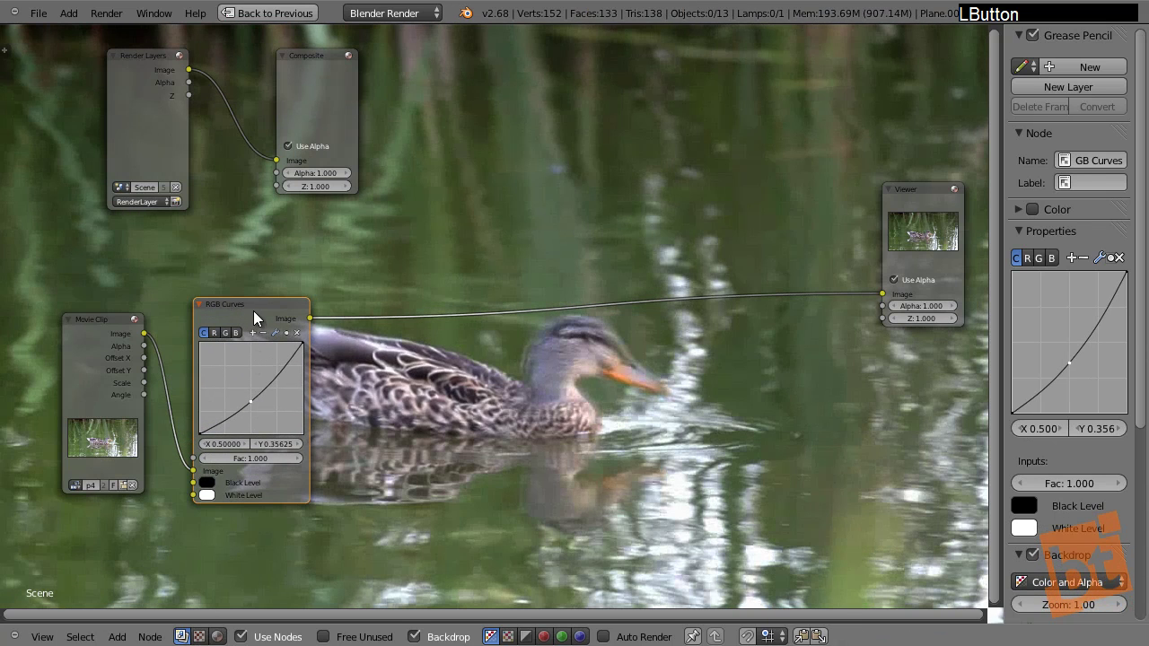
mouse_move(257, 314)
left_mouse_down()
mouse_move(208, 325)
mouse_move(244, 325)
left_mouse_up()
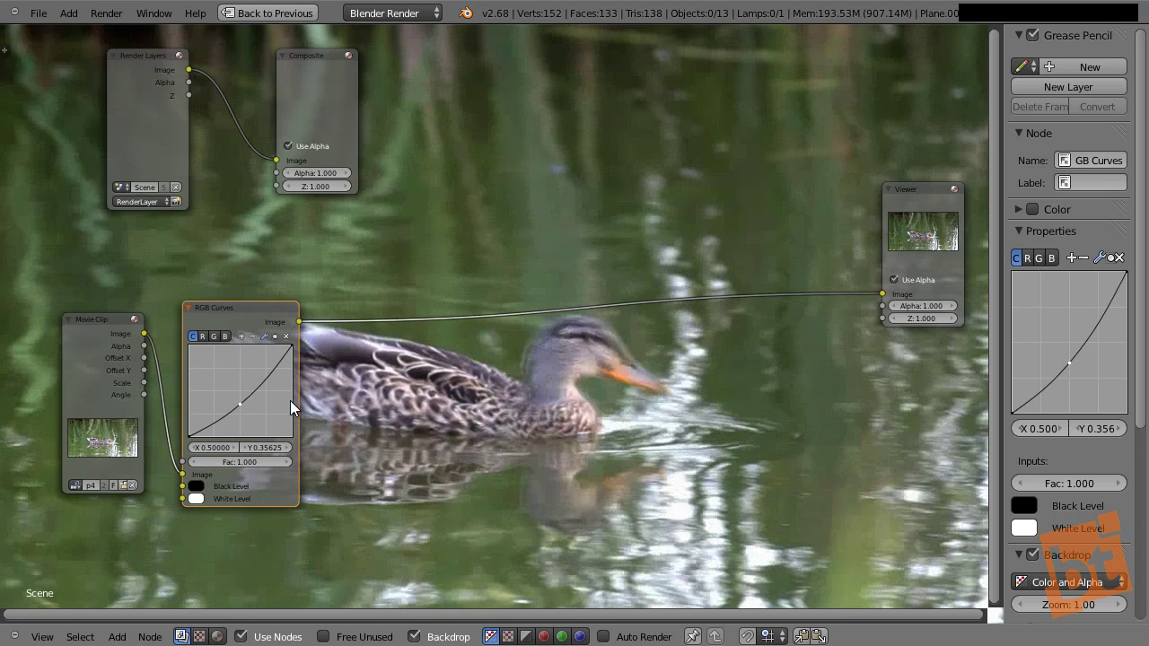
mouse_move(240, 404)
left_mouse_down()
mouse_move(227, 382)
mouse_move(256, 414)
mouse_move(242, 398)
left_mouse_up()
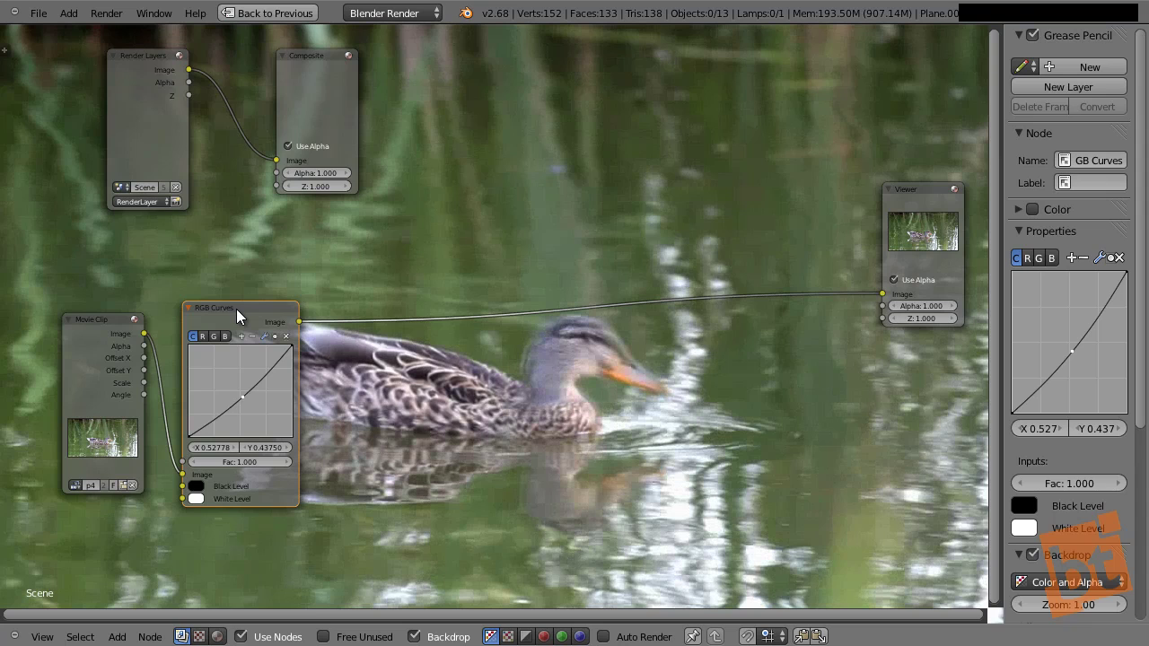
left_click_drag(237, 312, 240, 303)
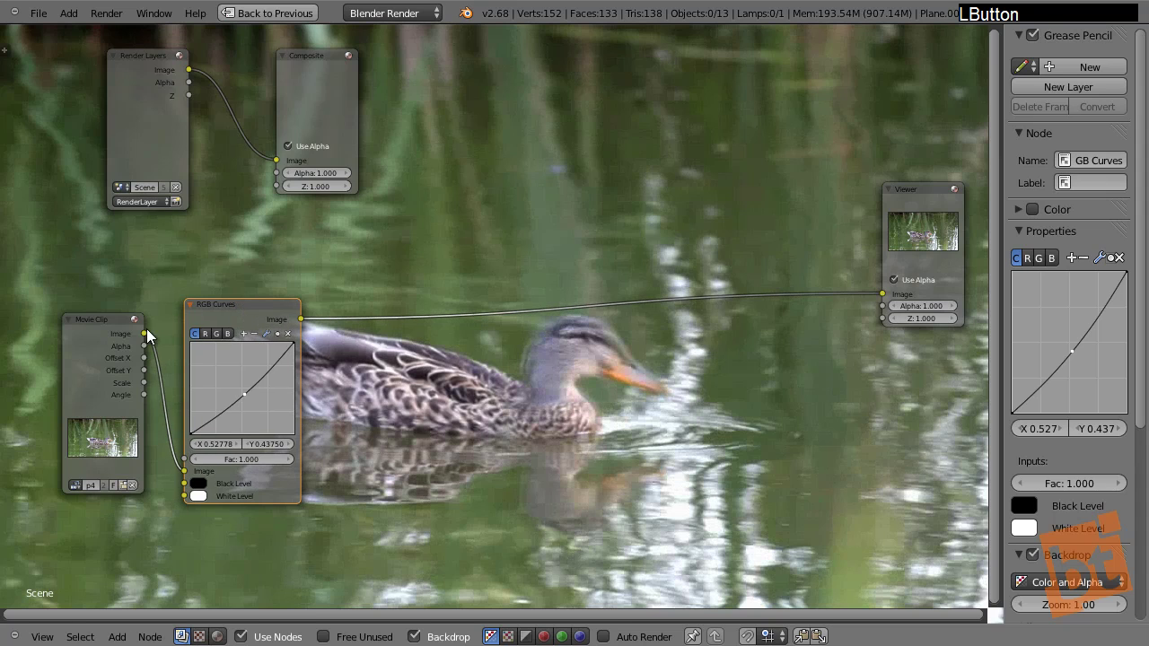
left_click_drag(146, 328, 143, 333)
left_click_drag(106, 325, 96, 324)
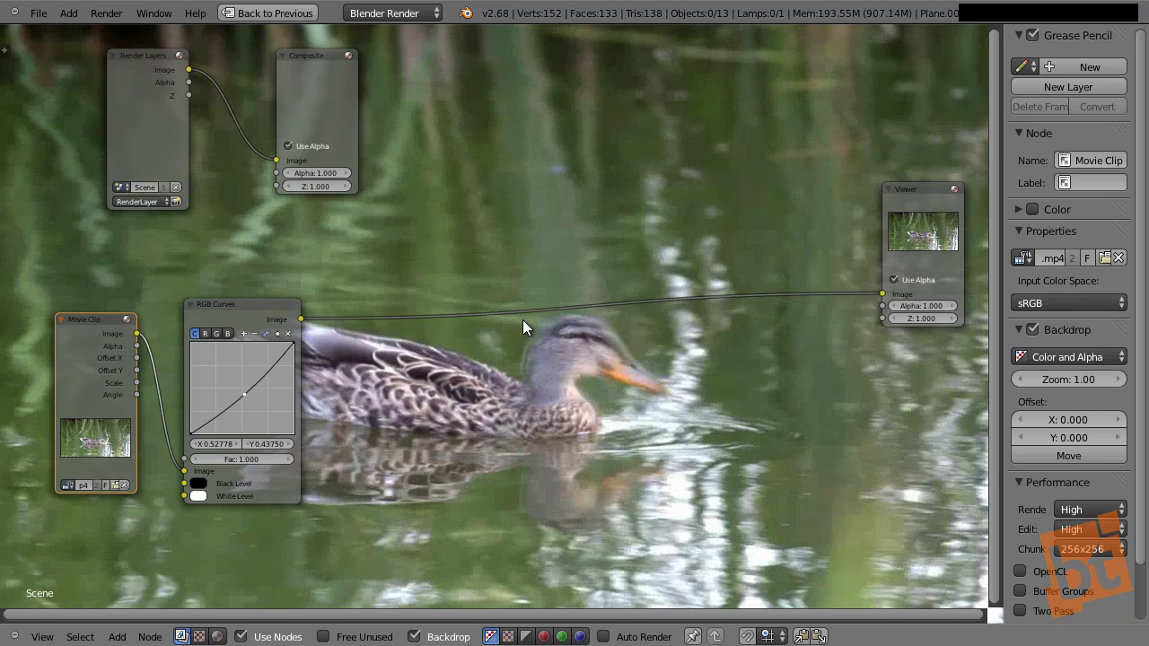
Step: Warm the footage by adjusting the separate colour channel curves, placing the red curve's midpoint at about X 0.478, Y 0.519
left_click(227, 333)
mouse_move(245, 386)
left_mouse_down()
mouse_move(254, 399)
mouse_move(239, 374)
mouse_move(251, 398)
mouse_move(239, 387)
left_mouse_up()
left_click(216, 333)
left_click(204, 333)
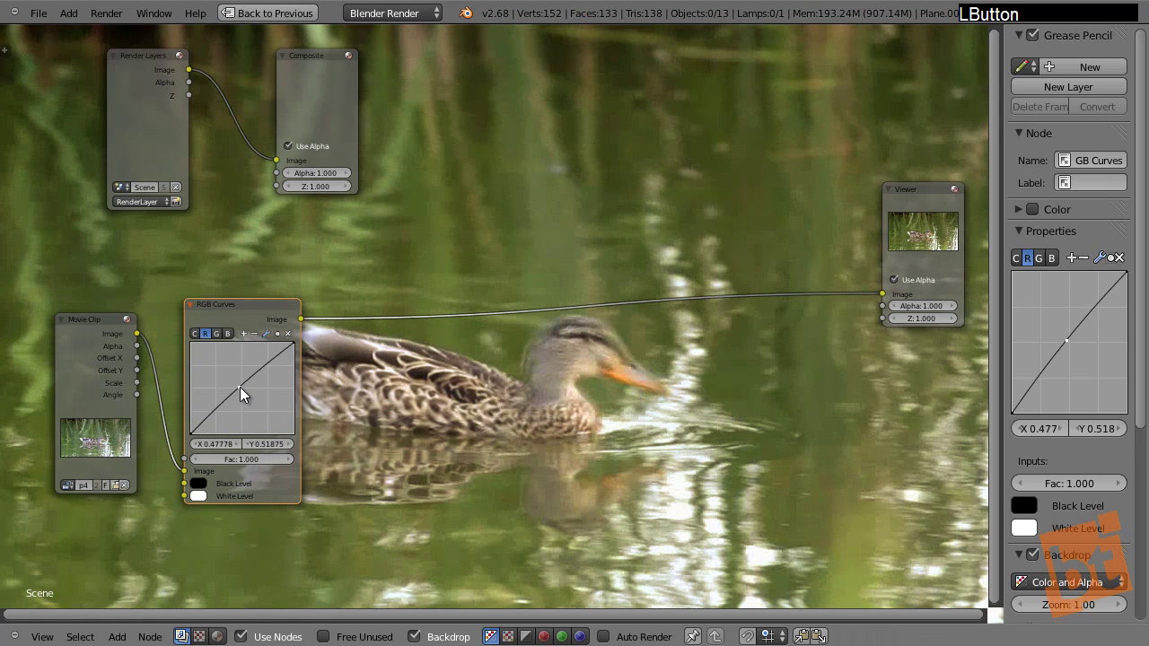
Step: Return to the combined curve and compare the original clip with the RGB Curves result in the viewer
left_click(197, 332)
left_click(92, 324)
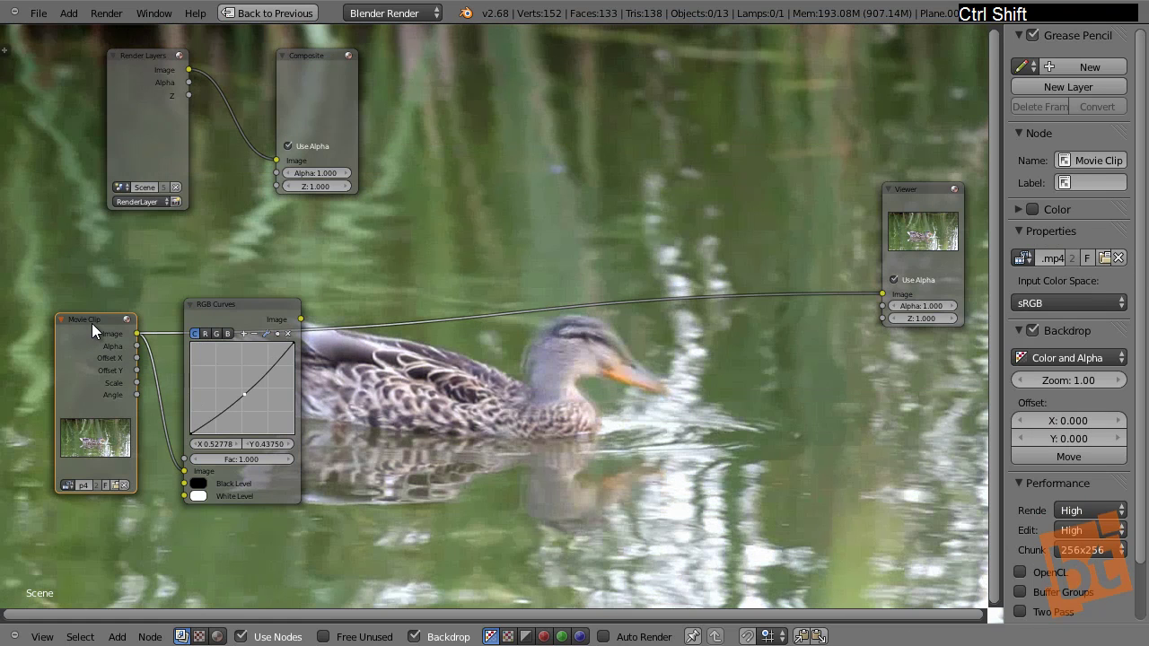
left_click(234, 305)
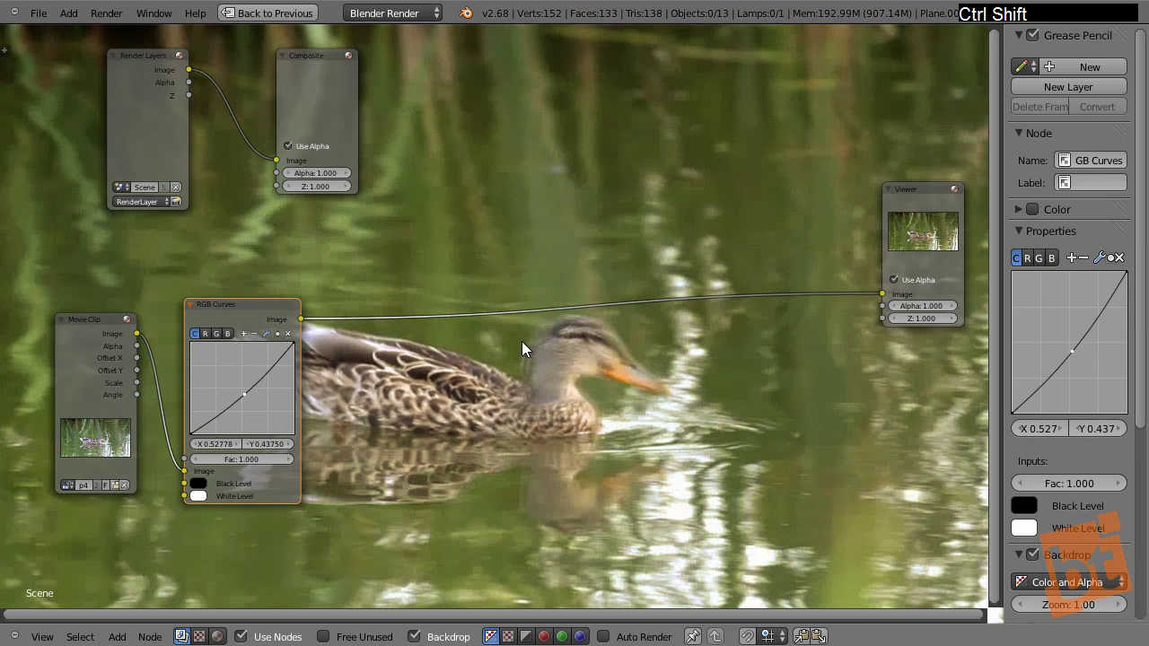
Step: Insert a Mix node between the RGB Curves and Viewer nodes
middle_click_drag(523, 342, 550, 285)
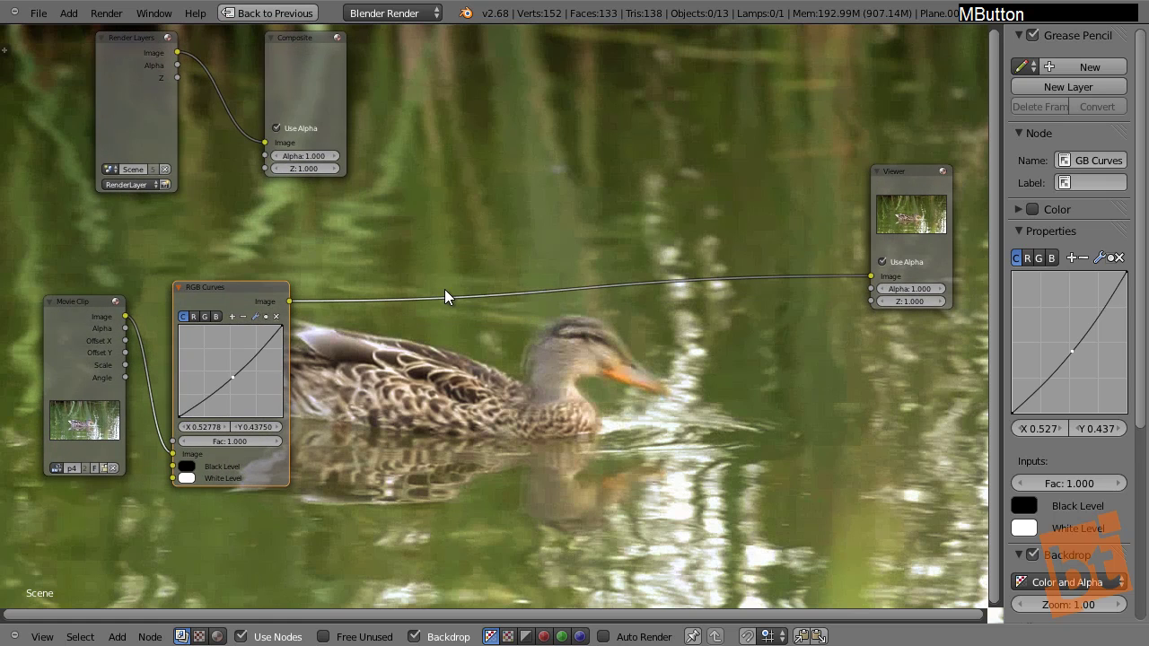
key("shift")
key("shift+a")
mouse_move(457, 344)
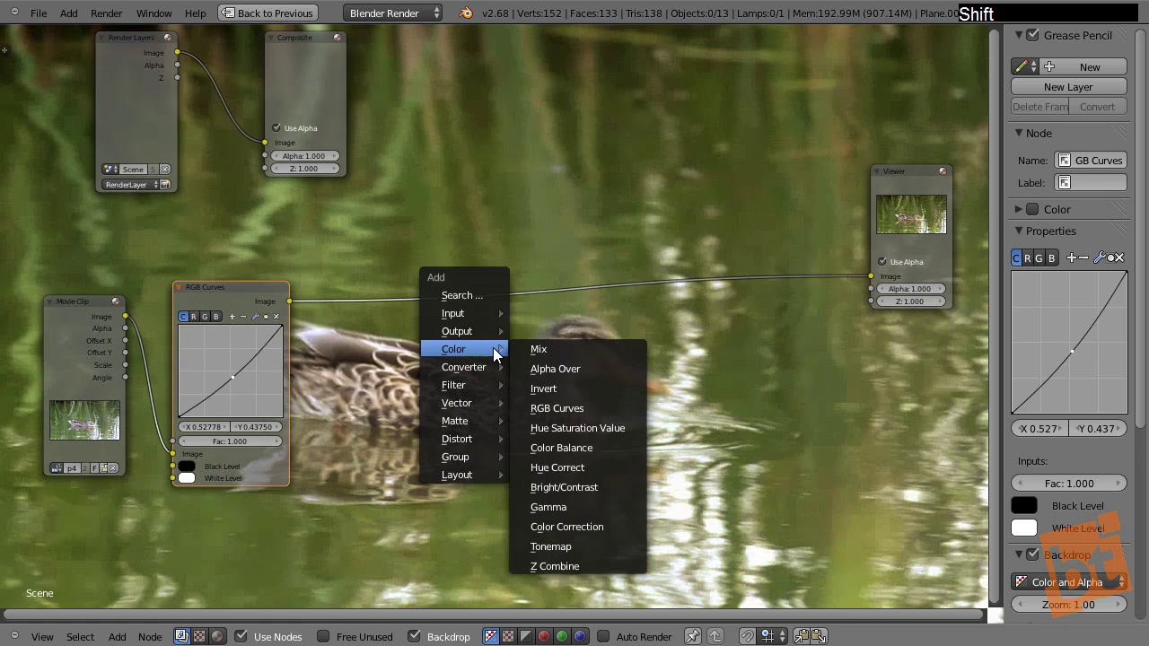
left_click(541, 349)
left_click(387, 255)
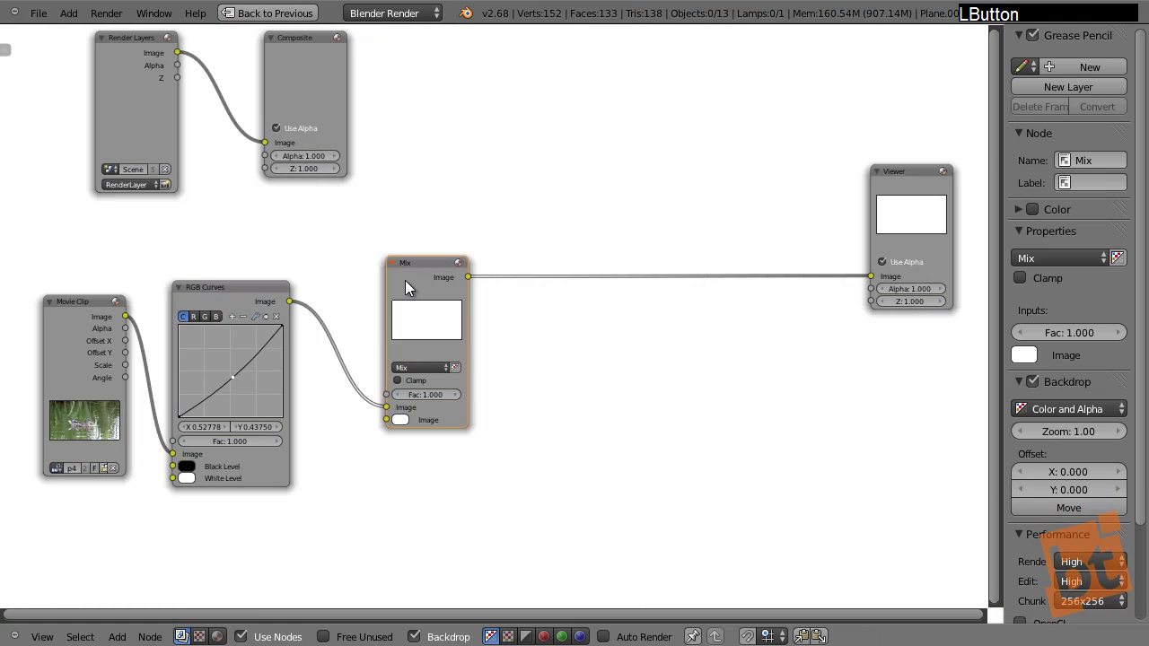
left_click_drag(404, 280, 411, 283)
Step: Set the Mix node's second colour to pale orange (R 1.000, G 0.732, B 0.314) and its factor to 0.060
left_click(396, 423)
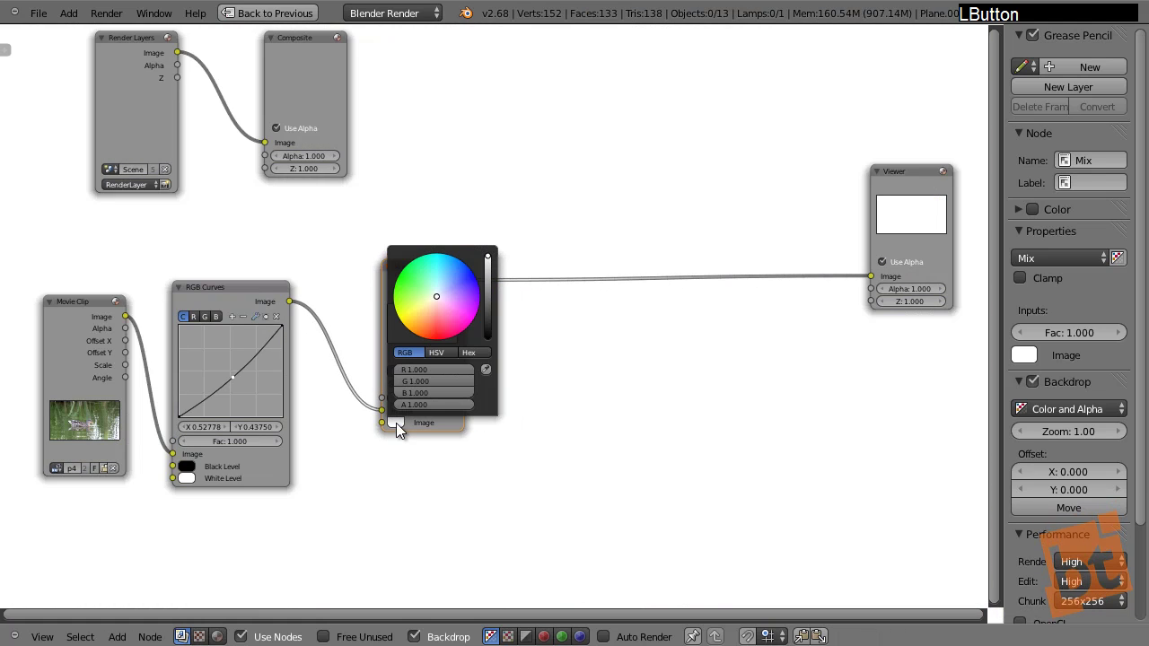
left_click(417, 327)
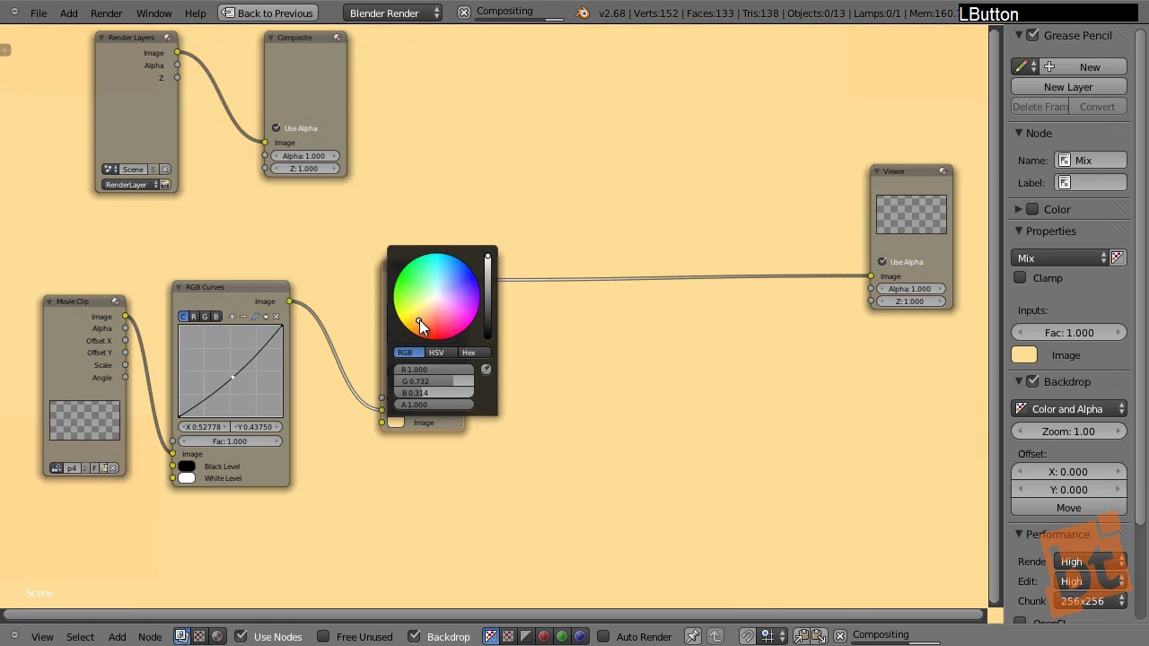
left_click_drag(429, 397, 418, 396)
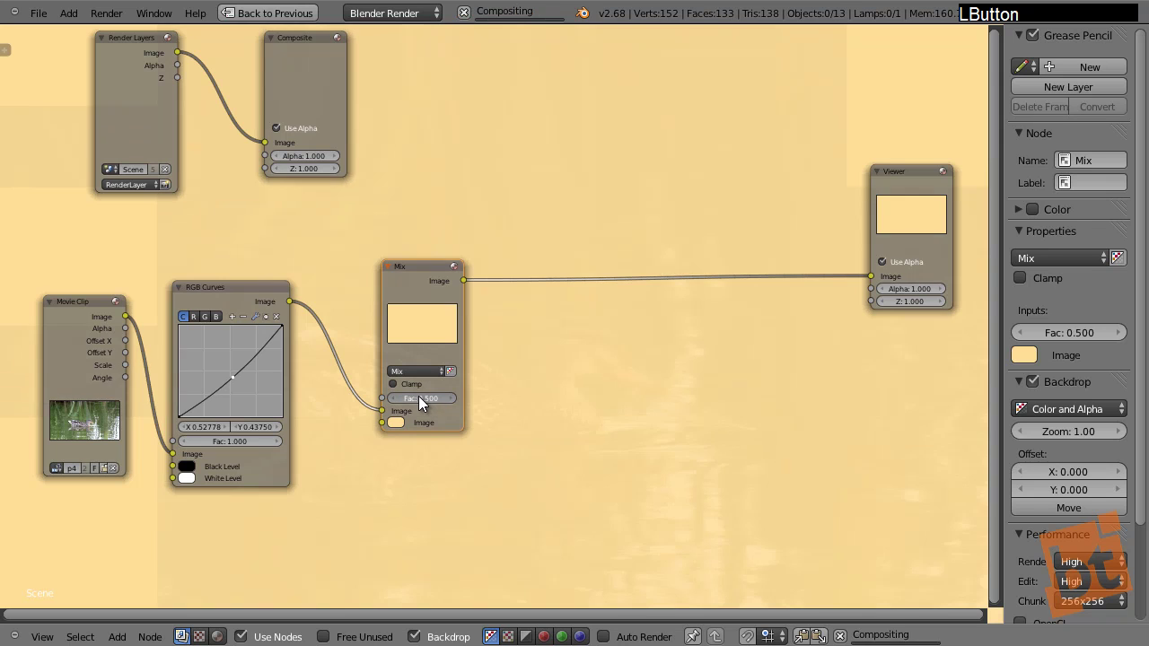
scroll(418, 396, "up", 3)
scroll(418, 409, "up", 1)
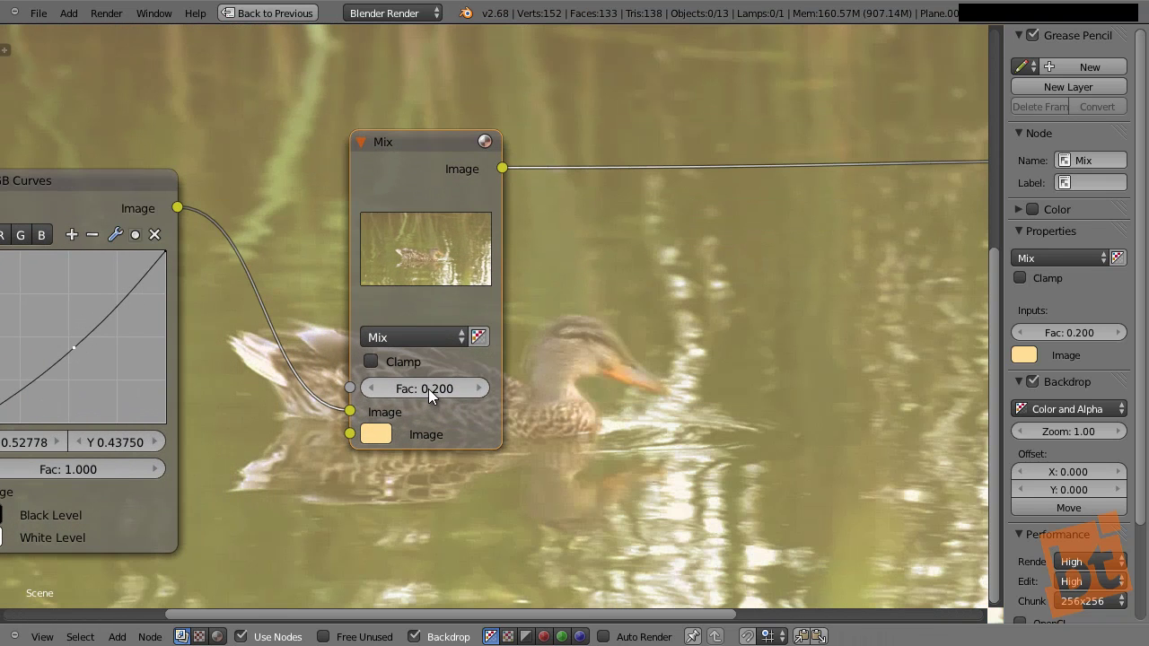
left_click_drag(429, 389, 402, 386, "shift")
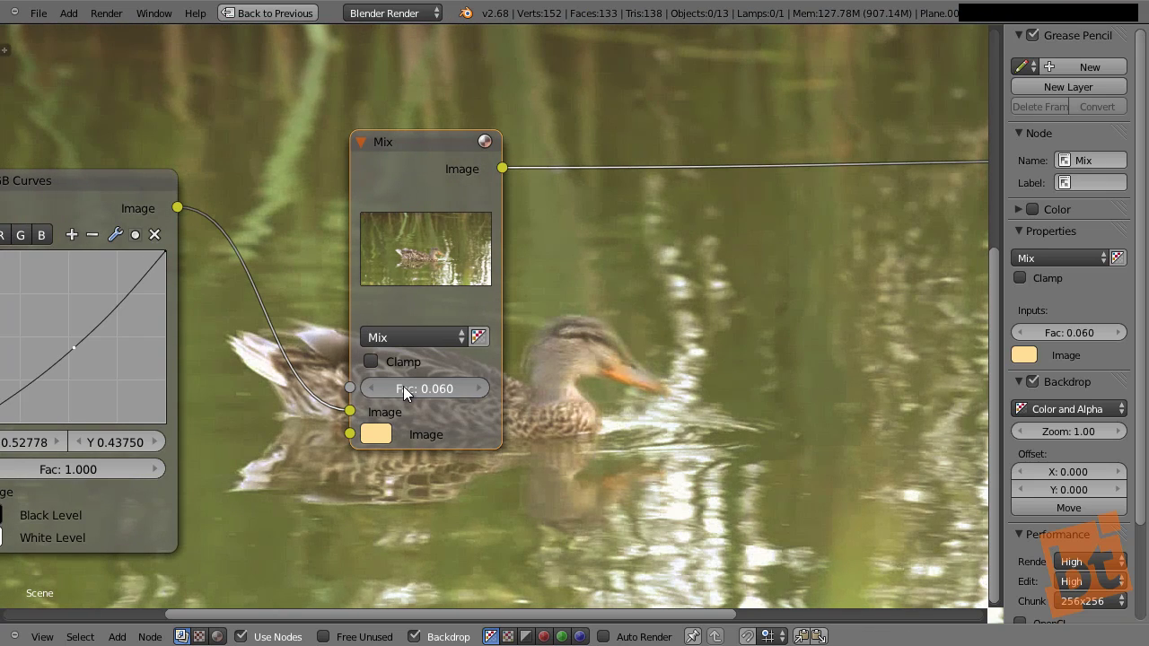
Step: Zoom the backdrop out to 0.83 to fit the whole frame and move the Mix node closer to RGB Curves
middle_click_drag(403, 386, 482, 407)
scroll(482, 407, "down", 2)
scroll(482, 408, "down", 2)
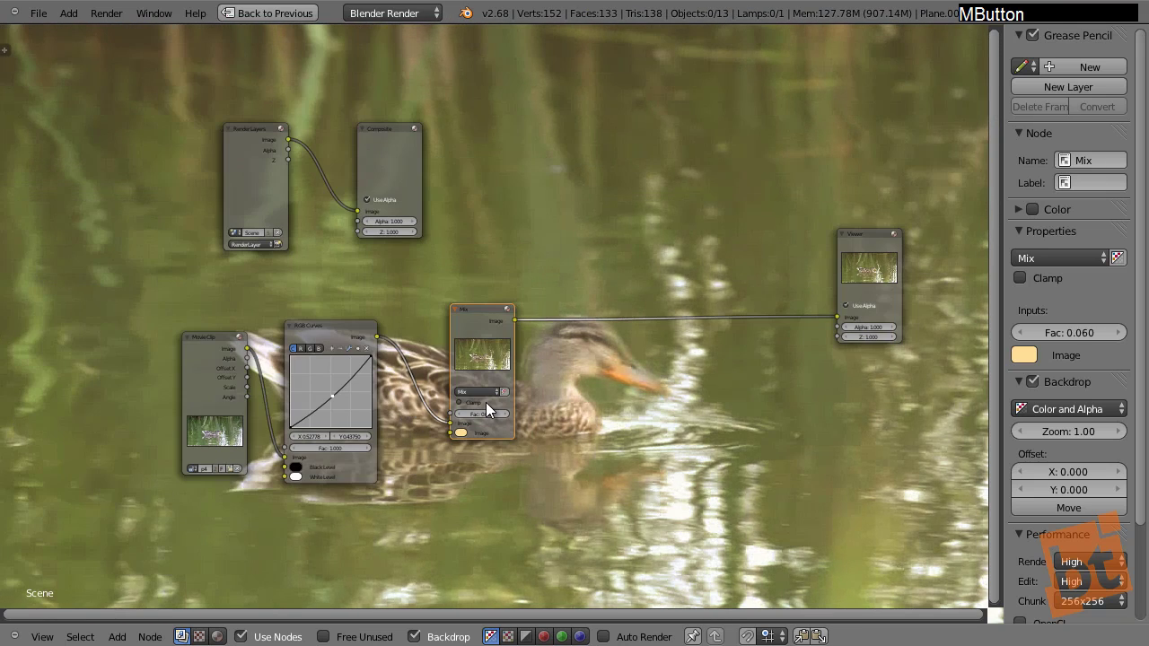
key("v")
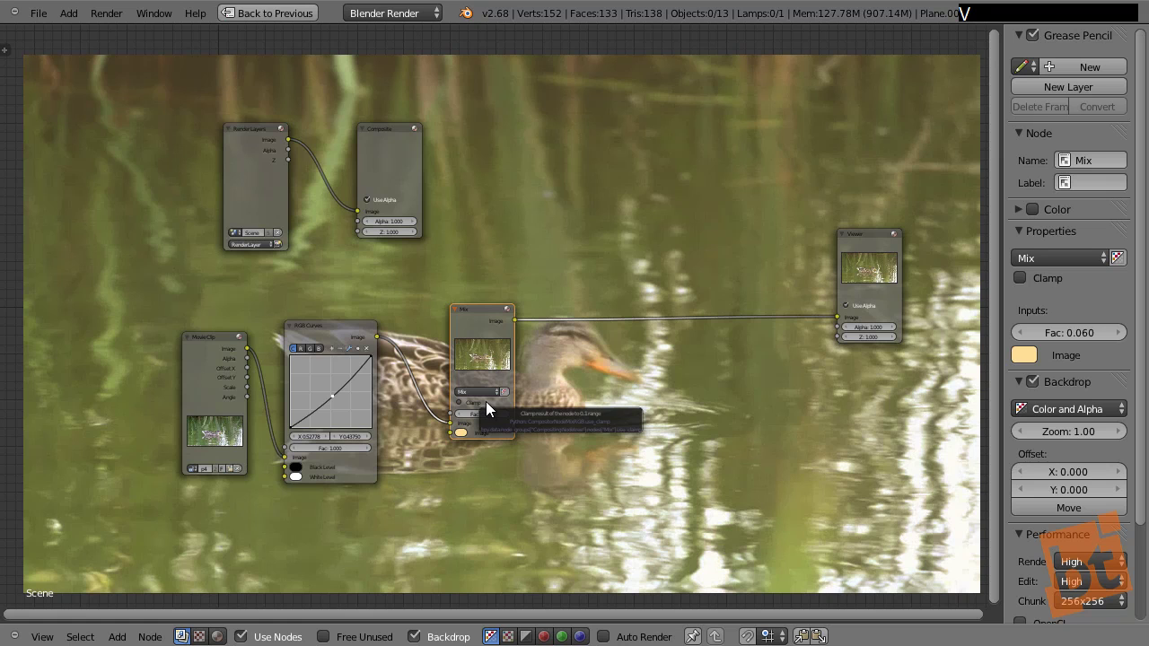
key("v")
key("alt+v")
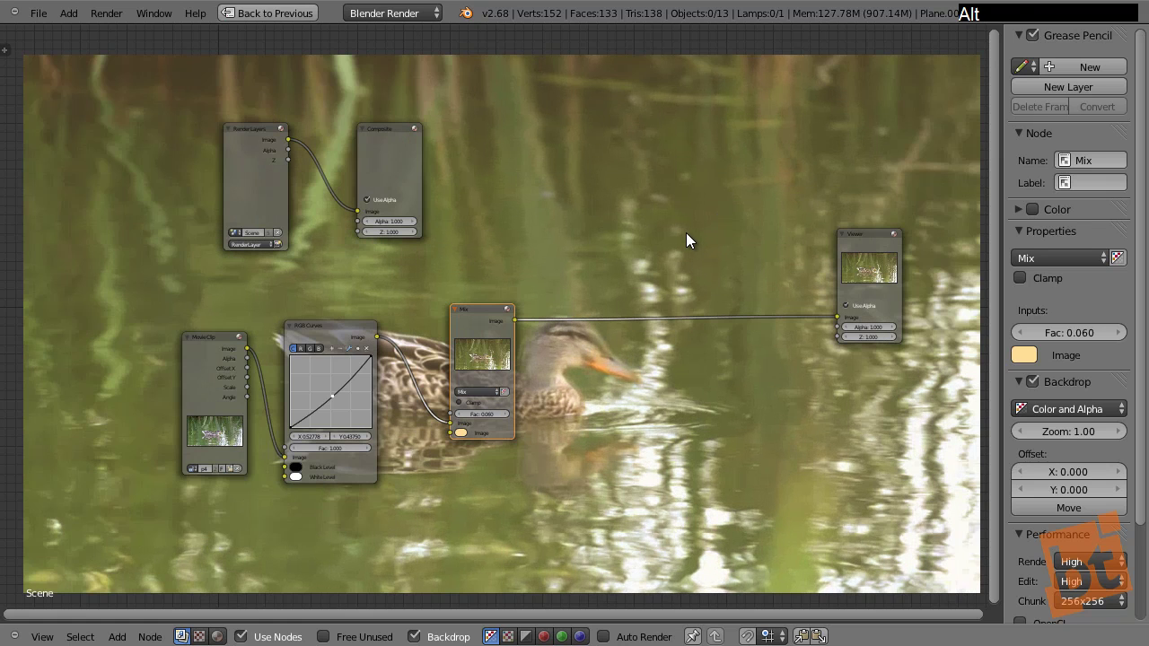
middle_click_drag(547, 366, 415, 380)
left_click_drag(341, 324, 308, 357)
scroll(336, 442, "up", 2)
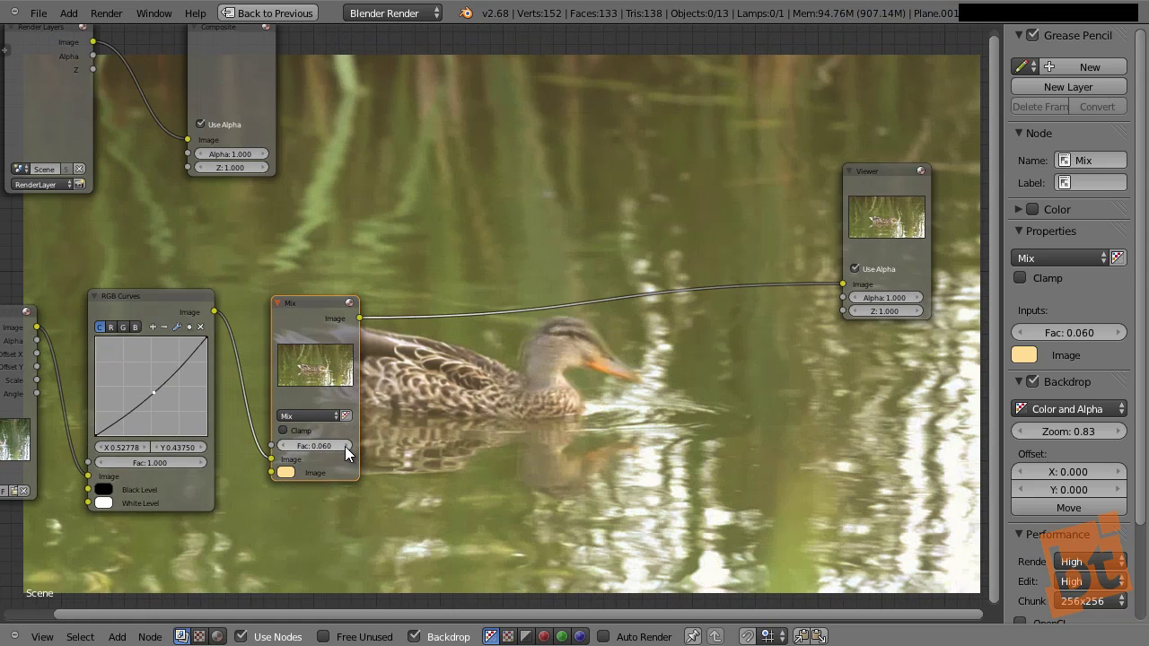
Step: Shift the Mix node's second colour to a more orange peach tone, with the factor at 0.060
left_click(346, 447)
left_click_drag(335, 449, 322, 446, "shift")
left_click(286, 472)
mouse_move(320, 360)
left_mouse_down()
mouse_move(303, 359)
mouse_move(329, 338)
mouse_move(313, 376)
mouse_move(315, 367)
left_mouse_up()
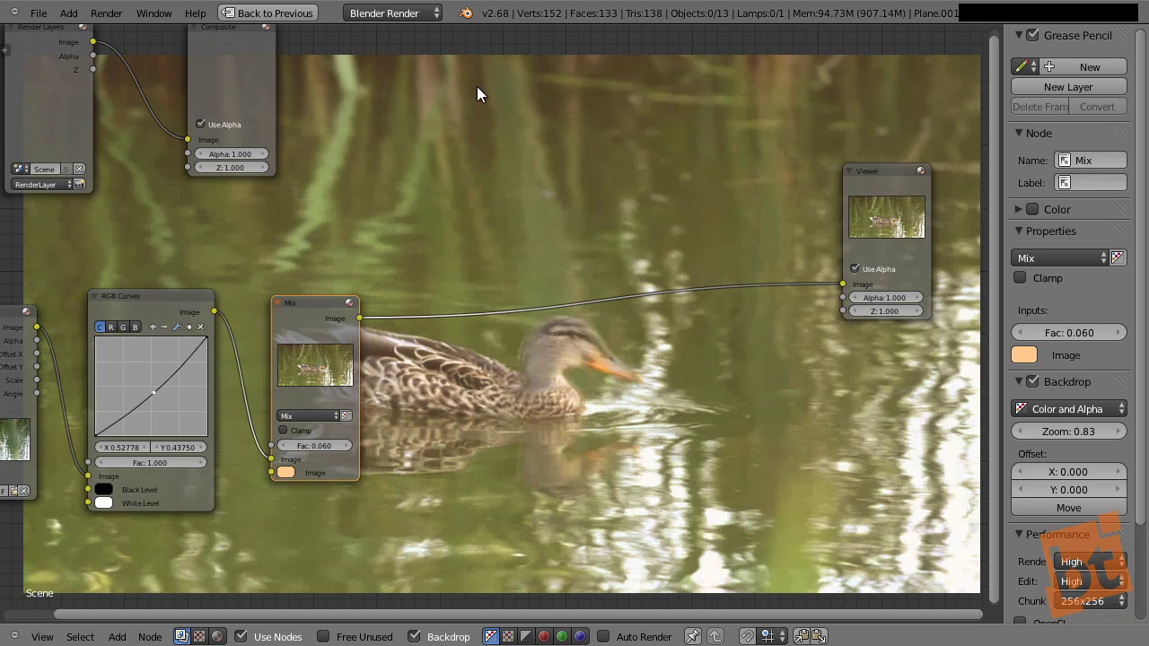
Step: Insert a second Mix node between the first Mix node and the Viewer
left_click(338, 289)
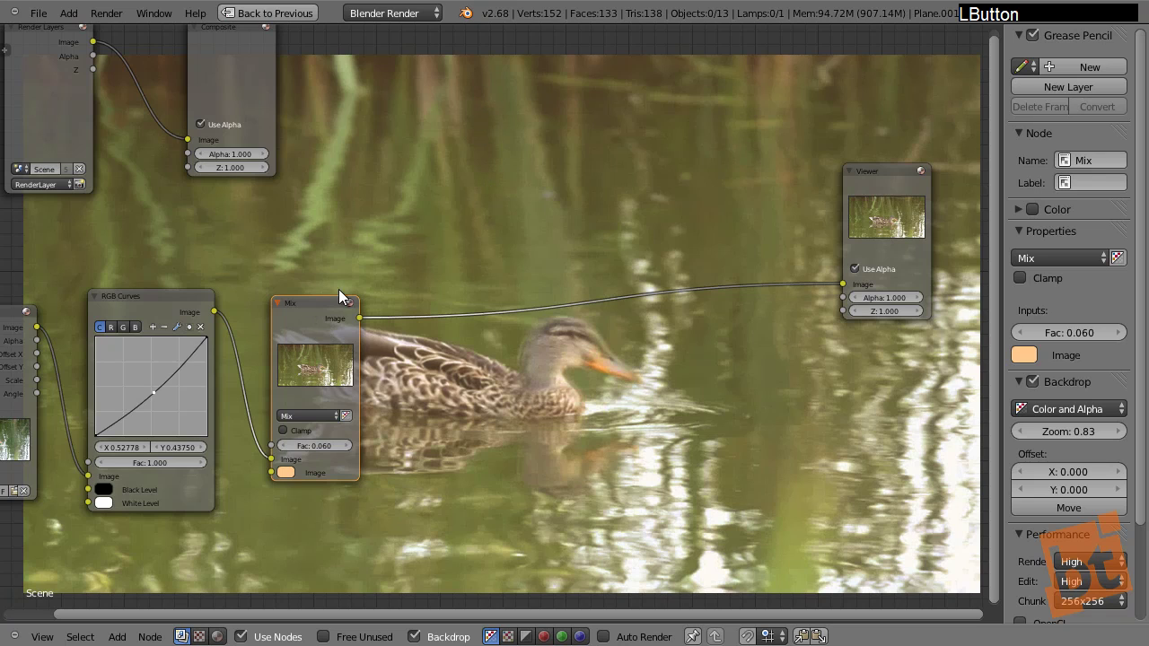
key("shift+a")
mouse_move(543, 184)
left_click(589, 184)
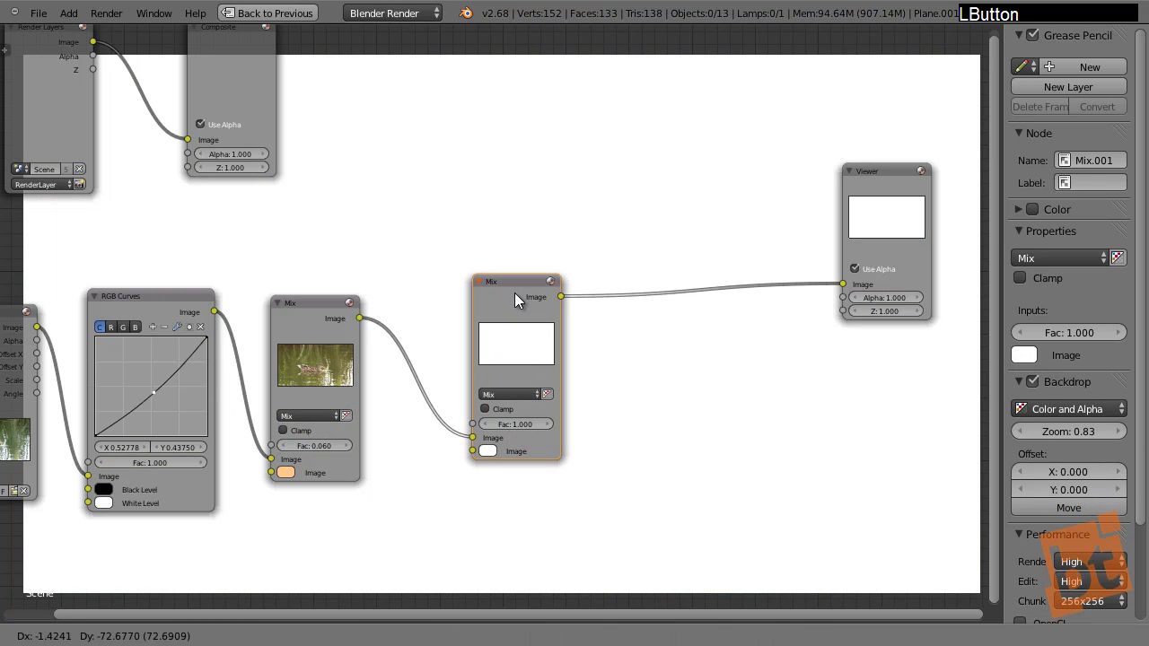
left_click(515, 292)
middle_click_drag(105, 348, 140, 327)
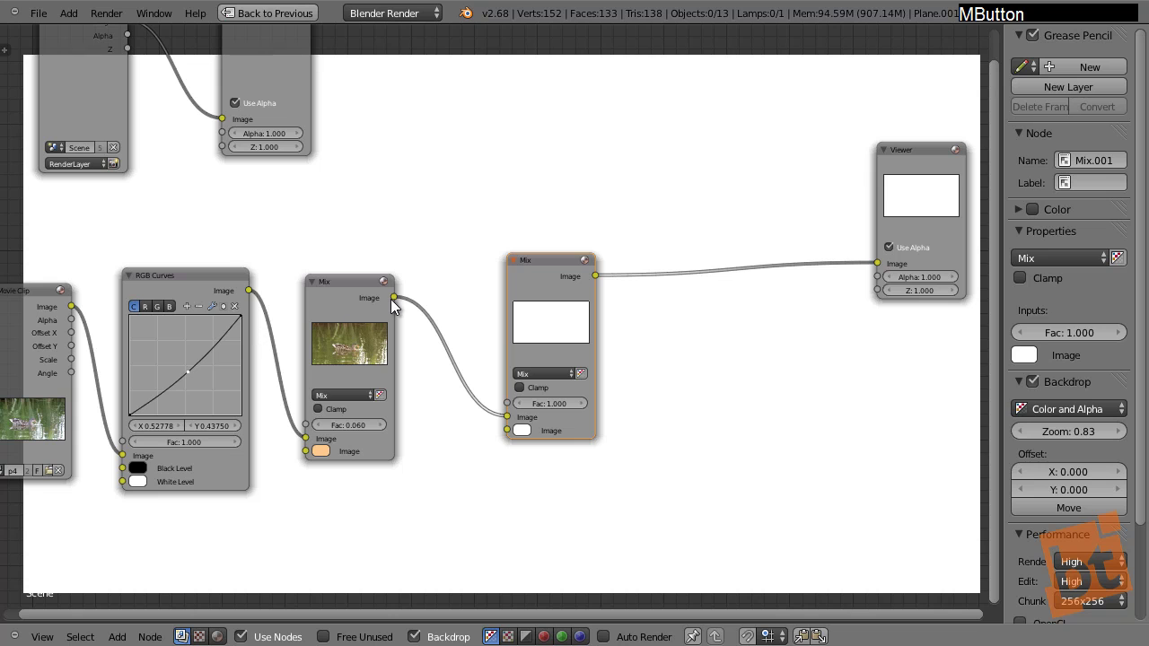
Step: Feed the first Mix node's output into the new node's second image input as well and set its blend type to Multiply
left_click_drag(394, 297, 510, 432)
left_click(554, 374)
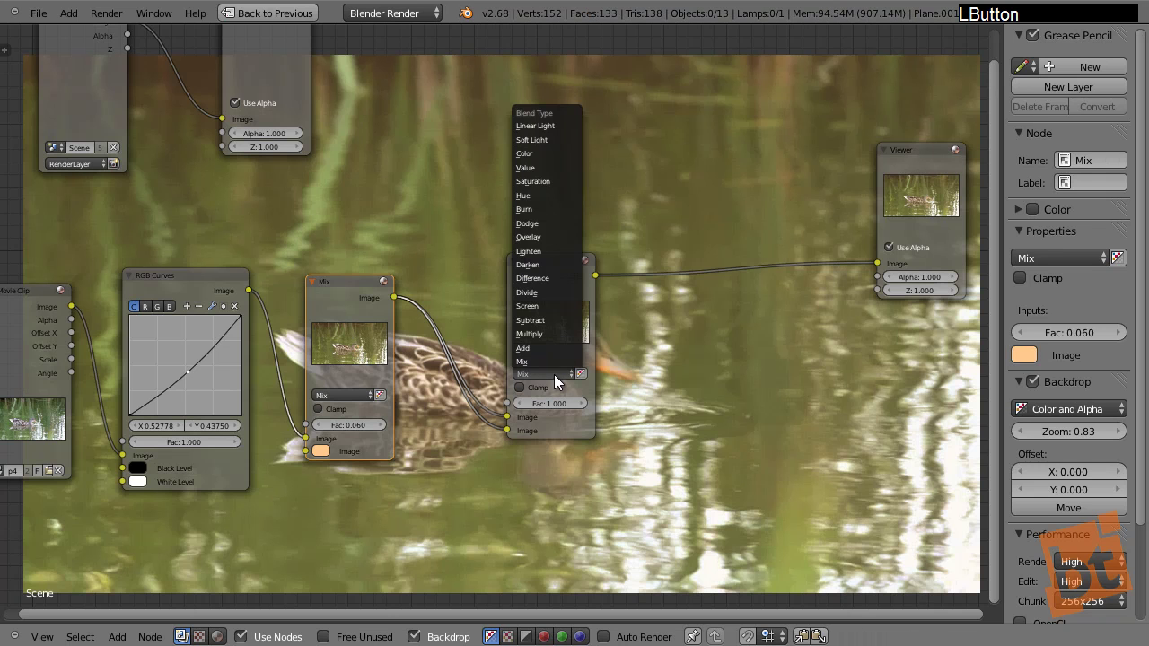
left_click(546, 334)
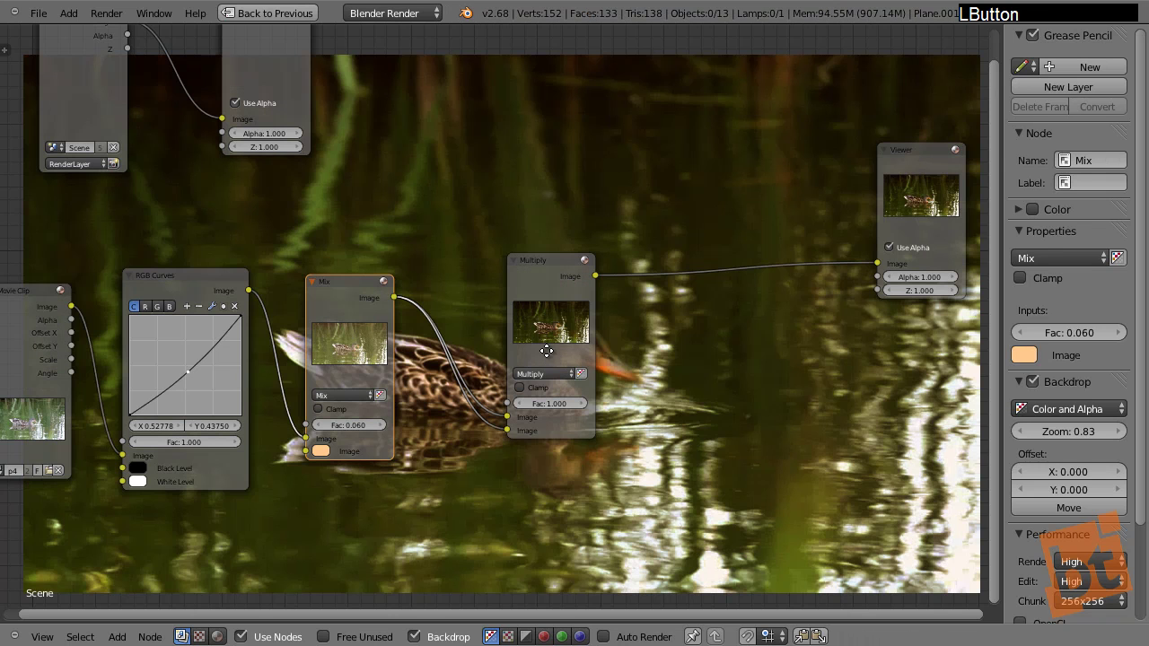
Step: Set the Multiply node's factor to 0.620 and reposition it beside the Mix node
middle_click_drag(509, 353, 473, 217)
middle_click_drag(482, 321, 604, 421)
scroll(520, 395, "up", 2)
left_click_drag(615, 424, 567, 423, "shift")
middle_click_drag(550, 281, 374, 306)
left_click_drag(420, 230, 397, 261)
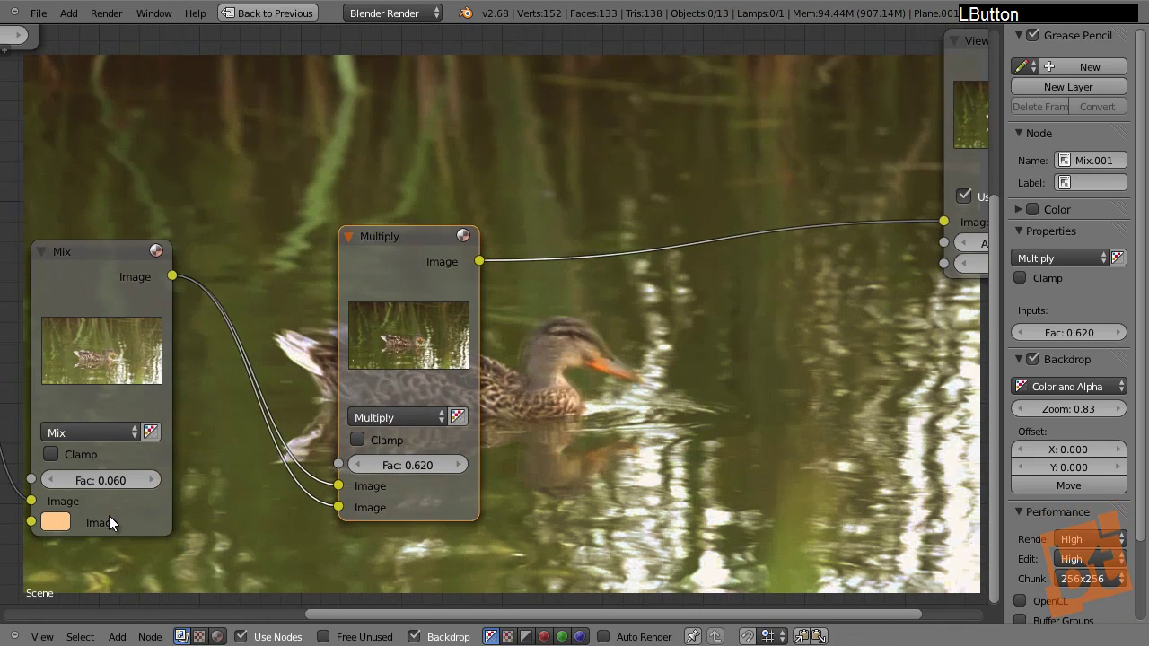
Step: Raise the first Mix node's factor to 0.360 to strengthen the orange tint
left_click(154, 480)
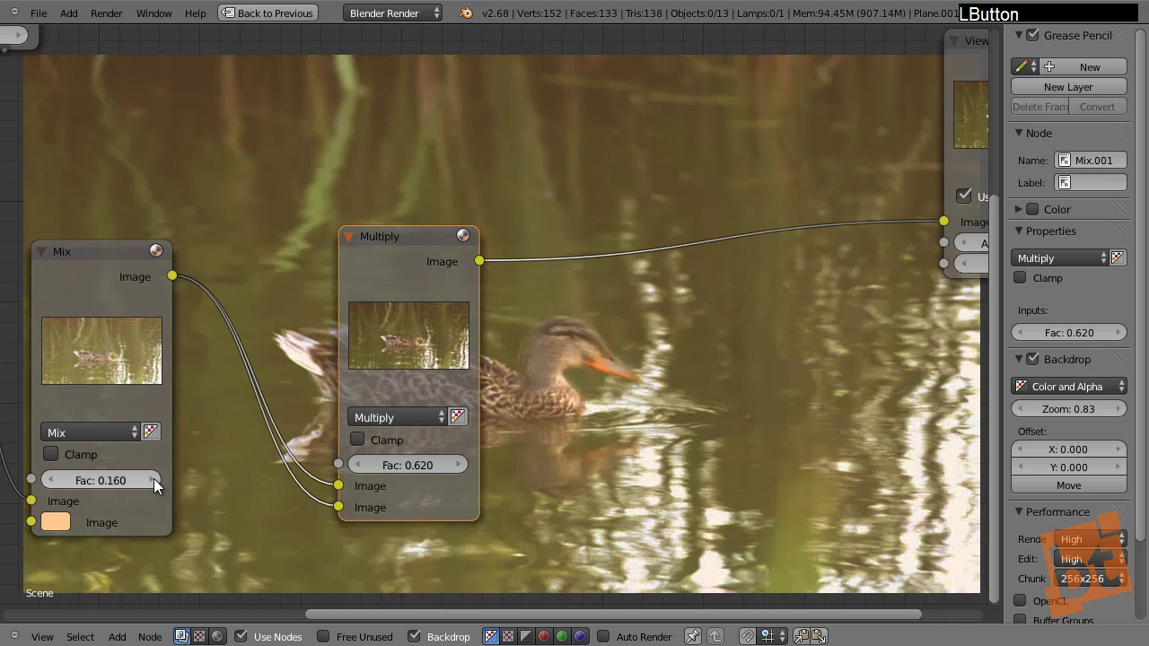
left_click(154, 480)
middle_click_drag(134, 481, 510, 392)
left_click(468, 386)
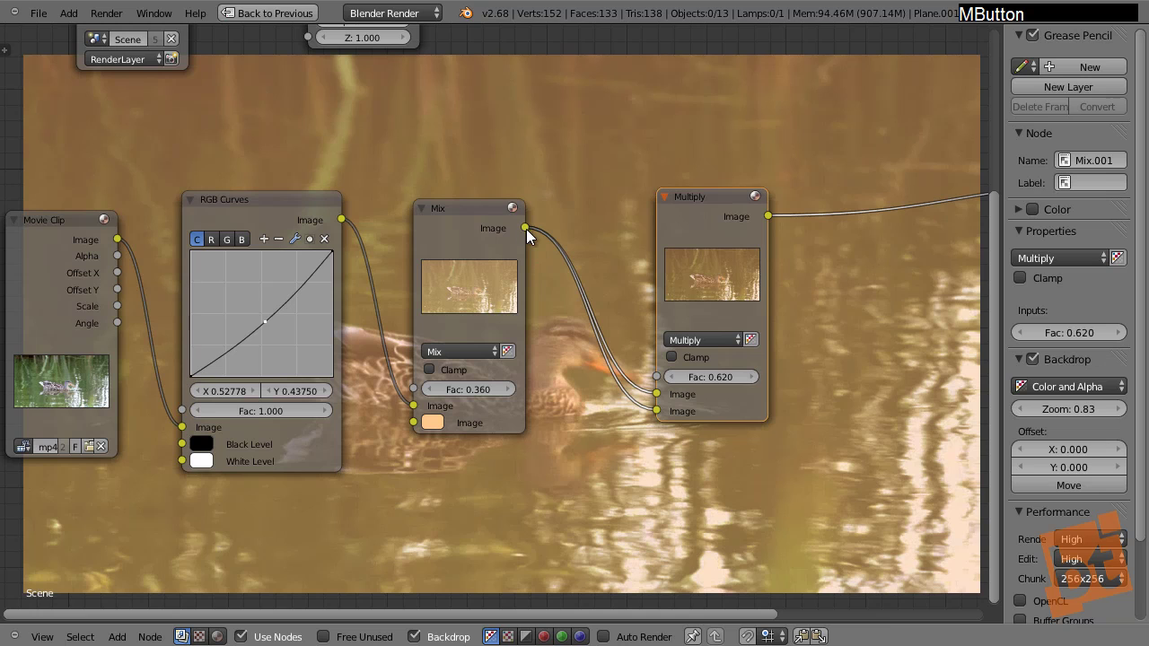
Step: Connect the Movie Clip's image output to the Multiply node's second image input and set the Multiply factor to 0.820
left_click_drag(118, 239, 675, 409)
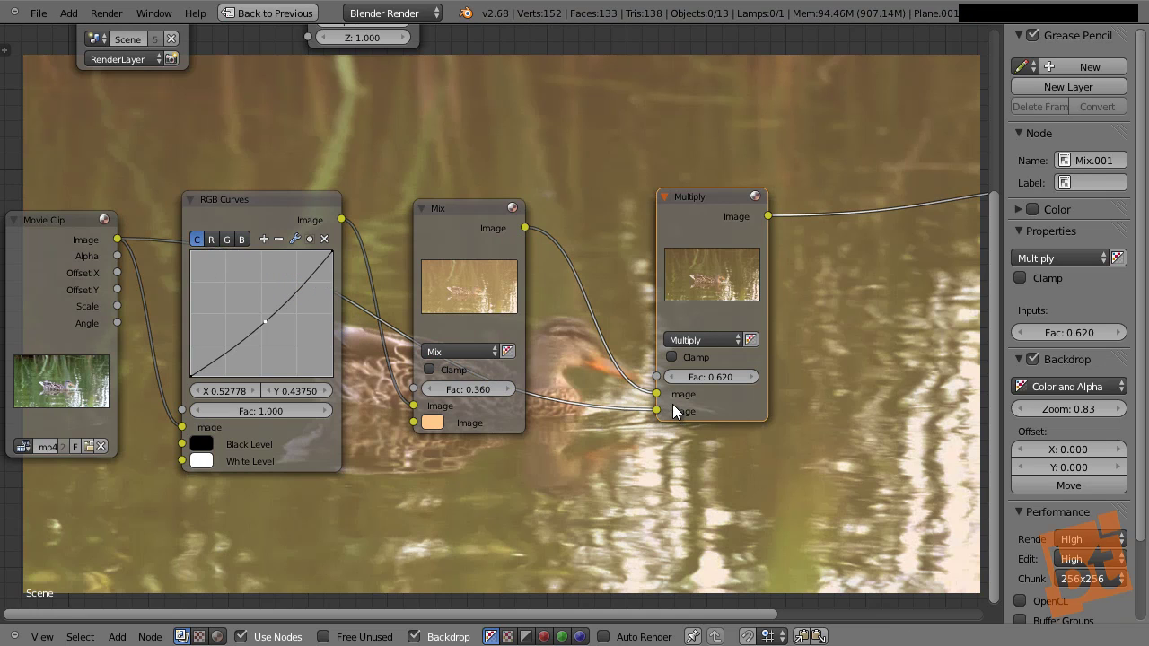
middle_click_drag(672, 404, 654, 273)
left_click(622, 418)
left_click(620, 422)
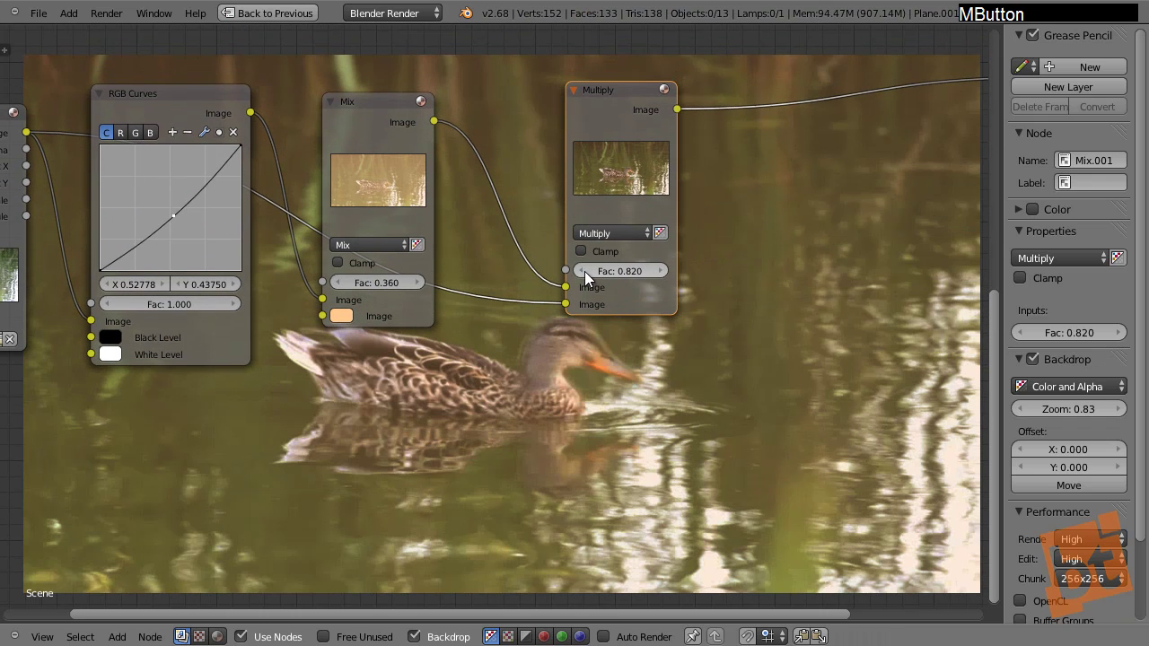
left_click(580, 270)
left_click(657, 271)
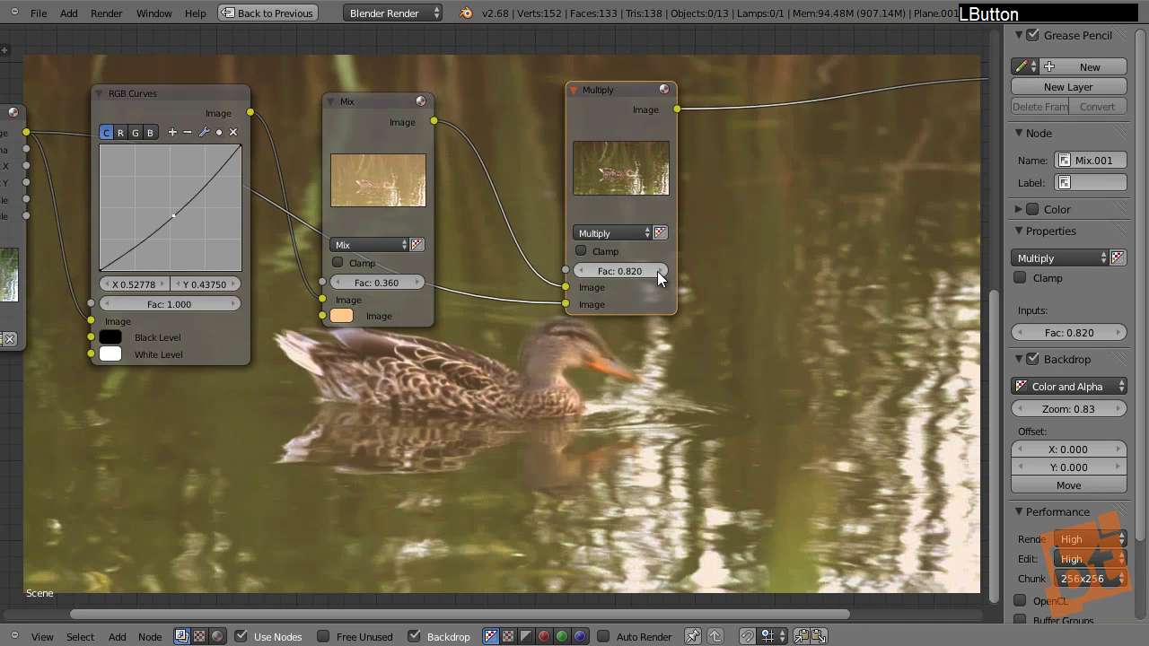
Step: Move the Viewer node farther along the chain and place the Multiply node close to the Mix node
middle_click_drag(570, 374, 406, 541)
left_click_drag(946, 122, 1026, 121)
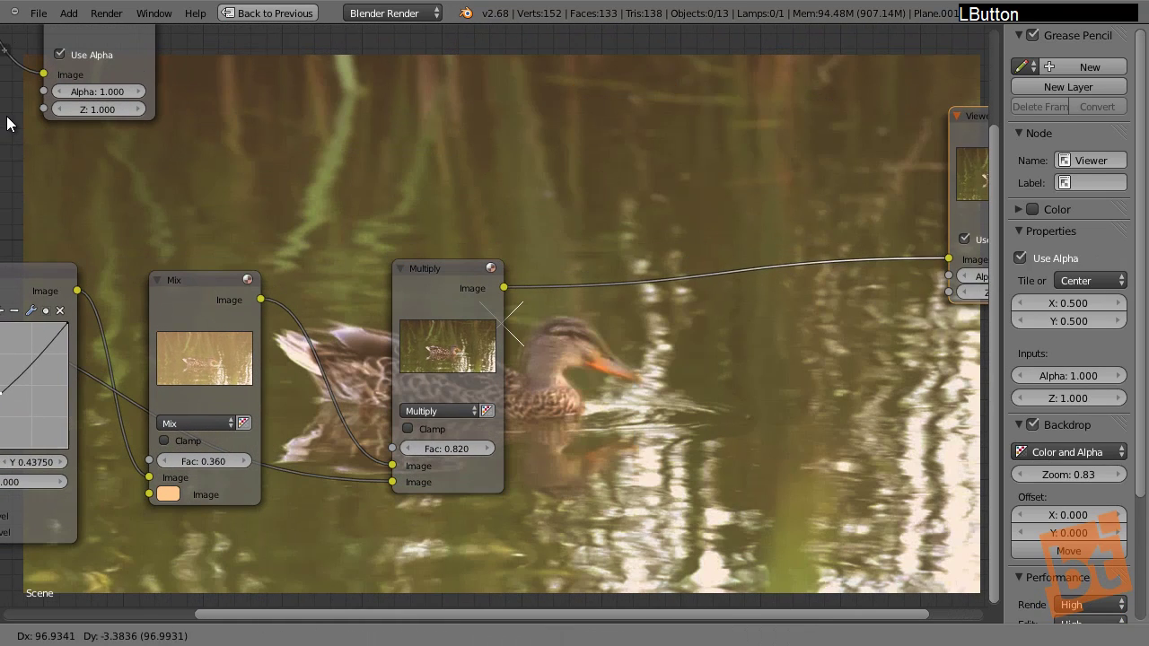
middle_click_drag(385, 283, 356, 252)
left_click_drag(378, 260, 311, 268)
middle_click_drag(339, 280, 296, 333)
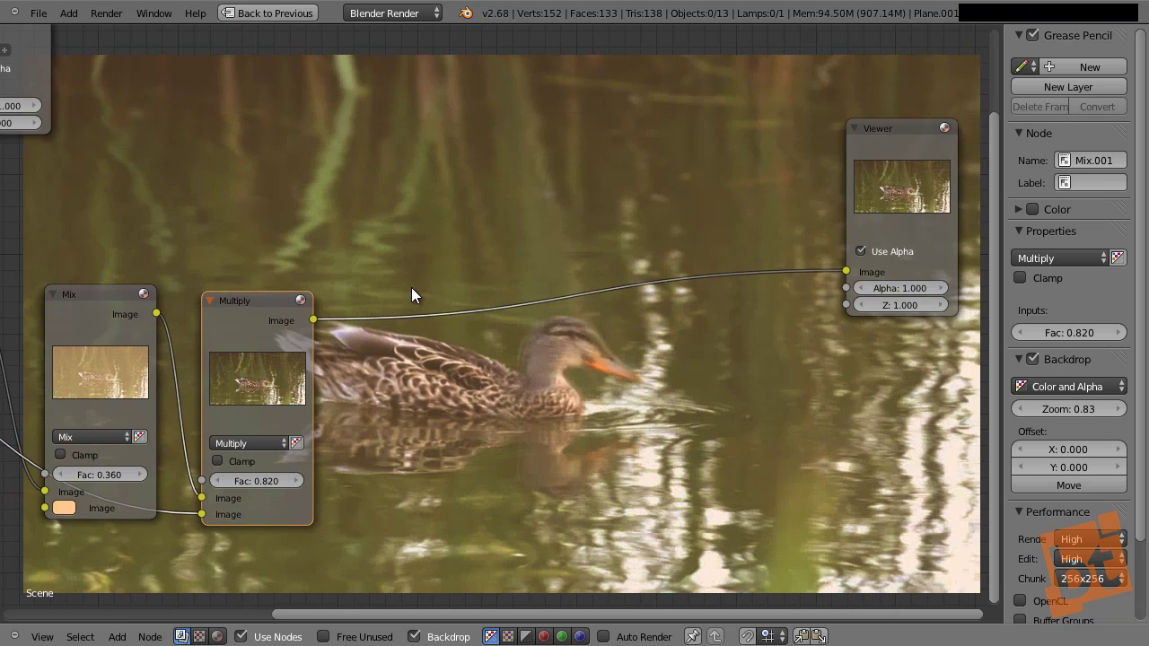
middle_click_drag(215, 396, 552, 268)
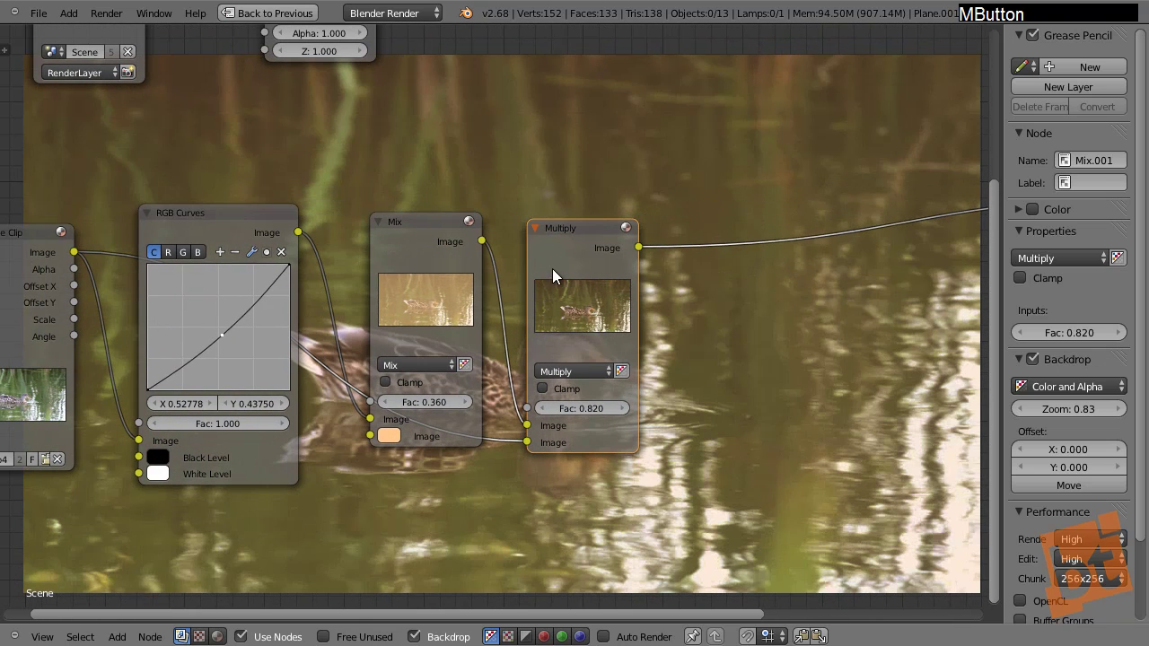
middle_click_drag(501, 326, 516, 319)
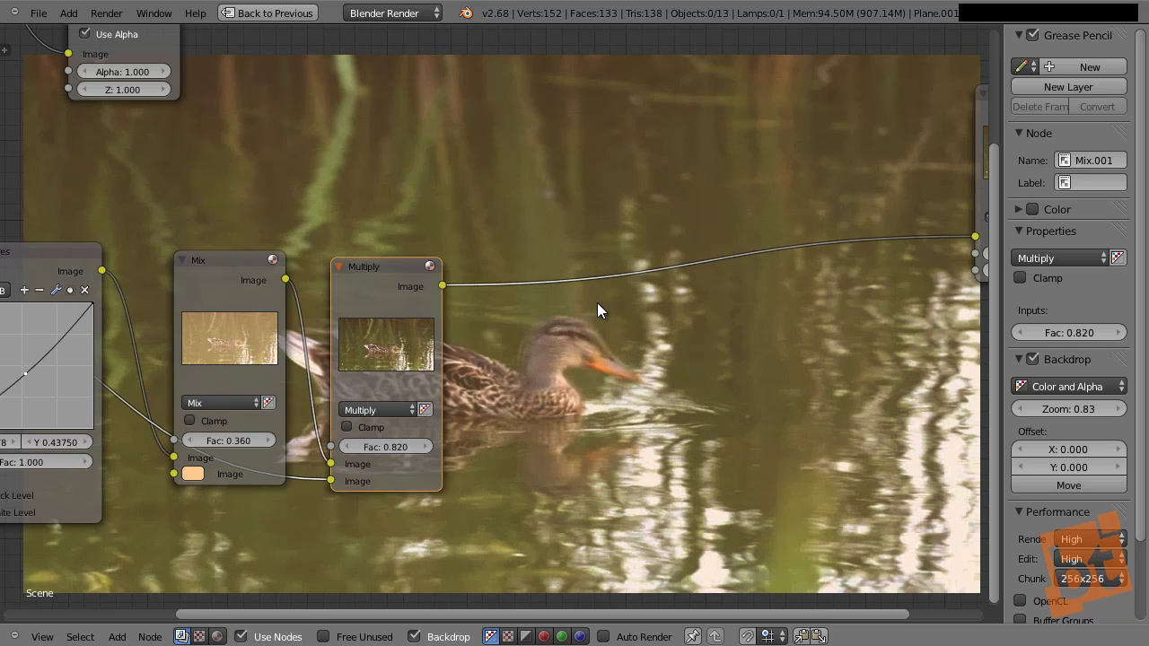
middle_click_drag(597, 303, 509, 314)
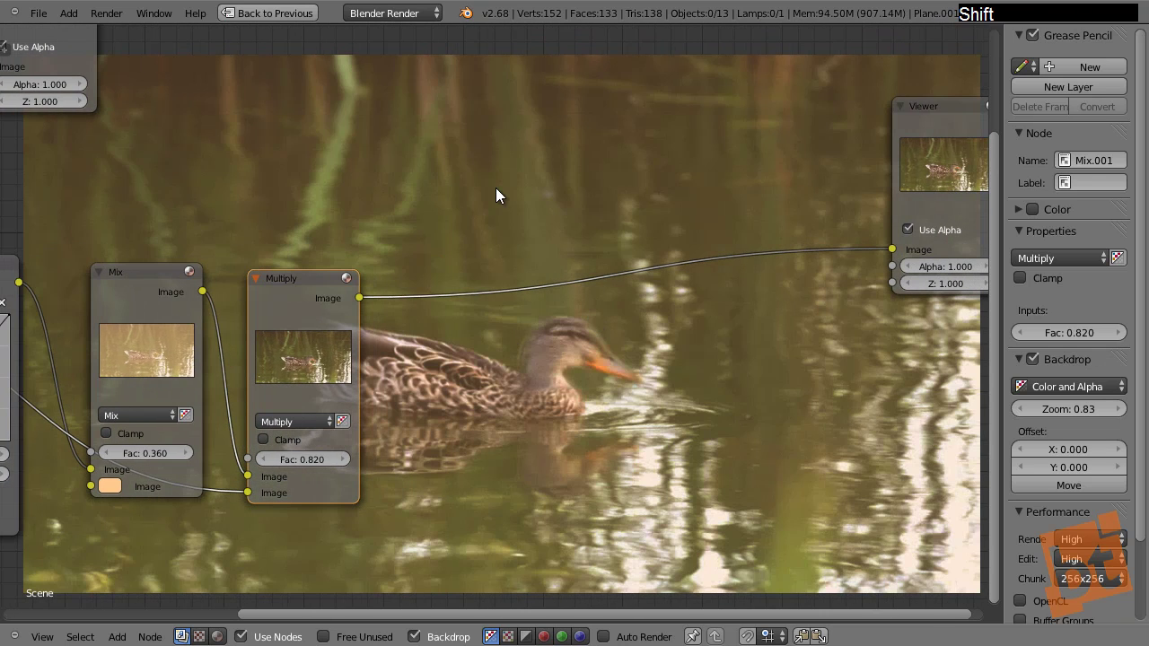
Step: Insert a Glare filter node between the Multiply and Viewer nodes
key("shift+a")
mouse_move(496, 190)
key("shift+a")
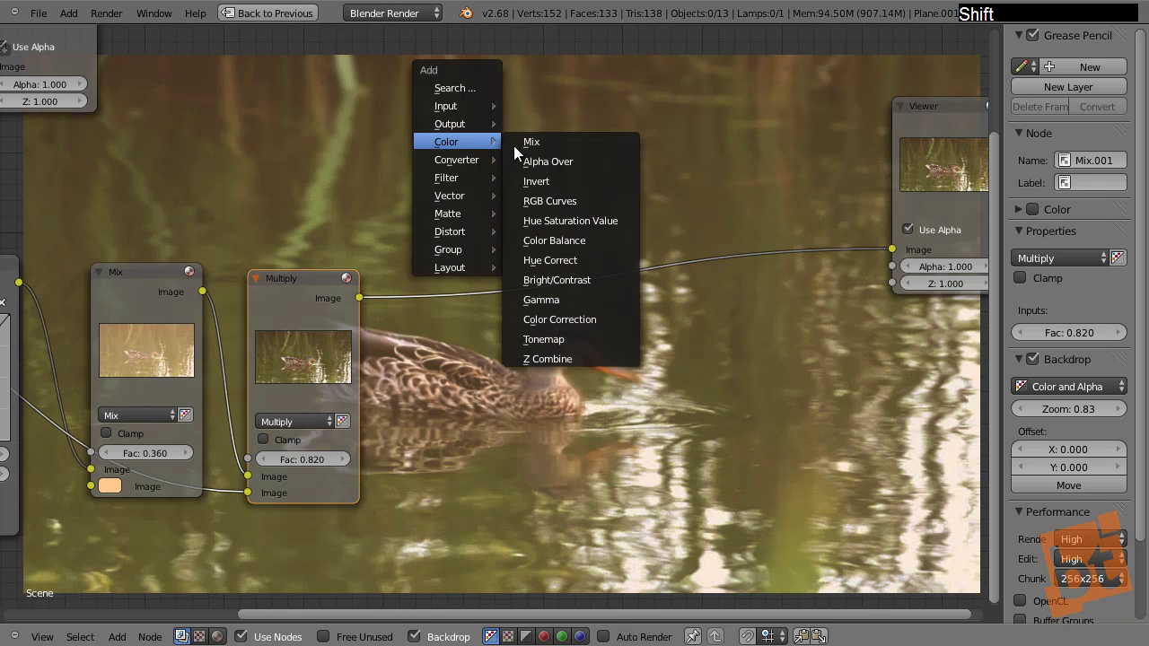
mouse_move(472, 160)
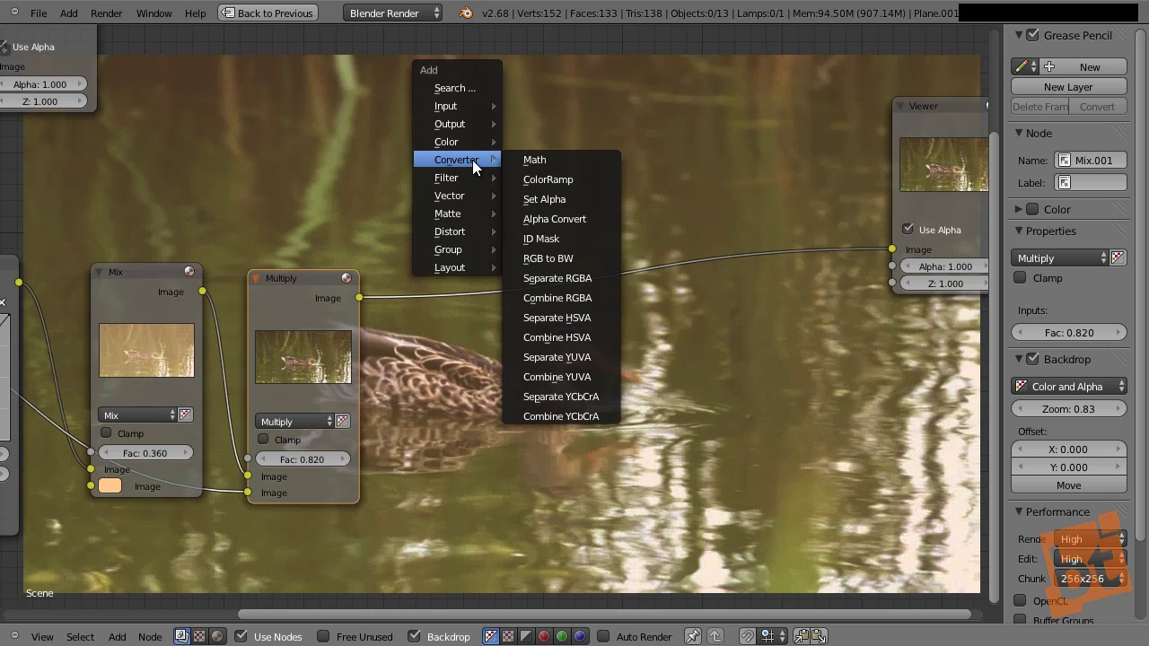
mouse_move(436, 178)
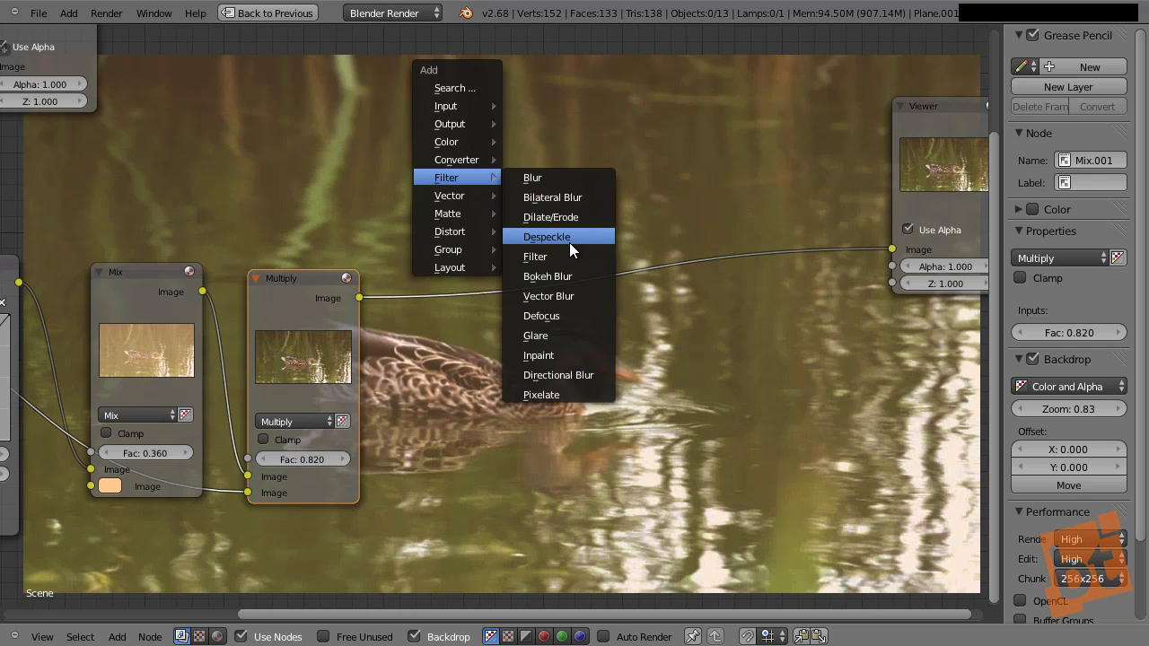
left_click(565, 337)
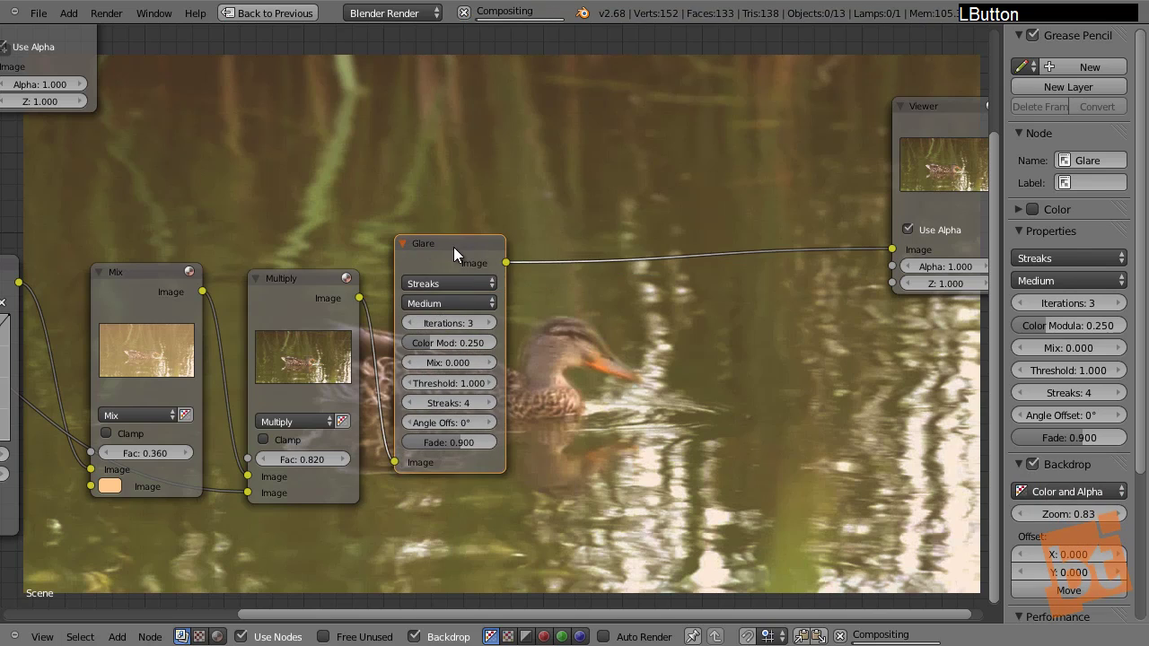
left_click(482, 276)
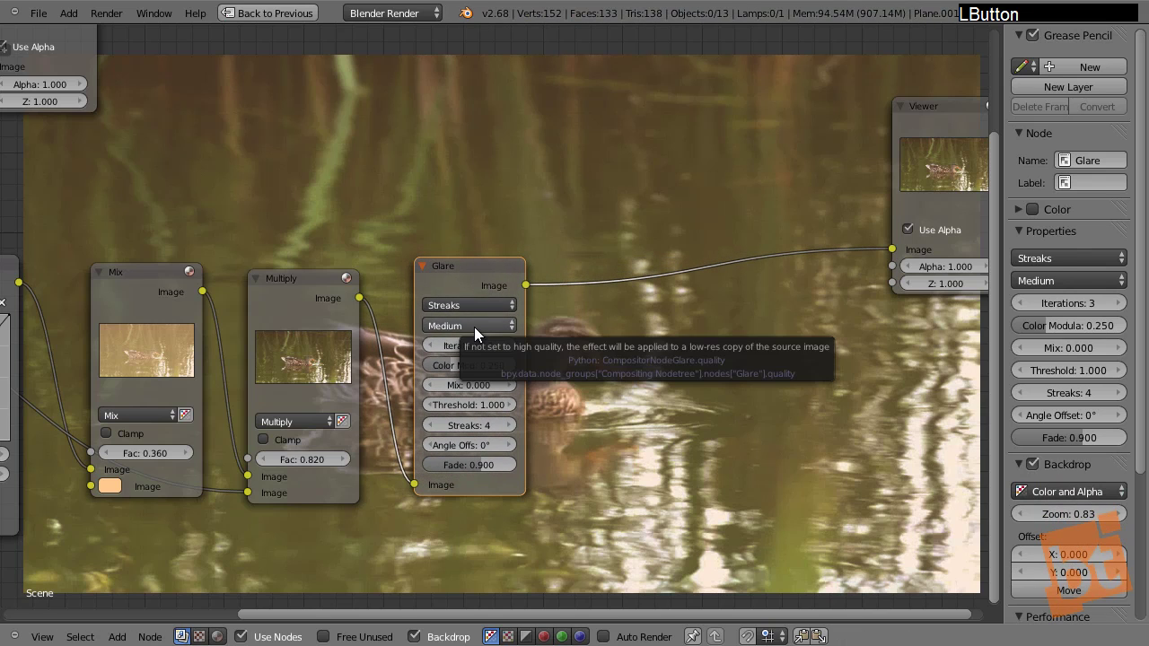
Step: Set the Glare node's type to Fog Glow and its threshold to 0.100
left_click(469, 303)
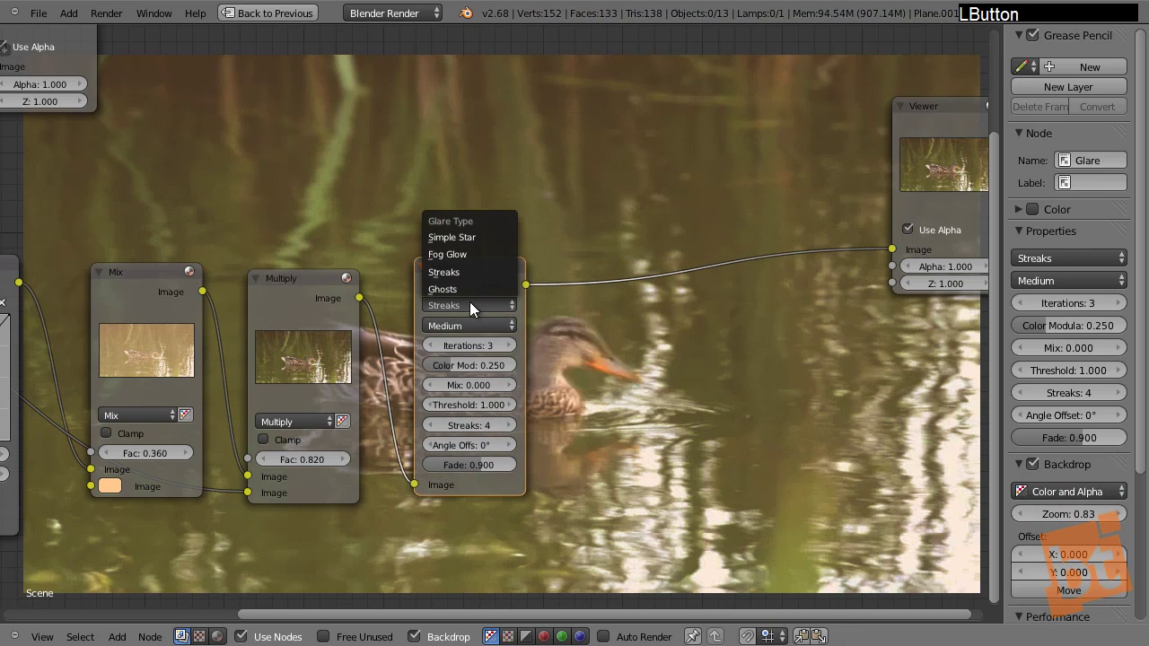
left_click(464, 255)
left_click_drag(476, 266, 493, 293)
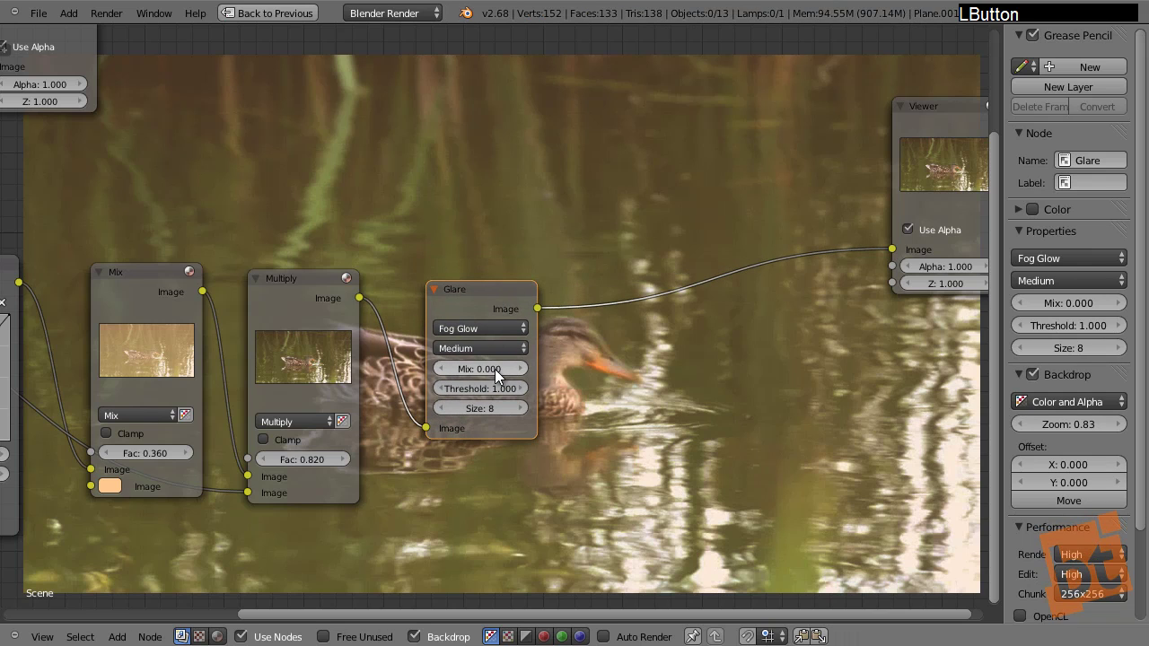
left_click_drag(503, 368, 457, 390)
left_click(519, 368)
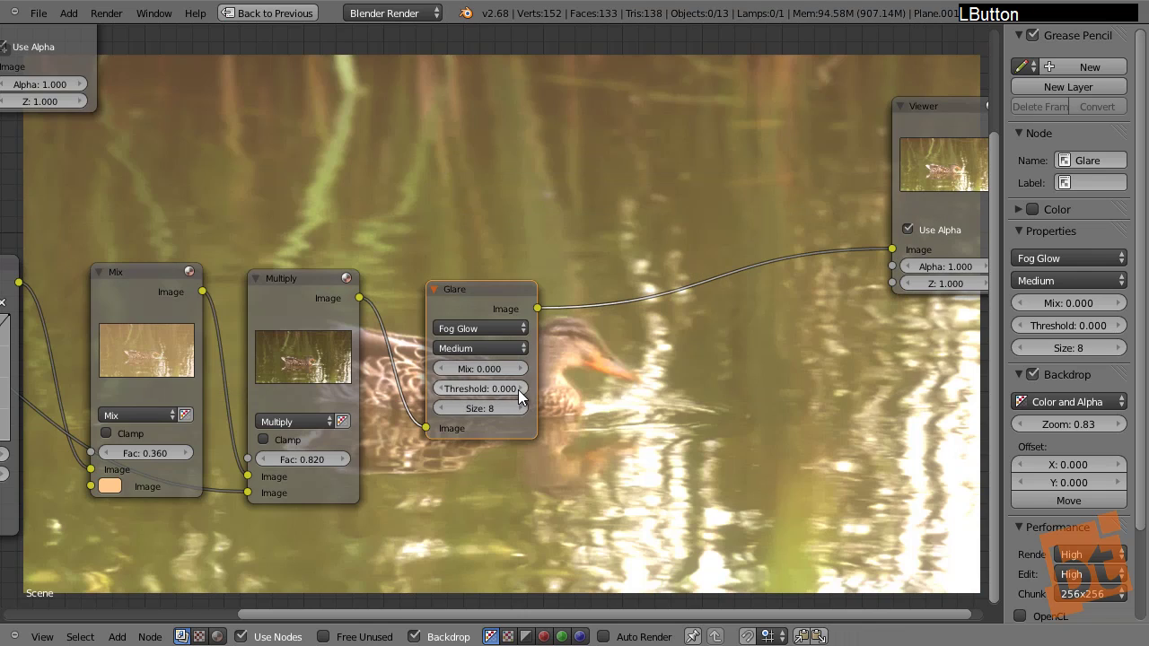
left_click(520, 390)
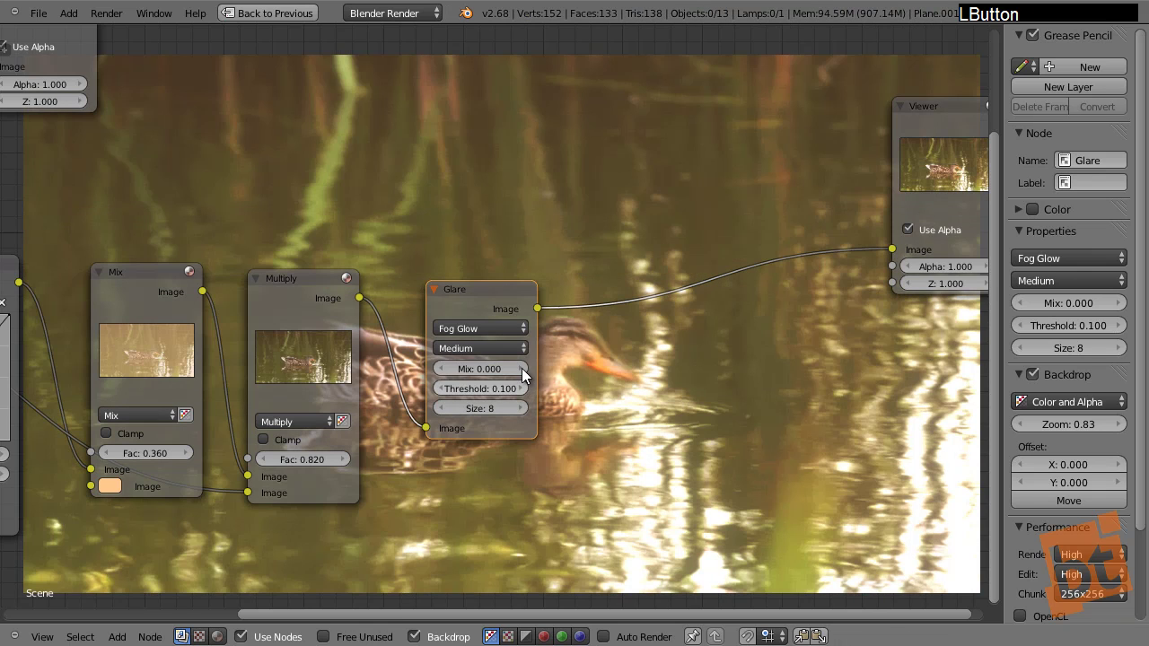
middle_click_drag(518, 349, 465, 182)
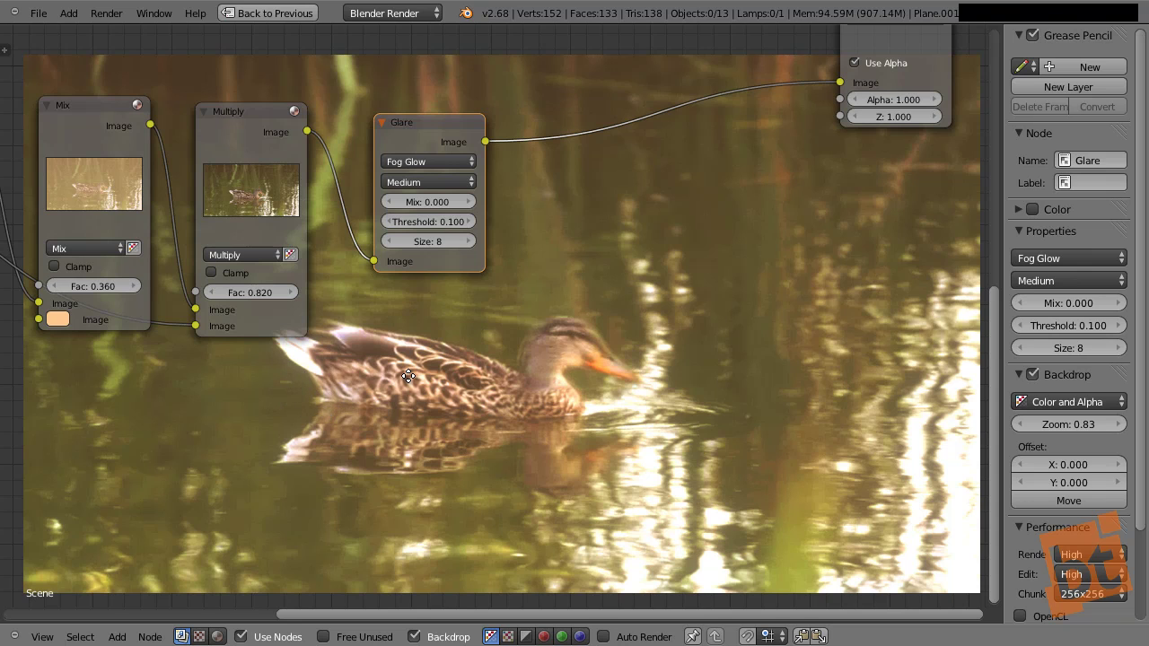
Step: Set the Glare node's quality to High and its size to 9
middle_click_drag(423, 322, 493, 433)
left_click(510, 292)
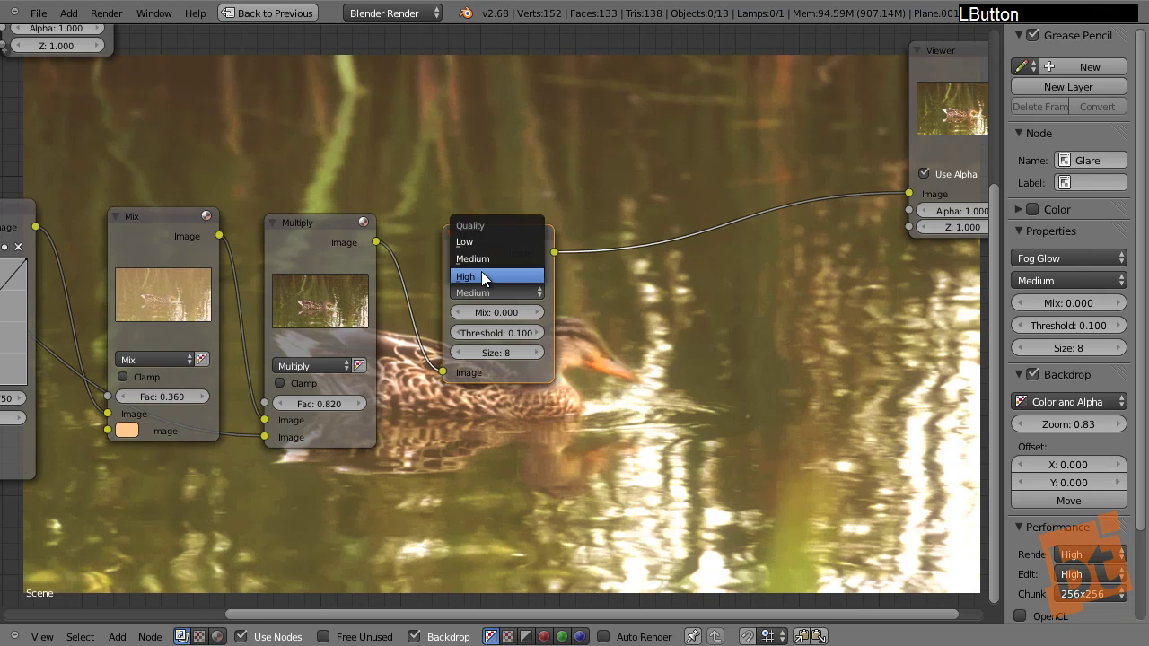
left_click(481, 271)
middle_click_drag(482, 271, 485, 168)
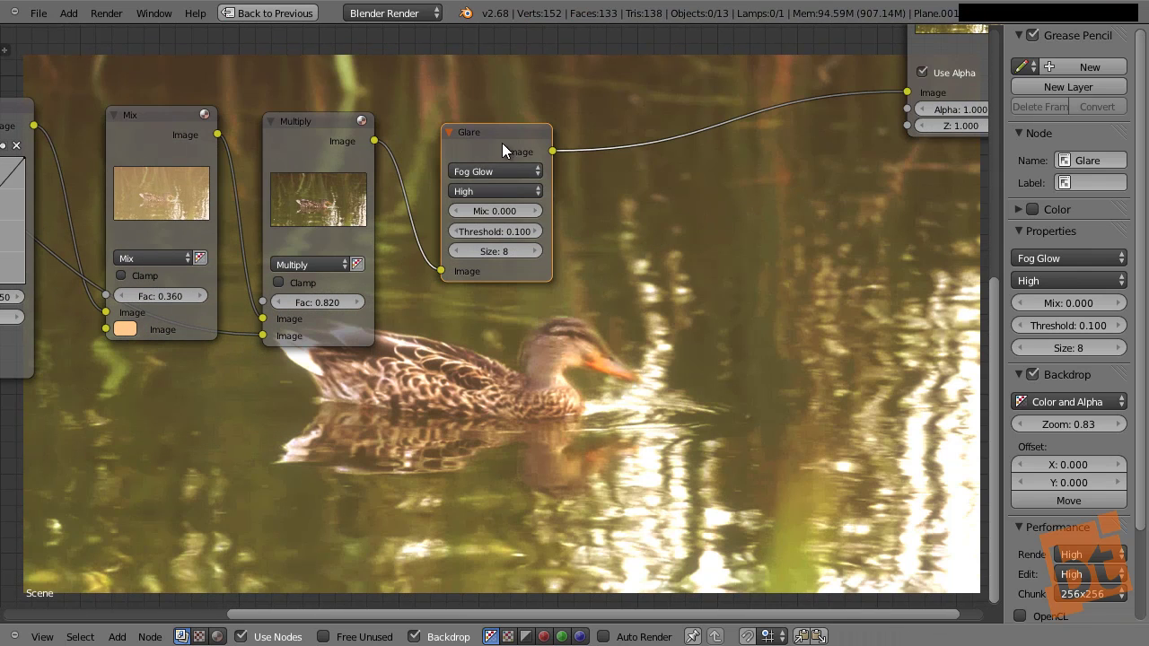
left_click_drag(499, 136, 498, 166)
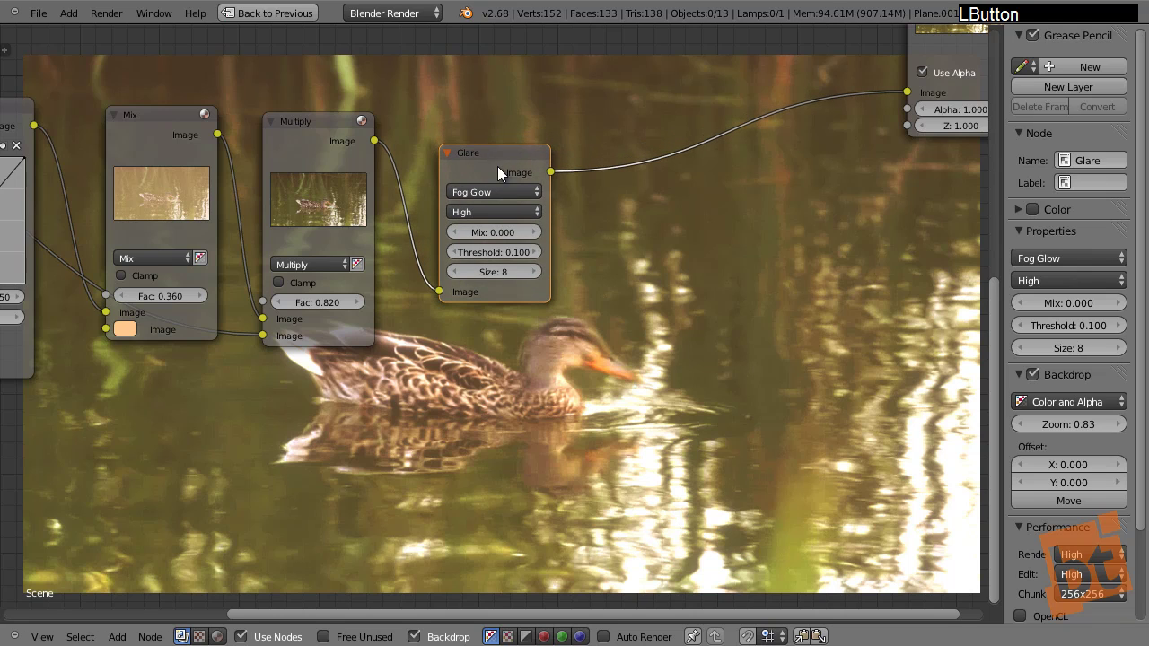
left_click(534, 271)
middle_click_drag(505, 177, 480, 252)
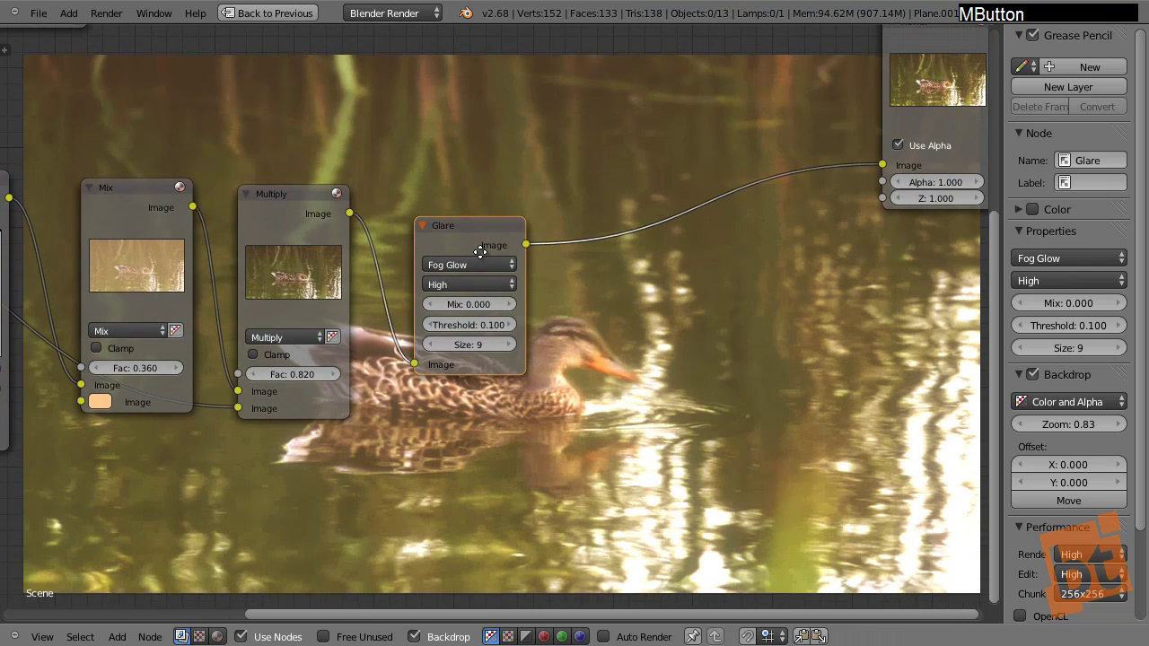
Step: Move the Glare node slightly closer to the Multiply node and mute it
left_click(461, 226)
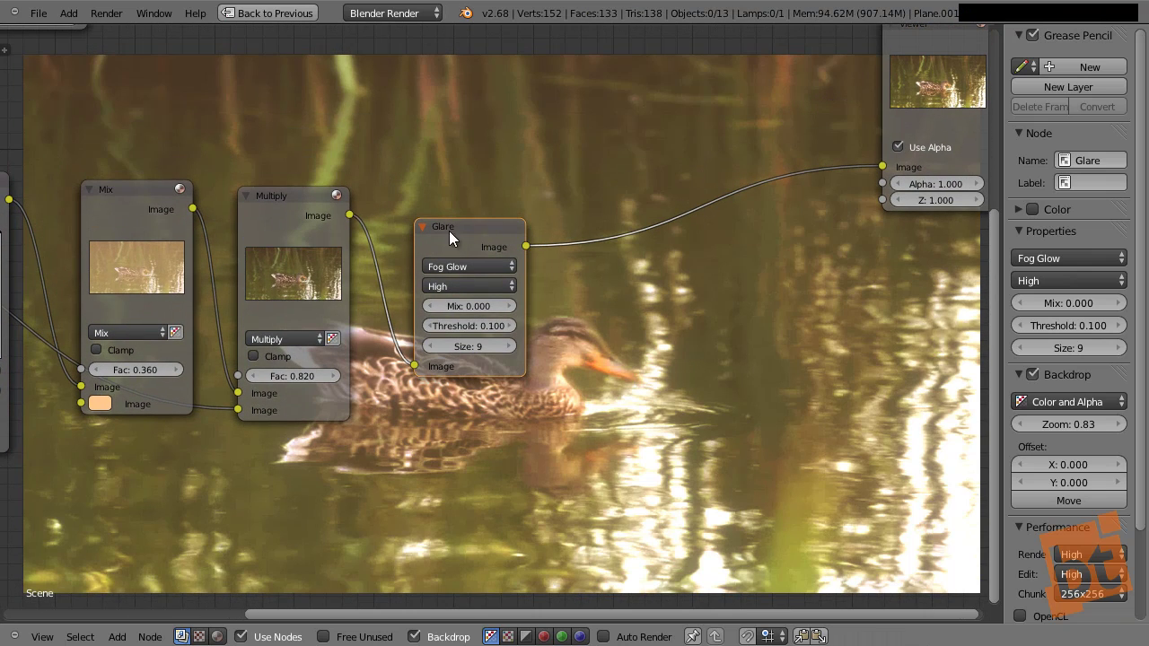
left_click_drag(473, 229, 454, 223)
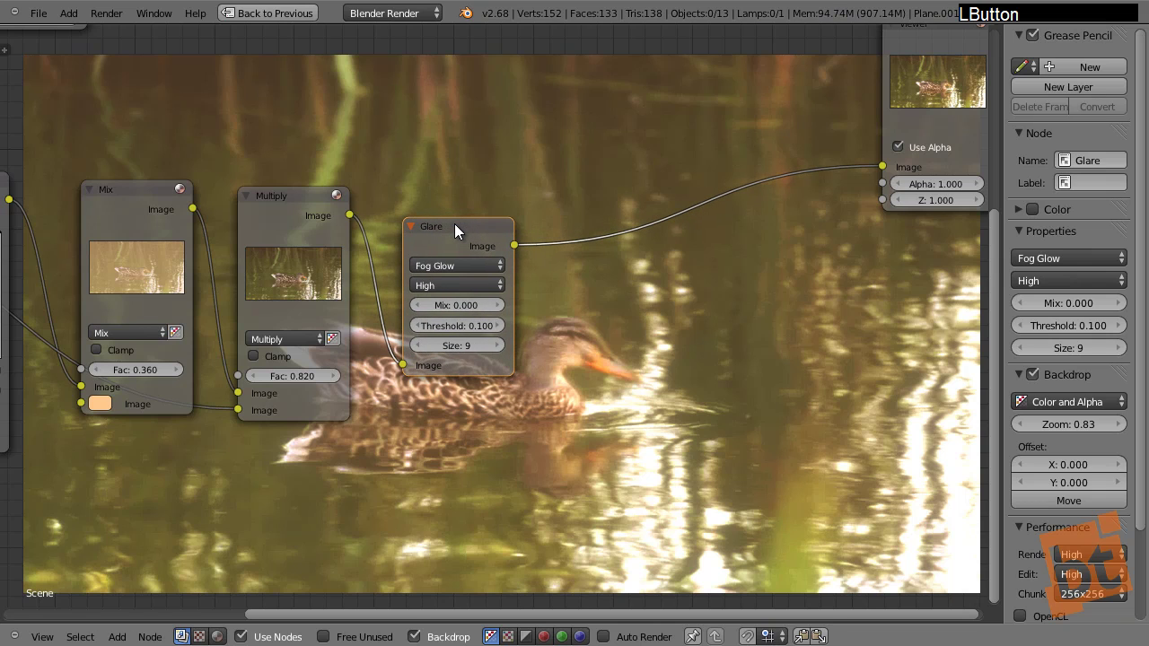
key("m")
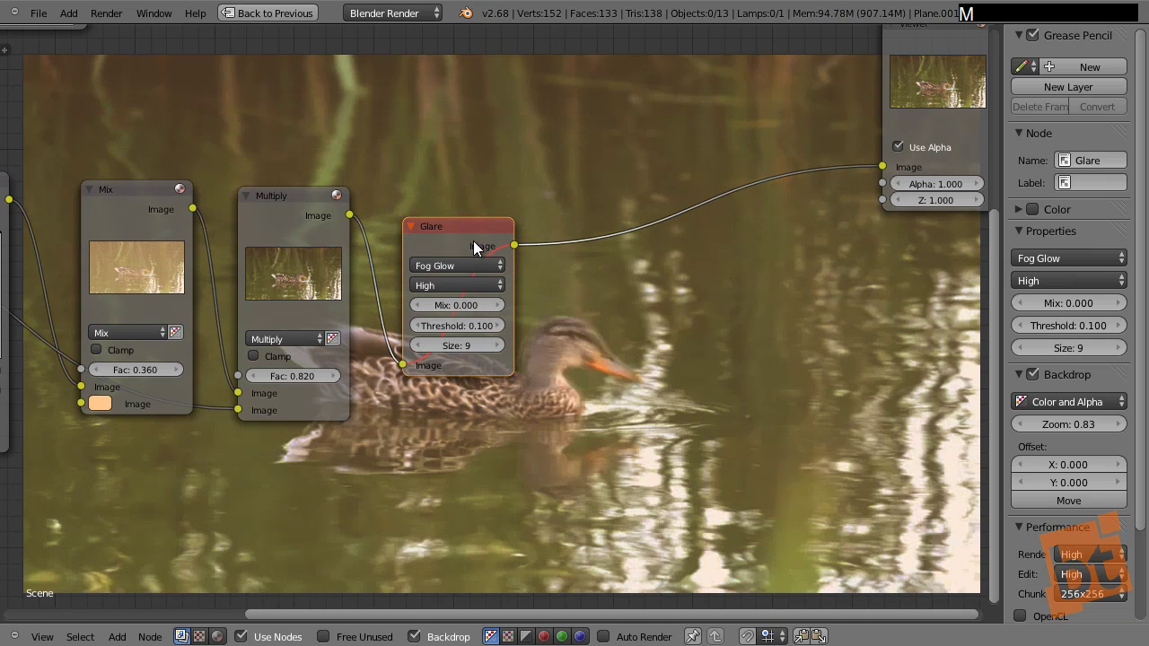
middle_click_drag(478, 249, 356, 293)
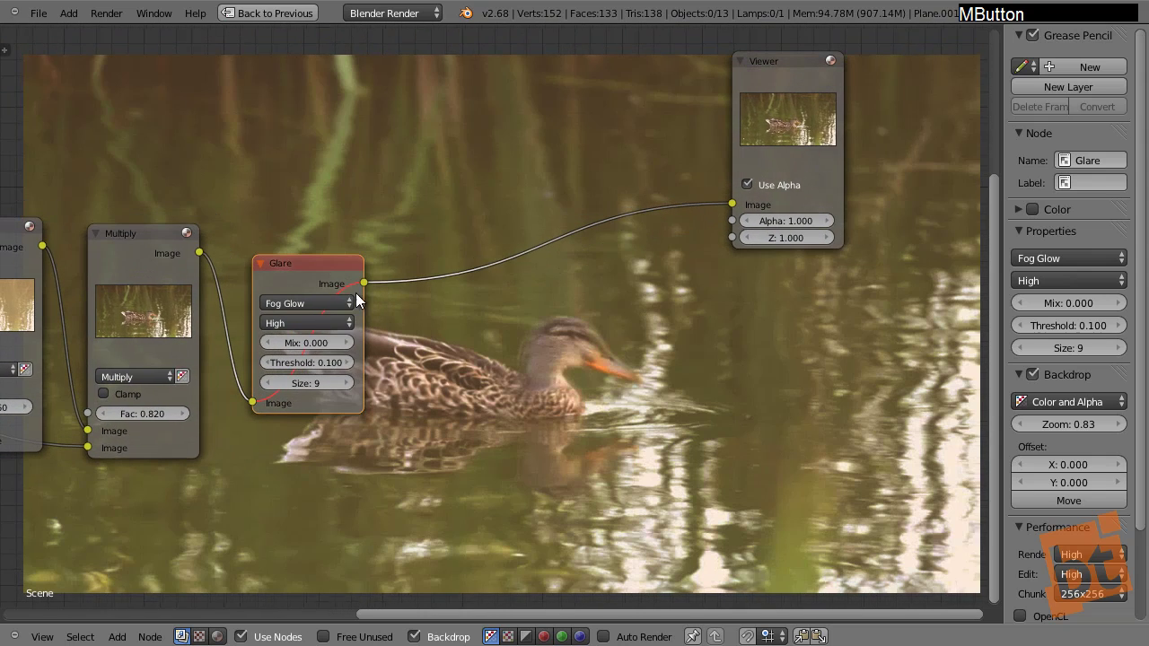
Step: Move the Viewer node farther along the chain and insert a Blur filter node between the Glare and Viewer nodes
left_click_drag(757, 100, 893, 100)
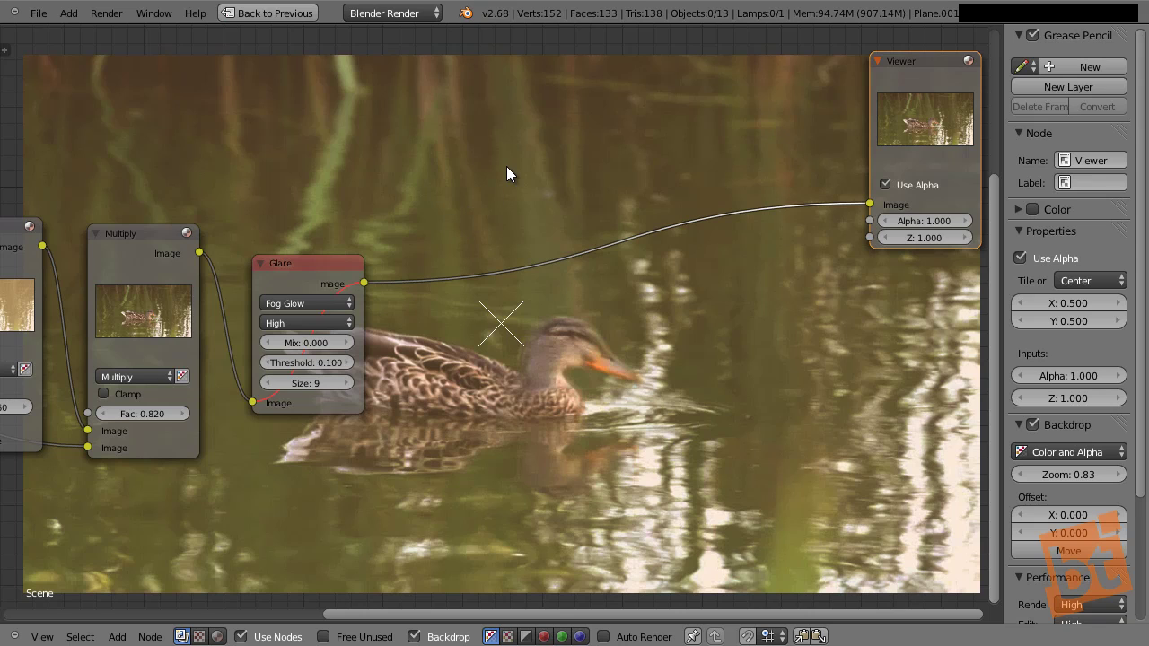
key("shift")
key("shift+a")
mouse_move(539, 155)
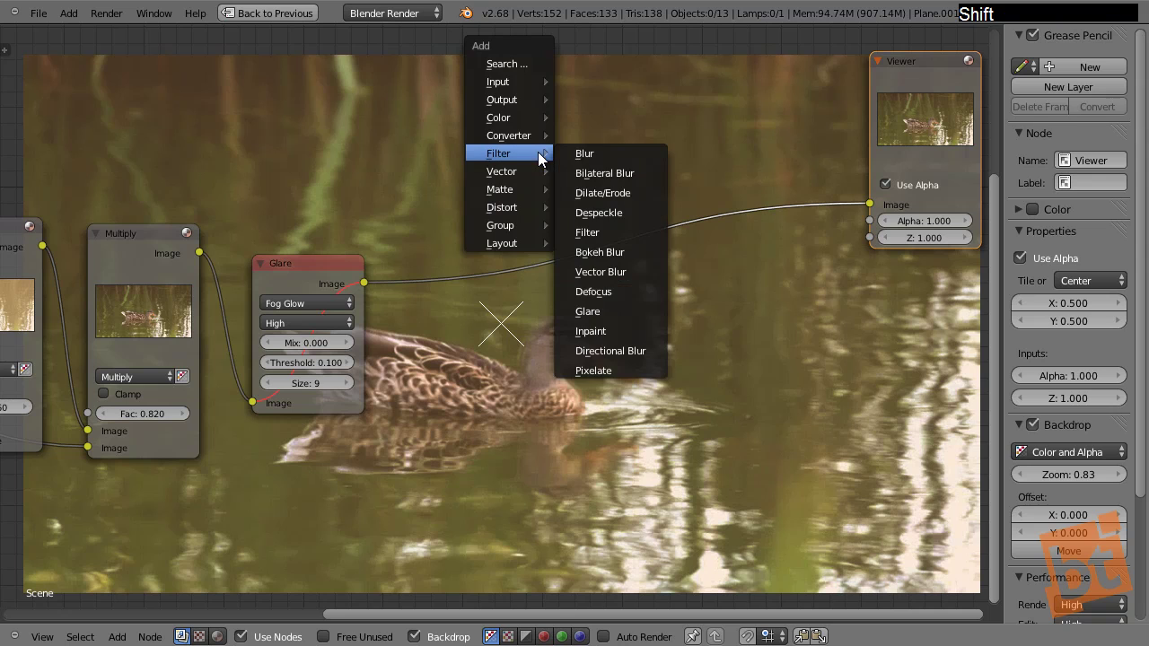
left_click(607, 151)
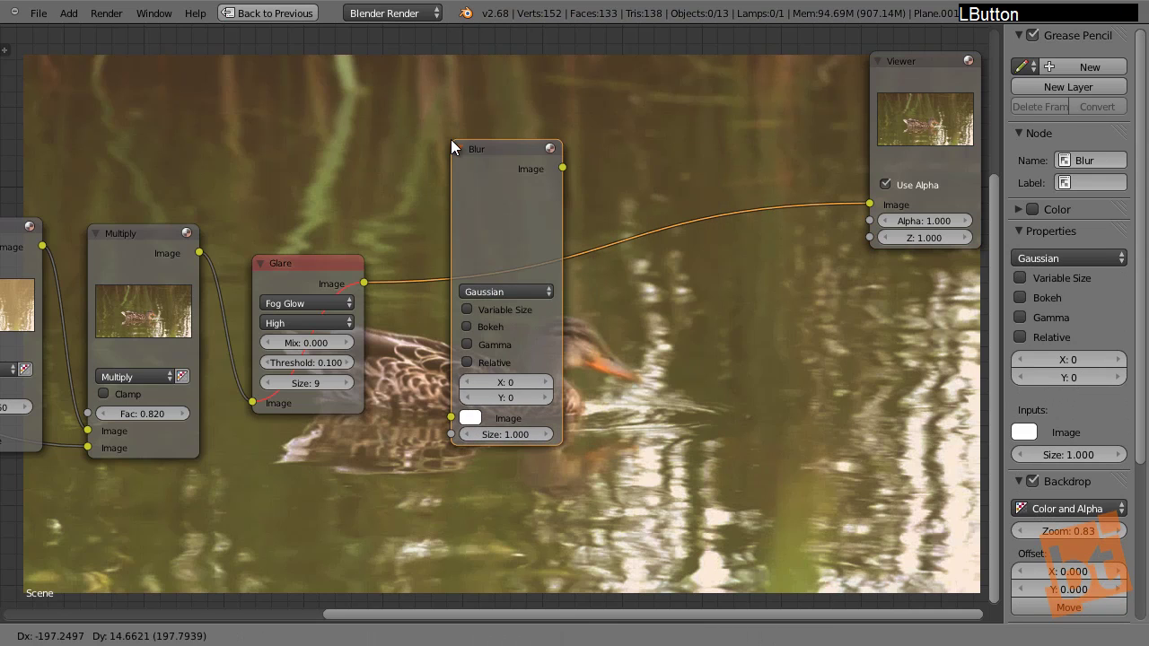
left_click(450, 141)
left_click_drag(476, 163, 449, 172)
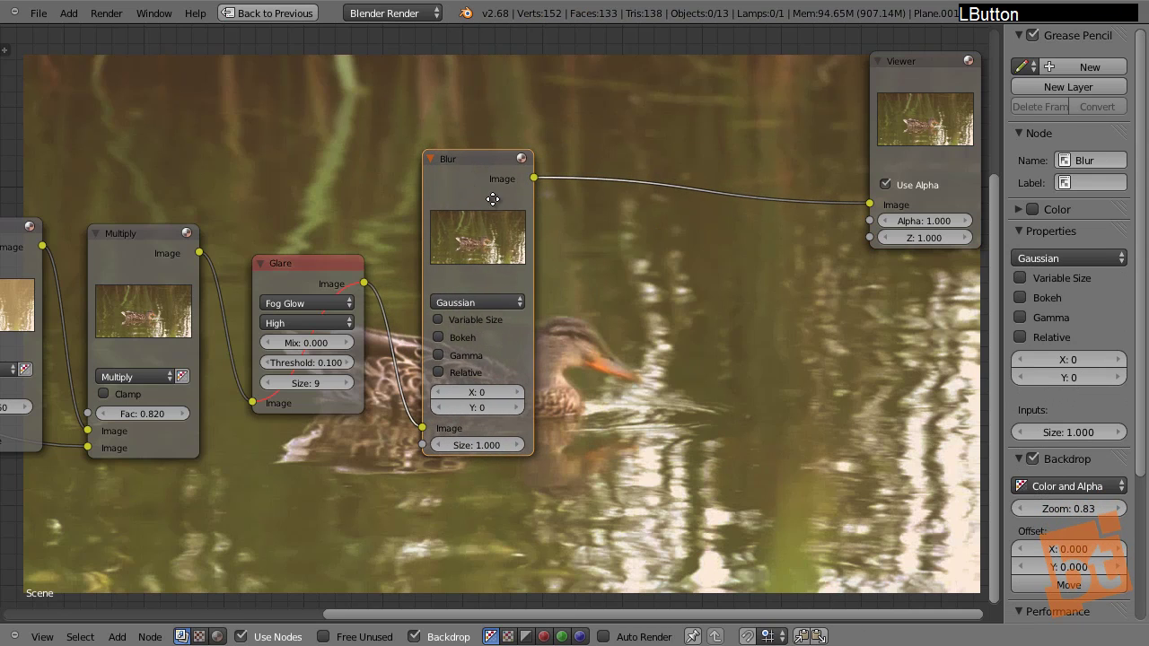
Step: Set the Blur node's X and Y sizes to 3
middle_click_drag(511, 232, 812, 346)
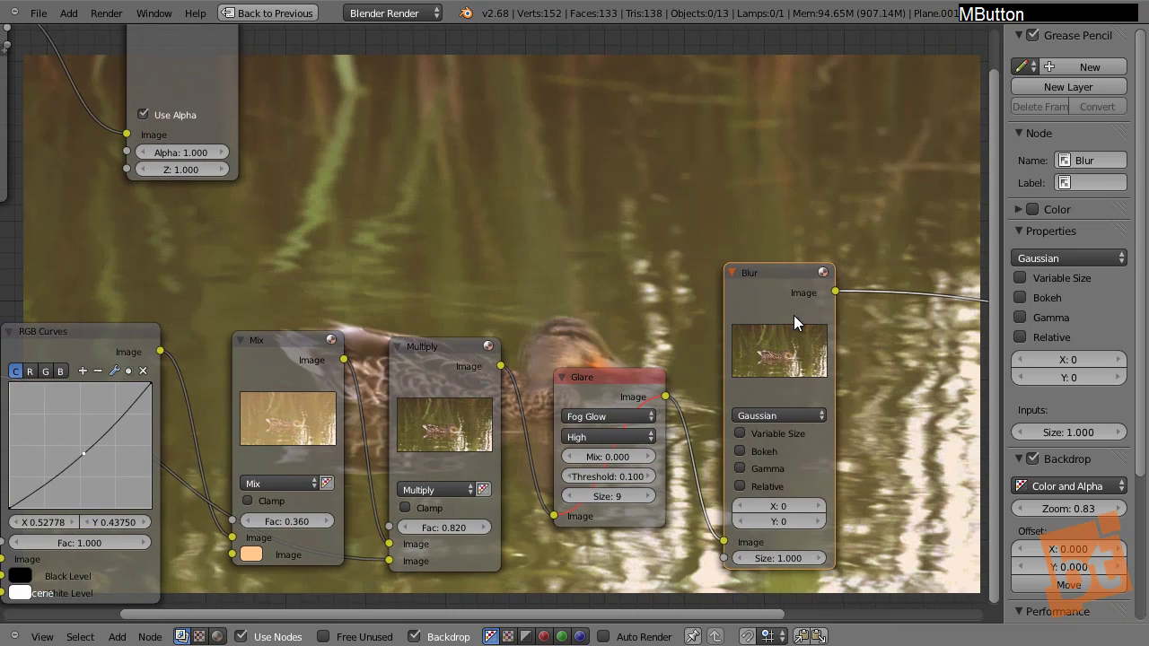
left_click(821, 507)
left_click(821, 507)
left_click(821, 521)
left_click(821, 520)
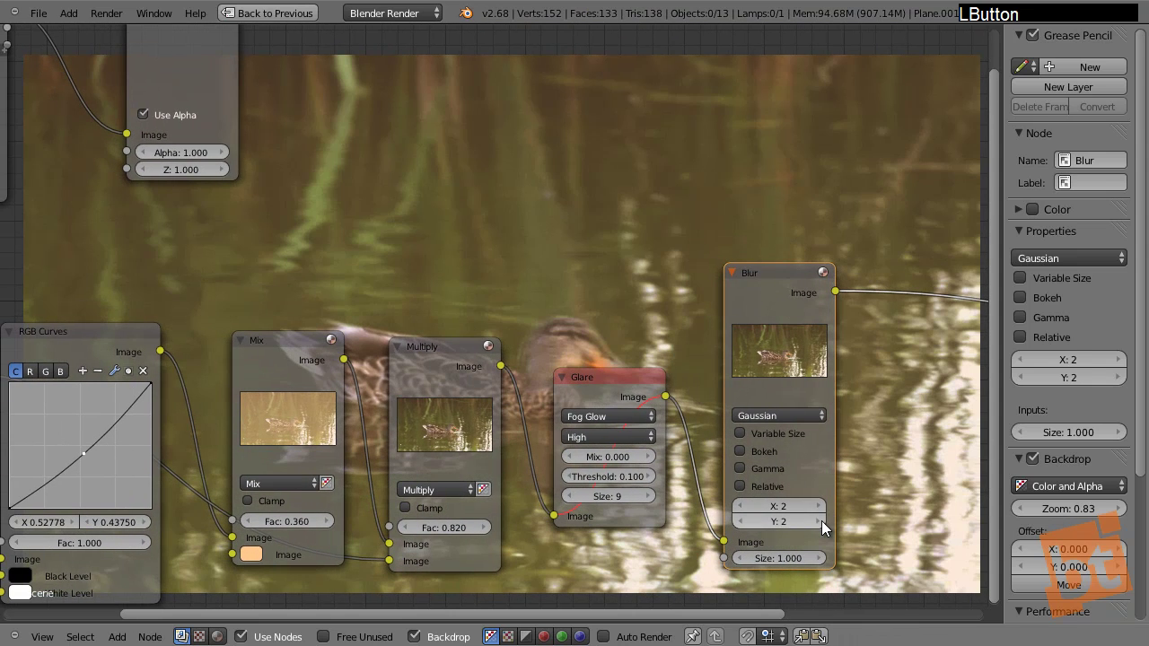
middle_click_drag(709, 332, 578, 88)
left_click(723, 287)
left_click(724, 303)
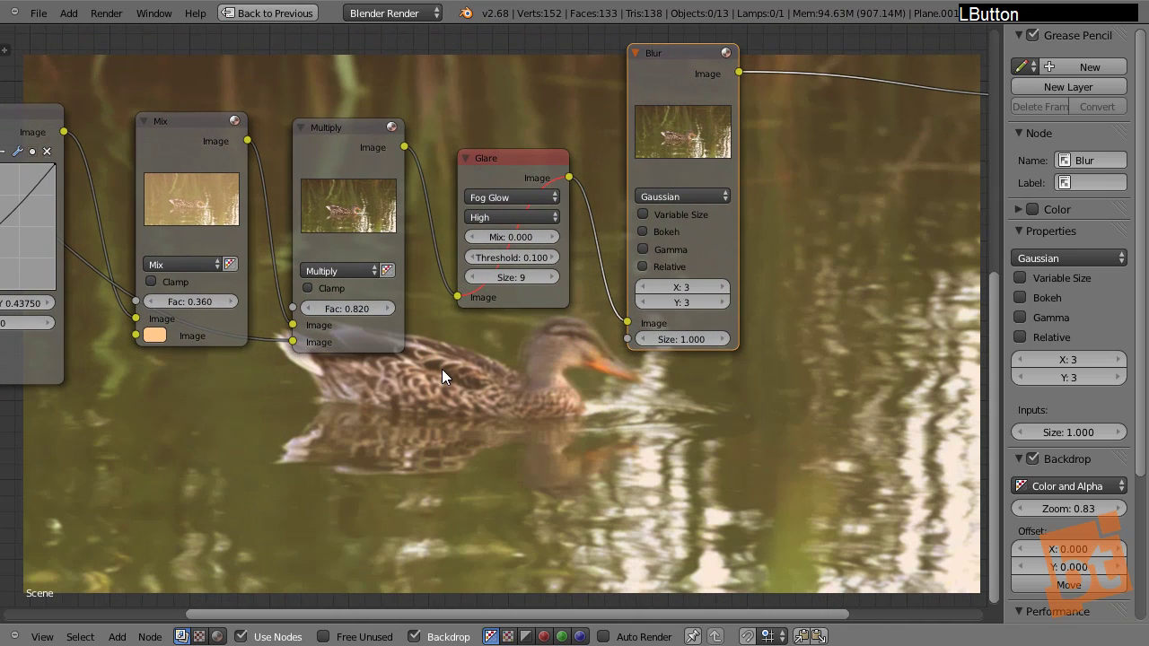
Step: Mute and re-enable the Blur node to compare the footage with and without the blur
middle_click_drag(442, 369, 454, 312)
middle_click_drag(670, 262, 645, 308)
left_click(657, 61)
key("m")
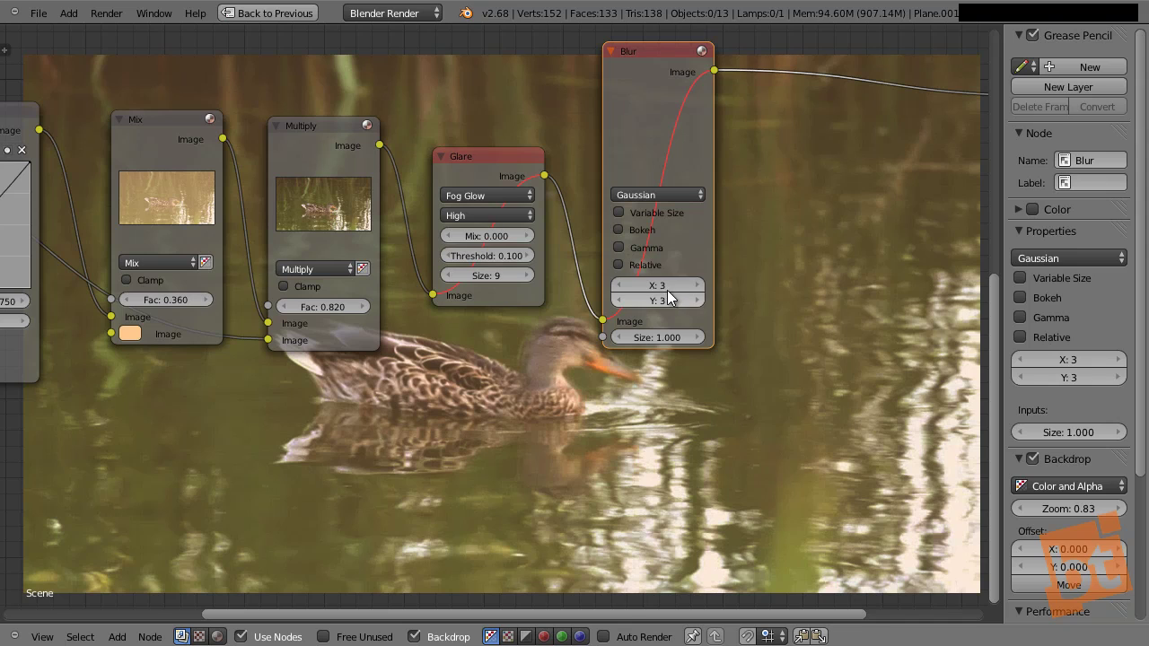
left_click(661, 45)
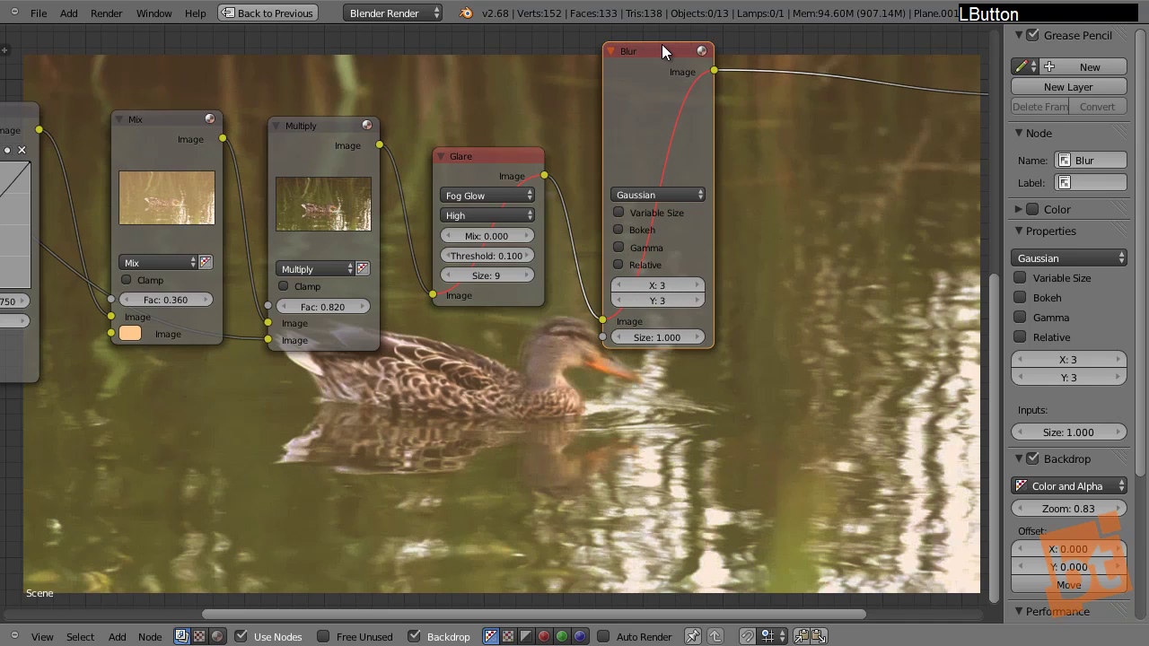
key("m")
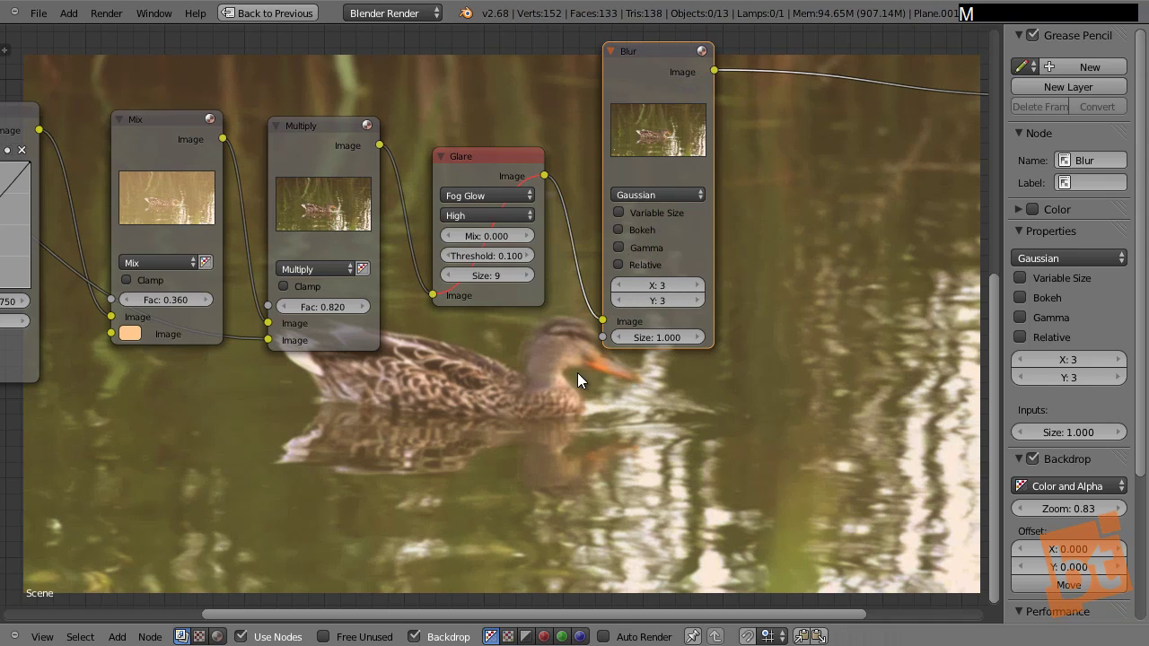
Step: Shift the Blur node slightly closer to the Glare node and move the Movie Clip node well ahead of RGB Curves
middle_click_drag(635, 482, 639, 490, "ctrl")
left_click(658, 242)
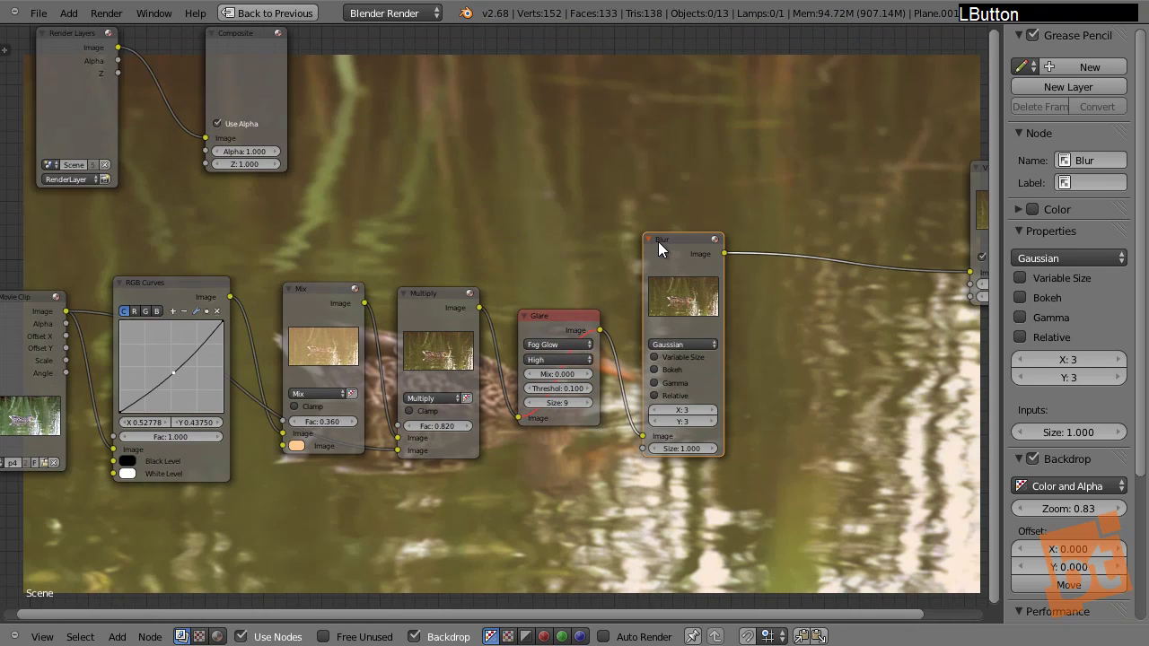
left_click_drag(658, 242, 651, 248)
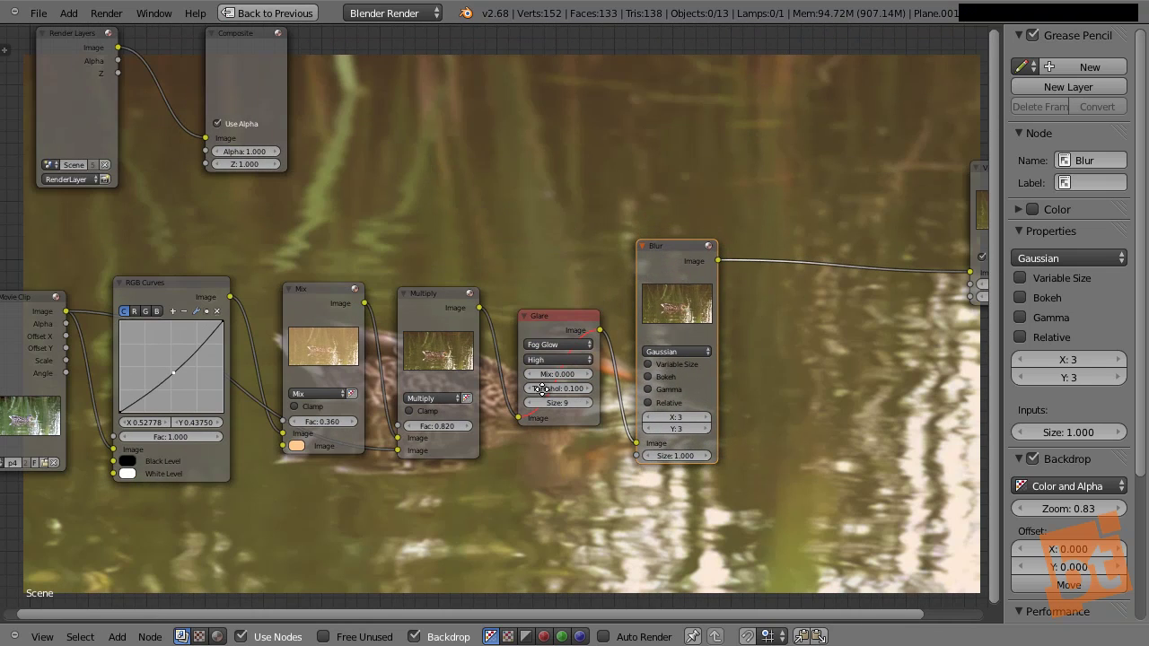
middle_click_drag(542, 388, 748, 386)
middle_click_drag(265, 328, 375, 327)
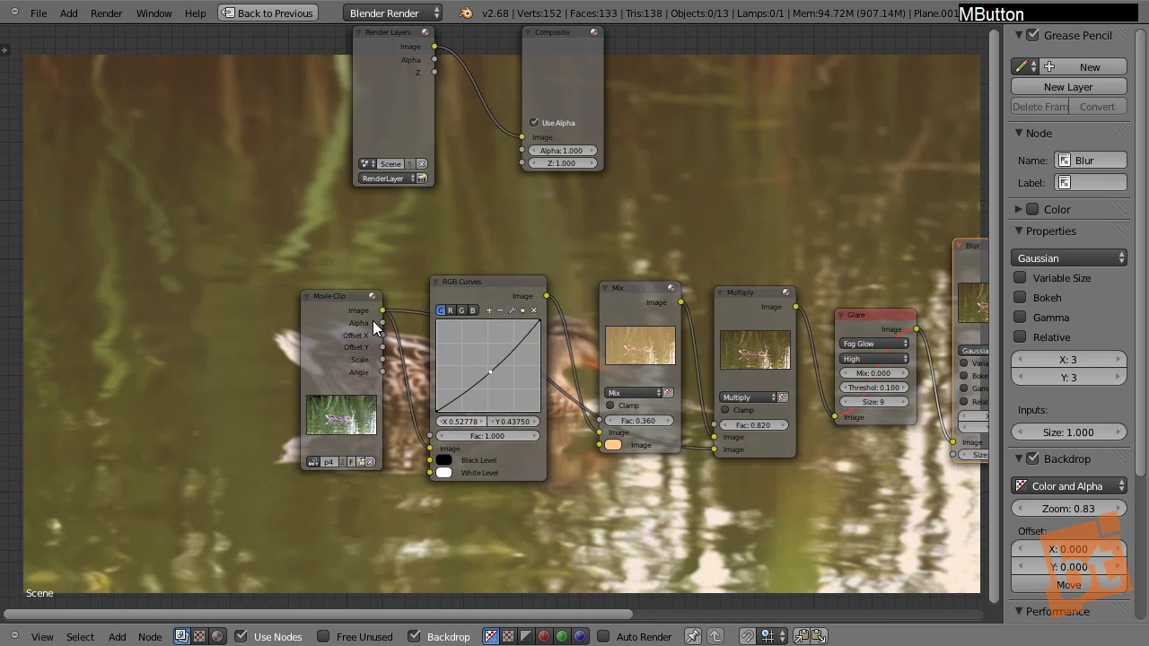
left_click_drag(320, 296, 74, 303)
middle_click_drag(295, 369, 379, 331)
left_click_drag(189, 265, 178, 265)
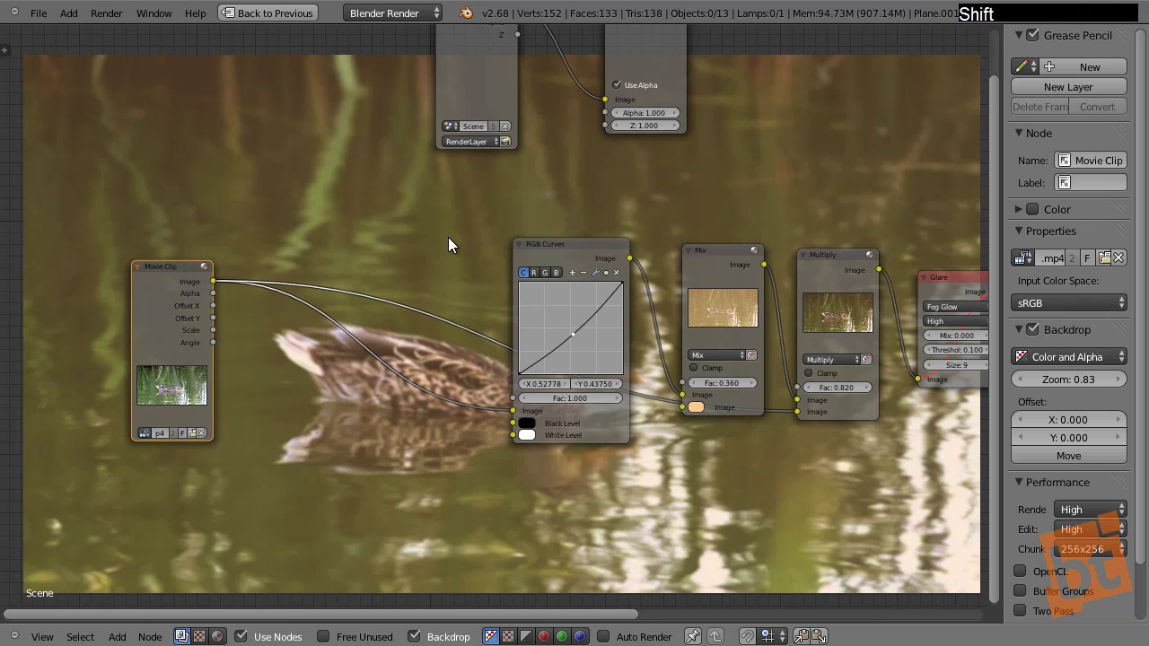
Step: Add a reroute point on the Movie Clip node's outgoing links so that RGB Curves branches from it
mouse_move(449, 237)
left_mouse_down("shift")
mouse_move(463, 382)
mouse_move(461, 350)
left_mouse_up("shift")
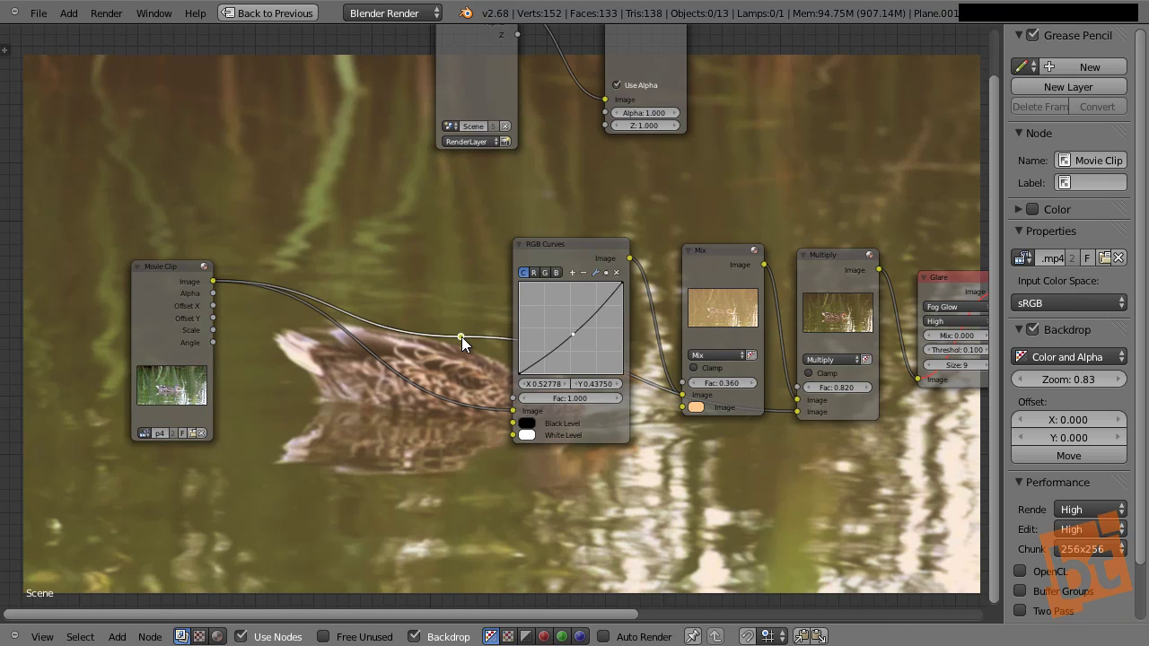
left_click_drag(461, 337, 447, 448)
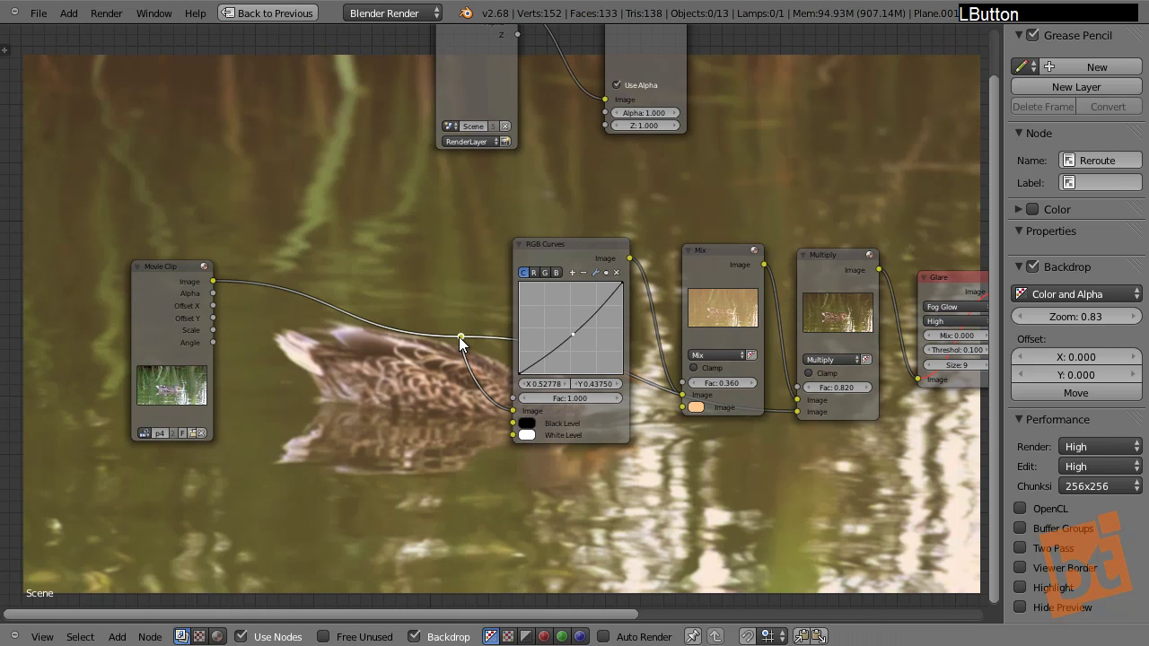
mouse_move(459, 337)
right_mouse_down()
mouse_move(477, 342)
mouse_move(467, 338)
right_mouse_up()
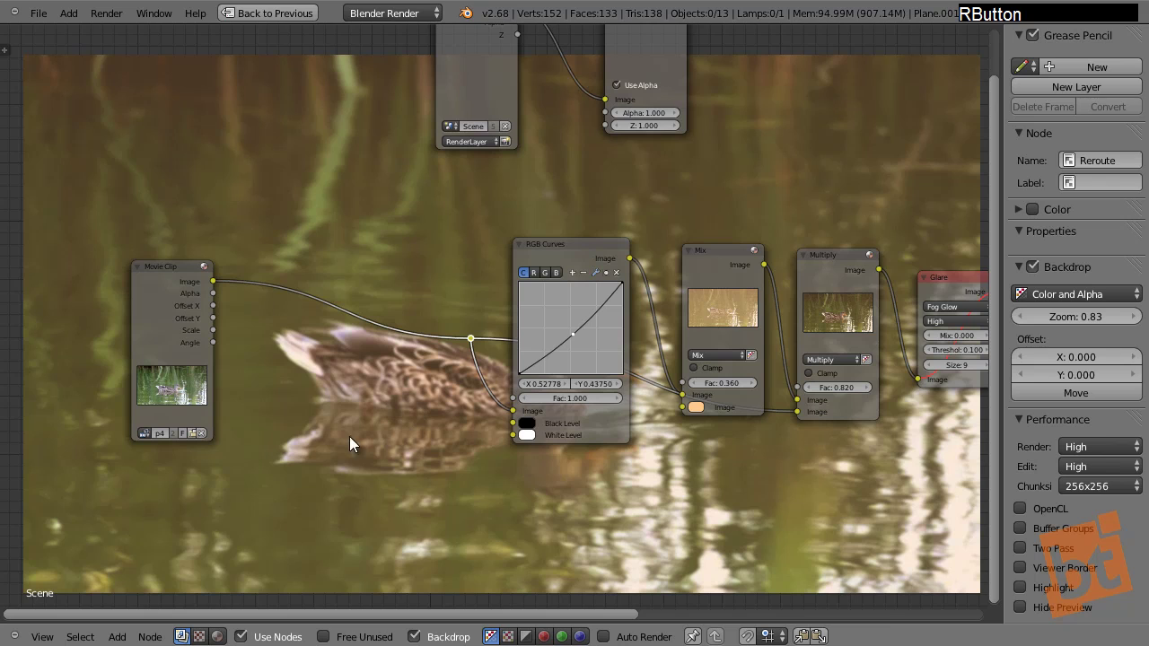
Step: Reposition the Movie Clip node ahead of the reroute point
left_click_drag(175, 271, 183, 265)
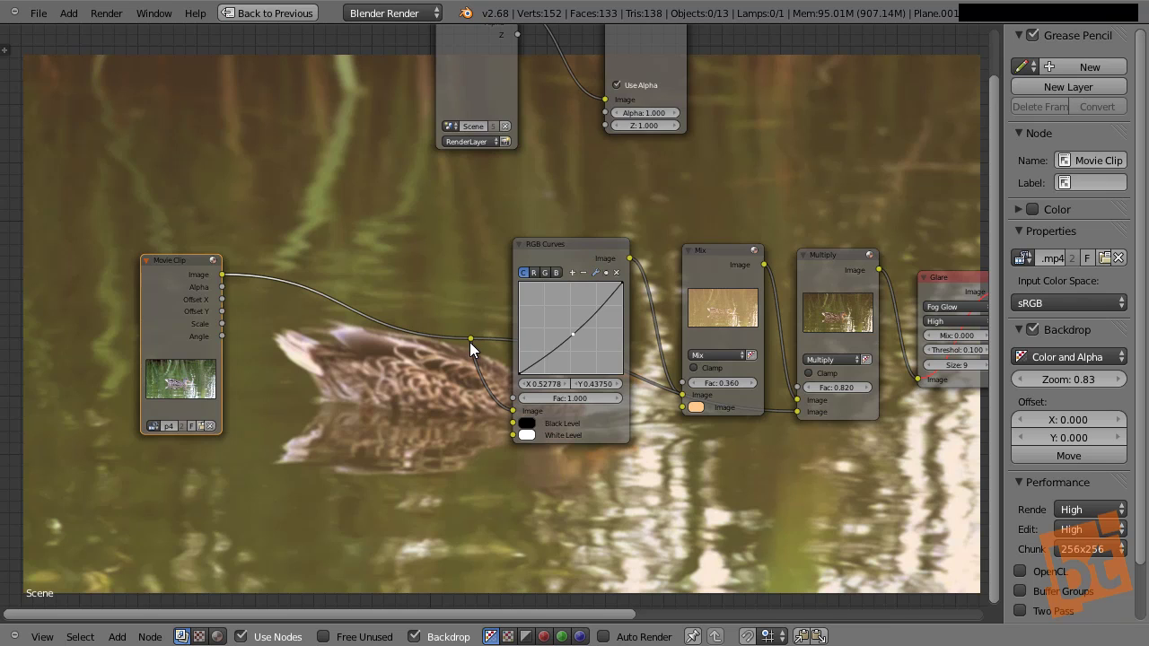
left_click_drag(792, 403, 795, 409)
left_click(138, 283)
left_click_drag(137, 284, 93, 292)
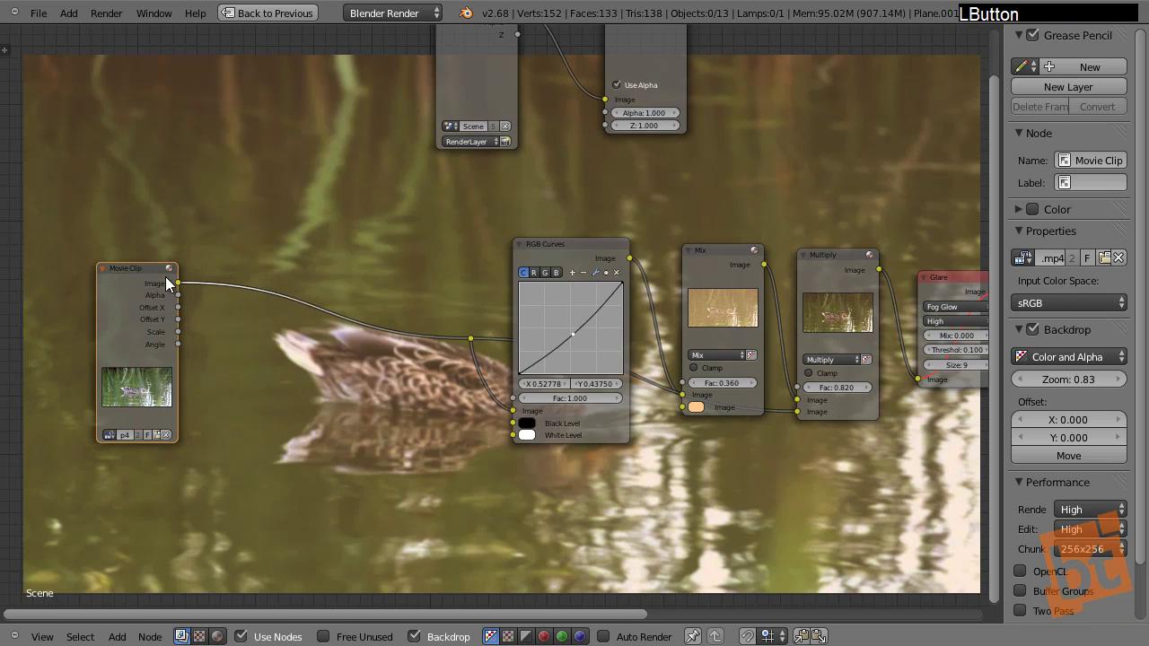
left_click_drag(165, 277, 177, 251)
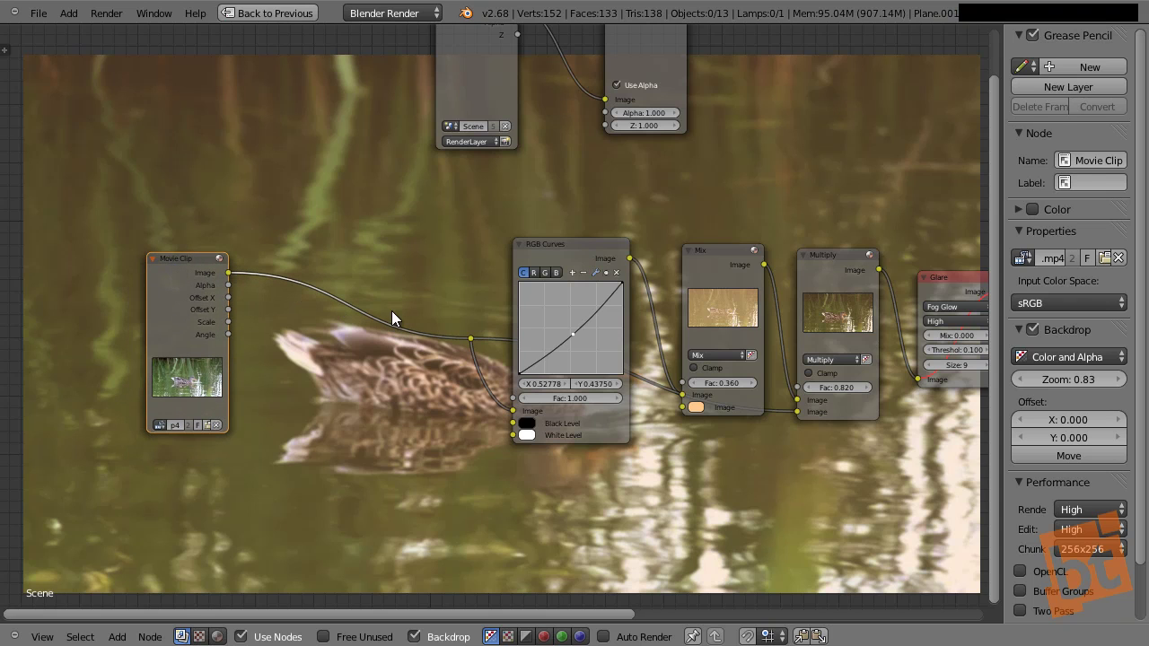
Step: Unmute the Glare node
middle_click_drag(943, 317, 487, 340)
left_click(499, 305)
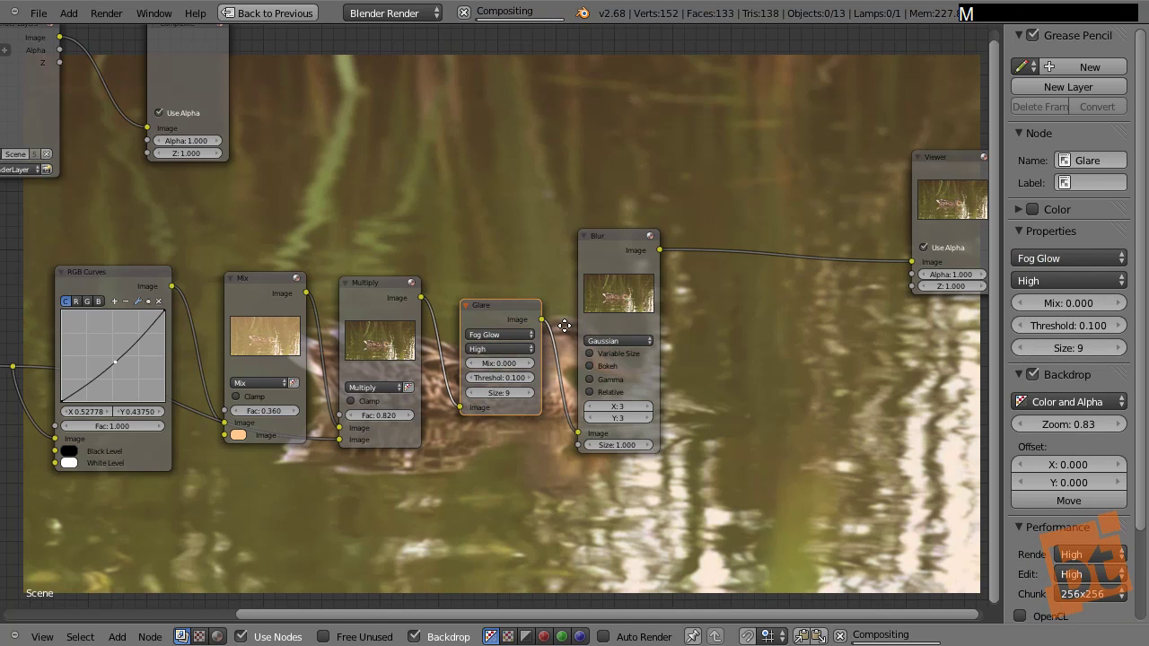
middle_click_drag(561, 326, 397, 210)
scroll(520, 269, "down", 3)
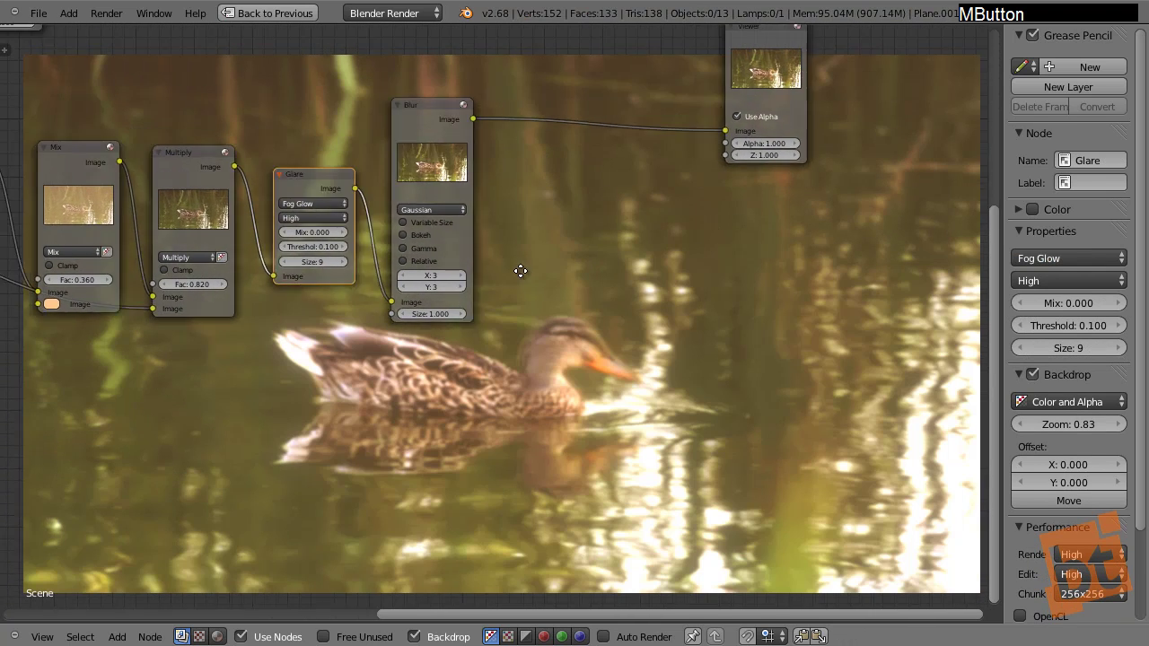
middle_click_drag(542, 291, 718, 278)
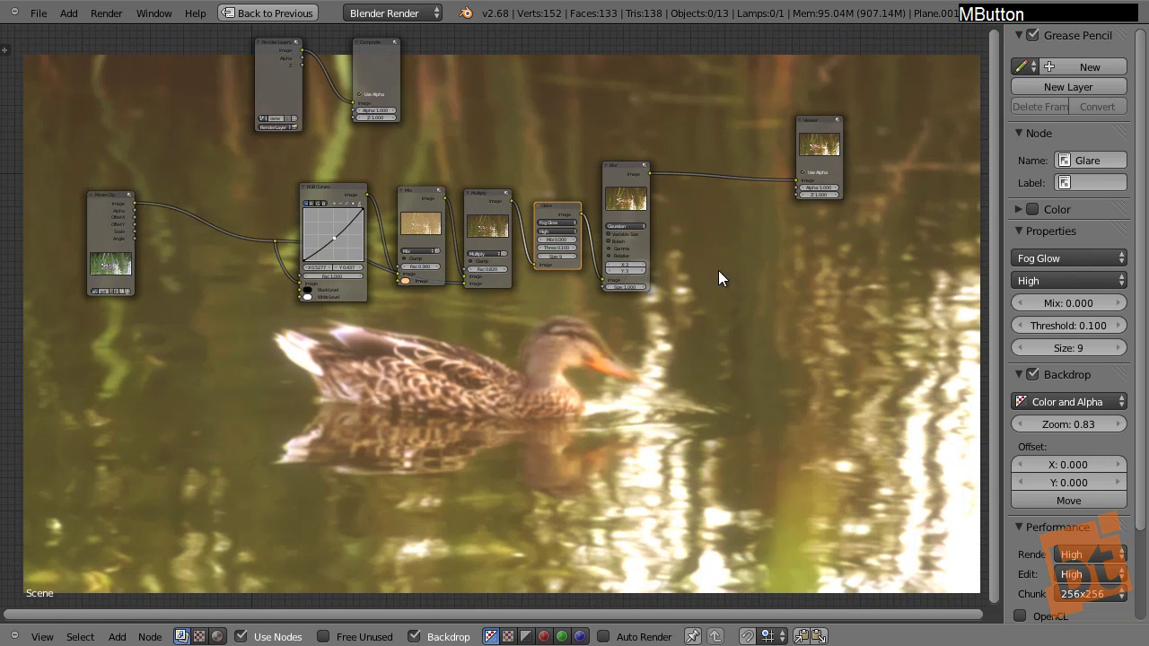
middle_click_drag(567, 305, 569, 328)
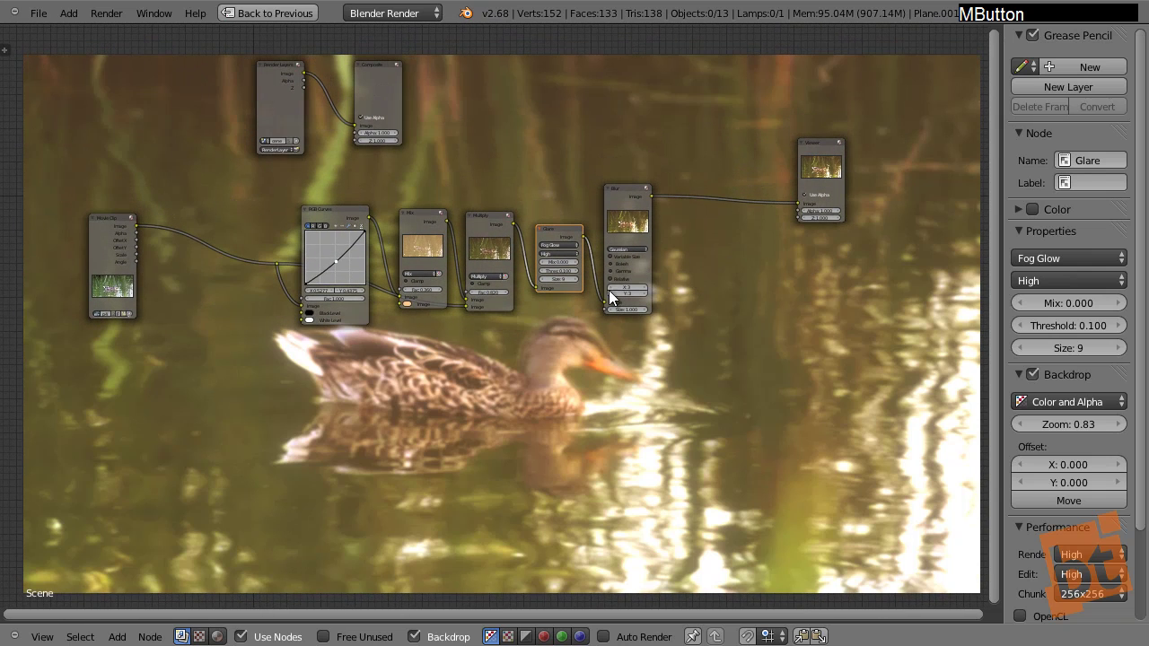
Step: Nudge the Blur node slightly within the node chain
left_click(633, 198)
left_click_drag(633, 197, 632, 201)
middle_click_drag(633, 201, 618, 217)
scroll(616, 215, "up", 3)
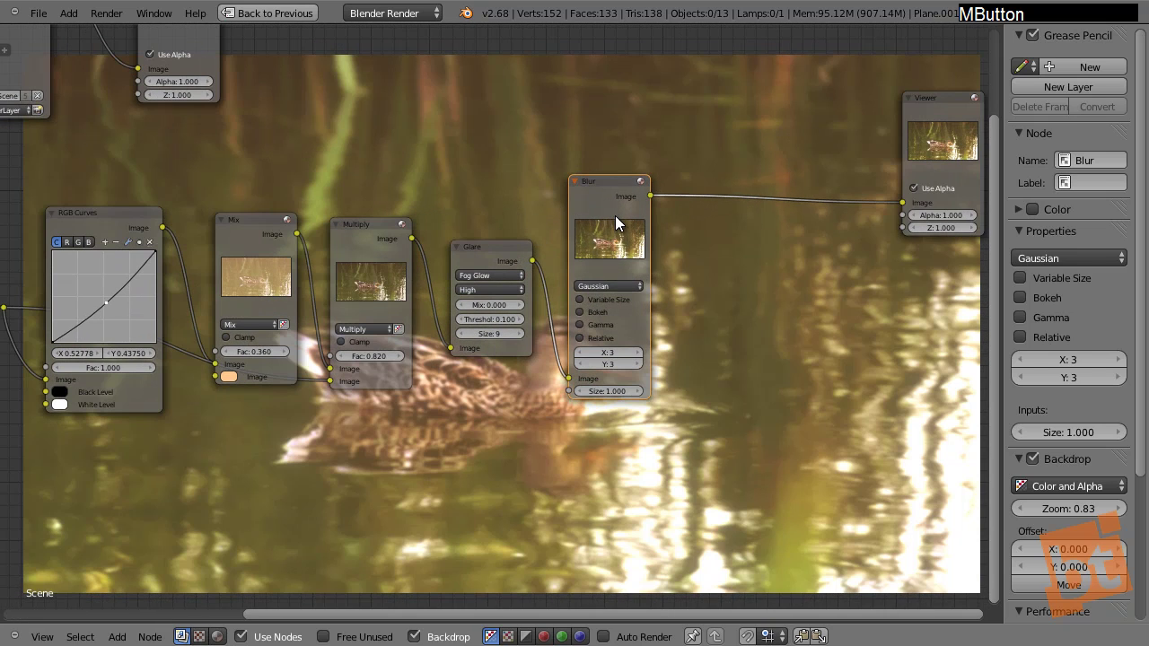
middle_click_drag(619, 275, 602, 275)
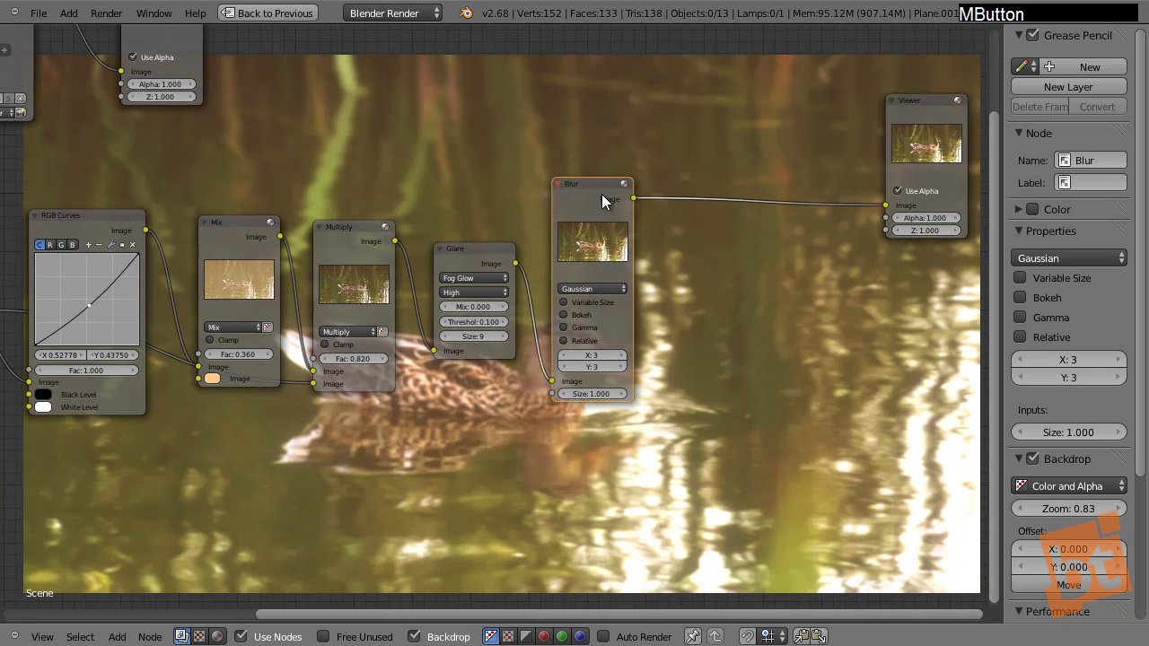
Step: Restore the full screen layout from the maximized node editor and open the scene's Render Layers settings
key("F9")
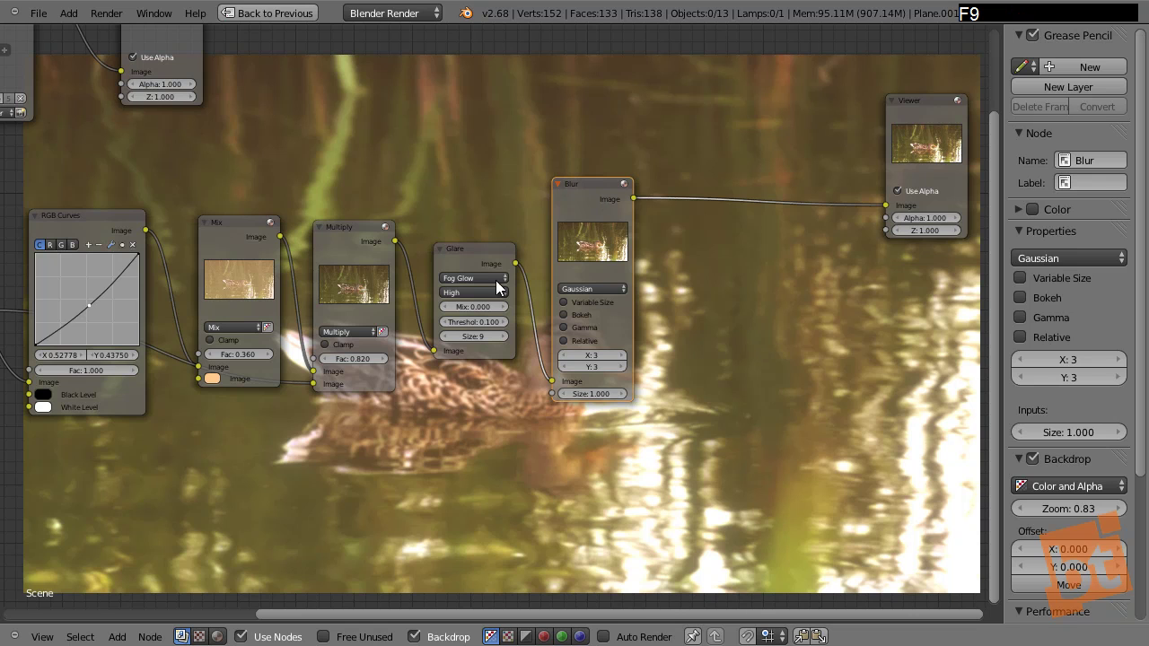
key("shift+space")
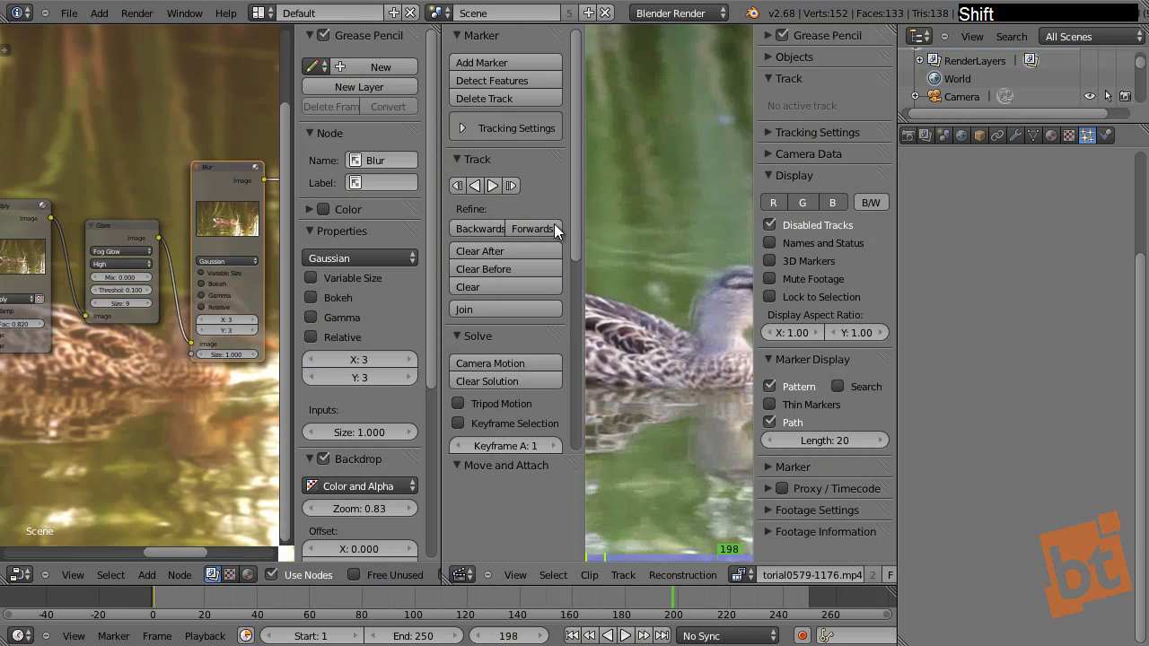
middle_click_drag(917, 135, 952, 143)
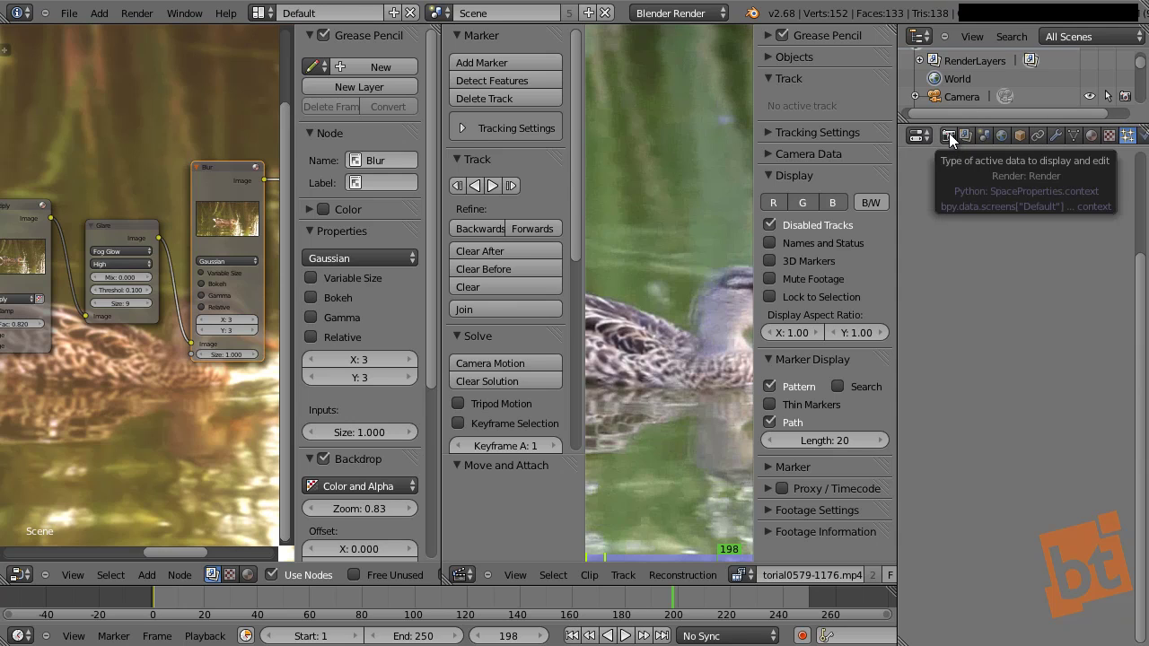
left_click(951, 134)
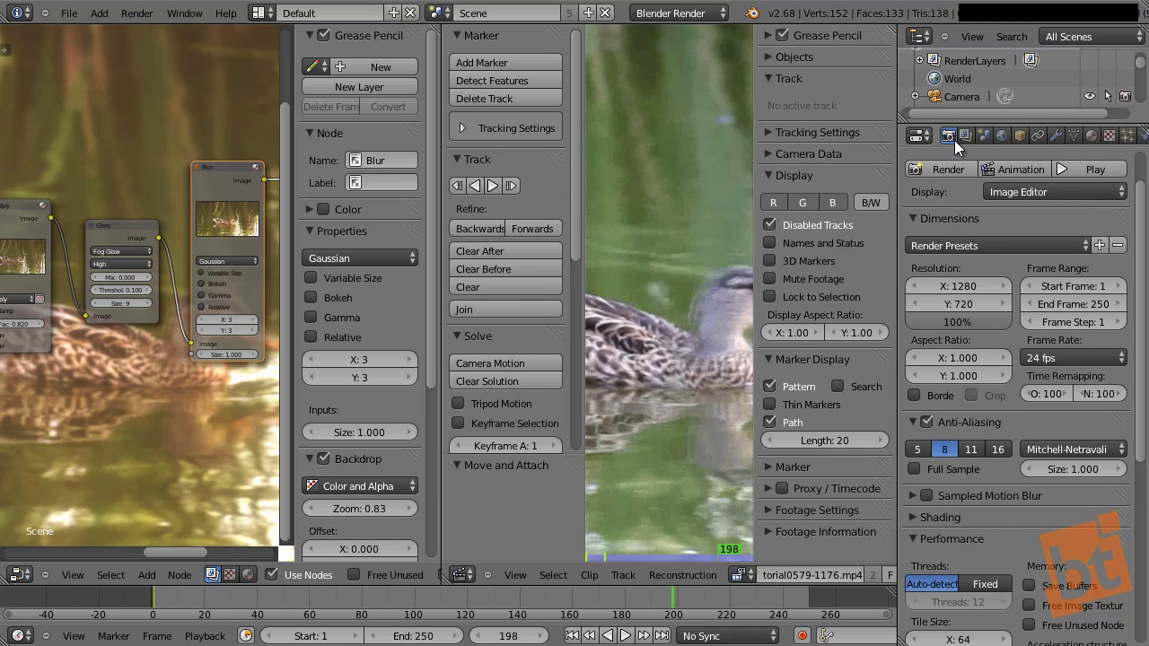
left_click(966, 134)
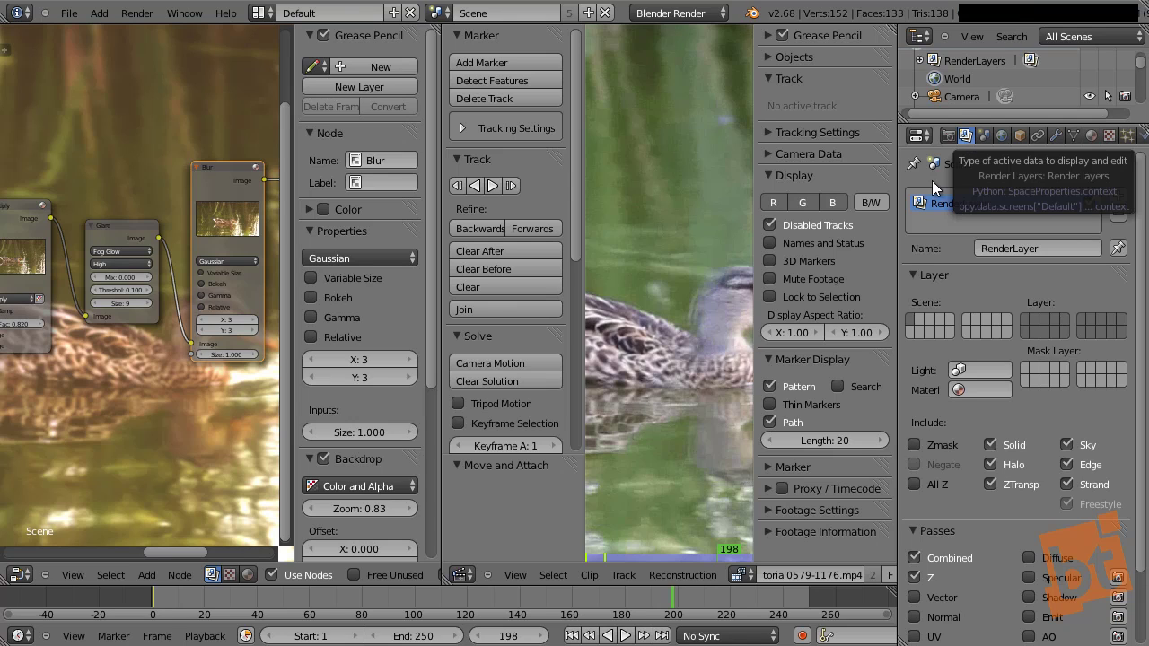
Step: Rename the existing render layer to Film Grain and add a second render layer named Vertical Lines
left_click(1046, 248)
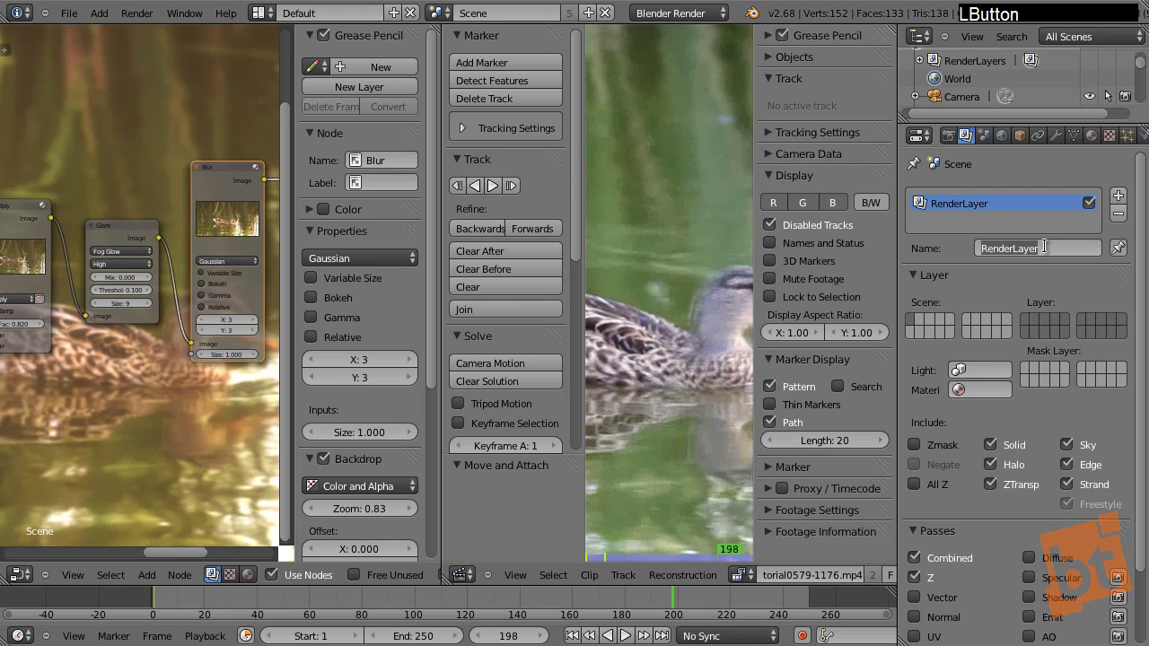
type("Film Grain")
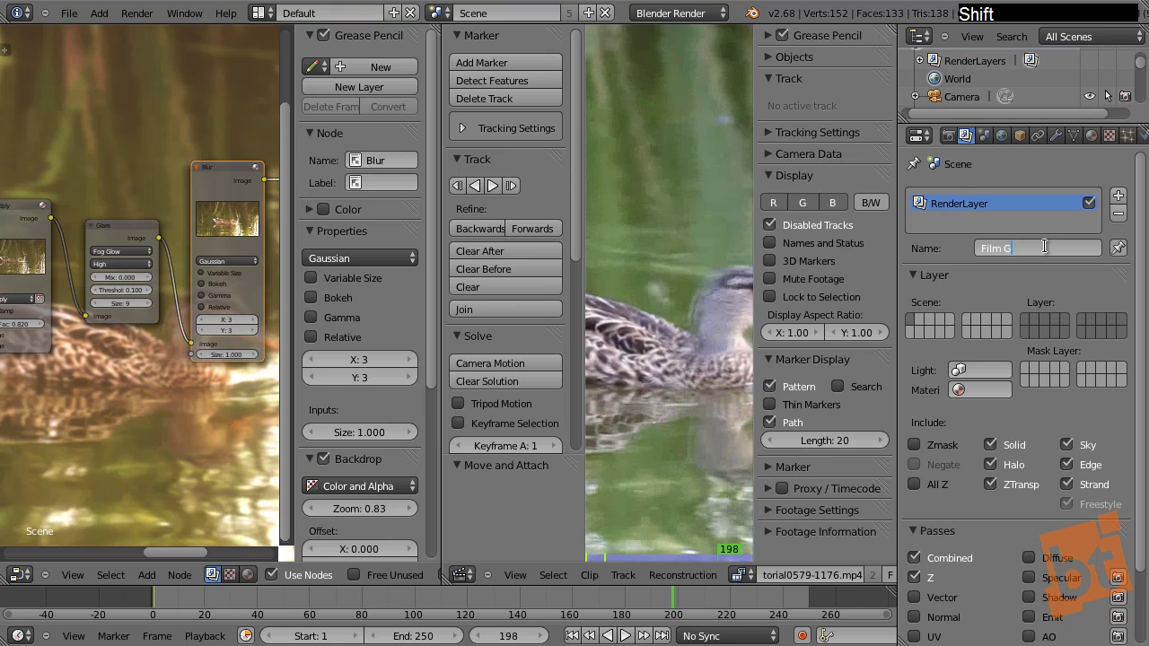
key("Return")
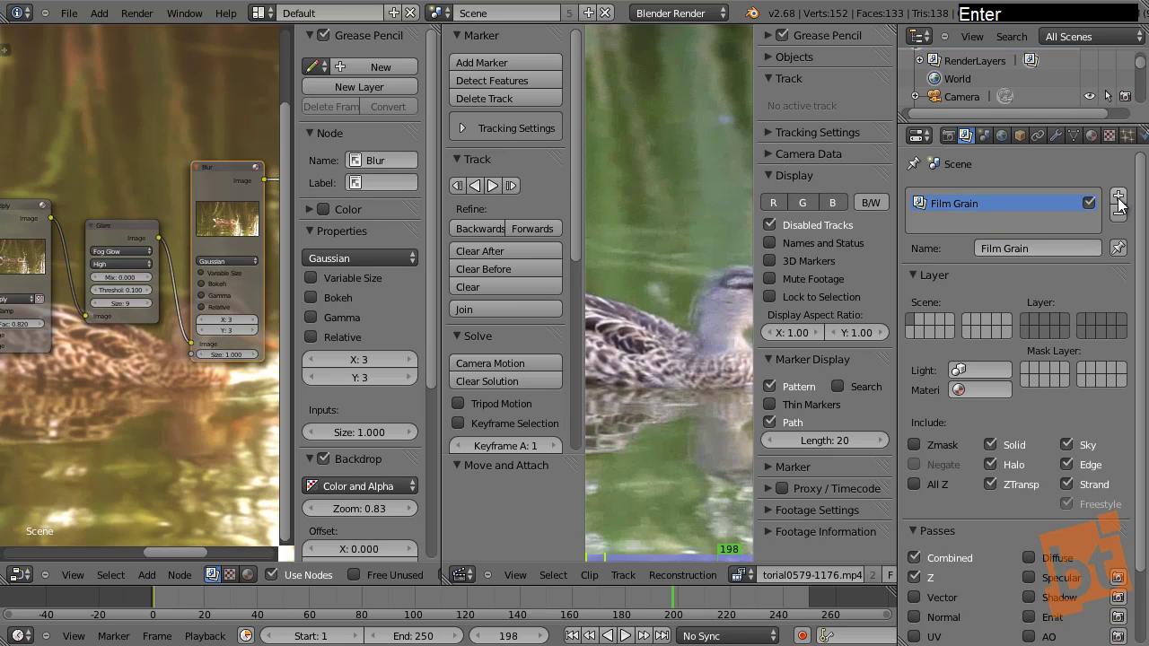
left_click(1118, 199)
left_click(1063, 240)
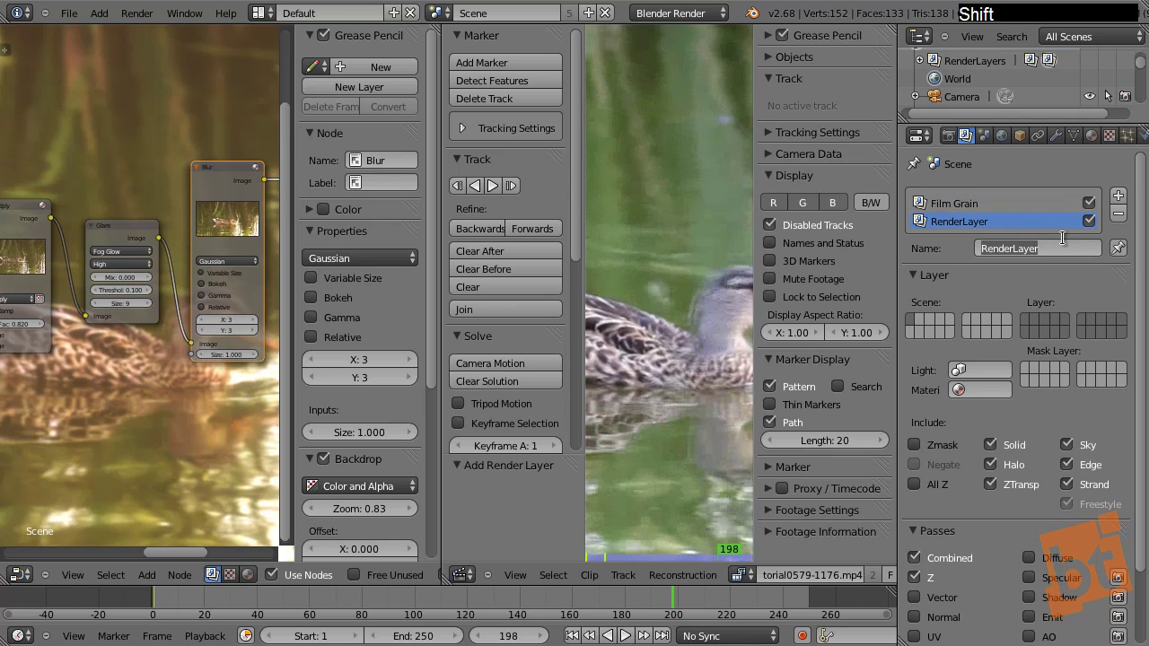
type("Vertical Lines")
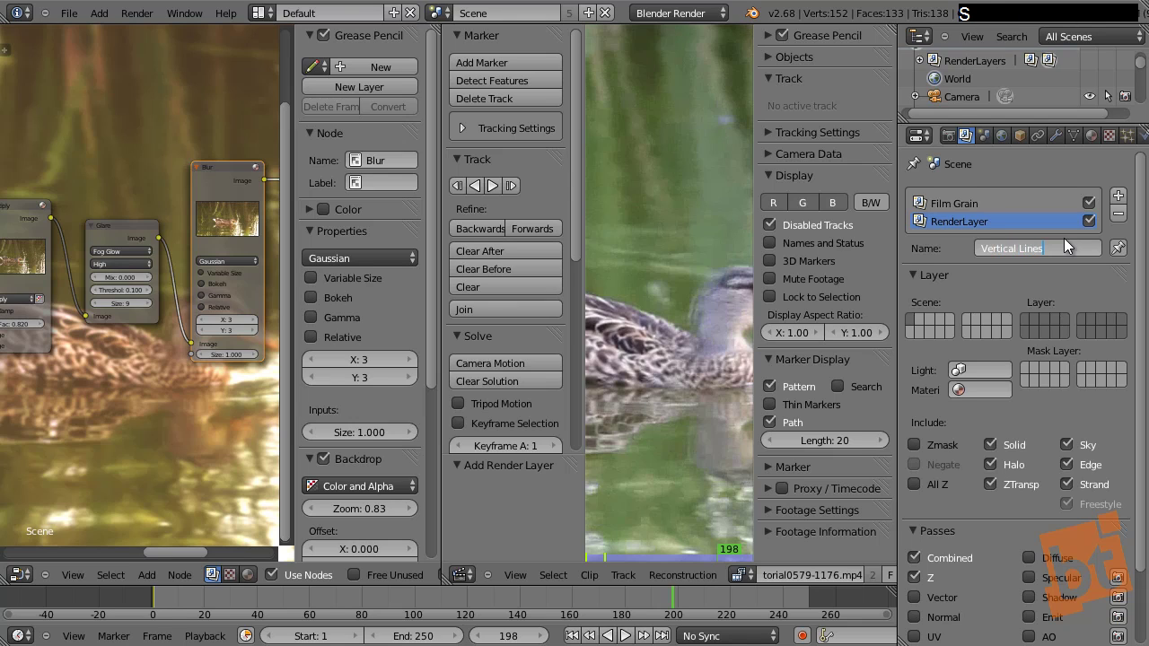
key("Return")
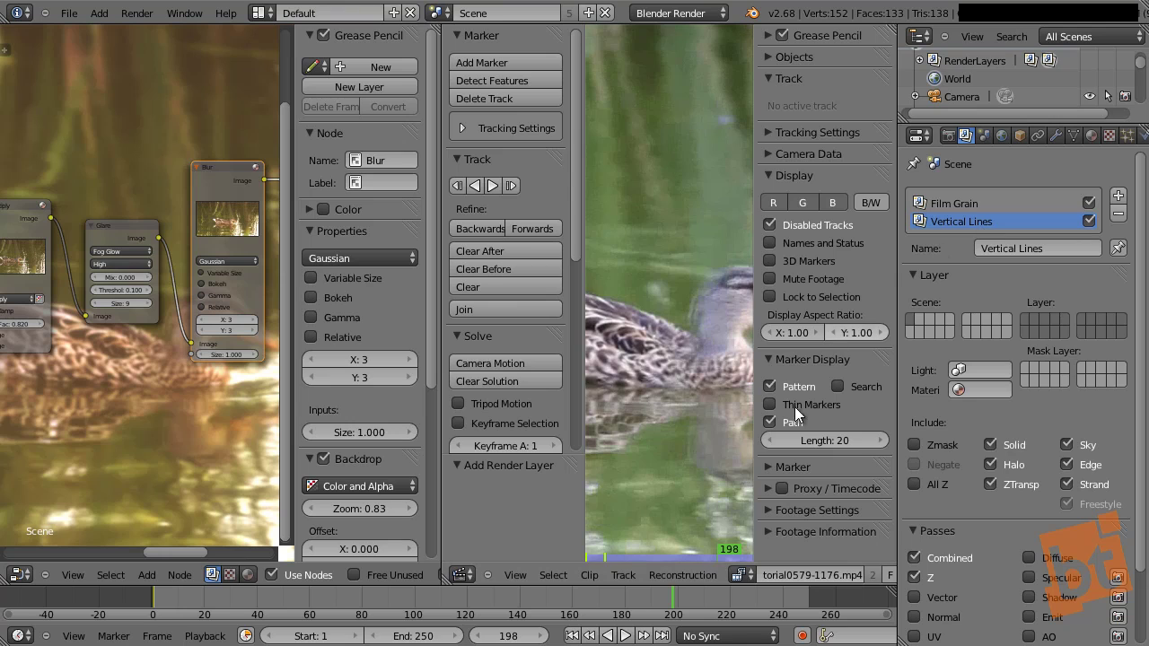
Step: Change the movie clip area to a 3D view and limit the Vertical Lines render layer to the first scene layer
left_click(466, 571)
left_click(474, 556)
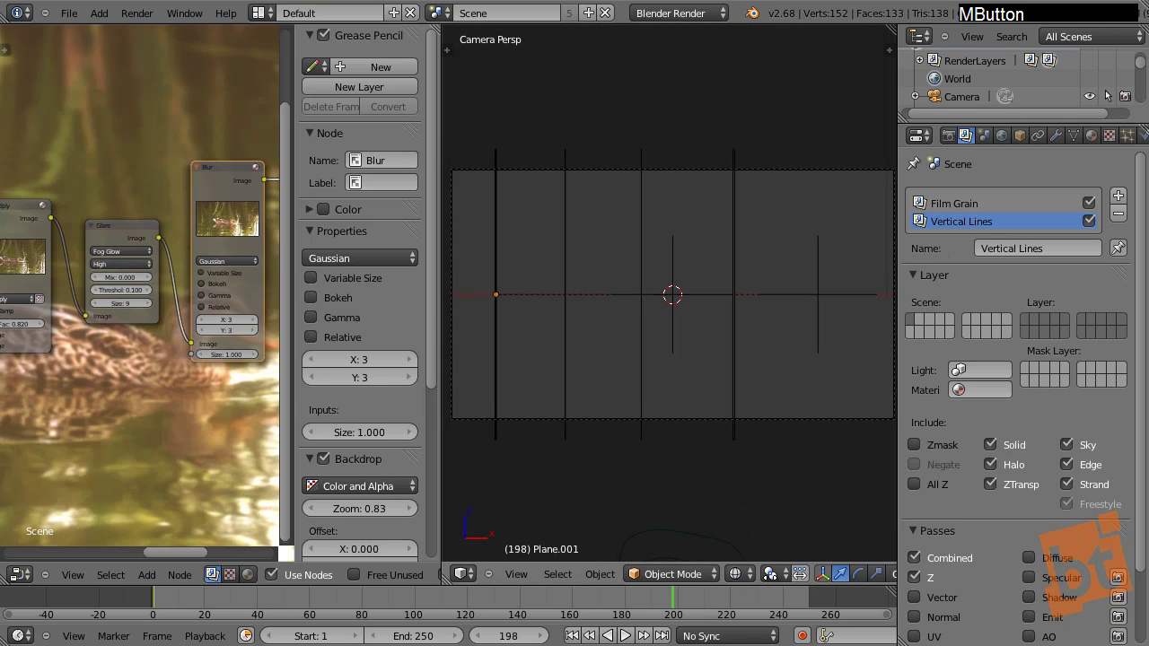
scroll(822, 579, "down", 3)
left_click(772, 574)
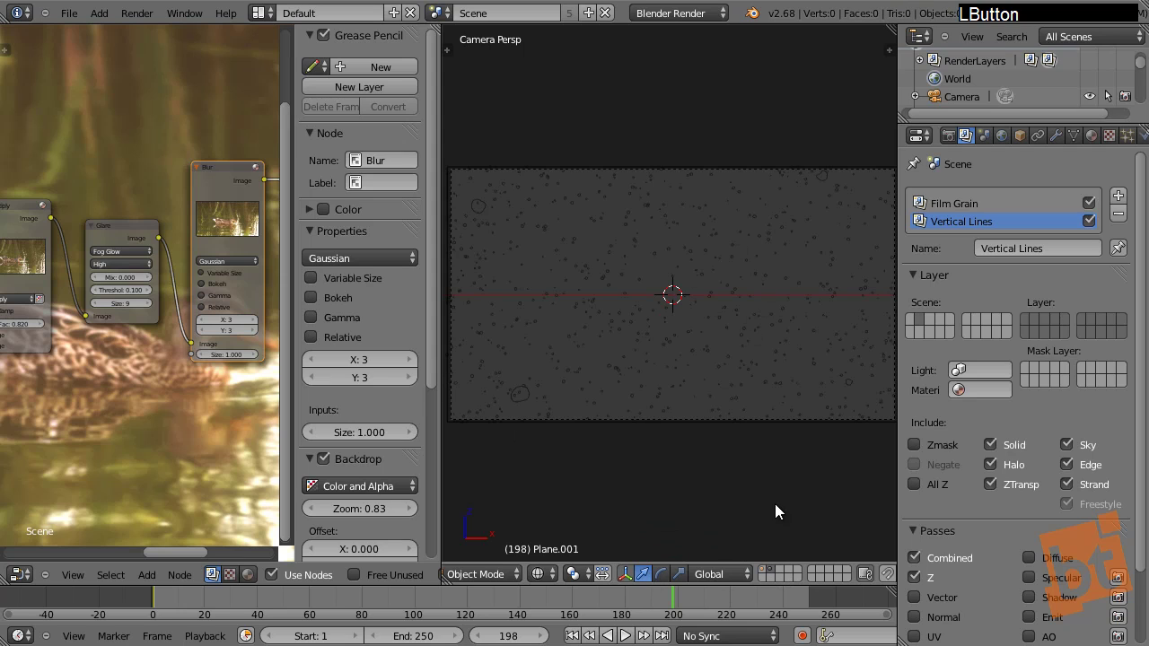
left_click(764, 571)
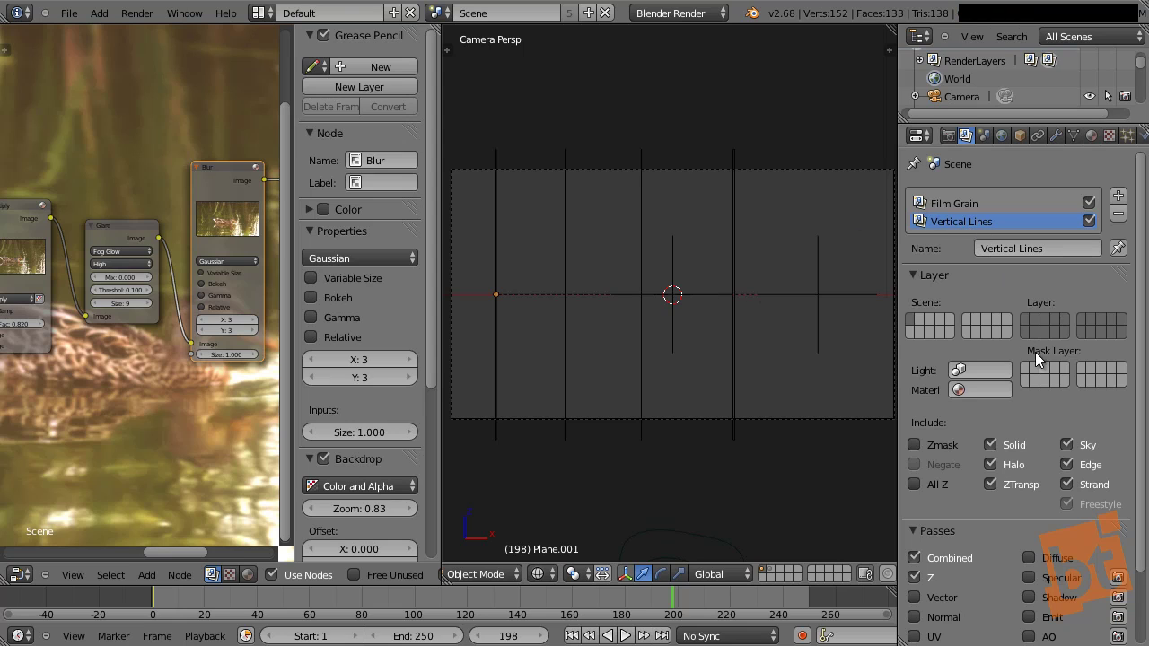
left_click(1028, 317)
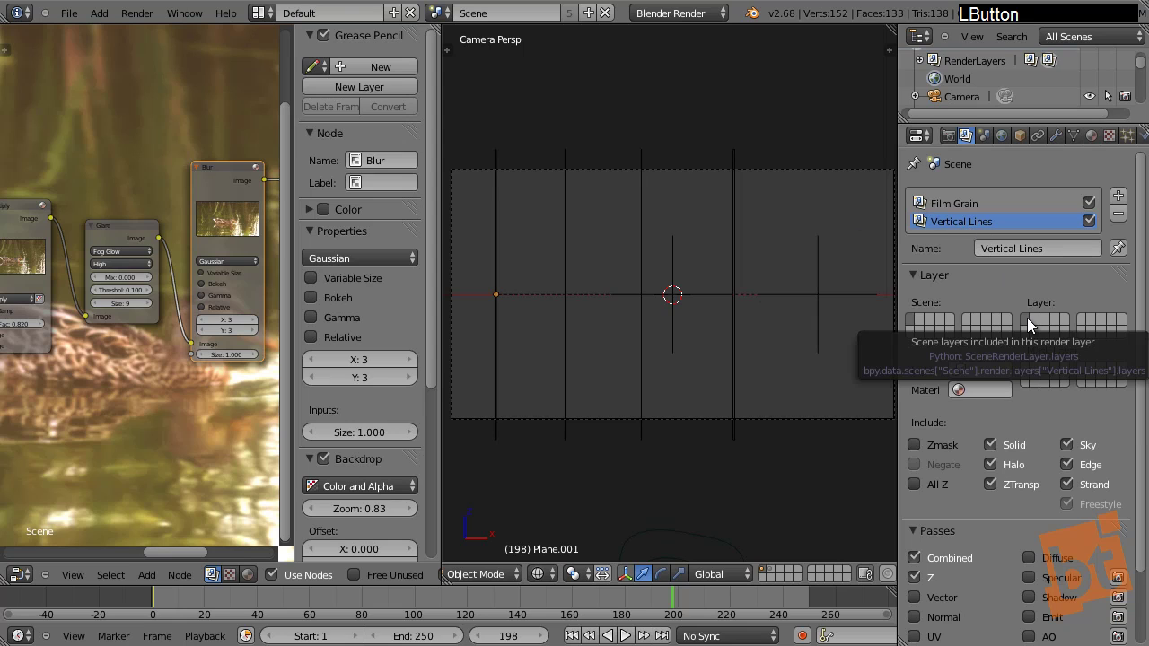
Step: Limit the Film Grain render layer to the second scene layer and make the first and second scene layers visible together
left_click(768, 570)
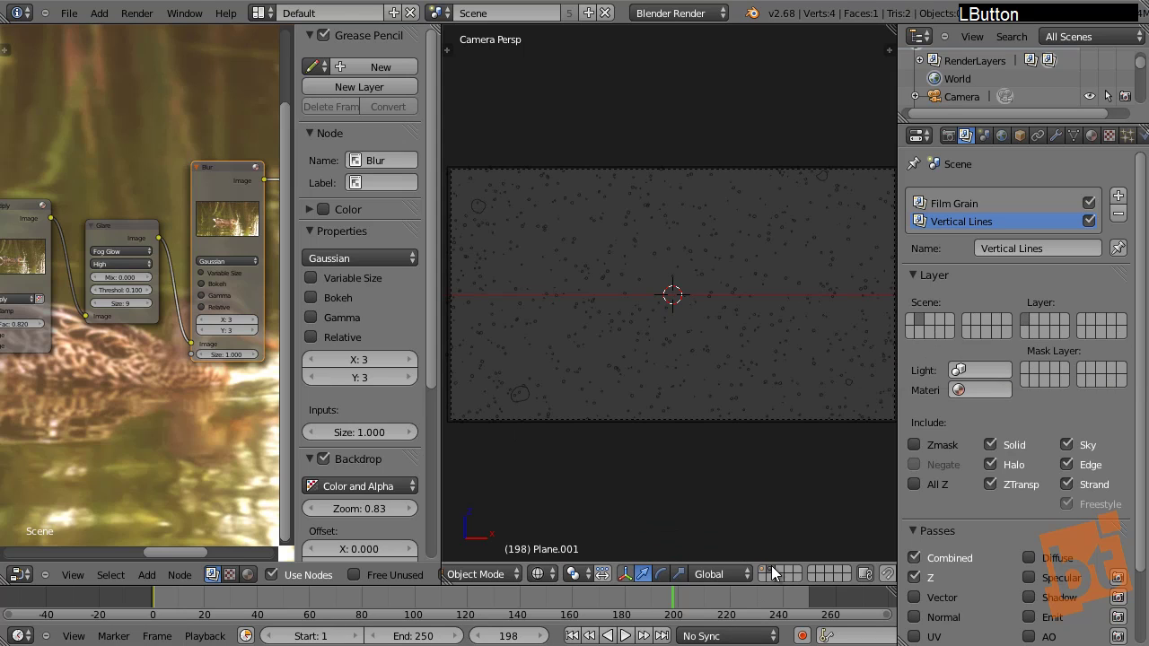
left_click(978, 206)
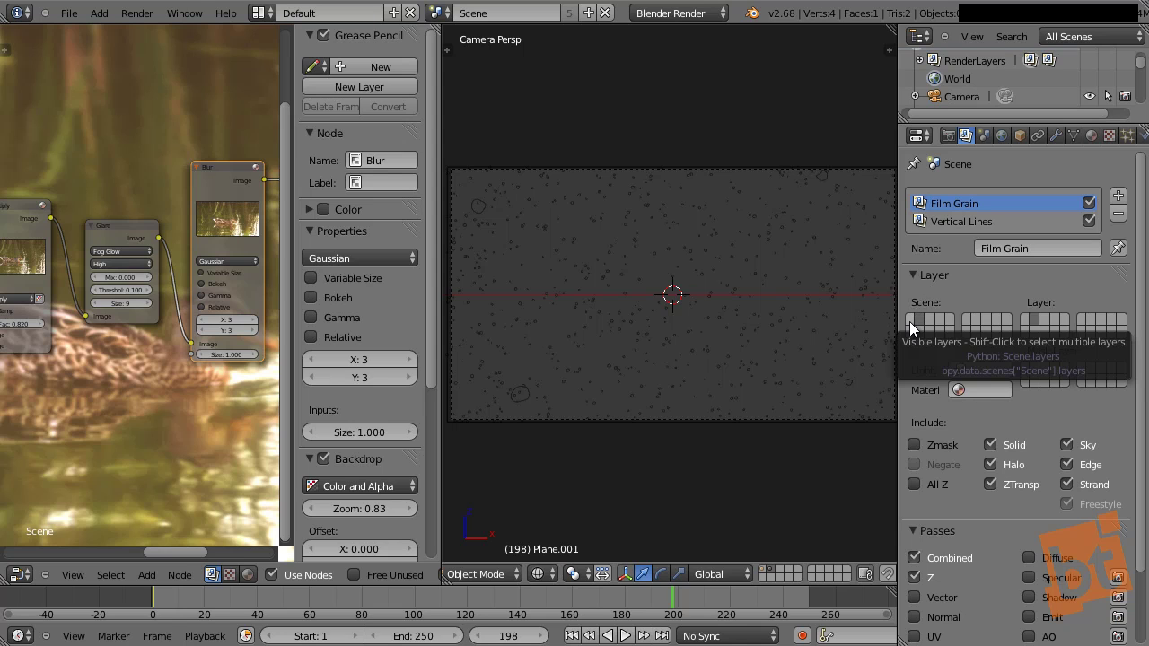
left_click(762, 575, "shift")
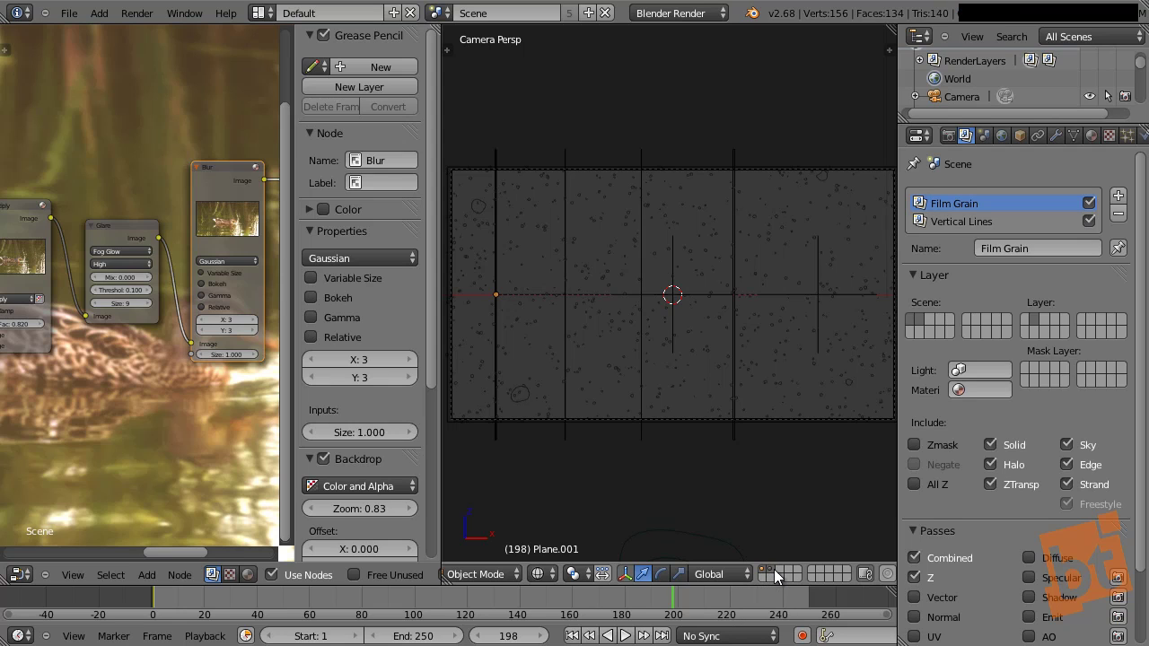
left_click(763, 575, "shift")
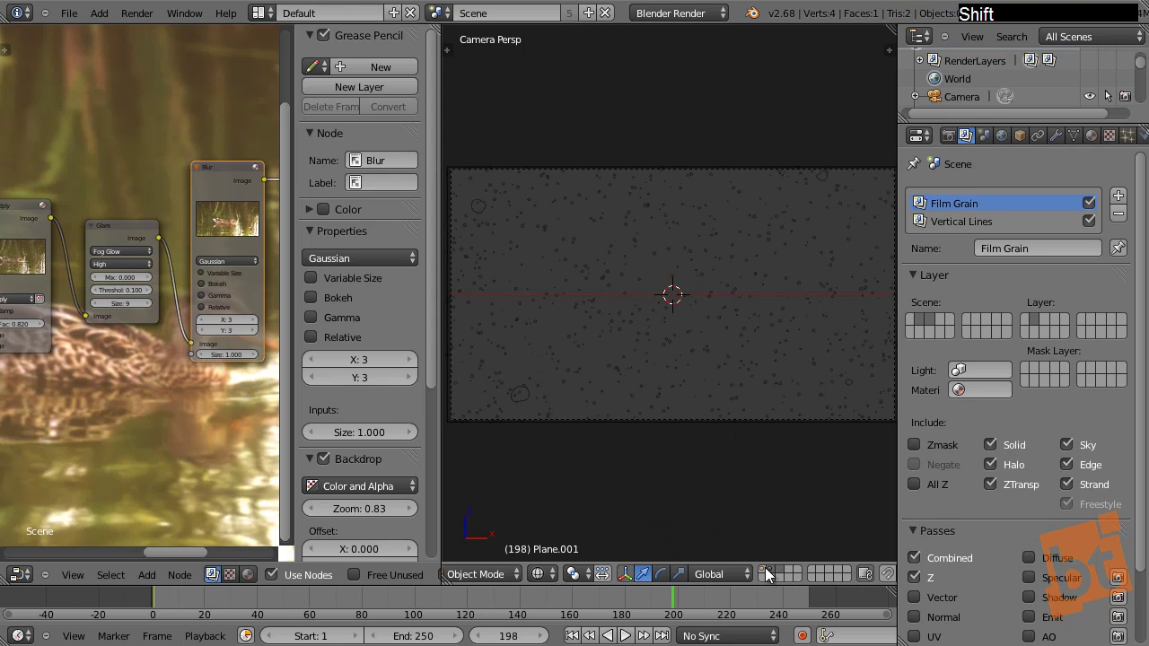
left_click(763, 575, "shift")
left_click(783, 576, "shift")
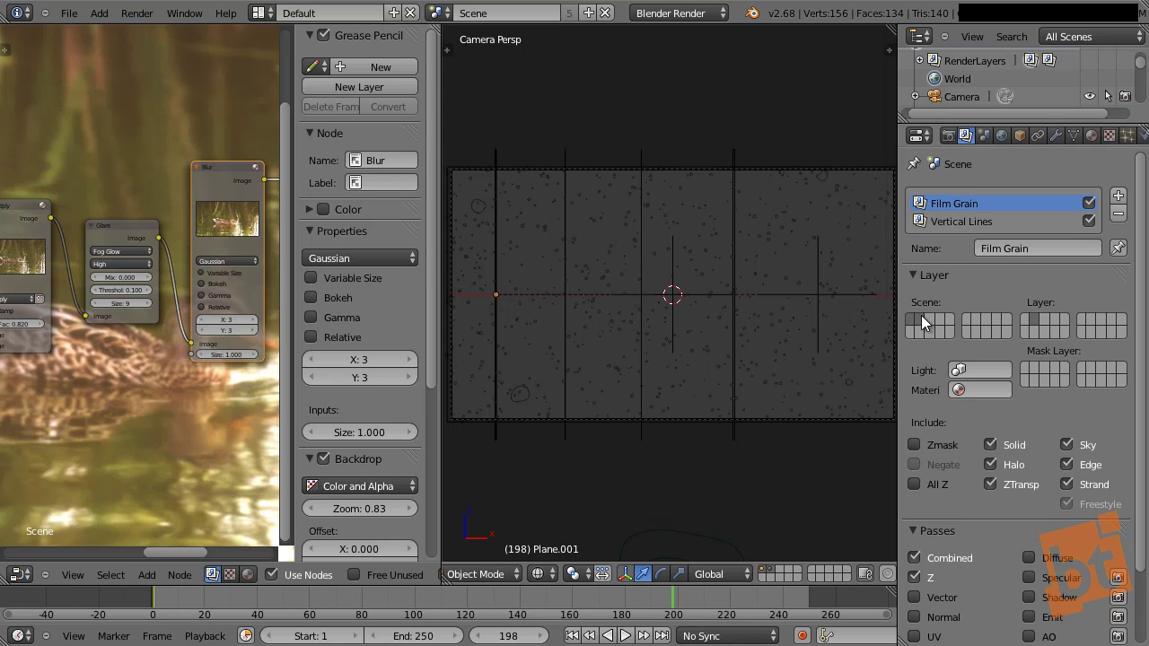
Step: Compare the layer assignments of the Vertical Lines and Film Grain render layers
left_click(984, 224)
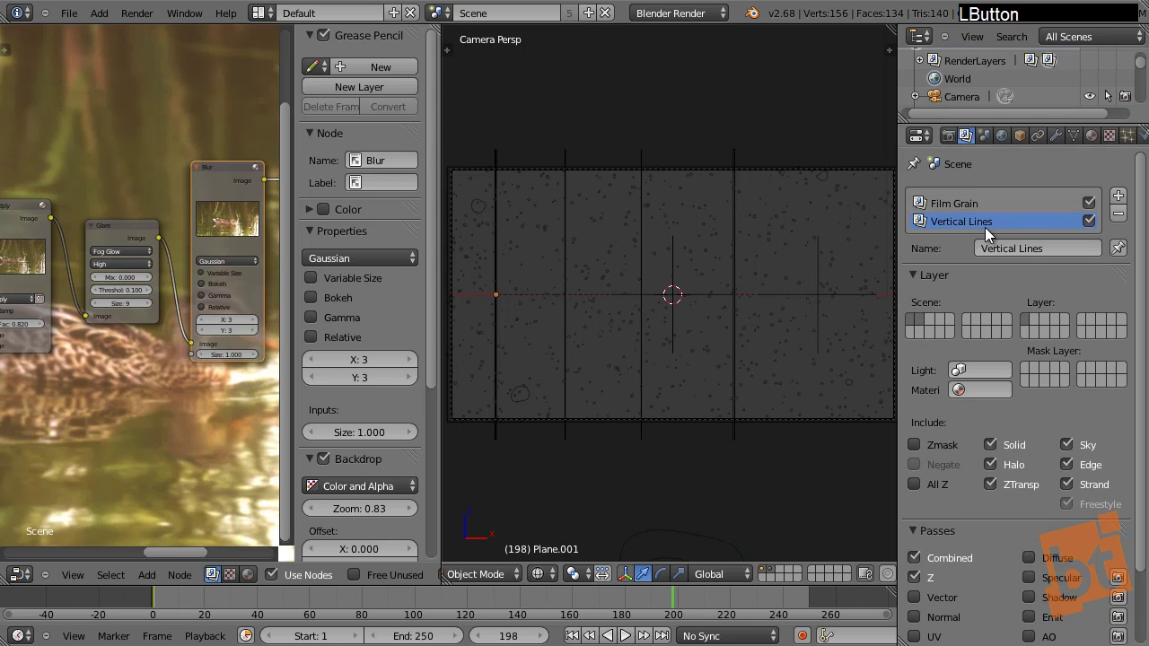
left_click(984, 205)
left_click(978, 224)
left_click(978, 205)
left_click(976, 223)
left_click(974, 207)
Step: Open the World's horizon color for editing
left_click(1002, 136)
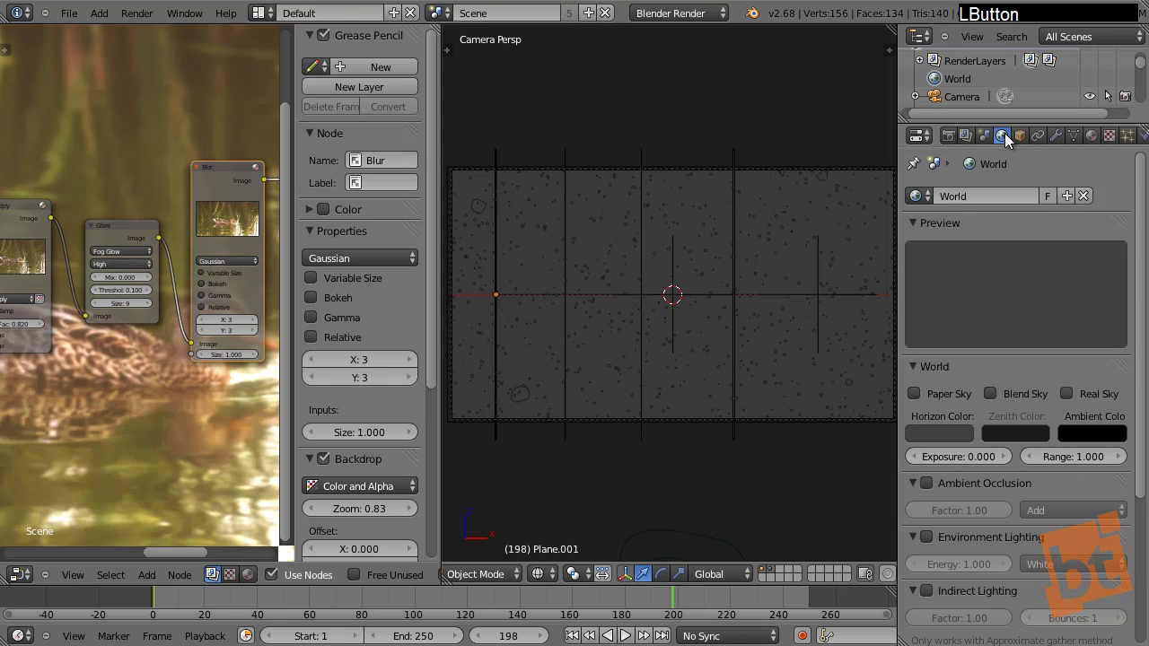
left_click(929, 430)
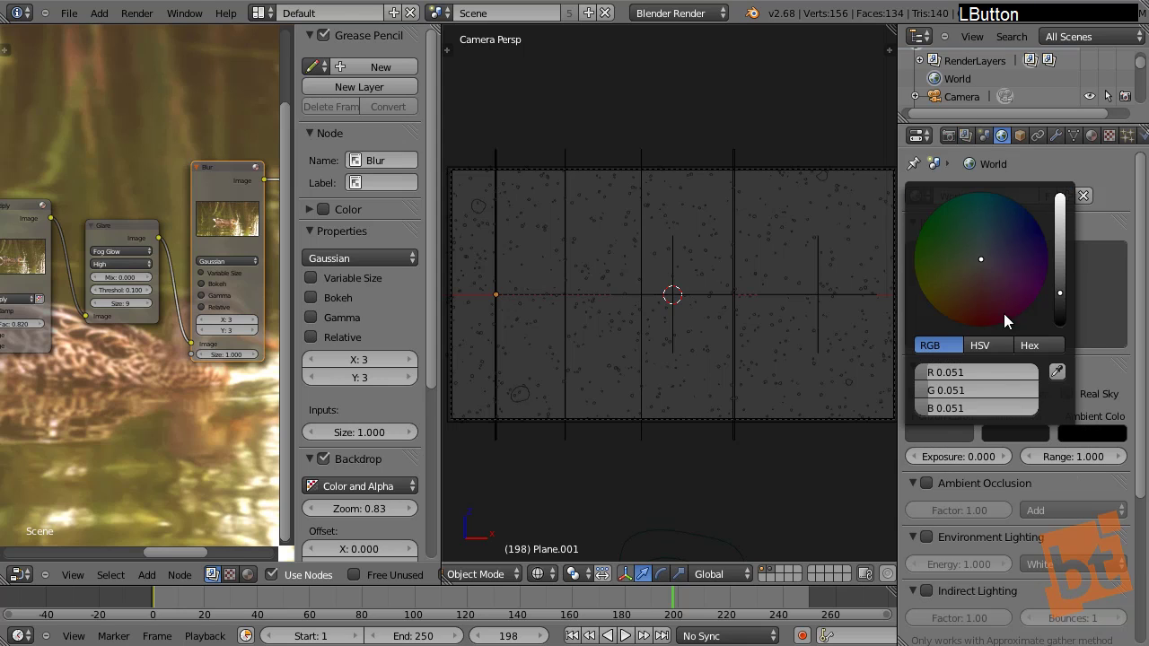
Step: Set the world's horizon color to white and render the current frame
left_click_drag(1055, 243, 1056, 154)
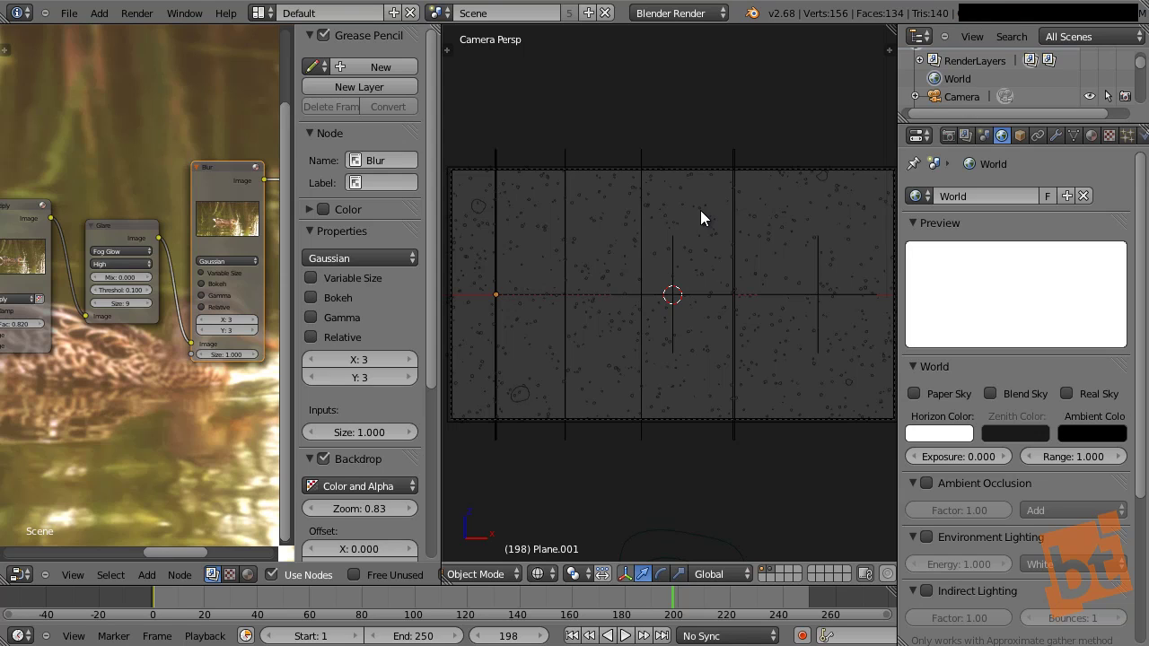
key("F12")
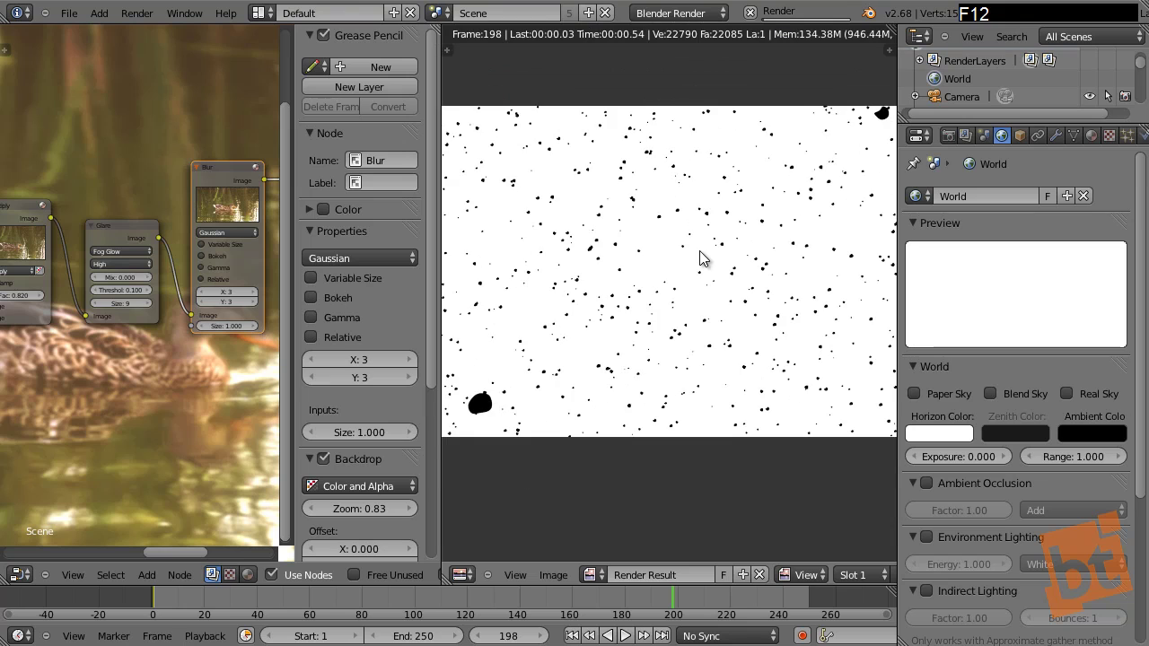
middle_click_drag(736, 315, 722, 357)
scroll(725, 360, "down", 1)
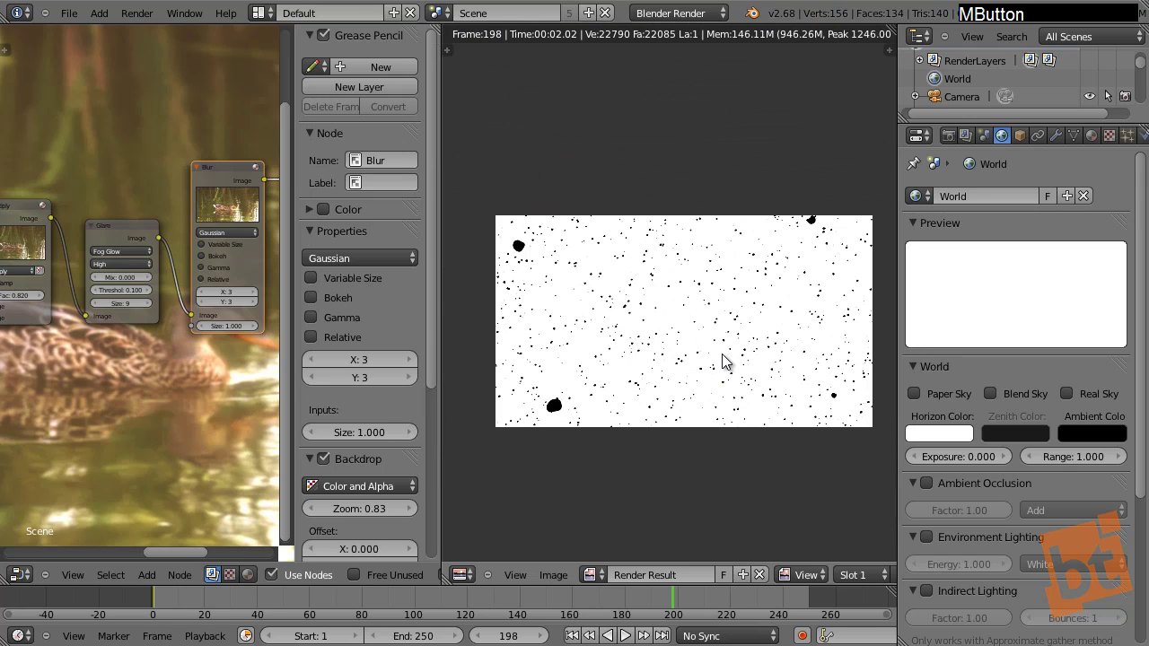
scroll(726, 361, "up", 1)
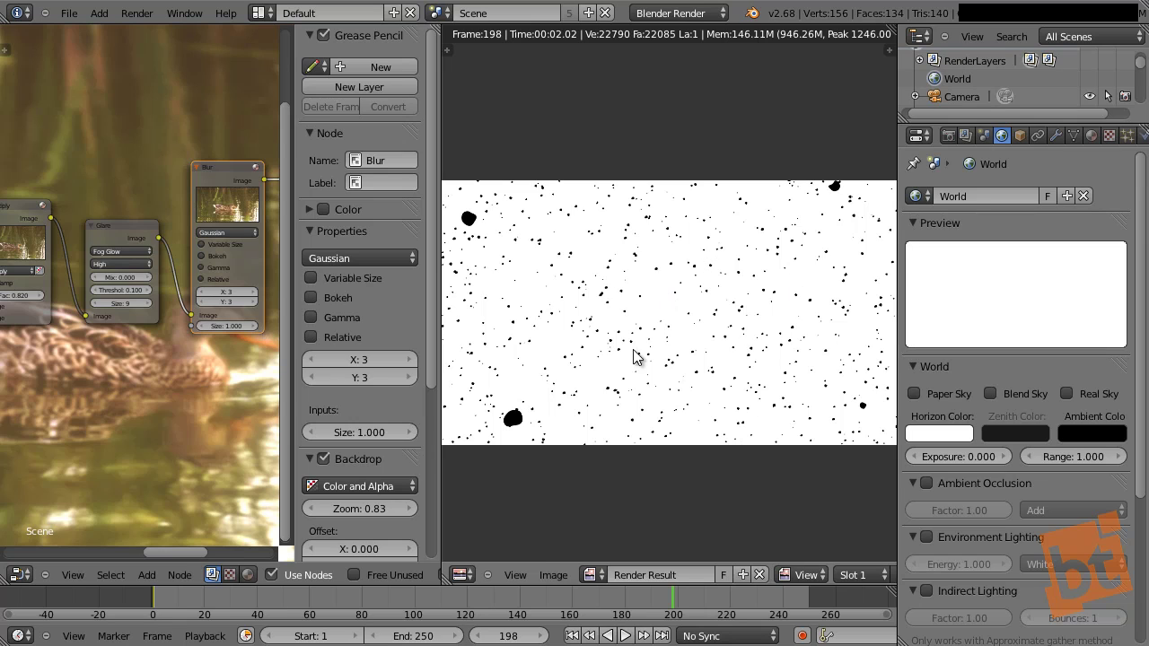
middle_click_drag(751, 403, 752, 413)
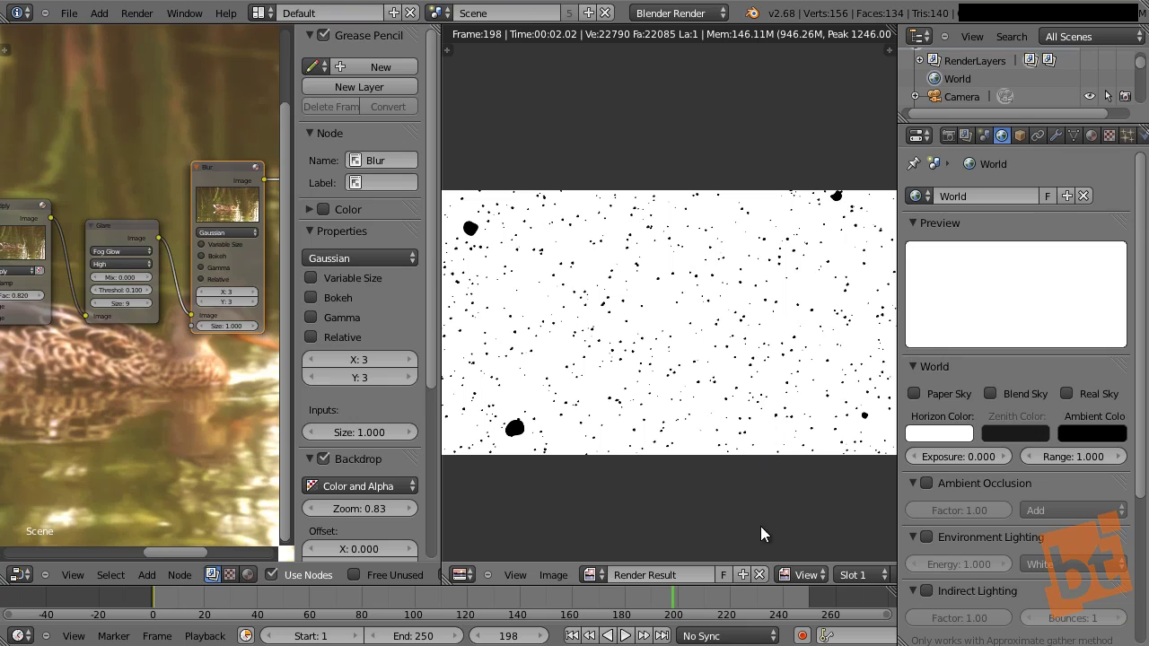
Step: Show the Vertical Lines layer in the render result and inspect the rendered lines
middle_click_drag(807, 576, 563, 576)
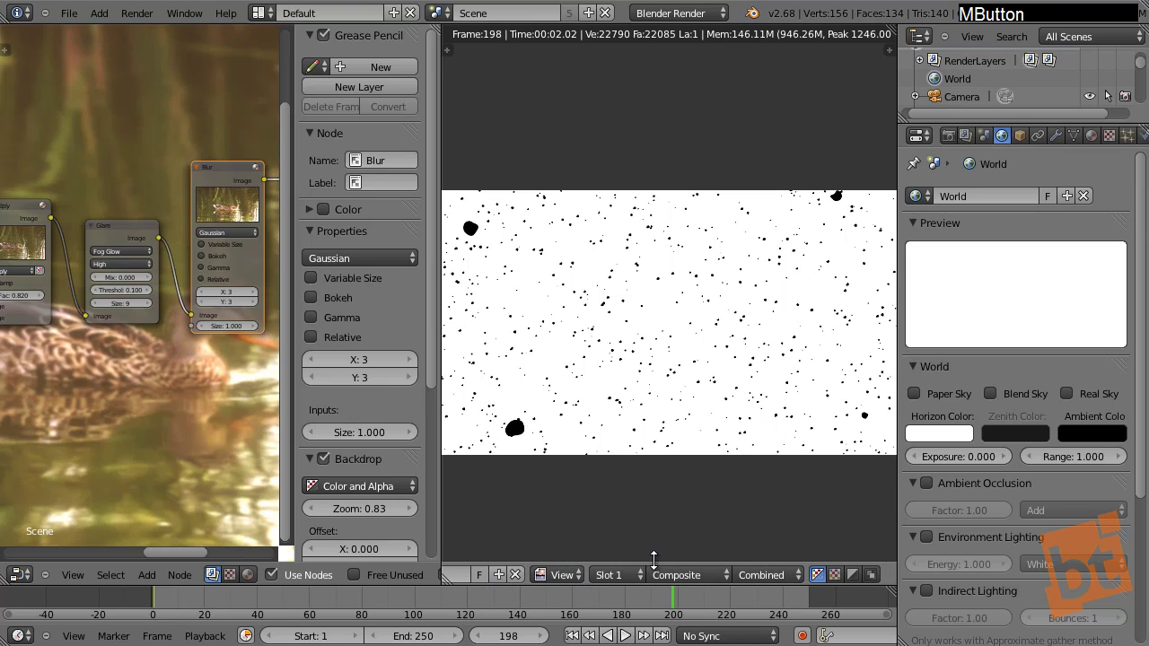
left_click(695, 575)
left_click(699, 540)
left_click(690, 574)
left_click(697, 519)
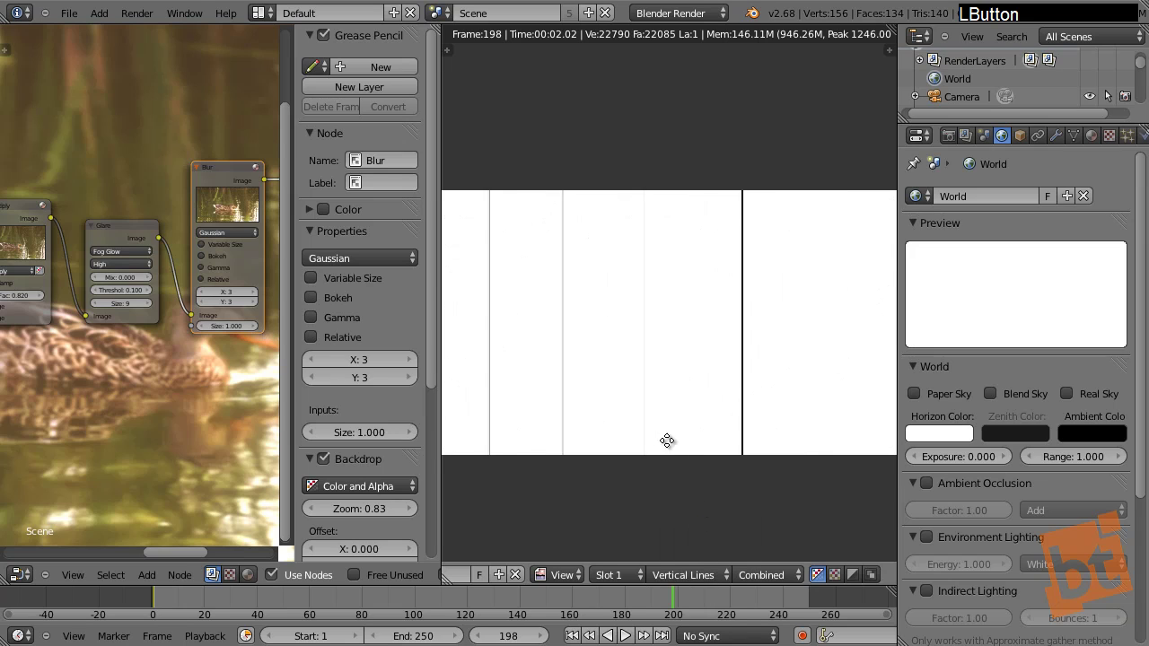
middle_click_drag(667, 444, 684, 456)
scroll(683, 446, "down", 1)
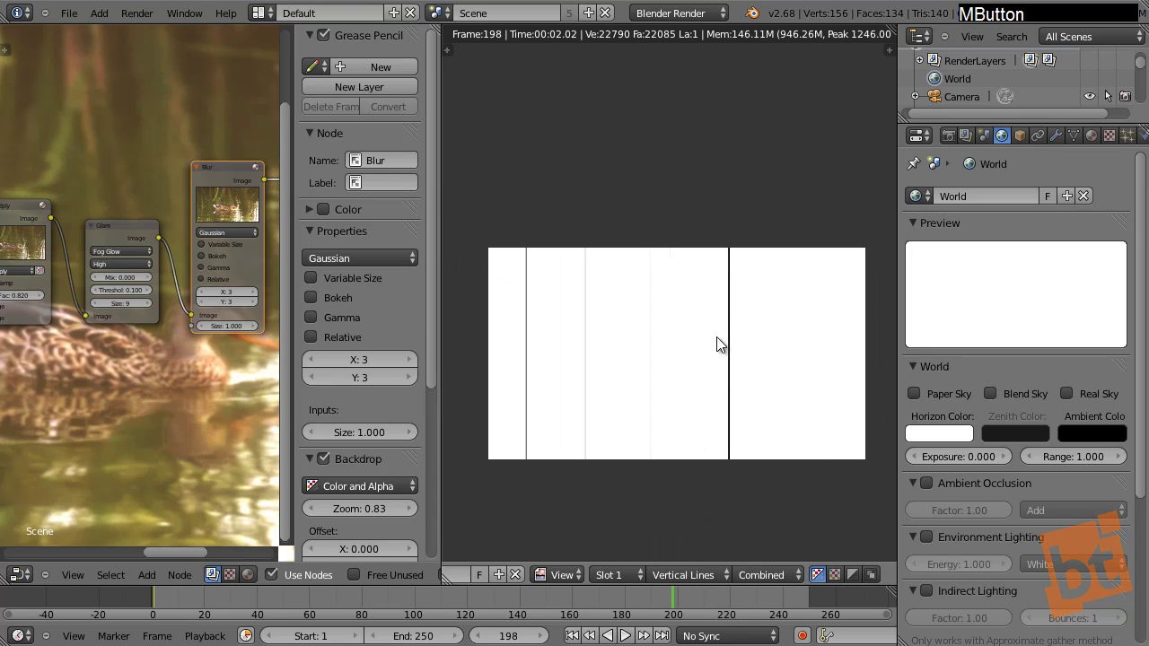
scroll(716, 337, "up", 1)
scroll(689, 330, "up", 3)
scroll(690, 330, "down", 4)
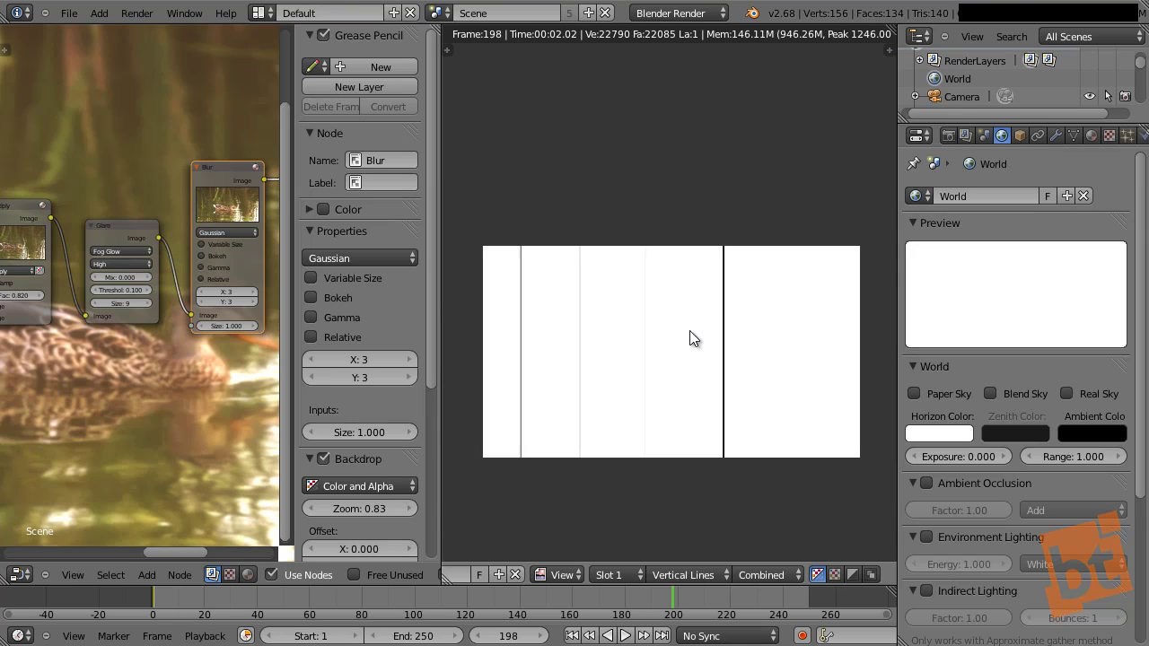
middle_click_drag(690, 330, 697, 379)
scroll(694, 381, "up", 1)
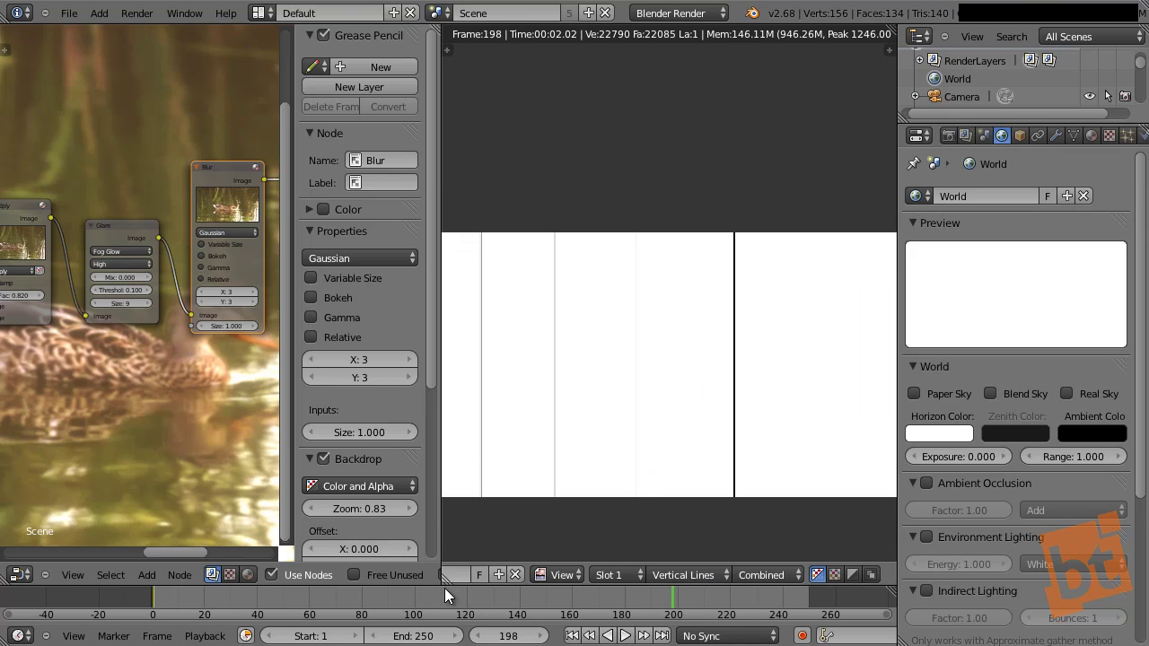
Step: In a maximized node editor, spread the Render Layers and Composite nodes apart and cut the link between them
key("shift+space")
middle_click_drag(366, 399, 533, 395)
left_click_drag(219, 198, 245, 135)
middle_click_drag(353, 134, 278, 393)
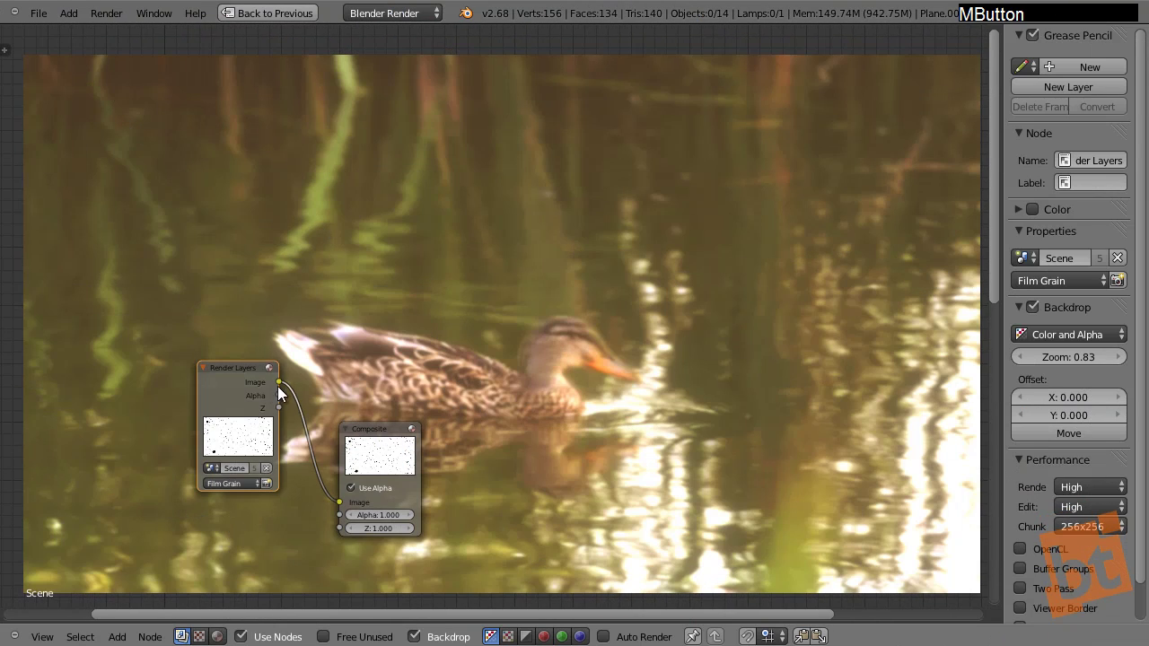
left_click_drag(278, 392, 340, 234)
left_click_drag(363, 465, 830, 196)
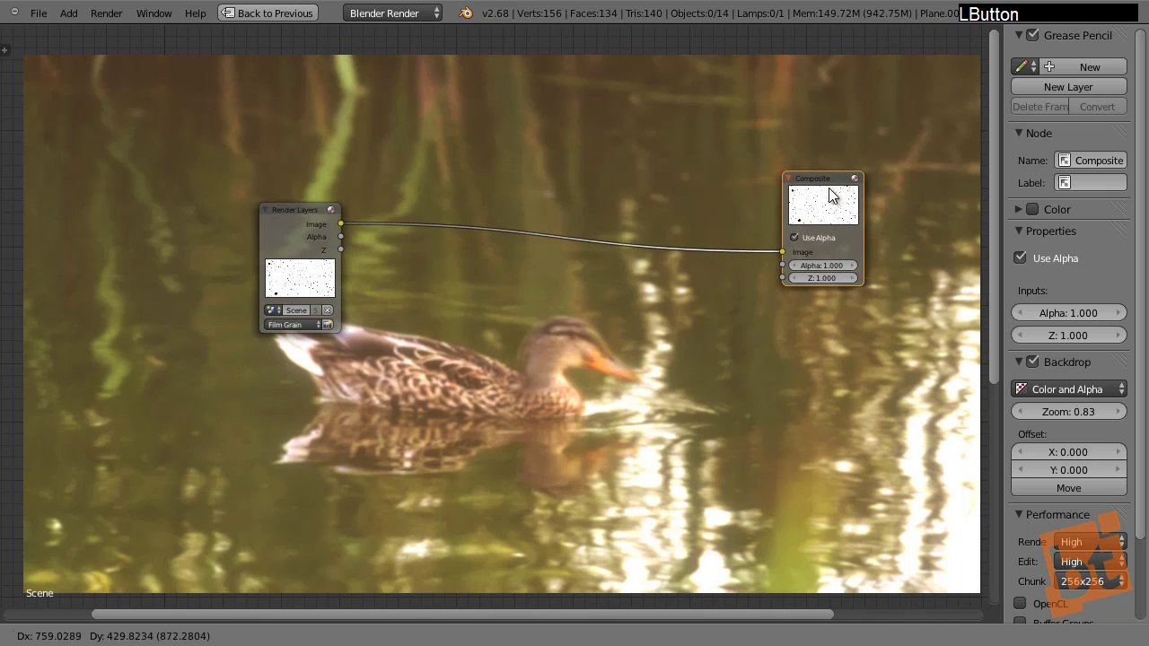
mouse_move(700, 147)
left_mouse_down("ctrl")
mouse_move(688, 370)
mouse_move(674, 385)
left_mouse_up("ctrl")
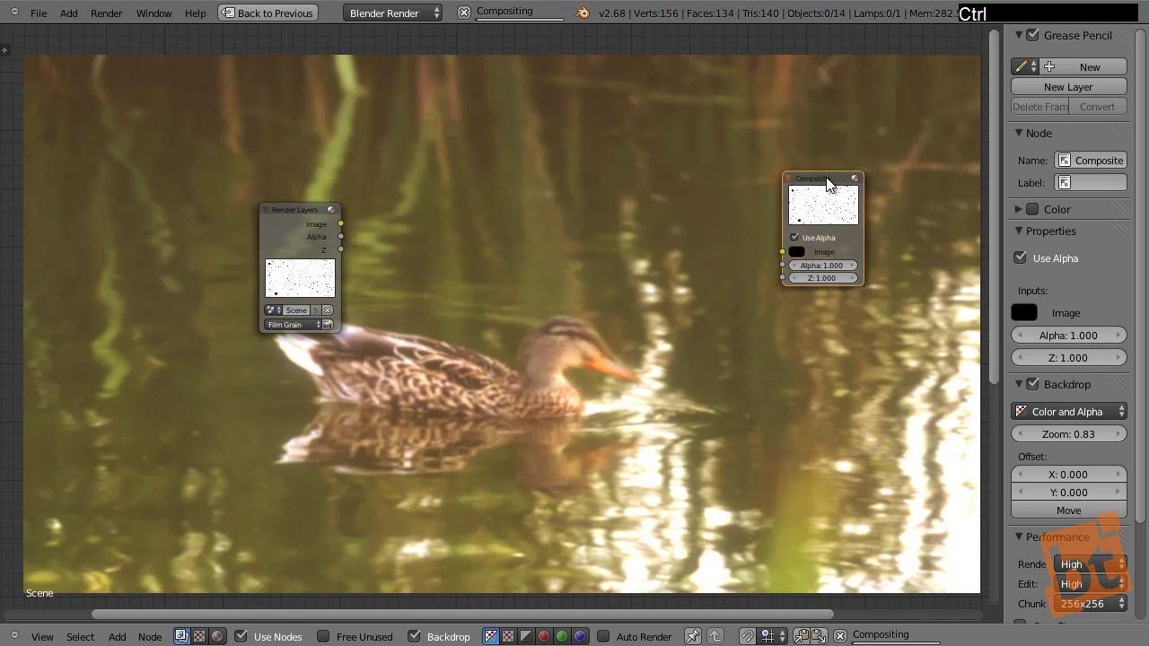
left_click_drag(827, 183, 891, 191)
Step: Duplicate the Render Layers node below the original and set the copy's layer to Vertical Lines
key("shift+d")
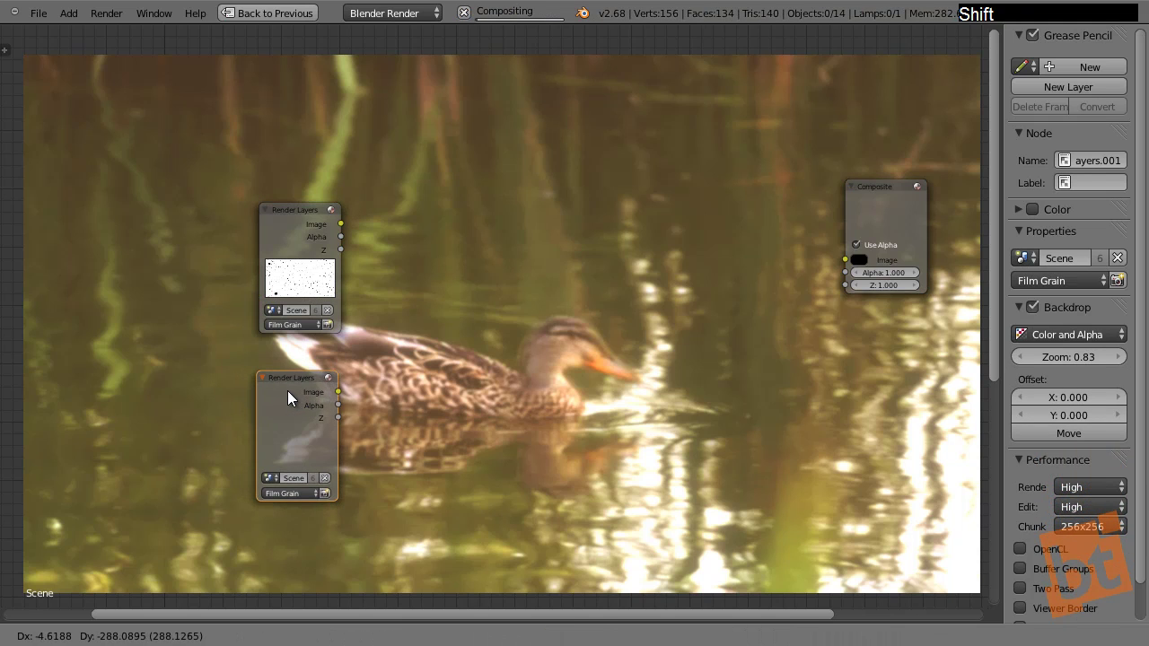
left_click(289, 380)
middle_click_drag(293, 275, 305, 171)
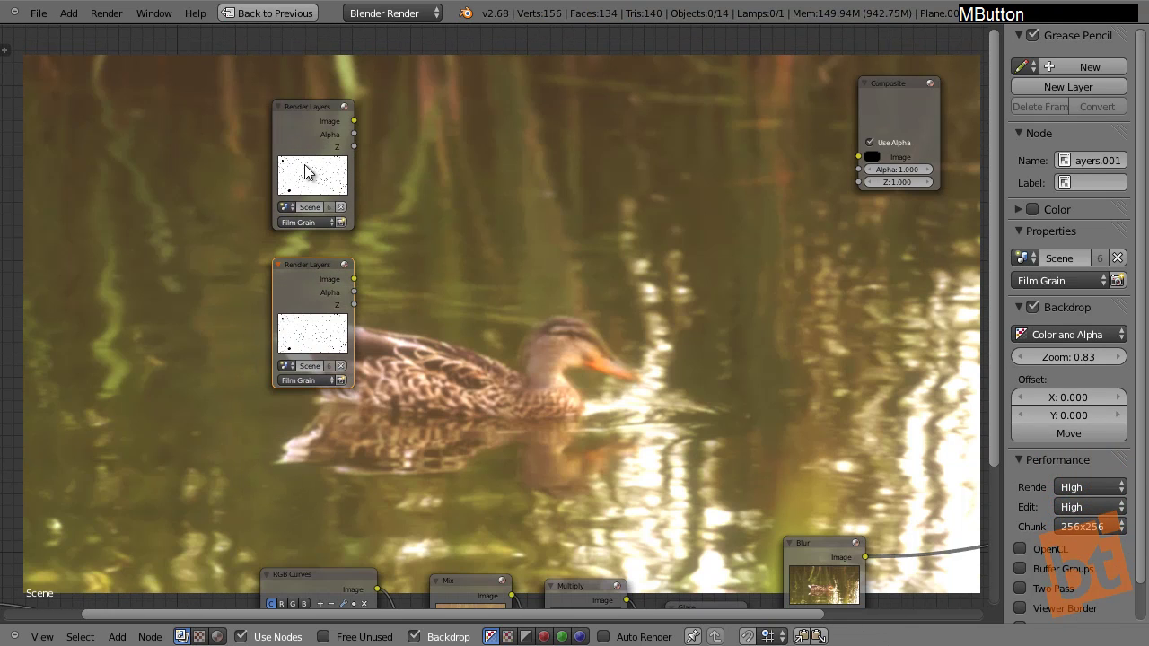
left_click(310, 118, "ctrl+shift")
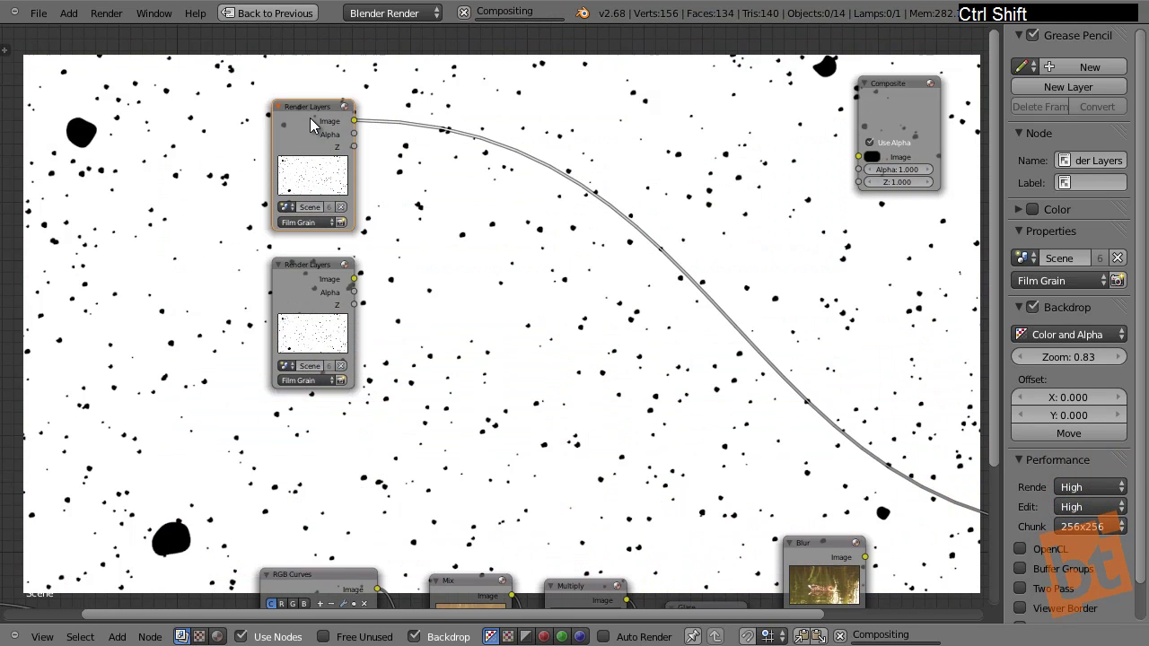
scroll(308, 378, "up", 2)
left_click(306, 381)
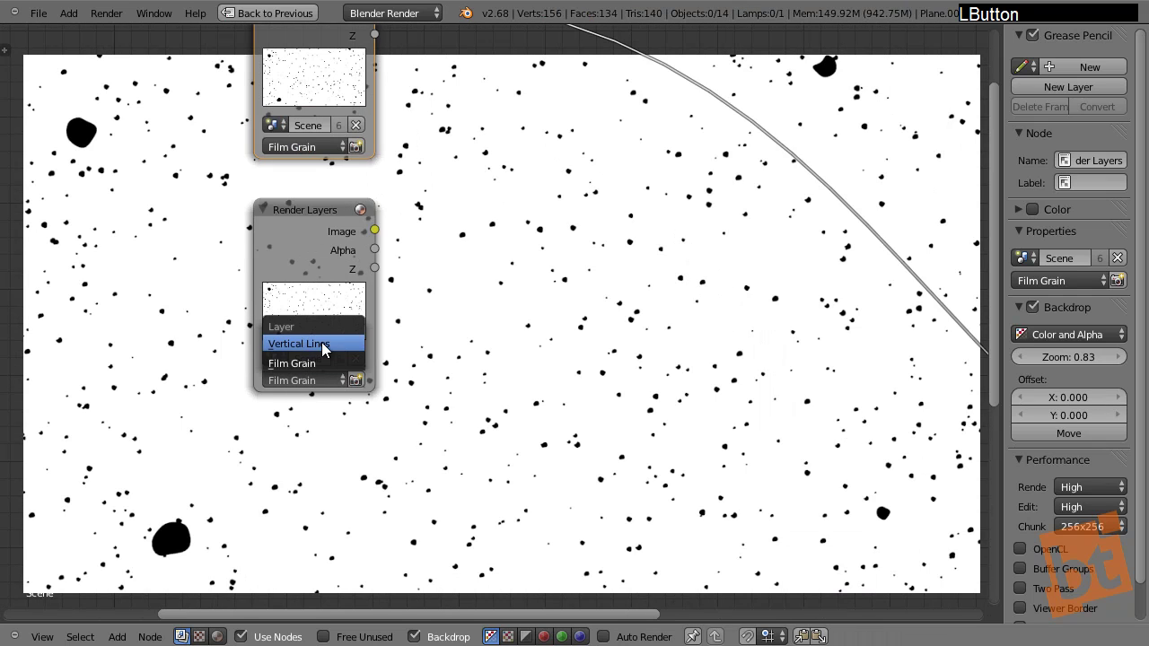
left_click(323, 344)
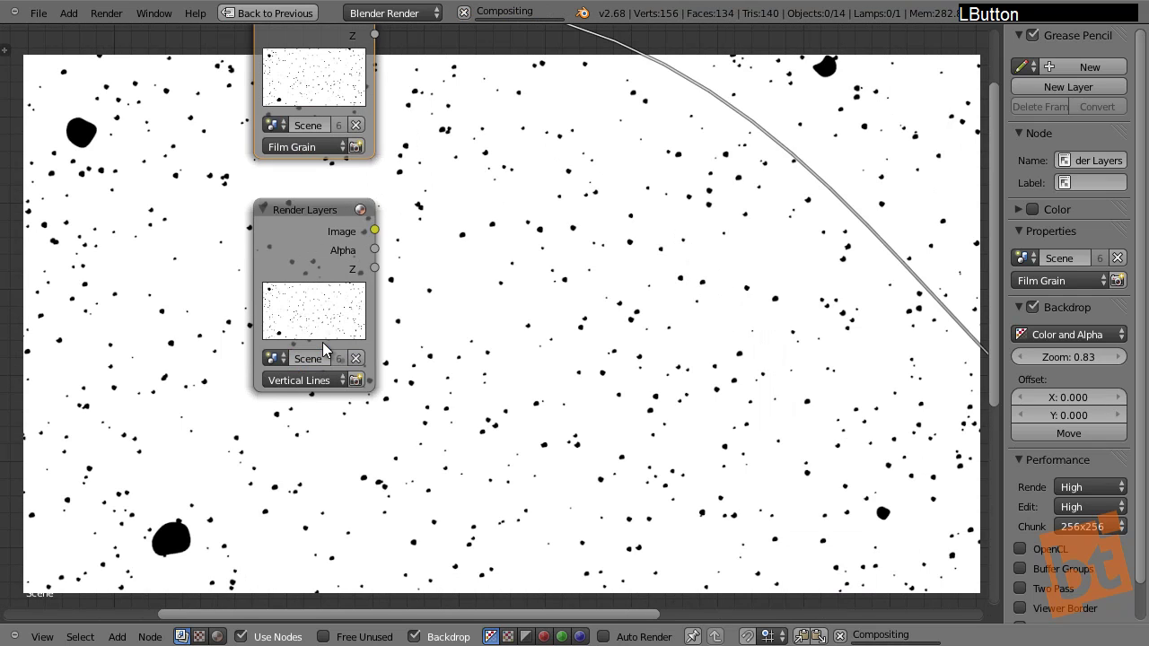
Step: Preview the Vertical Lines and Film Grain render layers alternately in the backdrop, ending on Vertical Lines
left_click(304, 212, "ctrl+shift")
middle_click_drag(304, 211, 293, 233)
scroll(271, 190, "down", 2)
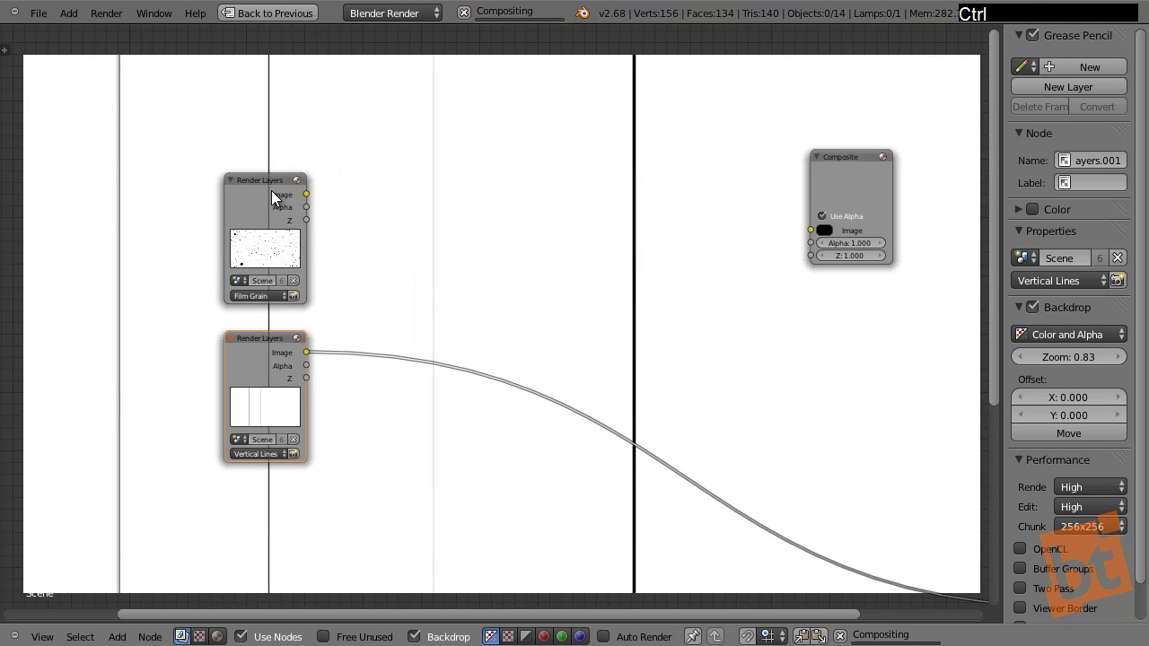
left_click(271, 190, "ctrl+shift")
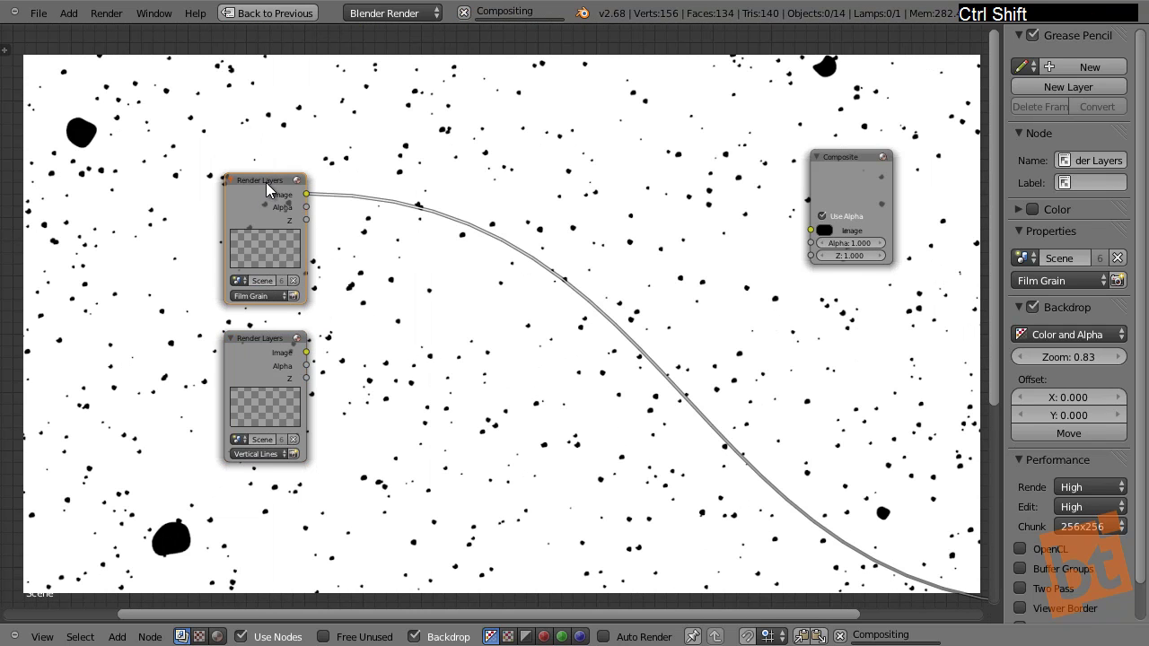
left_click(256, 353, "ctrl+shift")
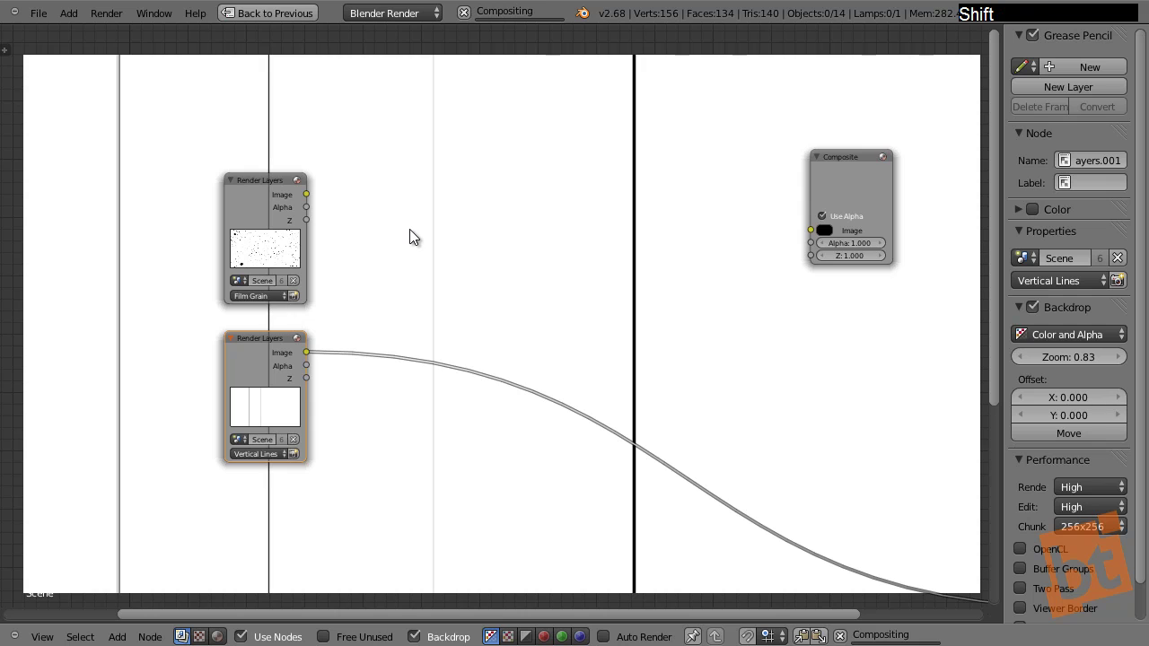
Step: Add a Mix node and insert it on the viewer link coming from the Vertical Lines render layer
key("shift+a")
mouse_move(394, 197)
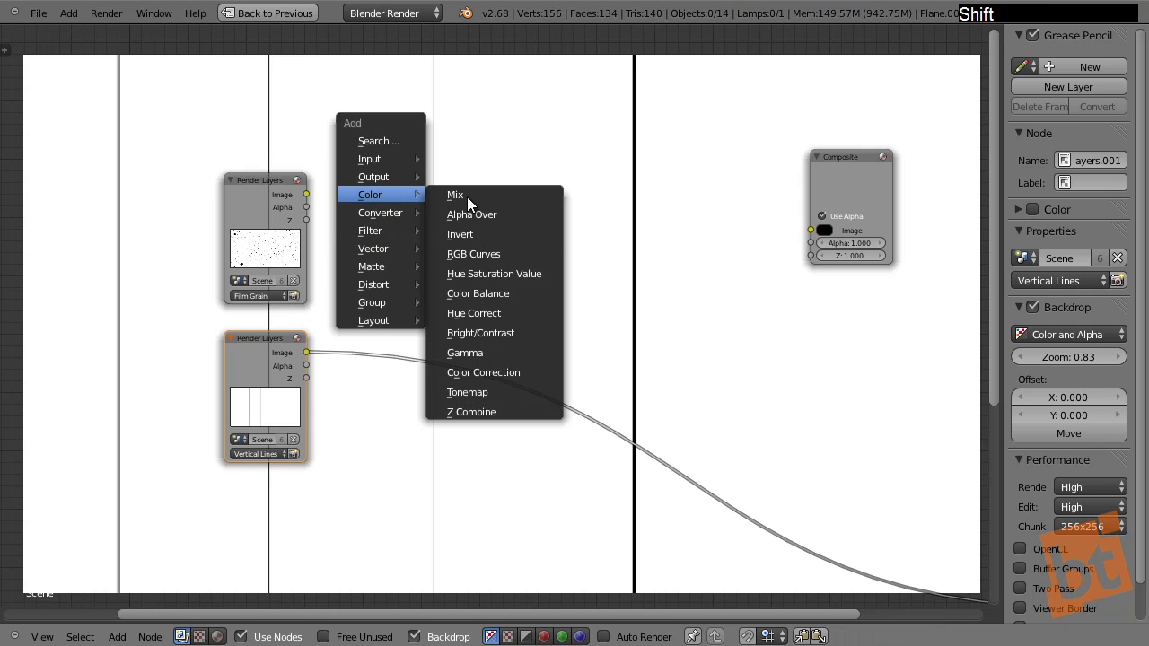
left_click(467, 196)
left_click(457, 205)
left_click_drag(461, 240, 449, 240)
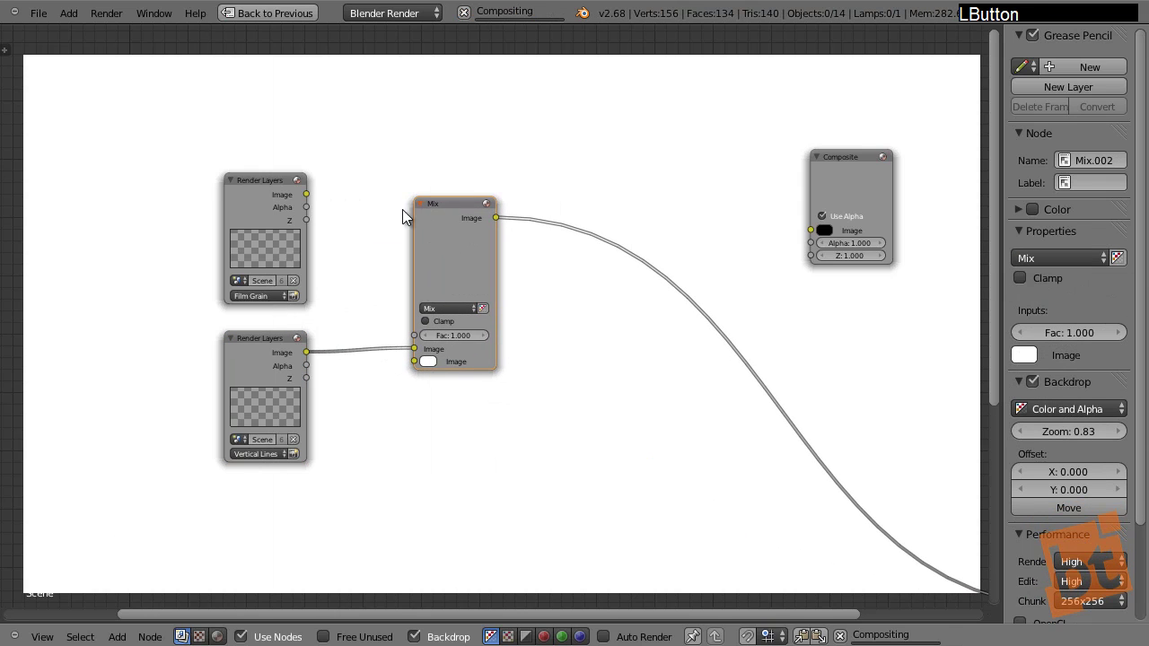
Step: Connect the Film Grain image output to the Mix node's second image input and set the blend mode to Multiply
left_click(304, 199)
left_click_drag(306, 193, 414, 360)
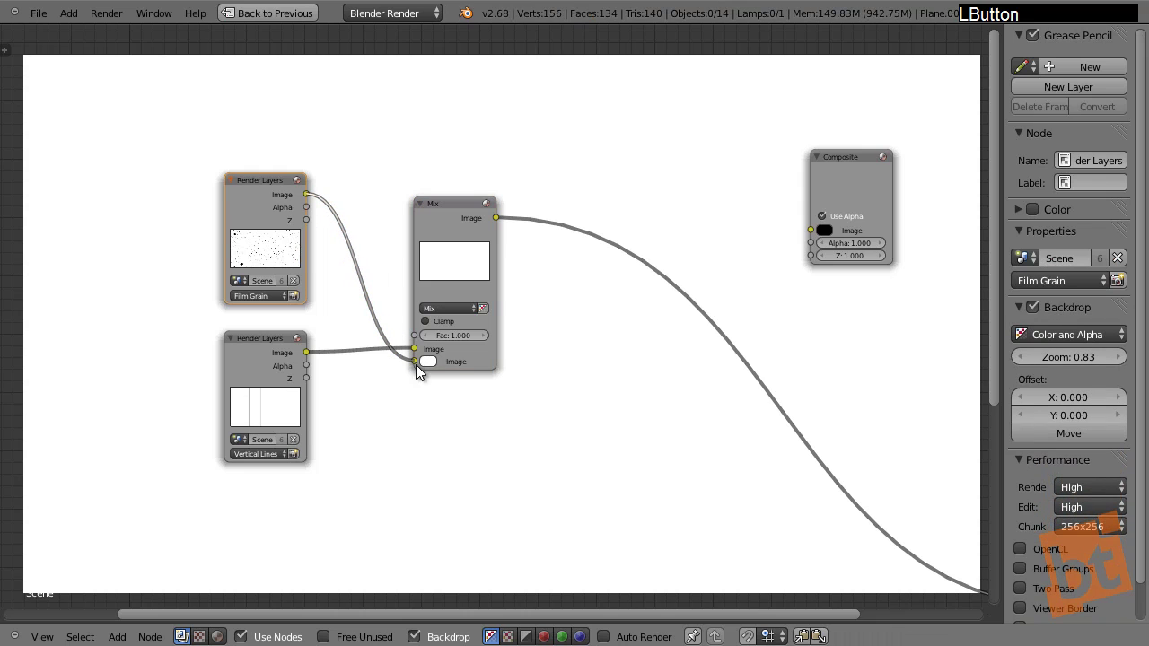
left_click(464, 311)
left_click(455, 275)
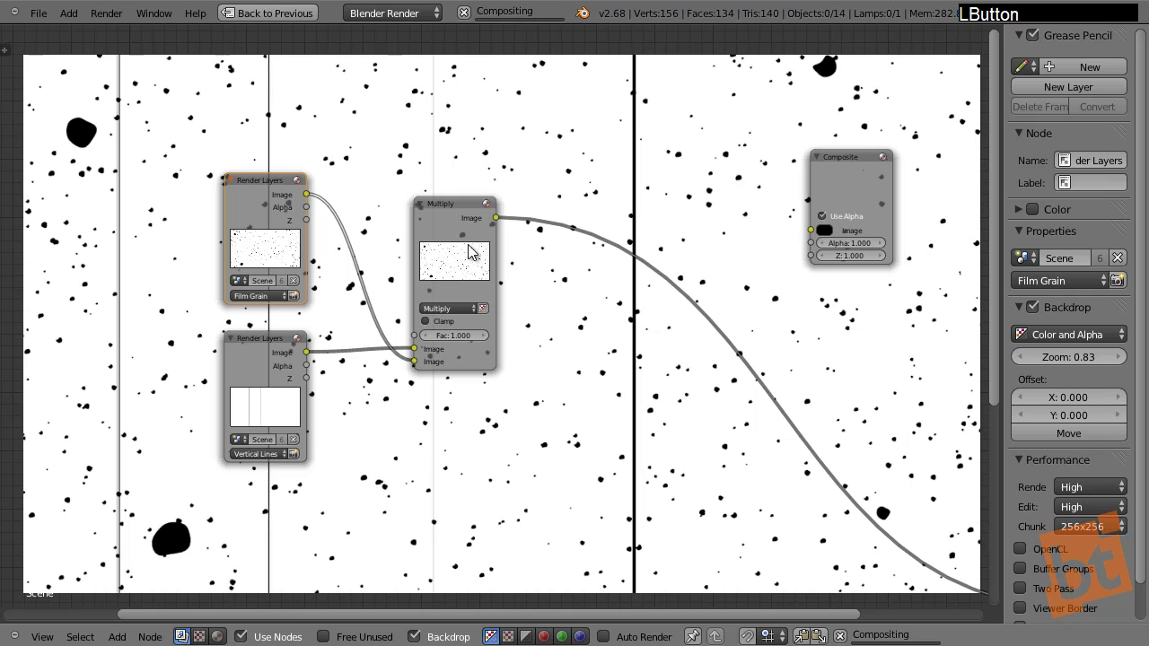
middle_click_drag(531, 272, 526, 306)
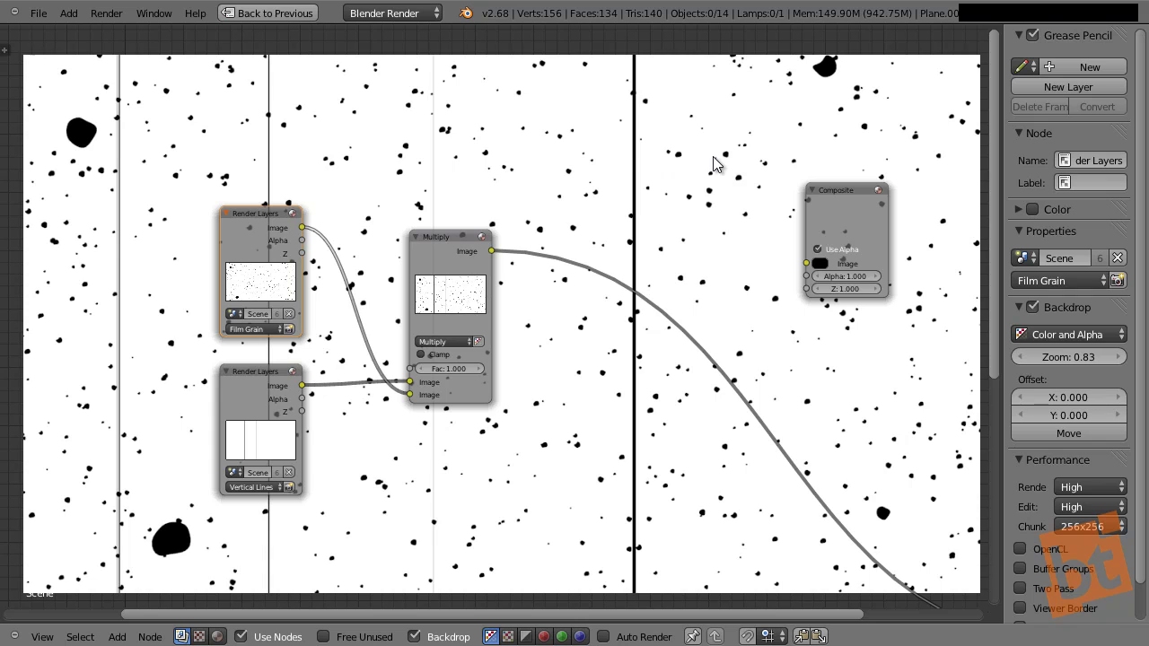
middle_click_drag(528, 235, 583, 227)
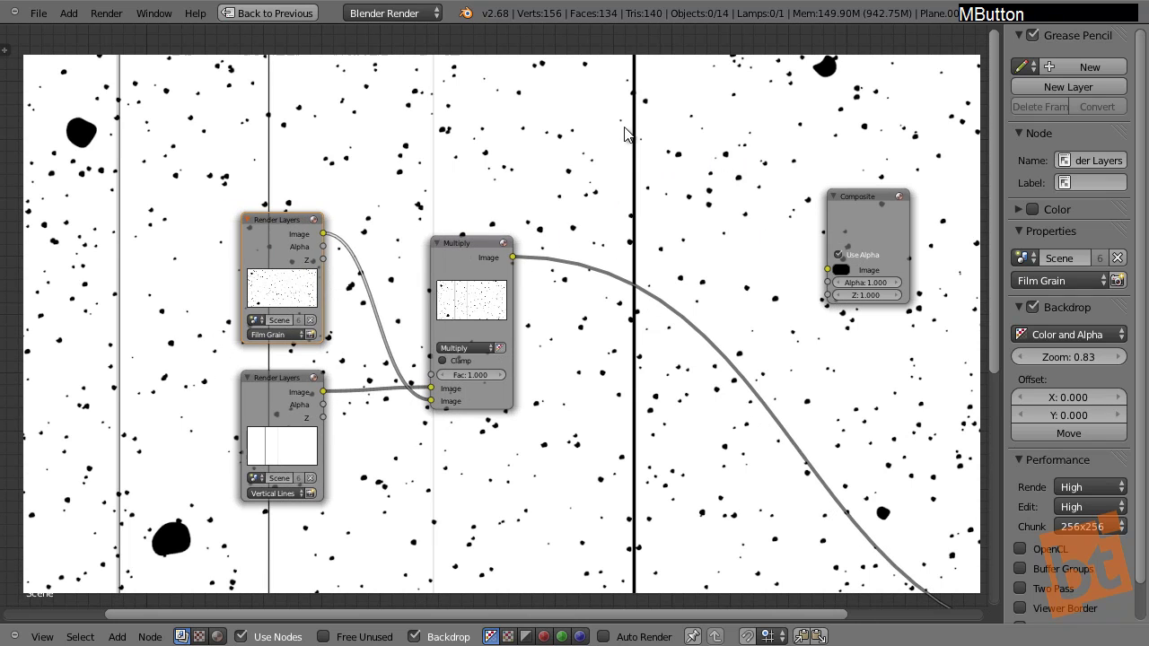
Step: Move both Render Layers nodes away from the Multiply node and insert a duplicate of it on the Film Grain link
left_click_drag(277, 390, 225, 397)
left_click_drag(285, 224, 146, 175)
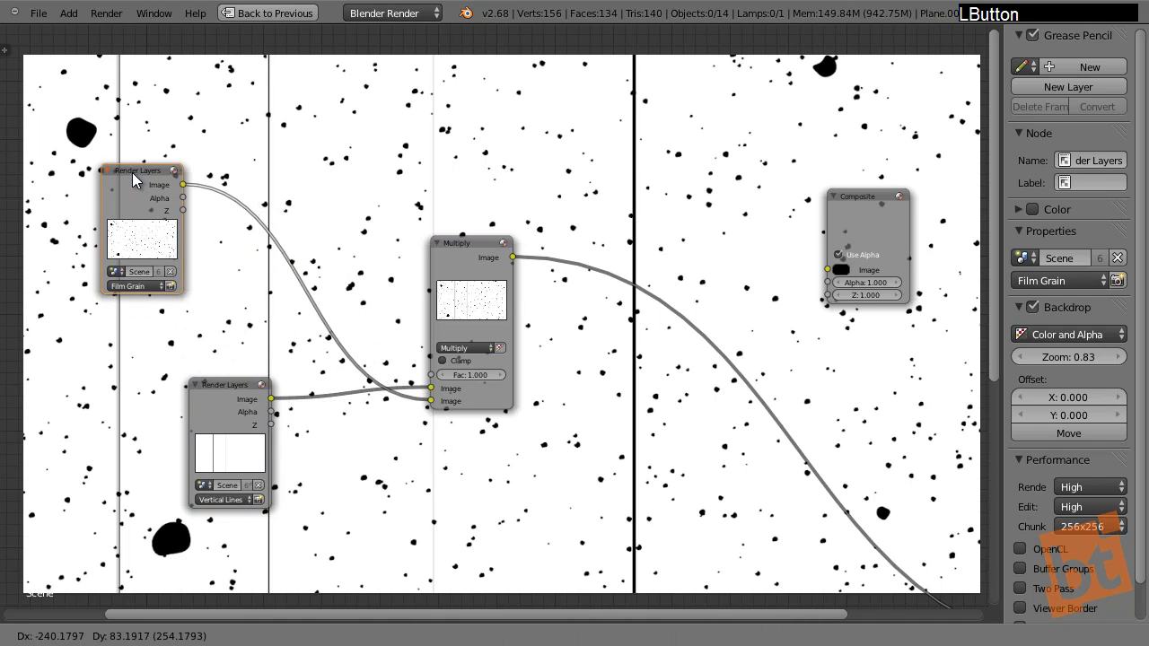
left_click(476, 260)
key("shift+d")
left_click_drag(317, 163, 312, 160)
Step: Set the duplicated node's blend mode to Mix and lower its factor to 0.400
left_click(308, 252)
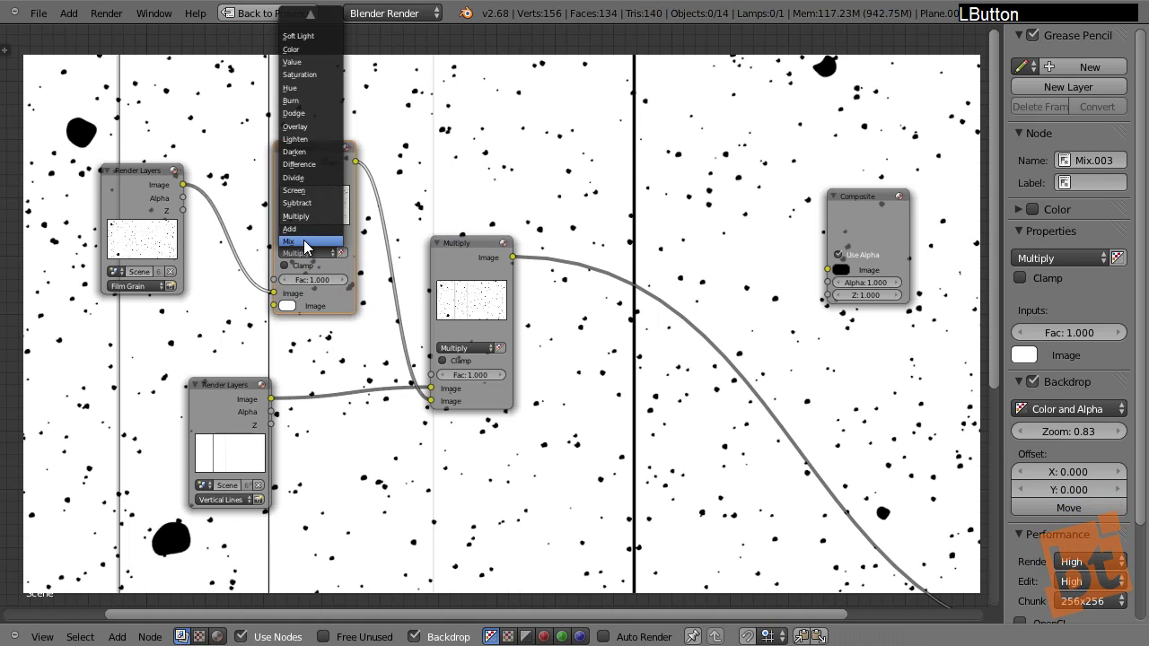
left_click(305, 244)
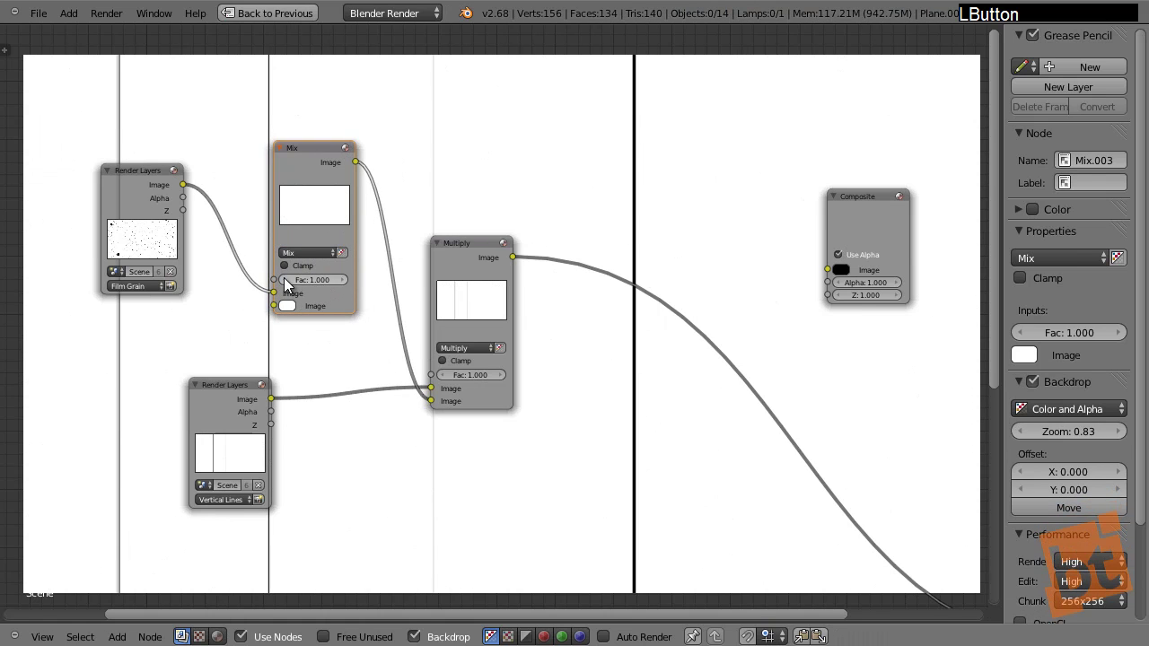
left_click(283, 279)
left_click(284, 279)
left_click(283, 279)
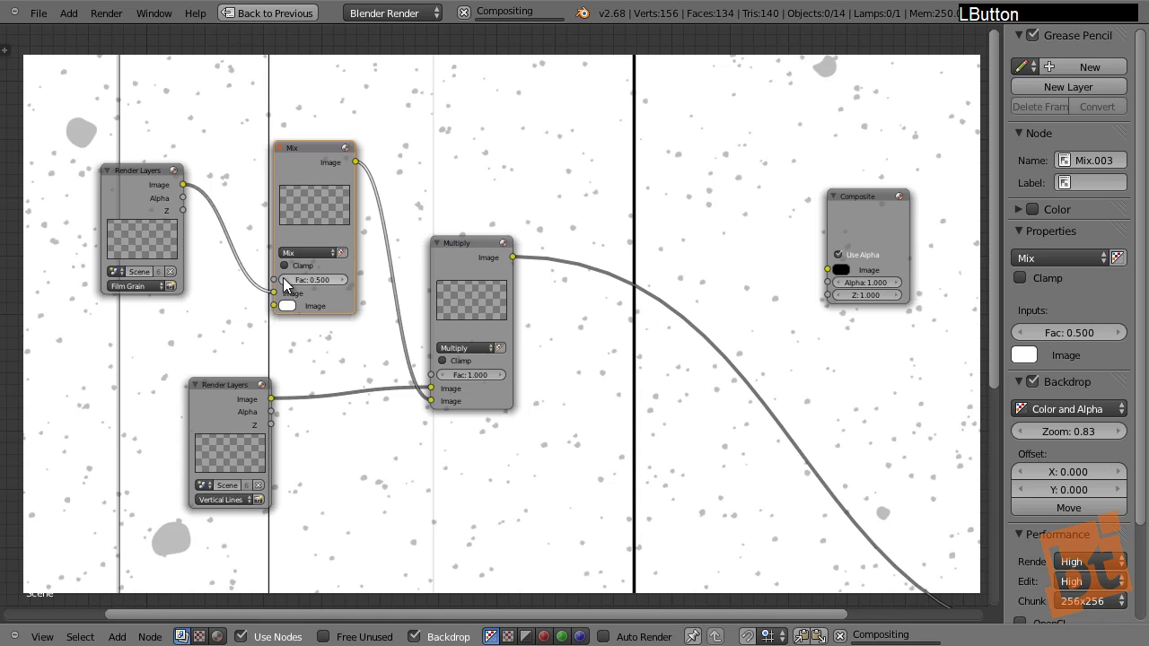
left_click(284, 279)
scroll(289, 315, "up", 2)
middle_click_drag(289, 316, 397, 372)
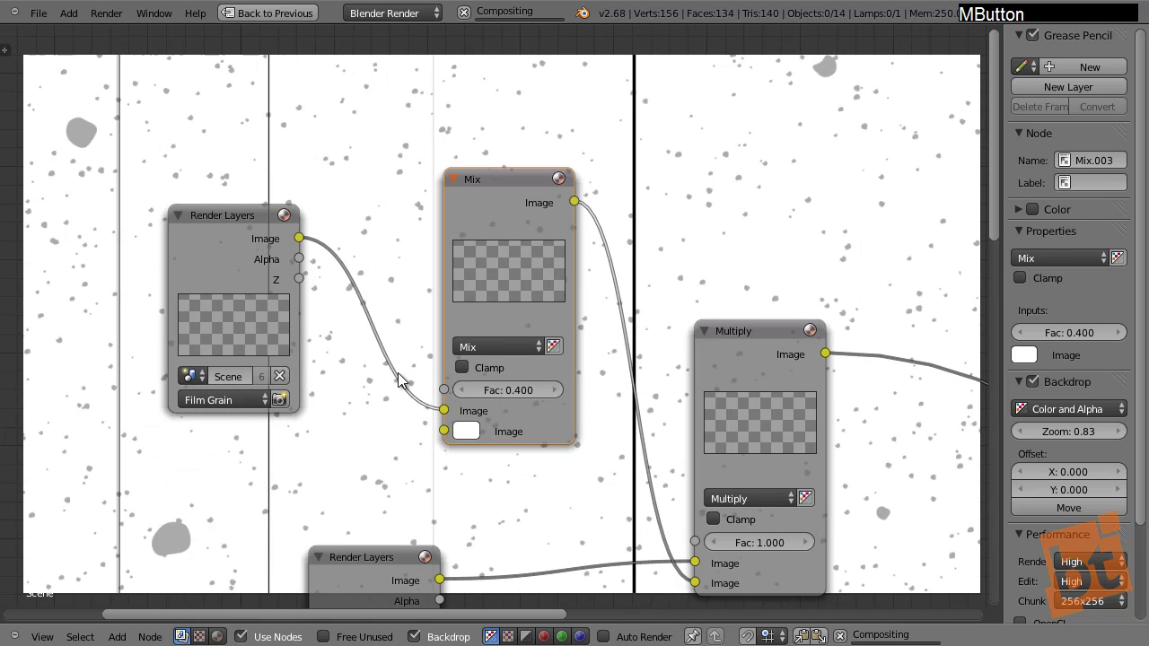
Step: Preview the Film Grain layer against the Mix output in the backdrop and set the Mix factor to 0.500
left_click(237, 228, "ctrl+shift")
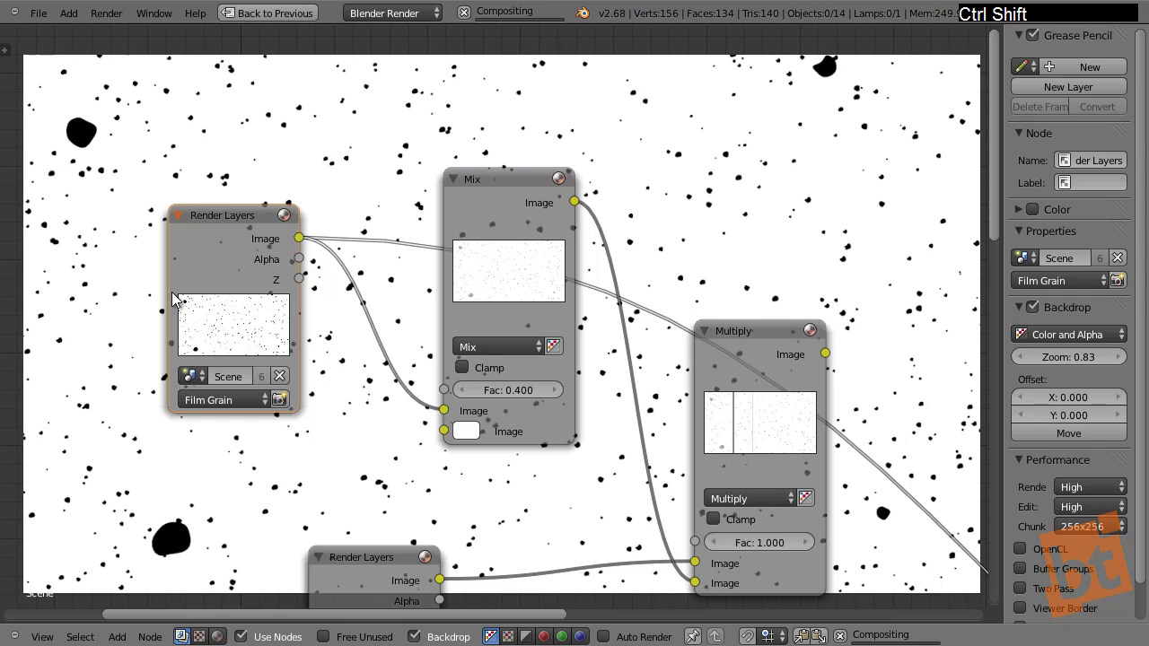
left_click(488, 181, "ctrl+shift")
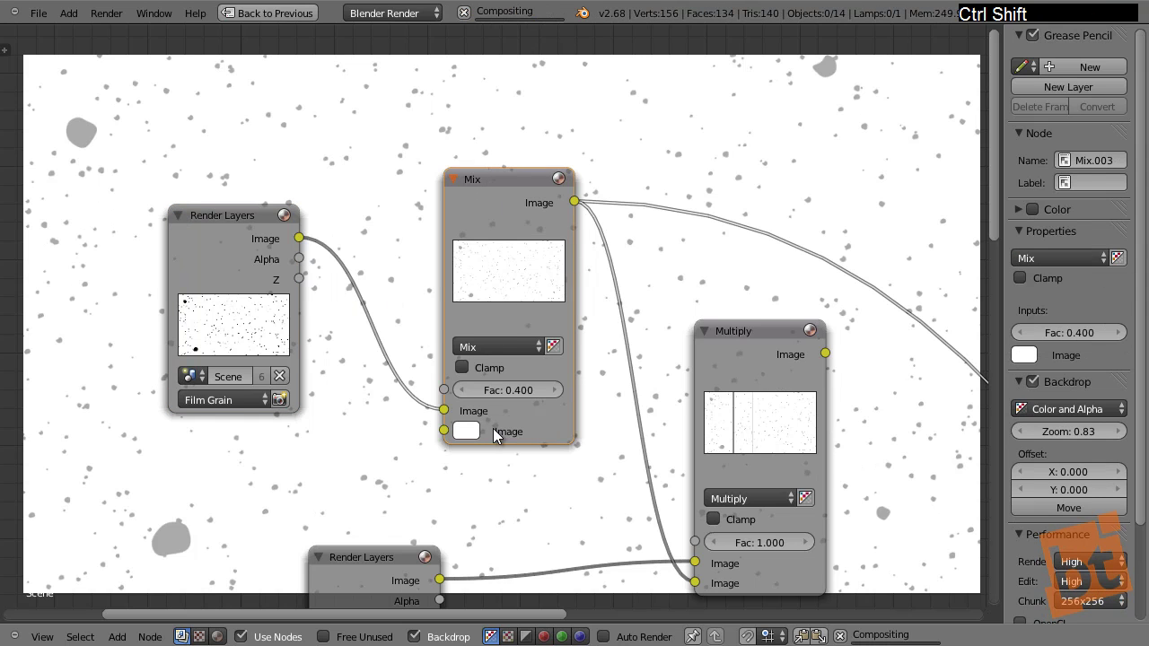
left_click(556, 391)
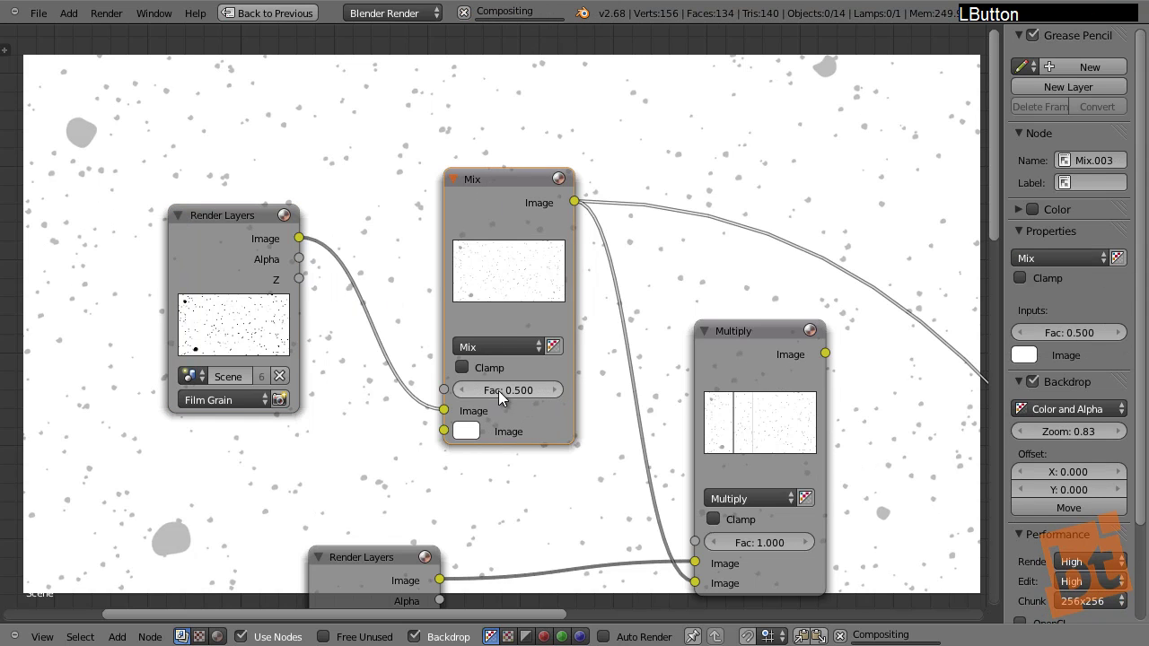
Step: Set the factor of the Mix node on the Film Grain link to 0.100
left_click(453, 390)
left_click(453, 390)
left_click(455, 392)
left_click(456, 393)
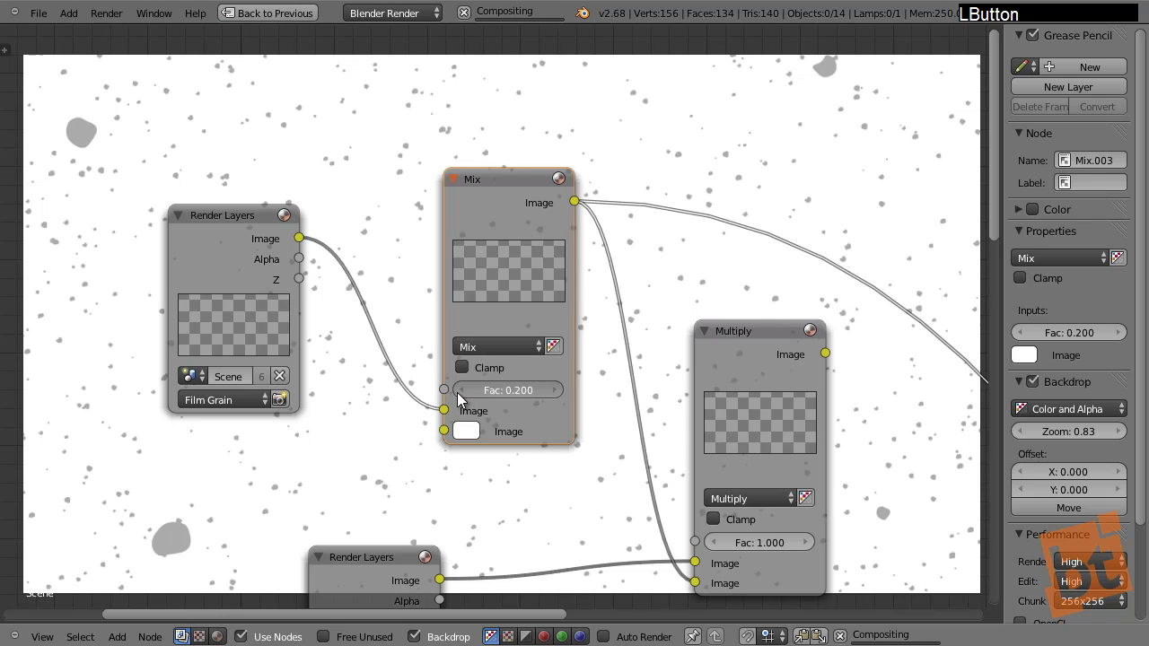
left_click(458, 393)
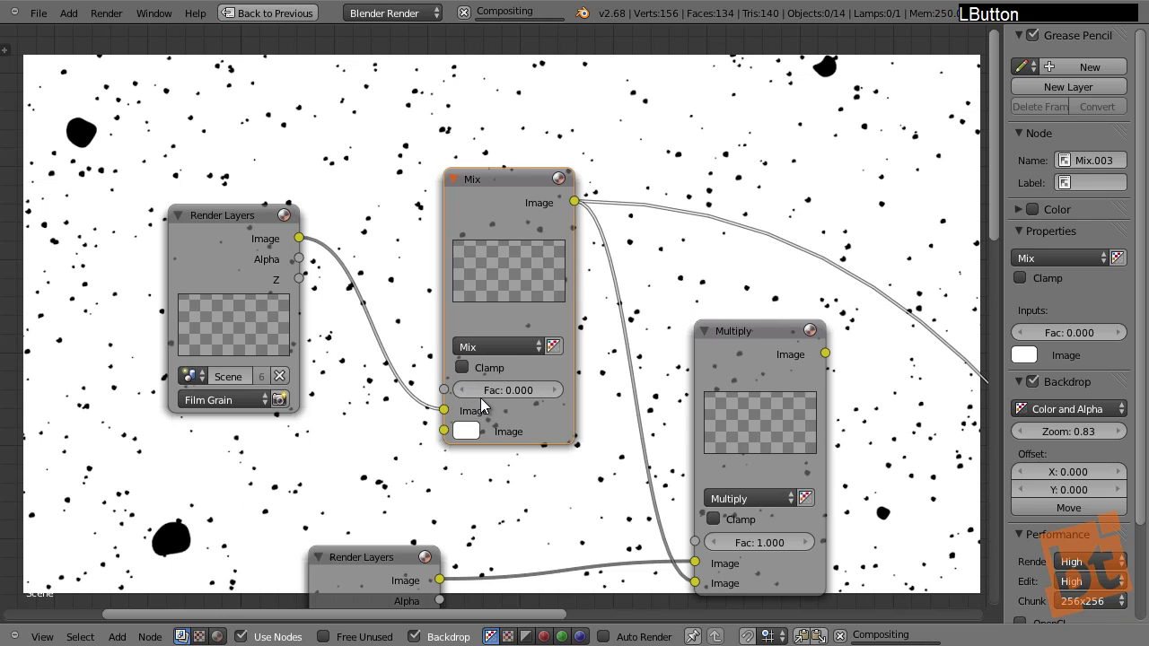
left_click(557, 390)
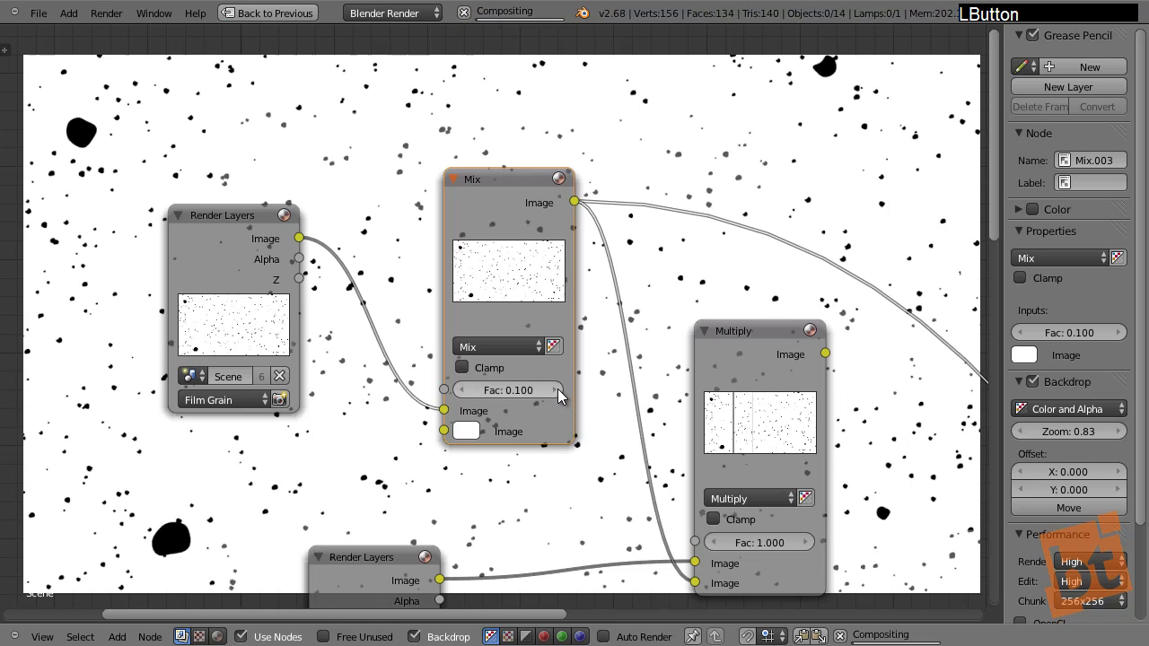
Step: Move the Vertical Lines Render Layers node away from the Multiply node and preview the Multiply output in the backdrop
middle_click_drag(422, 336, 482, 328)
middle_click_drag(544, 292, 651, 51)
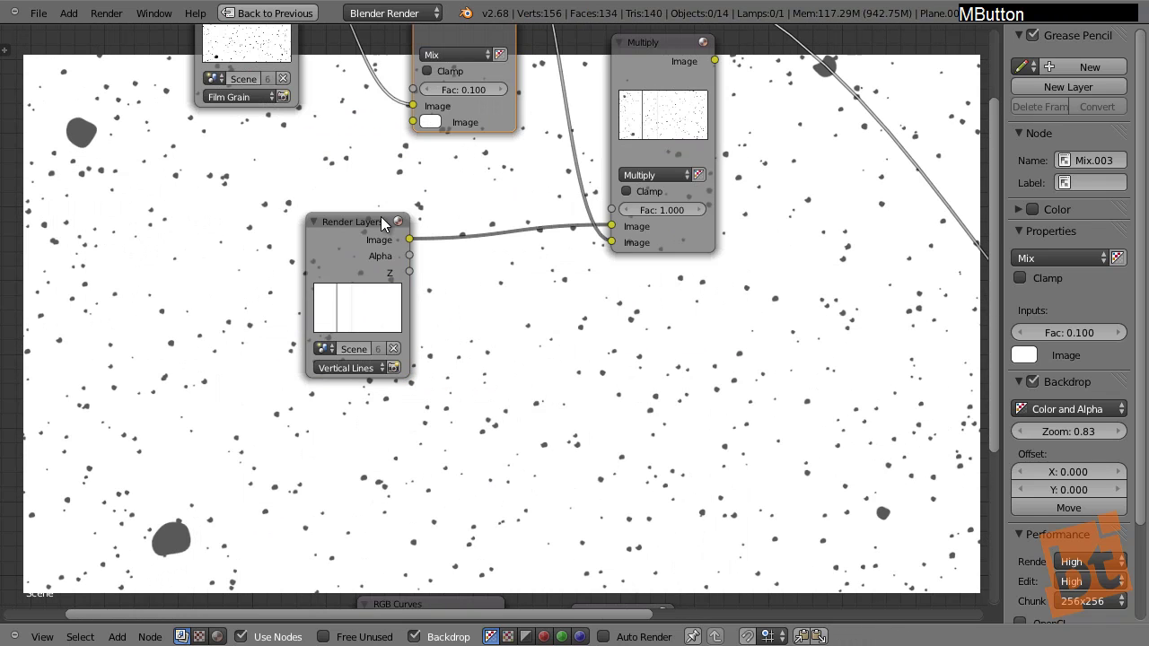
left_click_drag(323, 243, 261, 286)
left_click(649, 45, "ctrl+shift")
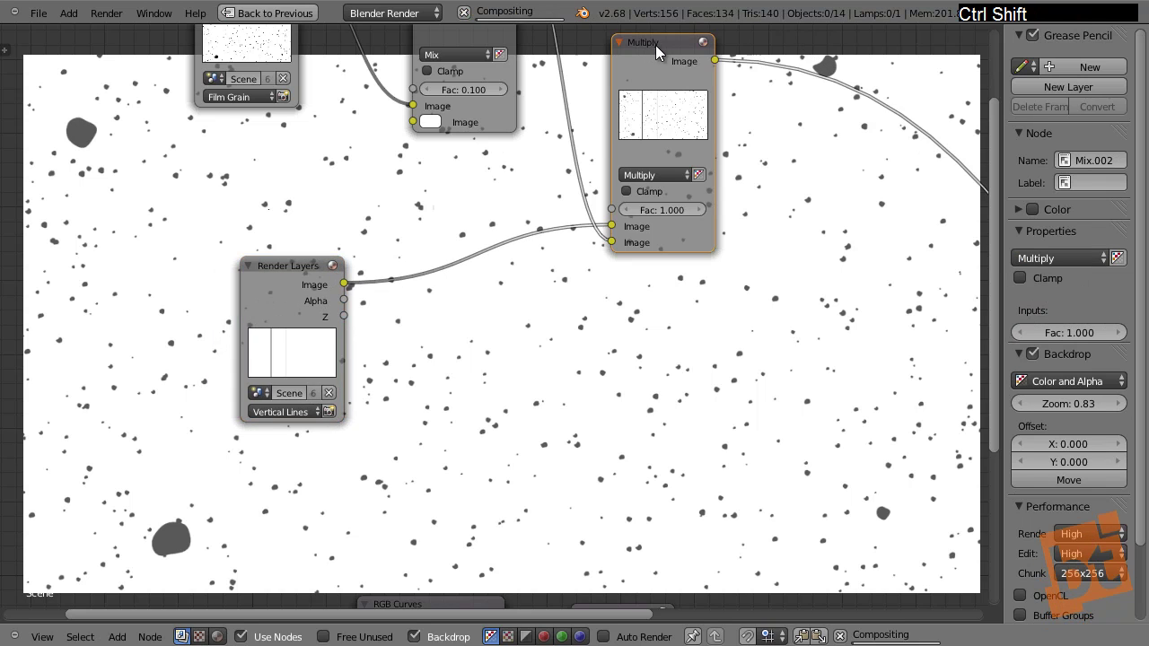
Step: Lower the Multiply node's factor to 0.500
middle_click_drag(647, 199, 511, 315)
left_click(489, 326)
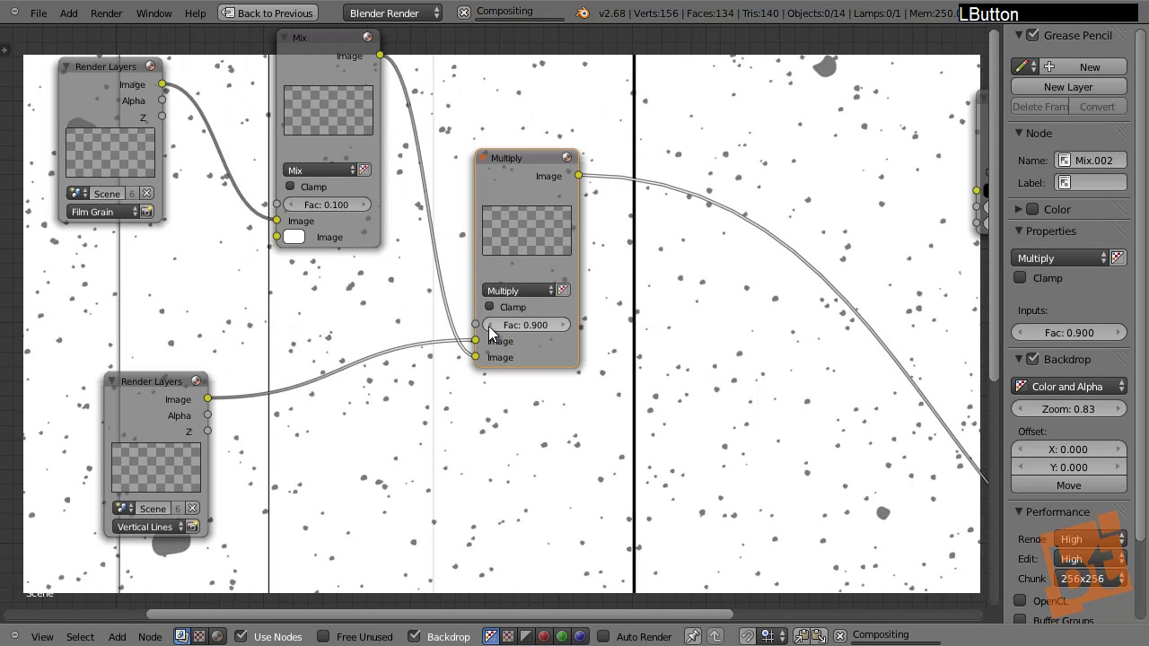
left_click(488, 326)
left_click(488, 326)
left_click(489, 326)
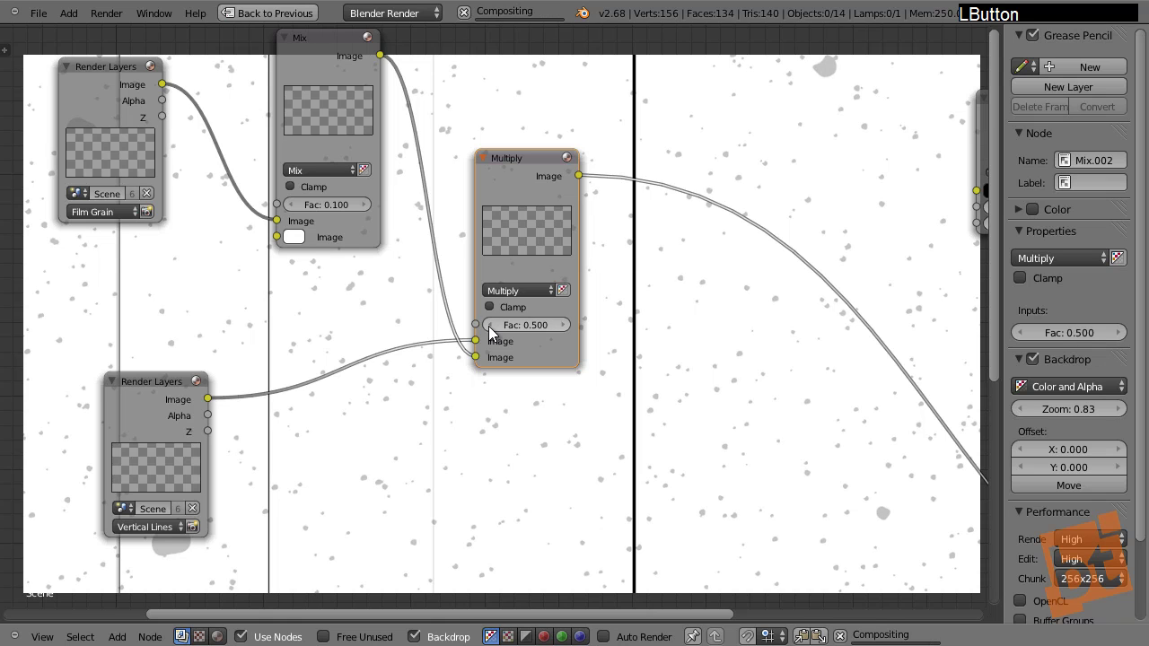
Step: Swap the two image inputs of the Multiply node and set its factor to 0.800
left_click_drag(465, 352, 476, 356)
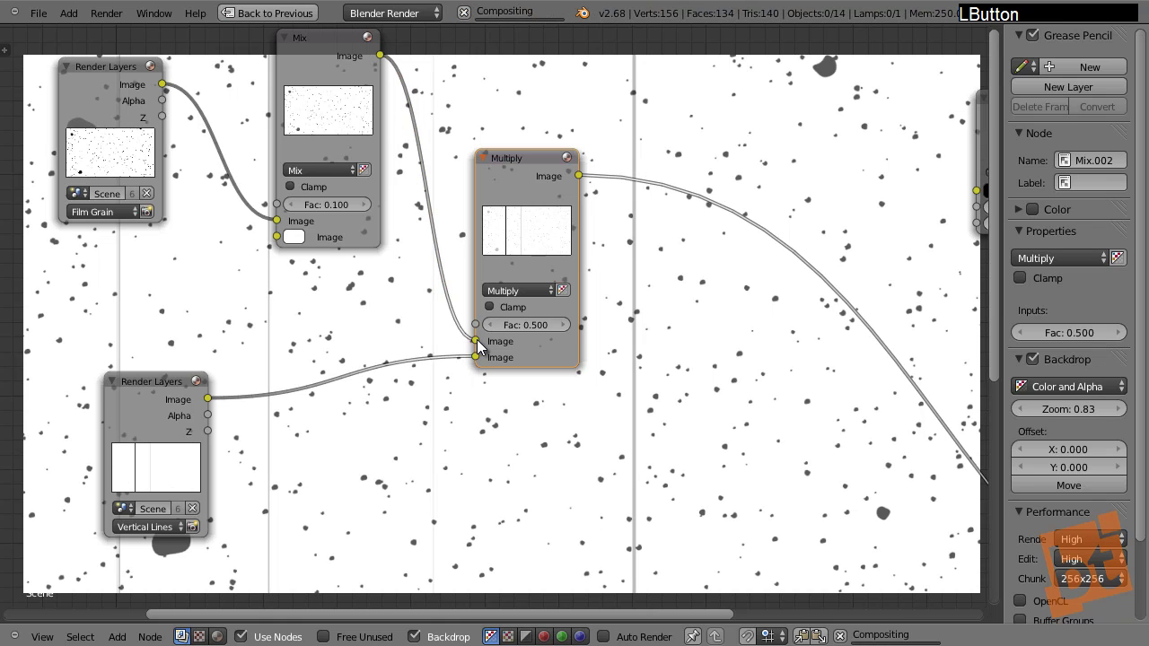
left_click(489, 325)
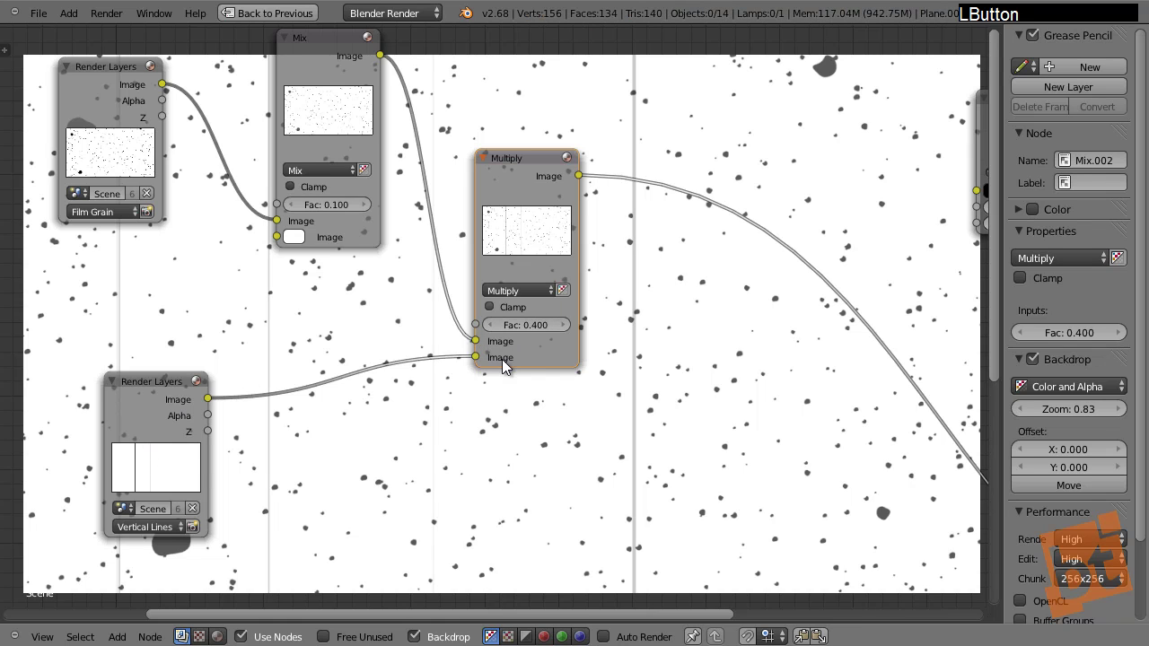
left_click(566, 325)
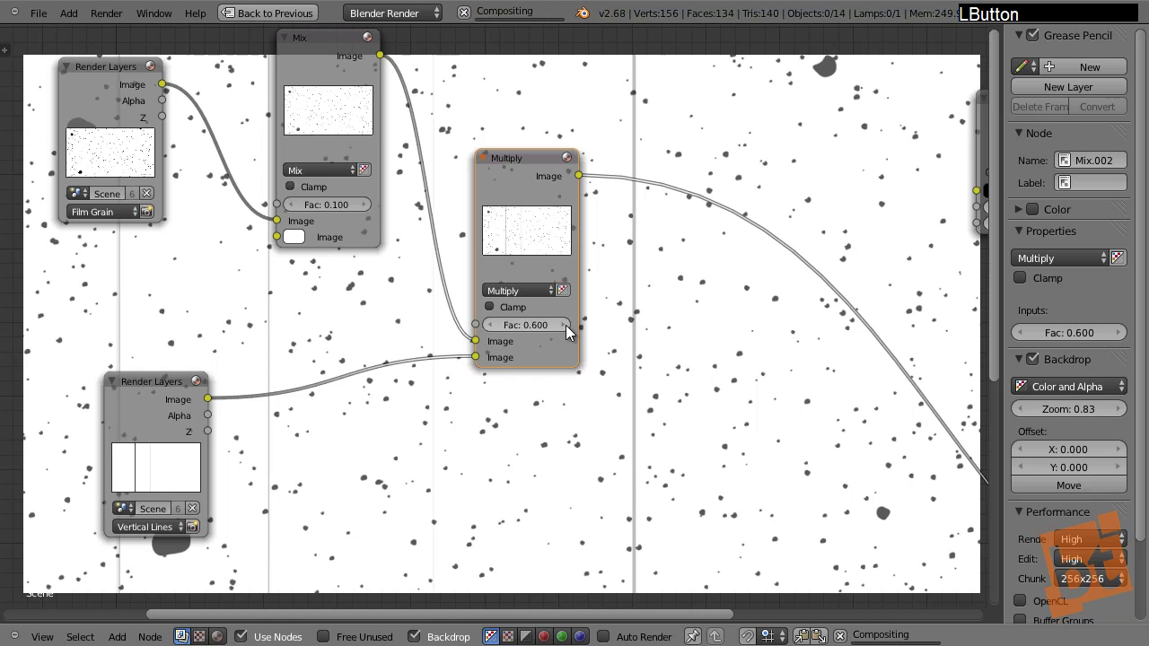
left_click(566, 325)
left_click(566, 325)
left_click(564, 326)
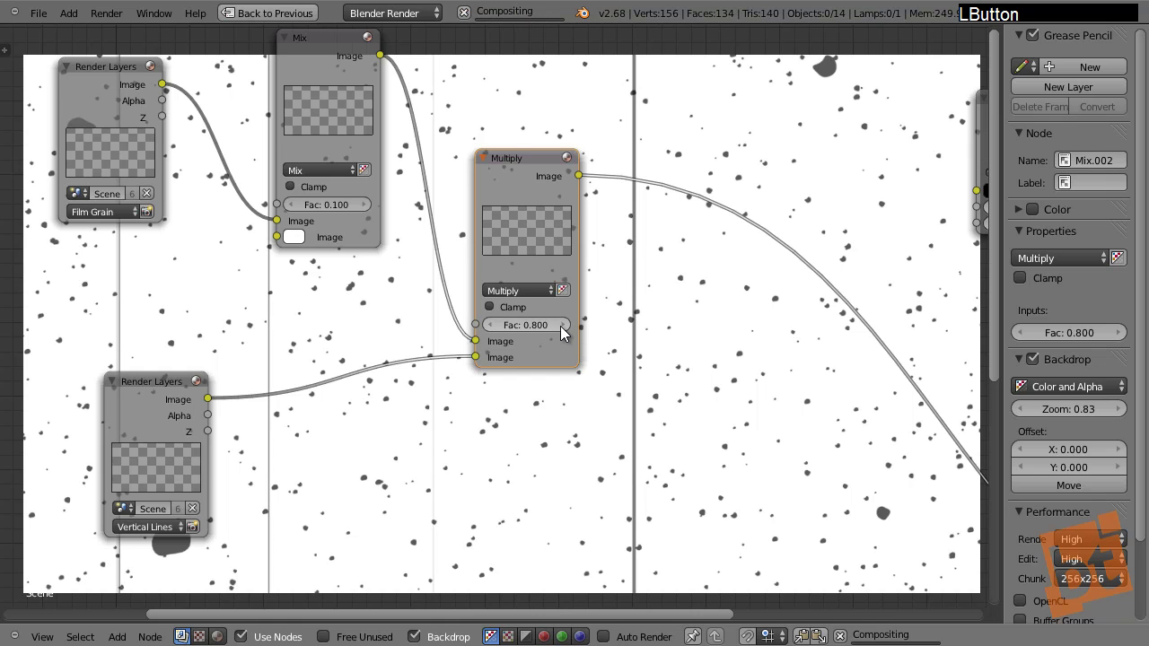
Step: Add a Mix node and insert it on the link between the Multiply output and the Viewer
middle_click_drag(566, 327, 529, 175)
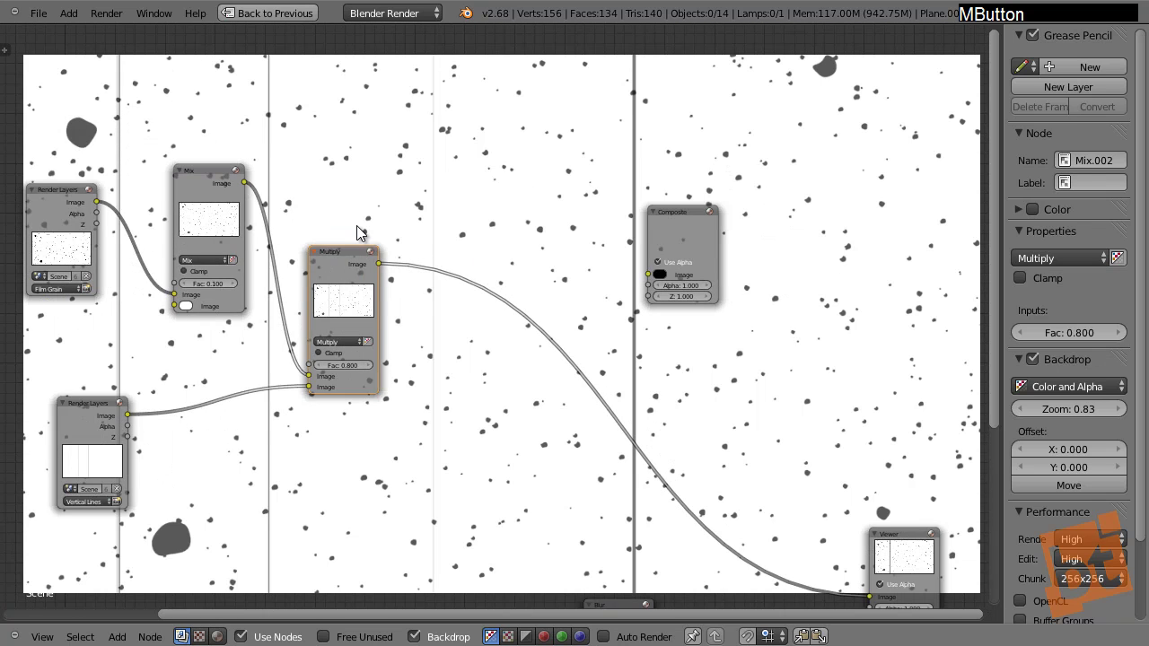
middle_click_drag(398, 200, 431, 231)
key("shift+a")
left_click(540, 155)
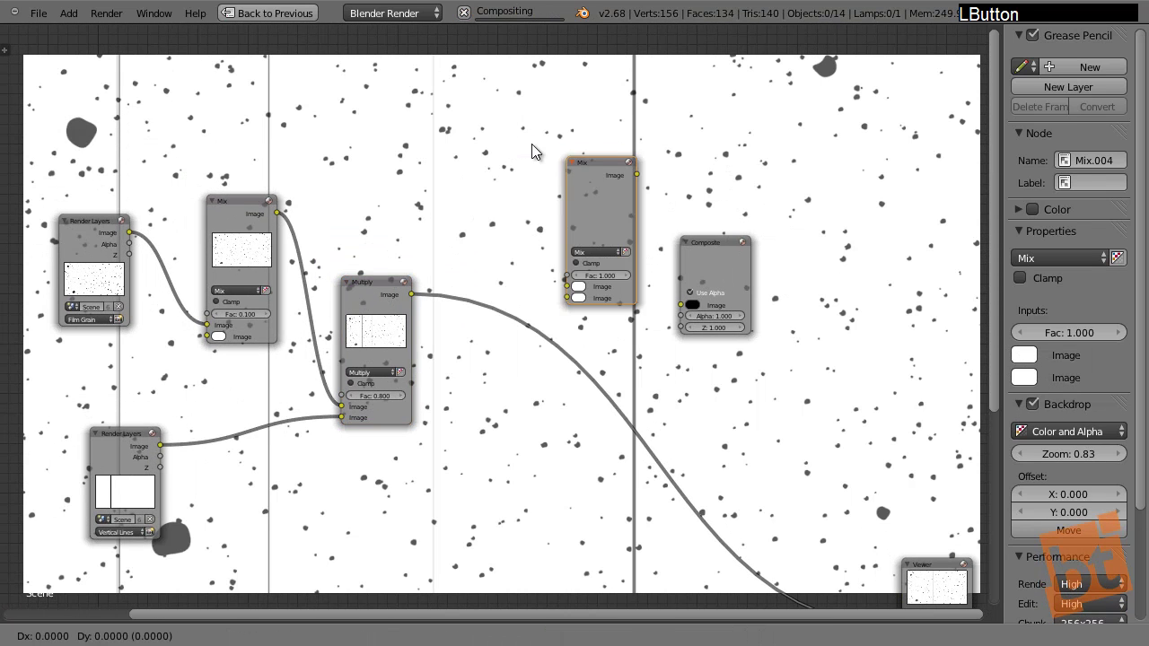
left_click(530, 182)
left_click_drag(547, 127, 547, 127)
Step: Change the new Mix node's second image color to black
middle_click_drag(380, 113, 477, 197)
key("shift+a")
mouse_move(479, 179)
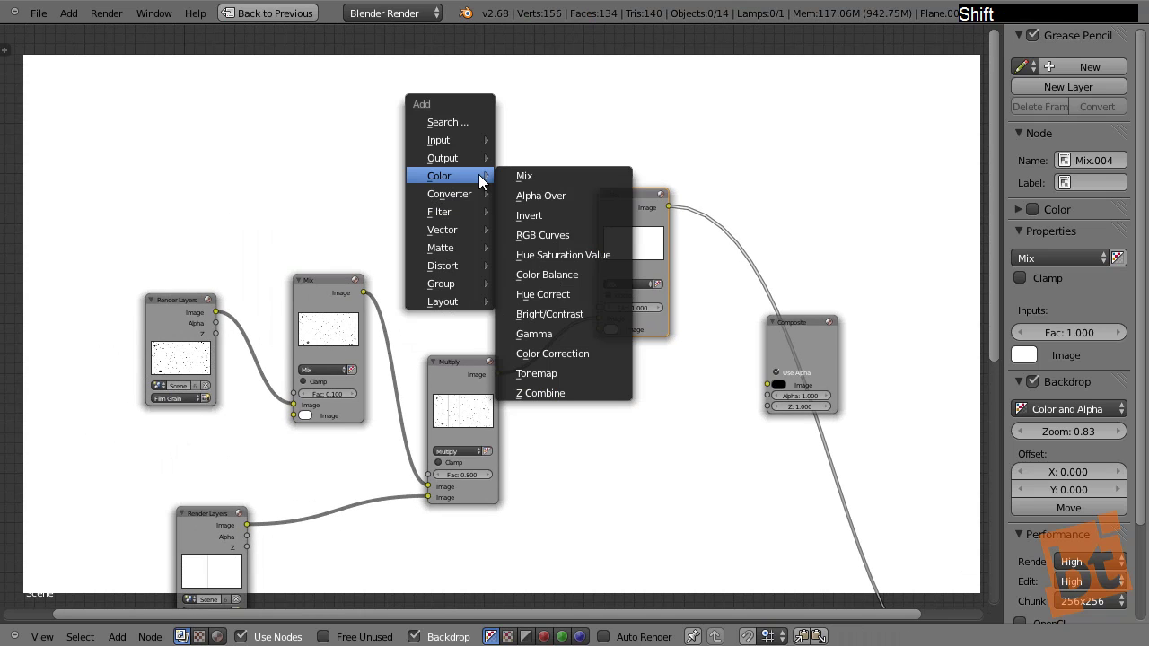
left_click(611, 329)
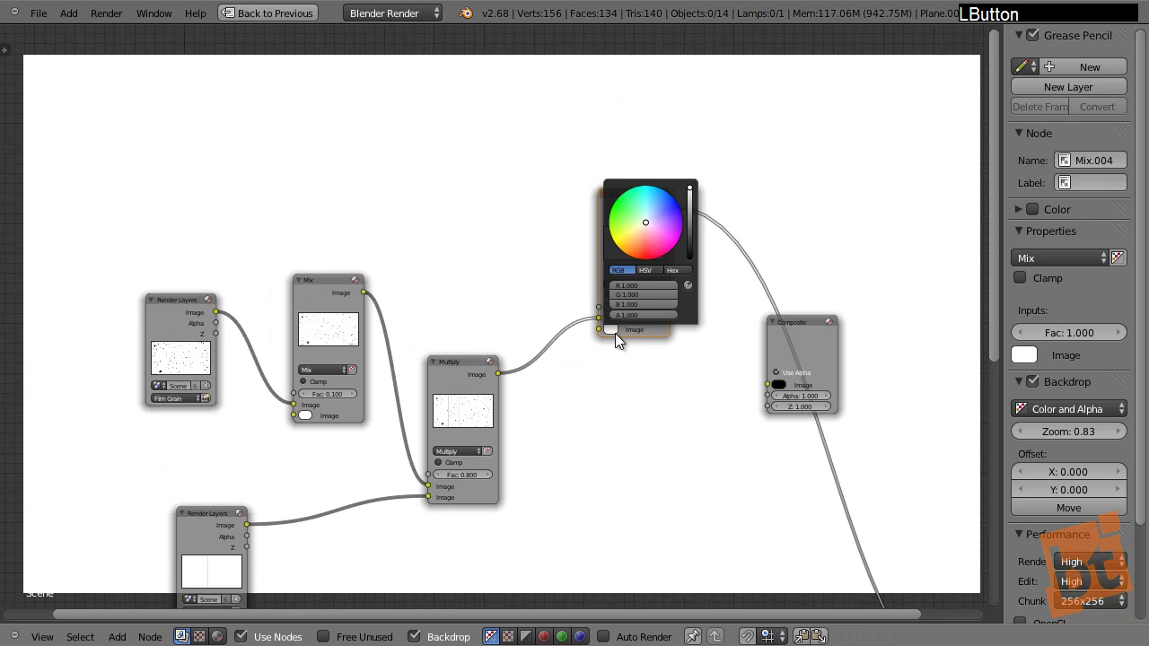
left_click_drag(690, 215, 688, 307)
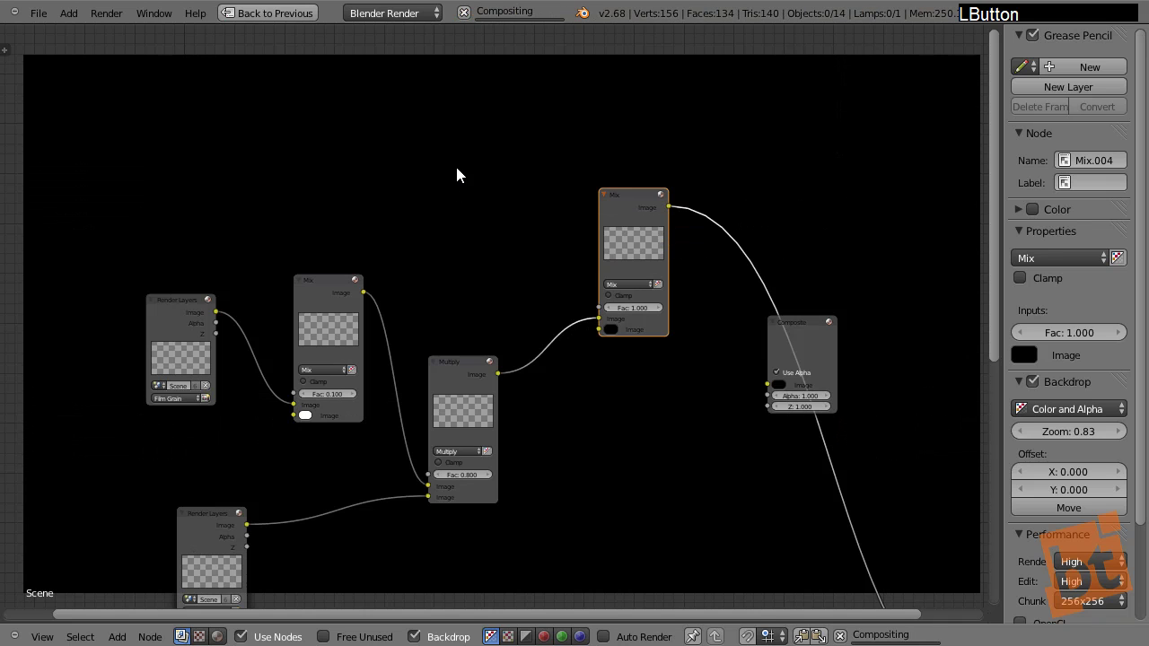
Step: Add a Box Mask node in the empty area above the Film Grain branch
key("shift+a")
mouse_move(457, 170)
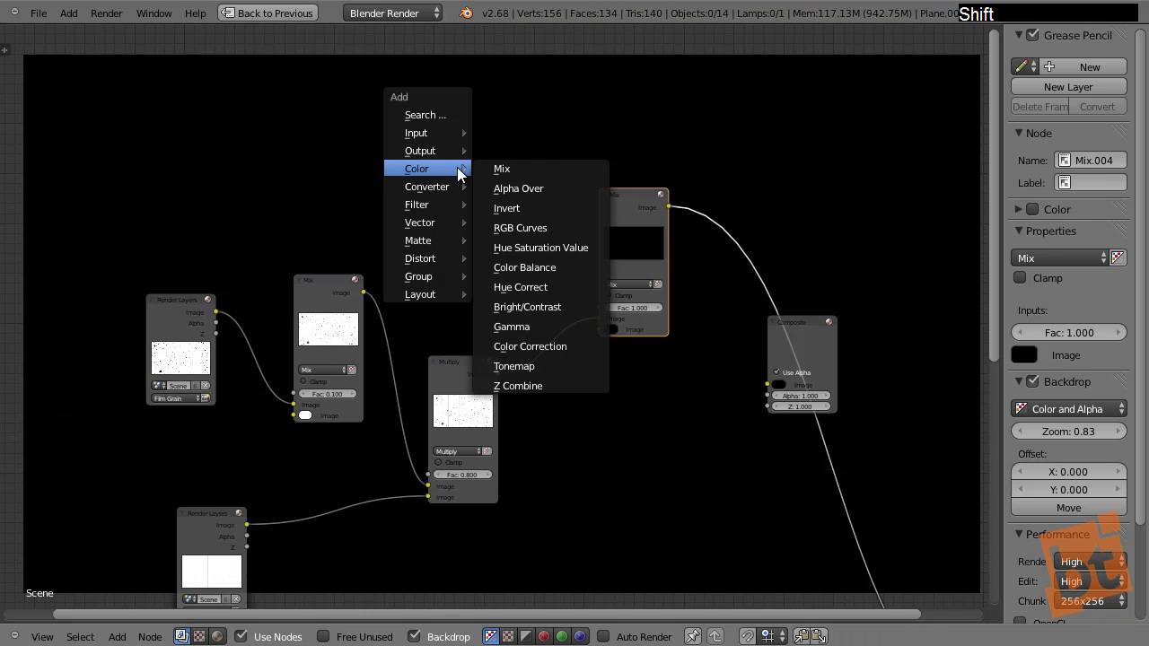
mouse_move(445, 237)
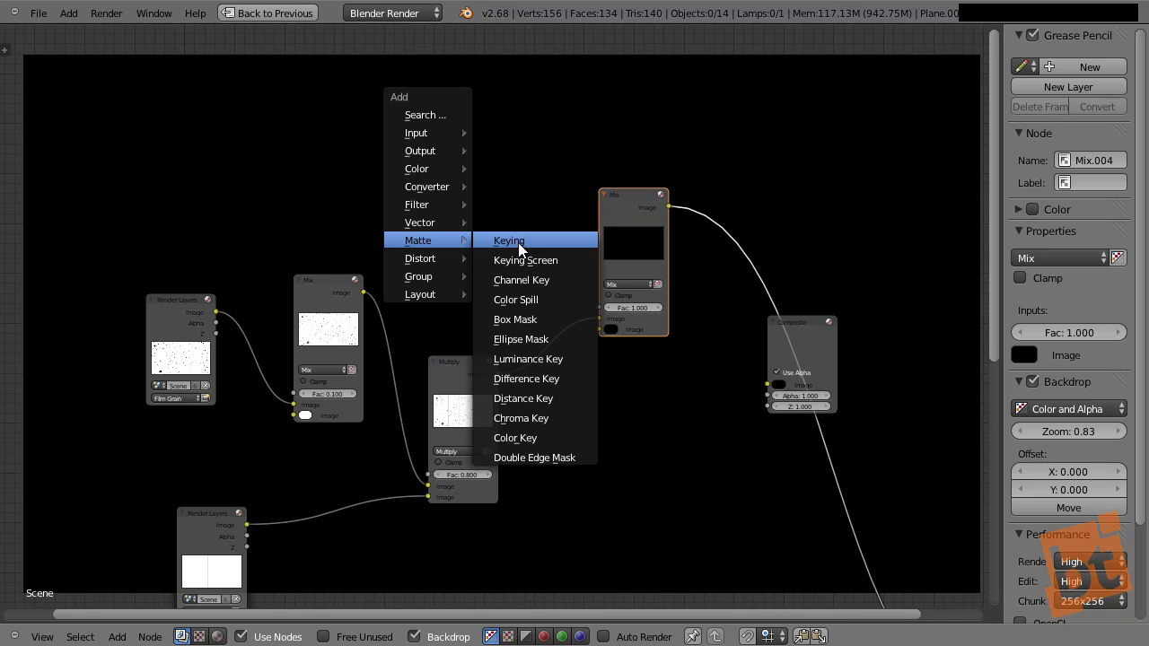
left_click(536, 319)
left_click(321, 122)
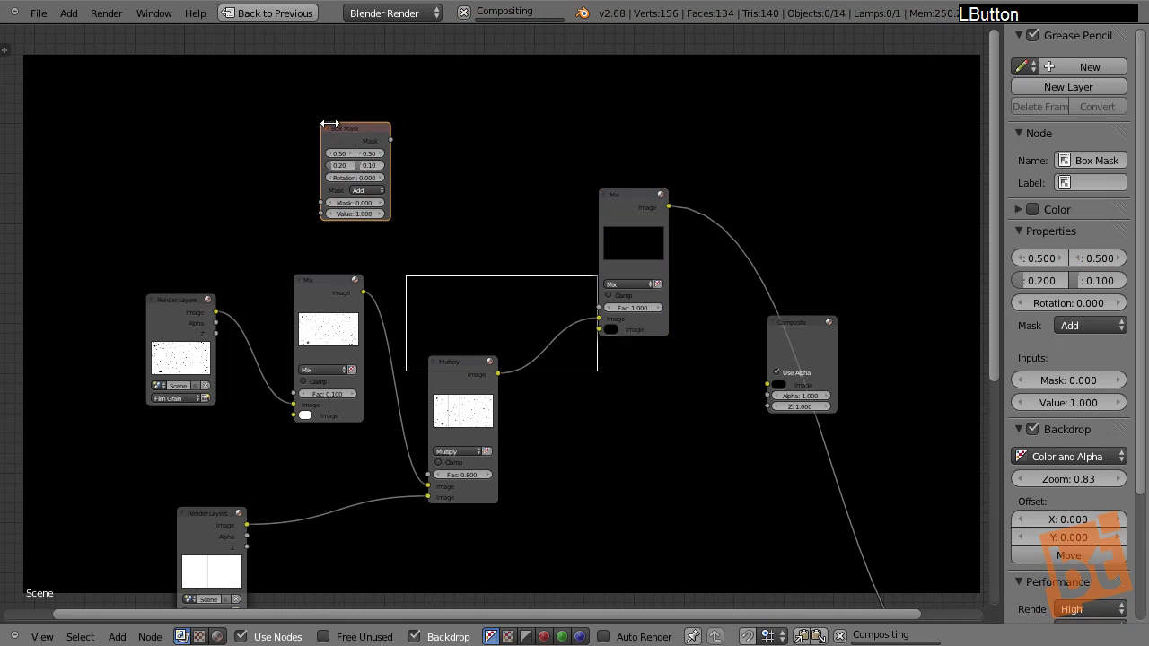
Step: Set the box mask's width to 0.960 and height to 0.526, and preview the mask in the backdrop
scroll(332, 161, "up", 5)
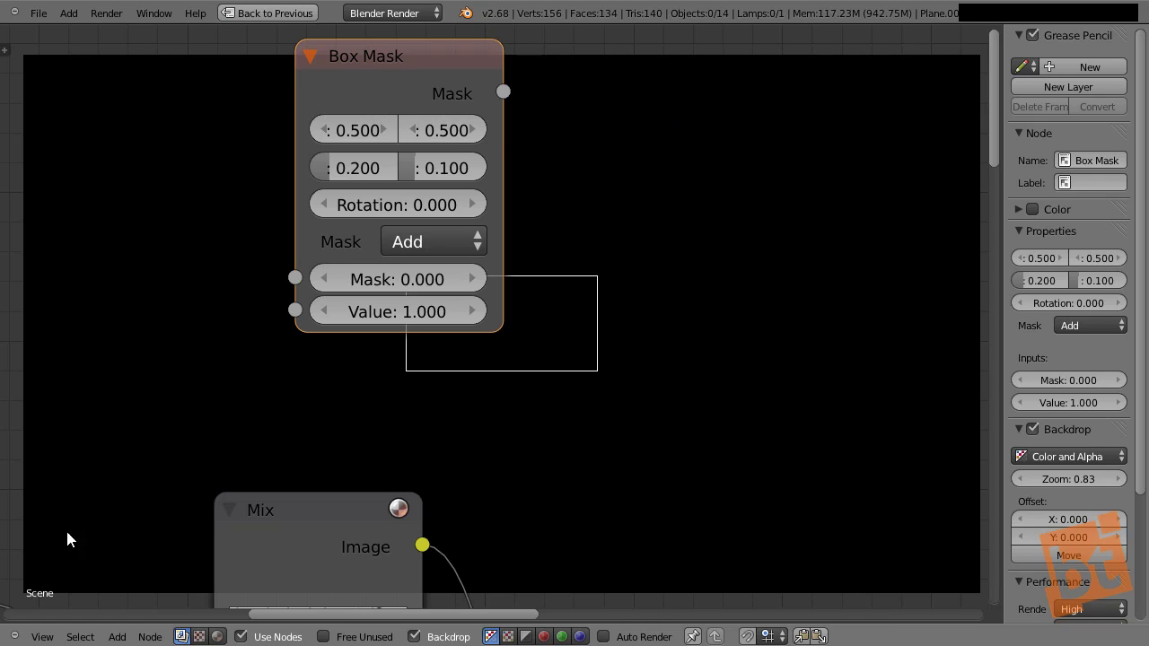
left_click_drag(350, 169, 432, 171)
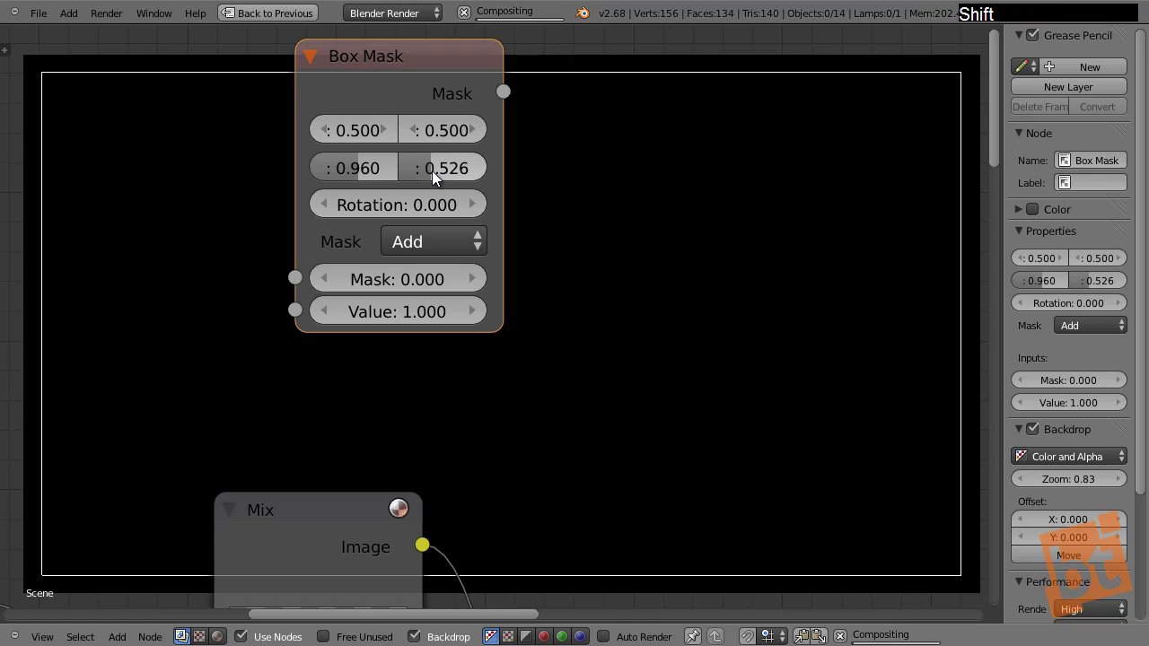
middle_click_drag(450, 244, 409, 241)
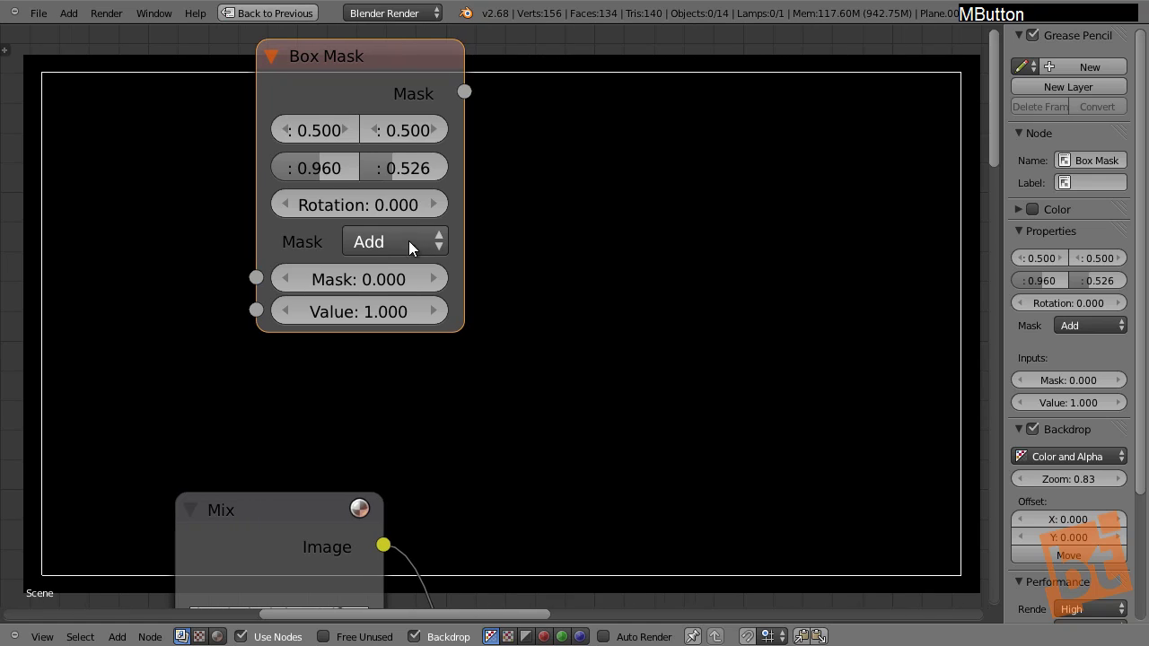
left_click(385, 59, "ctrl+shift")
middle_click_drag(490, 218, 394, 223)
scroll(454, 211, "down", 3)
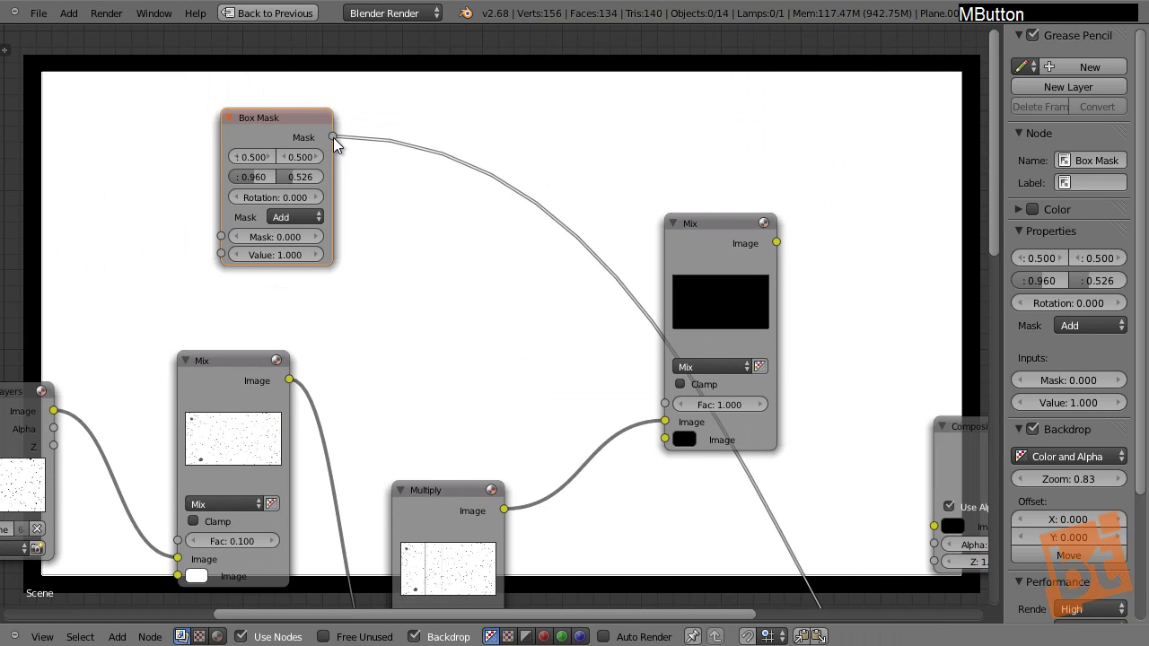
Step: Connect the Box Mask output to the factor of the black-color Mix node and preview that Mix node in the backdrop
left_click(525, 238)
left_click_drag(332, 137, 664, 405)
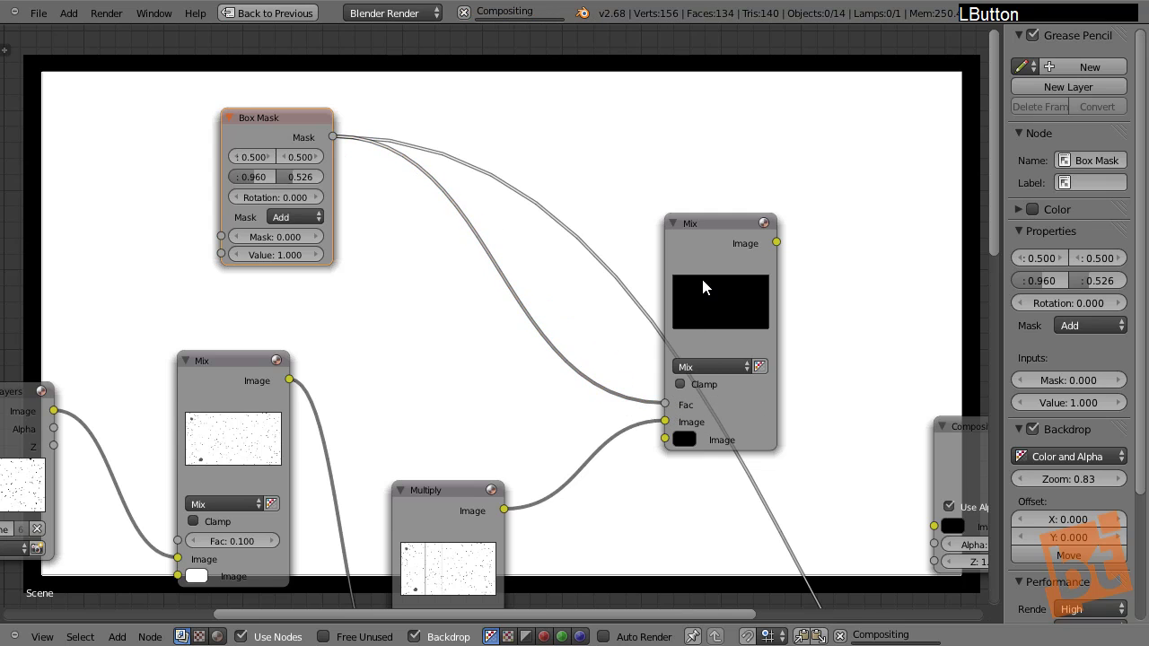
left_click(711, 238, "ctrl+shift")
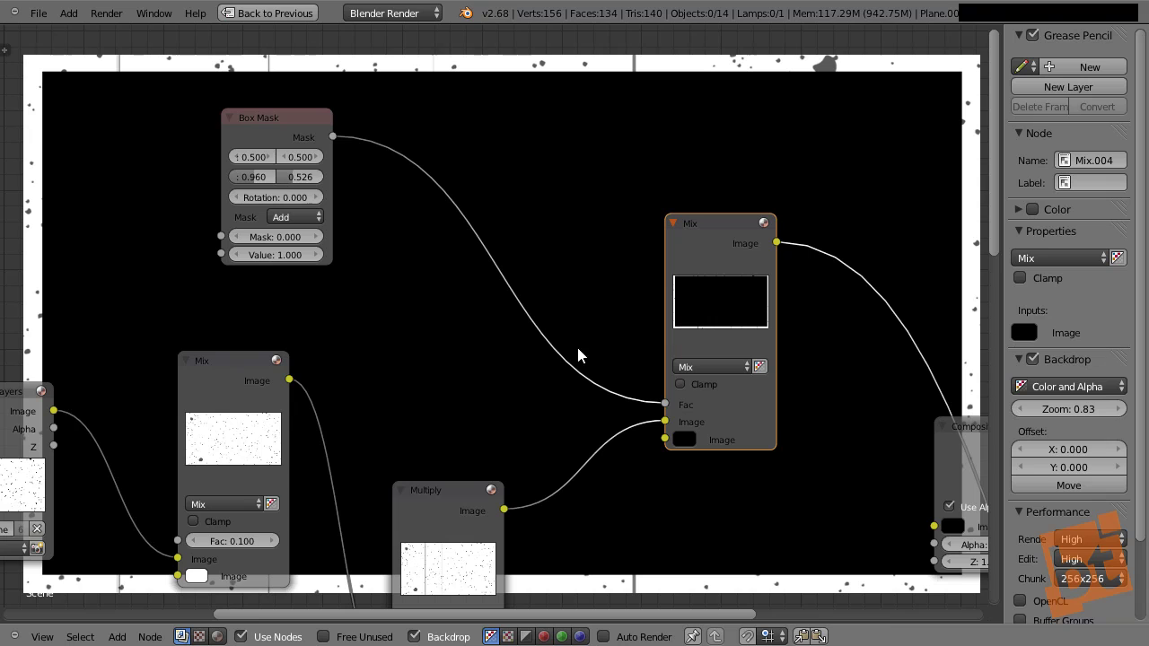
Step: Insert an Invert node between the Box Mask and the Mix factor, and shift both mask nodes away from the Mix node
key("shift+a")
mouse_move(474, 93)
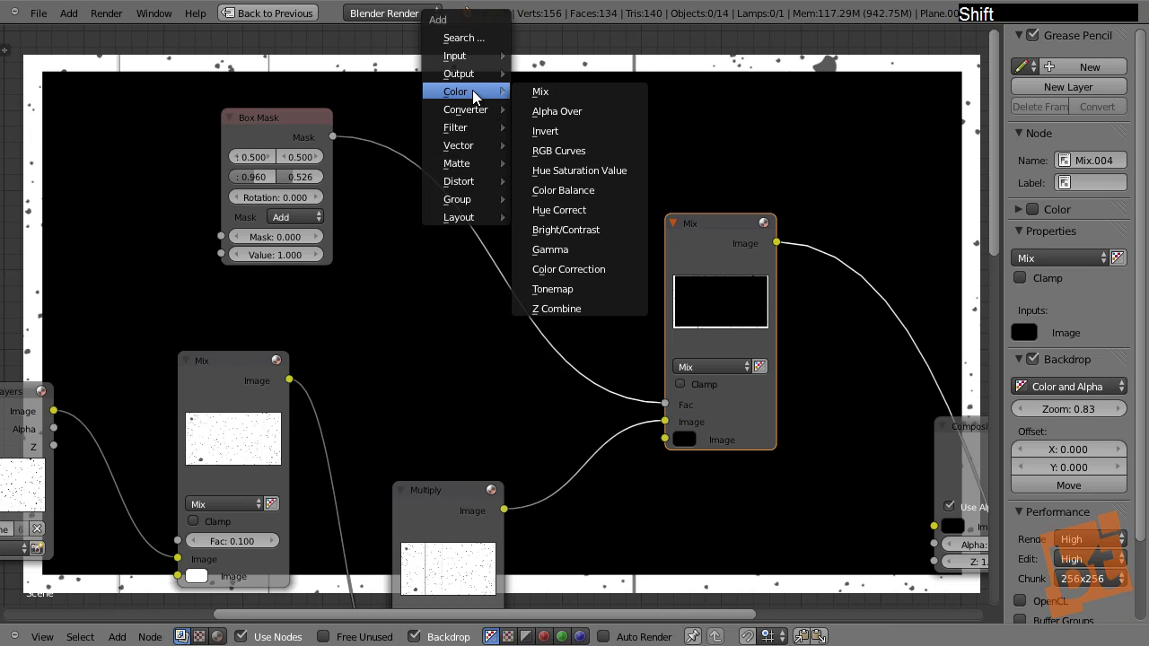
left_click(544, 131)
left_click(297, 79)
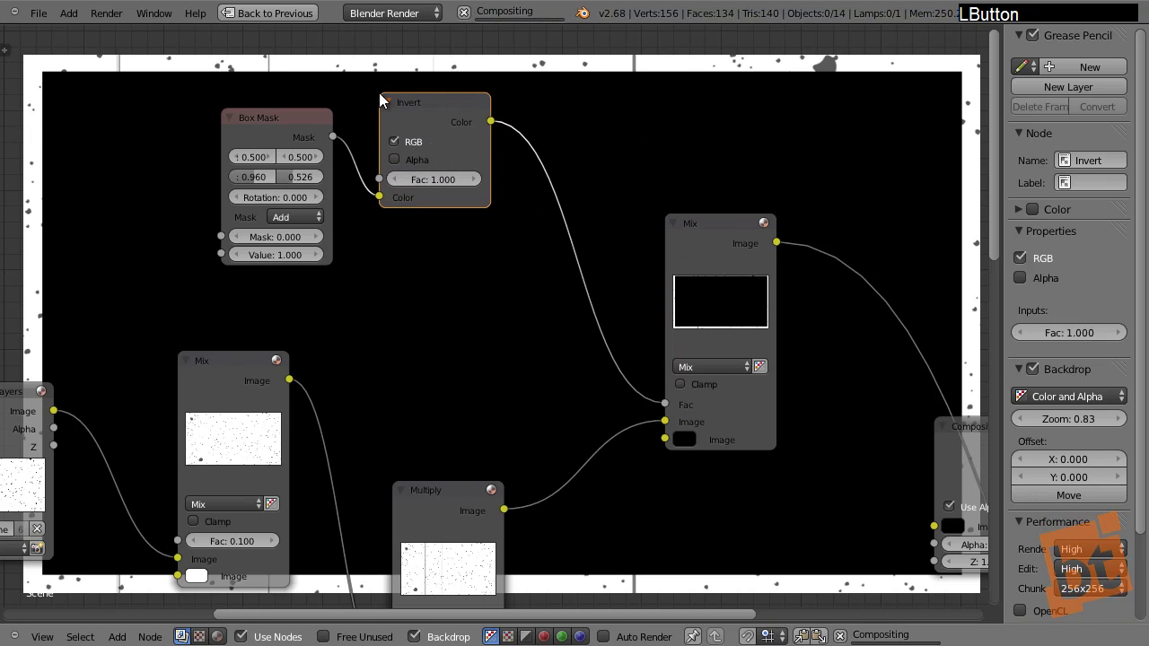
left_click_drag(251, 131, 124, 132)
left_click_drag(456, 113, 330, 147)
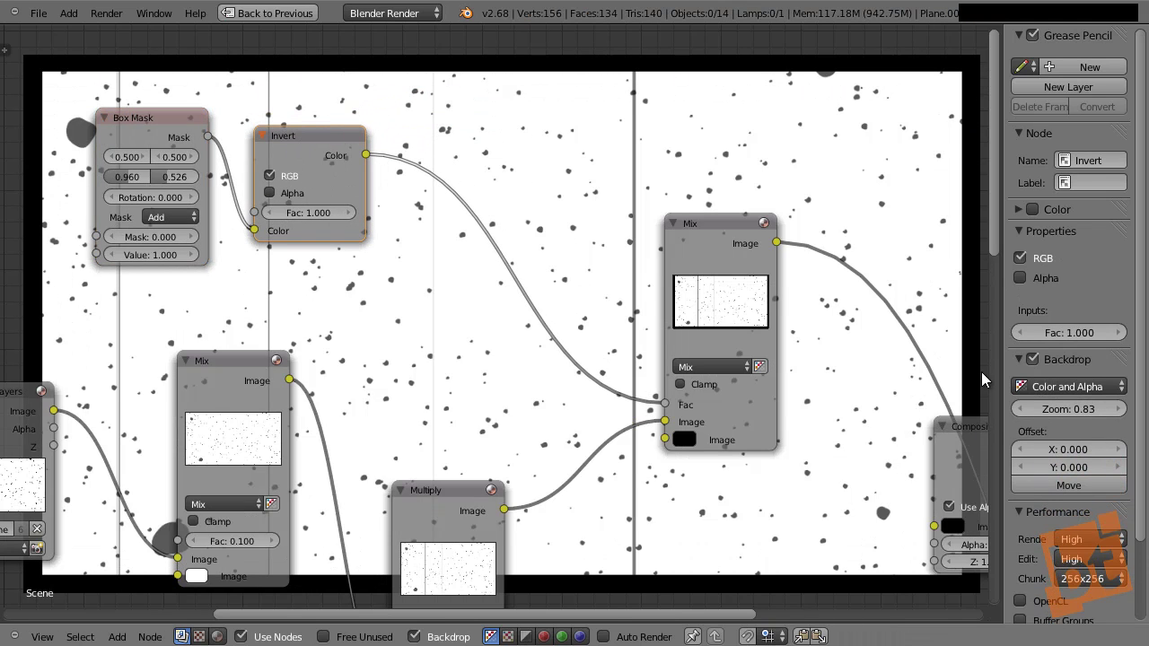
Step: Insert a Lens Distortion node on the link between the Invert node and the Mix factor
middle_click_drag(711, 240, 709, 271)
key("shift+a")
mouse_move(503, 147)
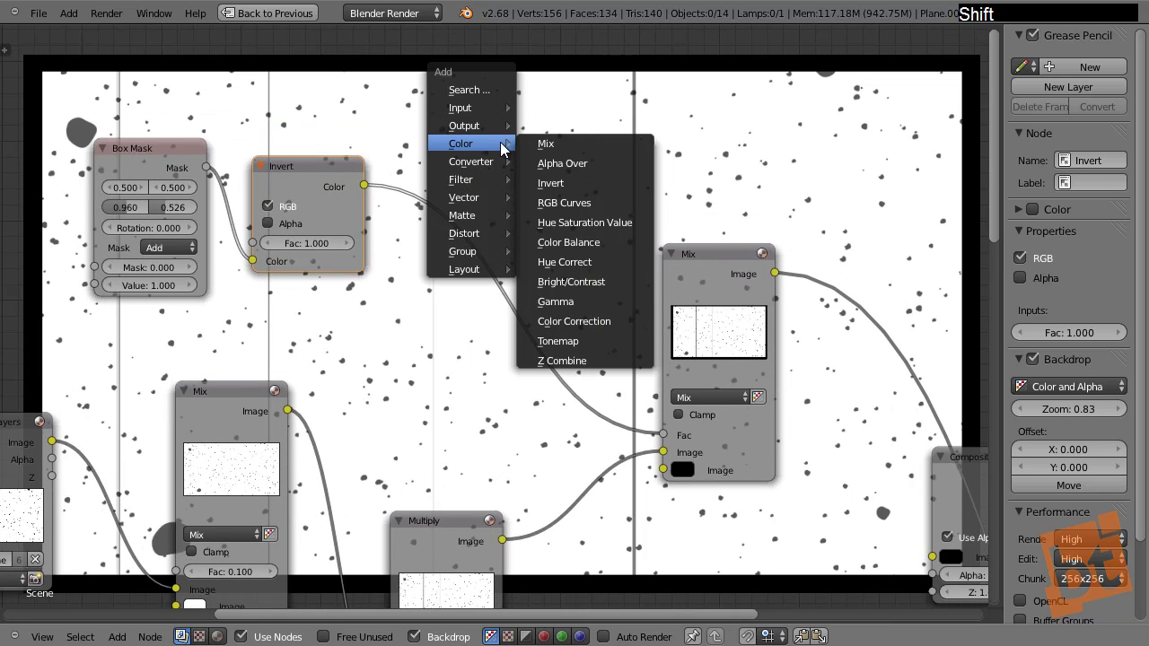
mouse_move(475, 232)
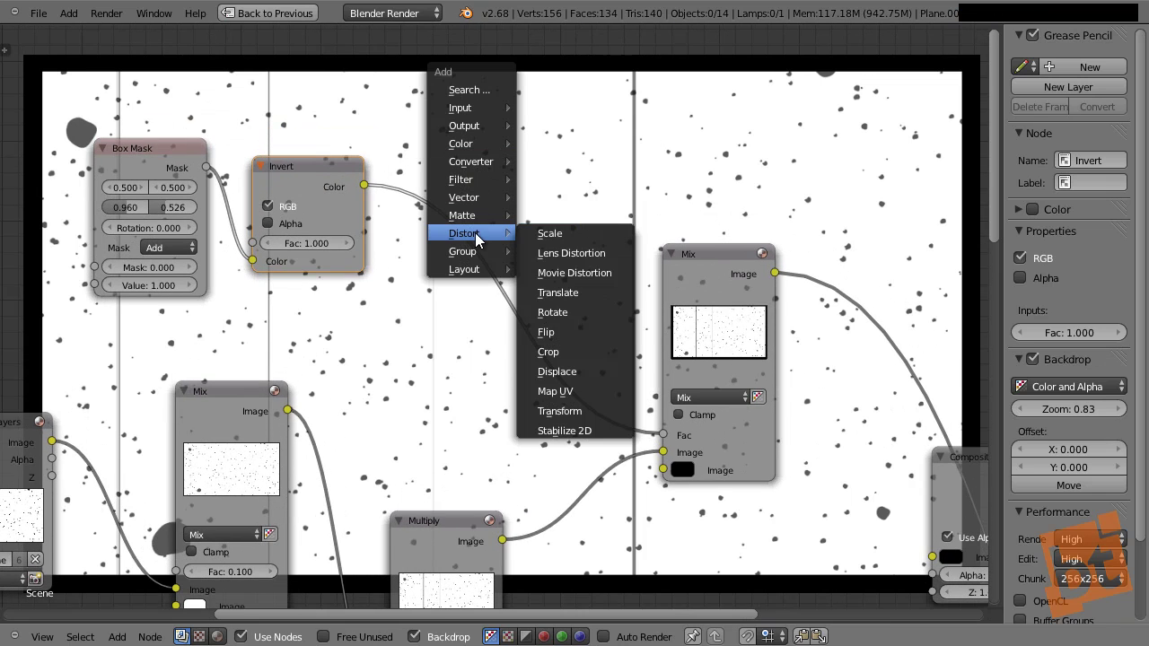
left_click(584, 253)
left_click(395, 126)
middle_click_drag(595, 230, 566, 244)
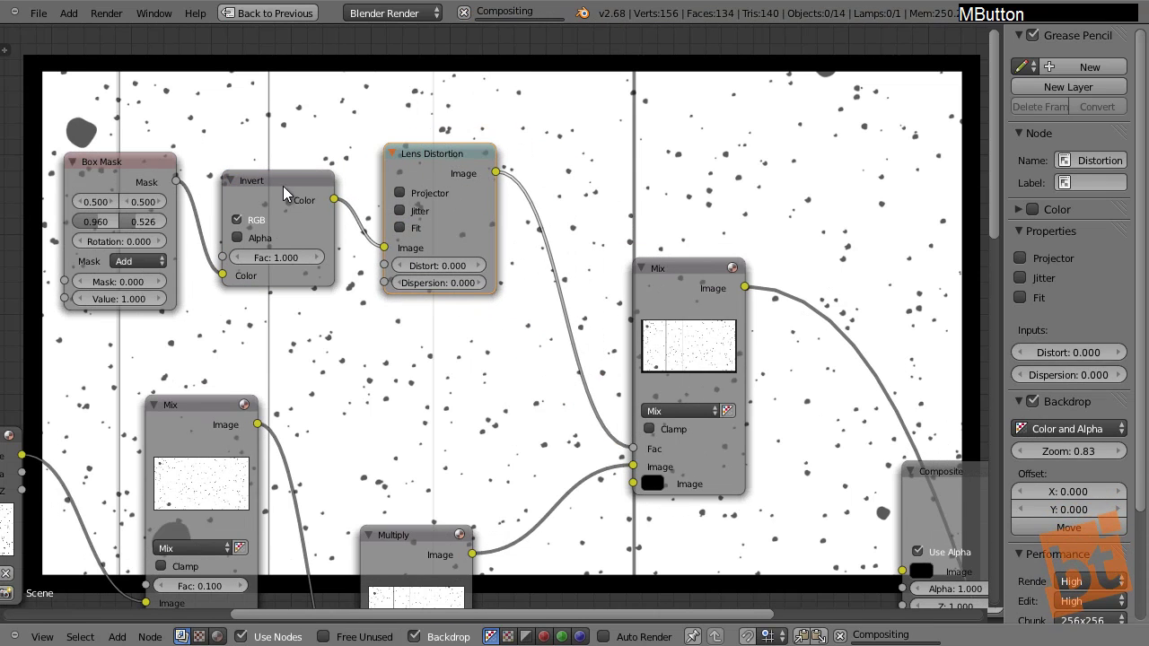
Step: Move the Box Mask, Invert and Lens Distortion nodes together farther from the Mix node and deselect them
left_click(289, 195, "shift")
left_click(131, 179, "shift")
left_click_drag(391, 208, 192, 184)
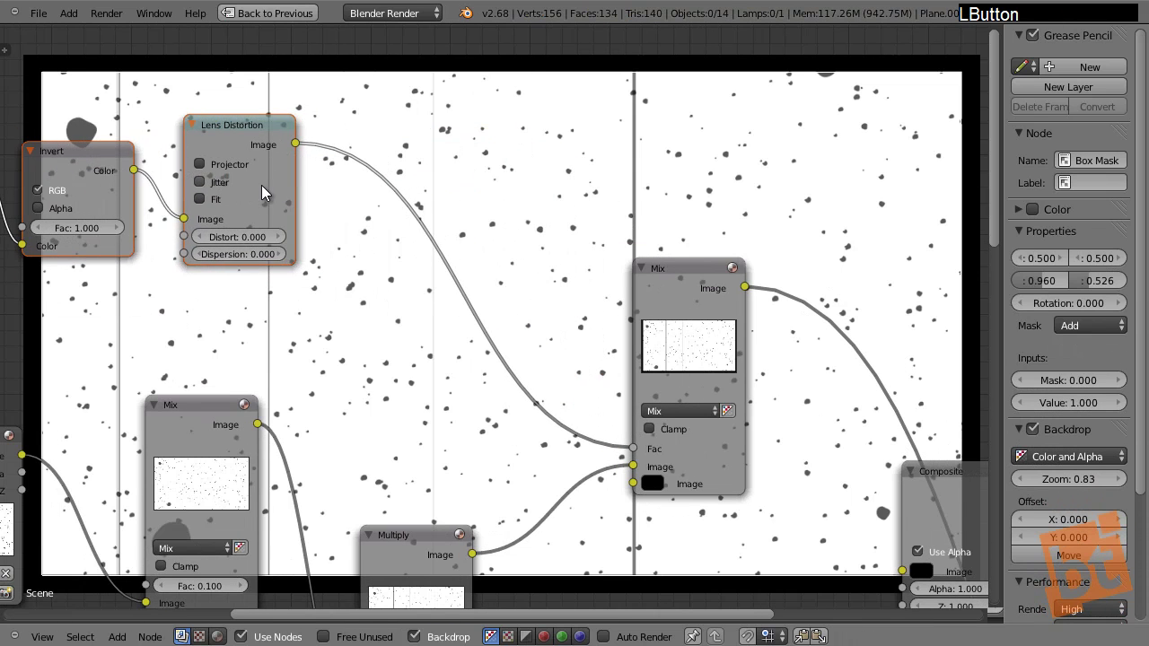
mouse_move(258, 272)
middle_mouse_down()
mouse_move(352, 304)
mouse_move(615, 314)
mouse_move(640, 188)
middle_mouse_up()
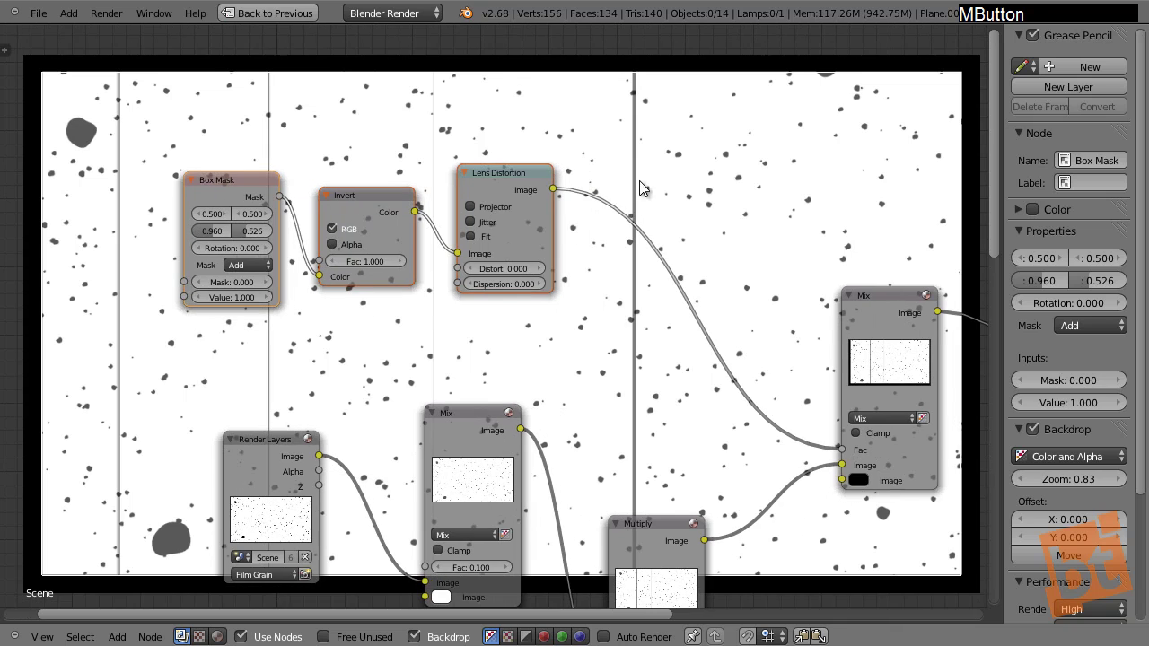
key("a")
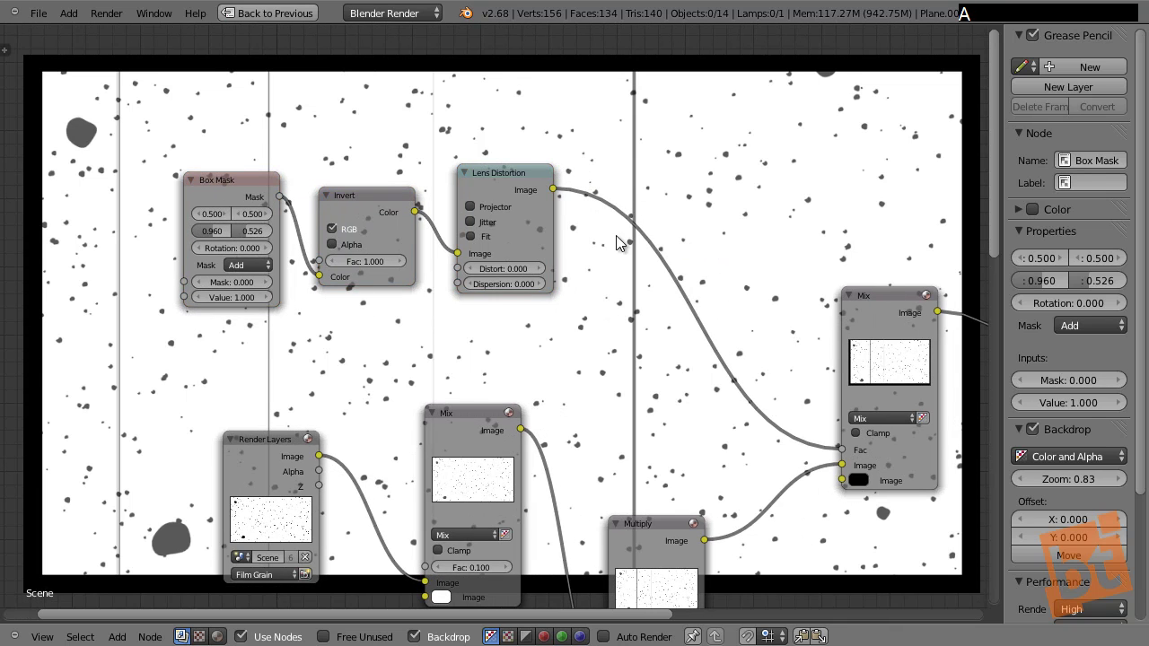
Step: Set the Lens Distortion node's distort value to 0.100
left_click_drag(502, 179, 504, 183)
middle_click_drag(498, 259, 570, 287, "ctrl")
left_click(570, 285)
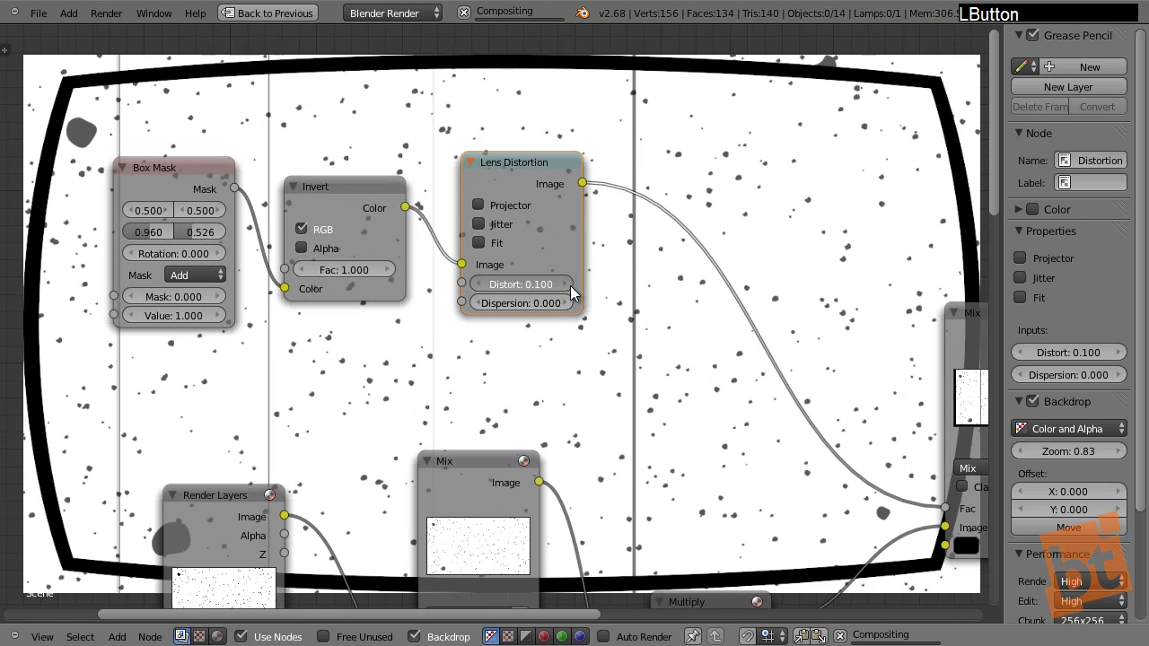
Step: Enable Fit on the Lens Distortion node and reduce its distort value to 0.030
left_click(479, 283)
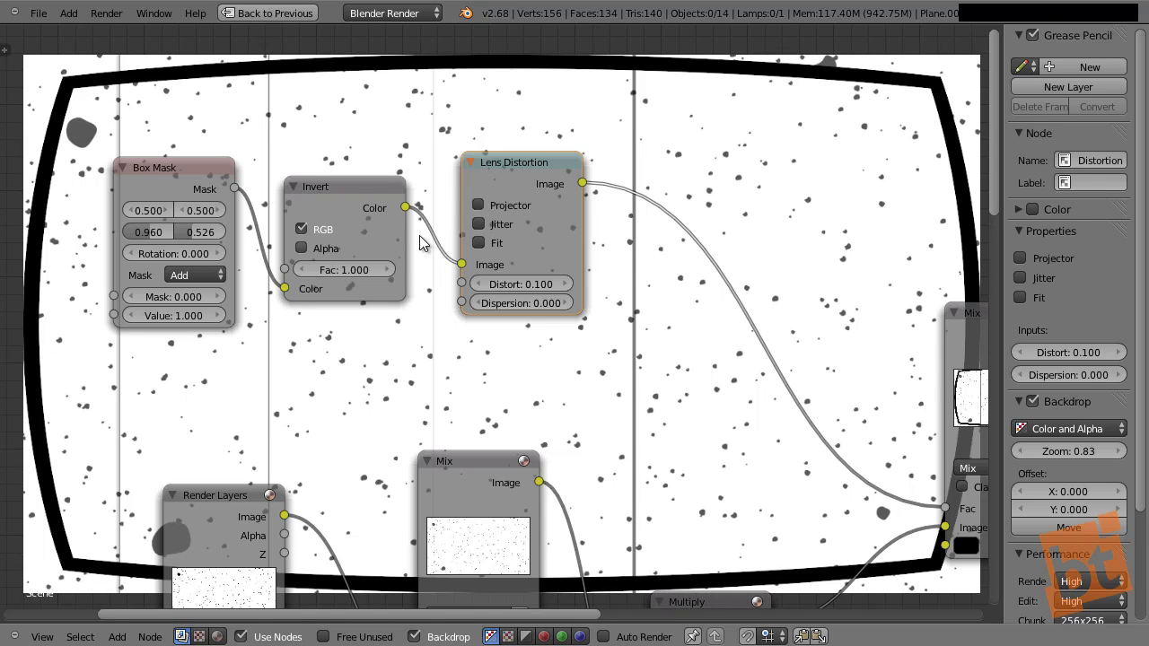
left_click(478, 242)
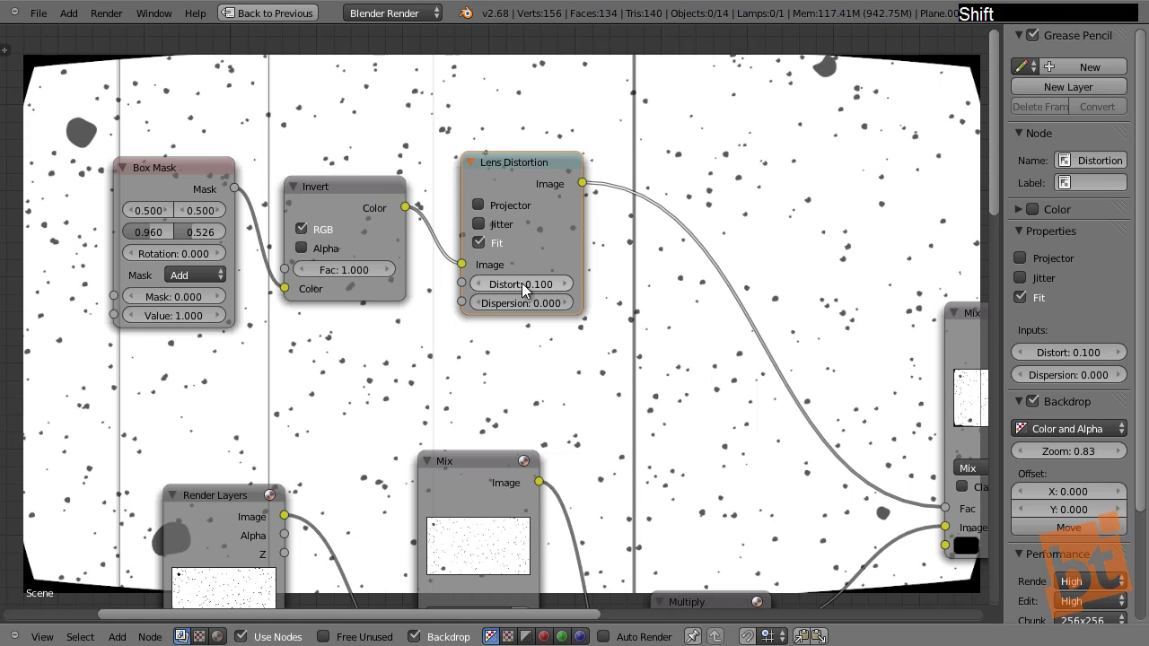
left_click_drag(521, 283, 149, 126, "shift")
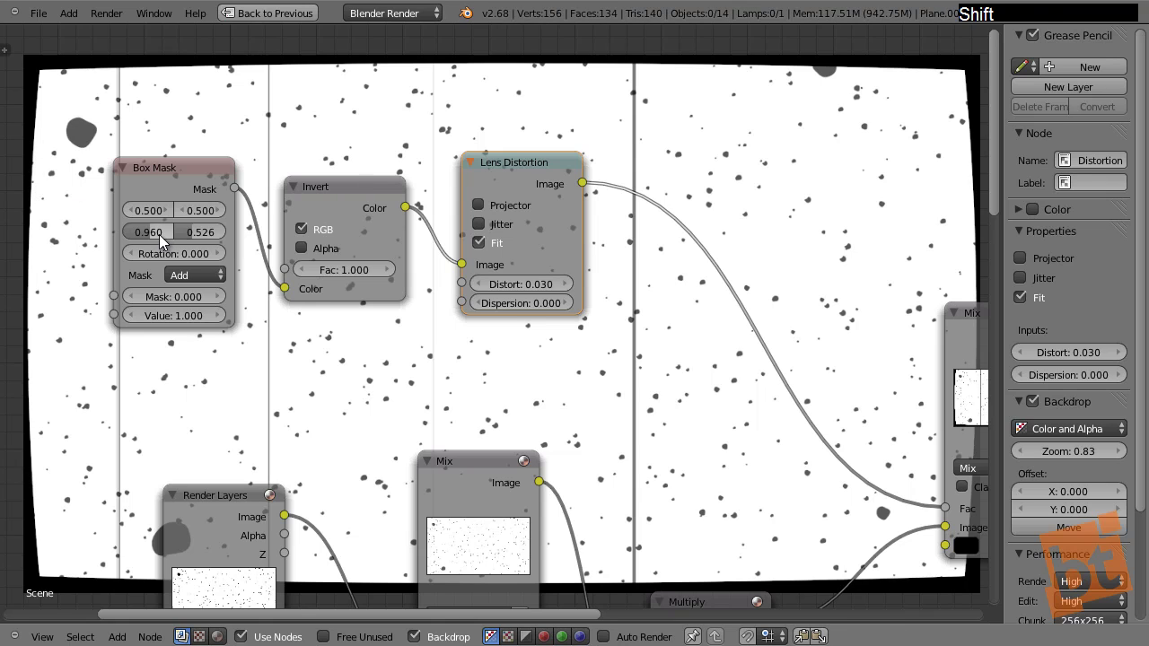
Step: Shrink the Box Mask to a width of 0.894 and height of 0.498, and set the Lens Distortion's distort to 0.090
mouse_move(159, 234)
left_mouse_down("shift")
mouse_move(134, 233)
mouse_move(147, 237)
left_mouse_up("shift")
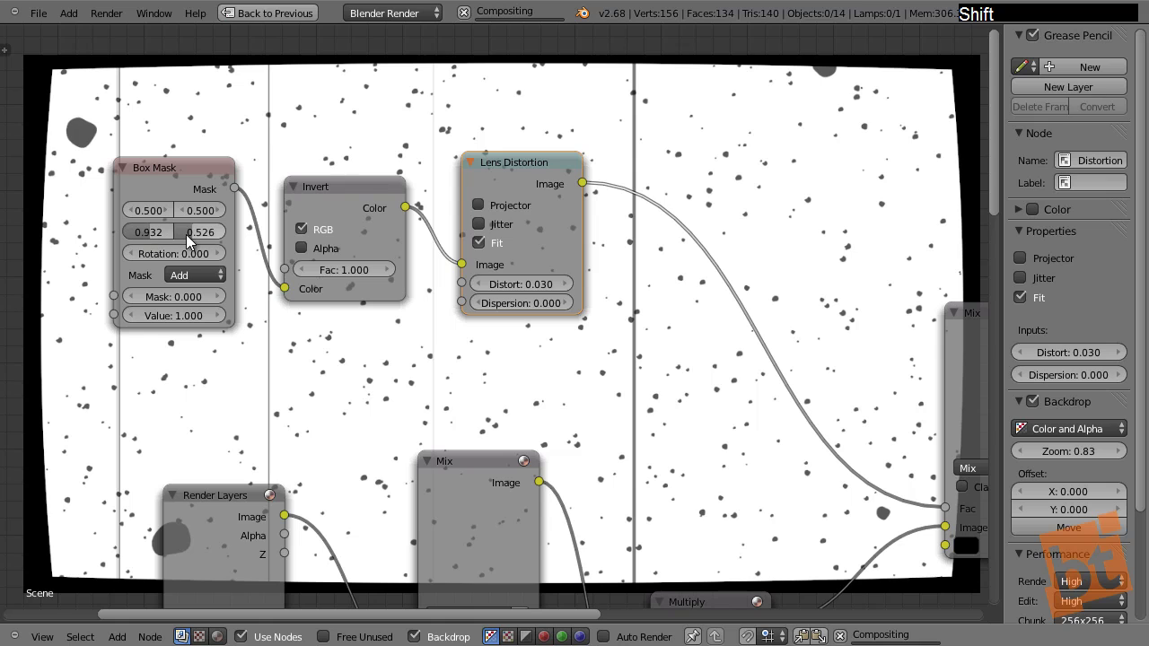
mouse_move(545, 281)
left_mouse_down("shift")
mouse_move(557, 282)
mouse_move(530, 284)
left_mouse_up("shift")
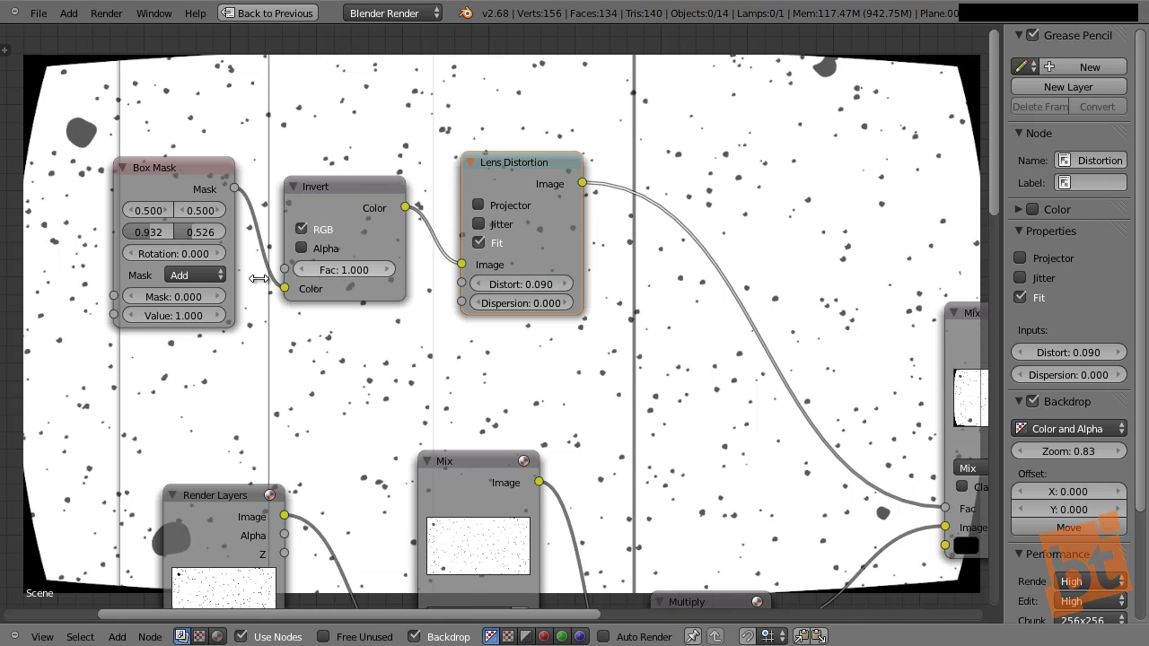
left_click_drag(151, 228, 183, 227, "shift")
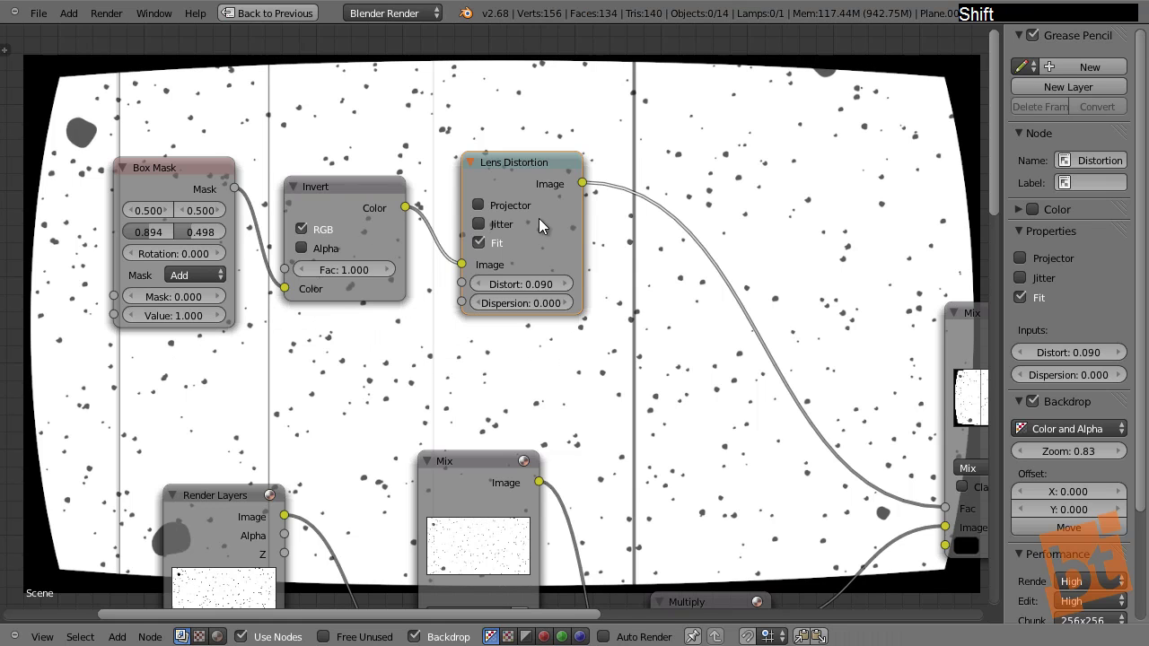
Step: Insert a Blur node on the link between the Lens Distortion node and the Mix factor
middle_click_drag(706, 215, 633, 219)
key("shift+a")
mouse_move(661, 129)
left_click(696, 127)
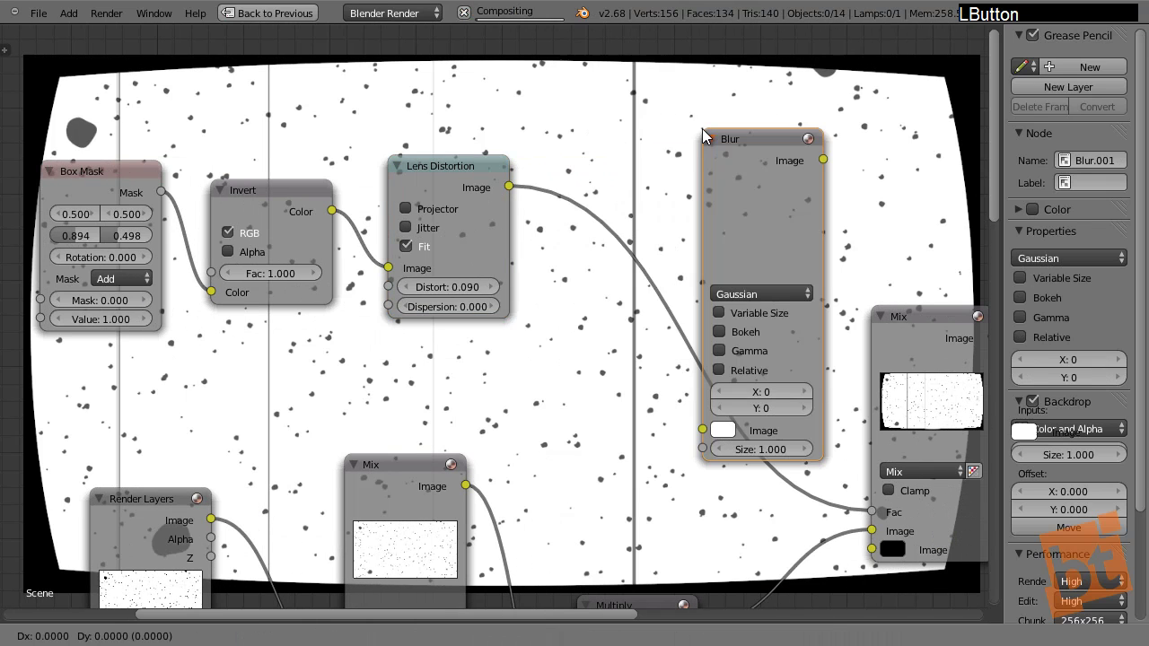
left_click(619, 93)
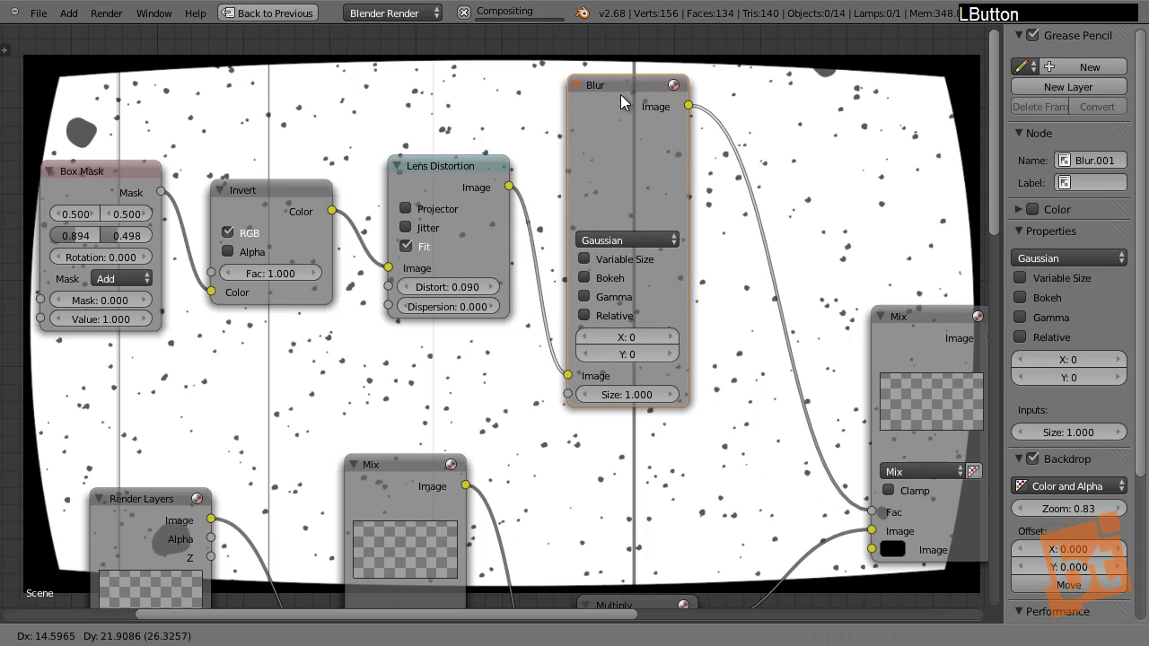
Step: Set the new Blur node's X and Y sizes to 20
left_click(631, 337)
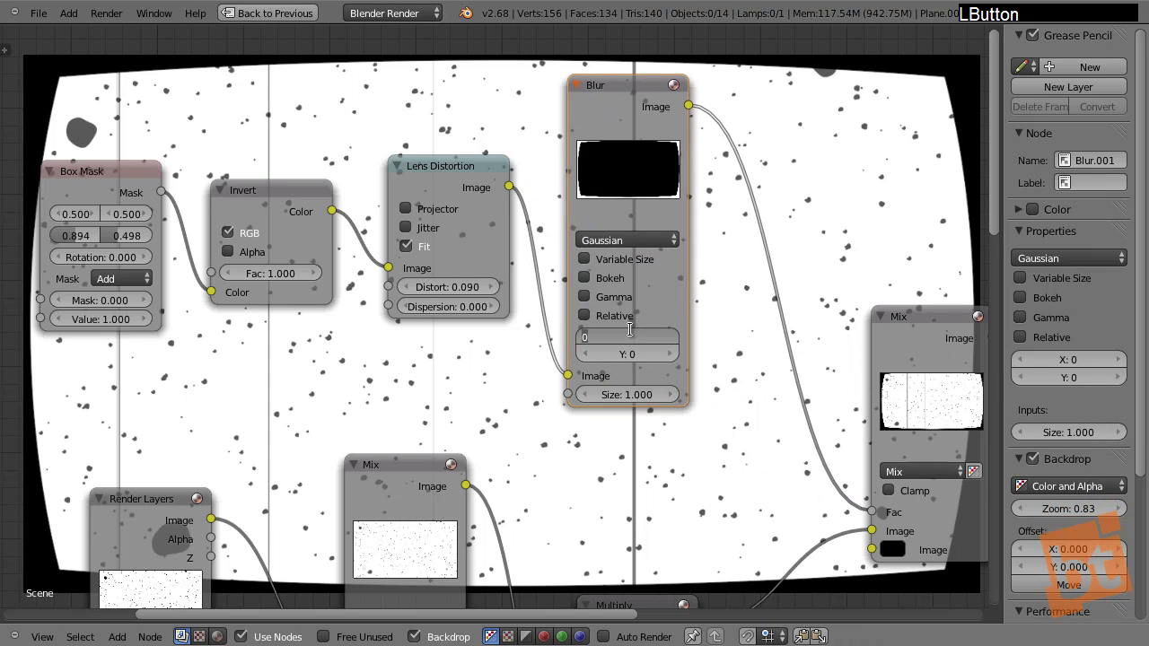
type("20")
key("Tab")
type("20")
key("Return")
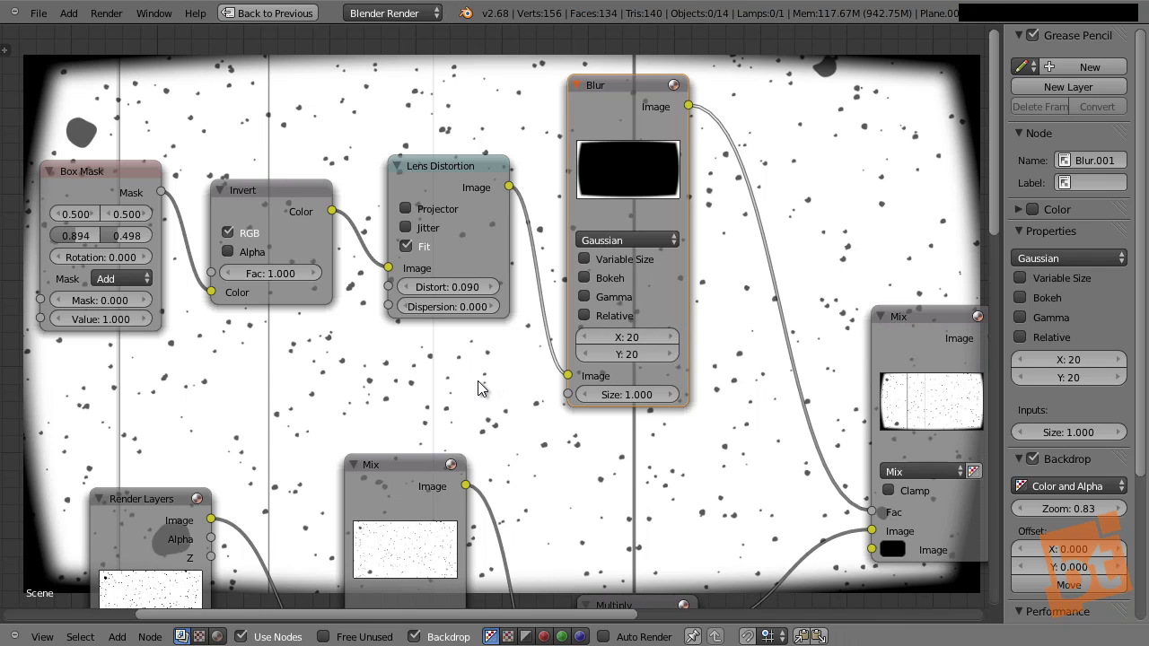
Step: Increase the Blur node's X and Y sizes to 40
middle_click_drag(477, 381, 521, 376)
left_click(668, 329)
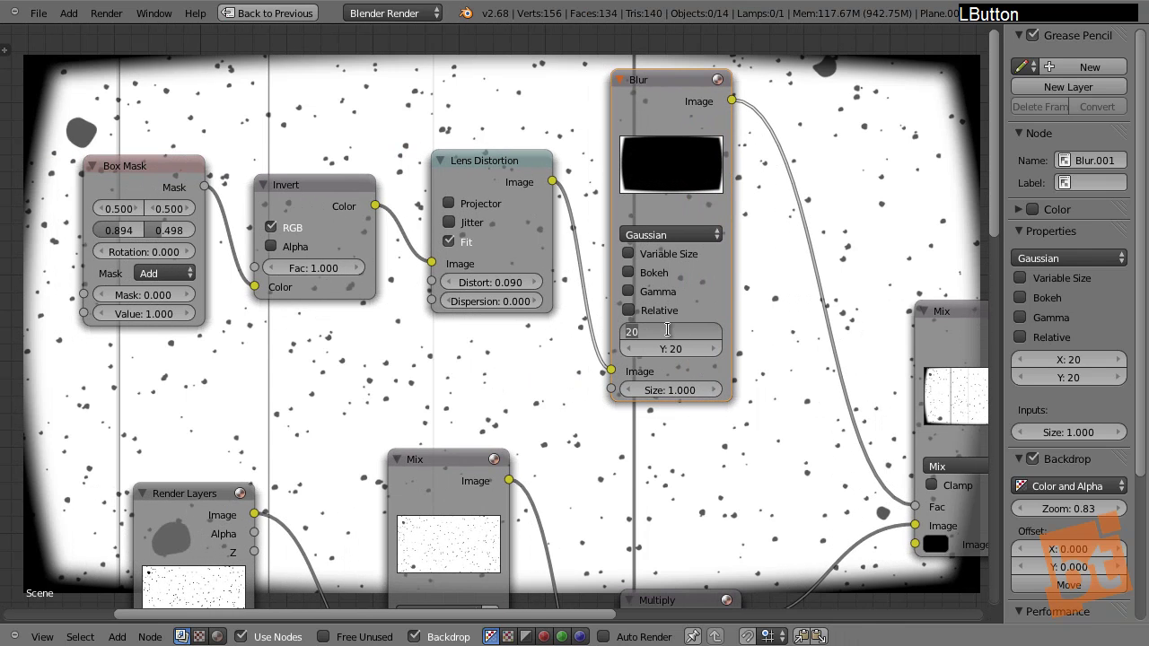
type("40")
key("Return")
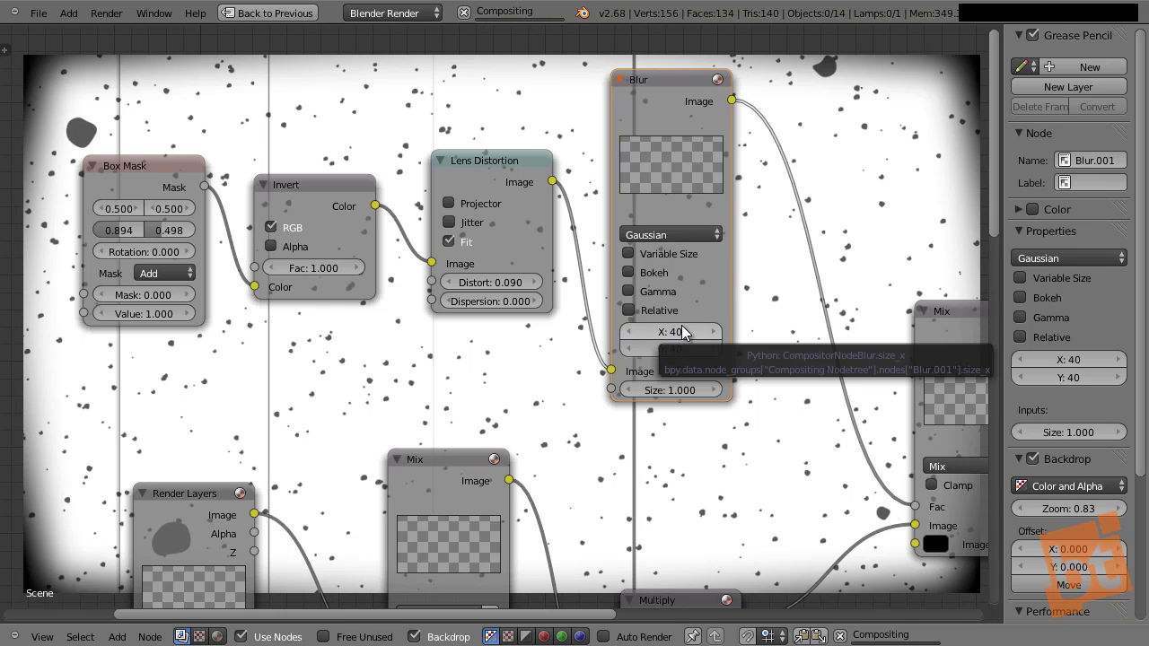
Step: Set the Blur node's X and Y sizes to 60 and shrink the Box Mask to 0.872 by 0.450
left_click(671, 329)
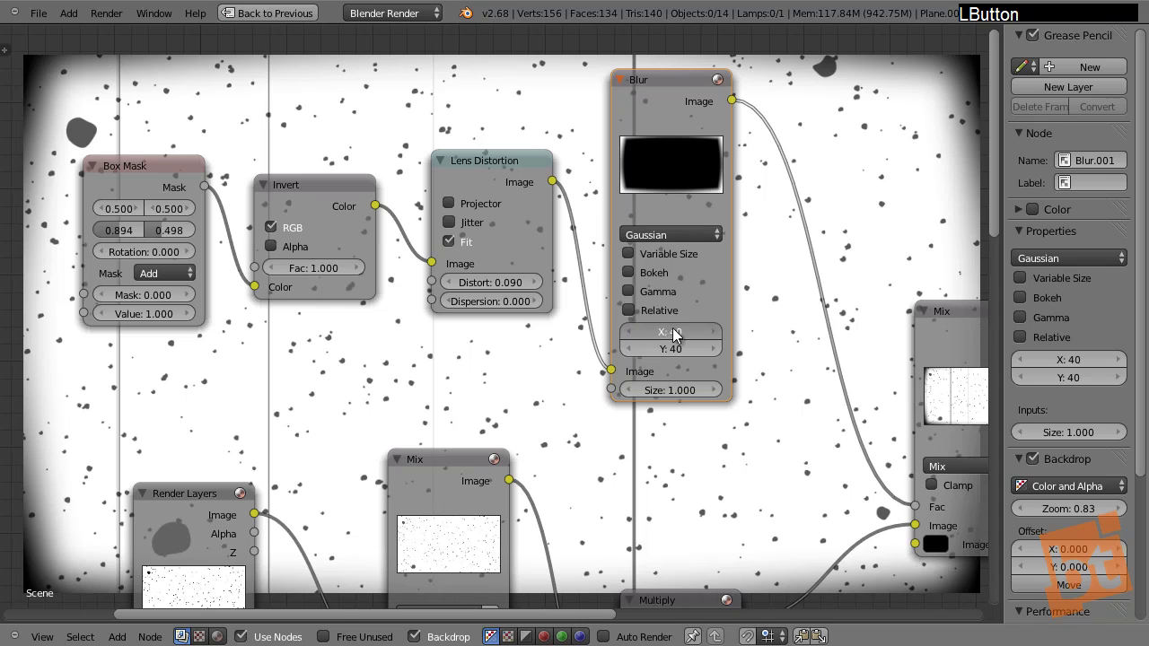
type("60")
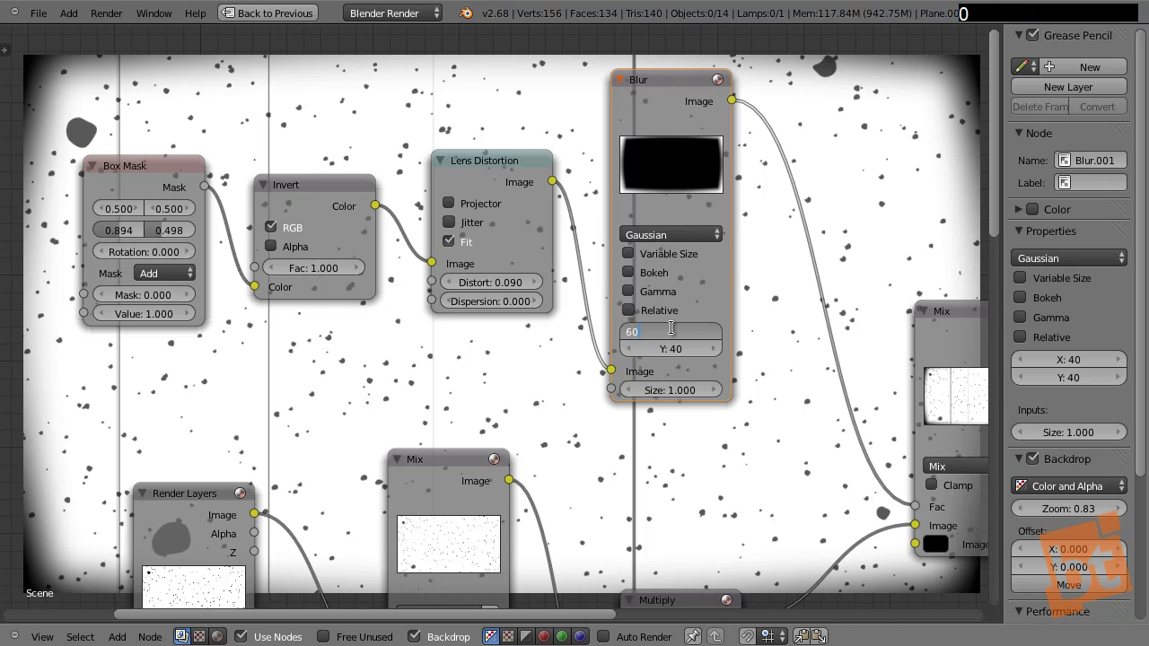
key("Tab")
type("60")
key("Return")
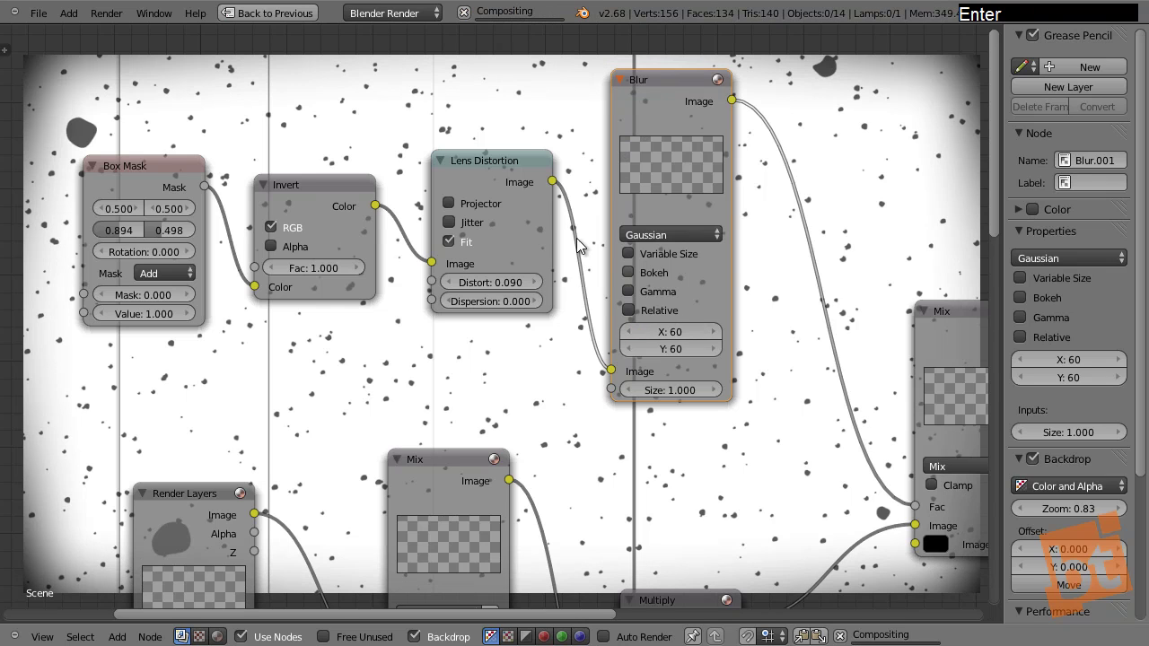
left_click_drag(126, 229, 153, 232, "shift")
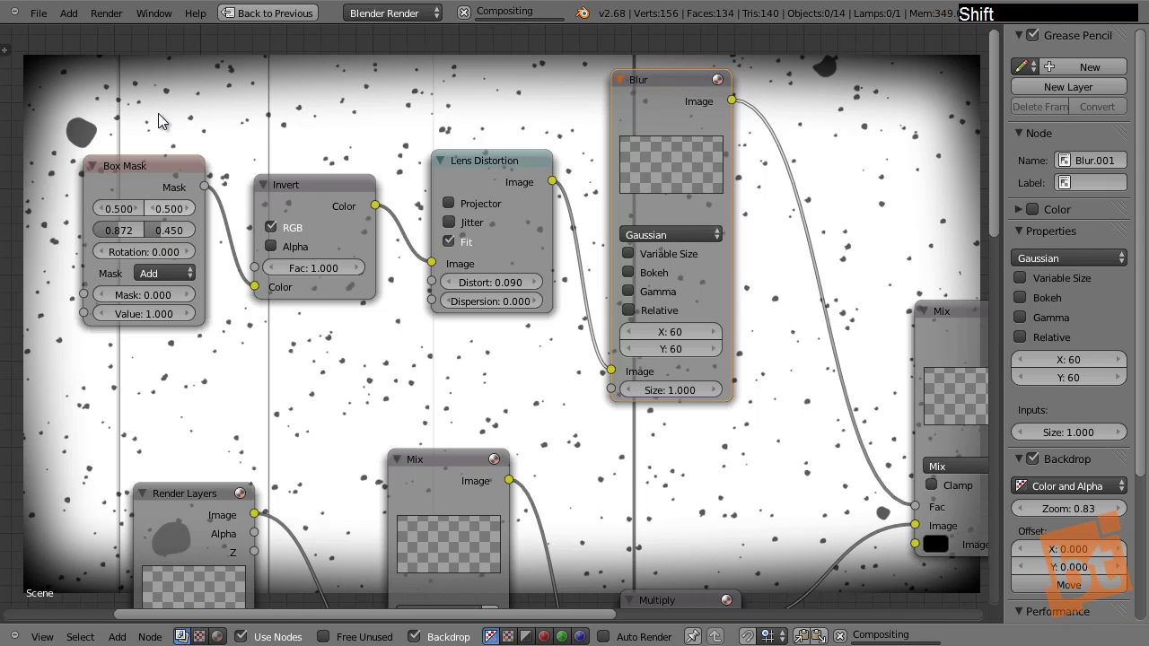
Step: Move the Box Mask, Invert, Lens Distortion and Blur nodes together farther from the final Mix node
middle_click_drag(577, 392, 497, 107)
left_click(497, 108)
left_click(359, 206, "shift")
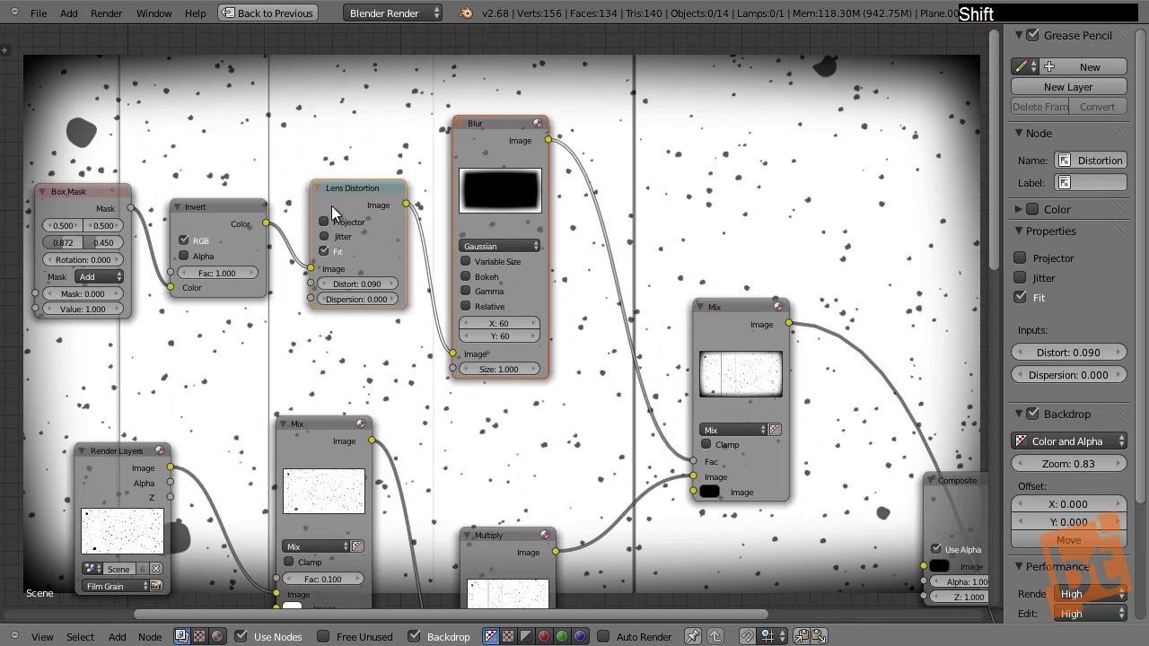
left_click(220, 216, "shift")
left_click(85, 208, "shift")
left_click_drag(485, 331, 320, 308)
middle_click_drag(320, 309, 372, 320)
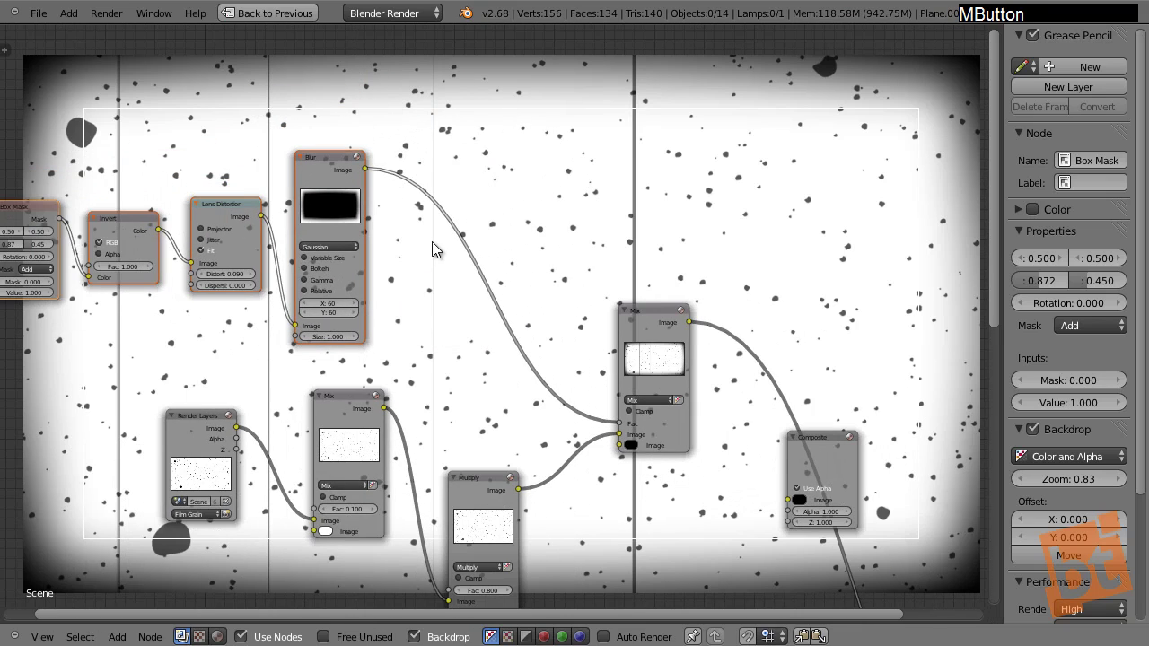
Step: Change the blend type of the final Mix node before the Composite output to Multiply
scroll(610, 323, "up", 3)
left_click(681, 414)
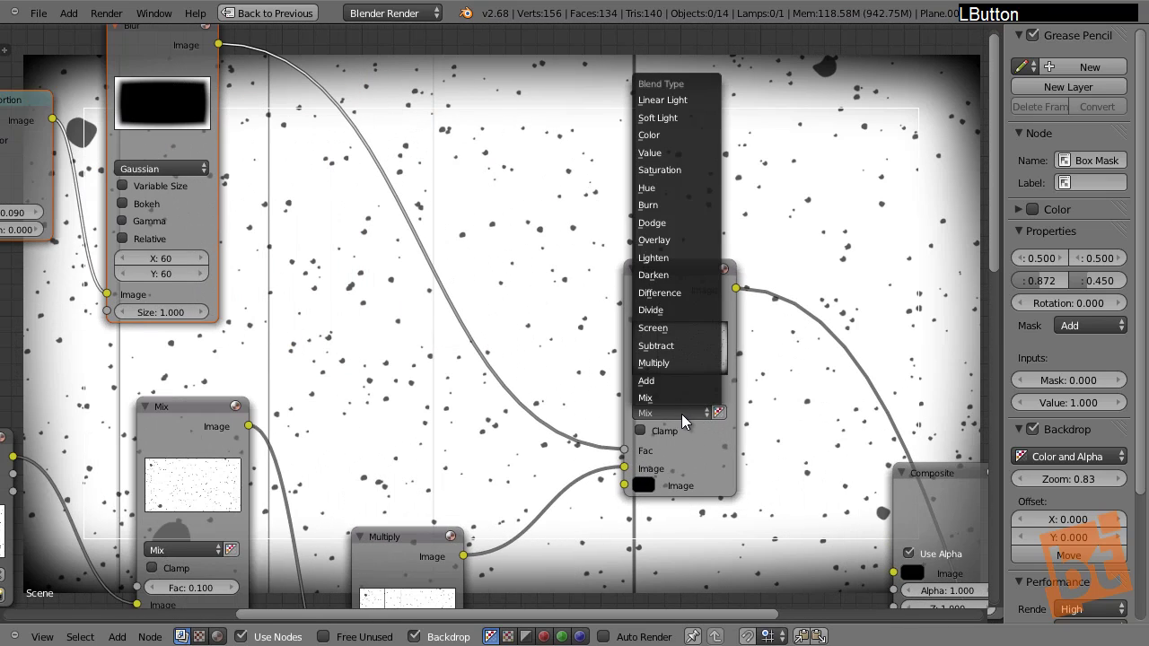
left_click(678, 361)
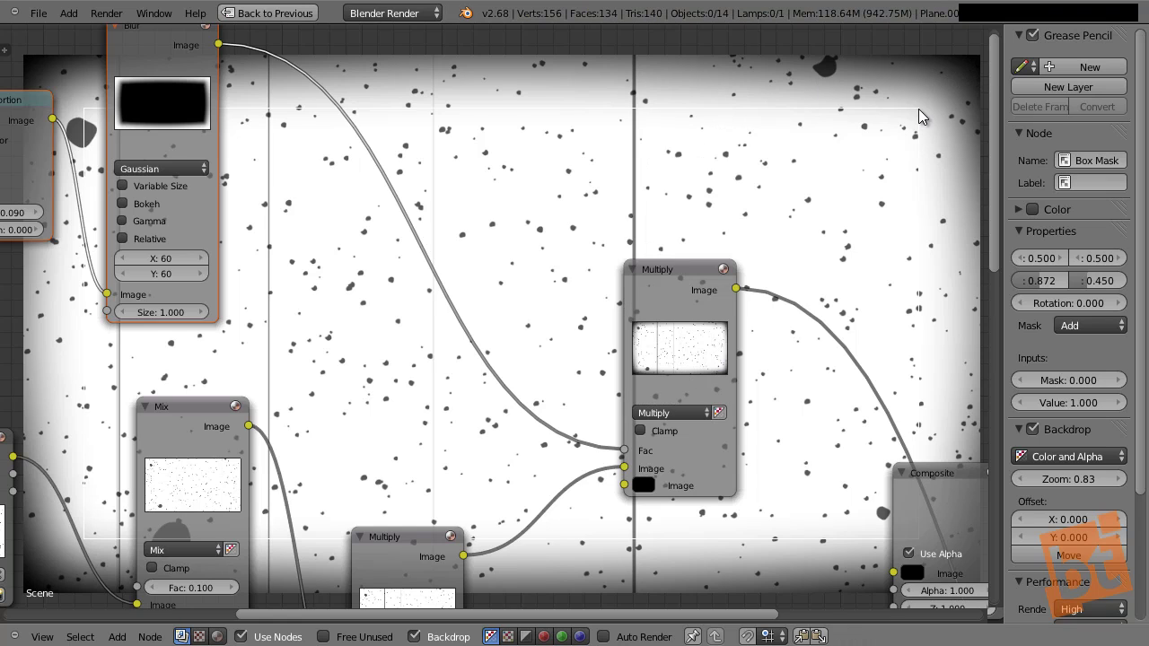
Step: Insert a Mix node on the link between the Blur node and the final Multiply node's factor
middle_click_drag(448, 198, 469, 216)
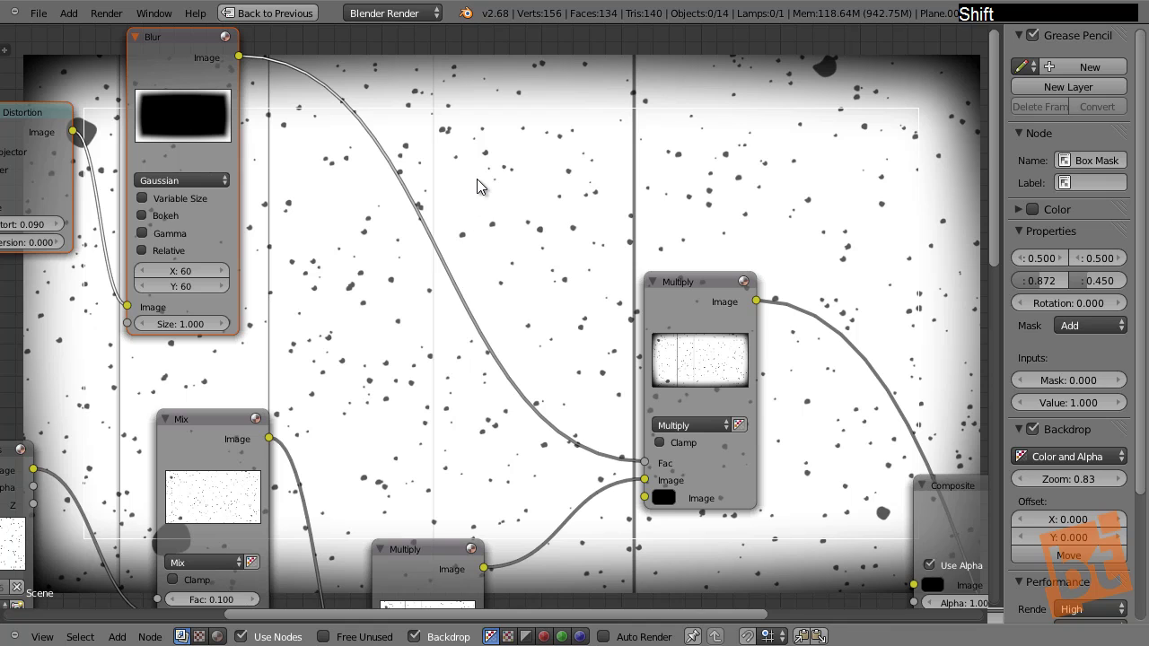
key("shift+a")
mouse_move(478, 182)
mouse_move(450, 142)
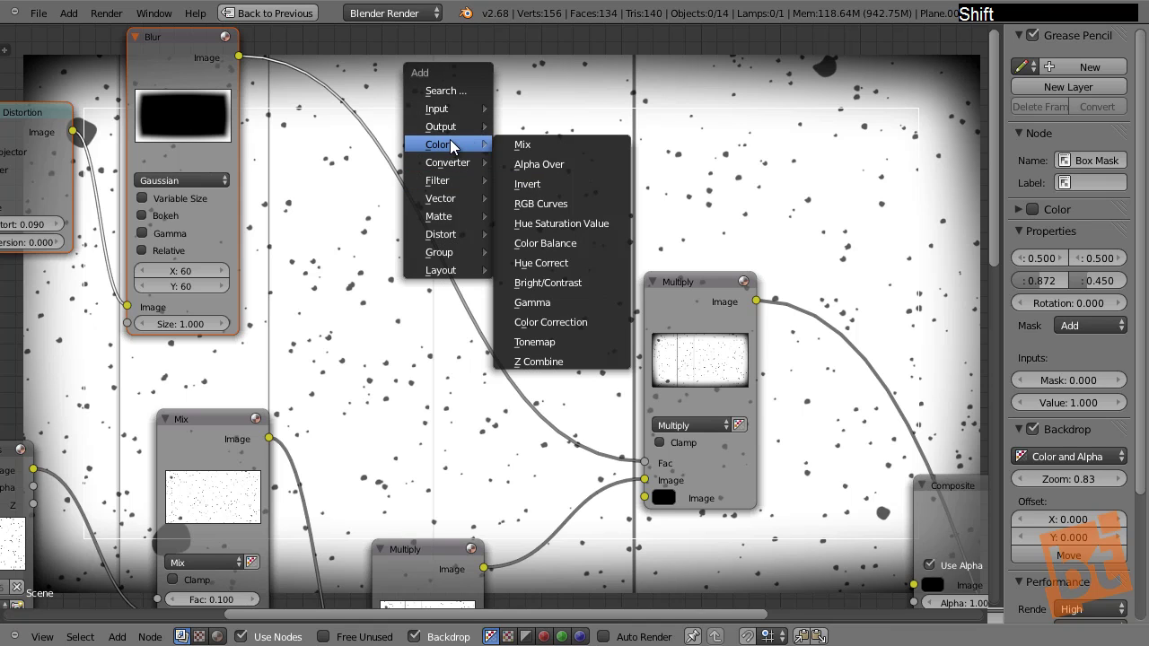
left_click(557, 143)
left_click(380, 79)
left_click_drag(379, 79, 366, 109)
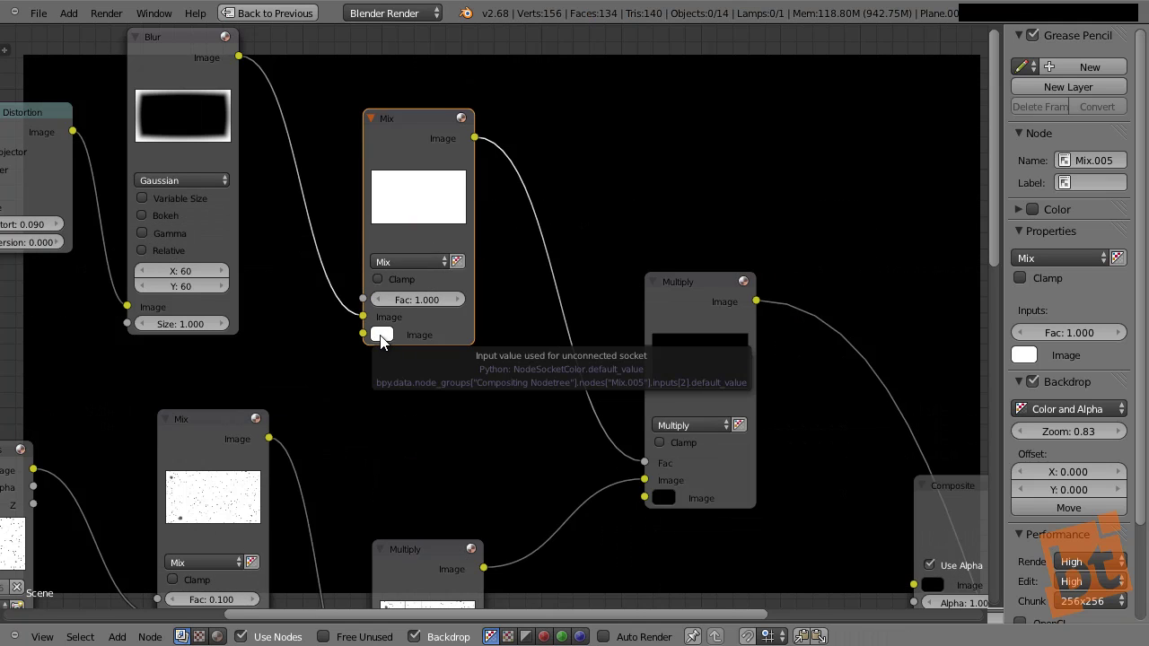
Step: Lower the new Mix node's factor to 0.000 and raise it gradually to 0.500 to compare the border's strength
left_click_drag(417, 297, 359, 303)
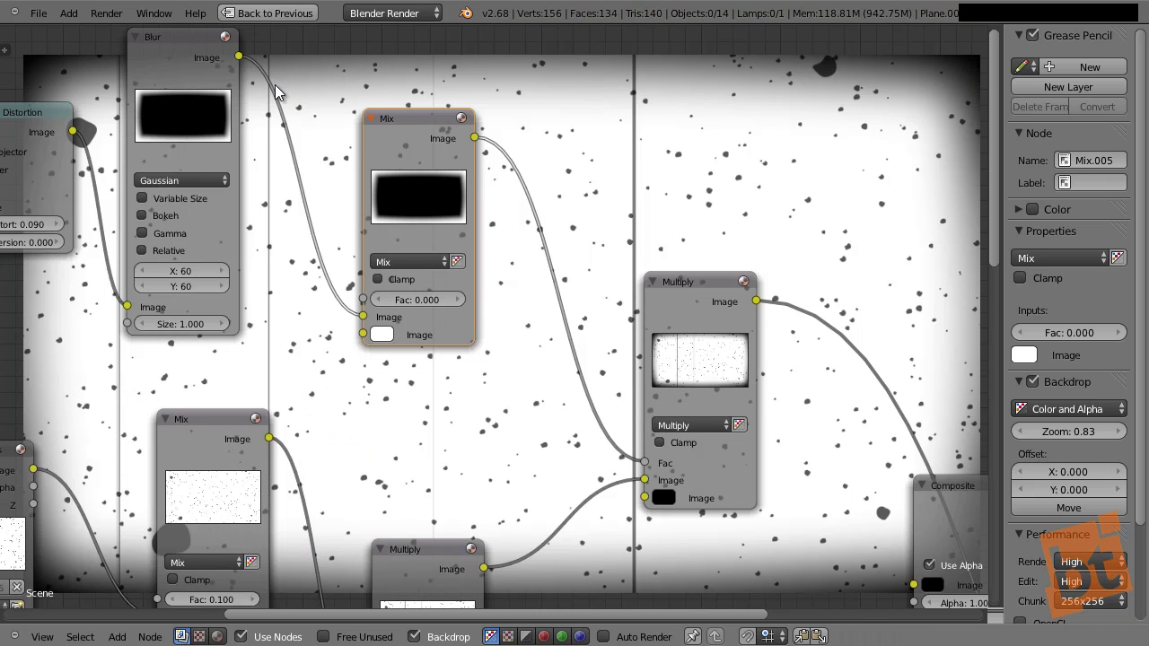
left_click(458, 299)
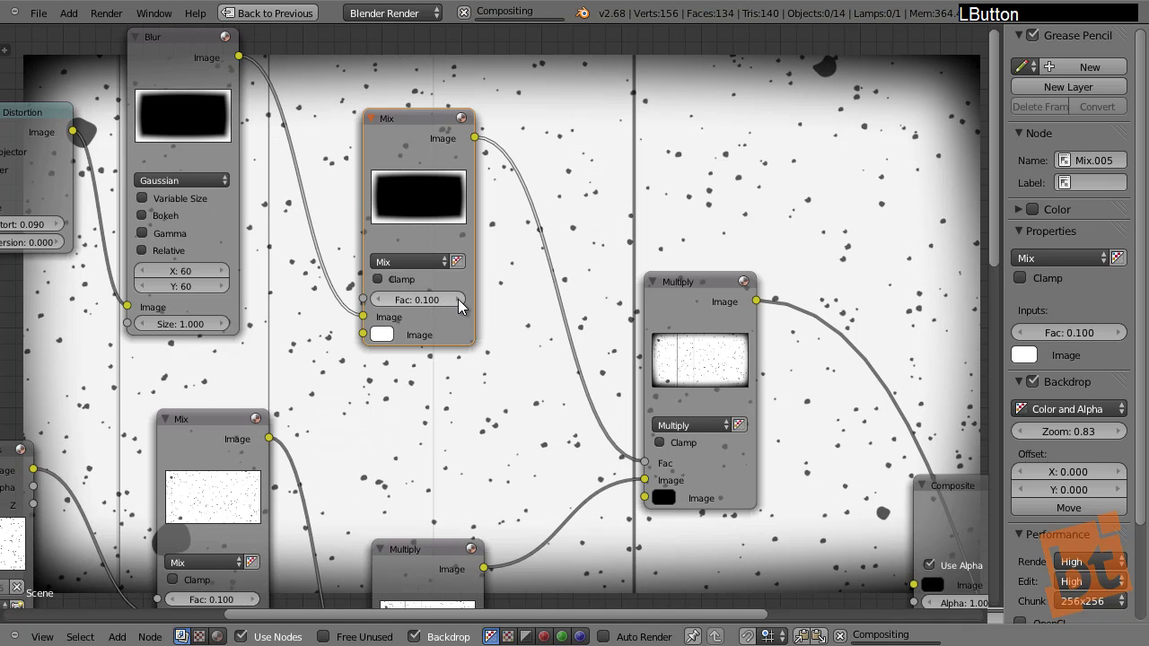
left_click(459, 300)
left_click(458, 302)
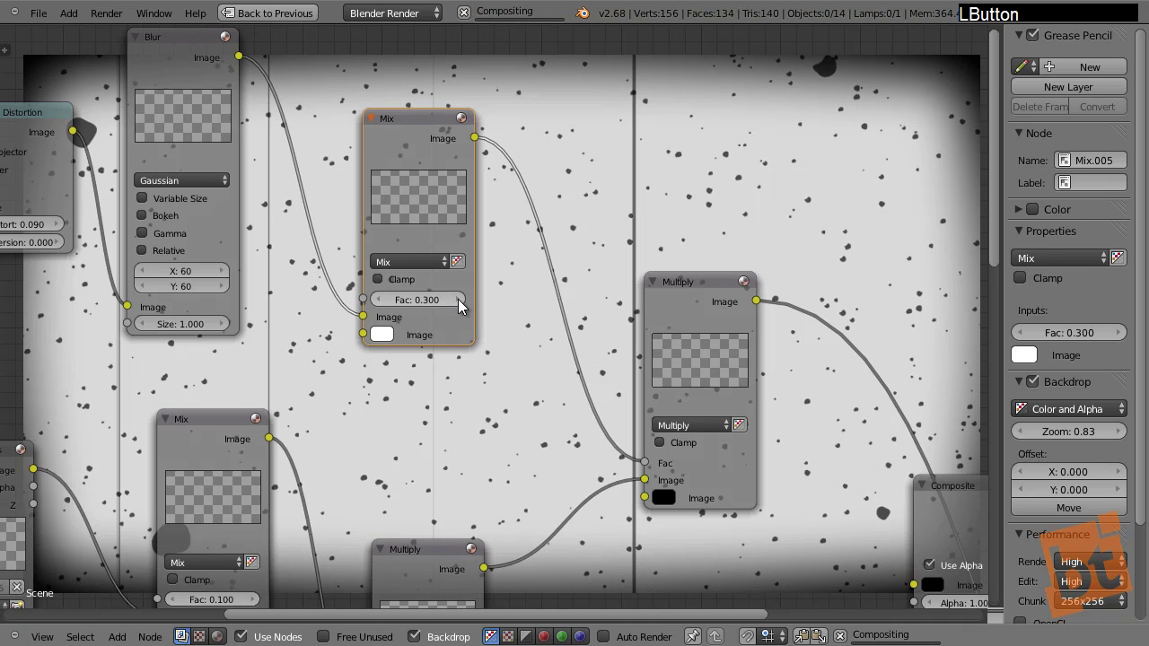
left_click(458, 300)
left_click(459, 300)
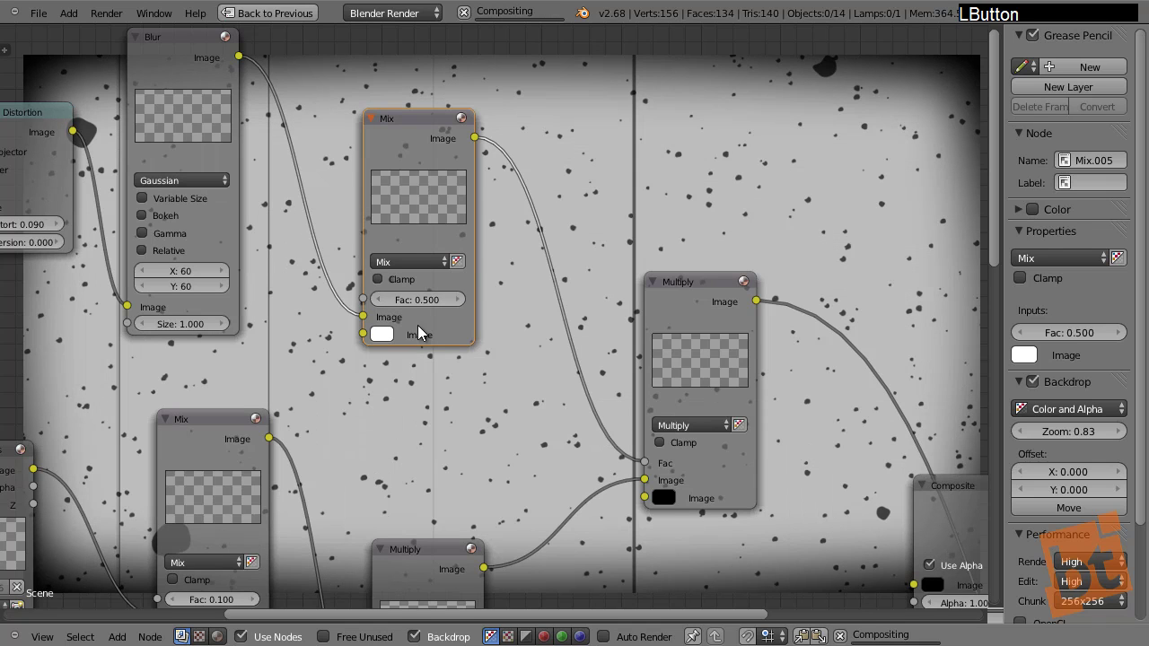
Step: Change the new Mix node's second image color to black and lower its factor to 0.300
left_click(380, 335)
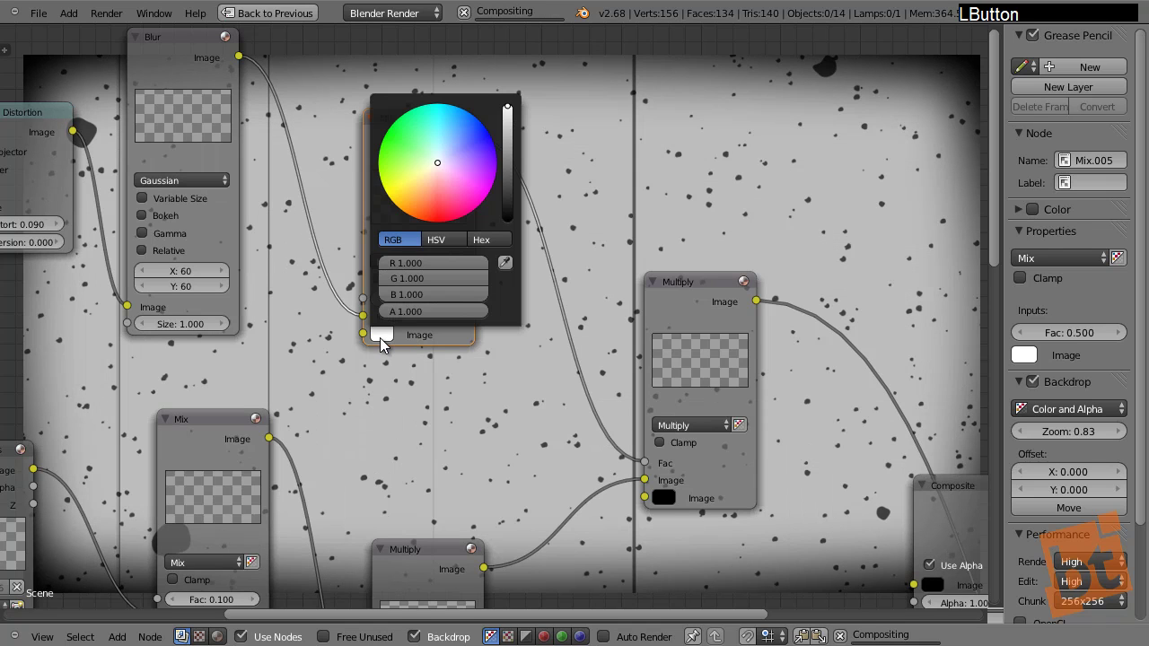
left_click_drag(512, 123, 506, 228)
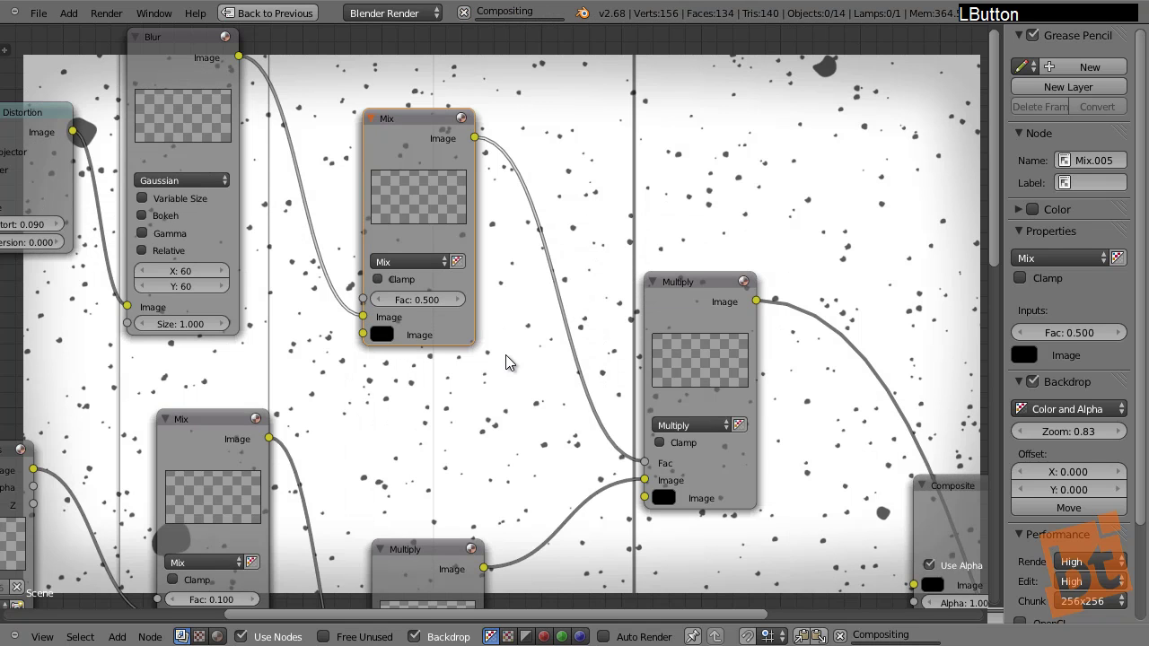
left_click(373, 300)
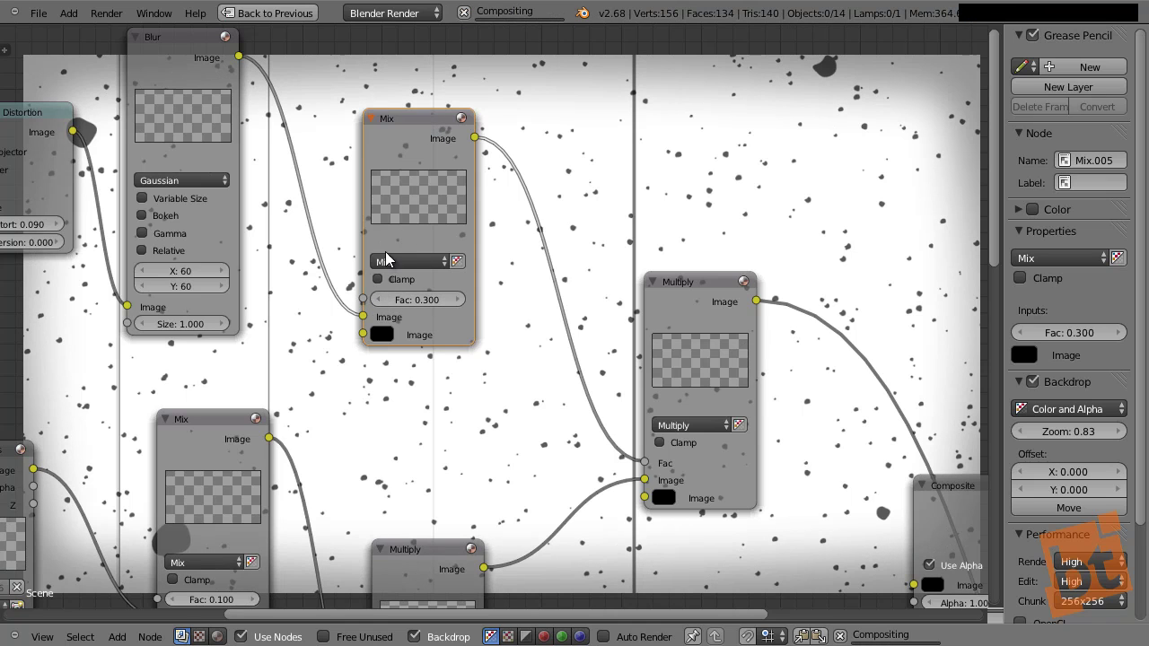
Step: Preview the new Mix node's output in the backdrop and raise its factor stepwise to 1.000
left_click(412, 127)
left_click(411, 118, "ctrl+shift")
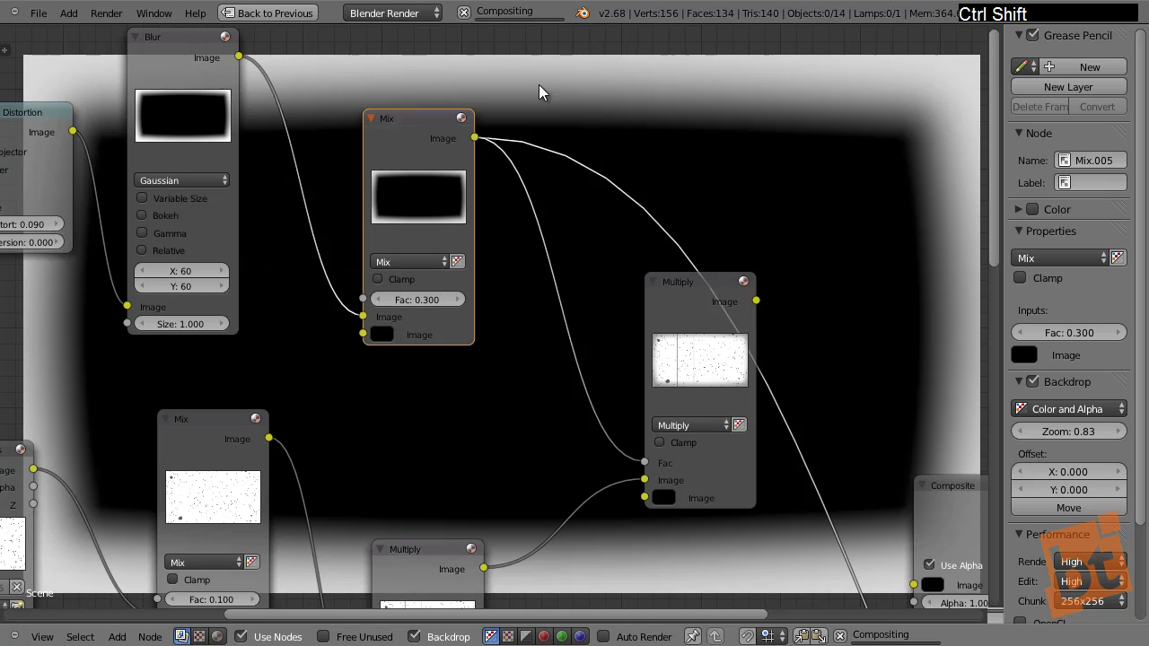
left_click(461, 301)
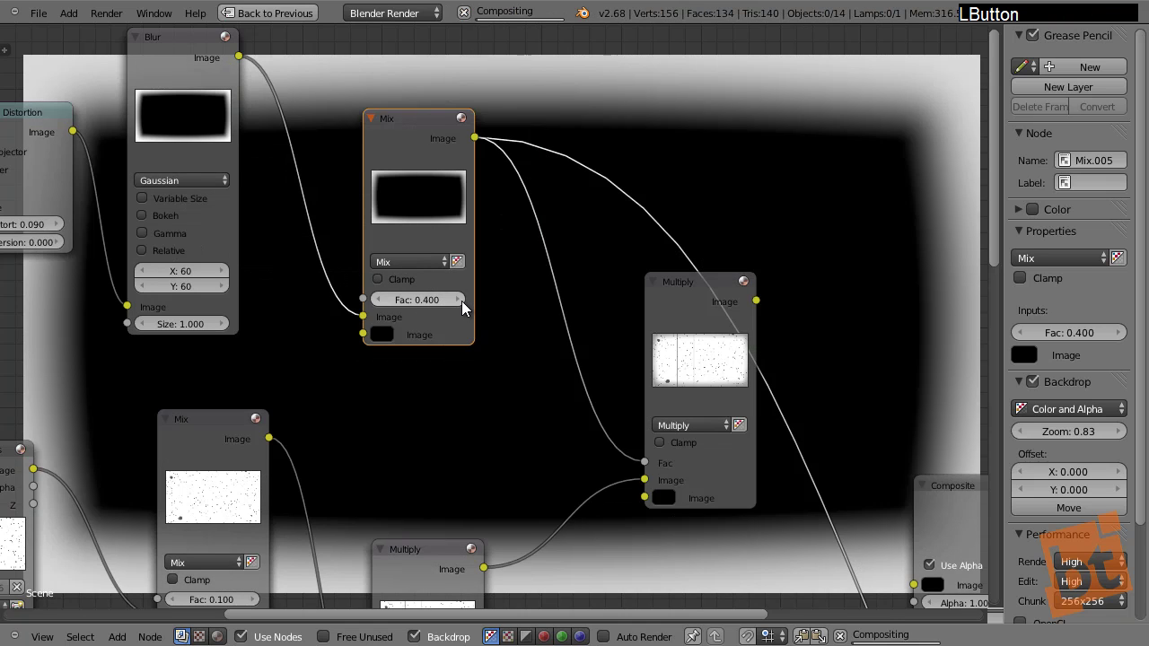
left_click(461, 301)
left_click(462, 301)
left_click(461, 301)
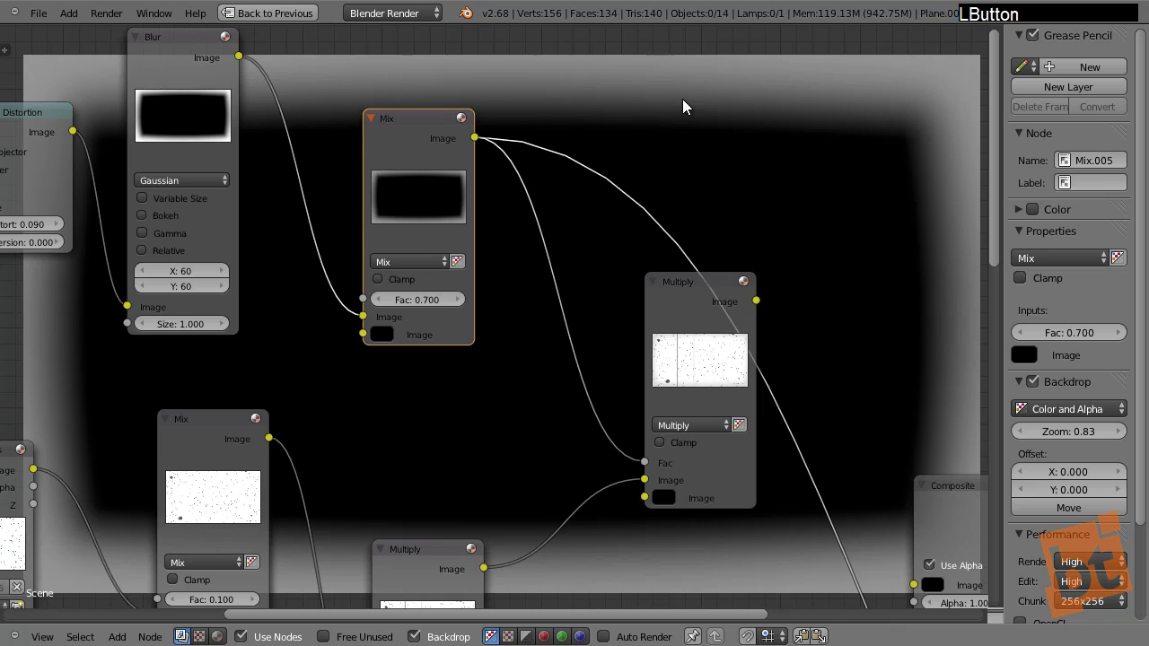
left_click(460, 300)
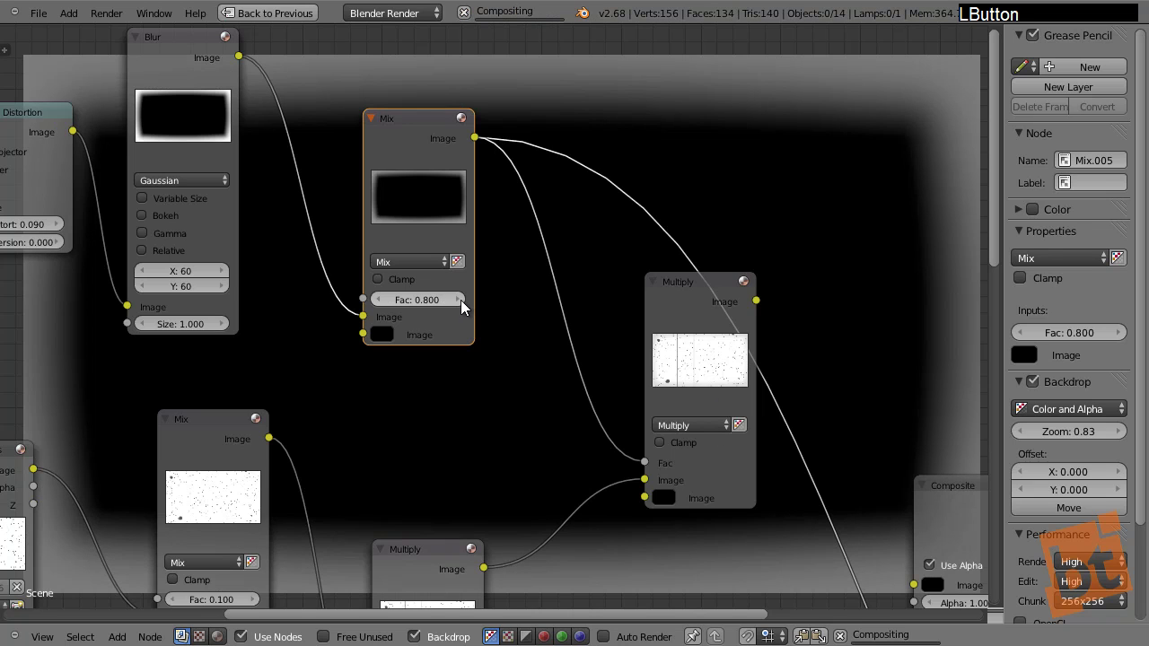
left_click(461, 300)
left_click(460, 300)
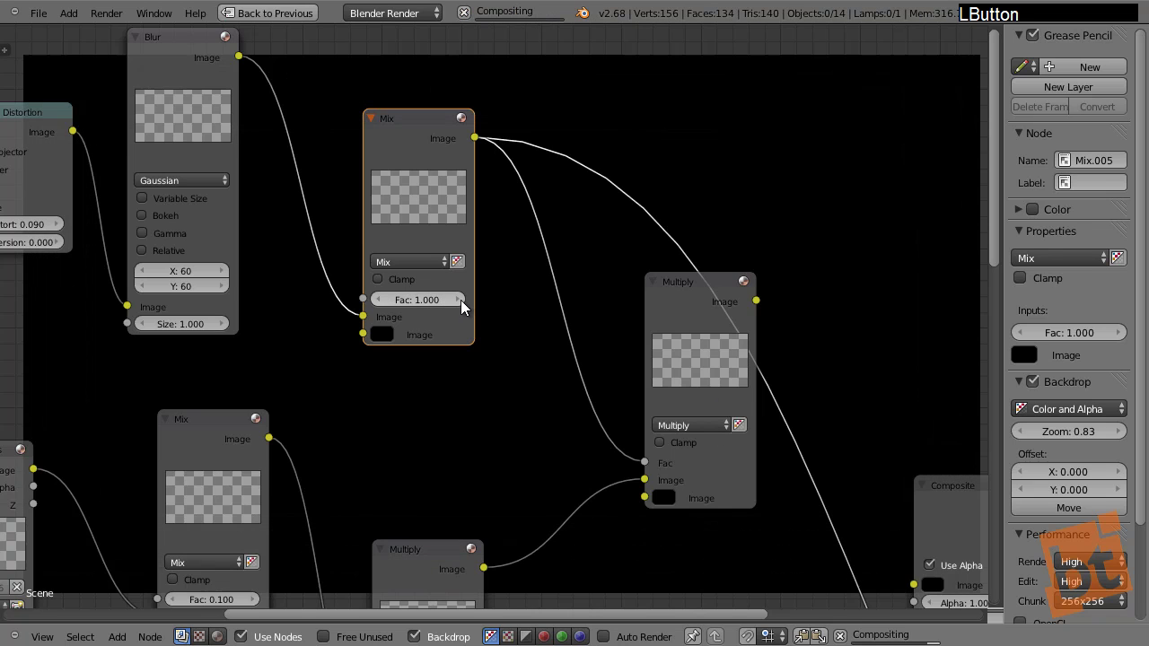
Step: Preview the final Multiply node's output in the backdrop and lower the border Mix node's factor stepwise to 0.000
left_click(693, 281, "ctrl+shift")
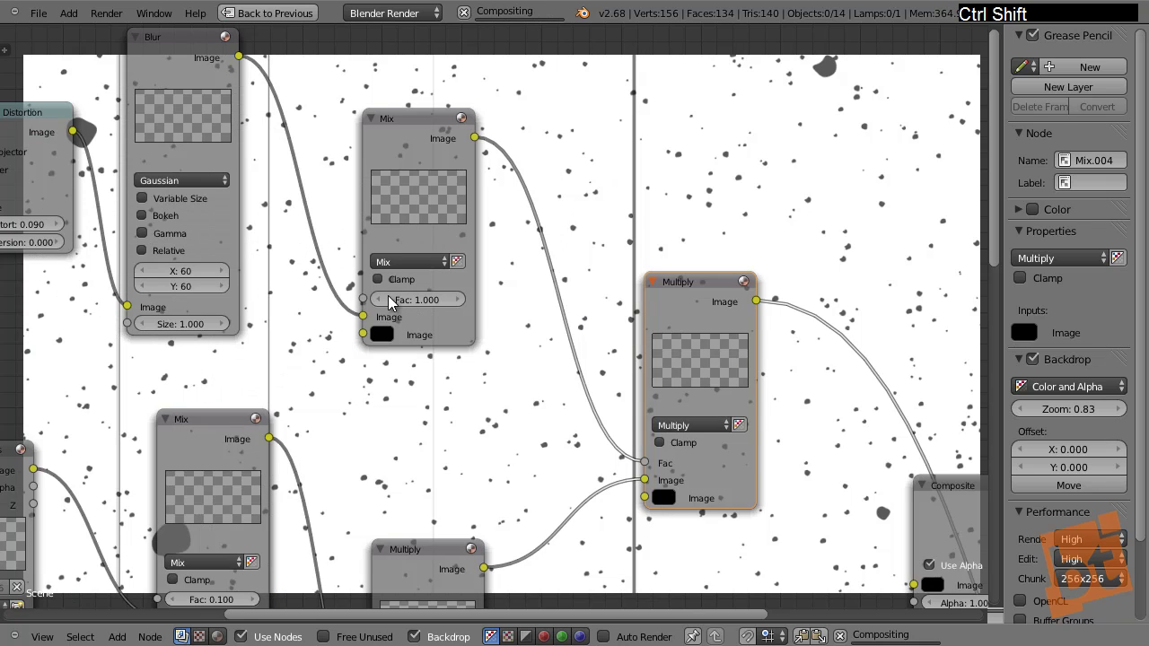
left_click_drag(388, 296, 373, 298)
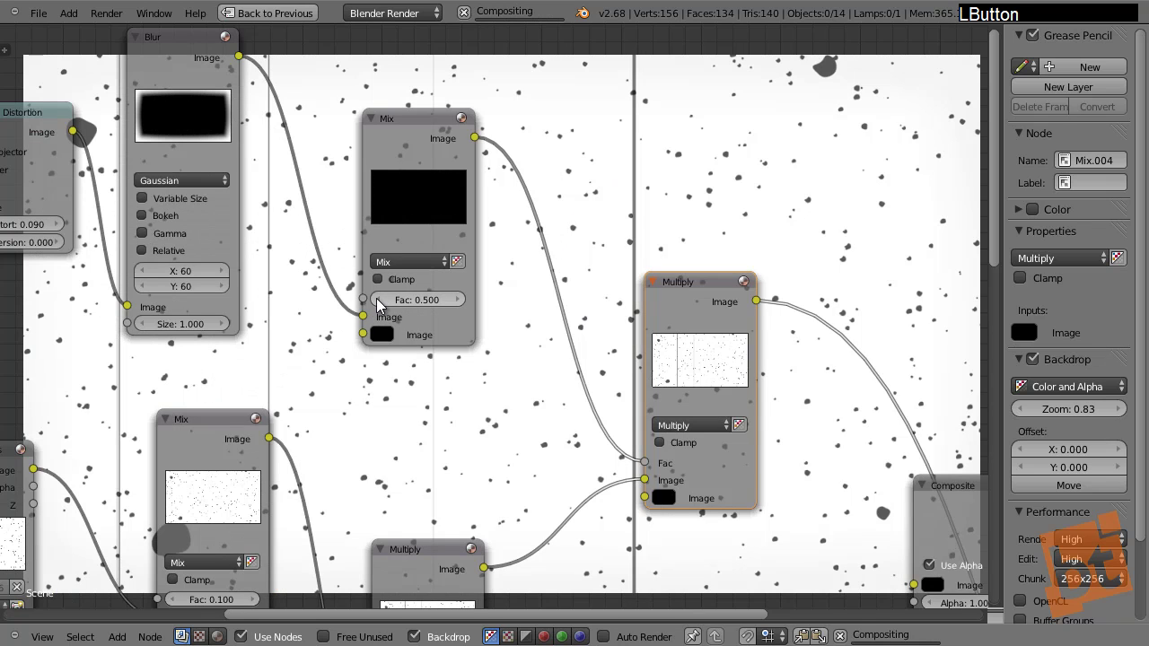
left_click(376, 299)
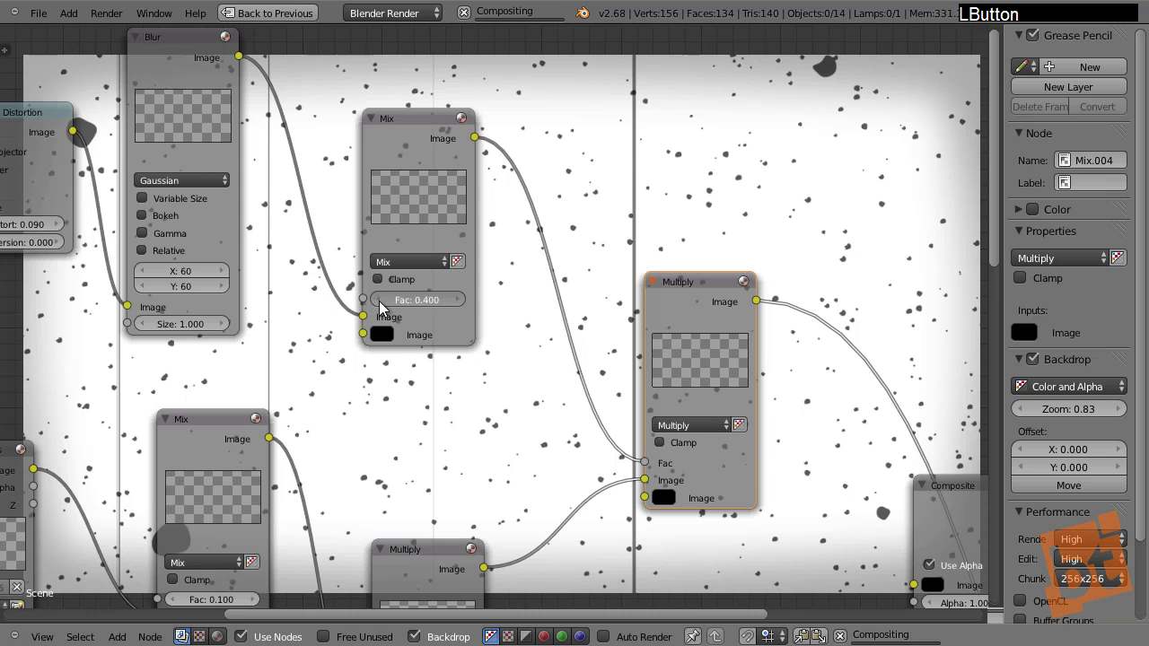
left_click_drag(378, 301, 385, 341)
left_click(376, 299)
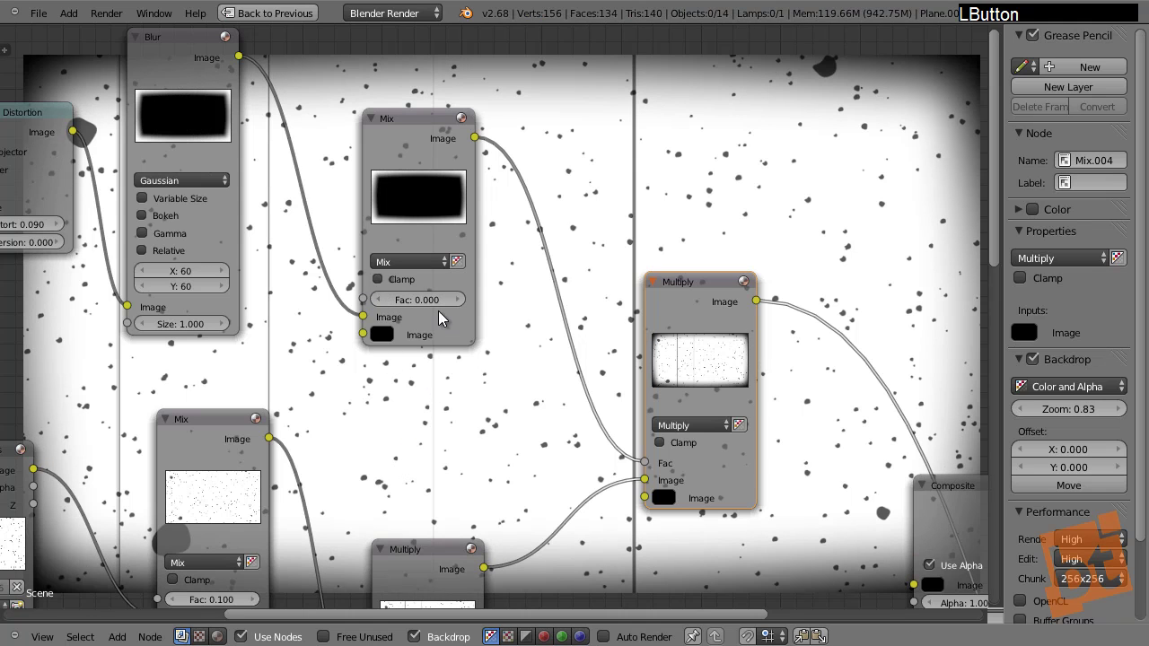
left_click(456, 300)
middle_click_drag(509, 374, 487, 344)
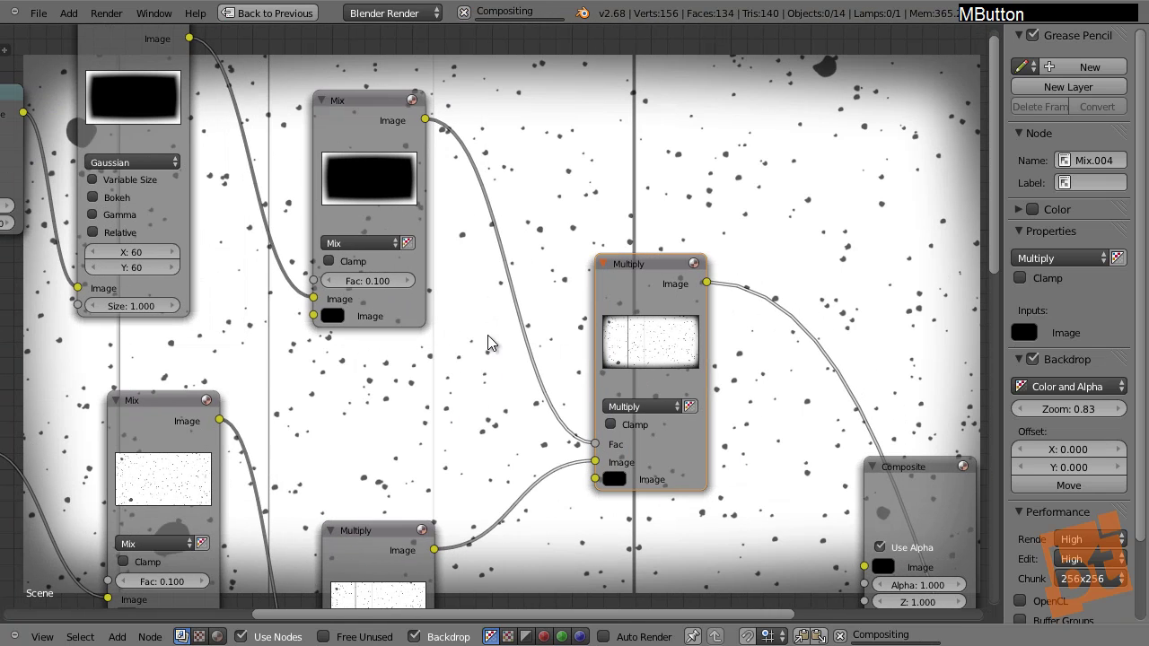
left_click_drag(354, 102, 358, 101)
left_click(331, 285)
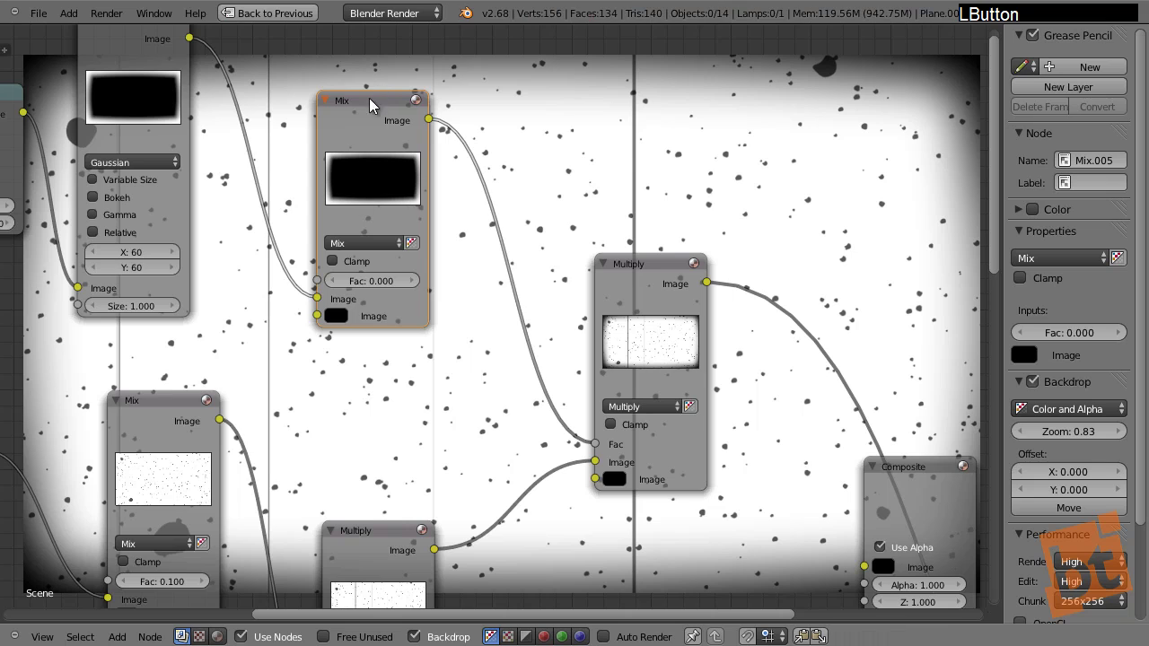
Step: Nudge the border Mix node slightly and move the Viewer and Composite nodes to the far right of the node tree
left_click_drag(372, 112, 379, 97)
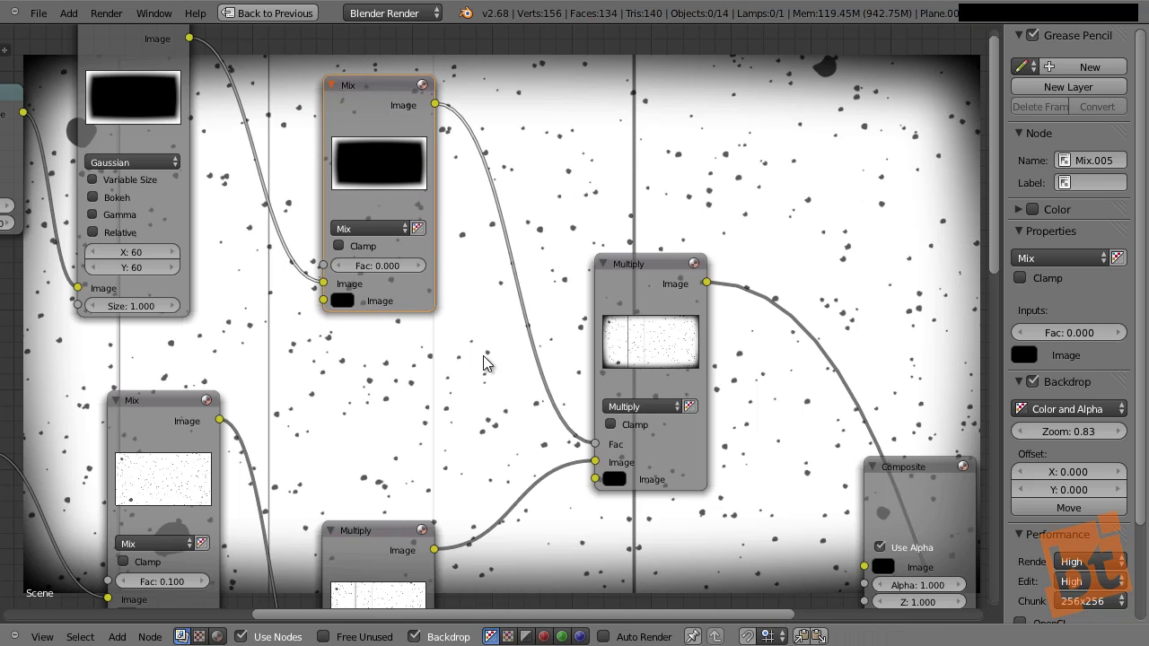
left_click_drag(382, 95, 383, 97)
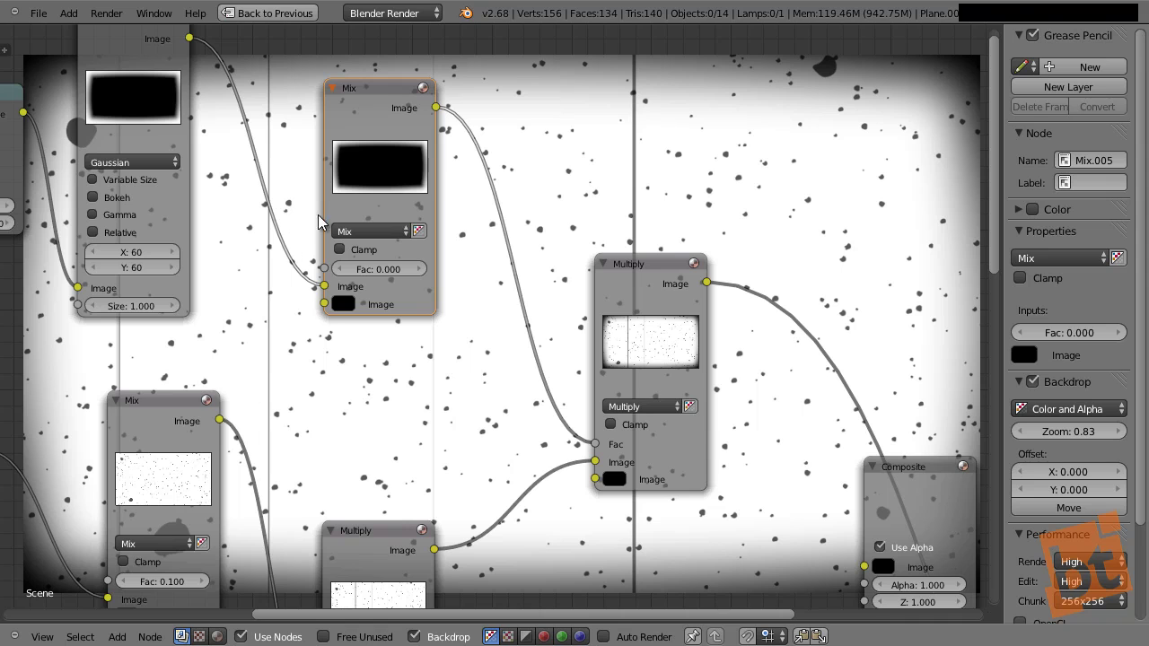
left_click_drag(382, 88, 387, 89)
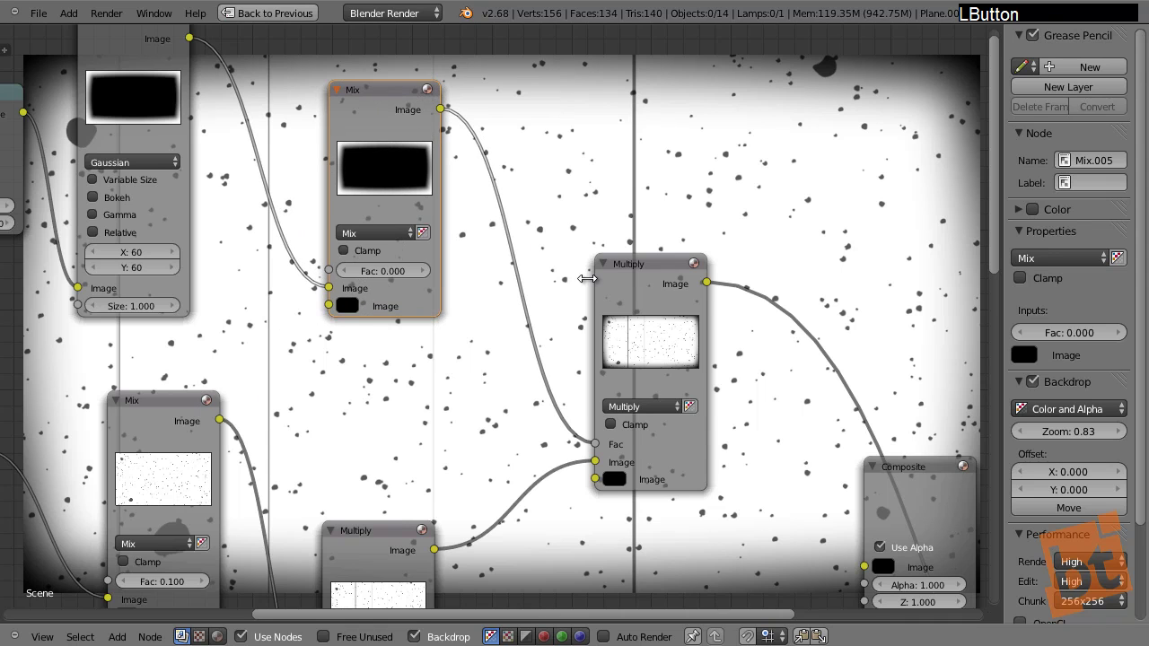
middle_click_drag(575, 242, 579, 398, "ctrl")
left_click_drag(705, 489, 843, 336)
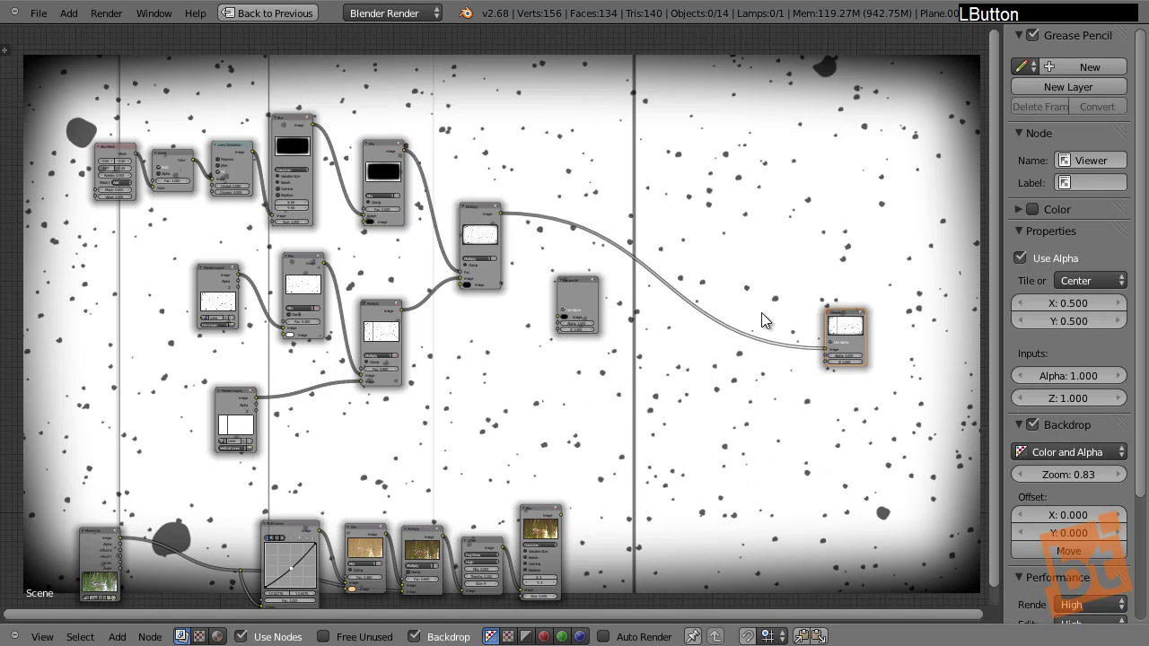
left_click_drag(567, 290, 859, 419)
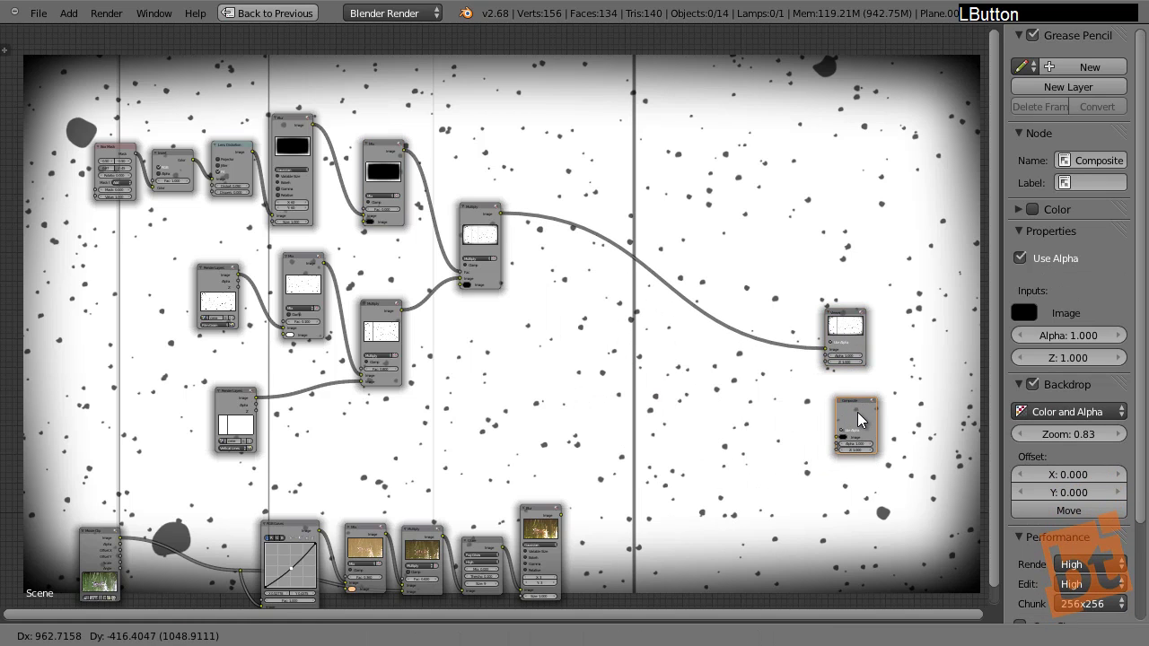
left_click_drag(846, 327, 893, 314)
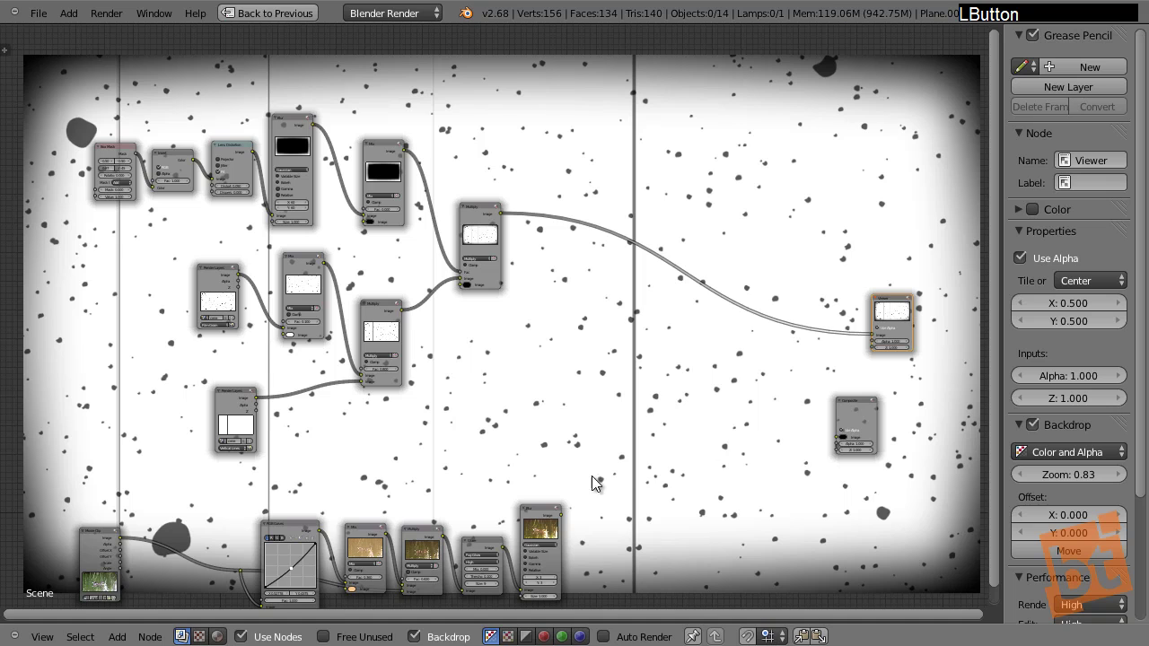
Step: Preview the output of the Blur node at the end of the footage chain in the backdrop
middle_click_drag(592, 475, 511, 424)
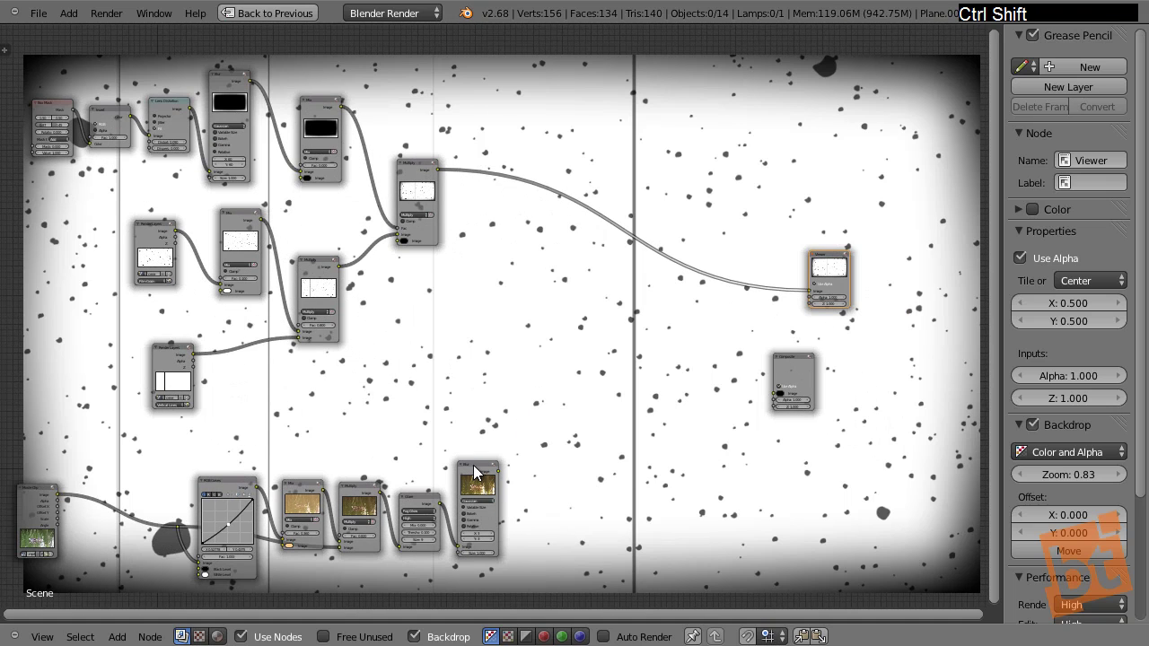
left_click(475, 471, "ctrl+shift")
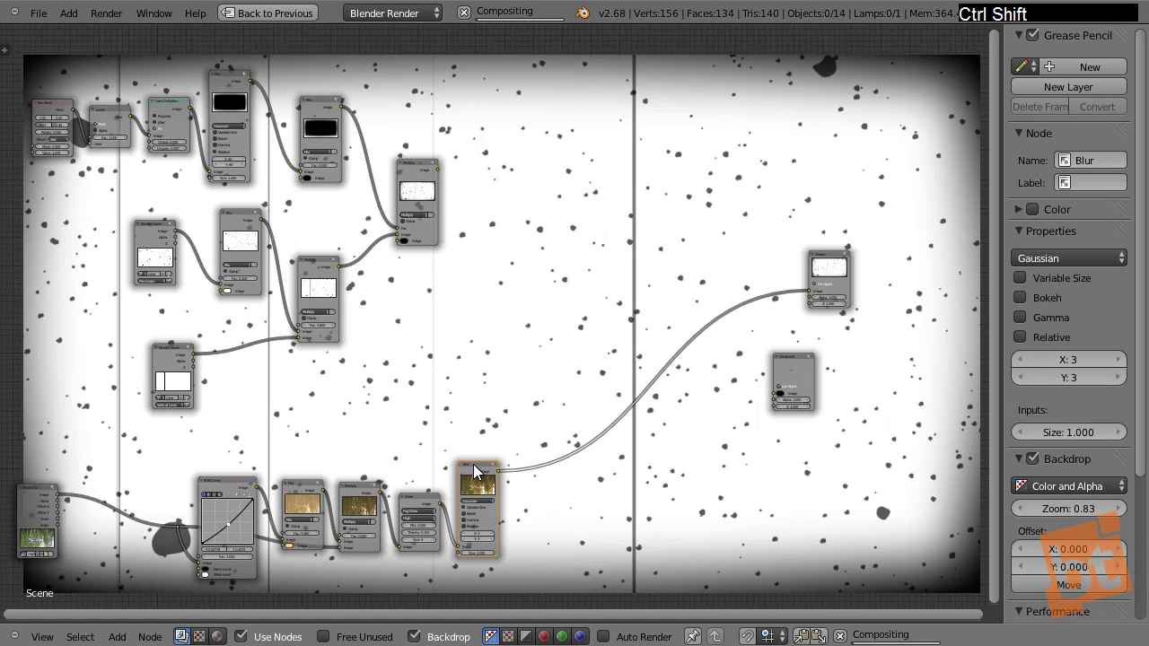
scroll(525, 357, "up", 3)
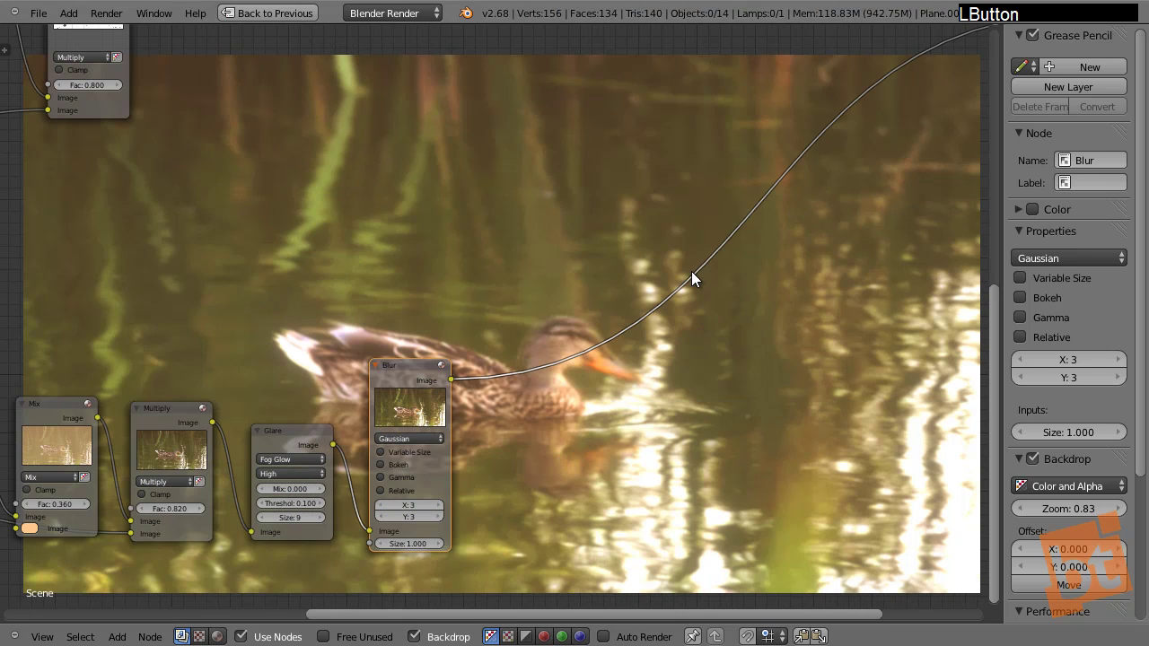
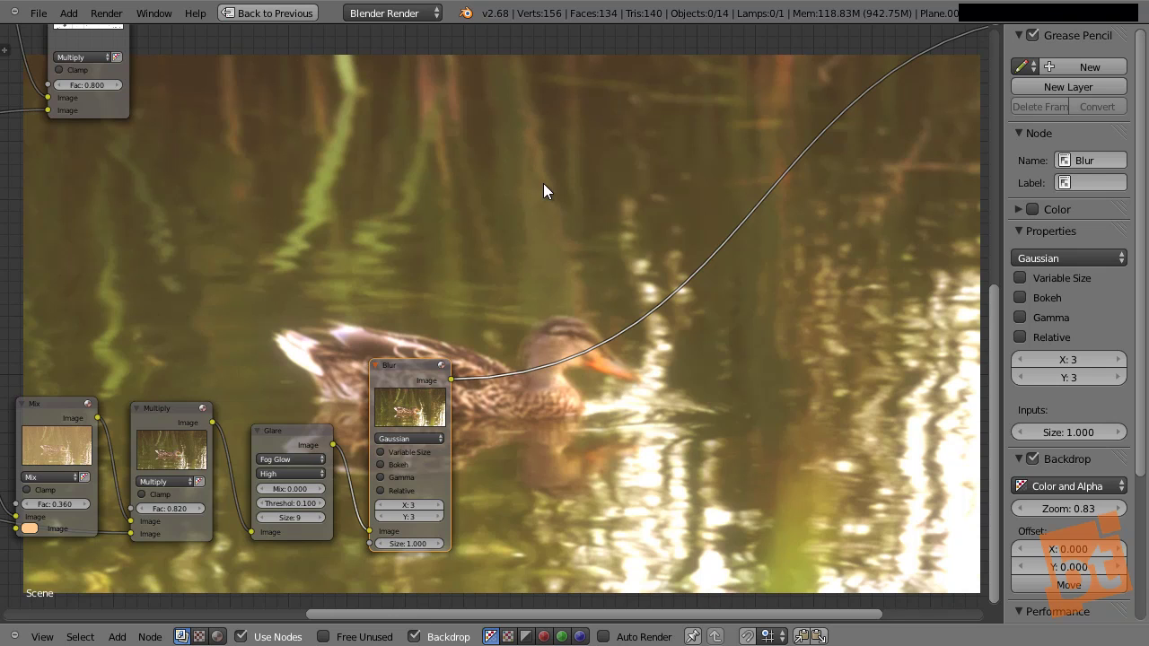
Step: Insert a Mix node on the link between the footage chain's Blur node and the Viewer
key("shift+a")
mouse_move(582, 223)
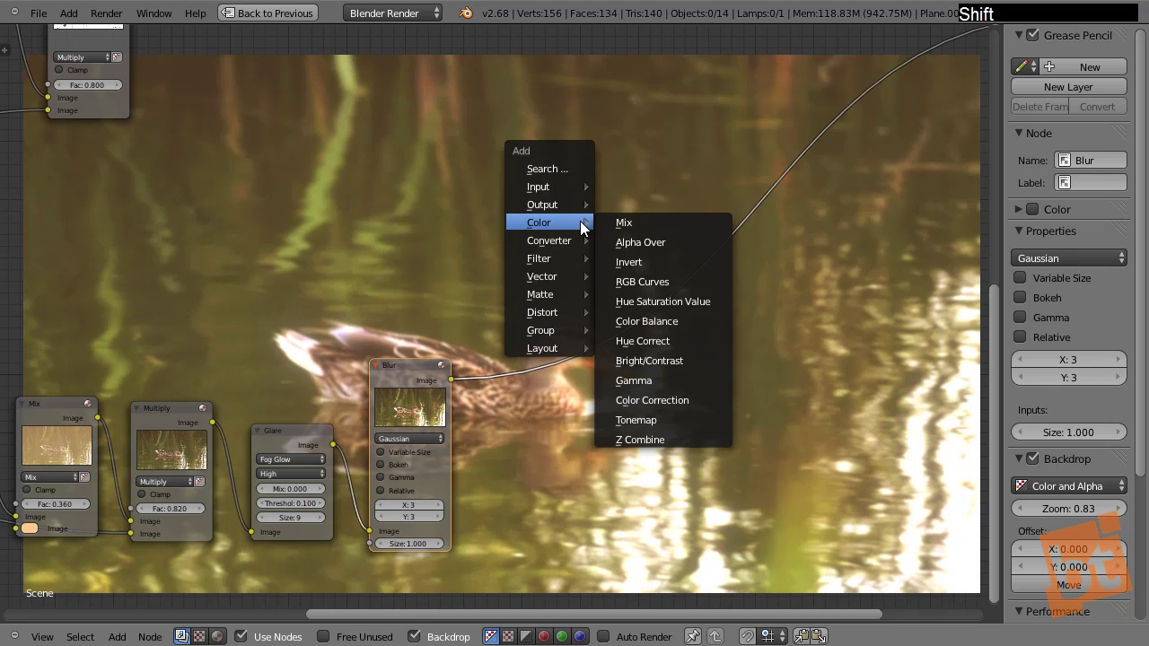
left_click(645, 223)
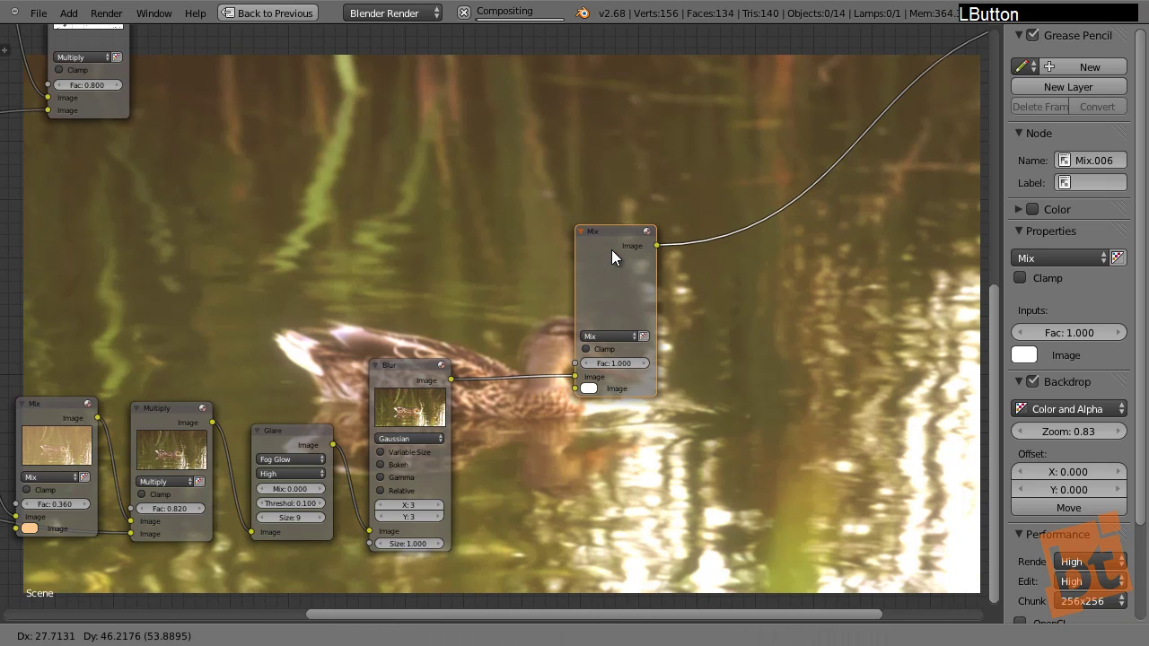
left_click(614, 252)
Step: Add an Ellipse Mask node in the empty area above the footage node chain
middle_click_drag(599, 266, 544, 232, "ctrl")
key("shift+a")
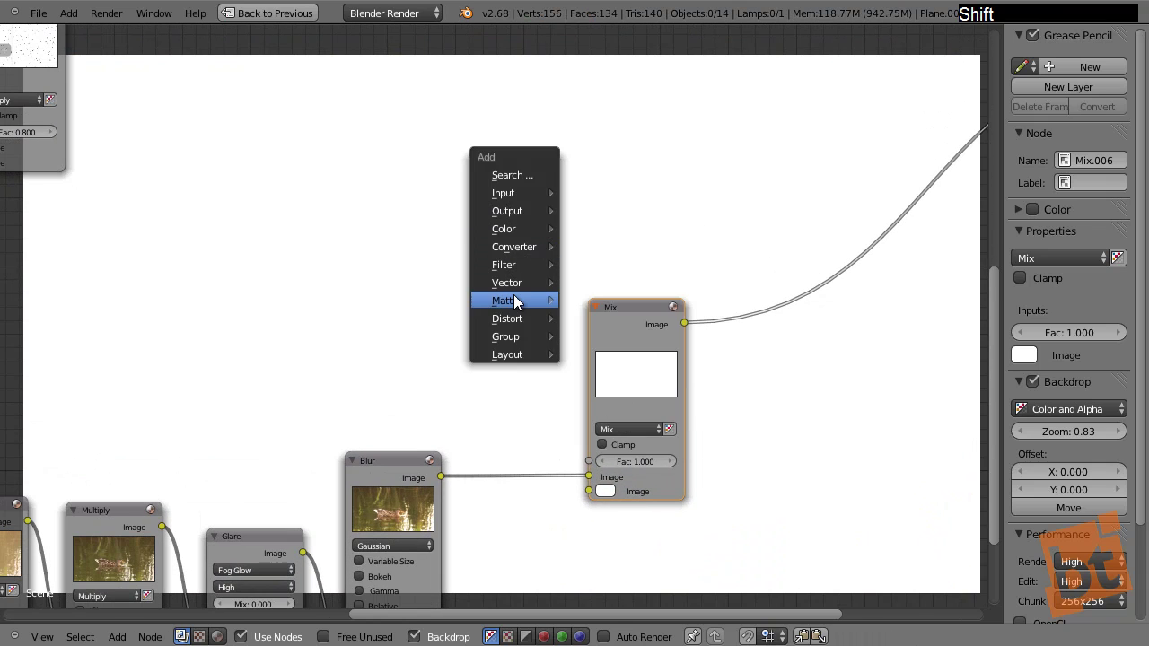
mouse_move(516, 302)
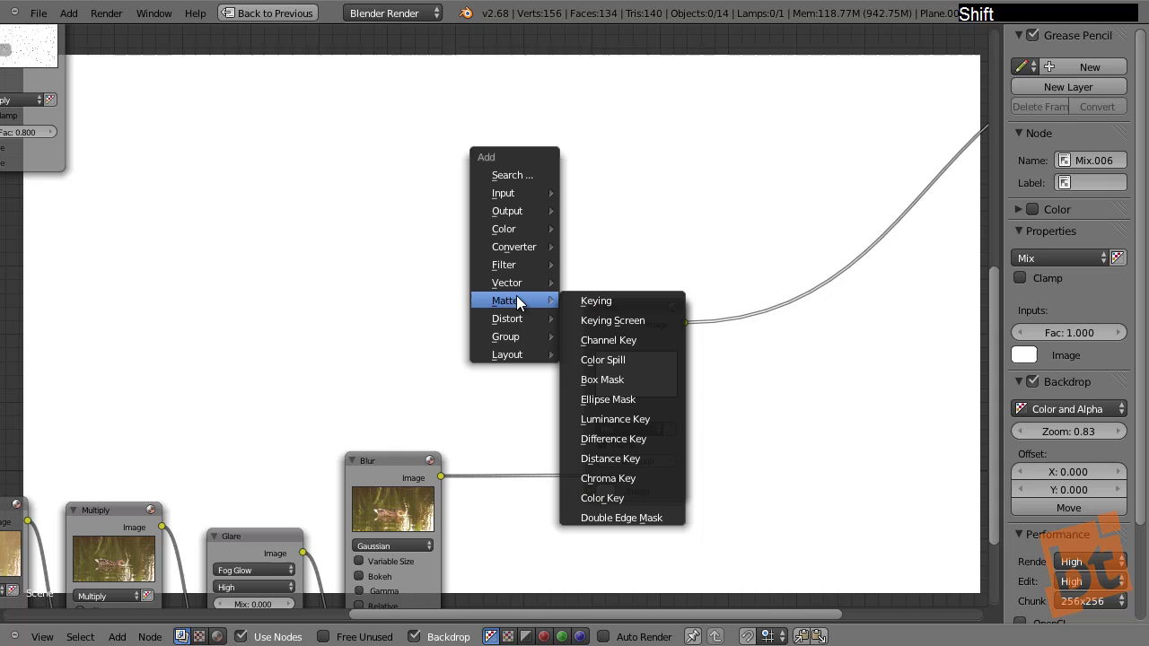
left_click(626, 400)
left_click(162, 184)
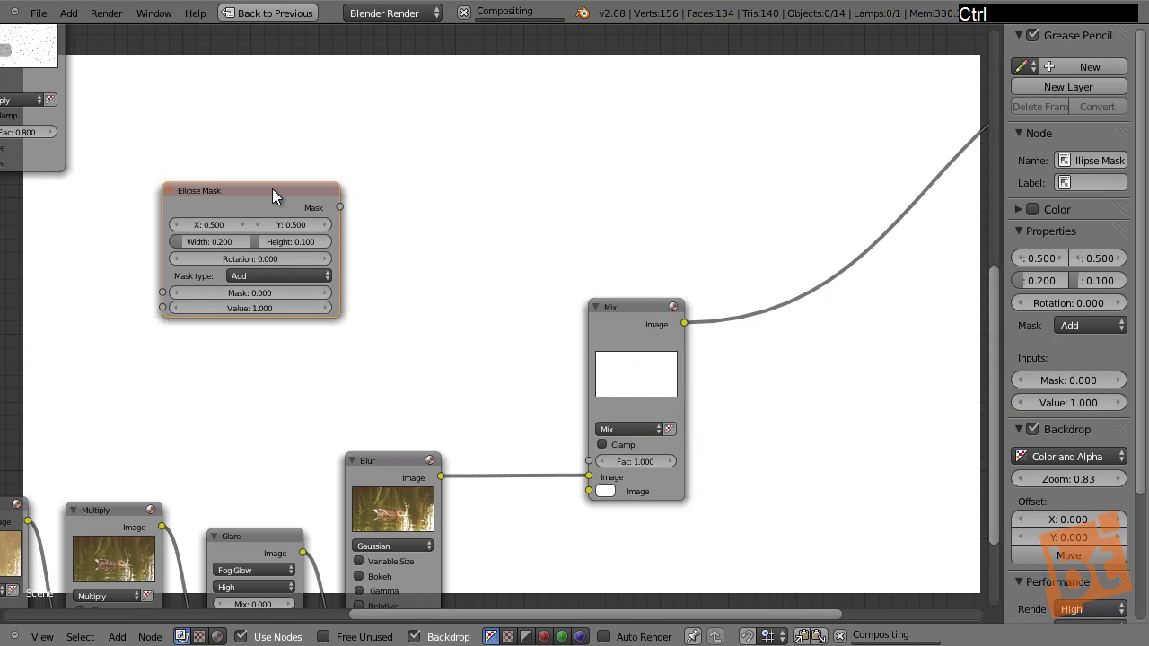
Step: Preview the Ellipse Mask and set its X to 0.100, Y to 0.710, width to 0.348 and height to 0.590
middle_click_drag(282, 191, 441, 280)
scroll(424, 279, "down", 2)
left_click(424, 279, "ctrl+shift")
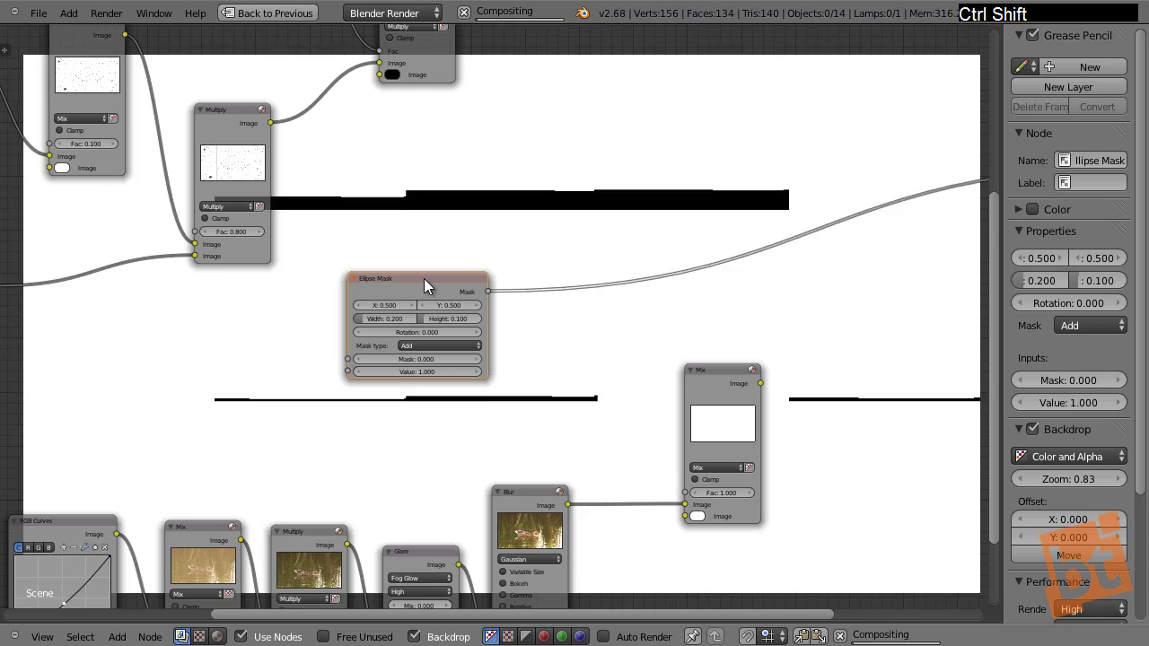
left_click_drag(386, 306, 707, 331)
left_click_drag(415, 276, 373, 276)
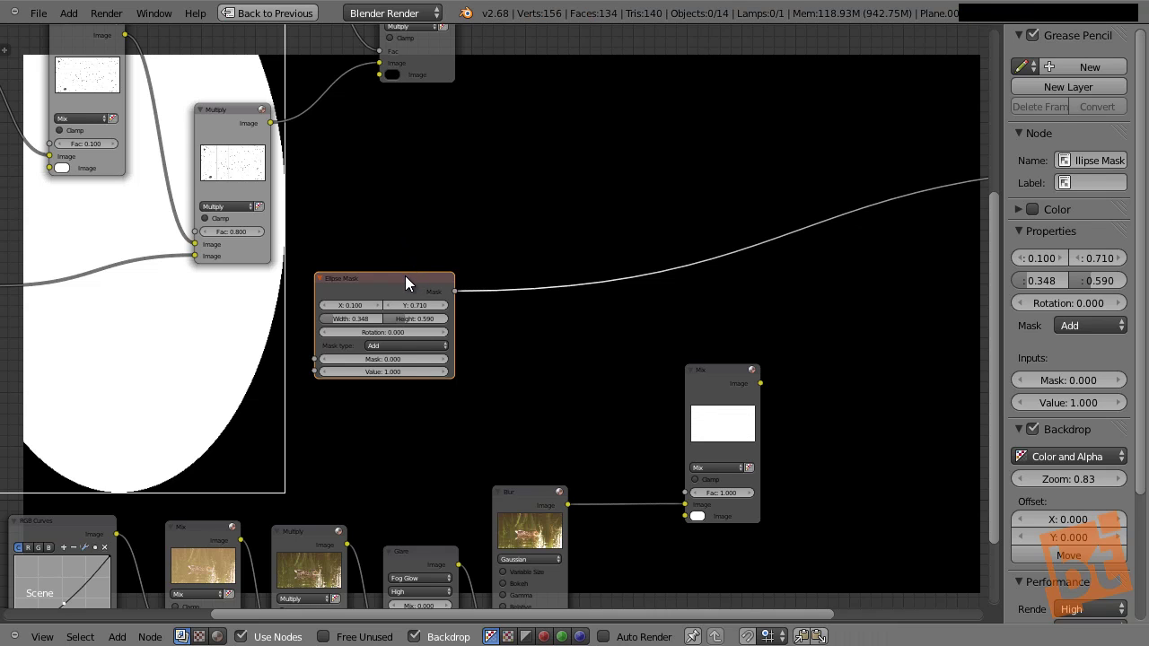
Step: Shift the Ellipse Mask node up slightly and duplicate it, placing the copy directly beneath
left_click_drag(405, 275, 410, 238)
key("shift+d")
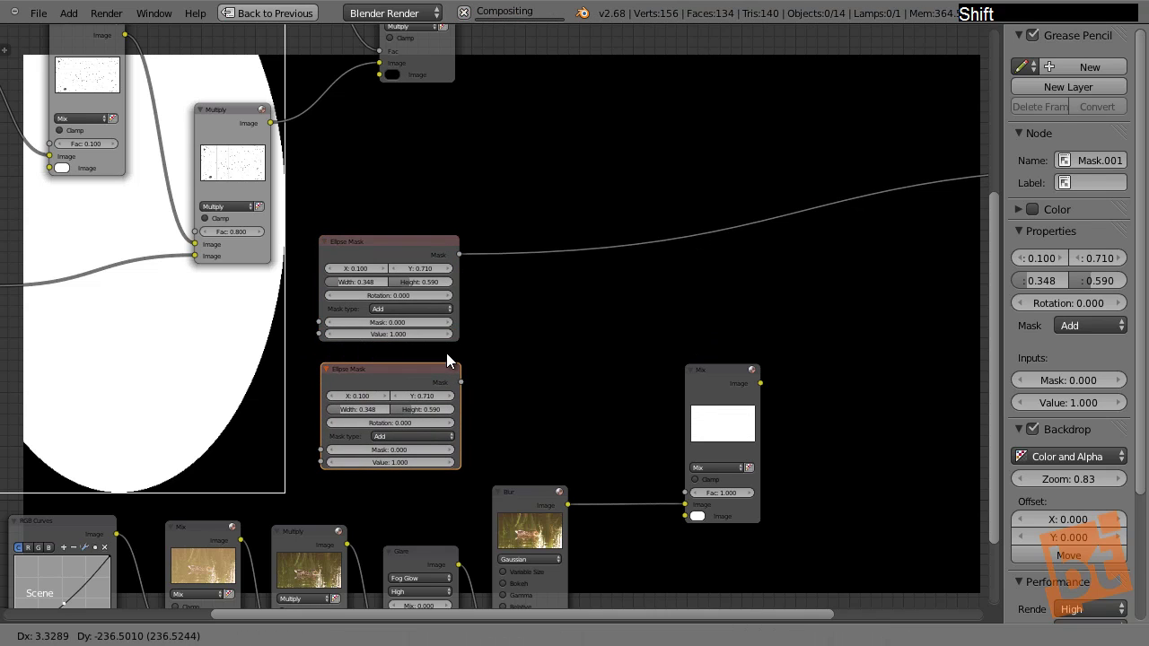
left_click(446, 353)
Step: Move both Ellipse Mask nodes below the footage node chain and shift the chain's last Mix node farther right
scroll(471, 344, "down", 2)
middle_click_drag(472, 345, 641, 226)
left_click(620, 199, "shift")
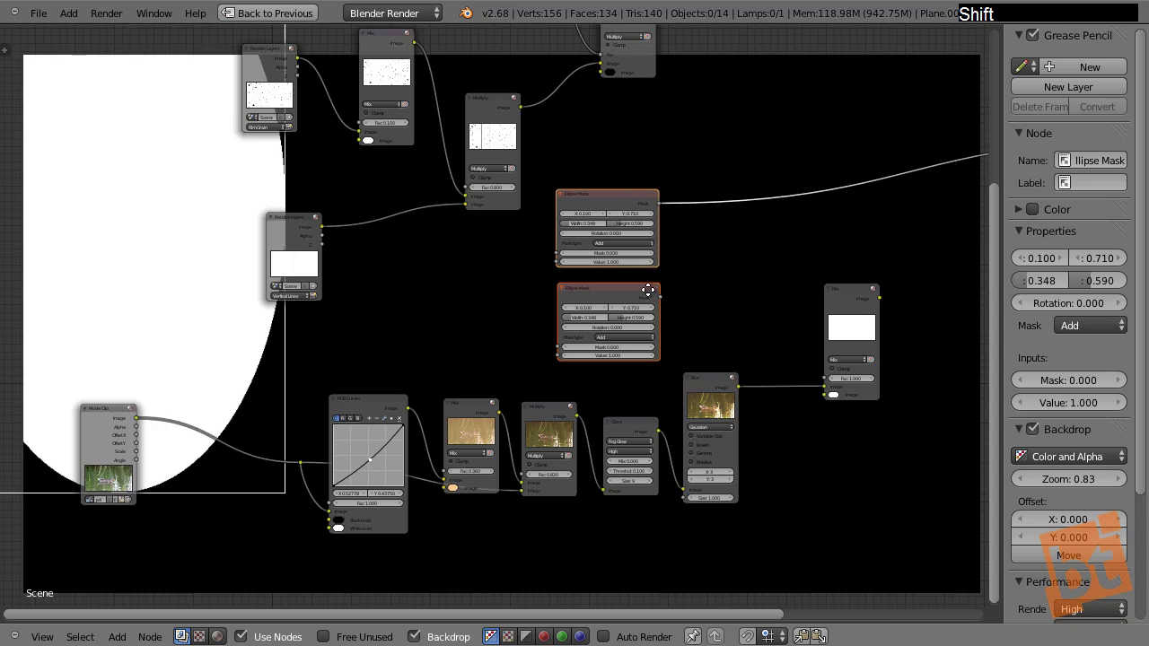
key("g")
left_click(377, 549)
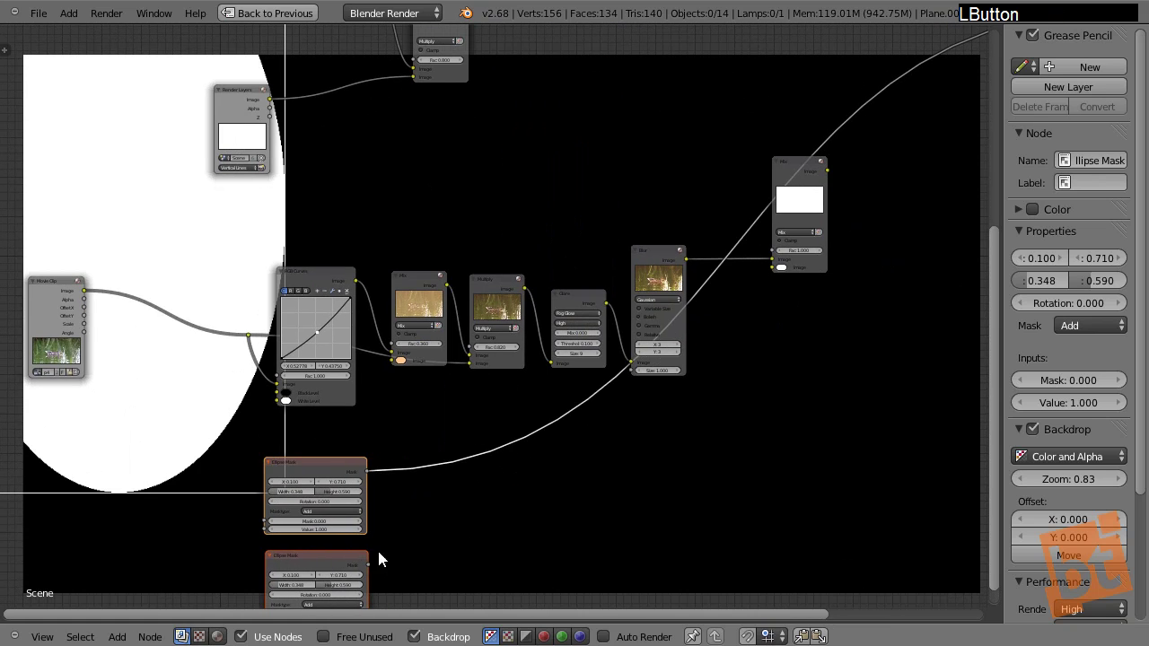
middle_click_drag(377, 550, 665, 182)
key("g")
left_click(466, 354)
right_click_drag(675, 223, 749, 235)
Step: Preview the duplicated Ellipse Mask in the backdrop and set its X to 0.940 and Y to 1.090
middle_click_drag(362, 280, 329, 393)
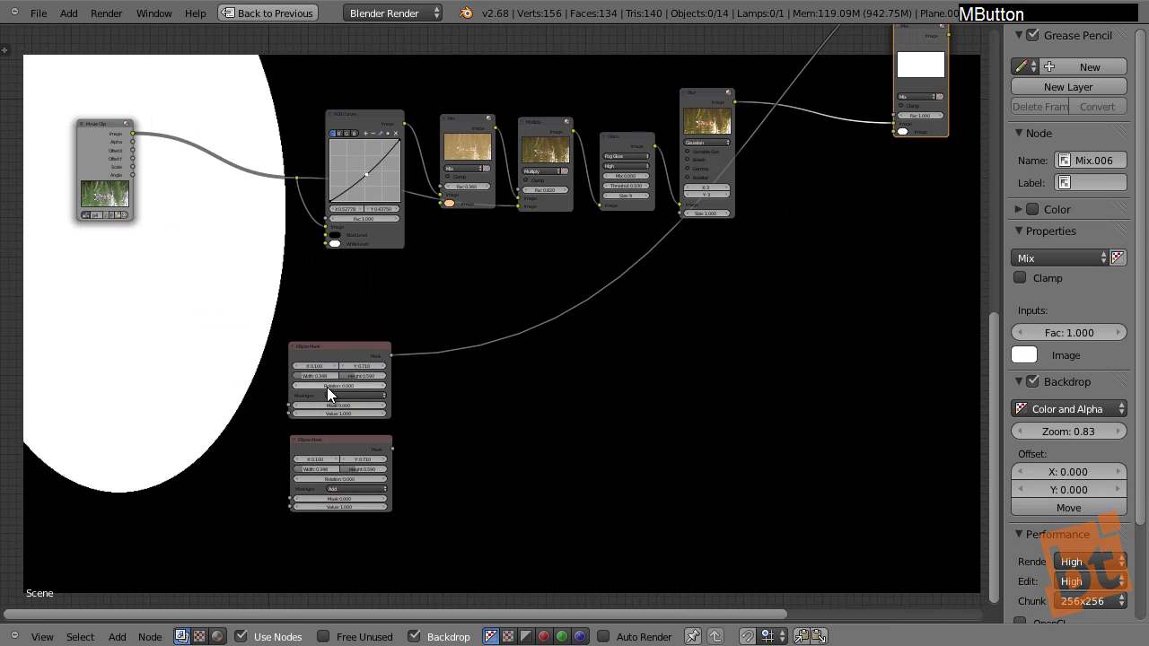
left_click(334, 440)
left_click(344, 441, "ctrl+shift")
scroll(347, 441, "up", 1)
scroll(348, 442, "up", 1)
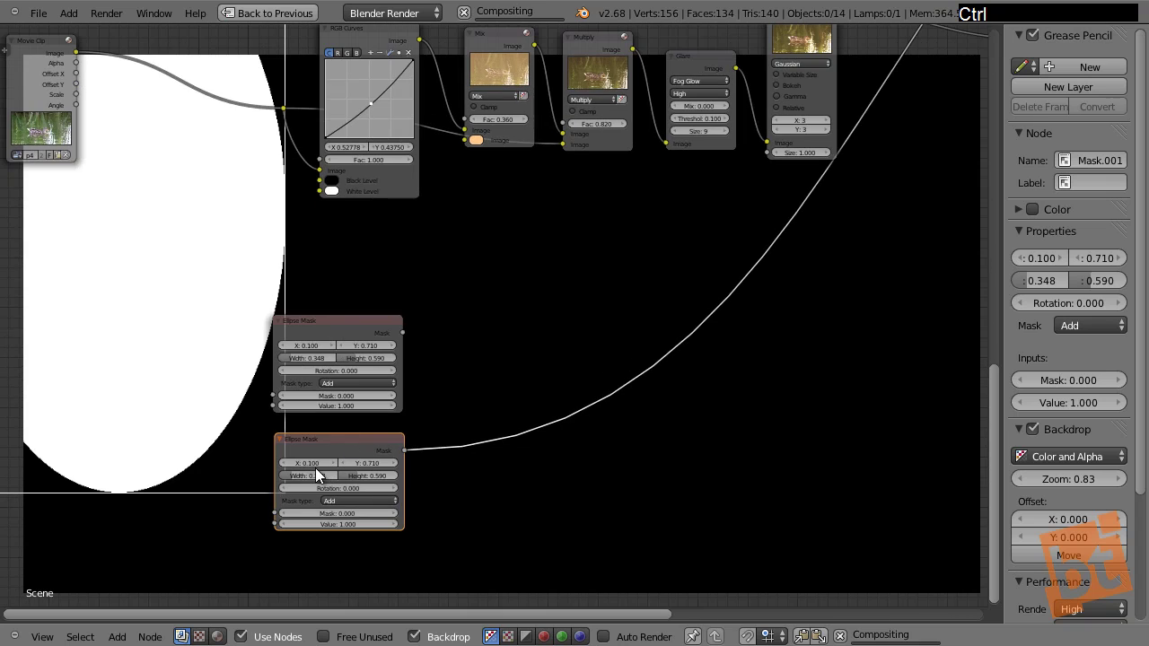
left_click_drag(317, 466, 384, 474, "shift")
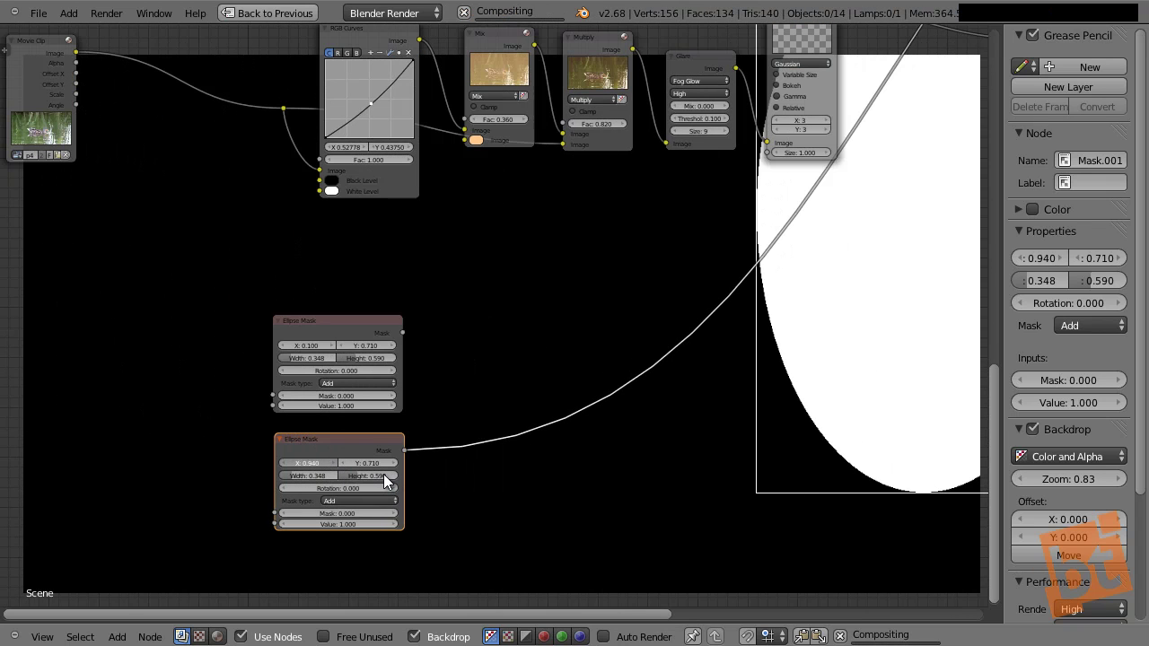
left_click_drag(357, 461, 393, 465, "shift")
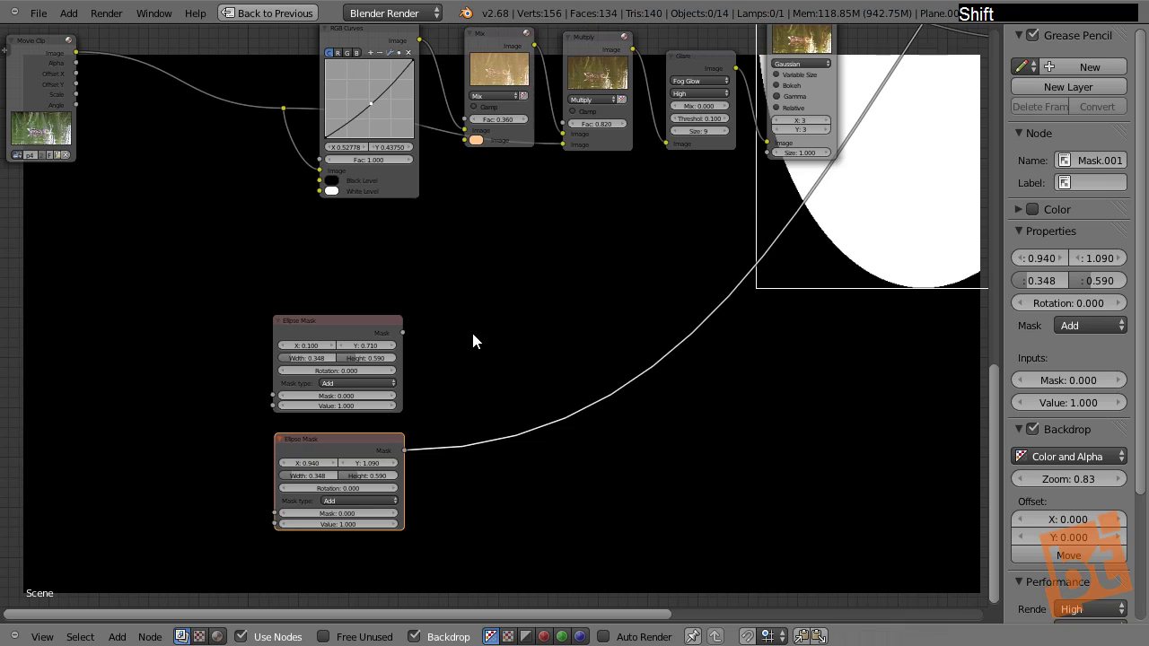
Step: Move the duplicated Ellipse Mask node closer beneath the original one
middle_click_drag(458, 340, 356, 401)
scroll(370, 368, "up", 1)
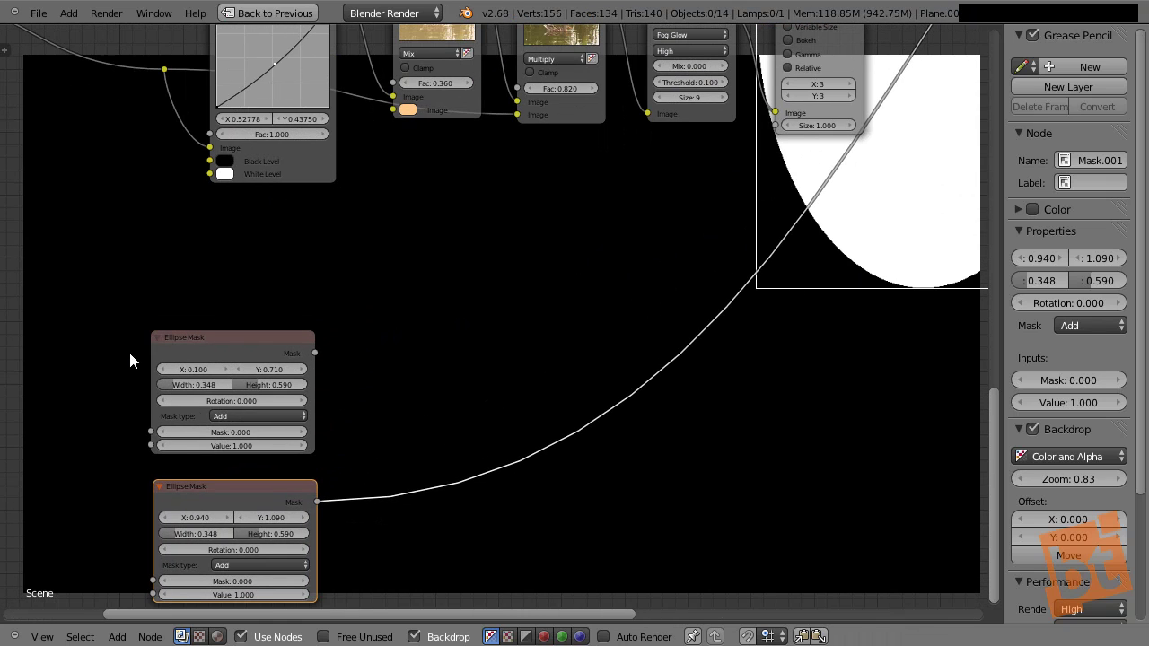
left_click(257, 494)
left_click_drag(256, 488, 252, 474)
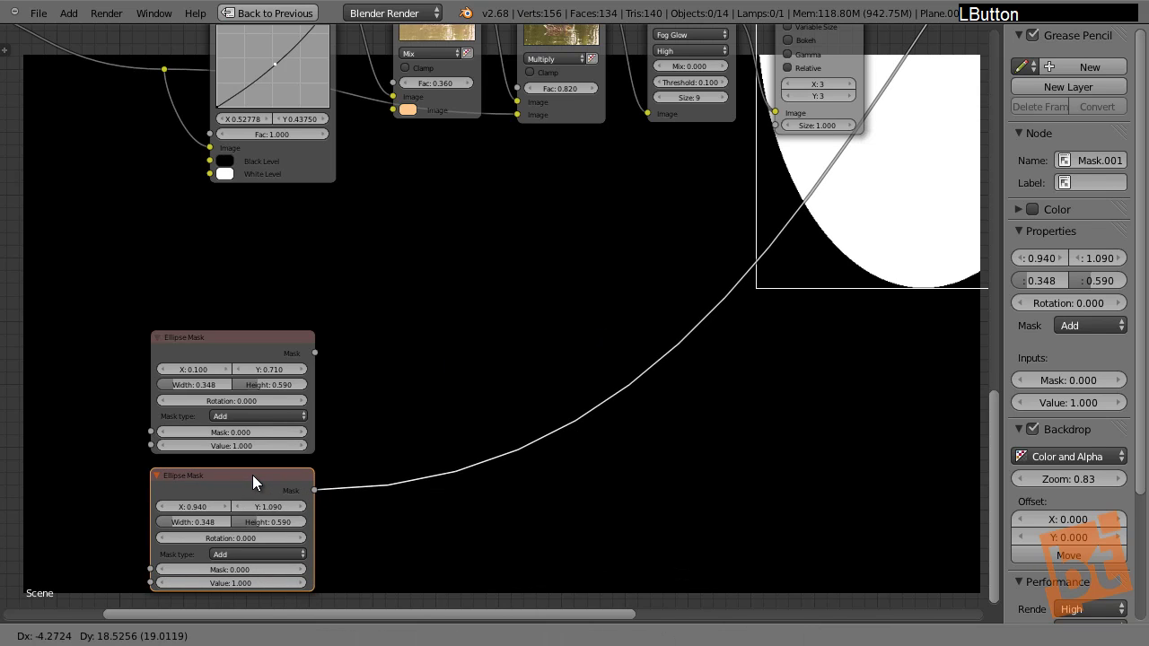
Step: Duplicate the footage chain's last Mix node and insert the copy on the link after the lower Ellipse Mask
scroll(653, 230, "down", 6)
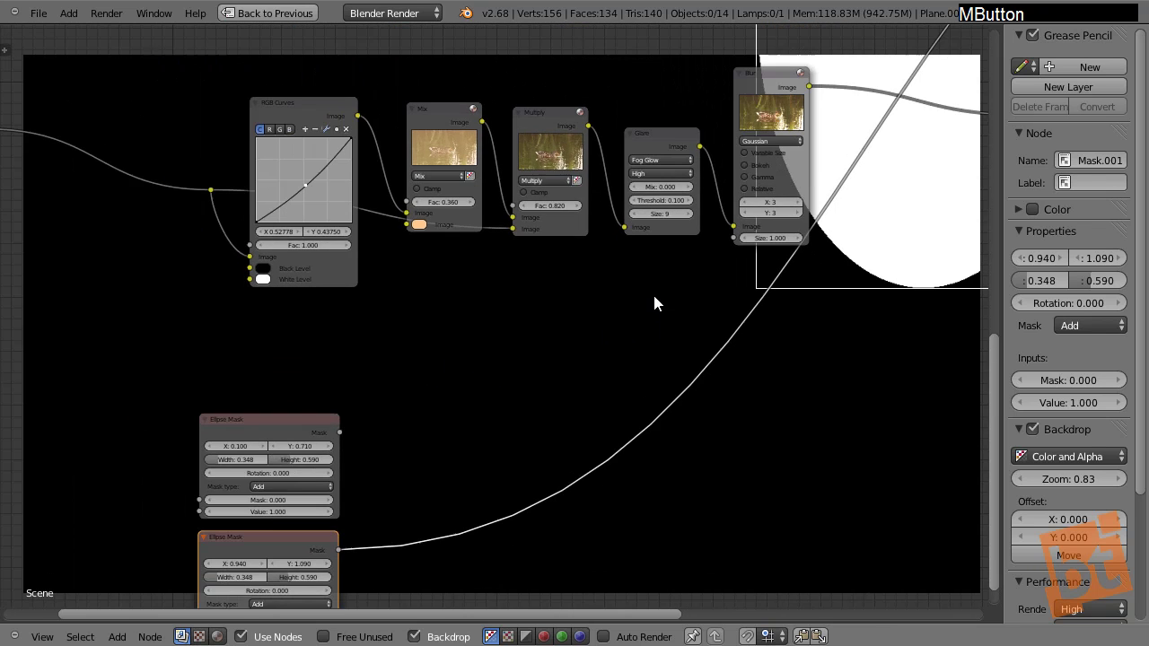
left_click(907, 79)
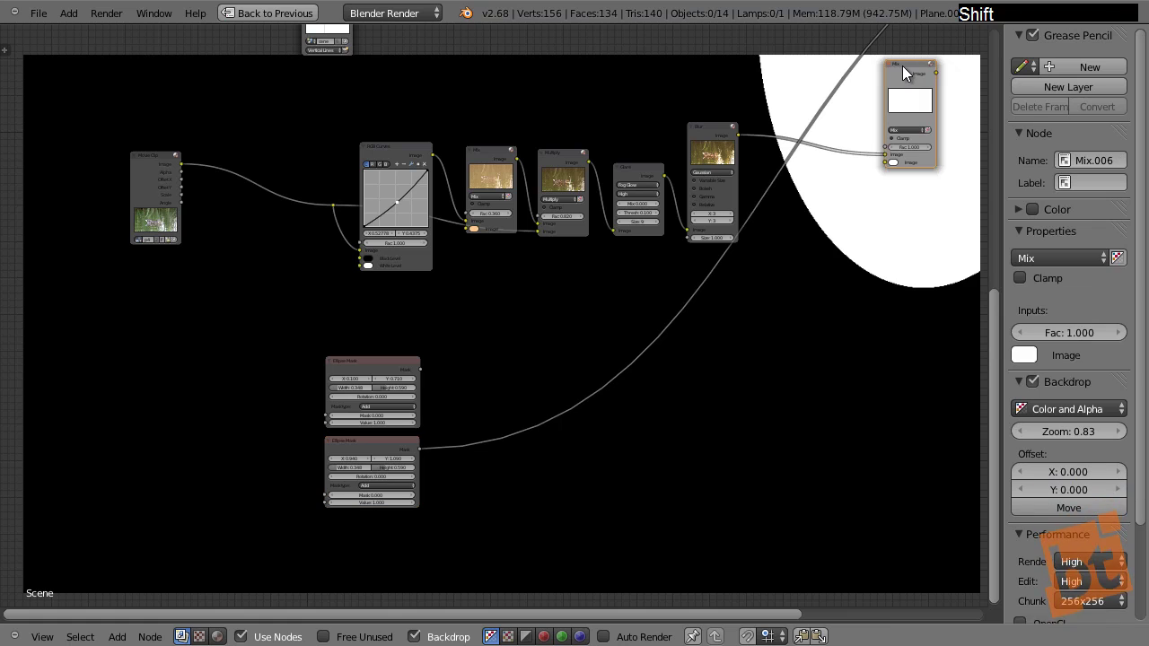
key("shift+d")
left_click(507, 384)
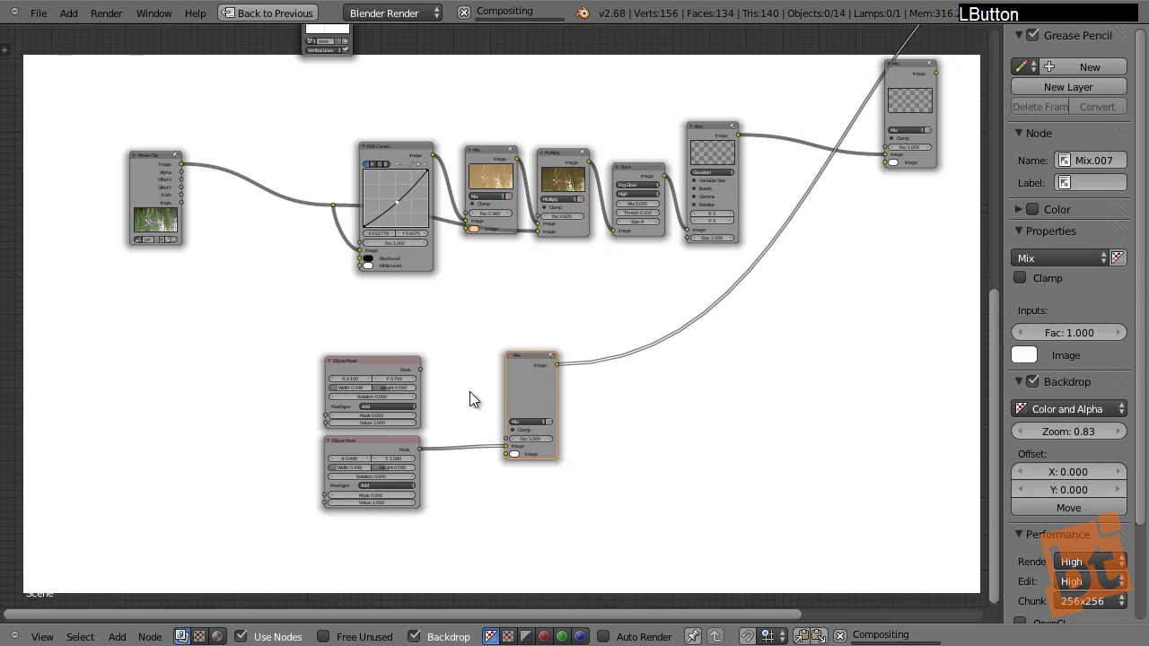
Step: Connect the upper Ellipse Mask to the free image input of the new Mix node and set its blend mode to Add
scroll(470, 394, "up", 2)
left_click(398, 364)
left_click_drag(399, 364, 524, 482)
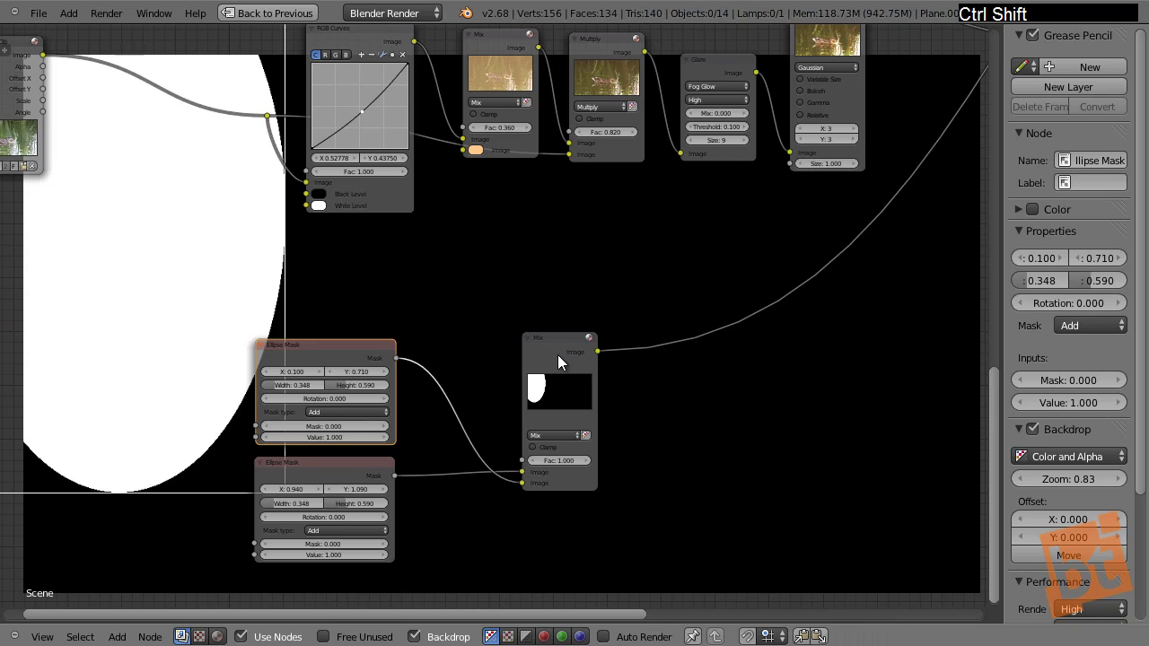
left_click(557, 436)
left_click(536, 411)
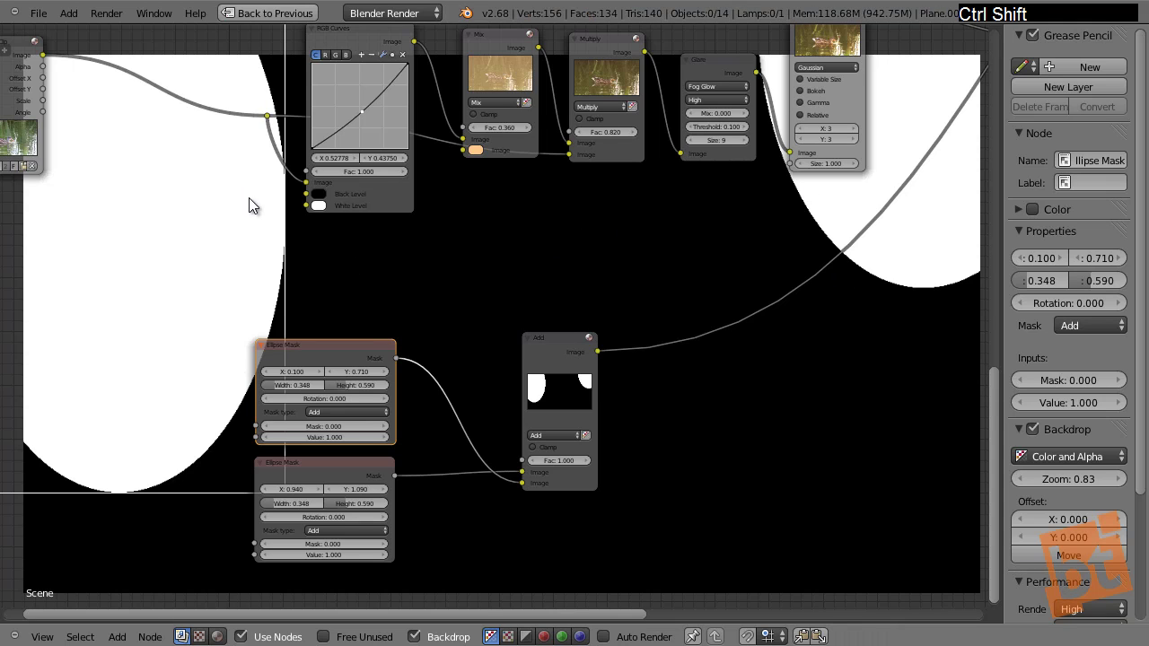
Step: Set the upper Ellipse Mask's X to 0.010, Y to 0.550 and rotation to -14.390
middle_click_drag(252, 206, 366, 363)
left_click(375, 379, "shift")
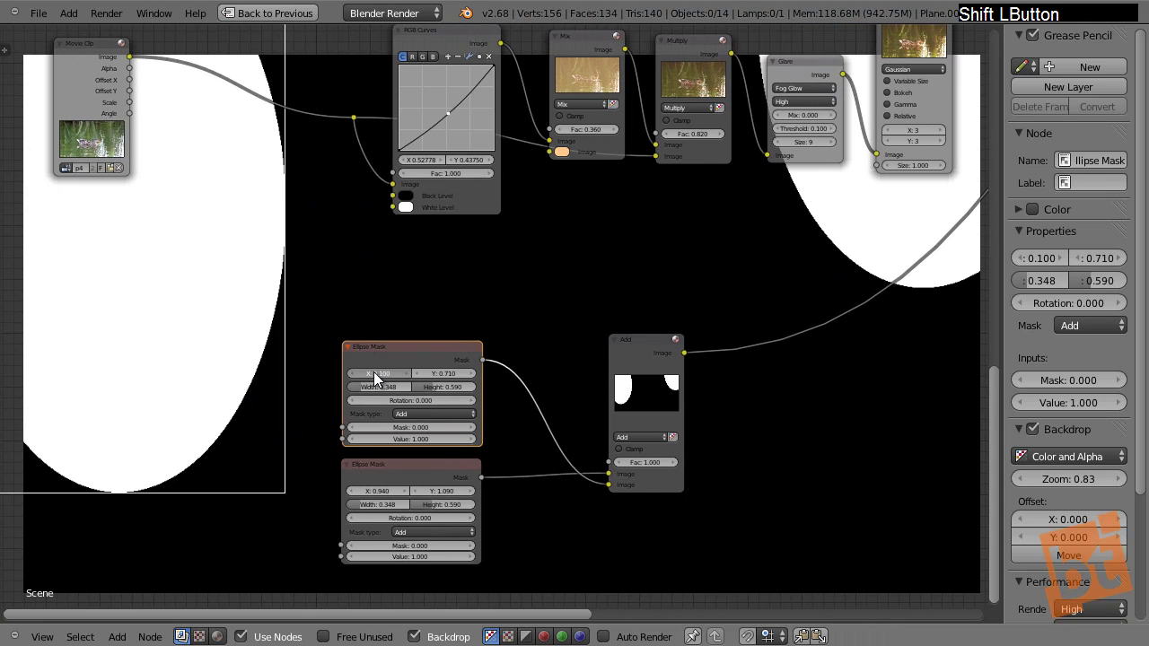
left_click(441, 377, "shift")
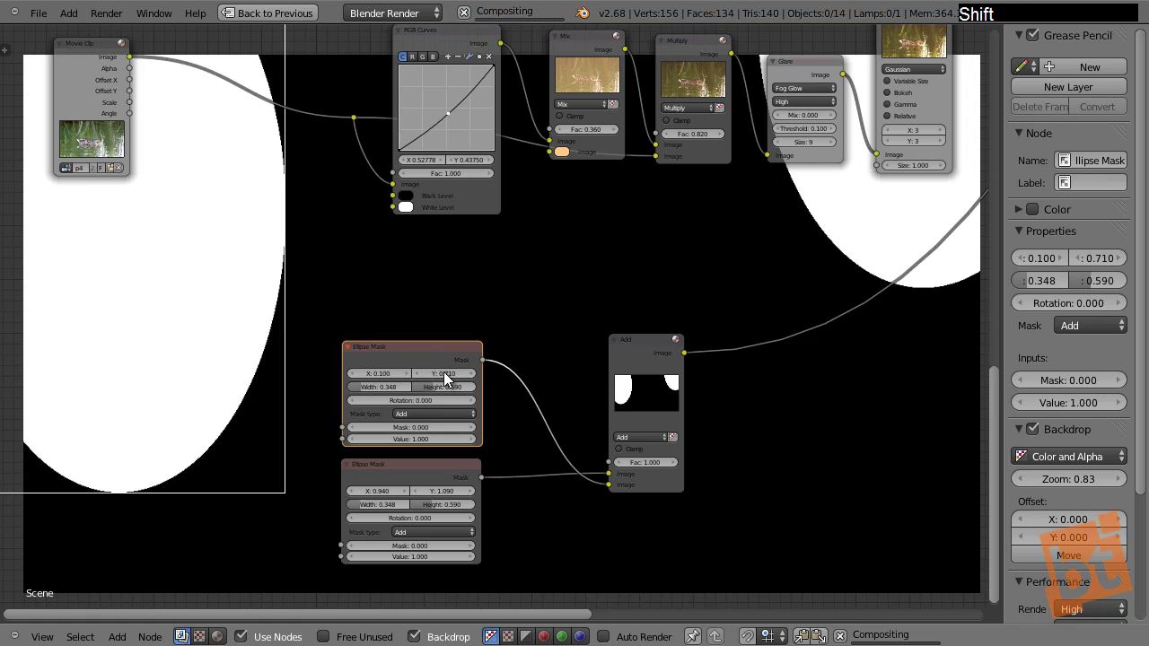
left_click_drag(442, 377, 263, 585, "shift")
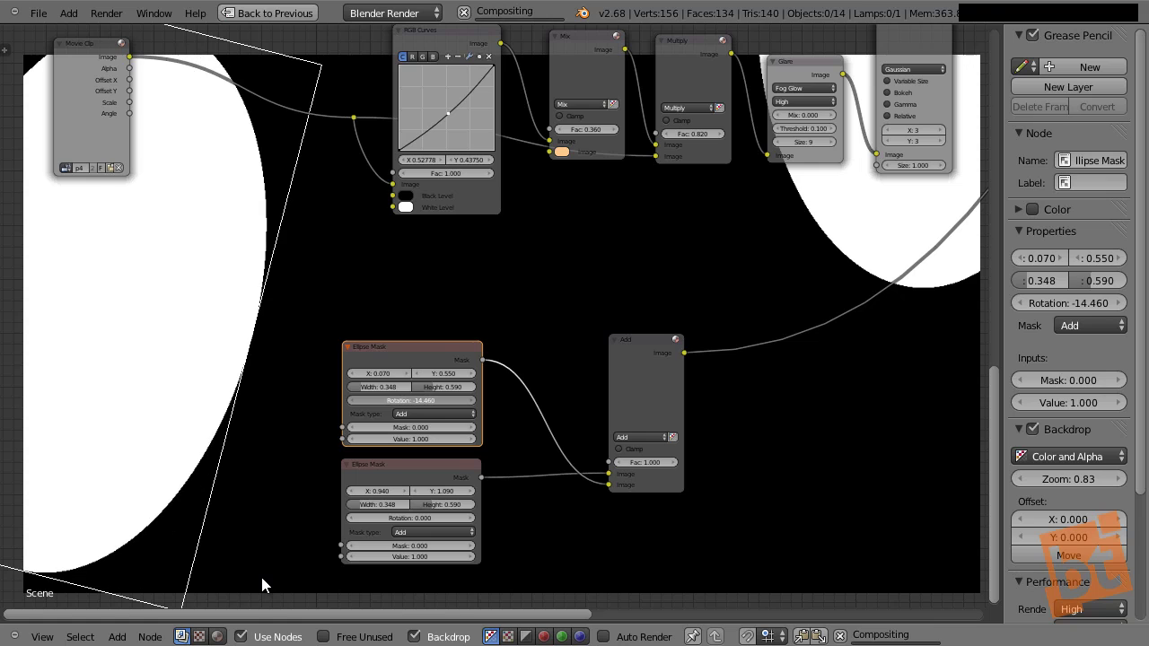
left_click_drag(384, 374, 373, 381, "shift")
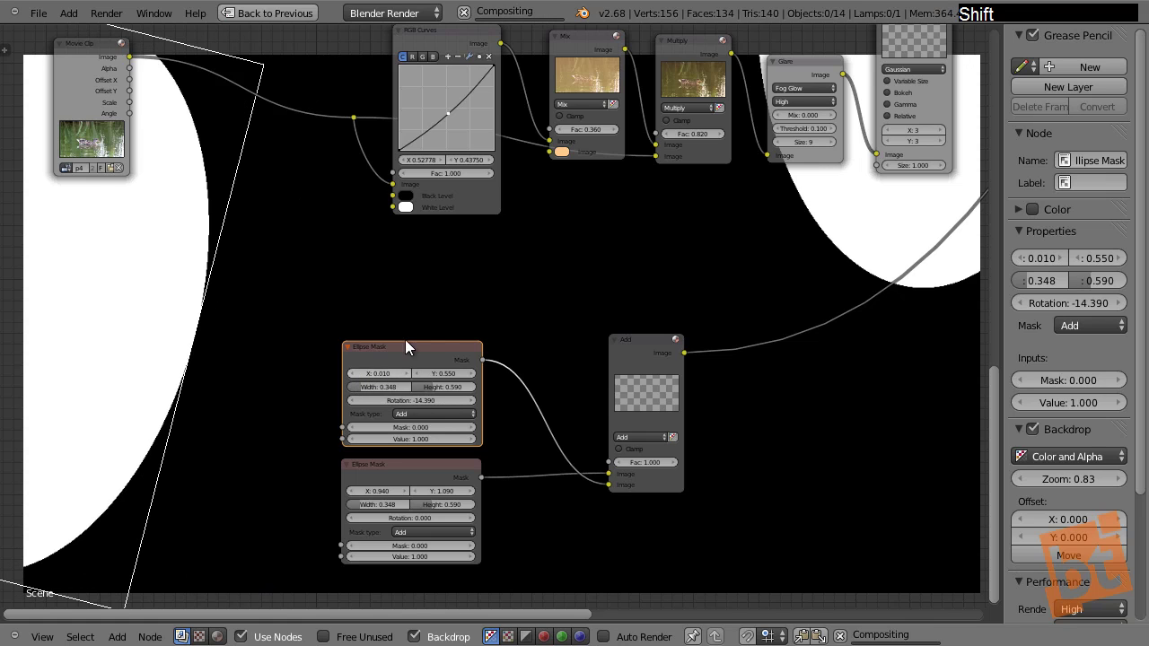
Step: Move both Ellipse Mask nodes farther down together and place the Add node closer beside them
left_click_drag(646, 359, 661, 377)
middle_click_drag(662, 376, 646, 238)
left_click(409, 379)
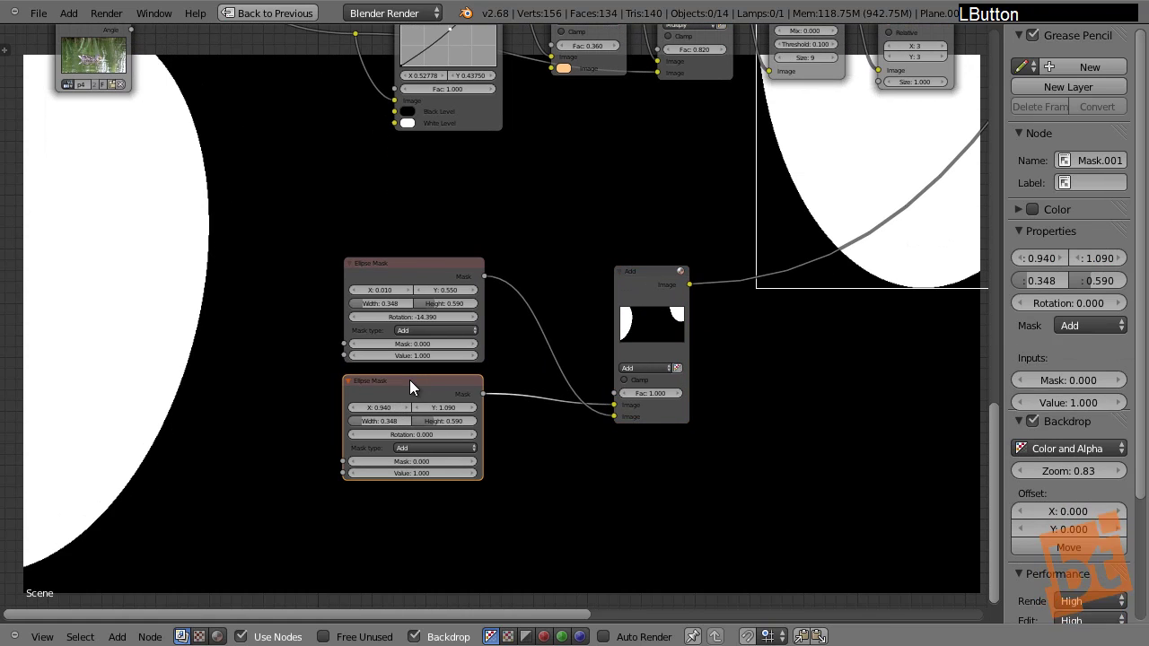
left_click(416, 264, "shift")
key("g")
left_click(396, 334)
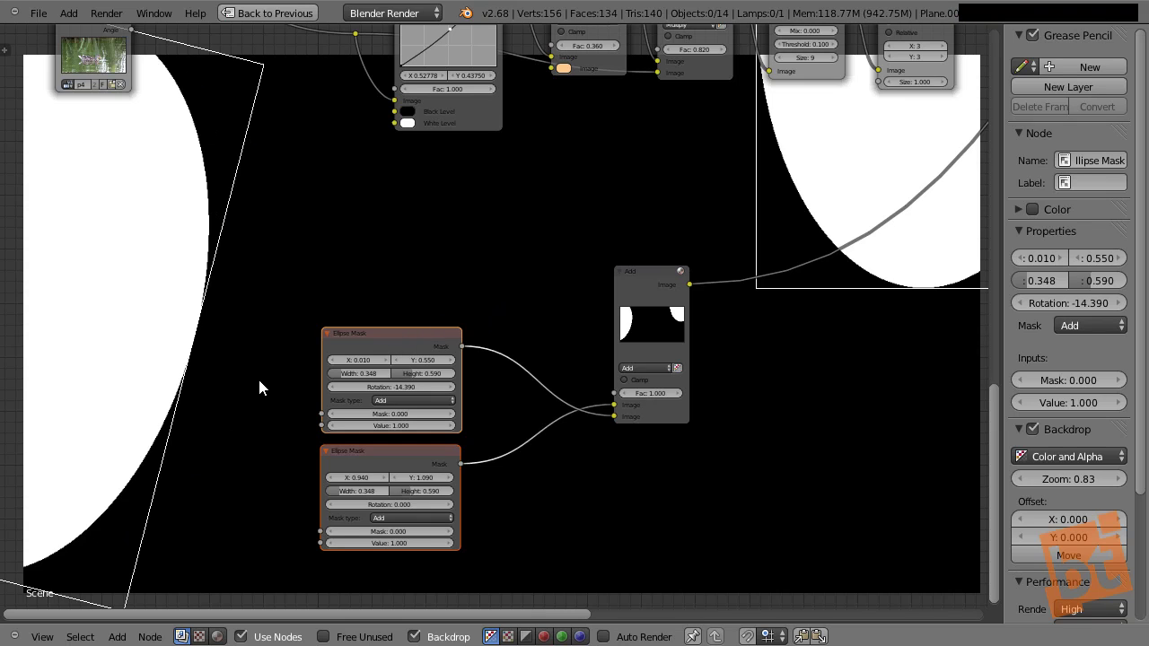
left_click(388, 342)
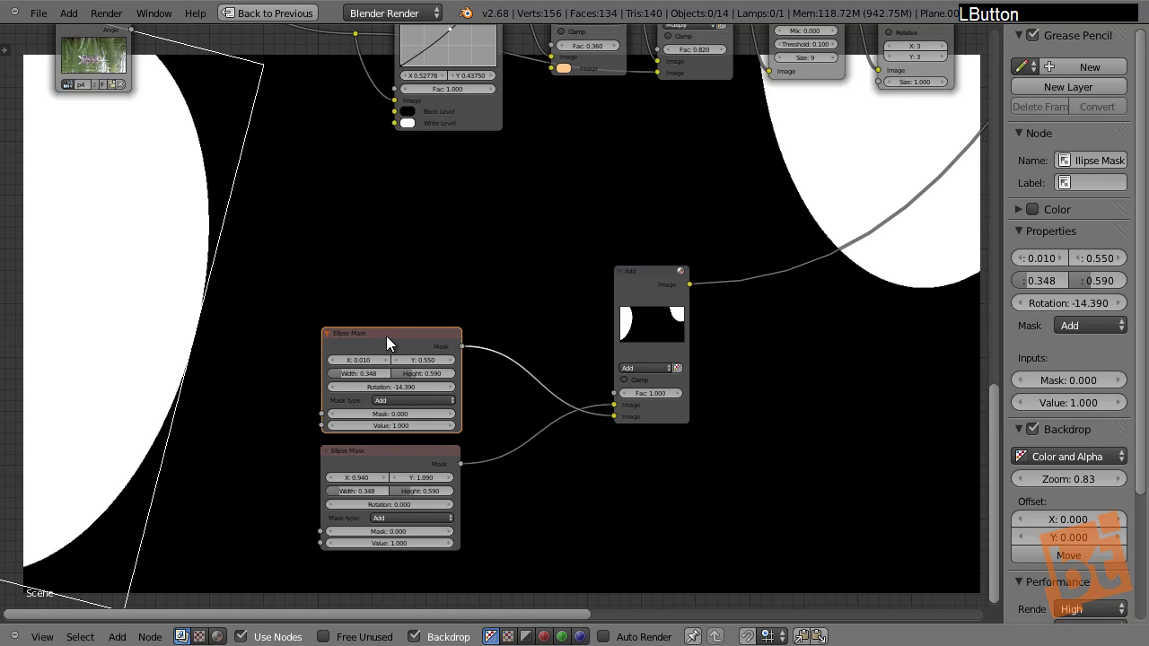
left_click(617, 281)
left_click_drag(648, 278, 574, 334)
Step: Add a Blur node and insert it on the link after the Add node that combines the masks
middle_click_drag(632, 323, 334, 532)
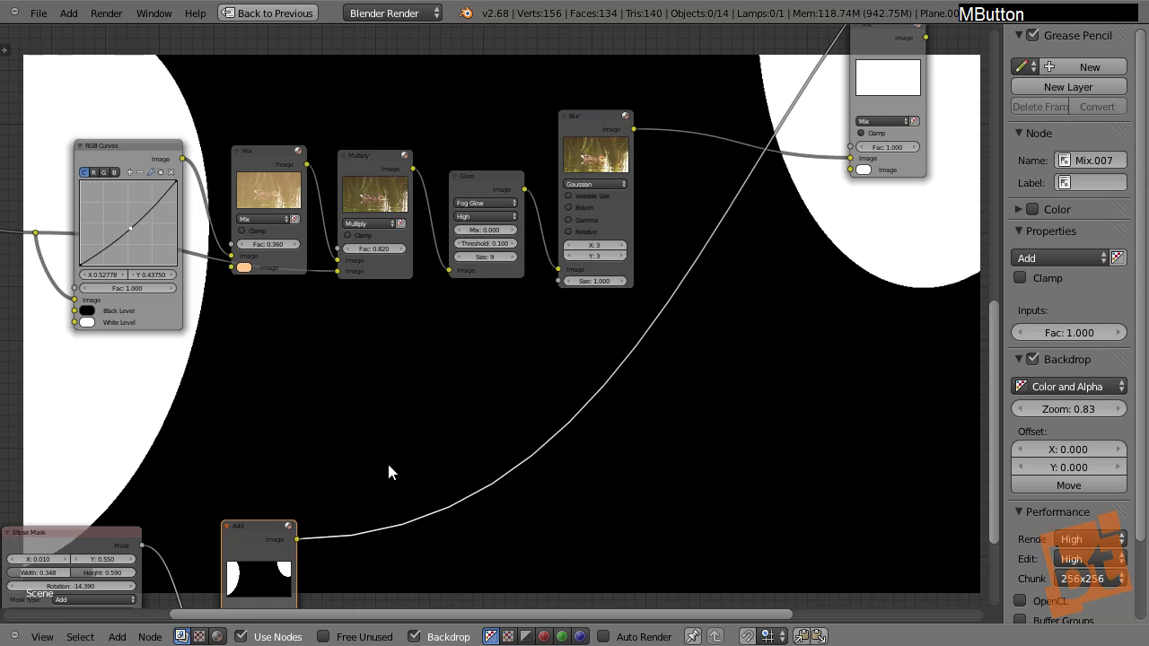
key("shift+a")
mouse_move(422, 372)
left_click(472, 374)
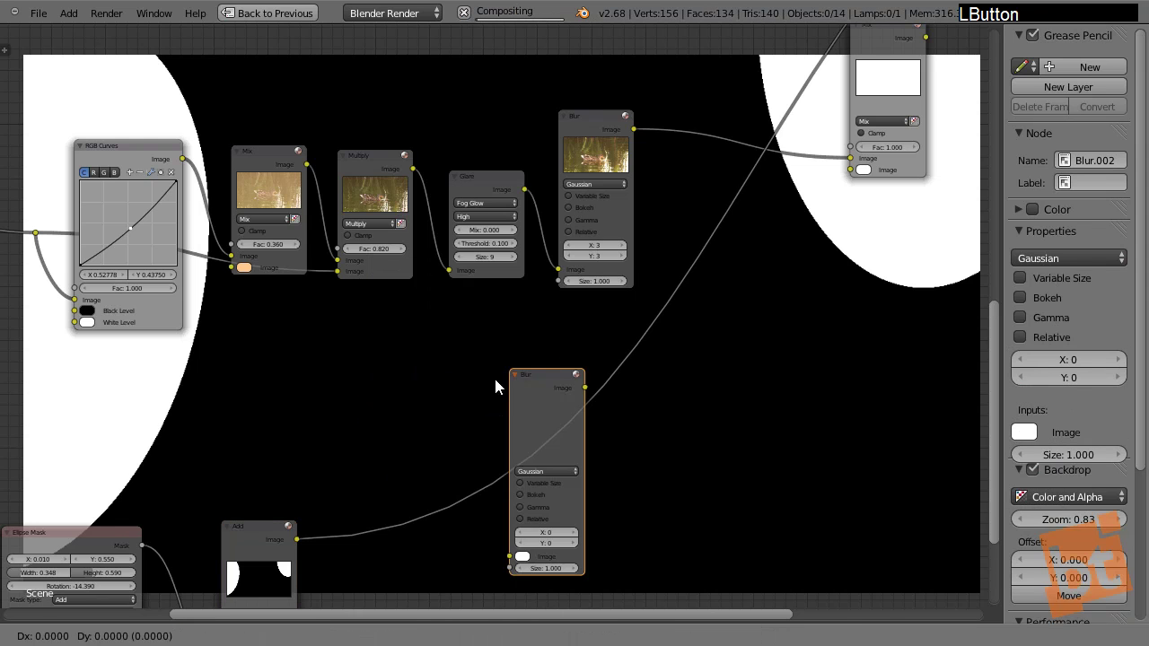
left_click(385, 457)
middle_click_drag(385, 457, 486, 294)
left_click_drag(486, 295, 489, 392)
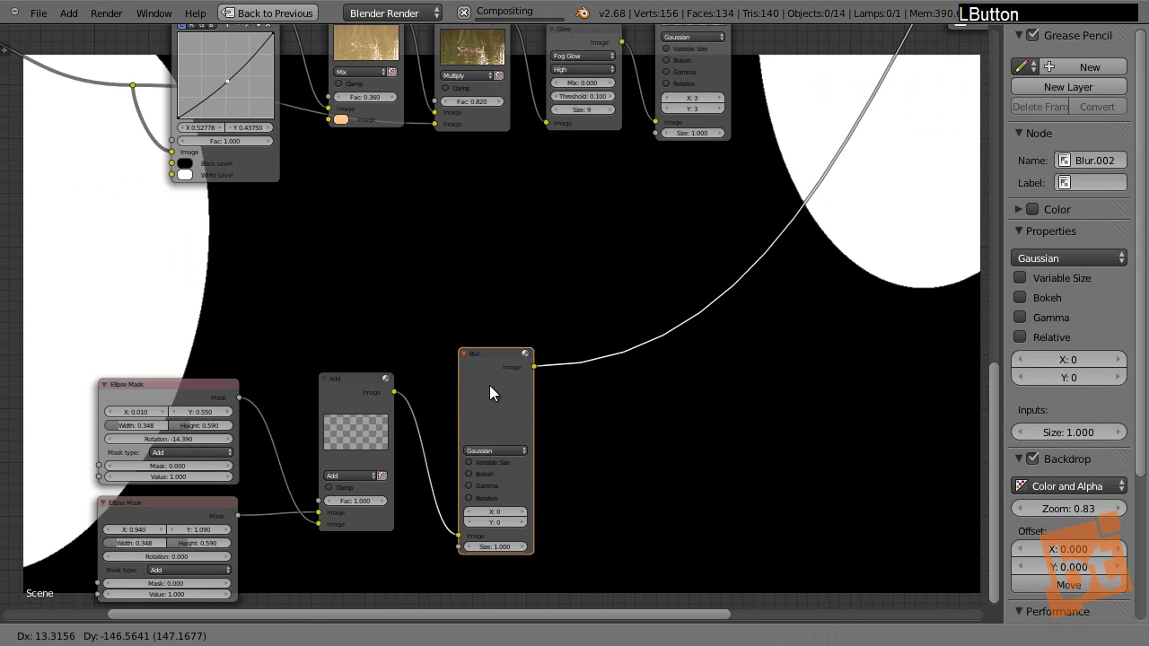
Step: Set the mask Blur node's X to 110 and Y to 143
middle_click_drag(543, 367, 635, 415, "ctrl")
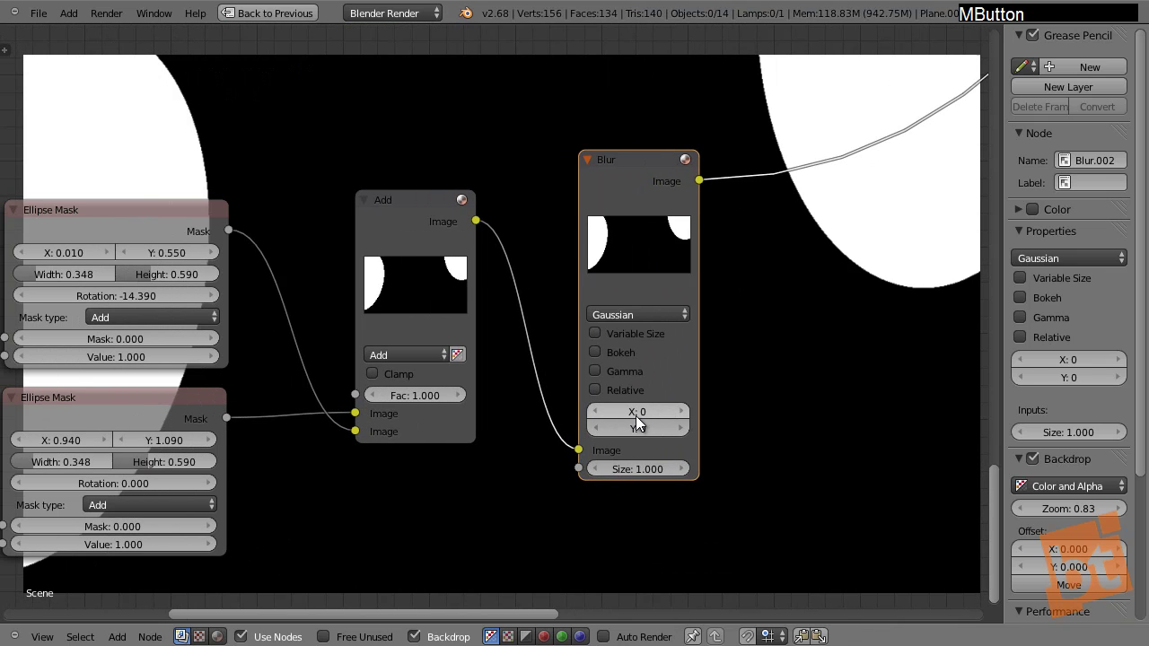
left_click_drag(636, 415, 680, 437)
left_click_drag(686, 441, 718, 449)
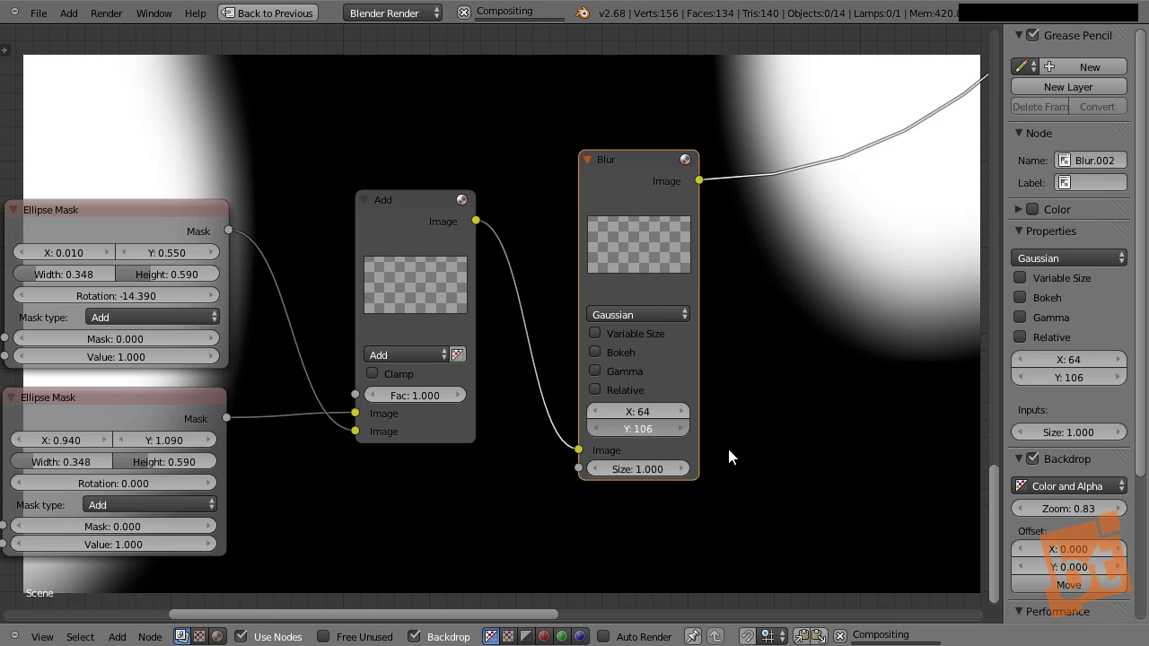
middle_click_drag(638, 314, 434, 450)
left_click_drag(427, 485, 448, 494)
Step: Connect the mask Blur's output to the factor input of the footage chain's last Mix node and preview that node
middle_click_drag(562, 380, 588, 232)
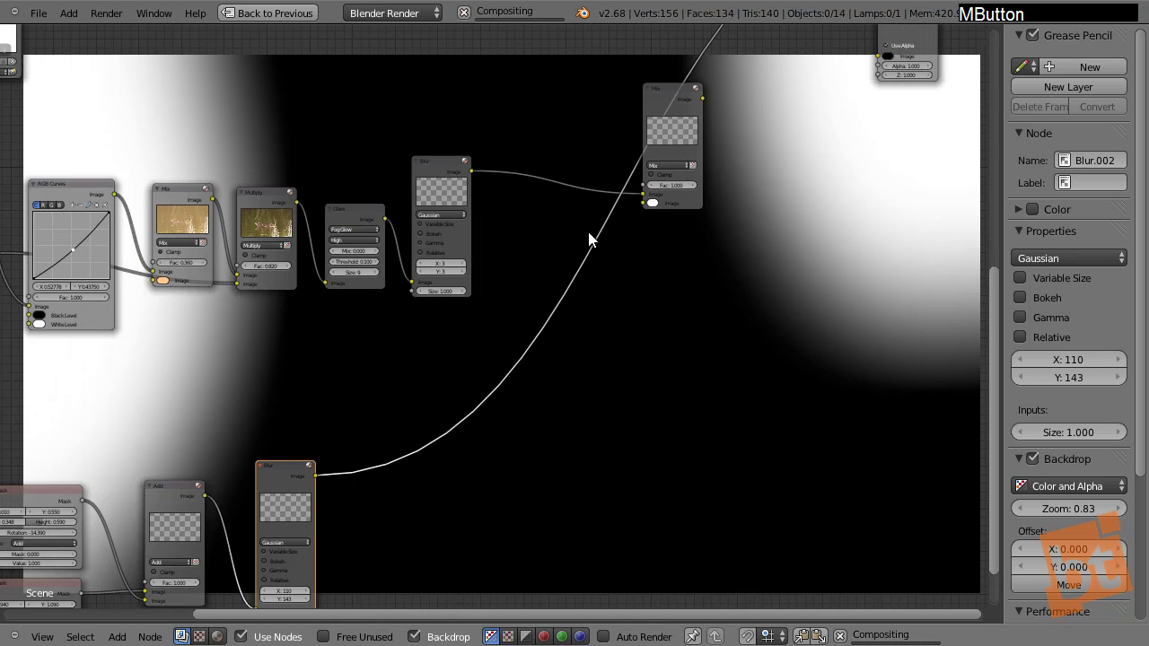
left_click_drag(315, 477, 645, 185)
middle_click_drag(671, 223, 654, 329)
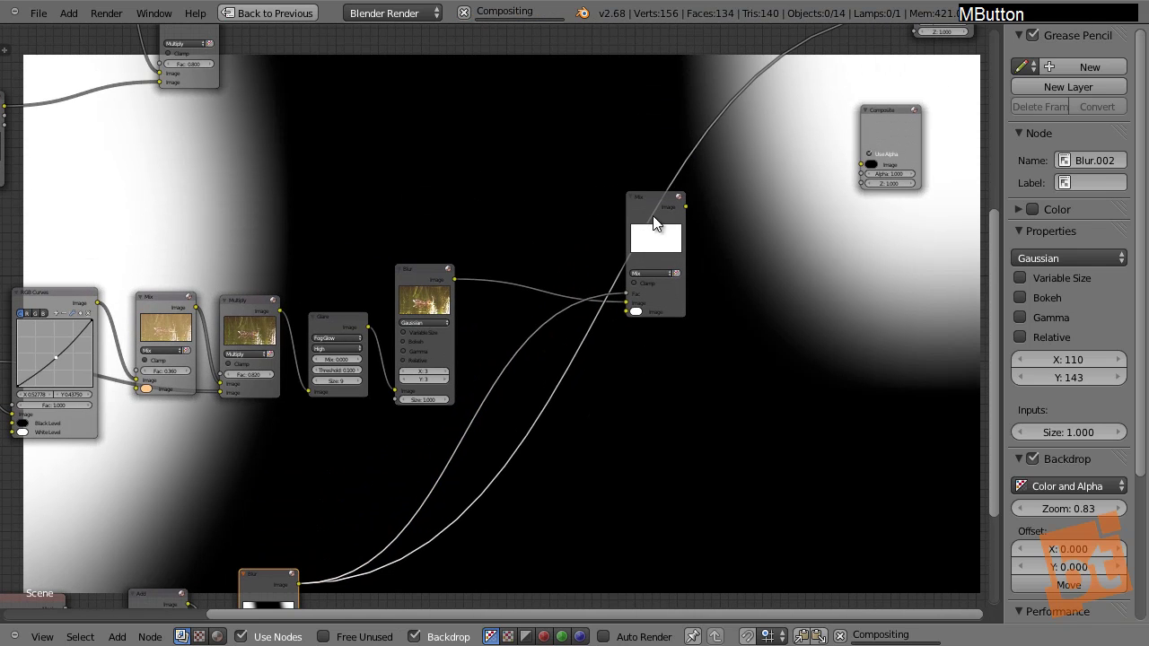
left_click(643, 202, "ctrl+shift")
Step: Insert a new Mix node after the mask Blur, make its second colour black, and select the footage chain's last Mix node
middle_click_drag(464, 457, 584, 359)
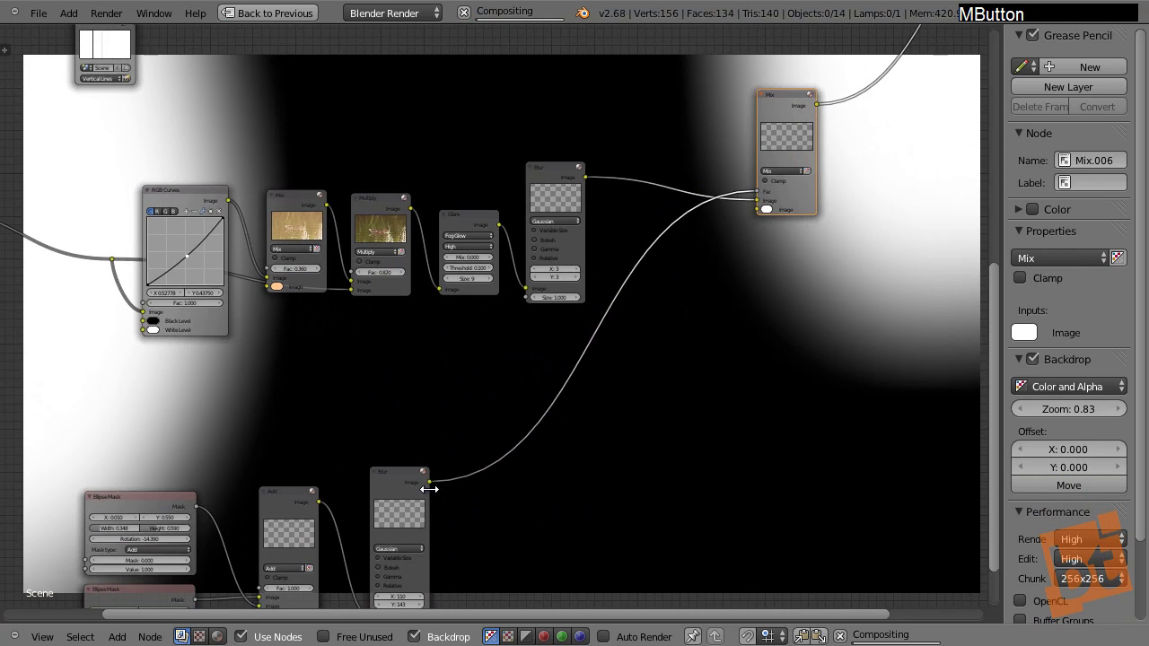
middle_click_drag(416, 477, 440, 430)
key("shift+a")
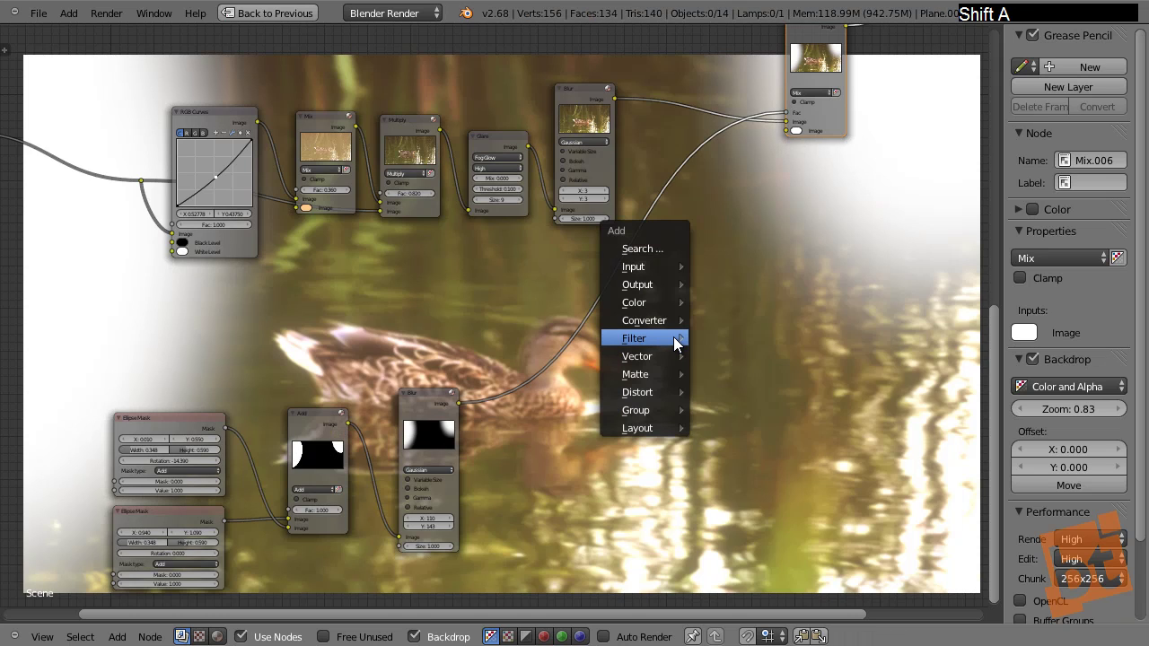
mouse_move(675, 344)
mouse_move(669, 305)
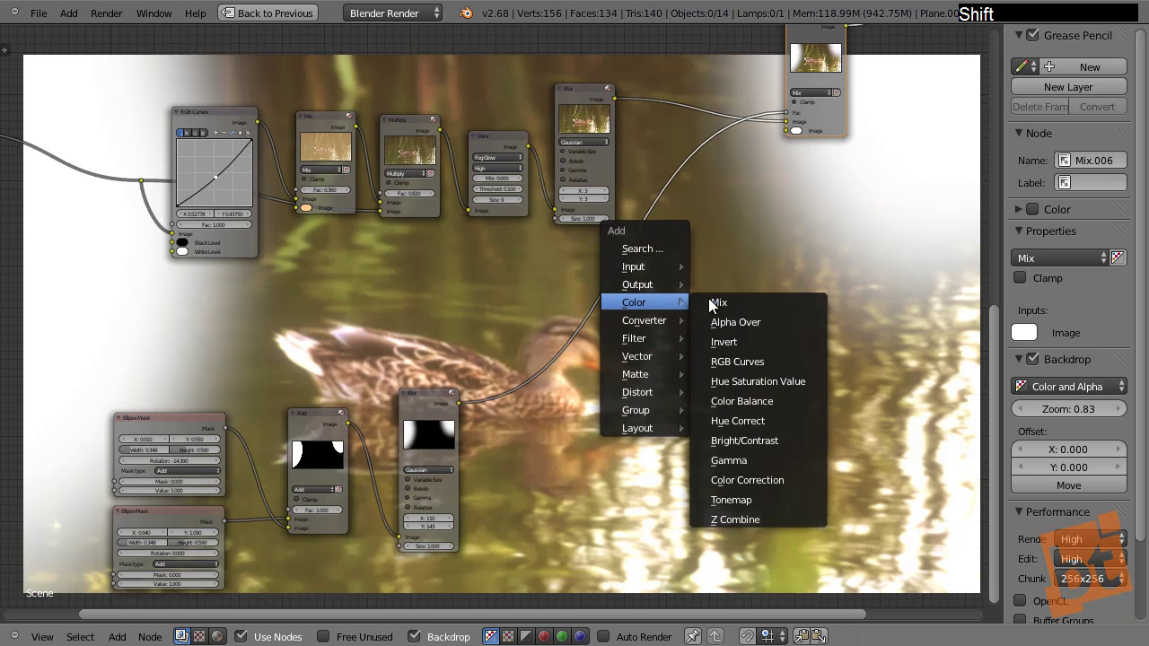
left_click(713, 305)
left_click(560, 332)
left_click_drag(560, 332, 598, 403)
left_click(526, 475)
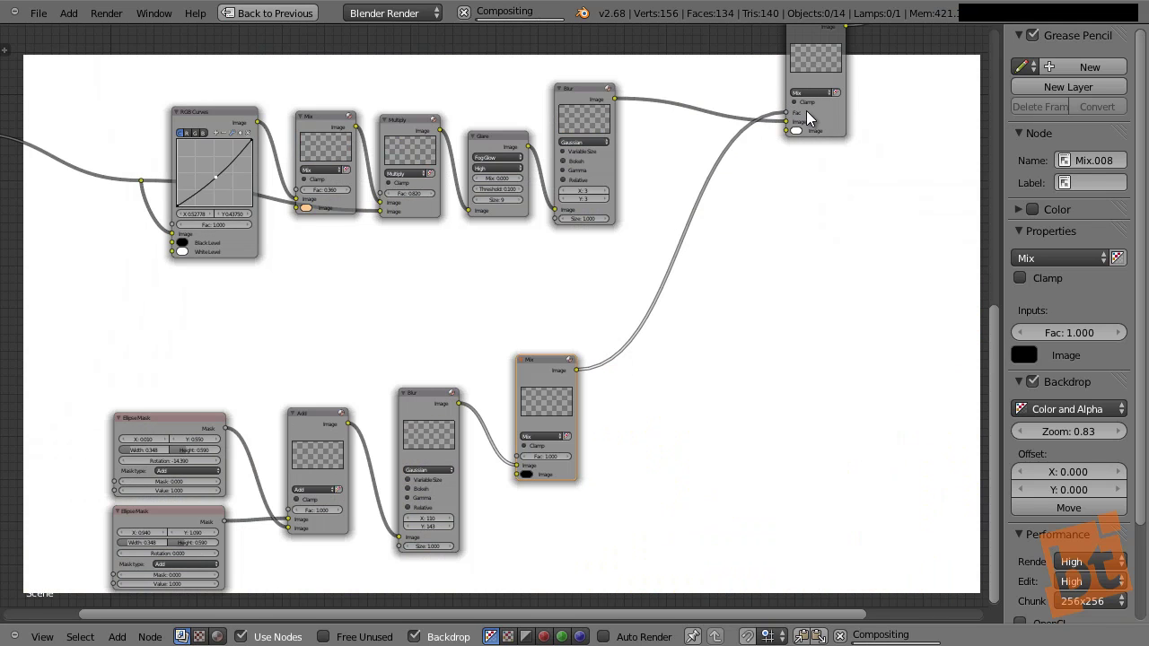
left_click(805, 56)
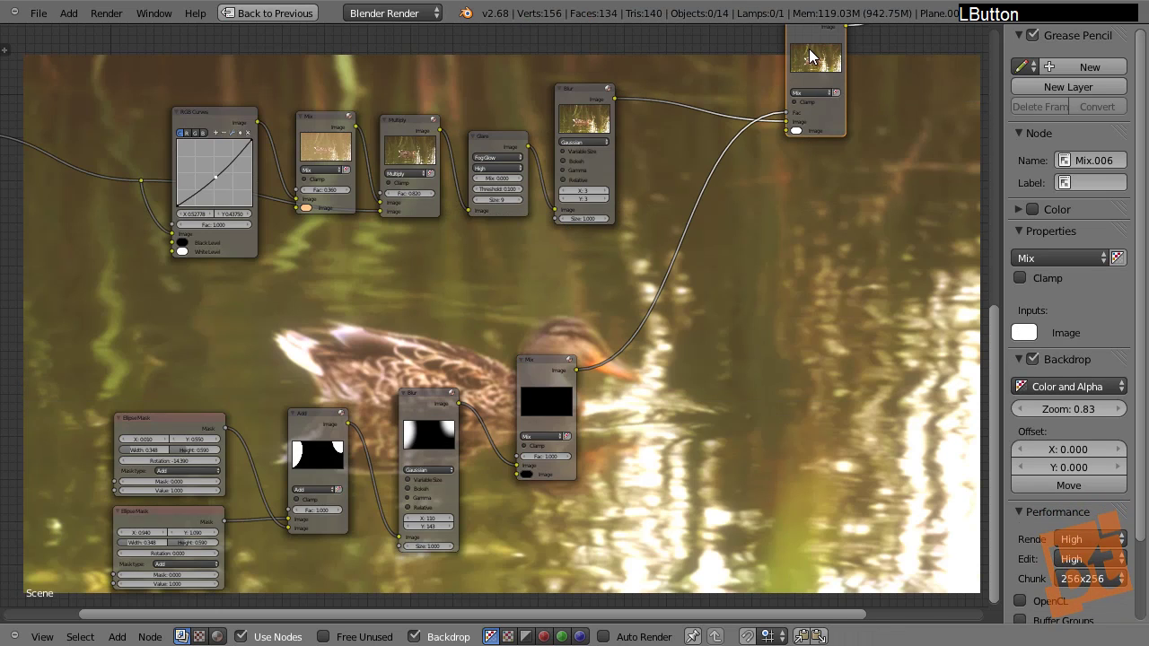
Step: Preview the Mix node after the mask Blur and try its factor at 0.400, 0.000 and 0.600
left_click(538, 362)
scroll(536, 466, "up", 4)
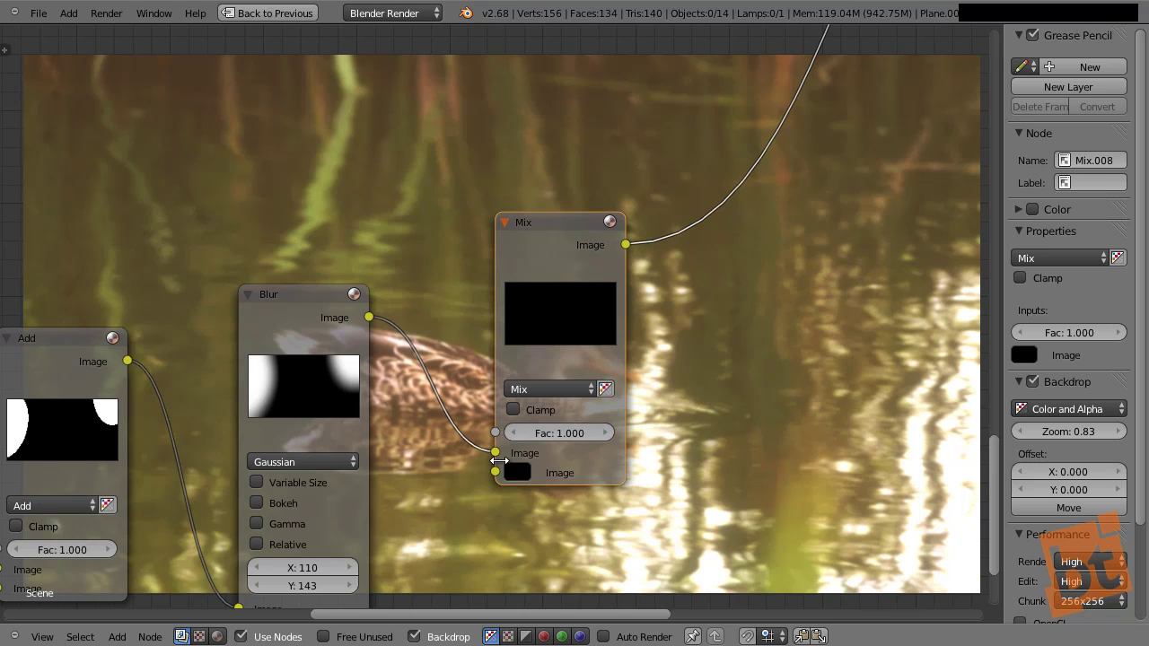
left_click(537, 224)
left_click_drag(569, 431, 537, 438)
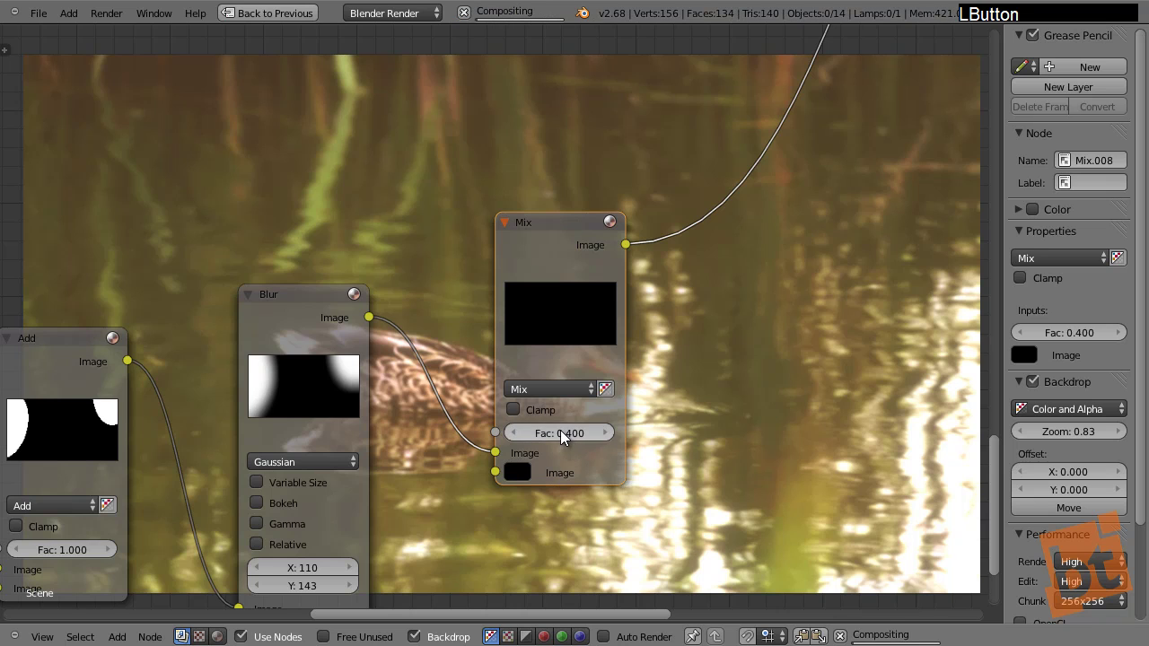
left_click(560, 225, "ctrl+shift")
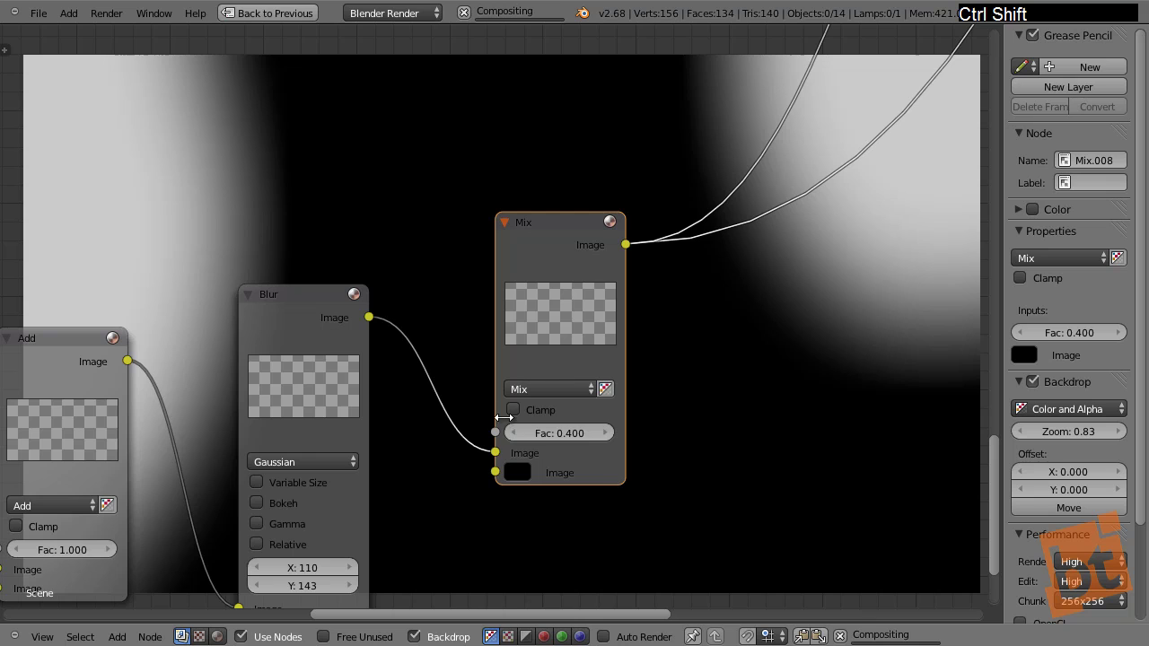
left_click_drag(563, 433, 552, 433)
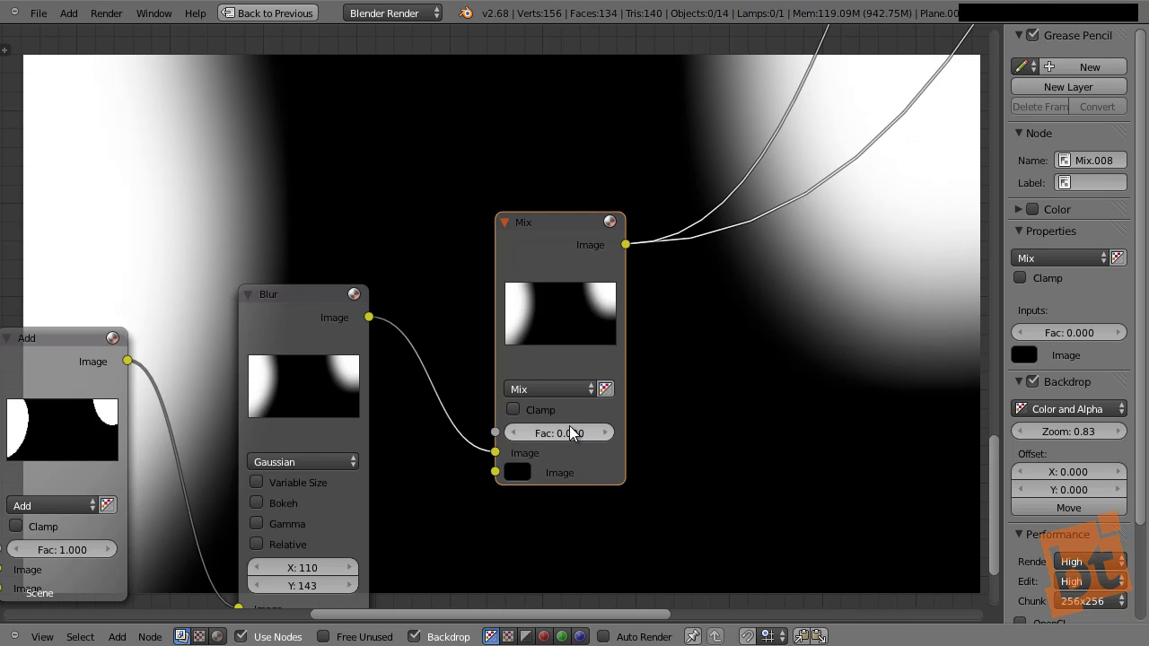
left_click_drag(571, 433, 726, 436)
left_click_drag(572, 433, 513, 442)
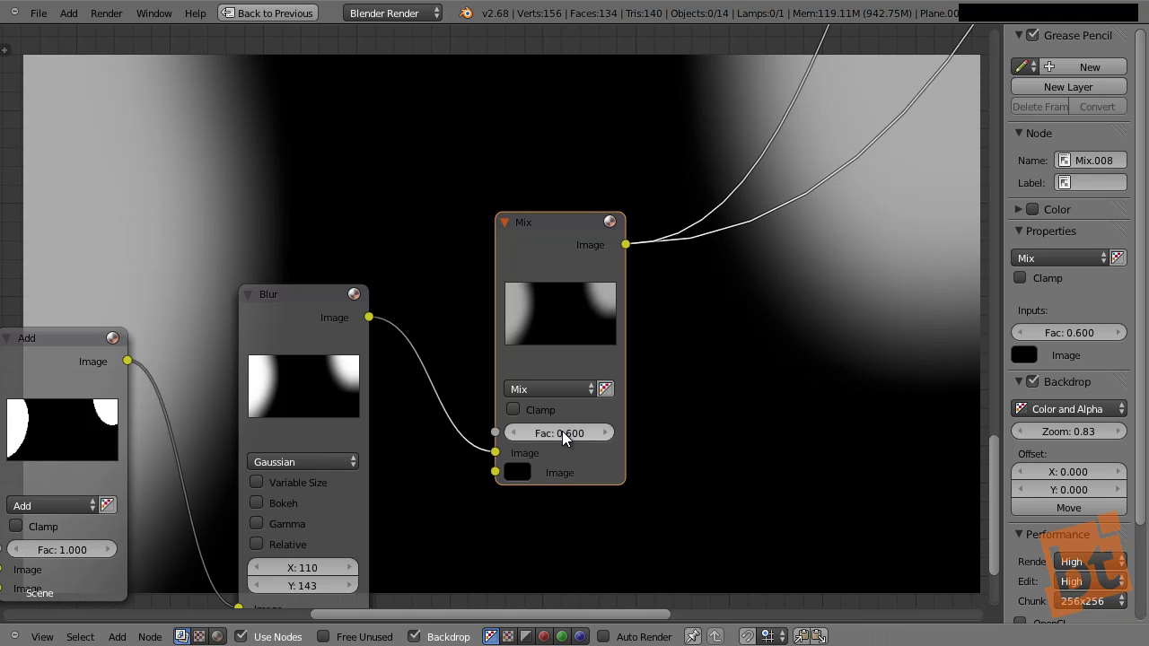
Step: Try a factor of 1.000 on the mask's Mix node, brightening its second colour to near white and returning it to black
left_click(563, 433)
type("1")
key("Return")
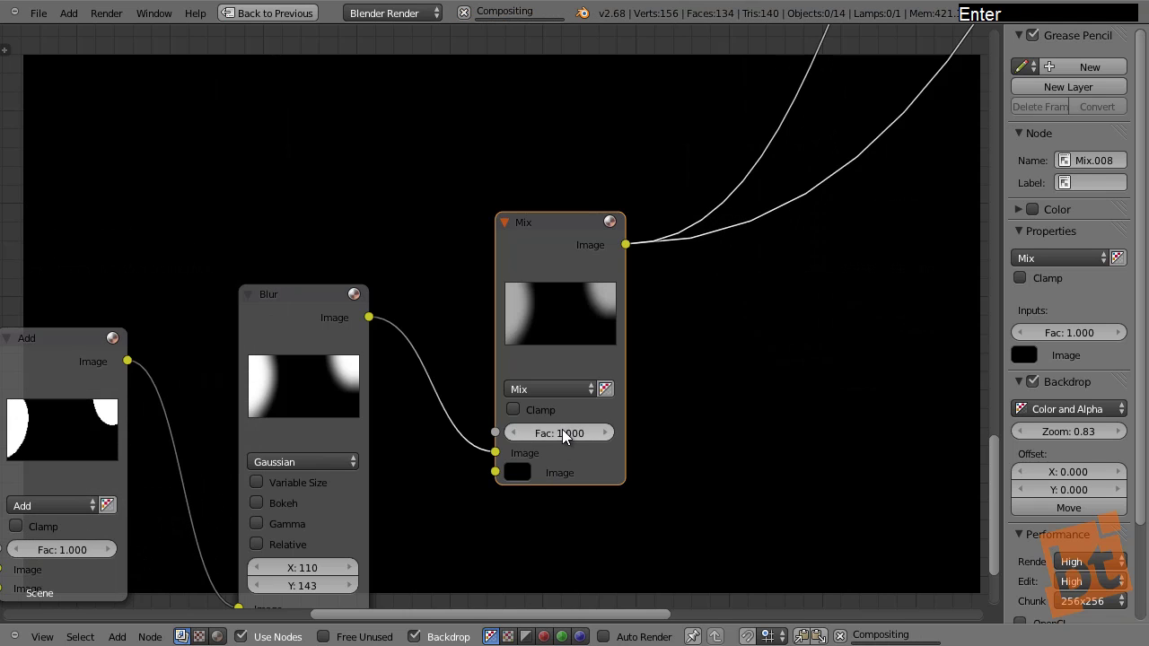
left_click(519, 472)
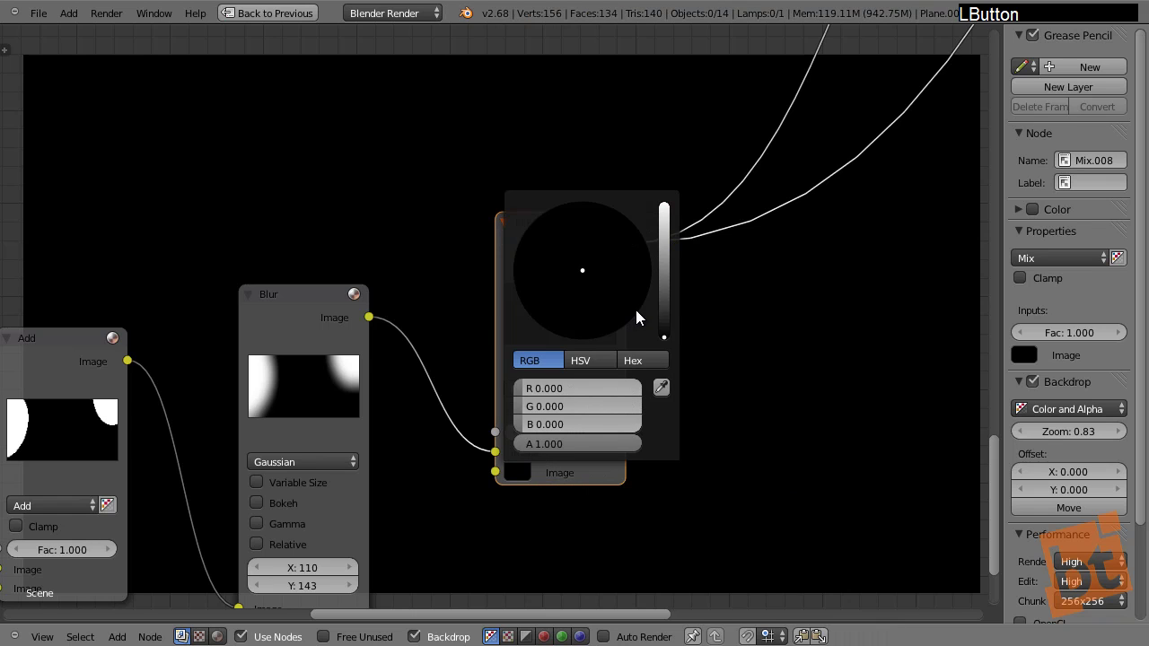
left_click_drag(664, 332, 665, 211)
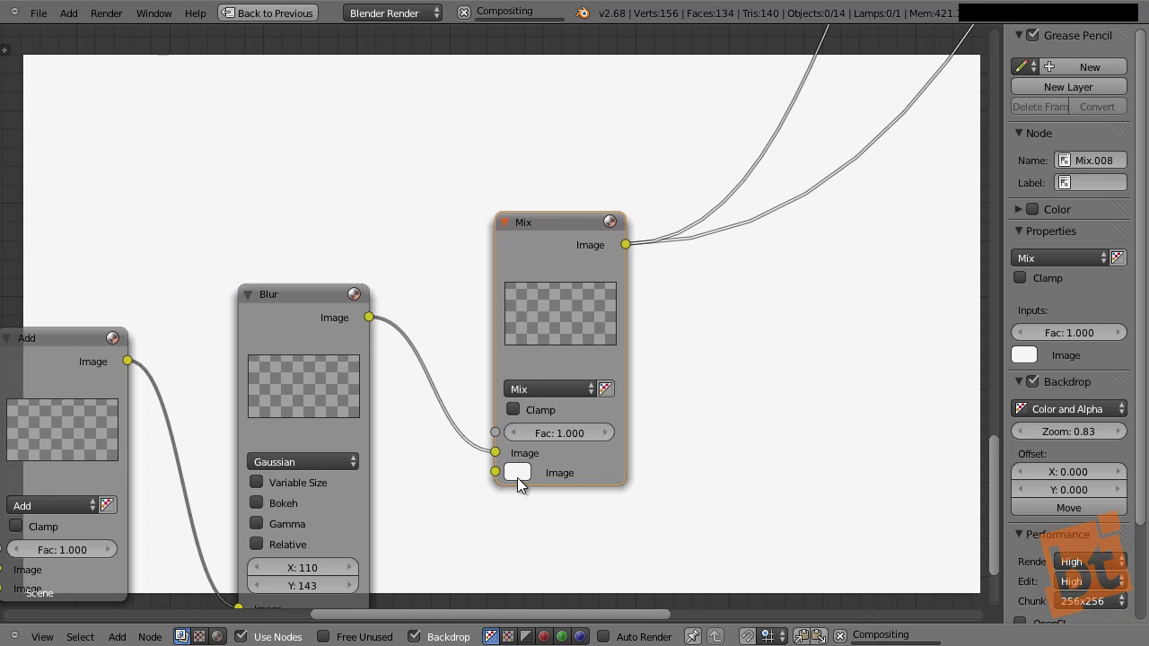
left_click(517, 473)
left_click_drag(662, 225, 664, 339)
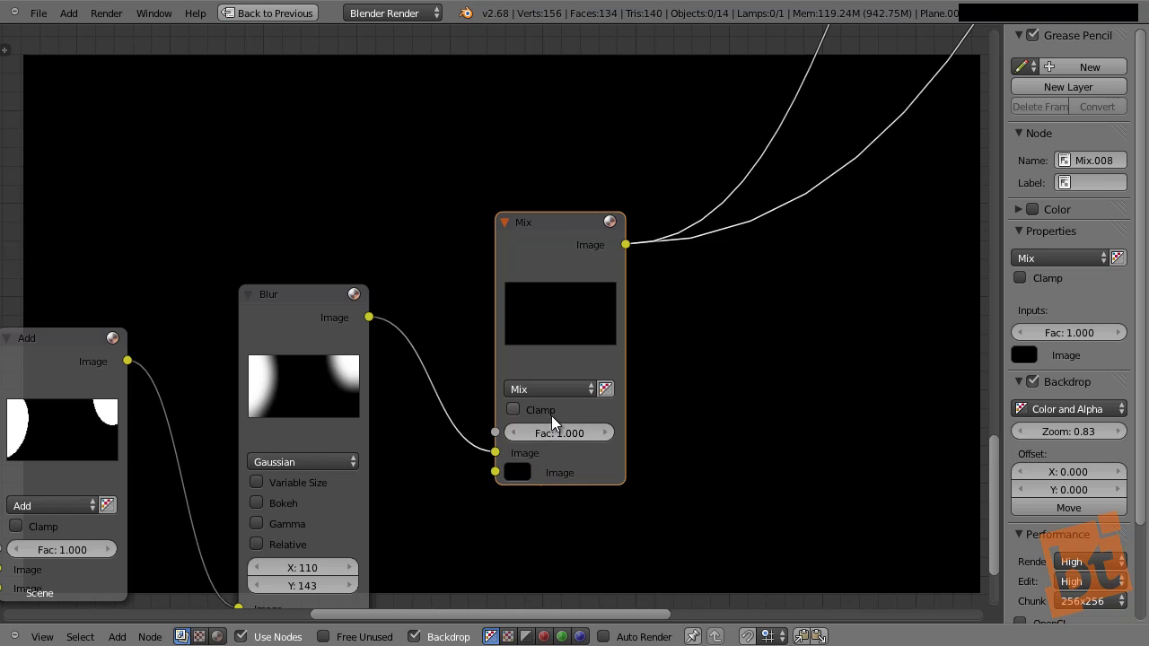
Step: Set the mask Mix node's factor to 0.200 and preview the footage chain's last Mix node in the backdrop
left_click_drag(555, 433, 513, 434)
left_click(513, 436)
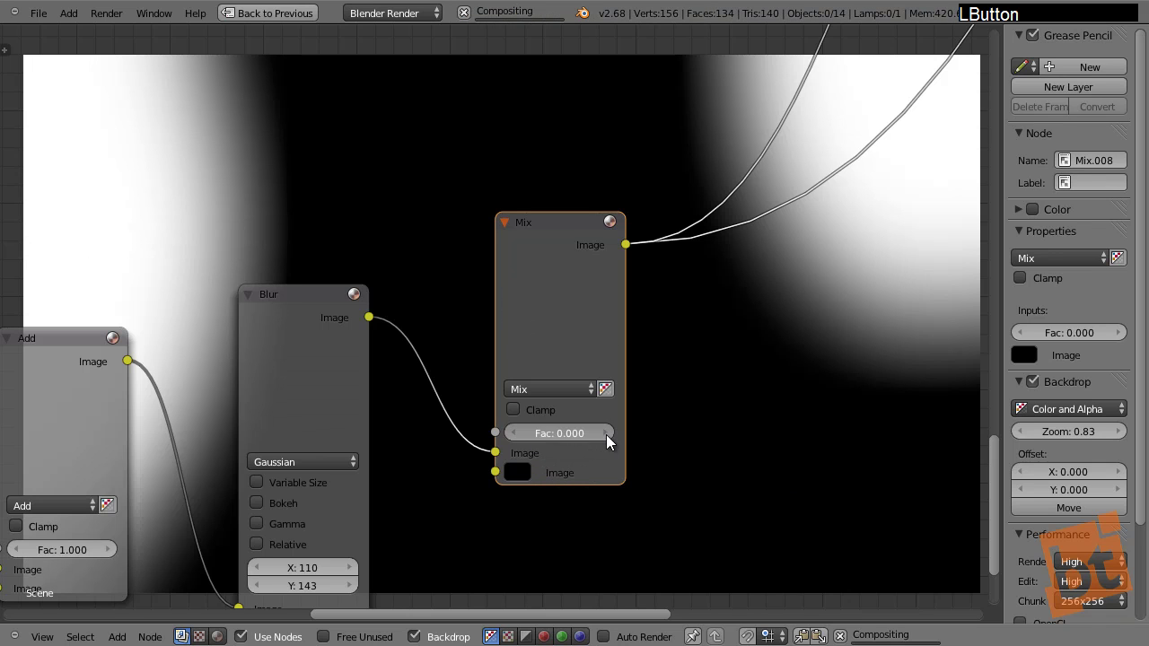
type("0.2")
key("Return")
middle_click_drag(558, 220, 561, 160)
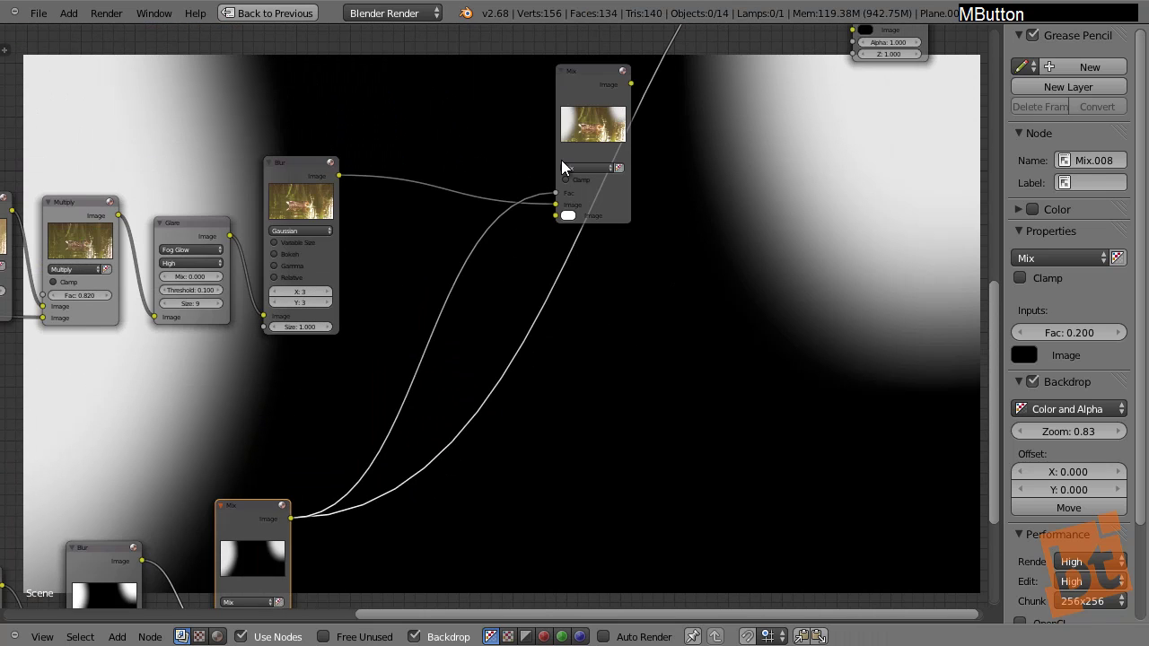
key("F9")
left_click(590, 71, "ctrl+shift")
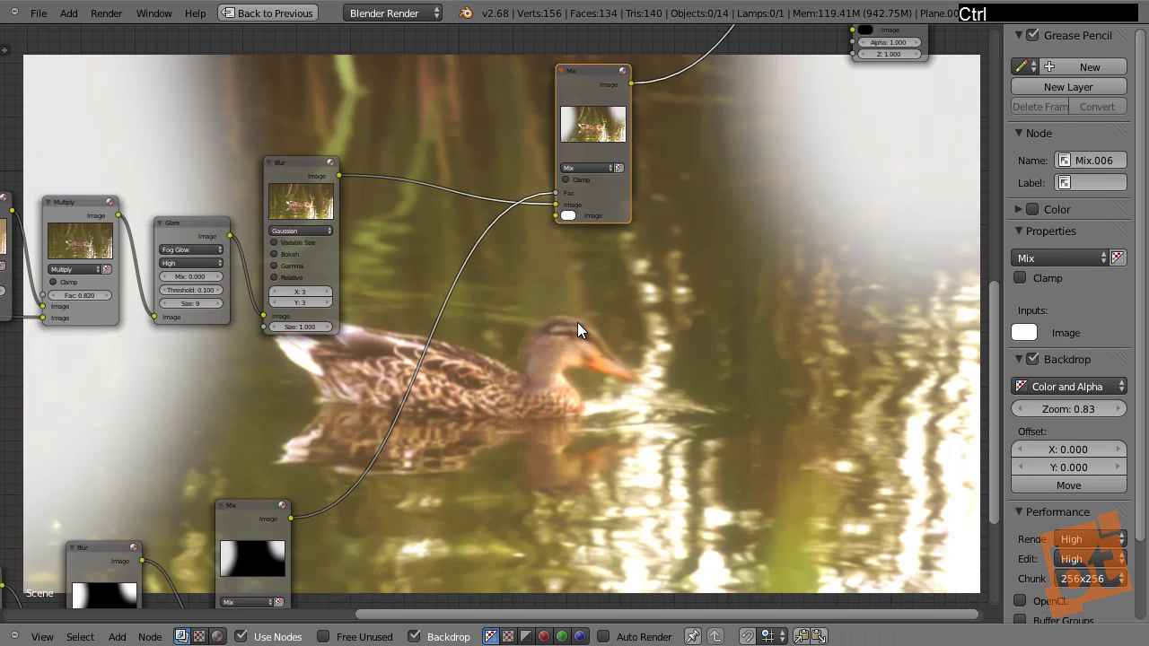
Step: Change the second colour of the footage chain's last Mix node from white to a light orange
middle_click_drag(623, 179, 593, 366)
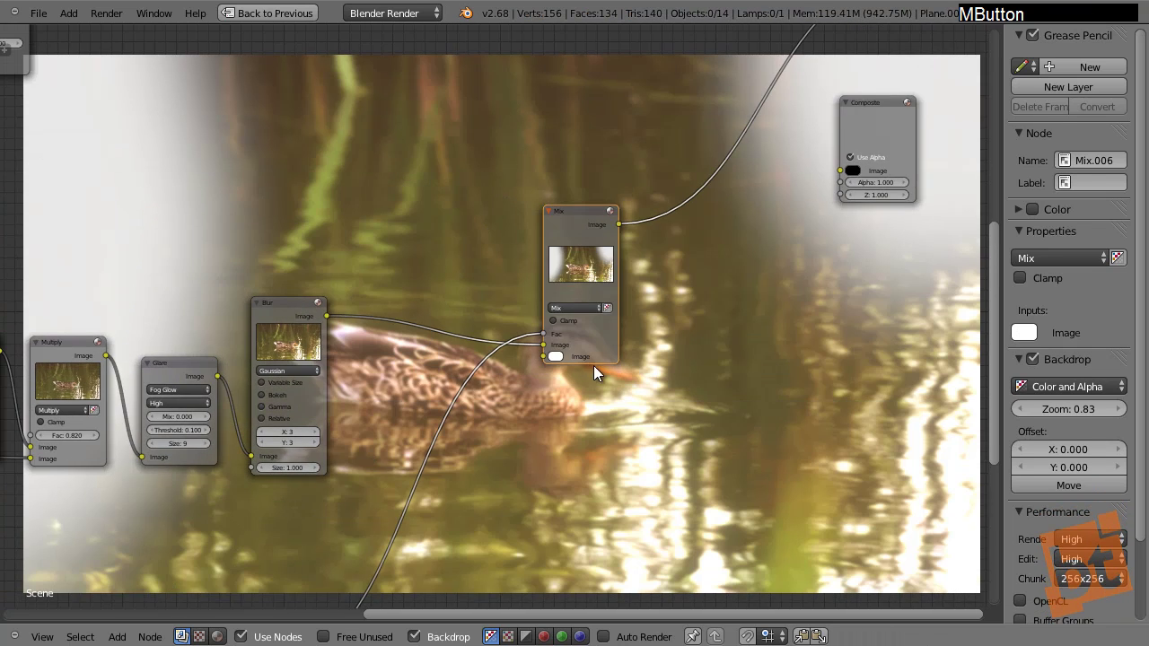
scroll(593, 366, "up", 2)
left_click(542, 350)
left_click_drag(585, 211, 584, 225)
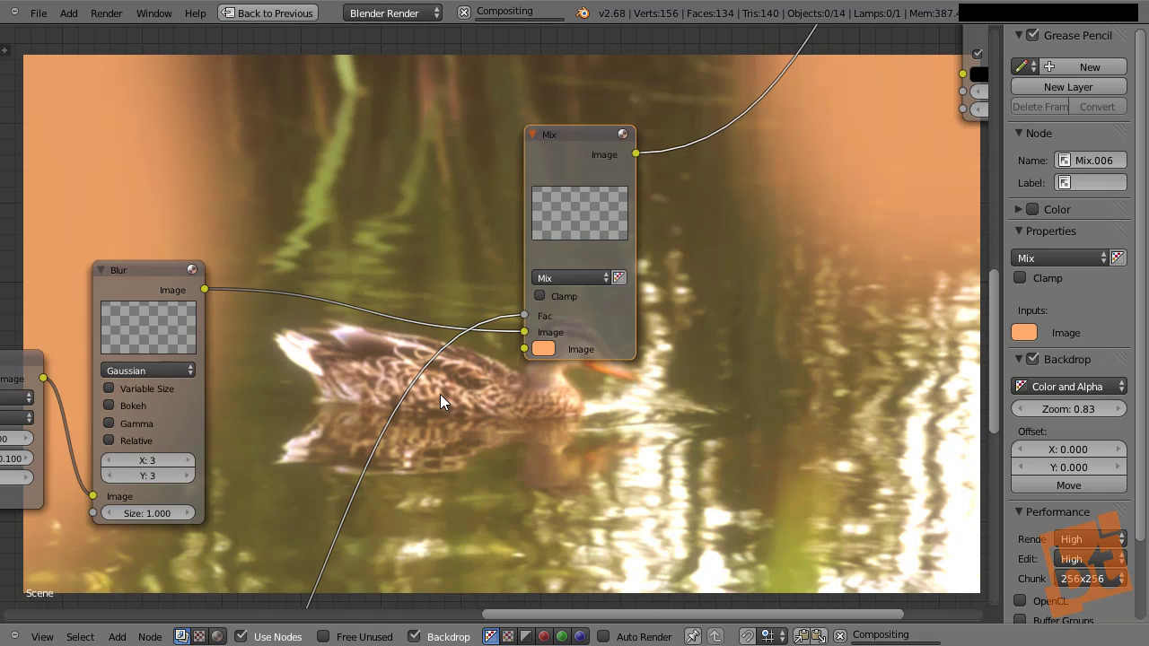
Step: Try the Add and Screen blend modes on the footage chain's last Mix node
left_click(558, 279)
left_click(567, 309)
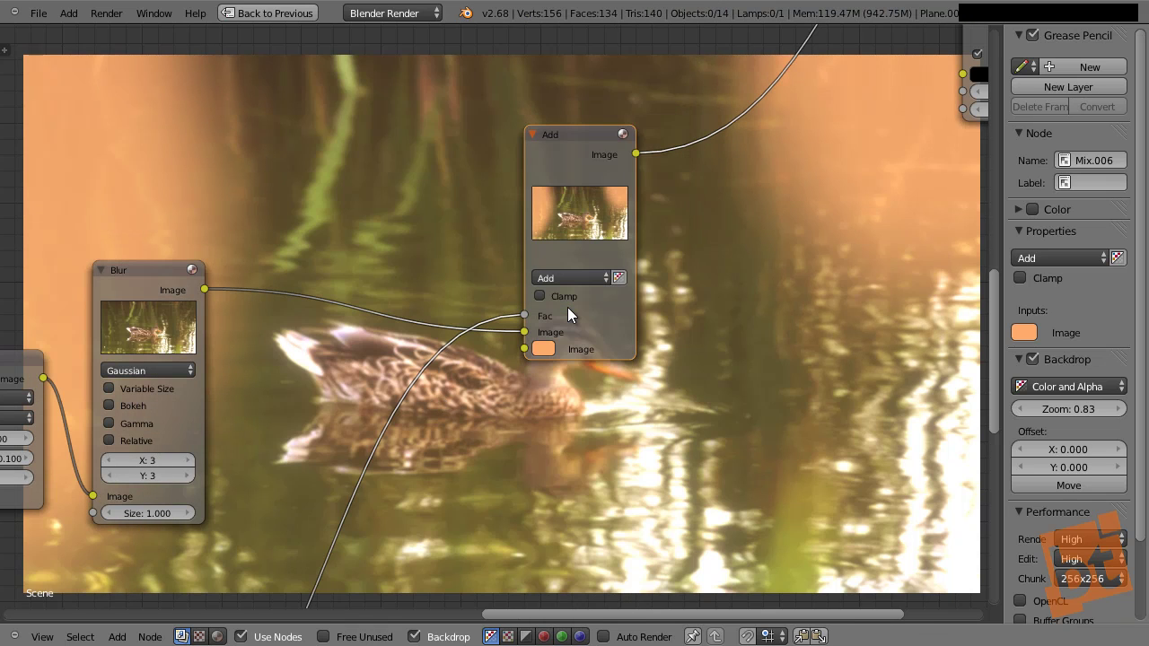
left_click(574, 280)
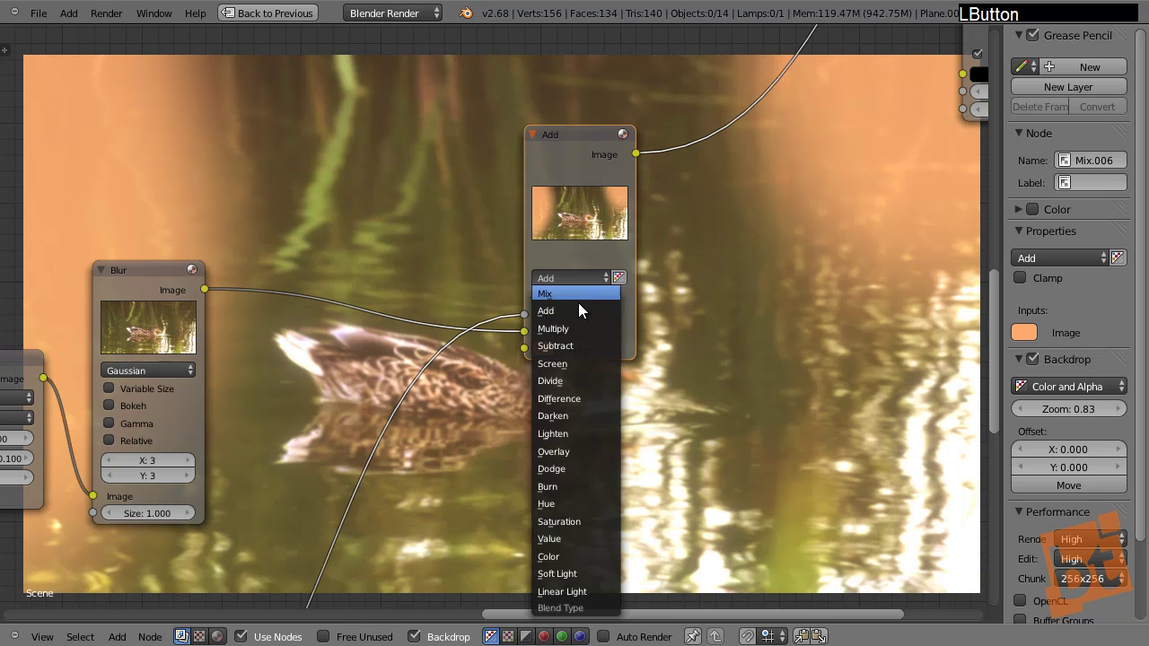
left_click(575, 365)
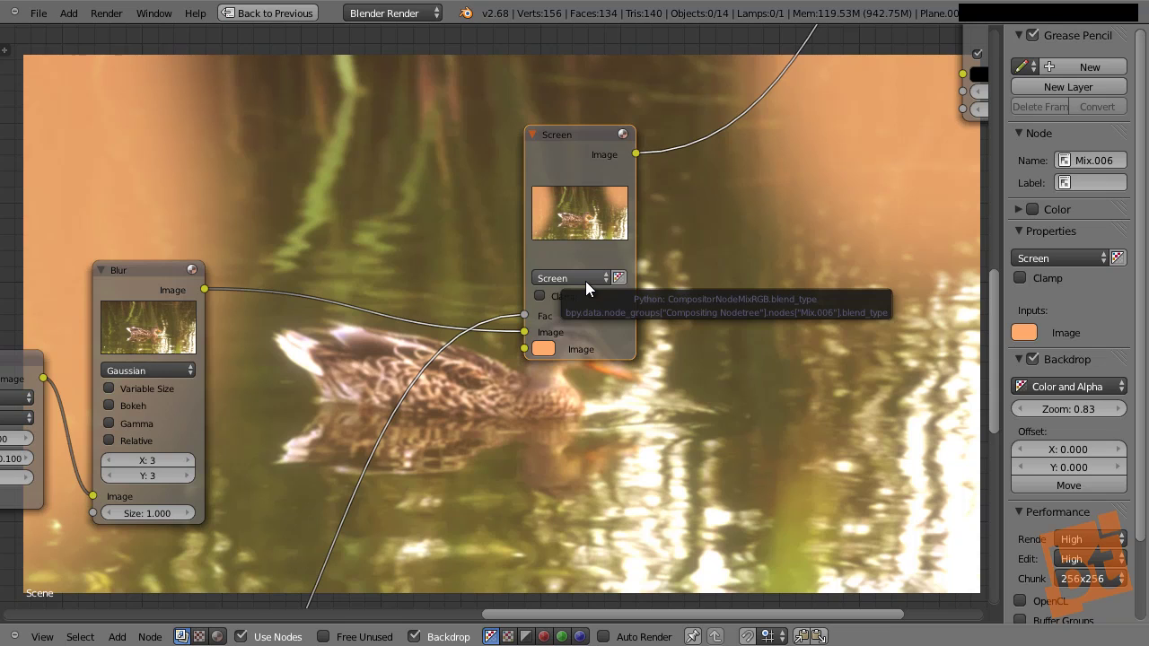
Step: Mute the Fog Glow Glare node in the footage chain
middle_click_drag(275, 466, 629, 241)
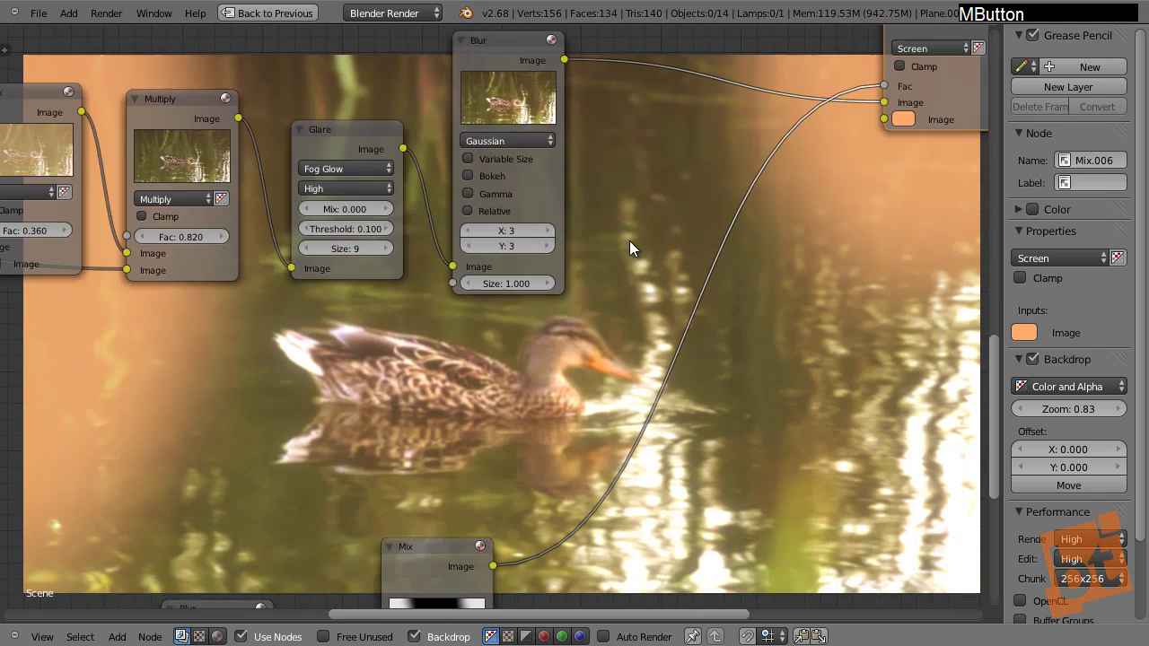
scroll(610, 269, "down", 4)
middle_click_drag(597, 284, 435, 405)
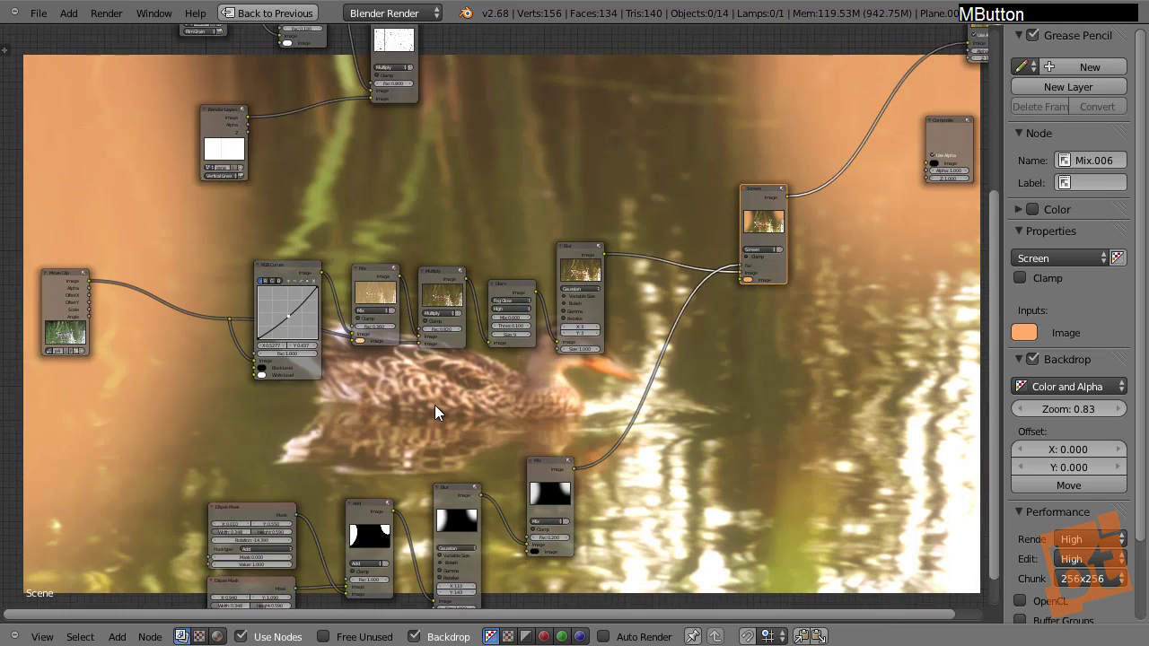
scroll(507, 301, "up", 3)
scroll(507, 302, "up", 2)
left_click(508, 284)
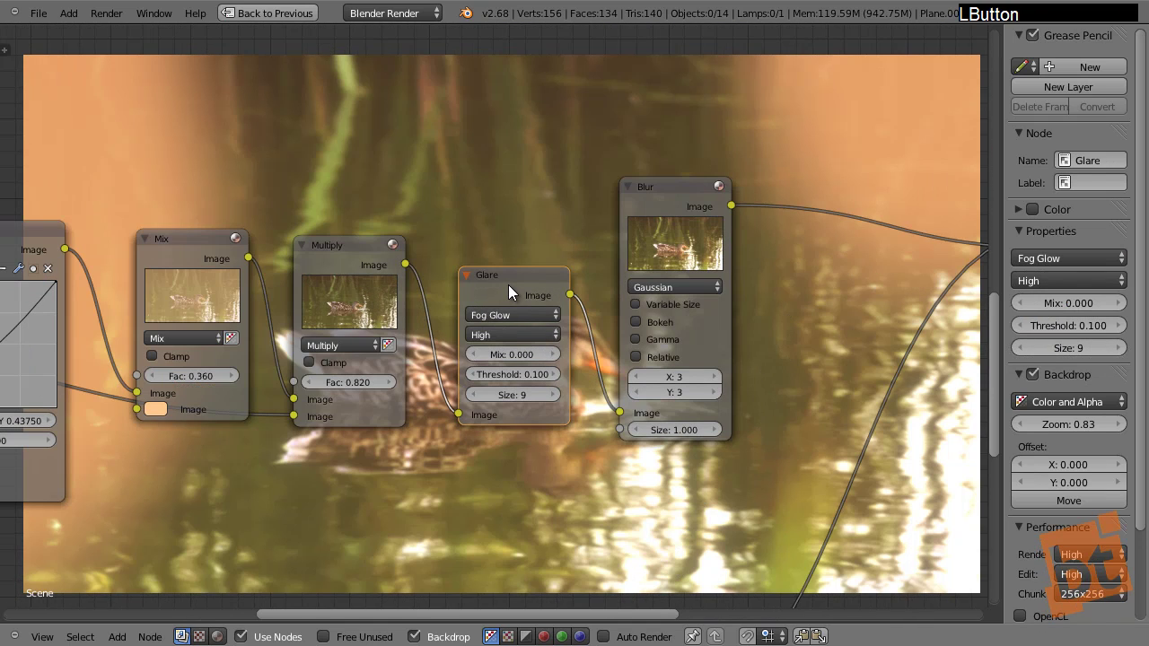
key("m")
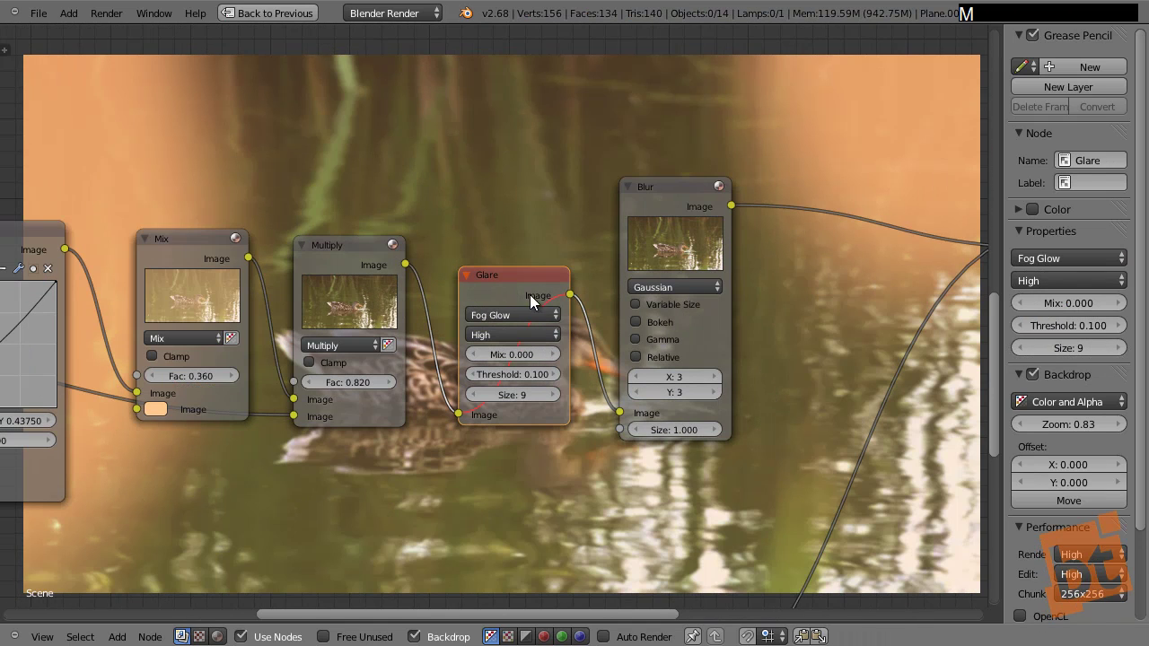
Step: Try the Burn and Dodge blend modes on the light-leak node at the end of the footage chain
middle_click_drag(551, 321, 325, 405)
scroll(585, 377, "down", 2)
scroll(493, 393, "up", 3)
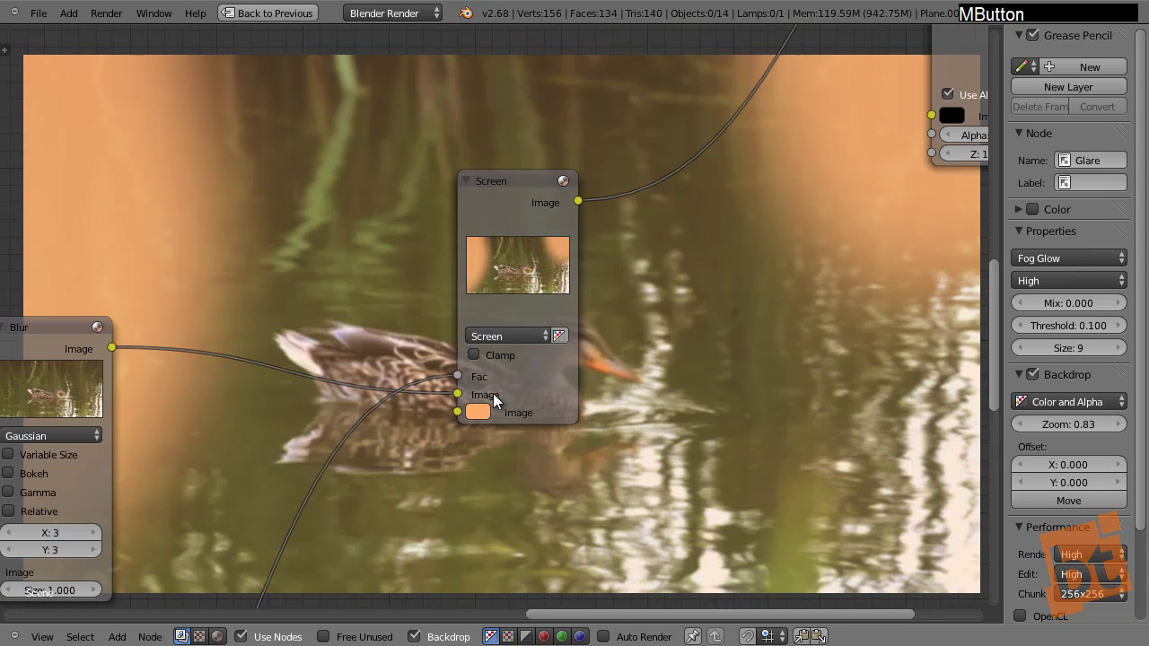
left_click(514, 336)
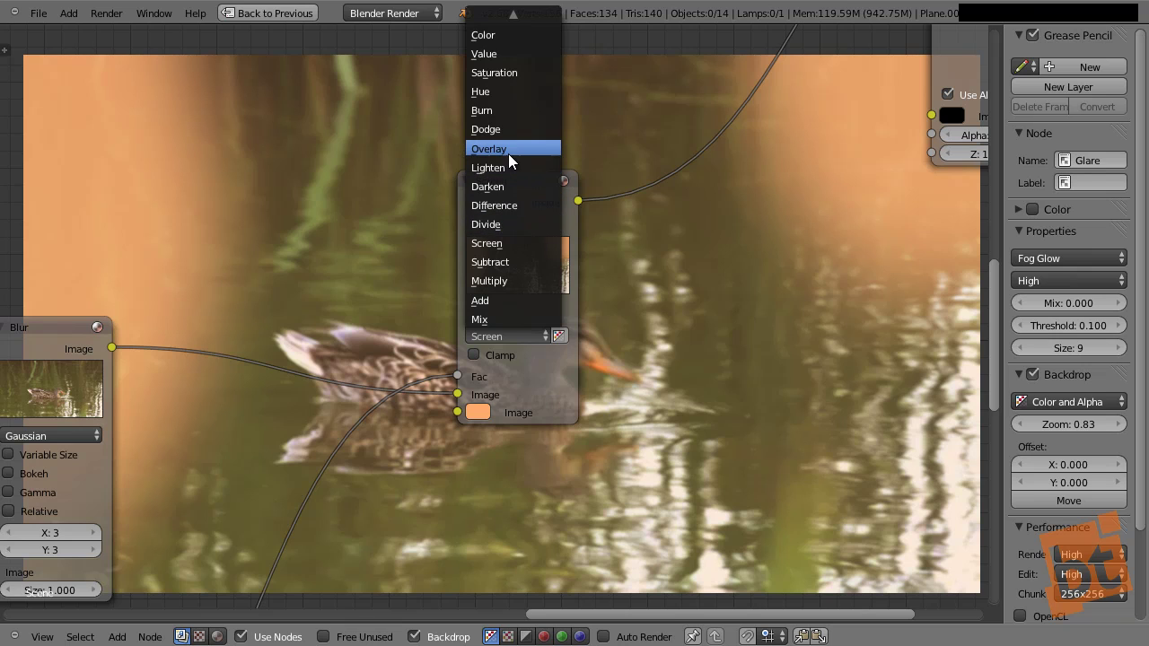
left_click(502, 113)
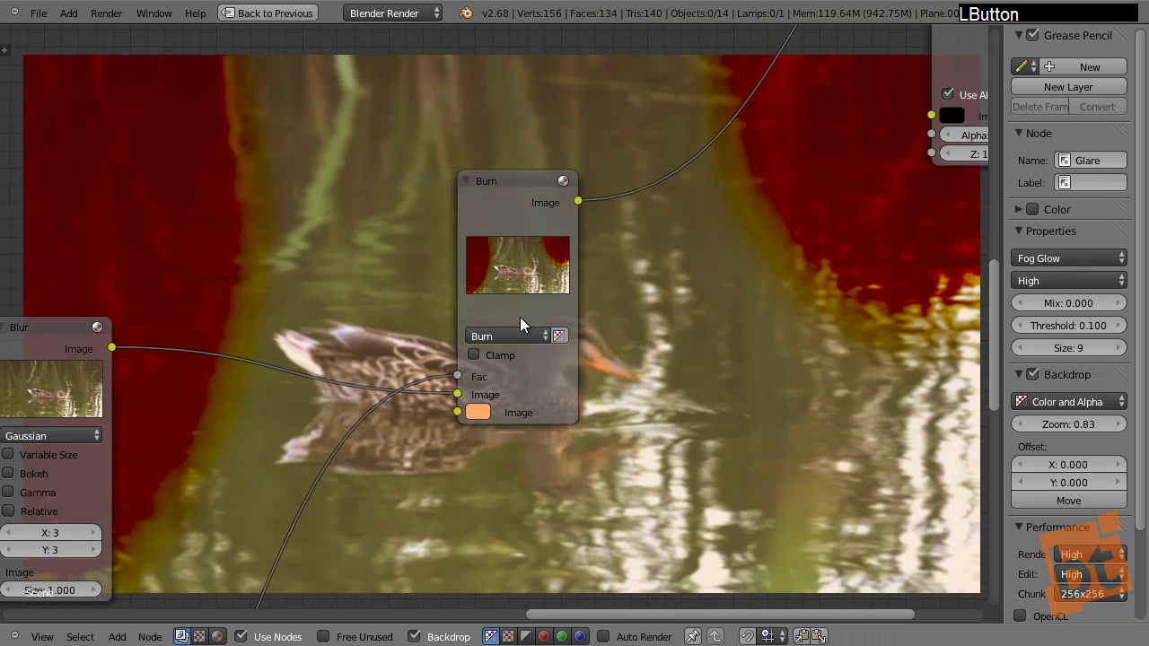
left_click(518, 335)
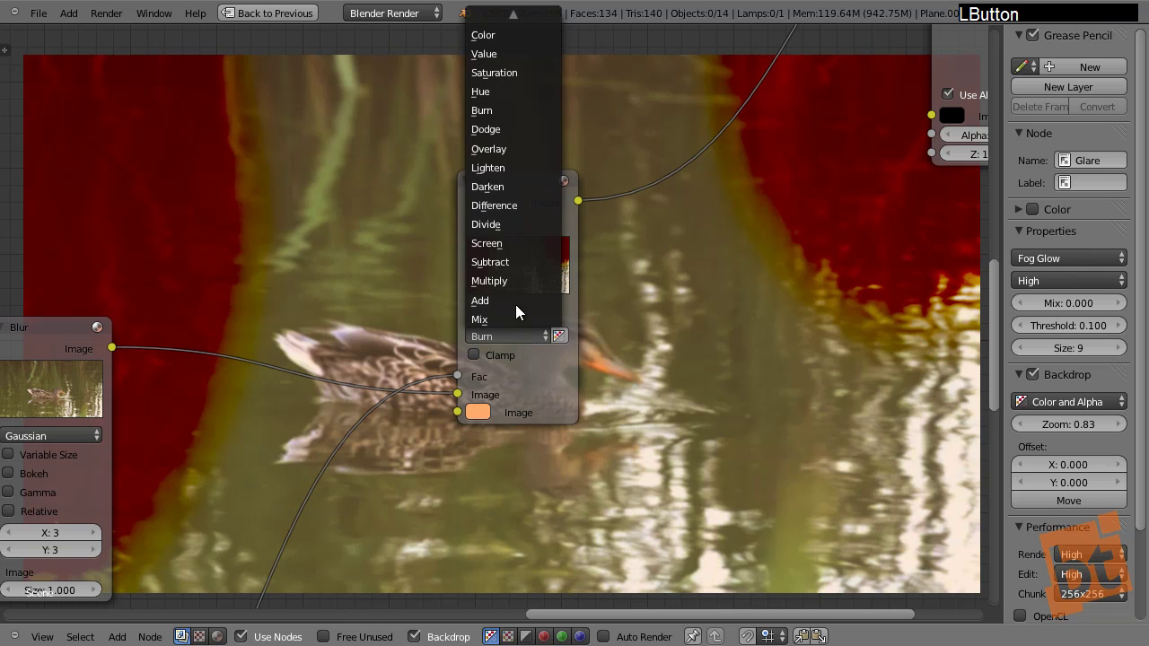
left_click(515, 128)
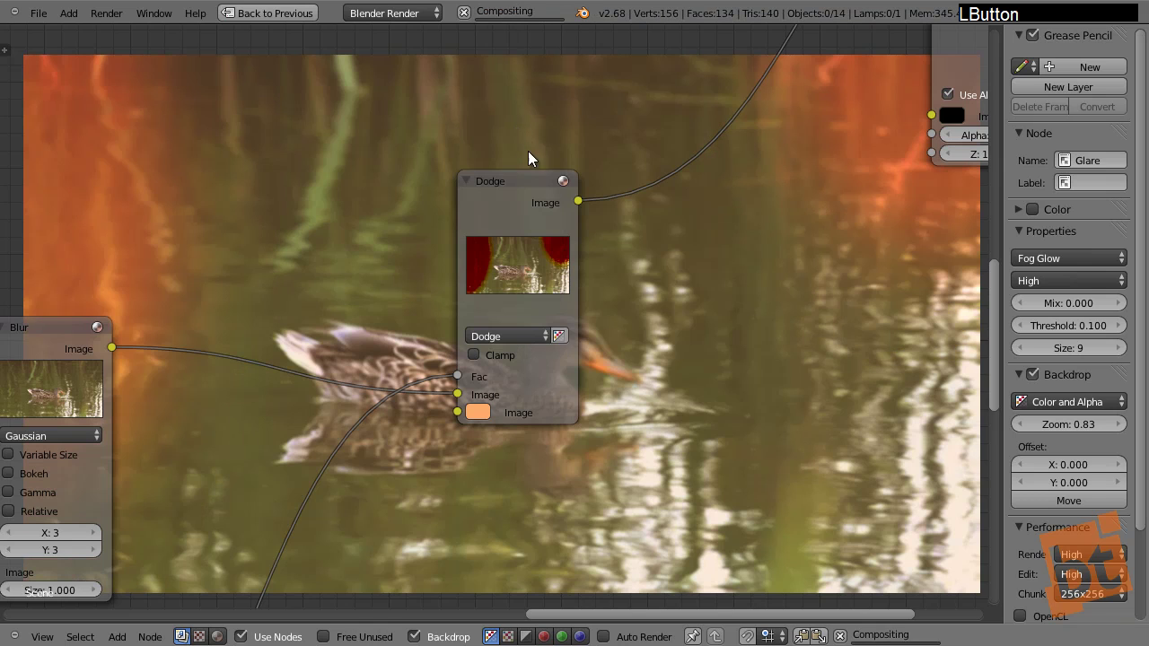
Step: Compare the Color, Saturation and Overlay blend modes on the light-leak node
middle_click_drag(508, 402, 536, 413)
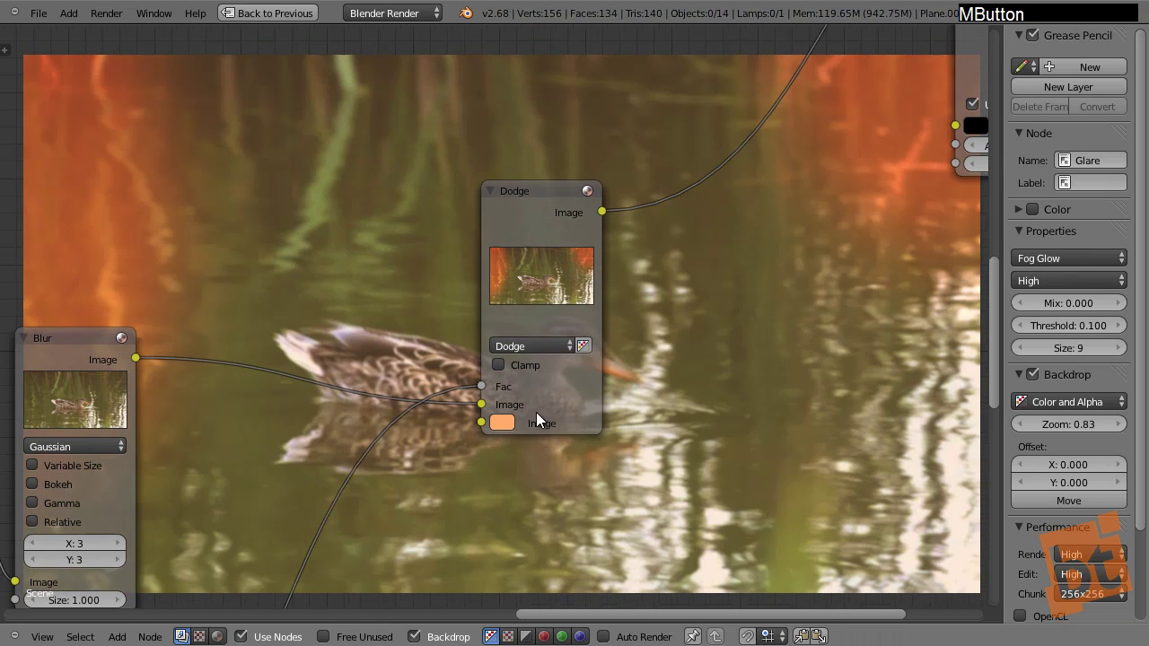
left_click(532, 346)
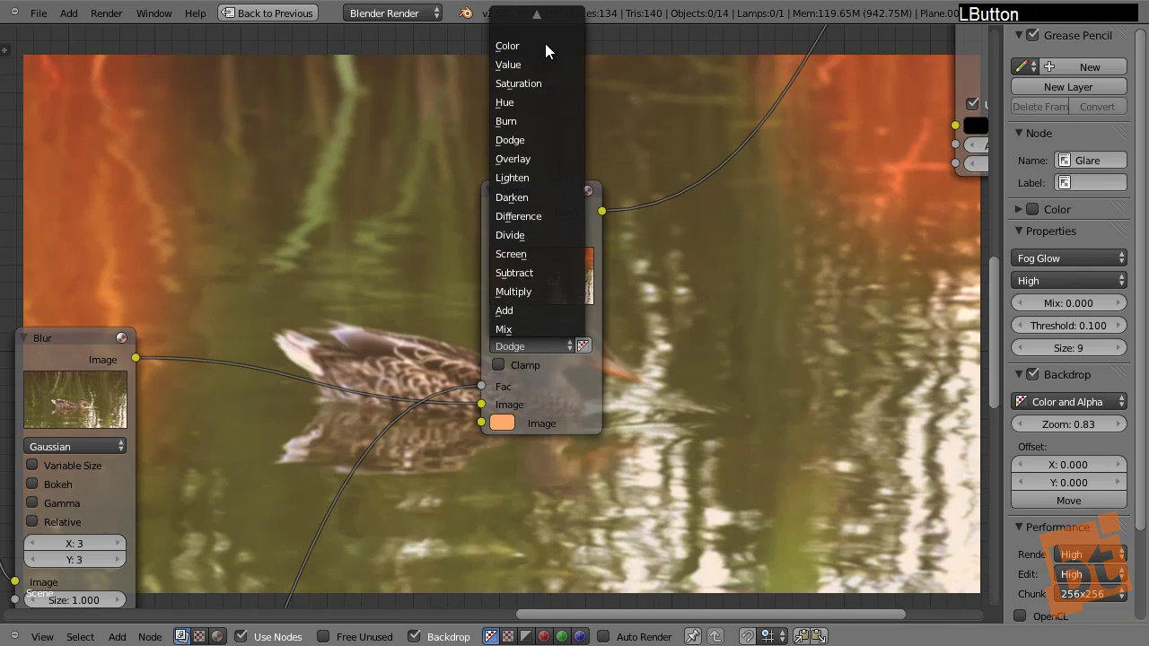
left_click(544, 44)
left_click(560, 349)
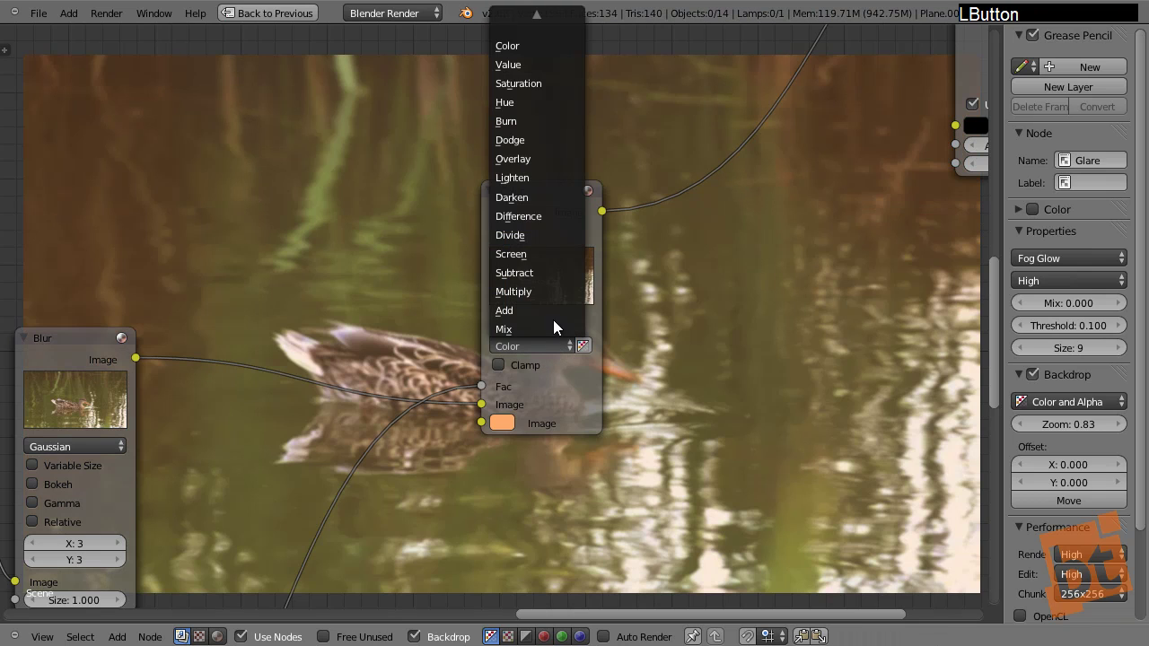
left_click(548, 83)
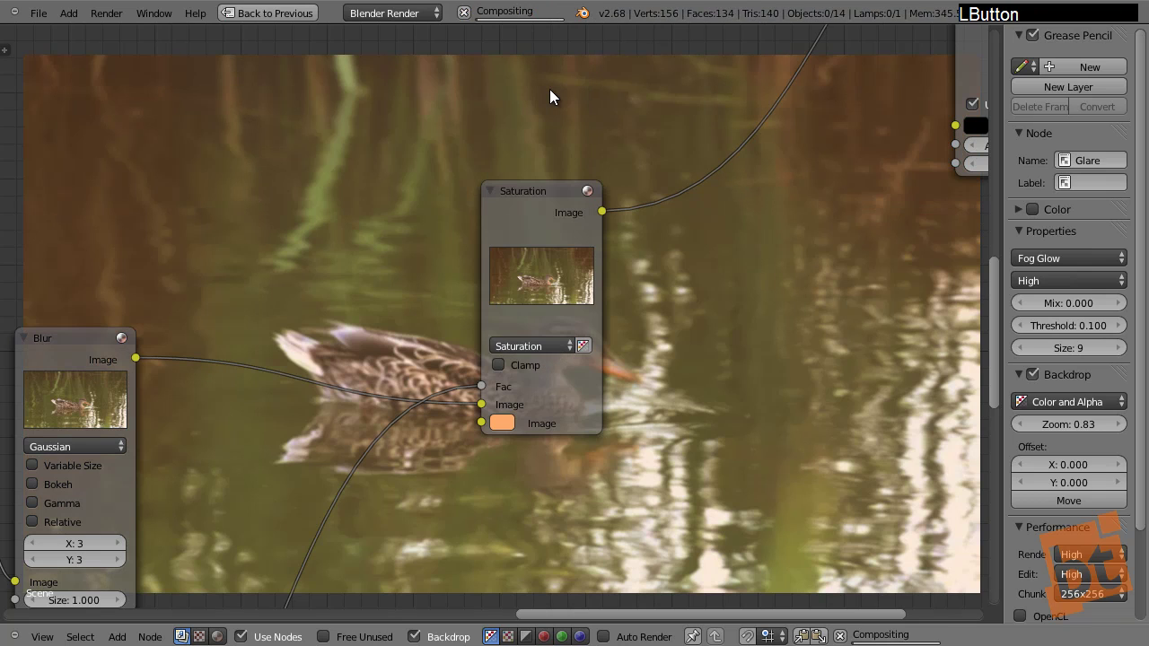
left_click(538, 346)
left_click(538, 159)
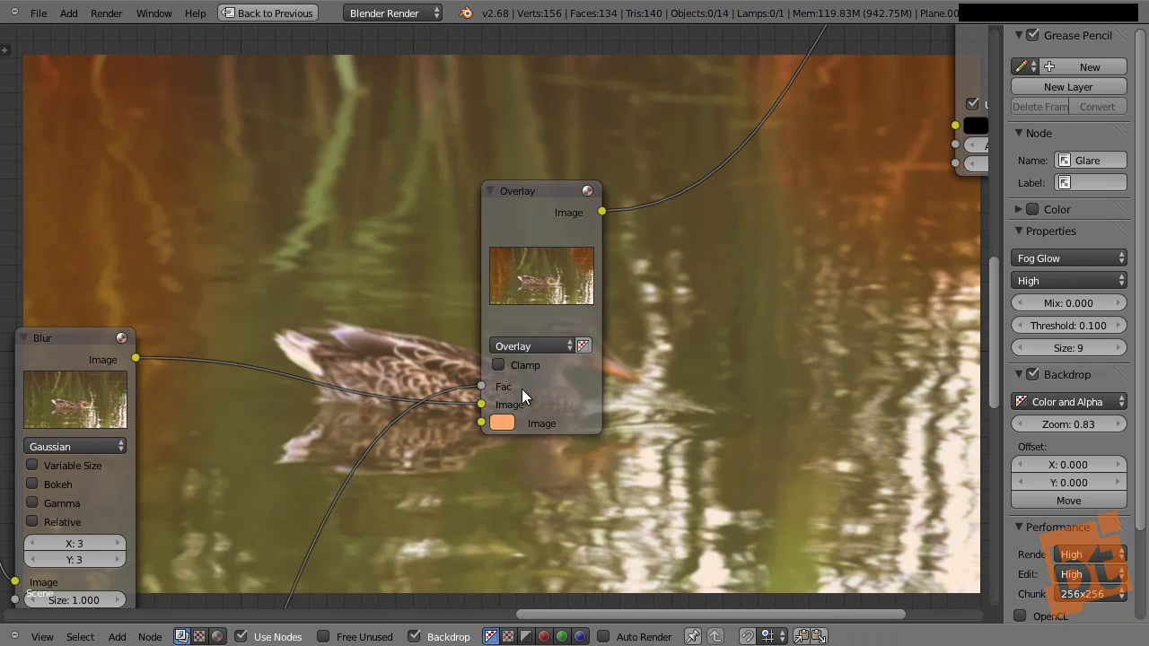
Step: Shift the light-leak node's second colour to a more saturated yellow-orange
left_click(504, 423)
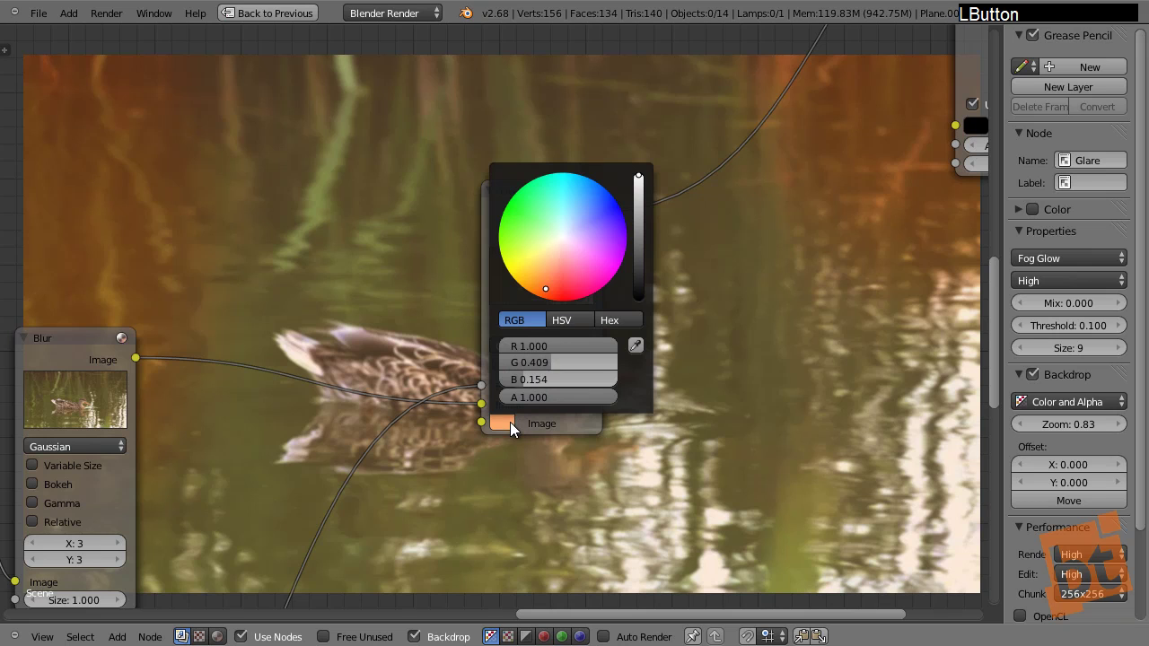
mouse_move(547, 278)
left_mouse_down()
mouse_move(539, 271)
mouse_move(560, 242)
mouse_move(539, 295)
left_mouse_up()
left_click(526, 329)
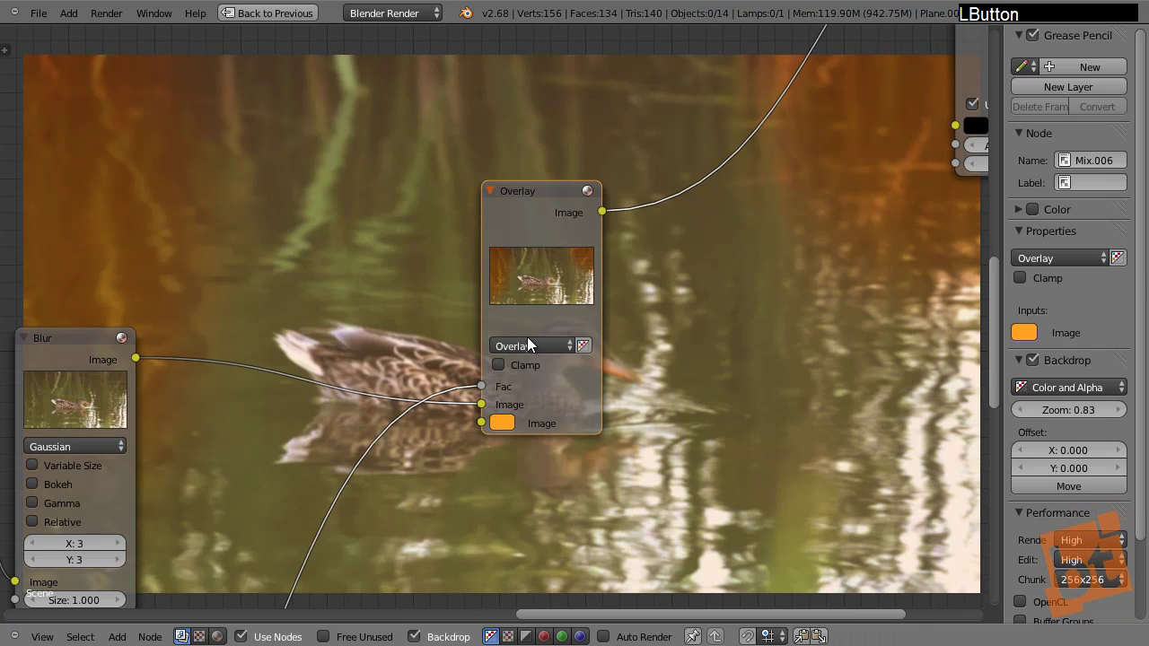
Step: Set the light-leak node to Dodge and its second colour to a pale orange, R 1.000, G 0.813, B 0.514
left_click(527, 341)
left_click(530, 136)
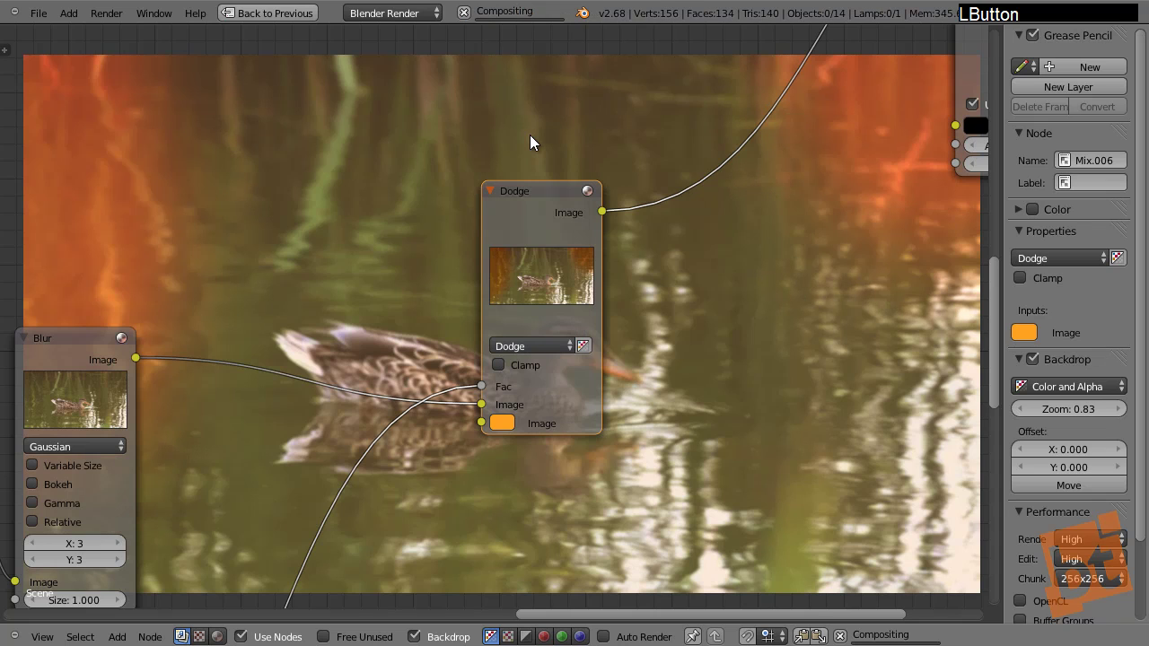
left_click(508, 422)
left_click(539, 284)
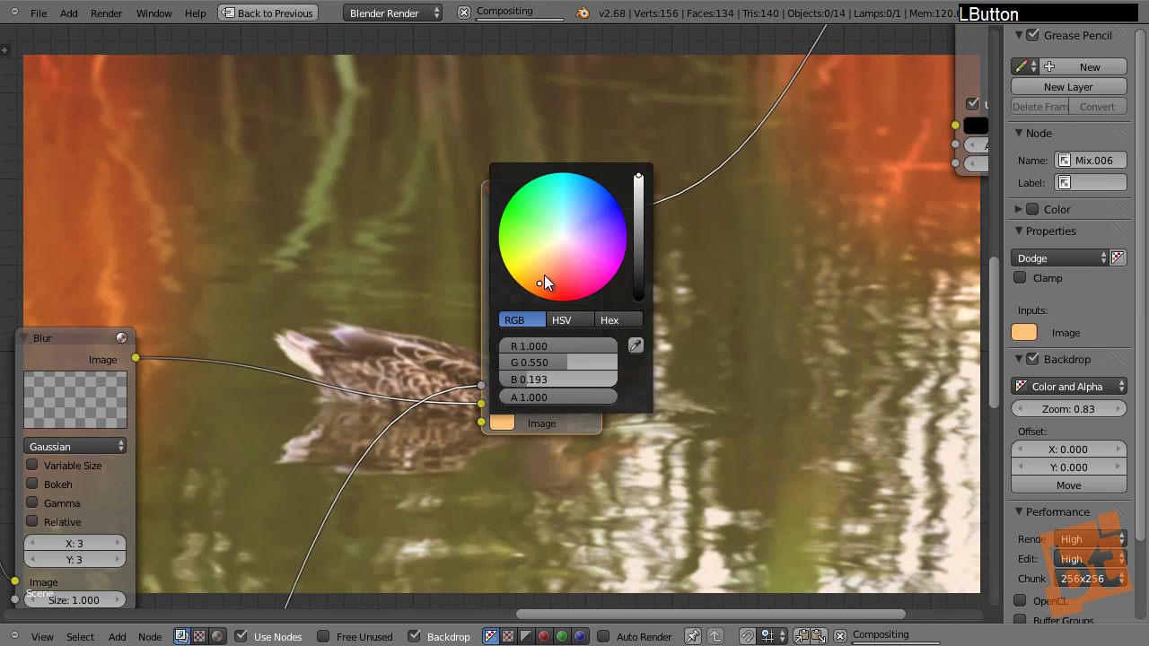
left_click(544, 262)
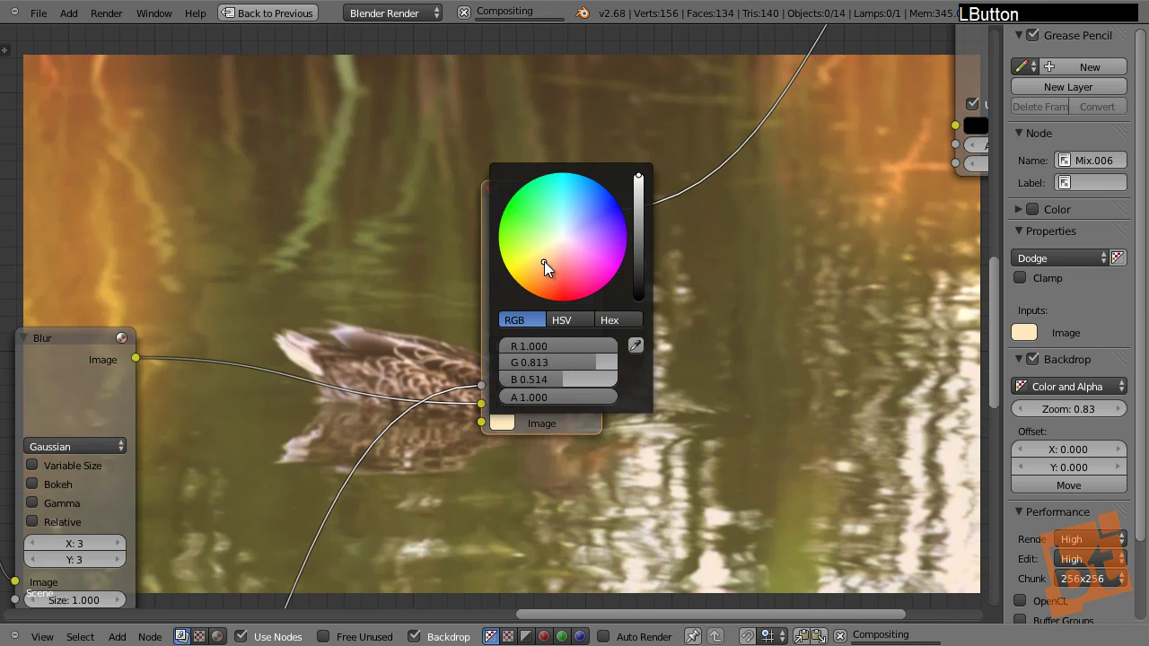
middle_click(617, 534)
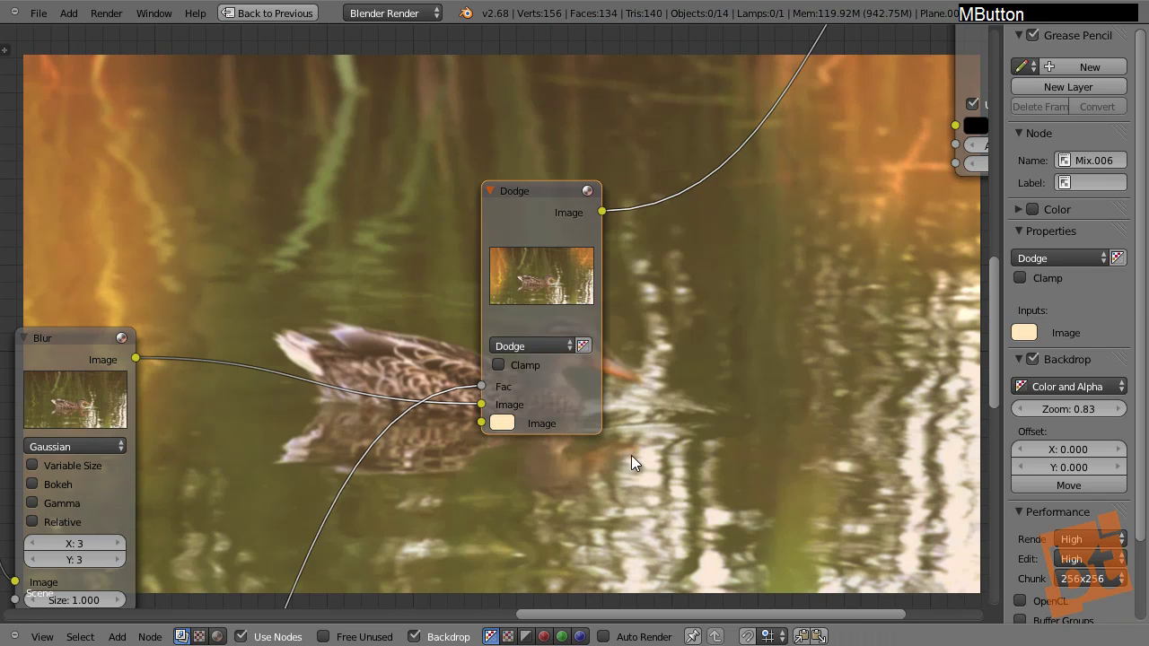
Step: Set the factor of the mask chain's Mix node to 0.290
scroll(631, 455, "down", 5)
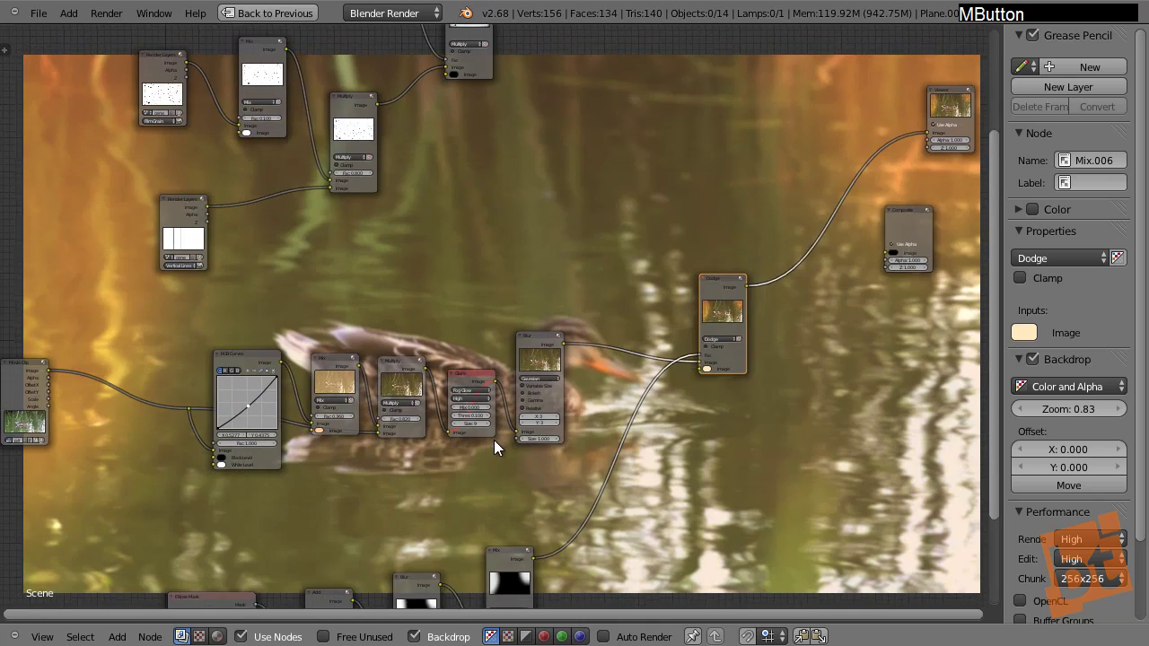
scroll(494, 439, "up", 2)
middle_click_drag(523, 461, 590, 247)
scroll(581, 358, "up", 4)
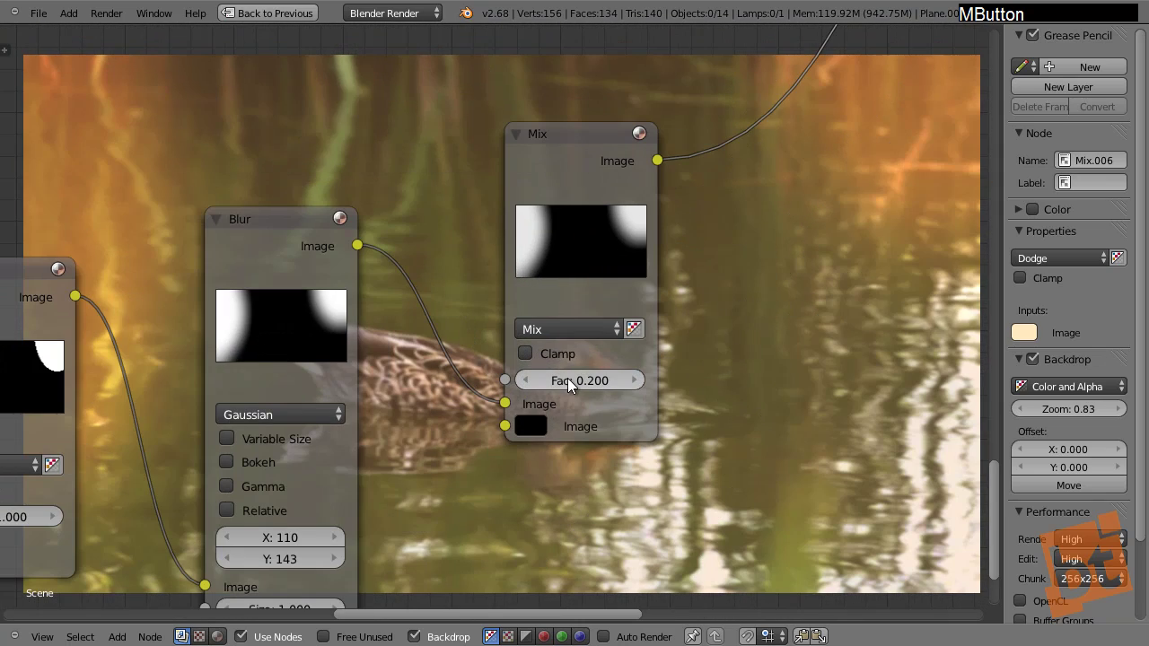
left_click_drag(583, 385, 592, 385, "shift")
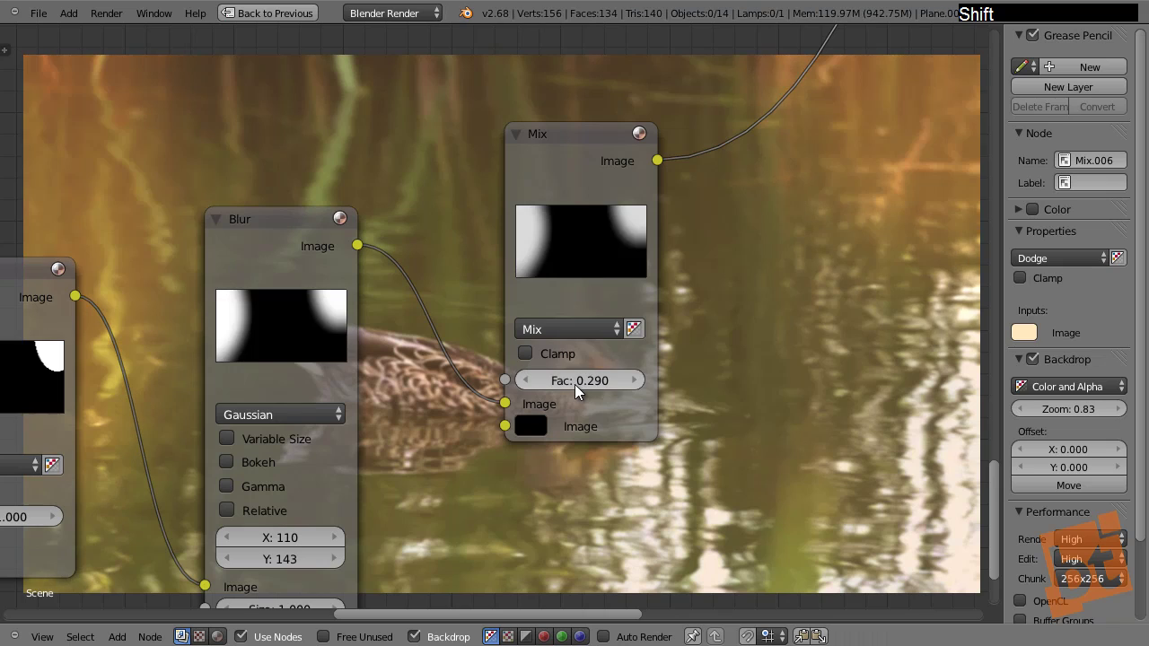
Step: Move the Dodge node closer to the footage chain's Blur node, making room before the Viewer
scroll(426, 412, "down", 5)
middle_click_drag(426, 413, 580, 429)
scroll(592, 384, "down", 2)
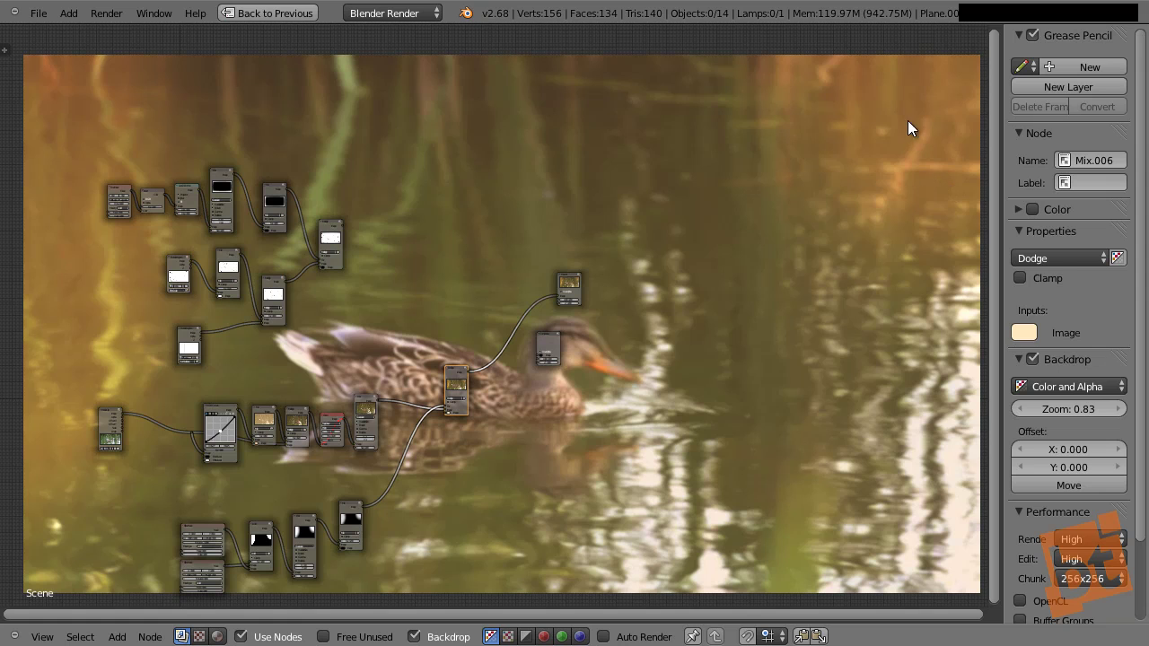
middle_click_drag(517, 390, 494, 446)
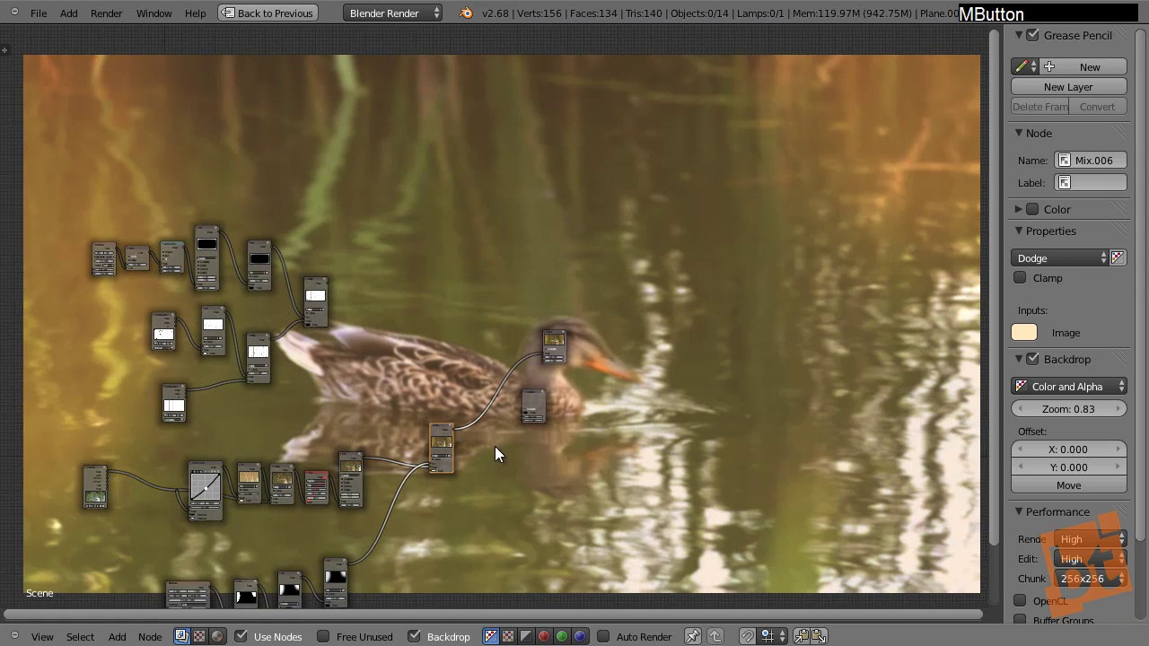
scroll(408, 476, "up", 4)
left_click_drag(481, 366, 433, 384)
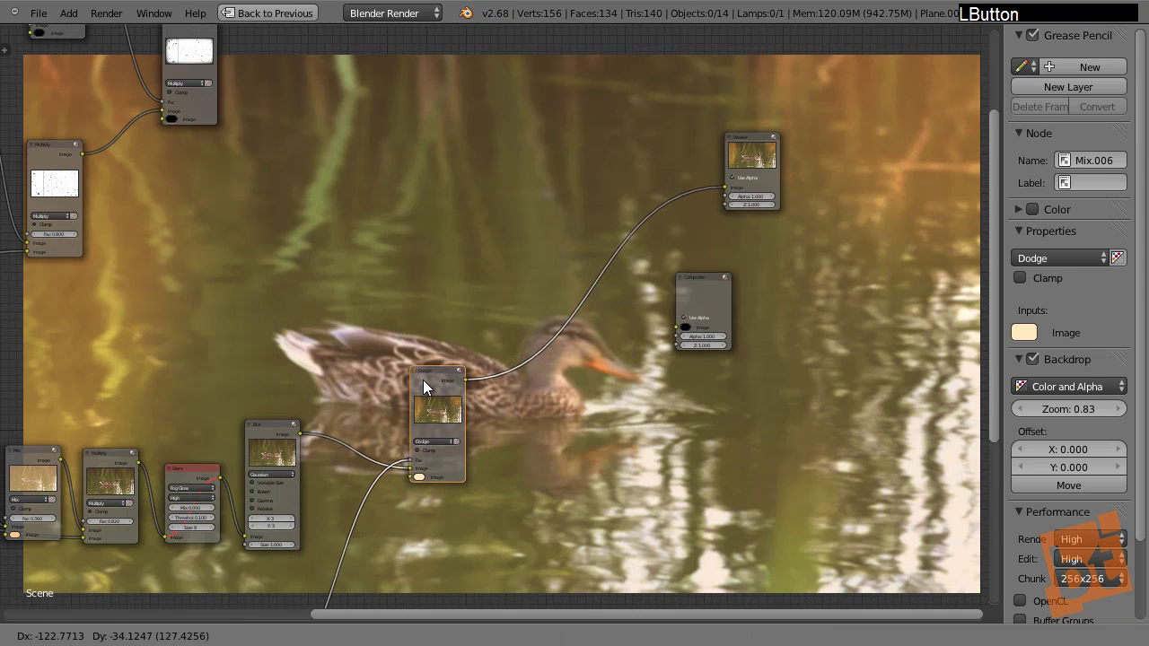
middle_click_drag(383, 235, 371, 217)
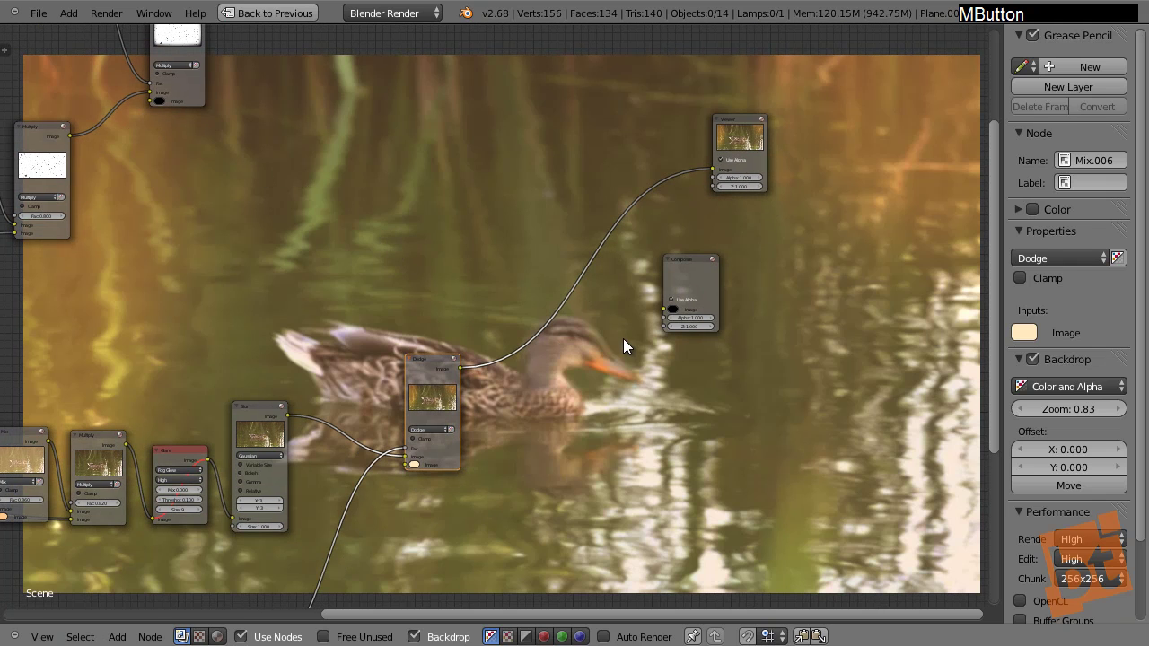
Step: Add a Mix node and insert it on the link between the Dodge node and the Viewer
key("shift+a")
mouse_move(600, 380)
left_click(646, 383)
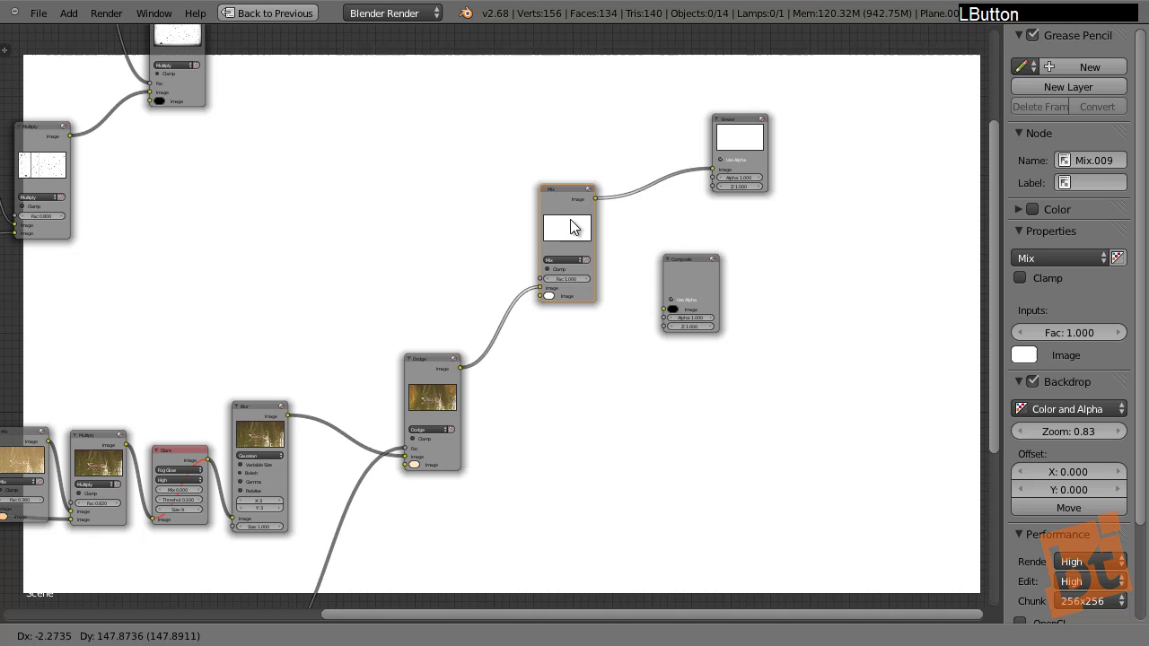
left_click(574, 241)
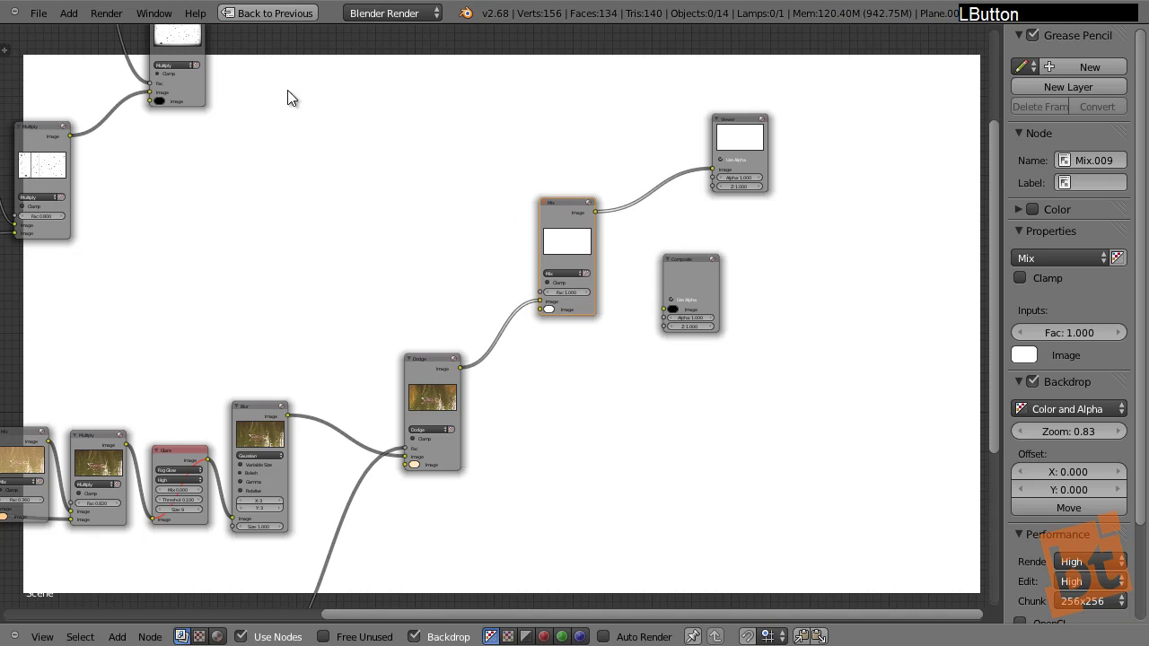
Step: Connect the output of the grain, lines and vignette chain's final Multiply node to the new Mix node's second image input
middle_click_drag(250, 125, 232, 110)
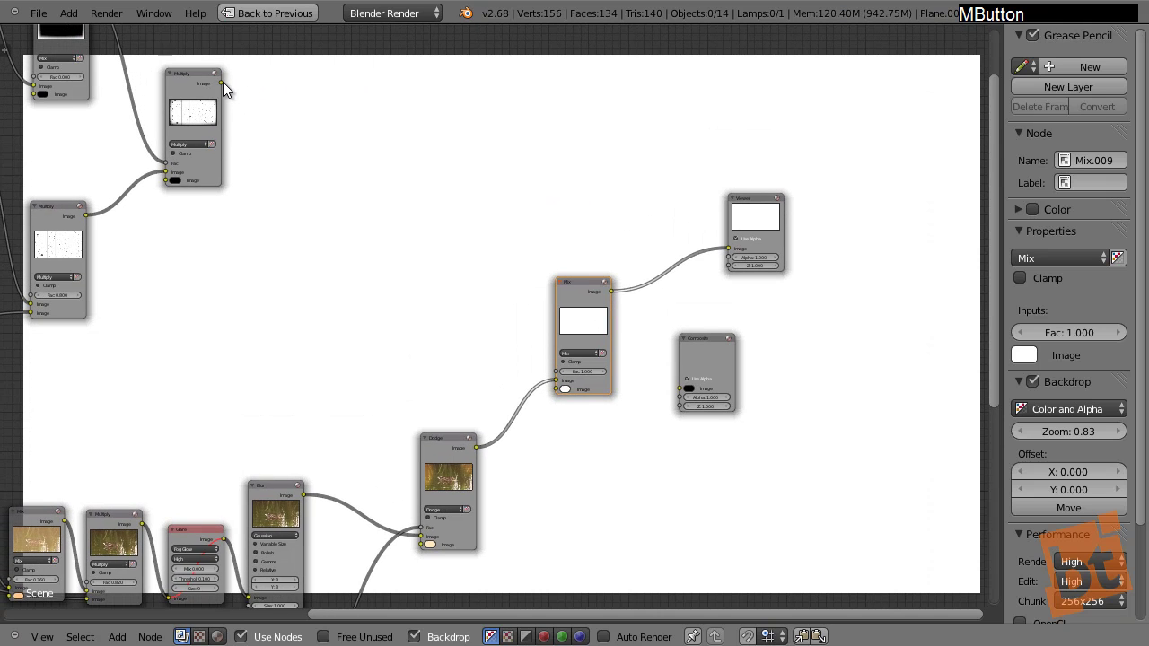
left_click(222, 82)
left_click_drag(314, 139, 557, 389)
Step: Set the blend mode of the Mix node joining the Dodge result and the overlay chain to Multiply
scroll(588, 377, "up", 3)
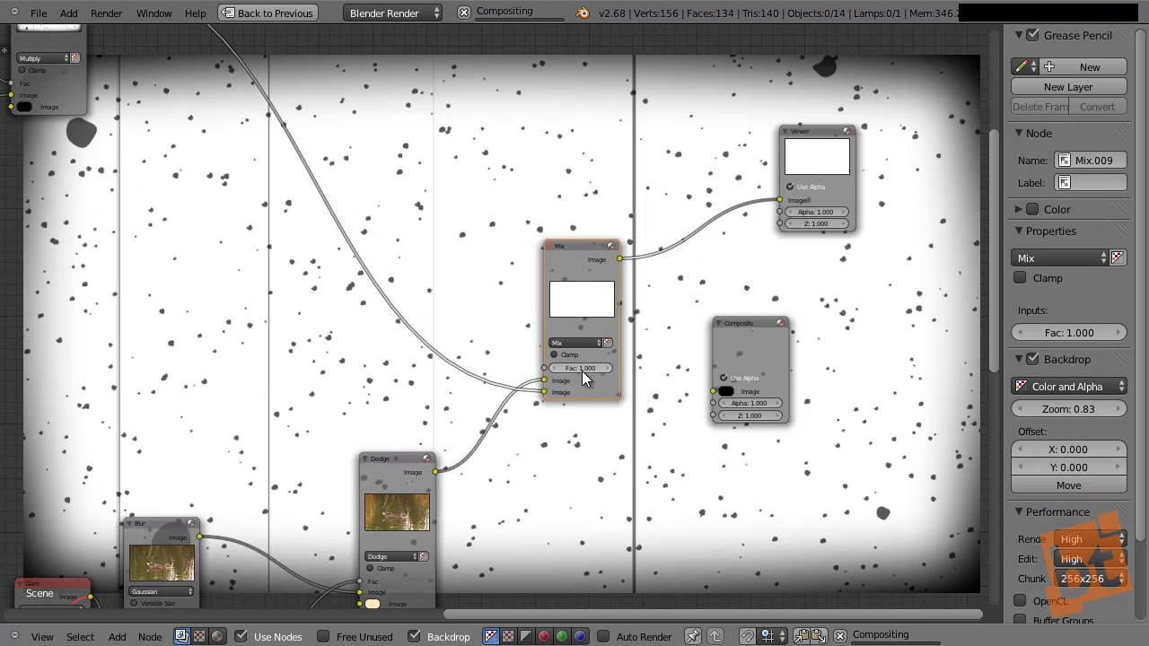
left_click(578, 262)
left_click(580, 333)
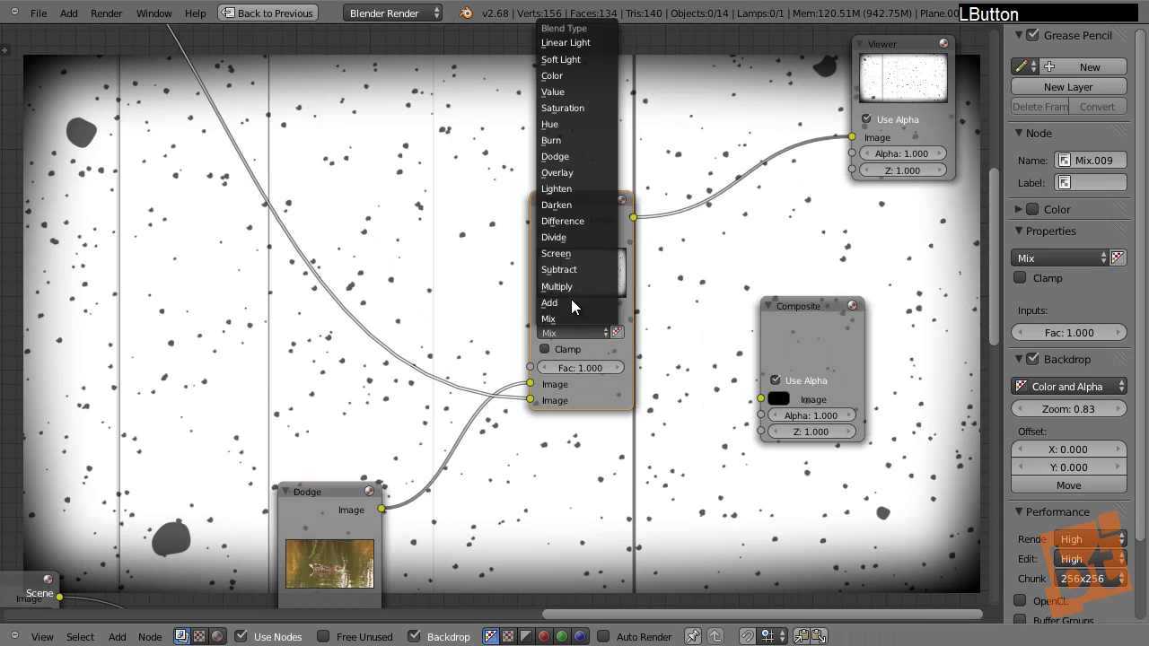
left_click(570, 288)
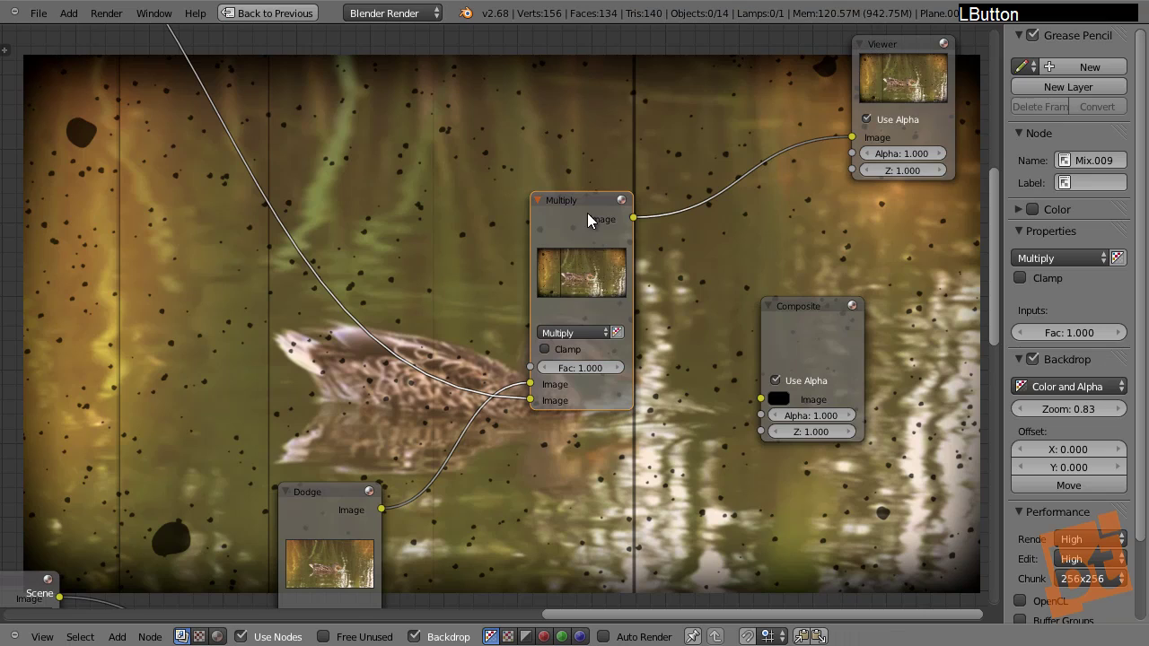
Step: Set the factor of the final Multiply node before the Viewer to 0.900
middle_click_drag(599, 227, 688, 277)
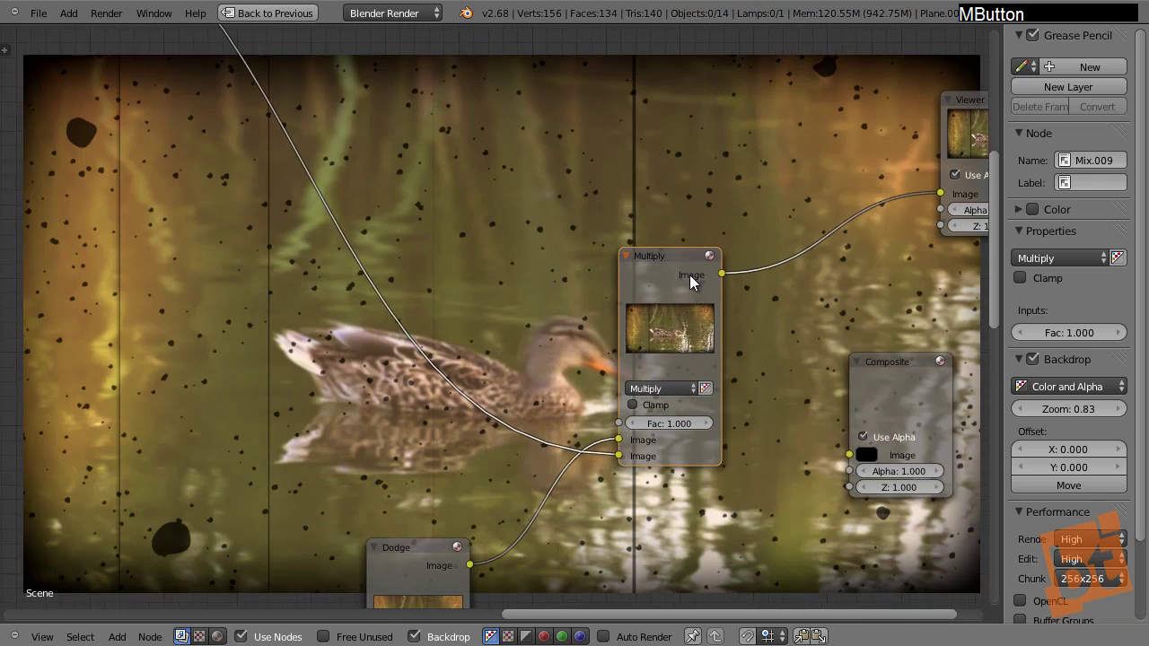
scroll(682, 283, "down", 4)
scroll(615, 337, "up", 5)
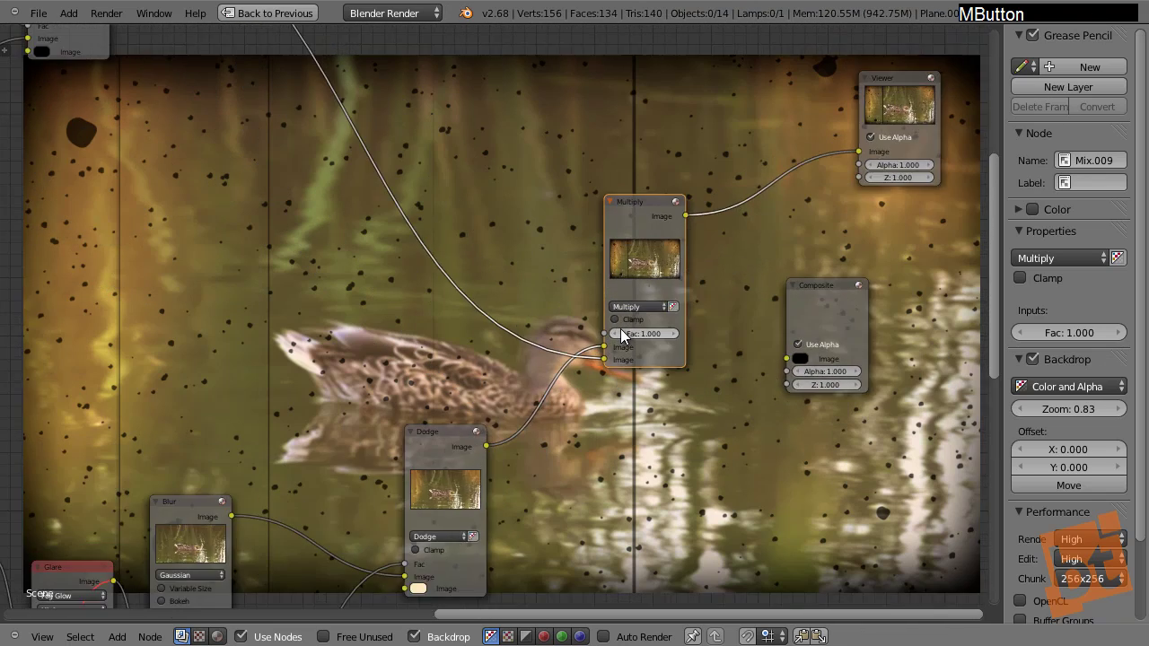
left_click(611, 345)
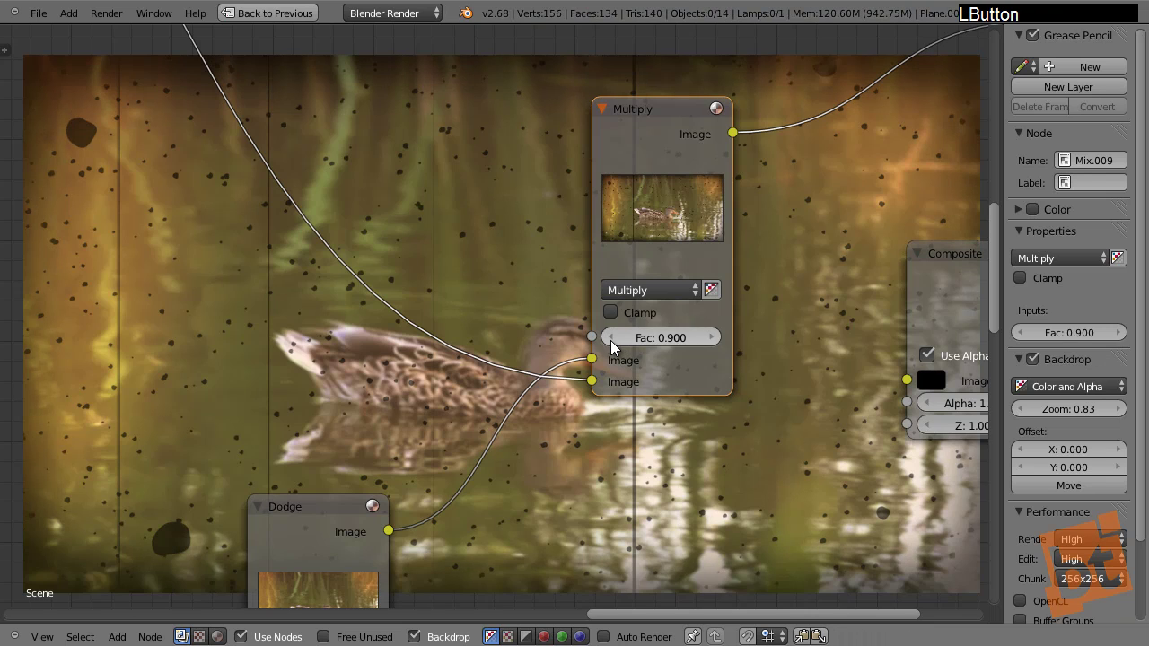
left_click(611, 345)
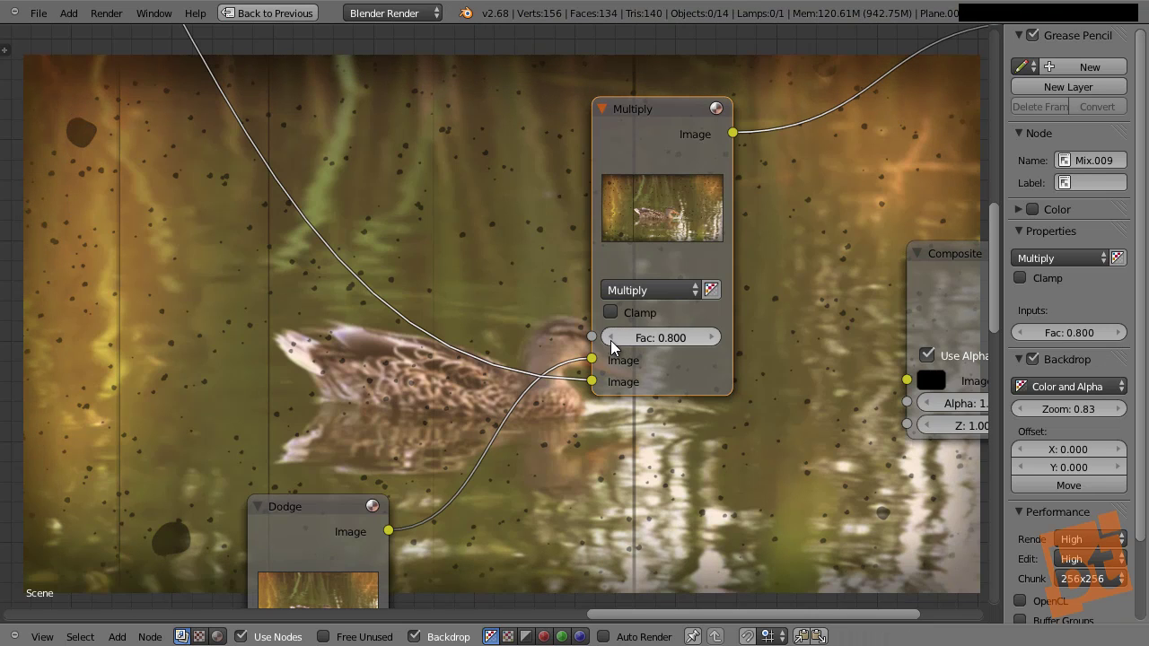
left_click(712, 337)
Step: Add a Blur node and insert it on the link between the Vertical Lines render layer and its Multiply node
middle_click_drag(330, 339, 639, 337)
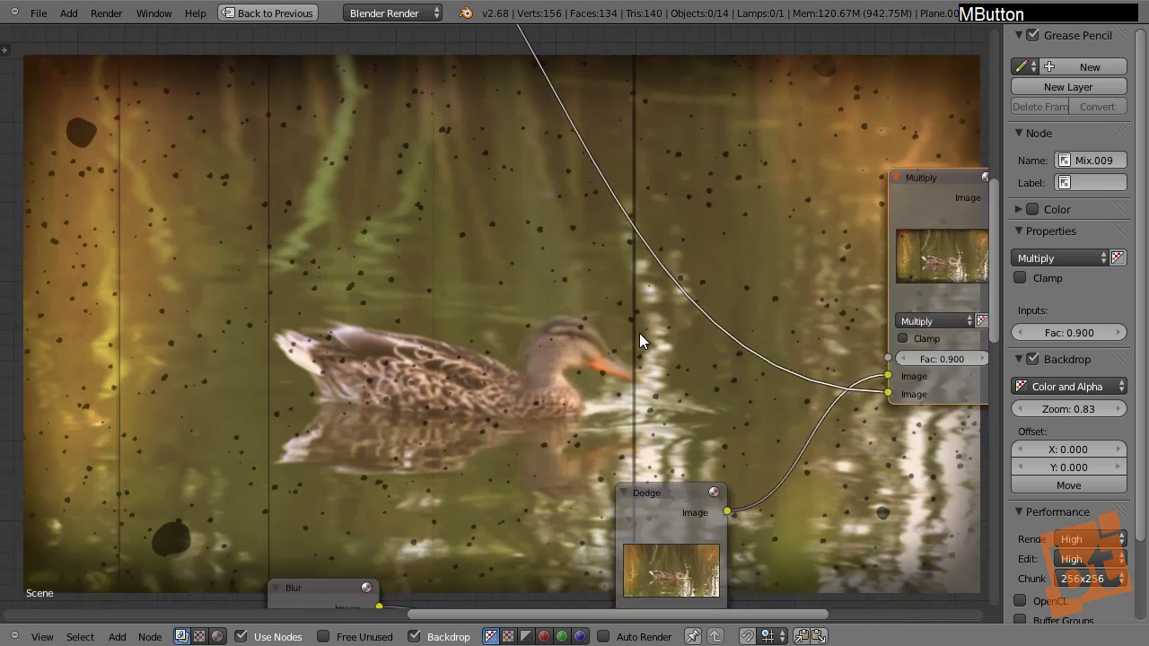
scroll(639, 336, "down", 3)
middle_click_drag(569, 334, 657, 333)
middle_click_drag(390, 286, 499, 342)
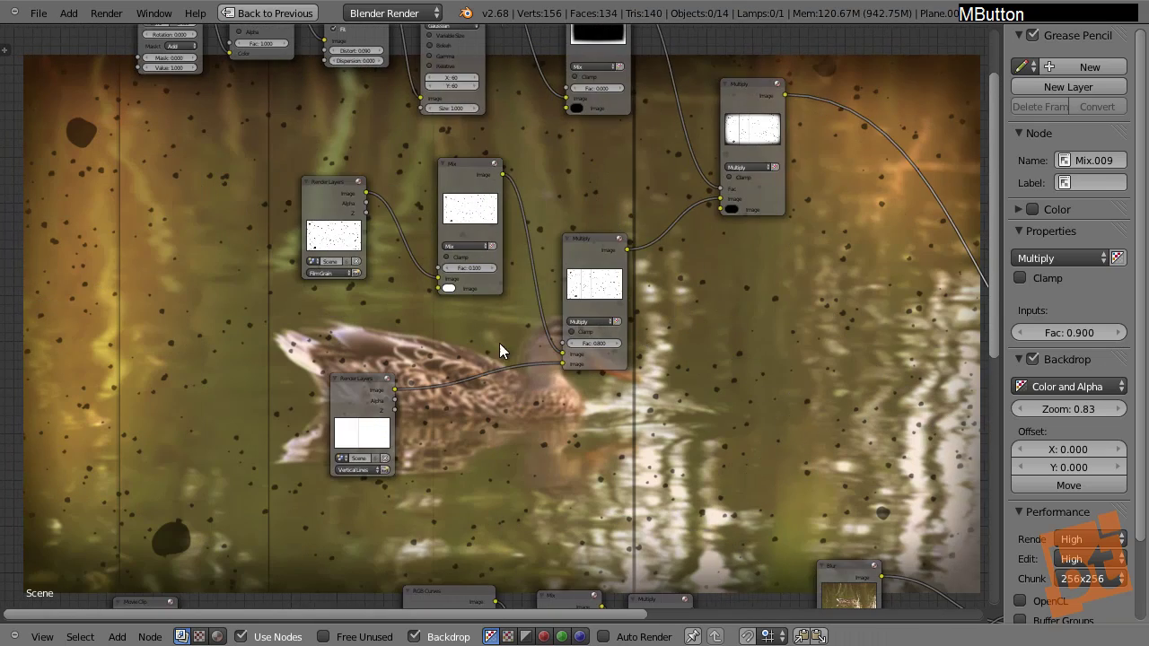
scroll(498, 343, "up", 4)
middle_click_drag(524, 398, 504, 386)
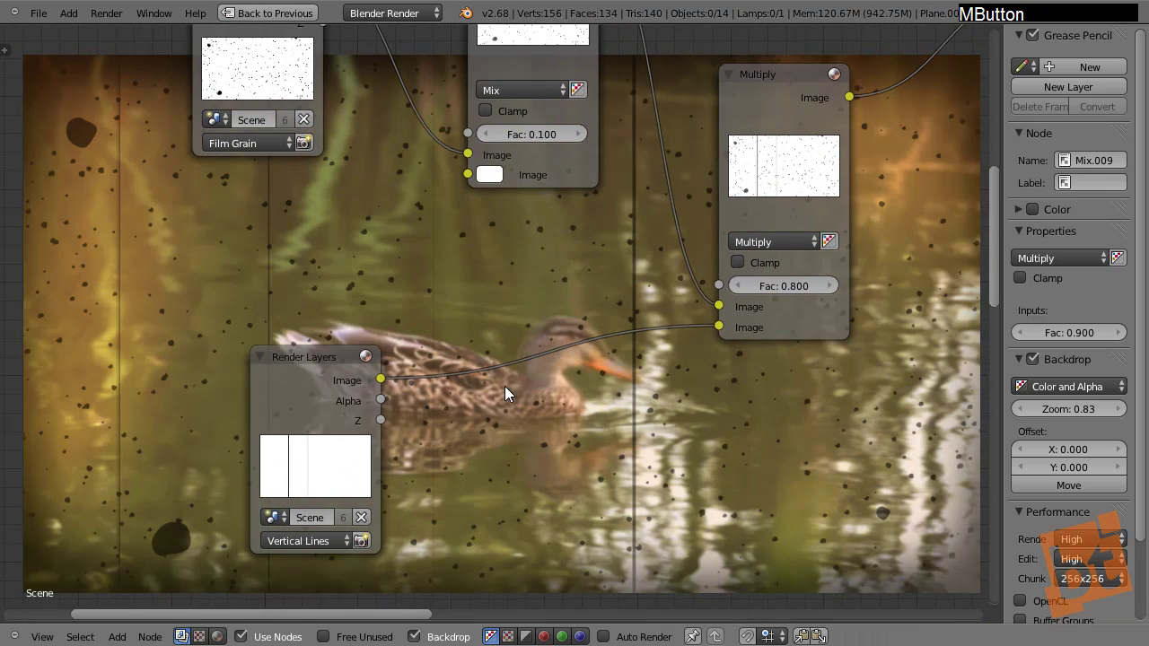
key("shift+a")
mouse_move(507, 449)
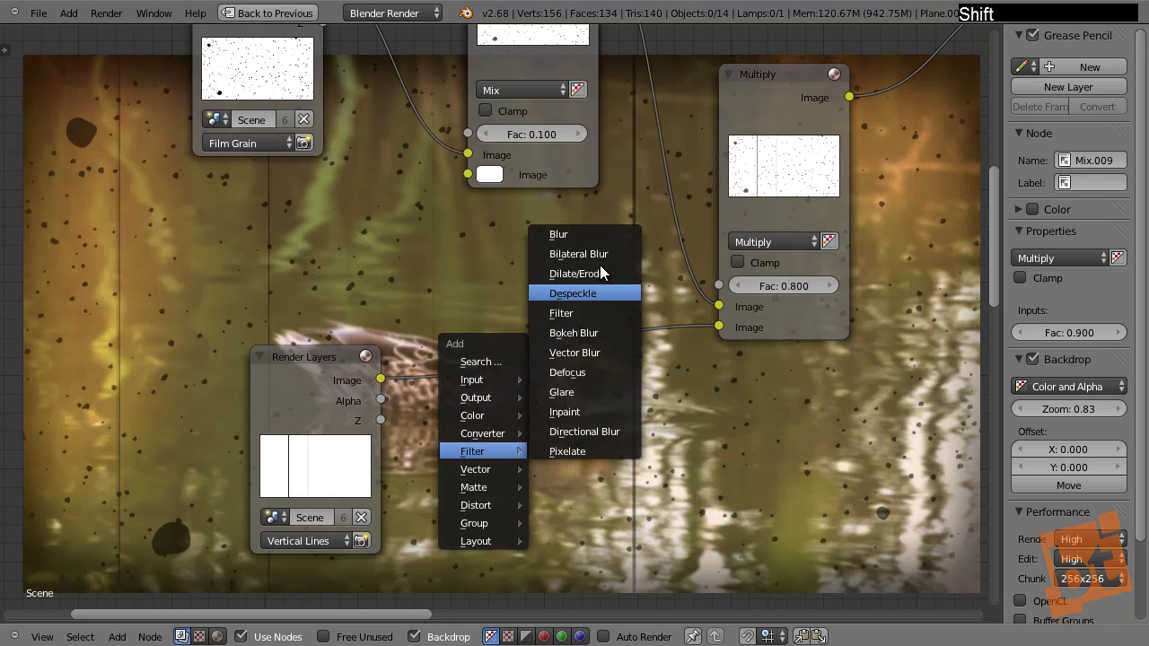
left_click(593, 235)
left_click(486, 312)
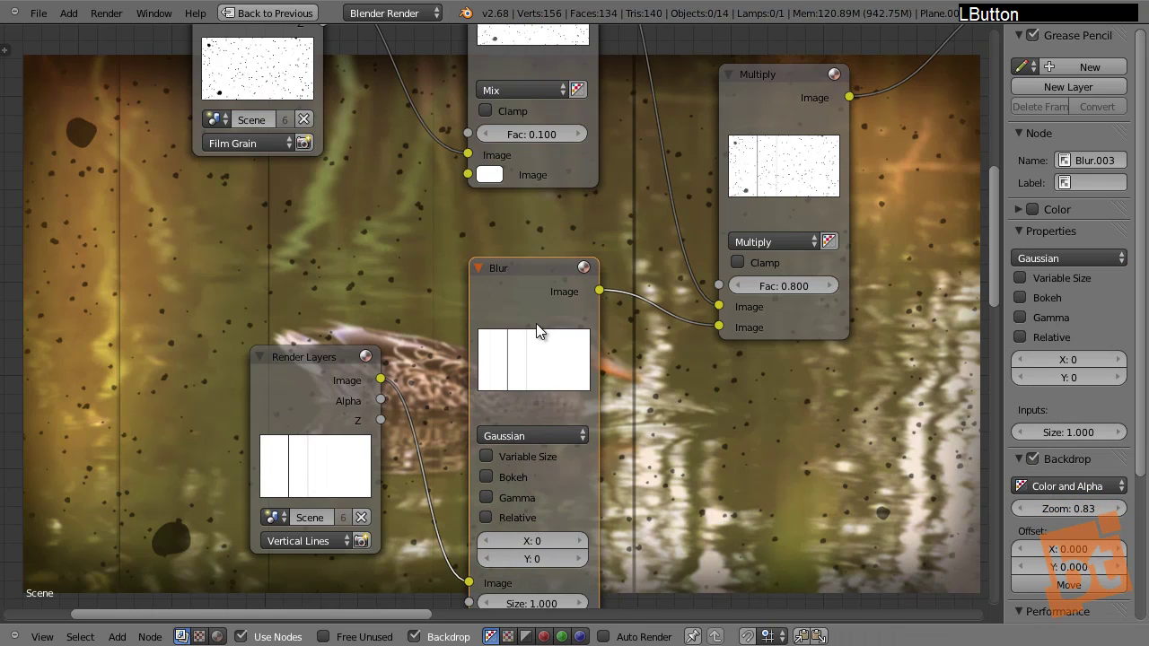
Step: Set the Vertical Lines Blur node's X and Y to 4
left_click(580, 515)
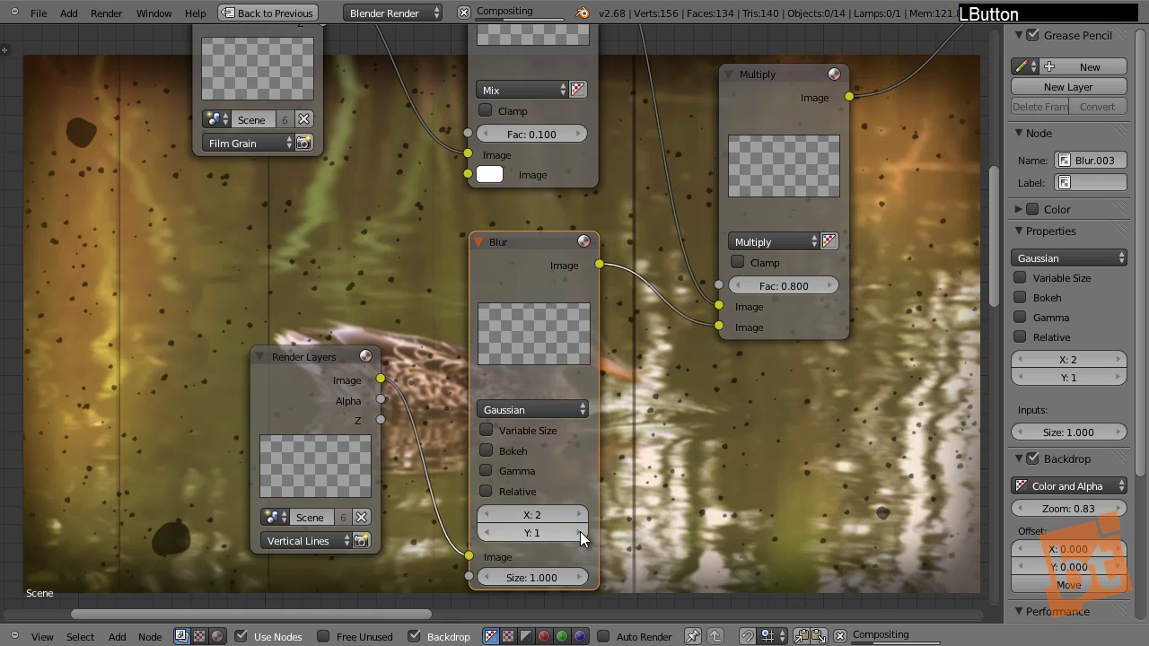
triple_click(580, 515)
double_click(580, 535)
double_click(579, 535)
middle_click_drag(547, 404, 536, 434)
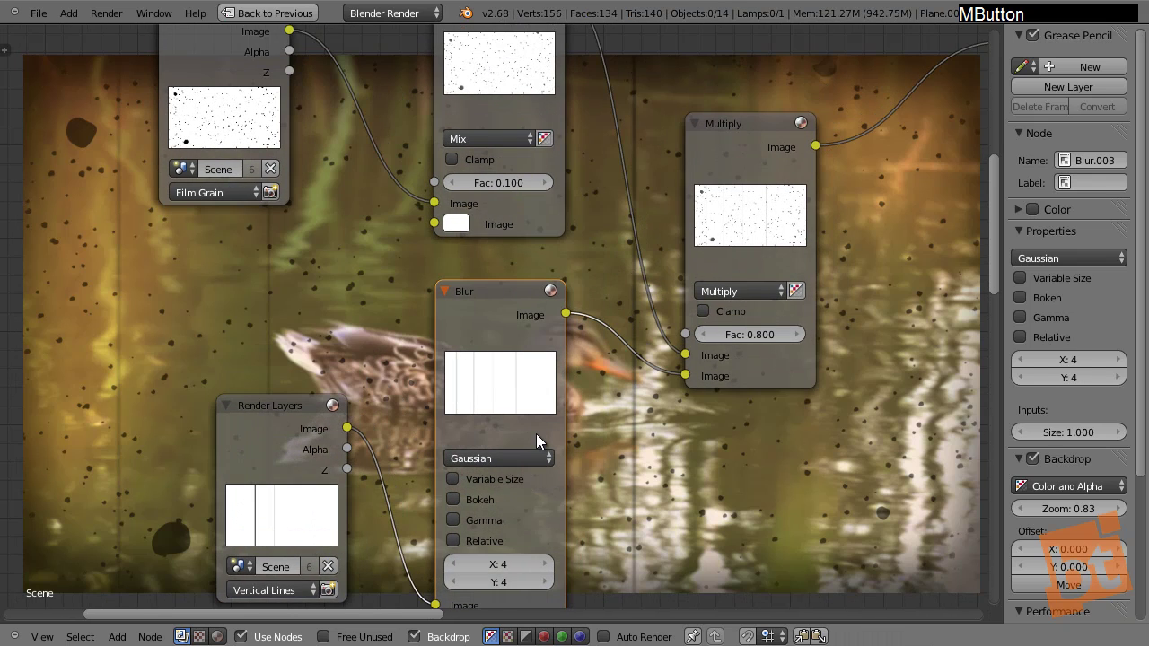
Step: Move the Film Grain Mix node aside and insert a duplicate of the Blur node between it and the Film Grain render layer
middle_click_drag(484, 305, 449, 430)
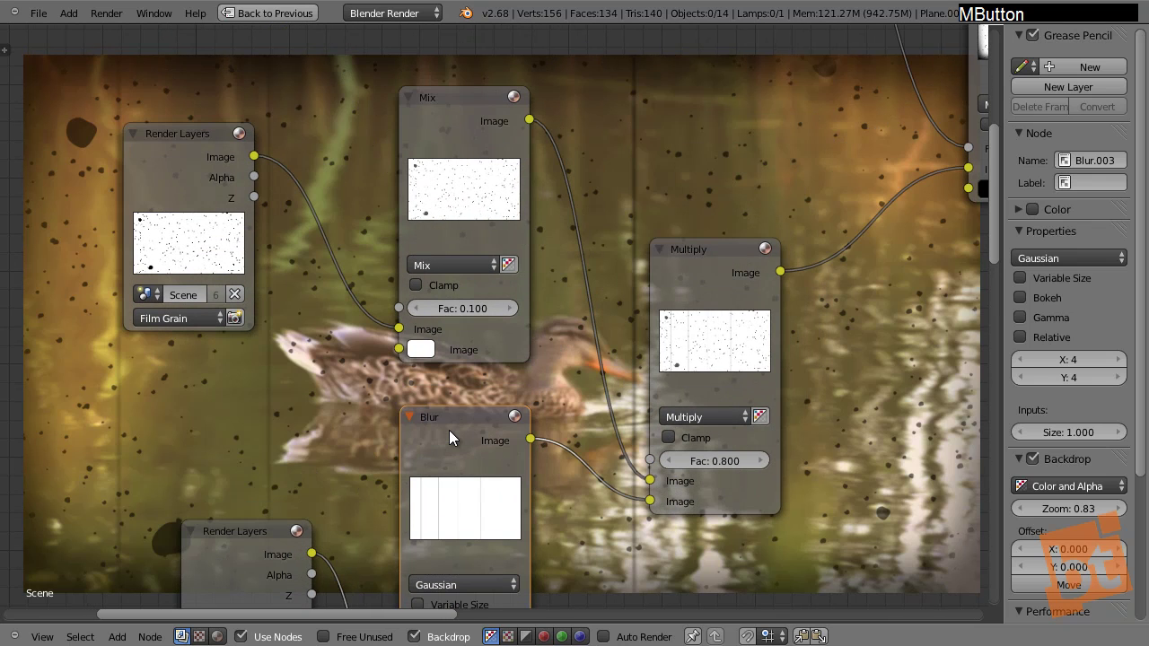
left_click(448, 430)
left_click_drag(446, 98, 364, 91)
left_click_drag(484, 131, 584, 123)
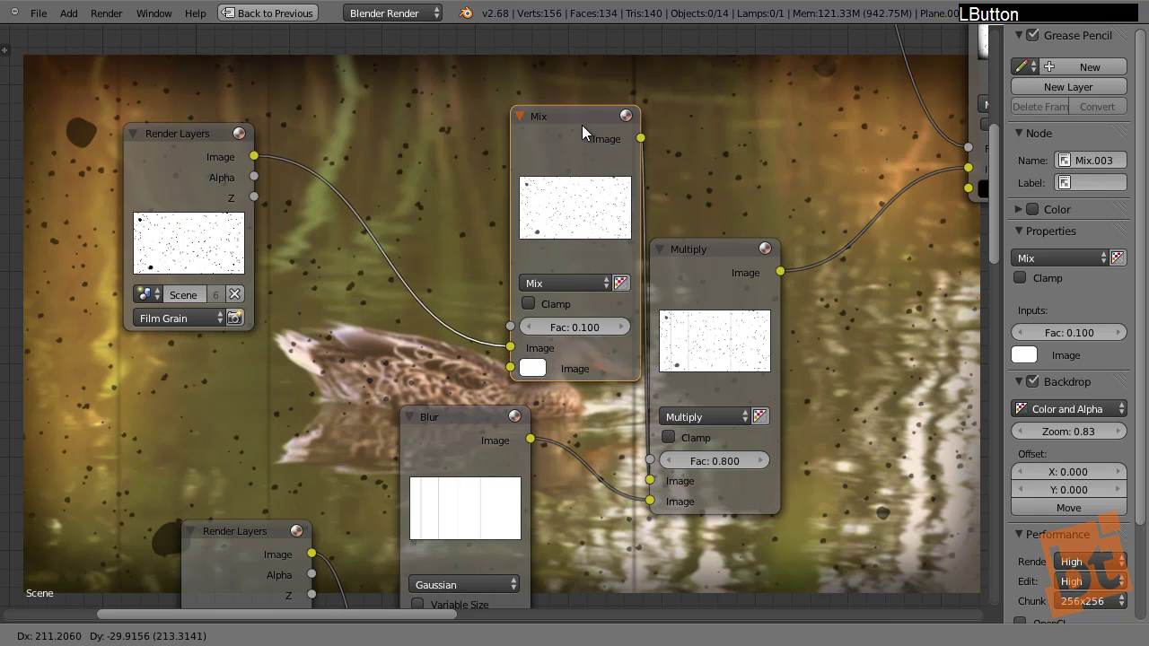
left_click(450, 433)
key("shift+d")
left_click(363, 83)
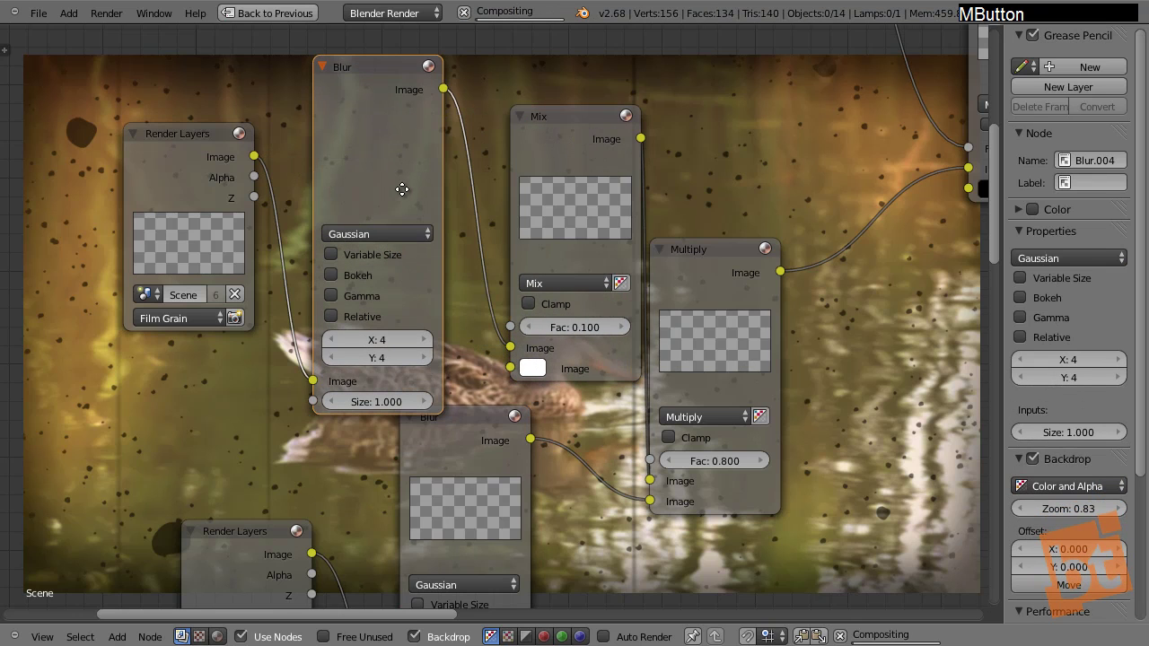
Step: Set the Film Grain Blur node's X and Y to 7
middle_click_drag(411, 298, 417, 316)
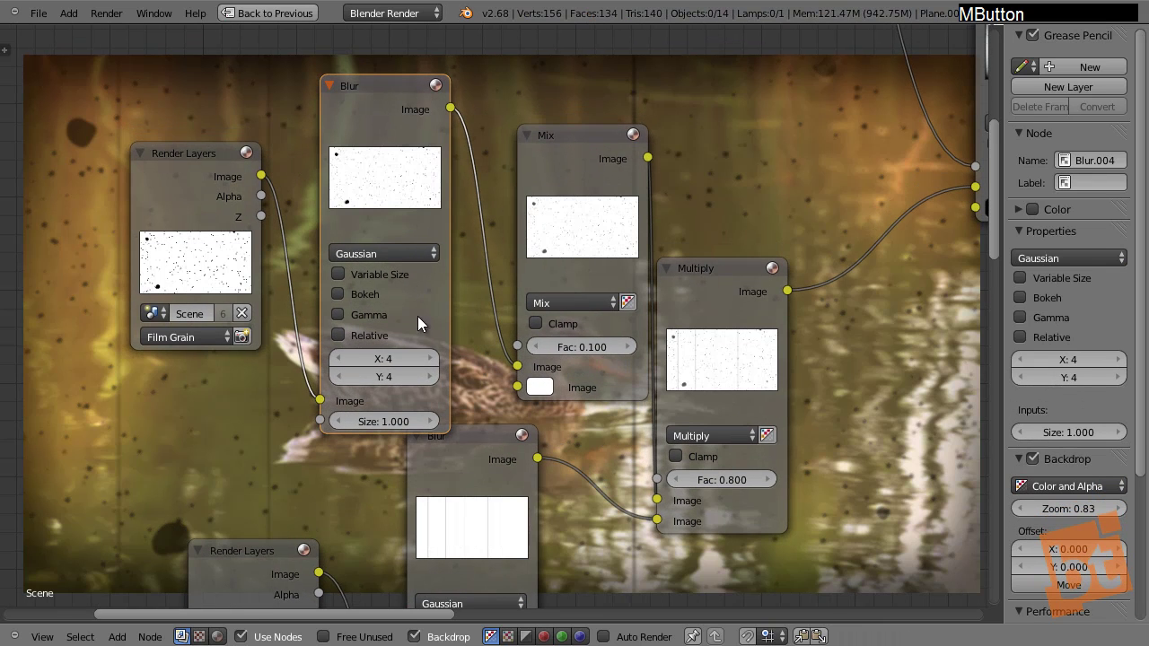
left_click_drag(404, 358, 427, 359)
left_click(427, 379)
type("7")
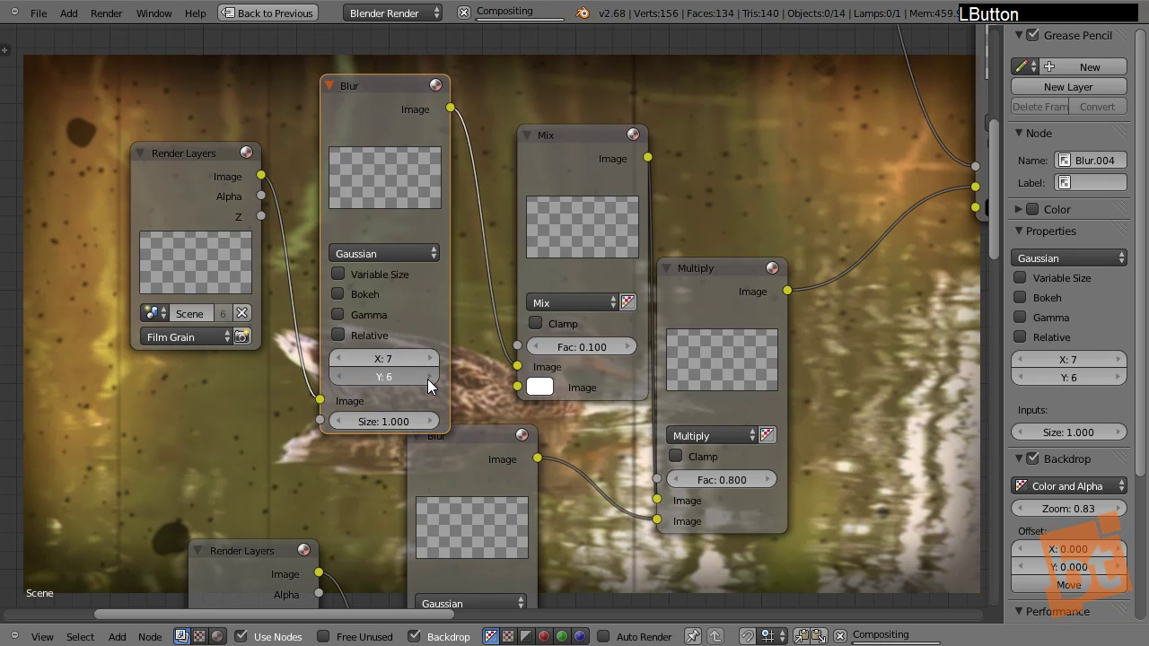
key("Return")
Step: Review the complete node tree and move the Movie Clip node slightly farther from the RGB Curves node
middle_click_drag(454, 322, 224, 326)
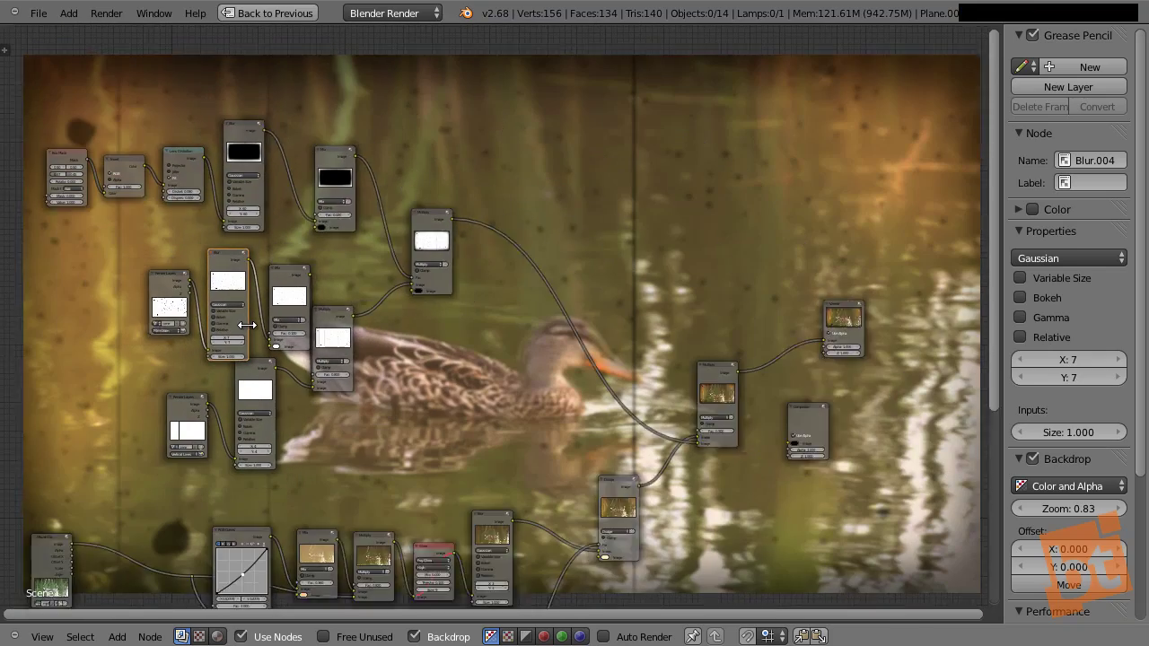
middle_click_drag(430, 355, 501, 394, "ctrl")
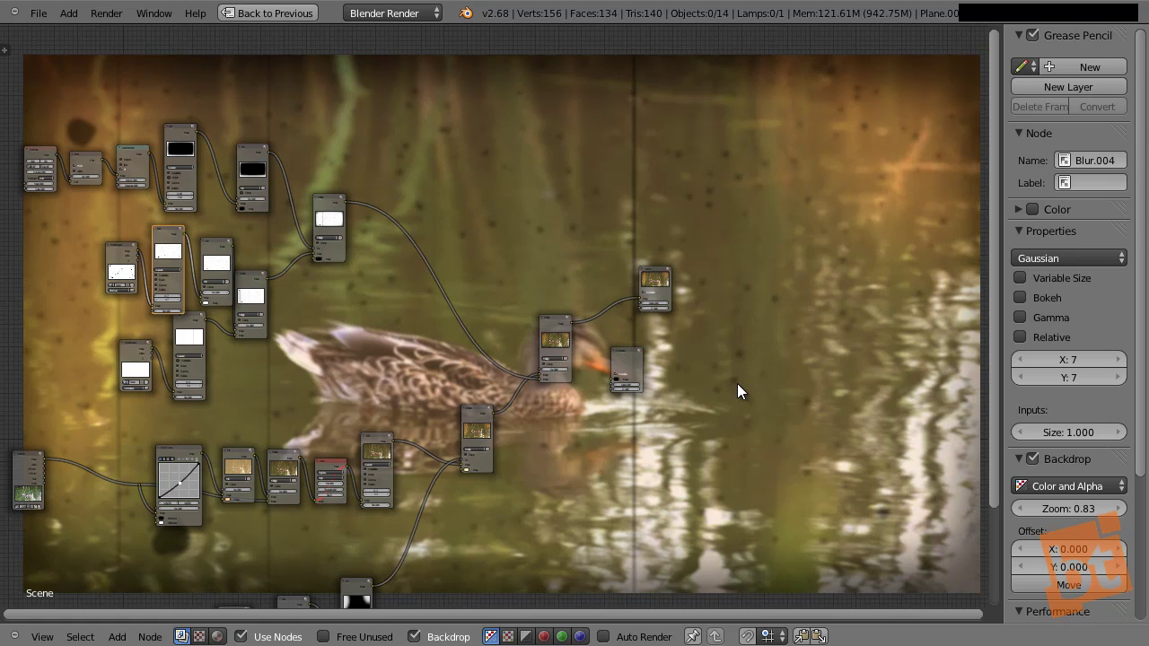
scroll(455, 419, "up", 2)
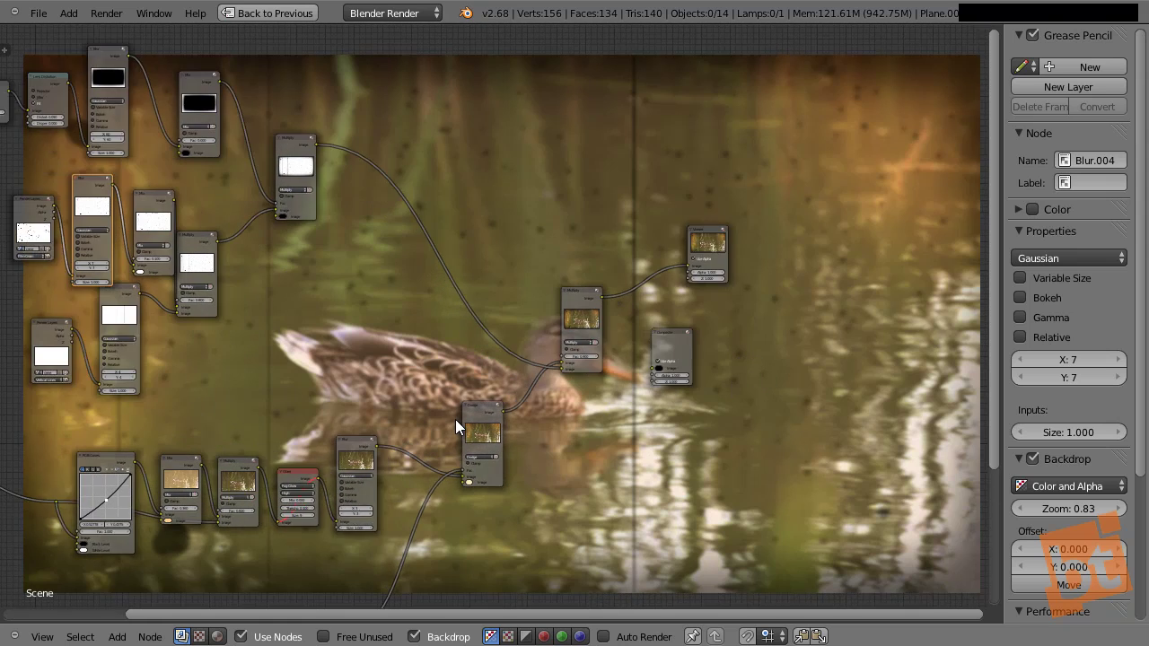
middle_click_drag(201, 317, 257, 202)
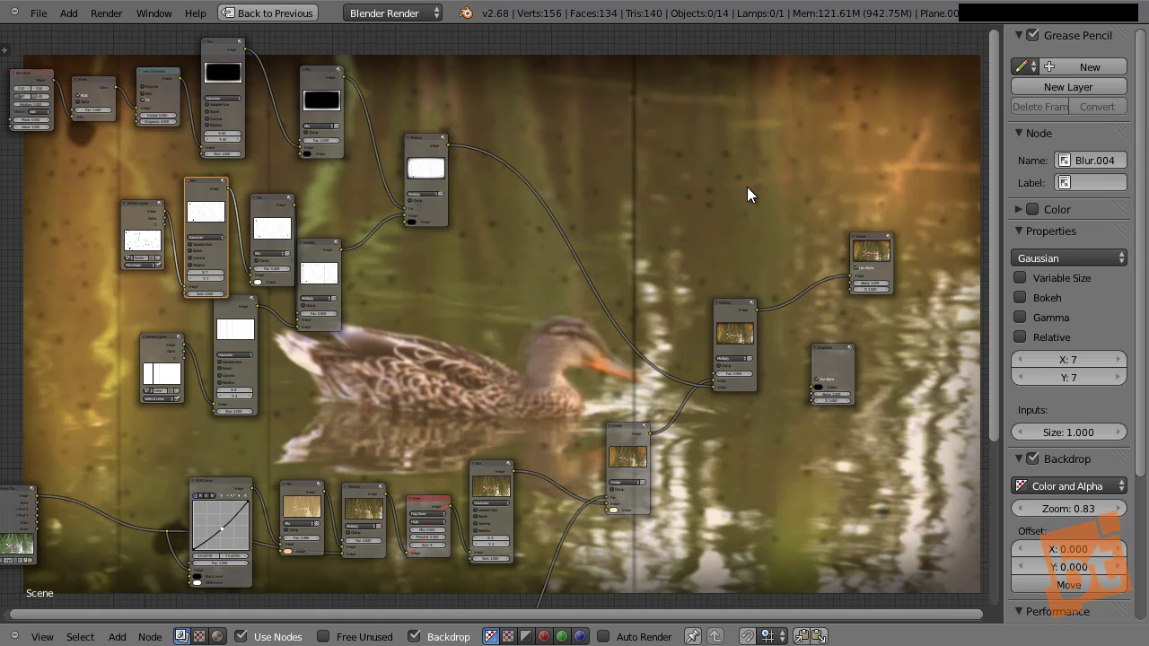
middle_click_drag(665, 362, 658, 418)
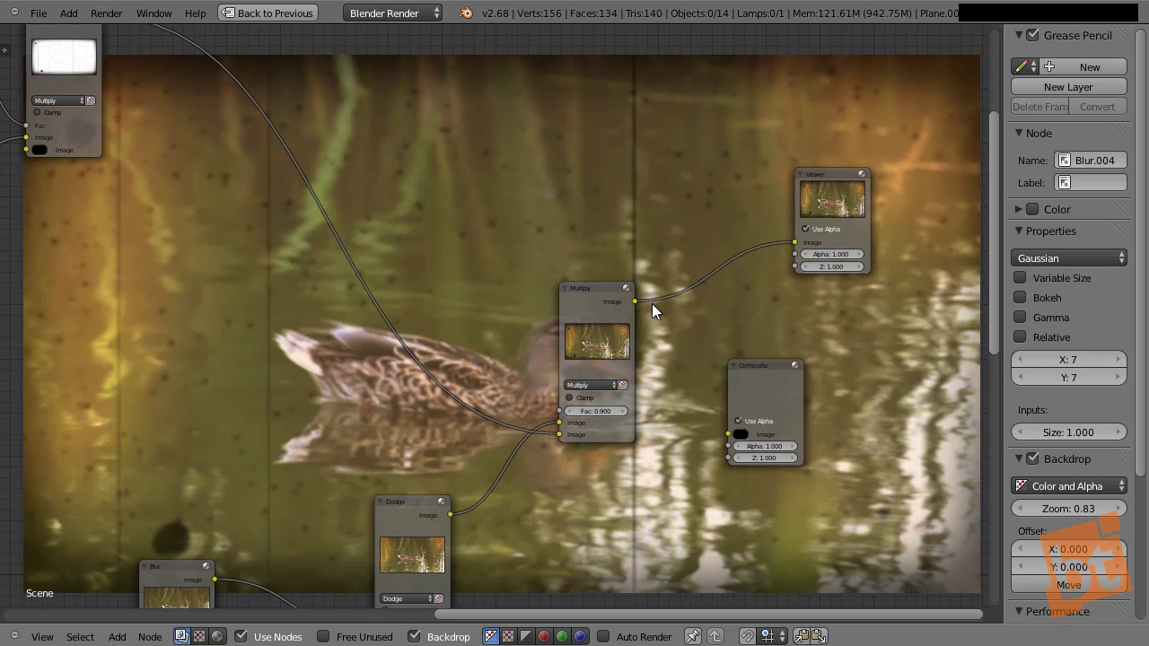
middle_click_drag(631, 350, 682, 330)
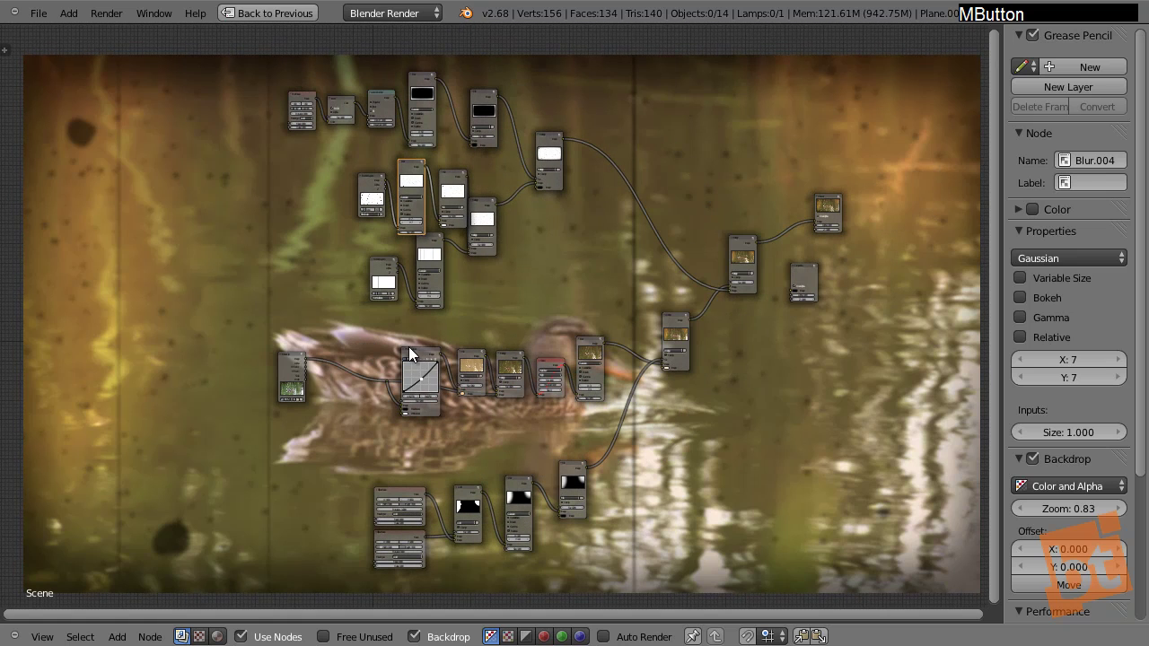
left_click_drag(300, 363, 287, 367)
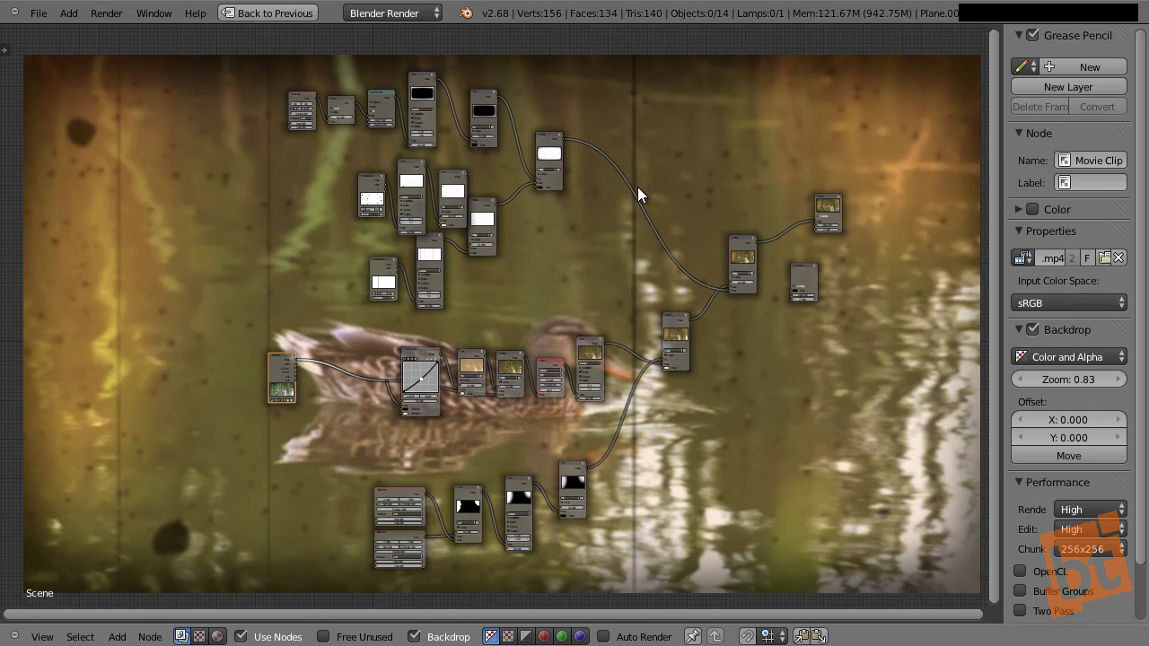
Step: Place the Composite node directly beneath the Viewer node
scroll(624, 294, "up", 4)
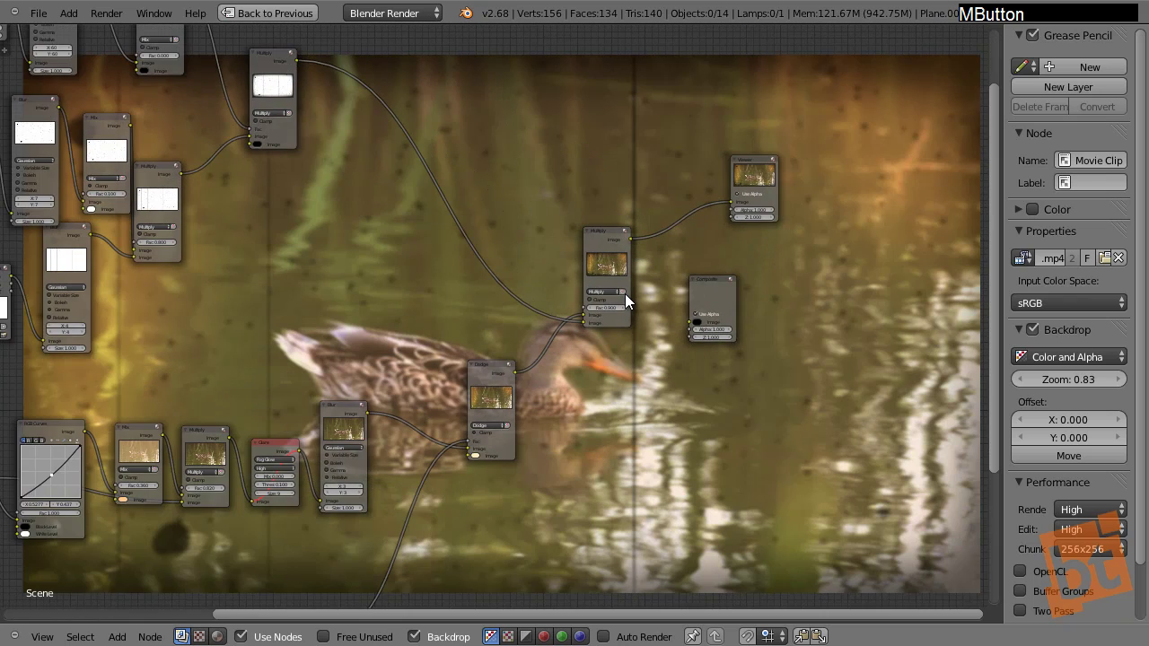
scroll(625, 293, "up", 2)
left_click(816, 245)
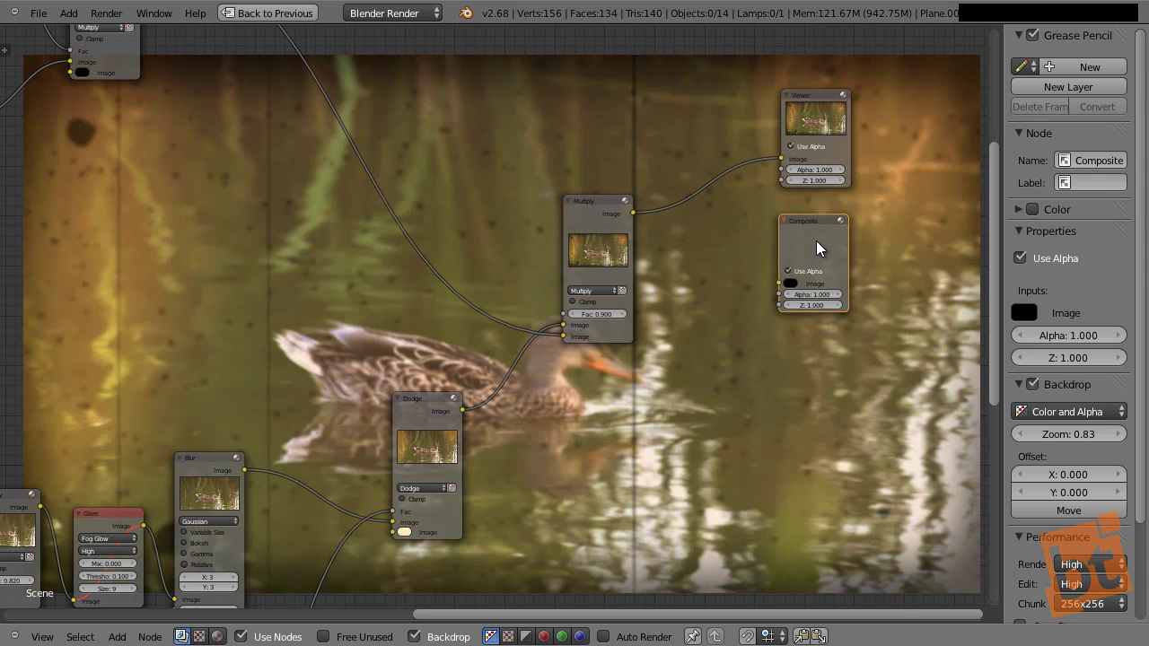
Step: Hide the node editor's properties sidebar and restore the multi-editor screen layout
key("F9")
key("n")
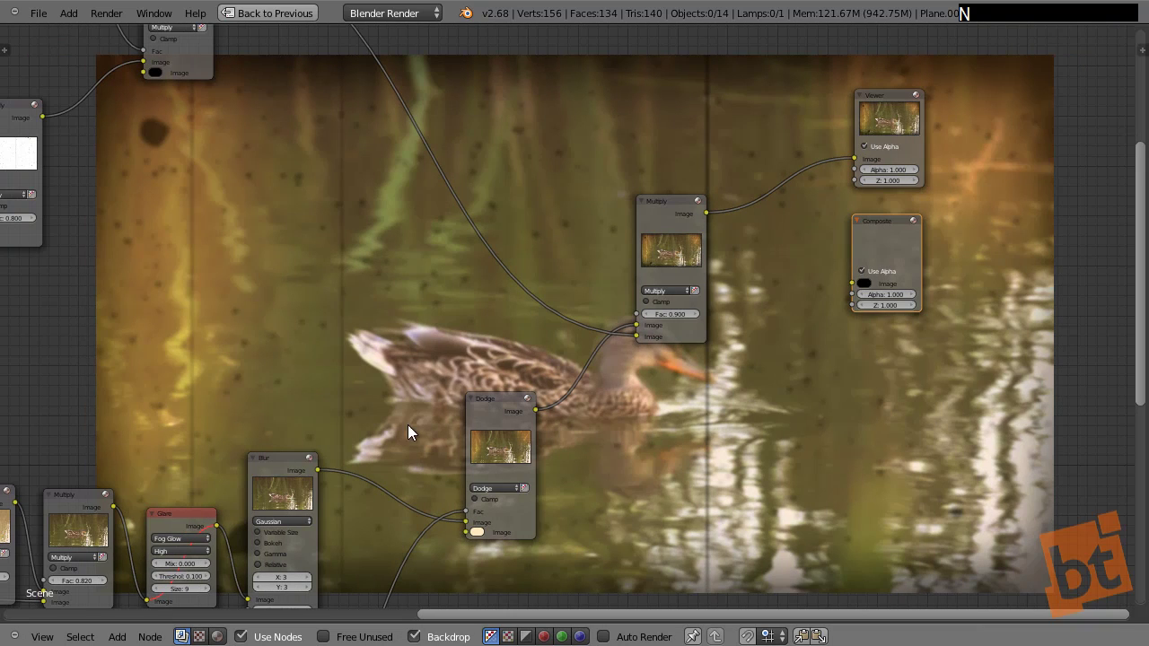
key("shift+space")
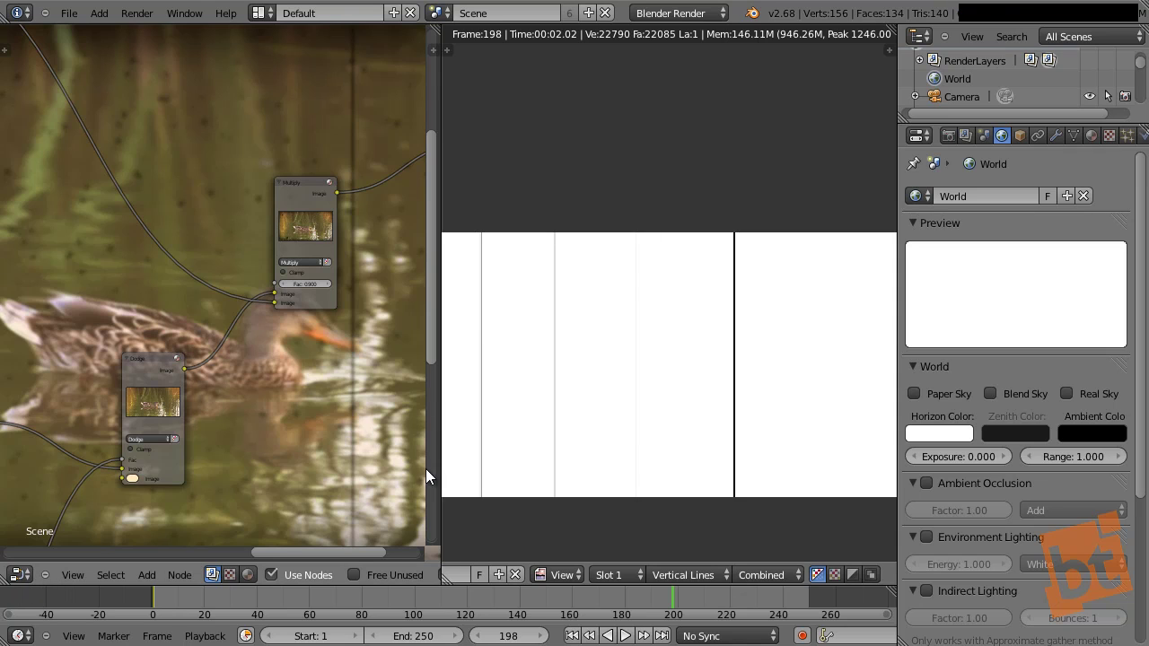
Step: Widen the node editor slightly, change the adjacent image editor to a Graph Editor, and narrow its channel region
left_click_drag(440, 551, 455, 552)
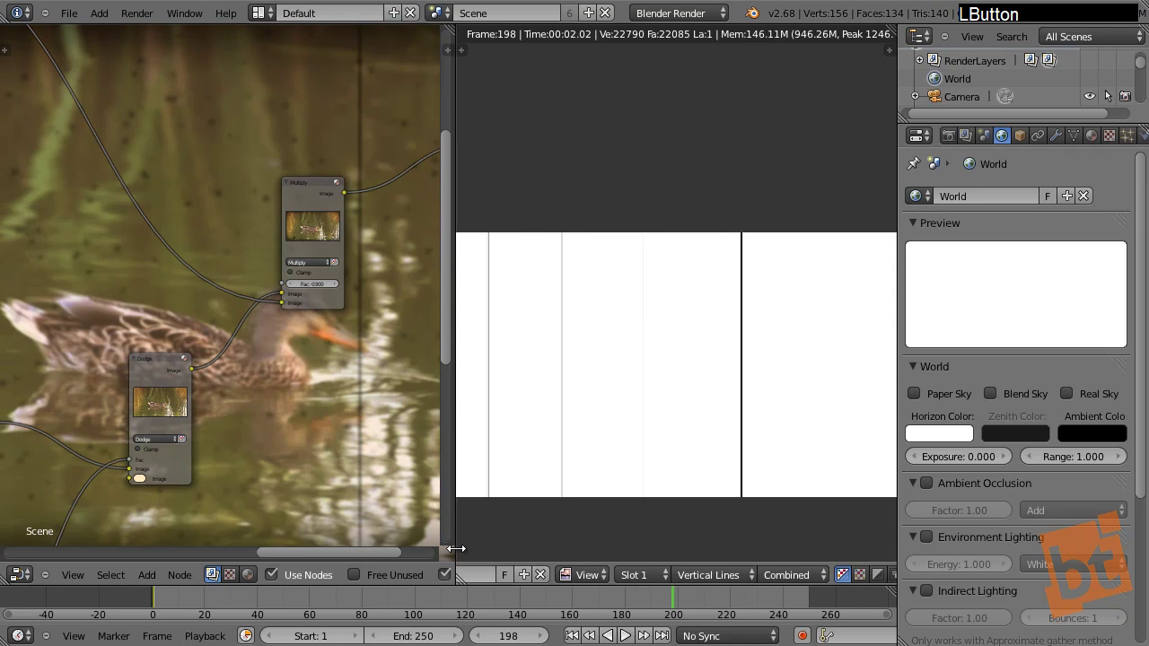
mouse_move(484, 566)
middle_mouse_down()
mouse_move(583, 587)
mouse_move(473, 582)
middle_mouse_up()
left_click(473, 580)
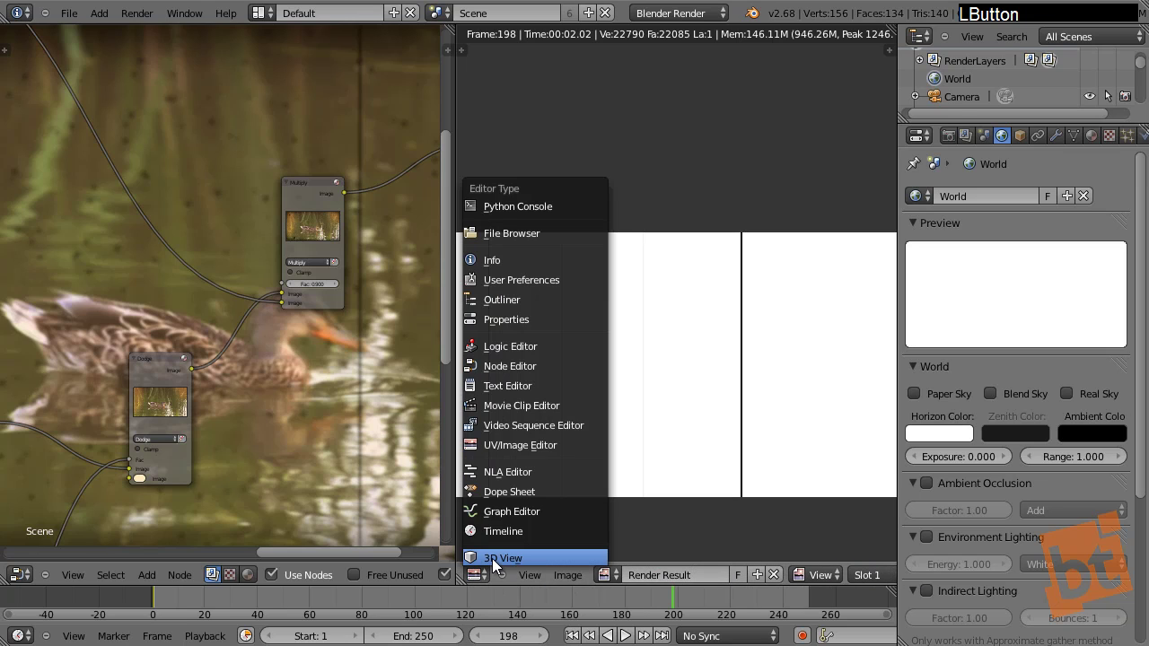
left_click(508, 511)
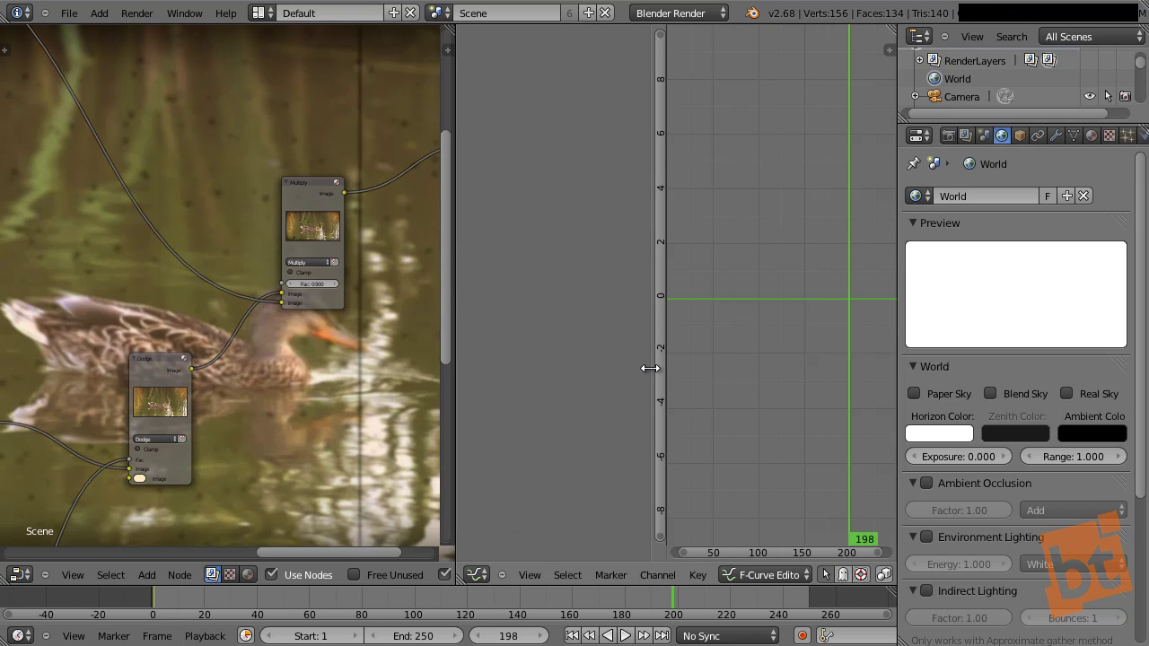
left_click_drag(658, 368, 570, 369)
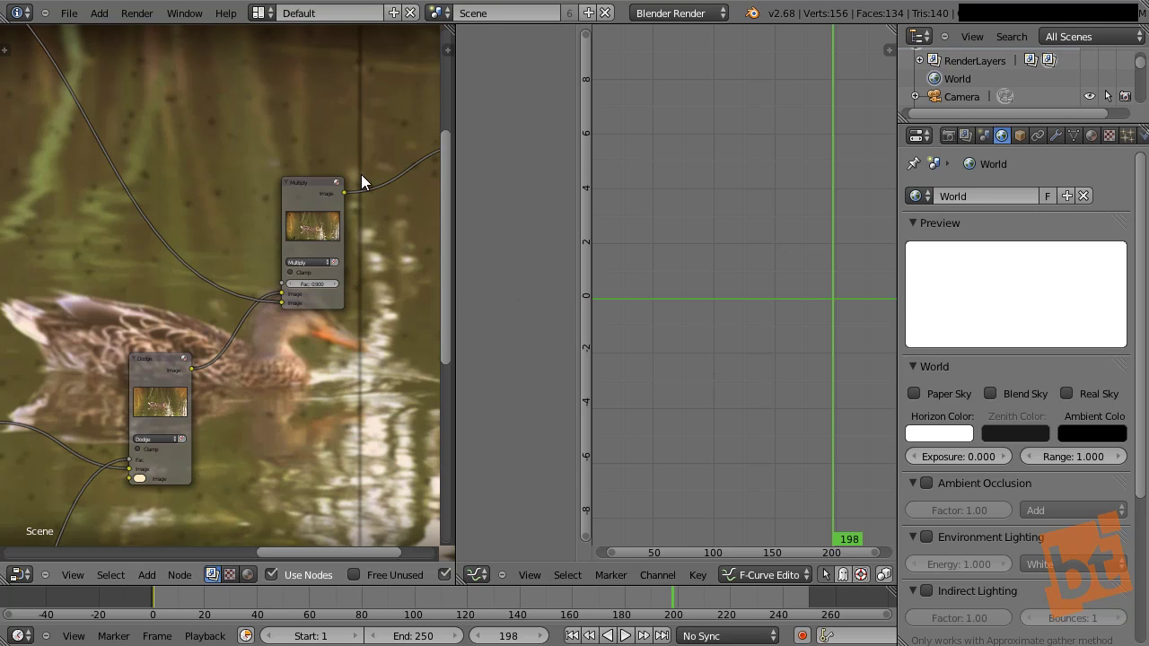
middle_click_drag(325, 371, 172, 223, "ctrl")
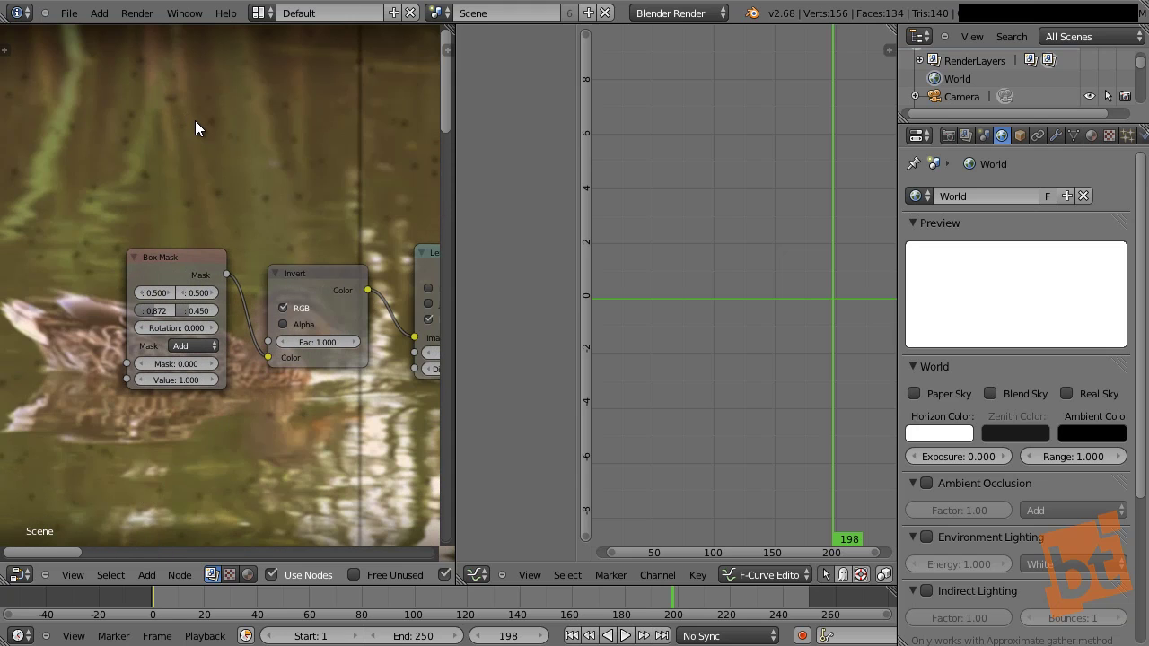
Step: Shrink the compositor backdrop until the whole duck frame fits, and shift it above the Box Mask node
key("v")
key("v")
key("v")
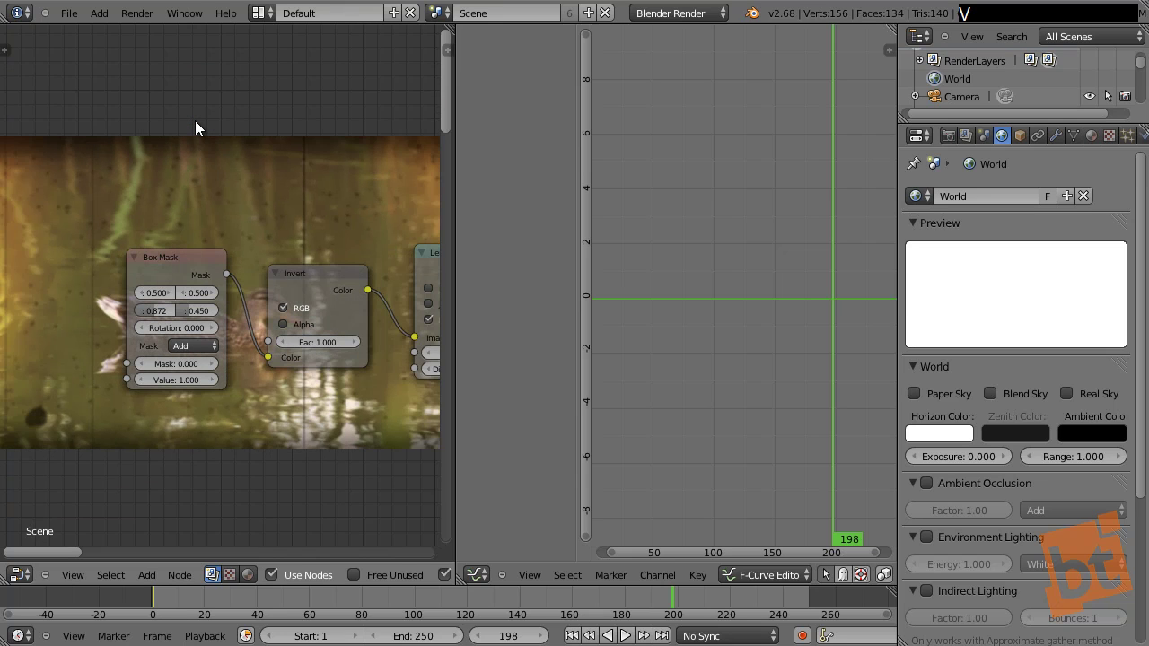
key("v")
key("v")
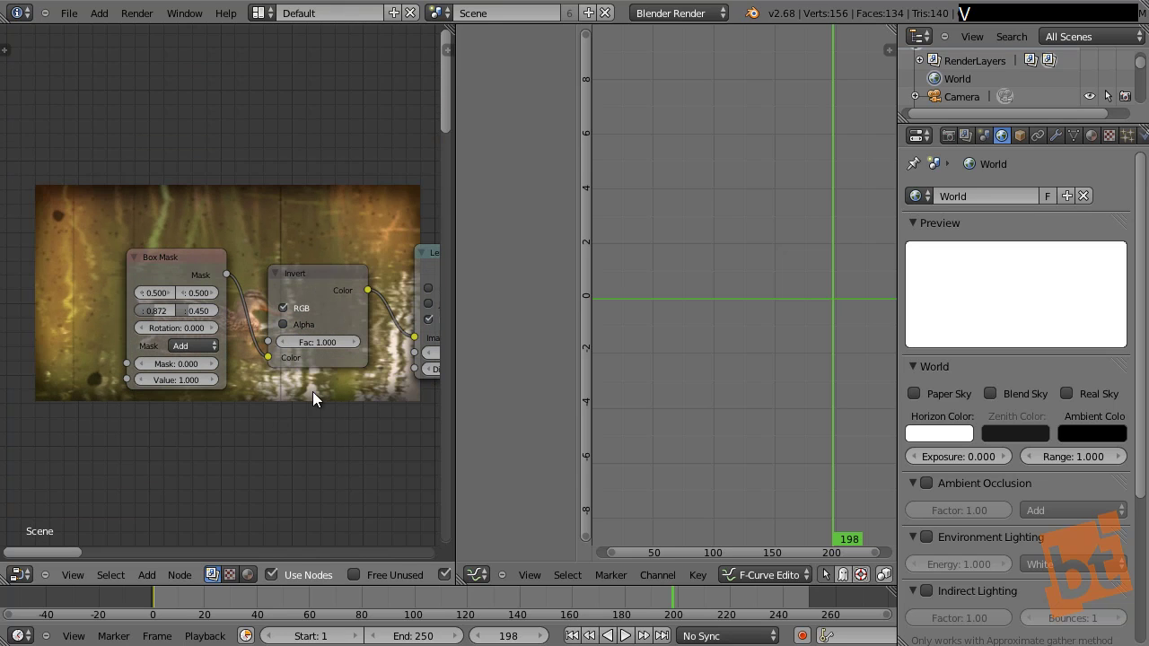
middle_click_drag(313, 392, 256, 563)
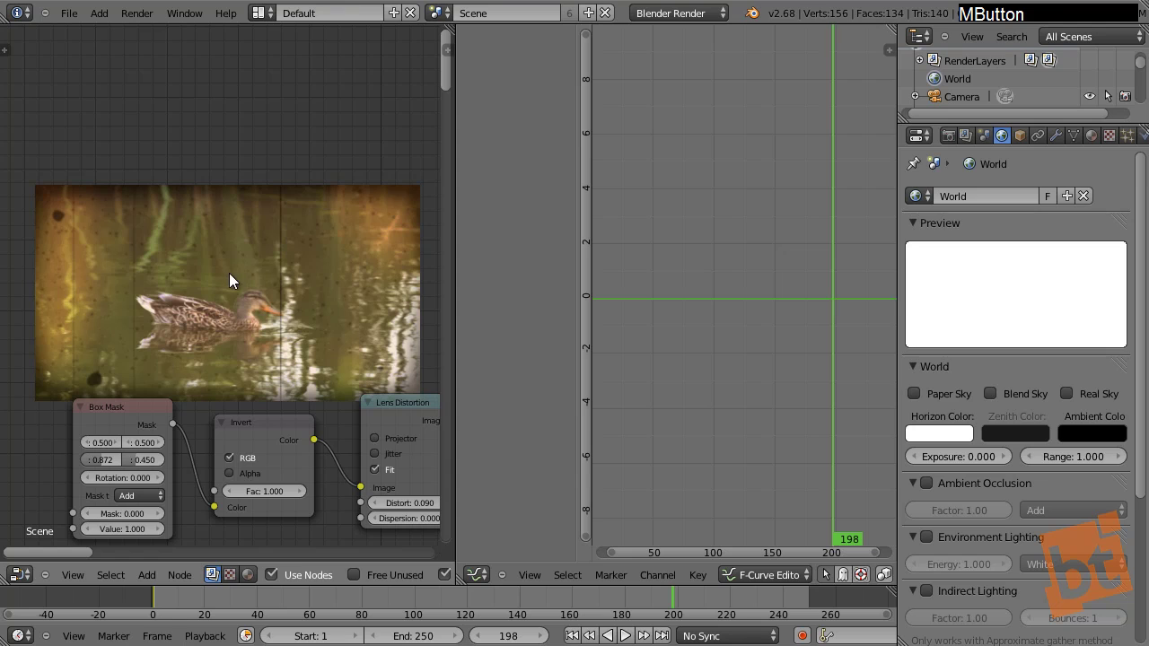
middle_click_drag(231, 277, 226, 345, "alt")
Step: Keyframe the Box Mask's X and Y position at frame 198 and select its X curve in the Graph Editor
scroll(183, 368, "up", 4)
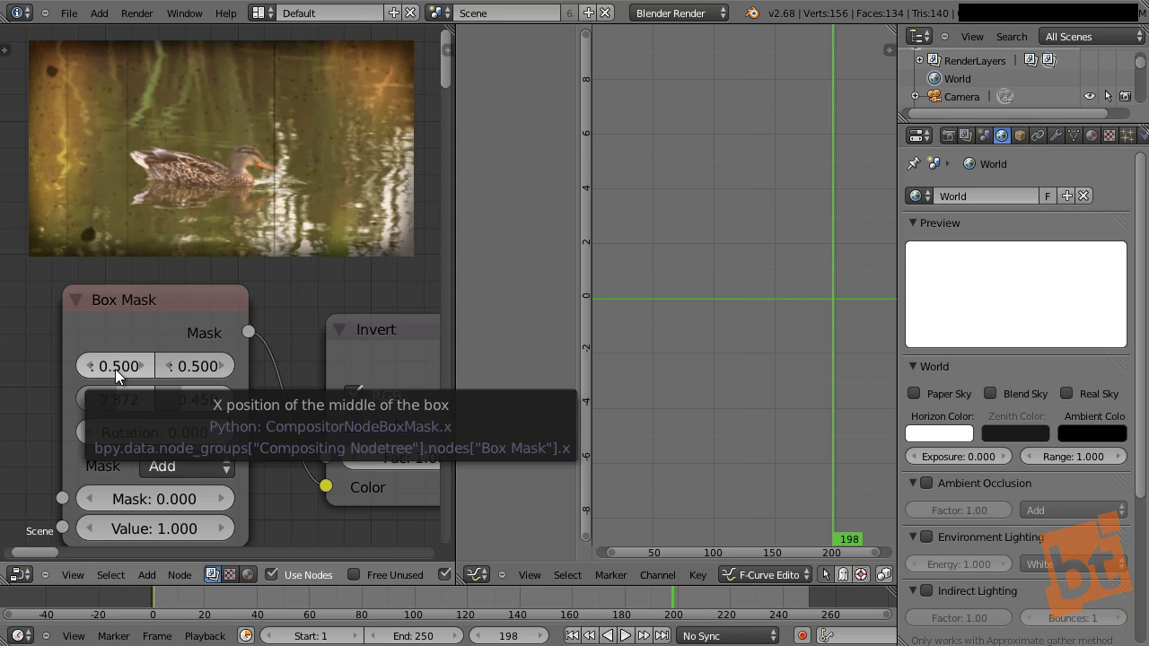
key("i")
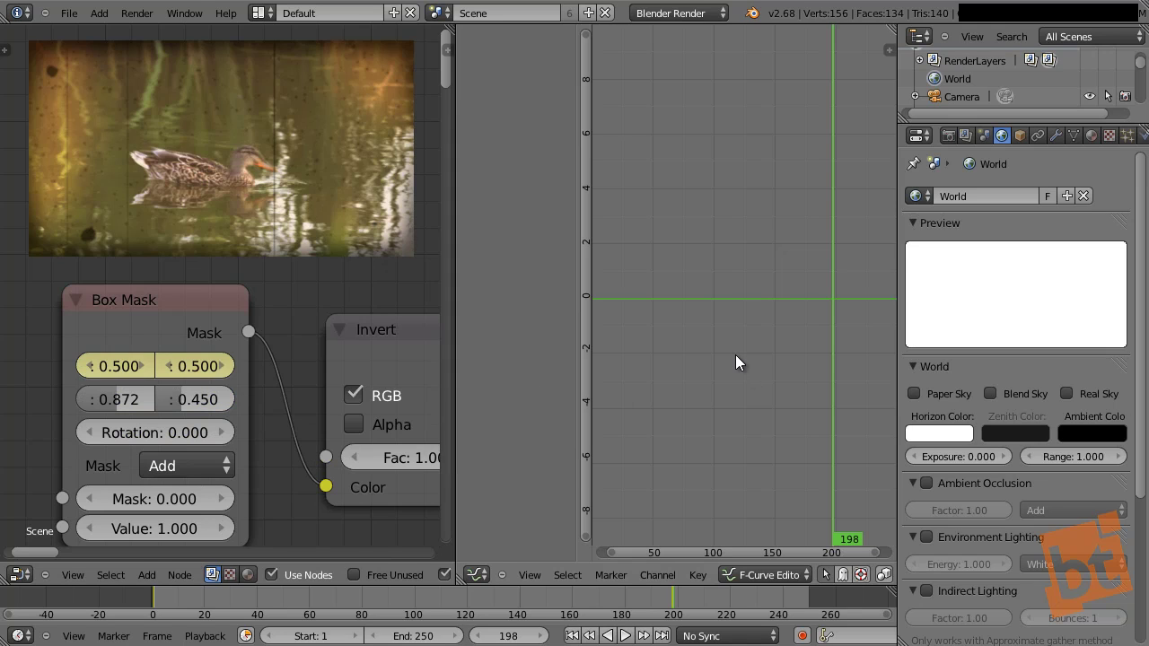
middle_click(554, 198)
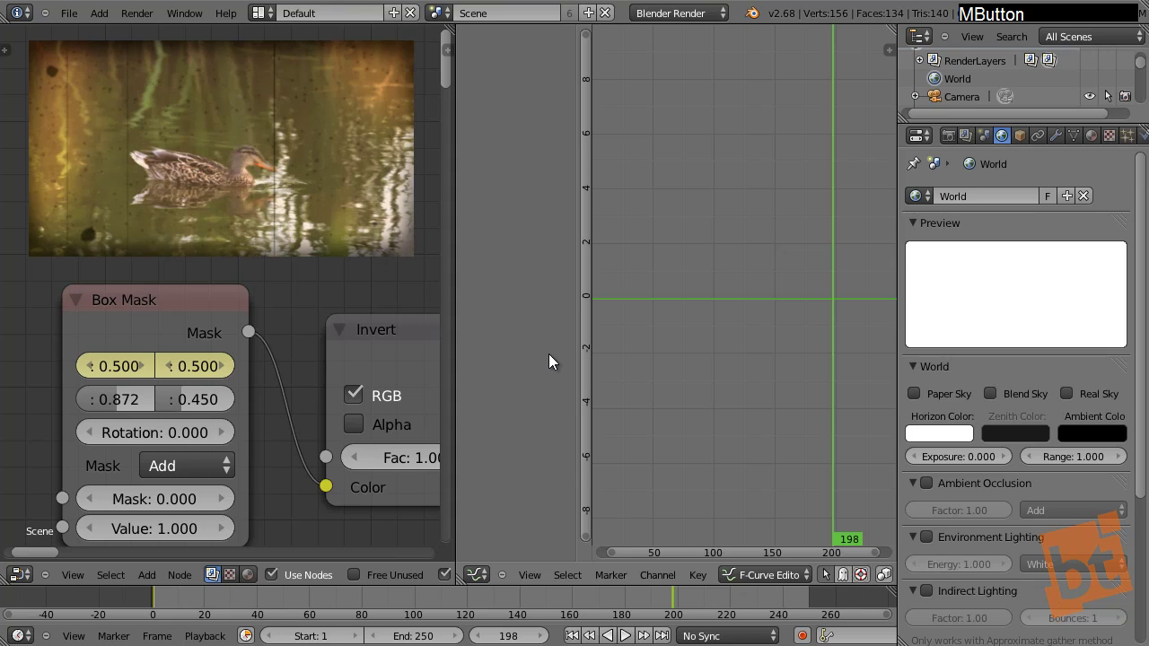
right_click(151, 302)
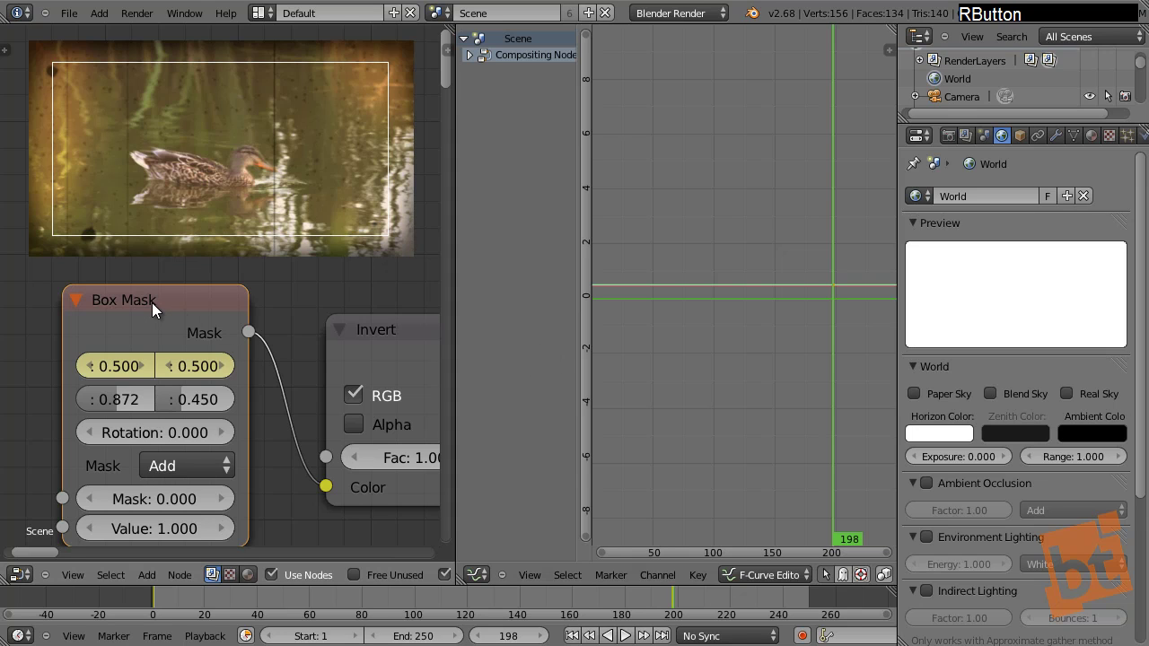
middle_click(487, 55)
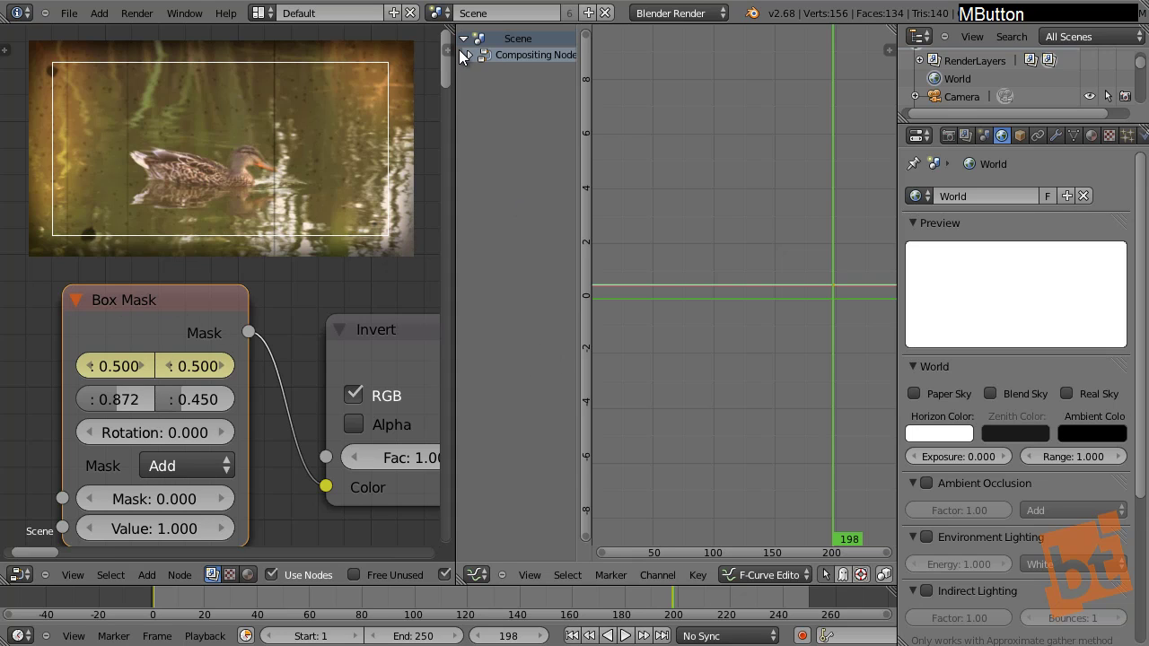
left_click(469, 55)
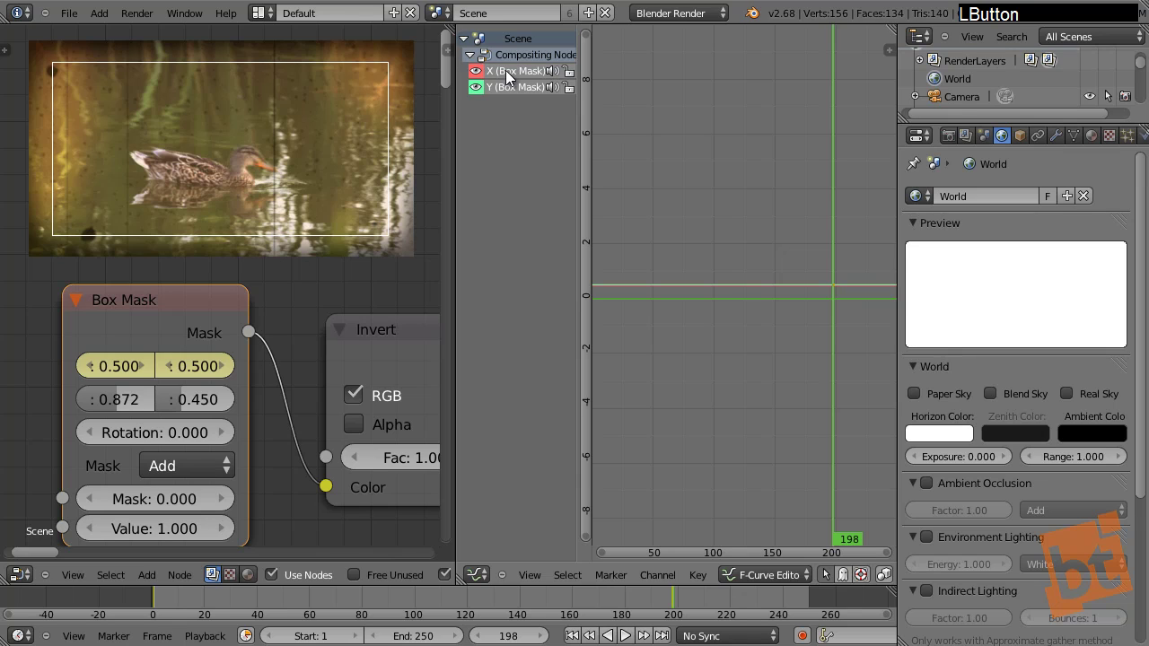
left_click(506, 72)
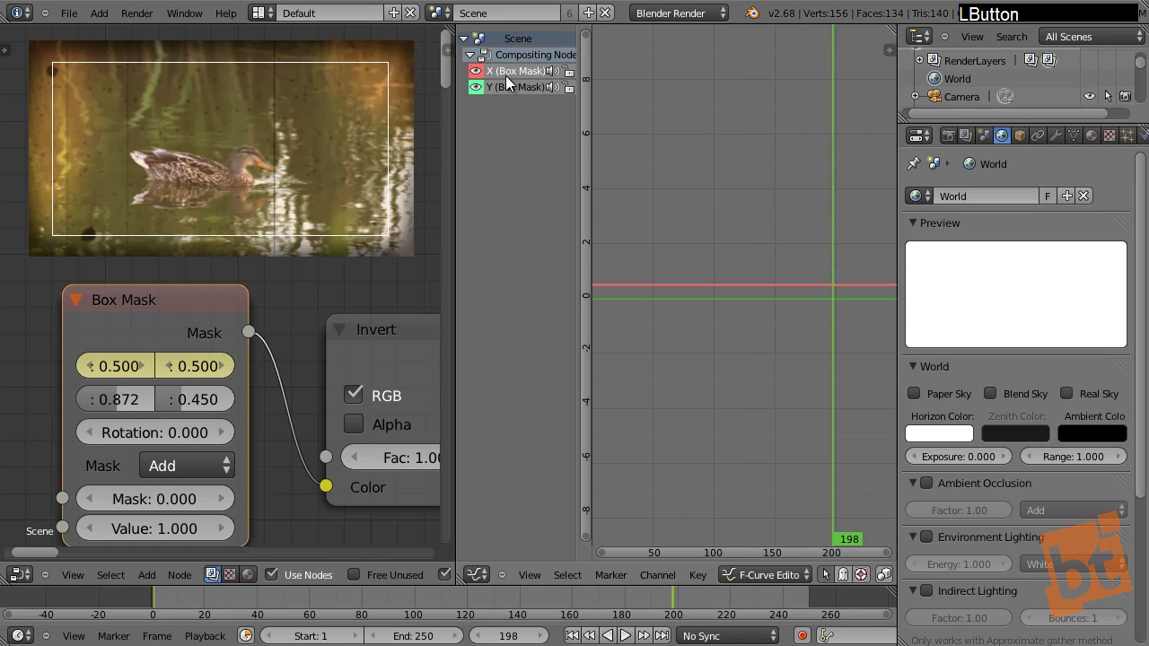
middle_click_drag(770, 383, 662, 389)
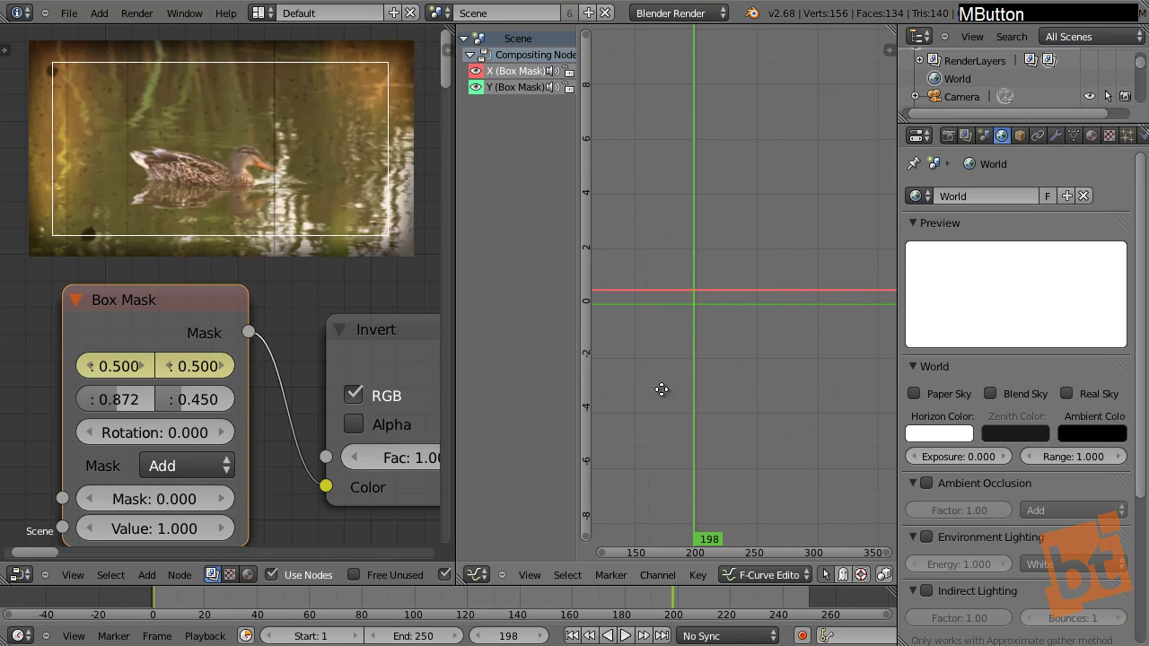
Step: Show the Graph Editor's curve properties and add a Noise modifier to the Box Mask's X curve
key("n")
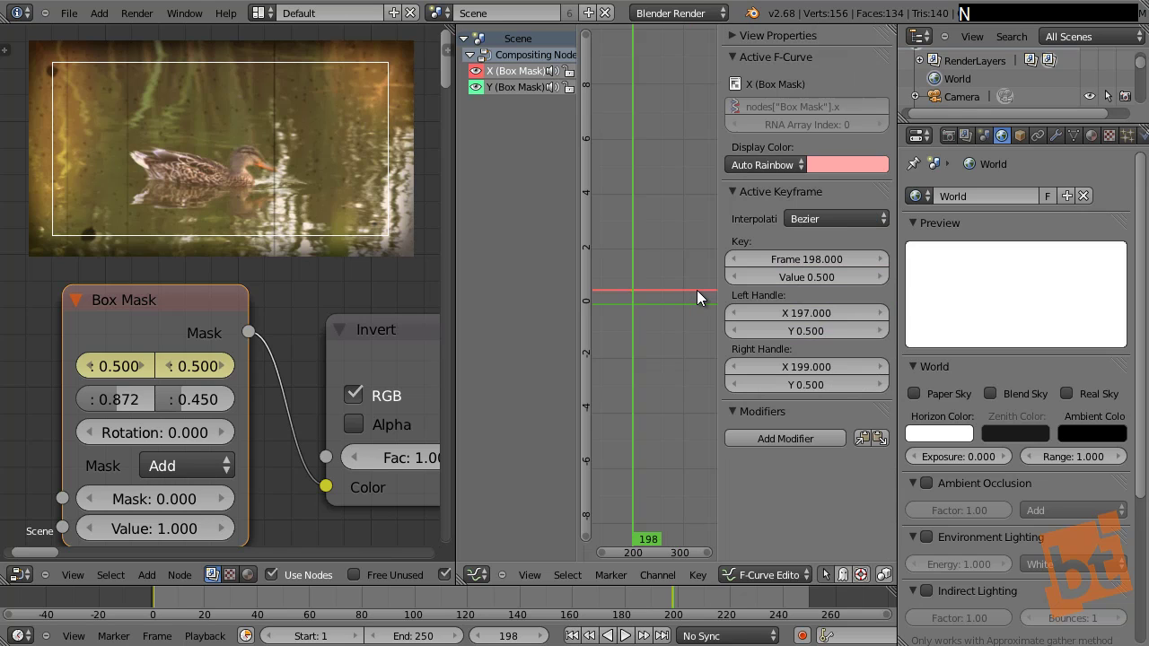
left_click_drag(722, 362, 732, 364)
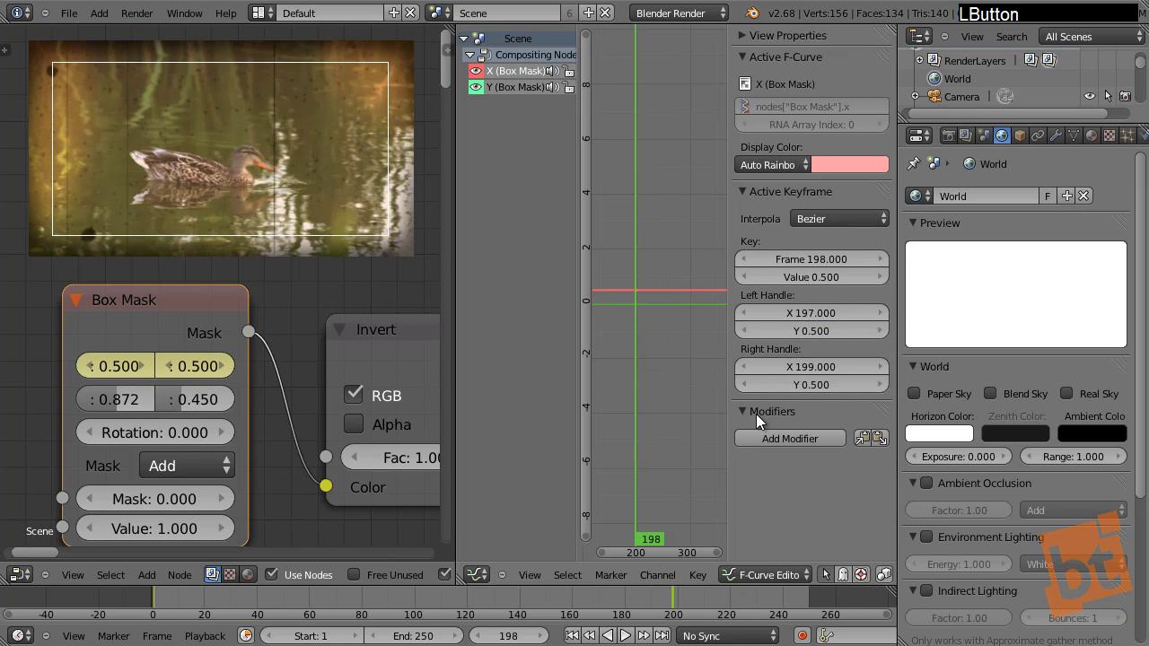
left_click(777, 437)
left_click(775, 436)
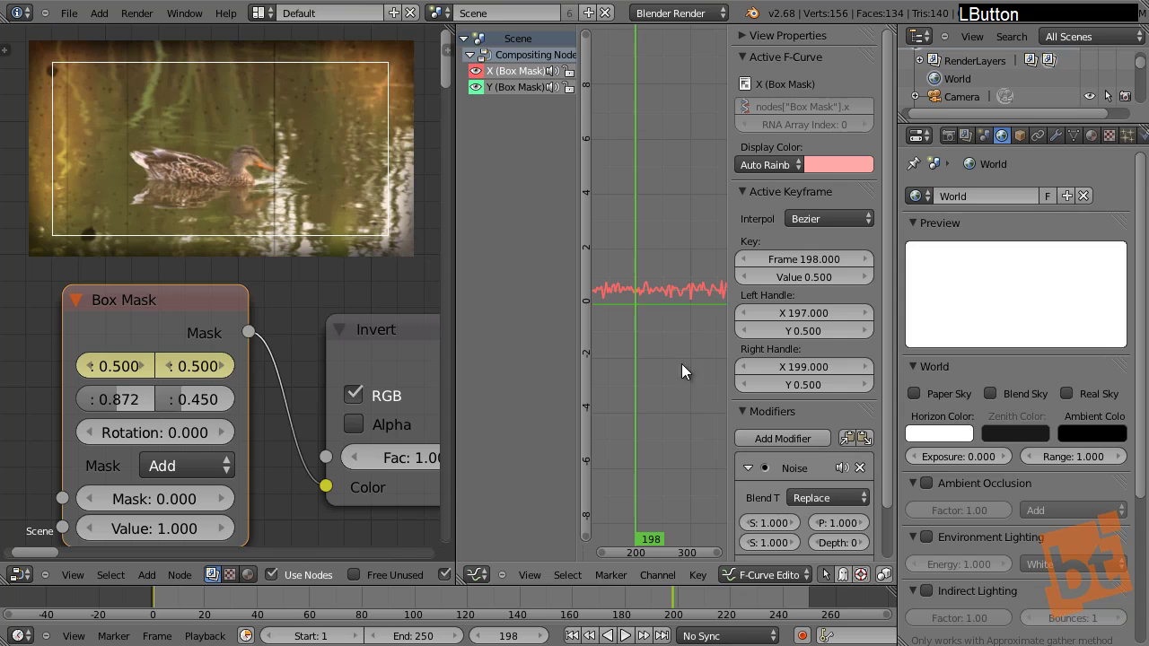
Step: Step forward from frame 198 to 207 to examine how the noise shifts the mask horizontally
key("alt")
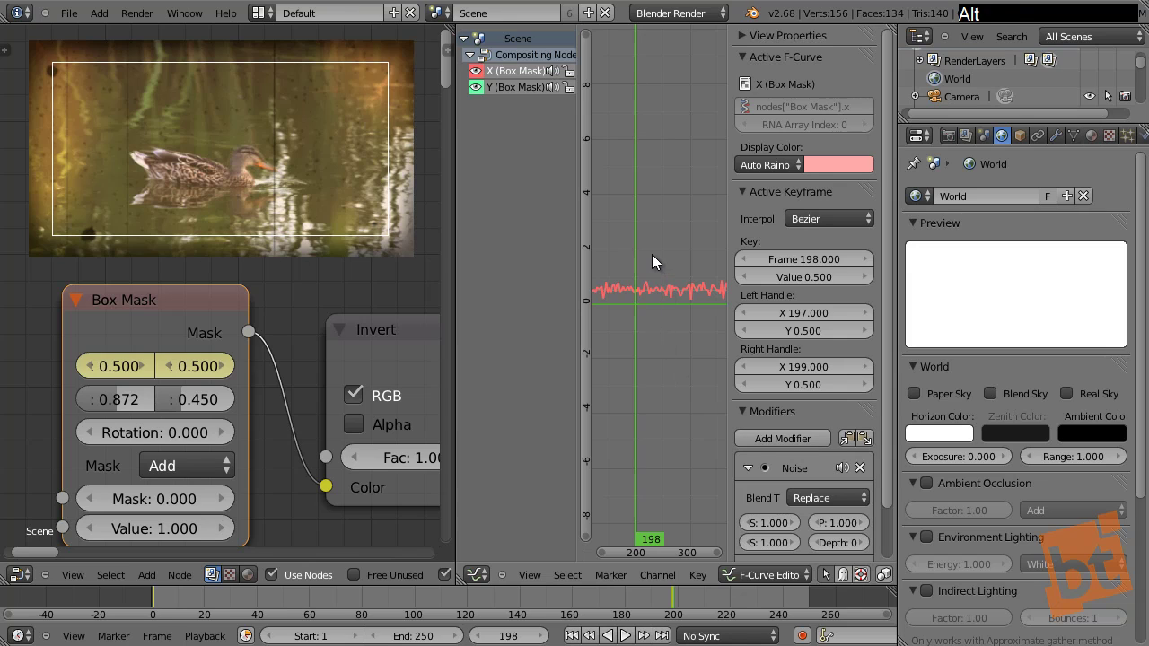
key("Right")
key("Right")
key("Right")
key("Right")
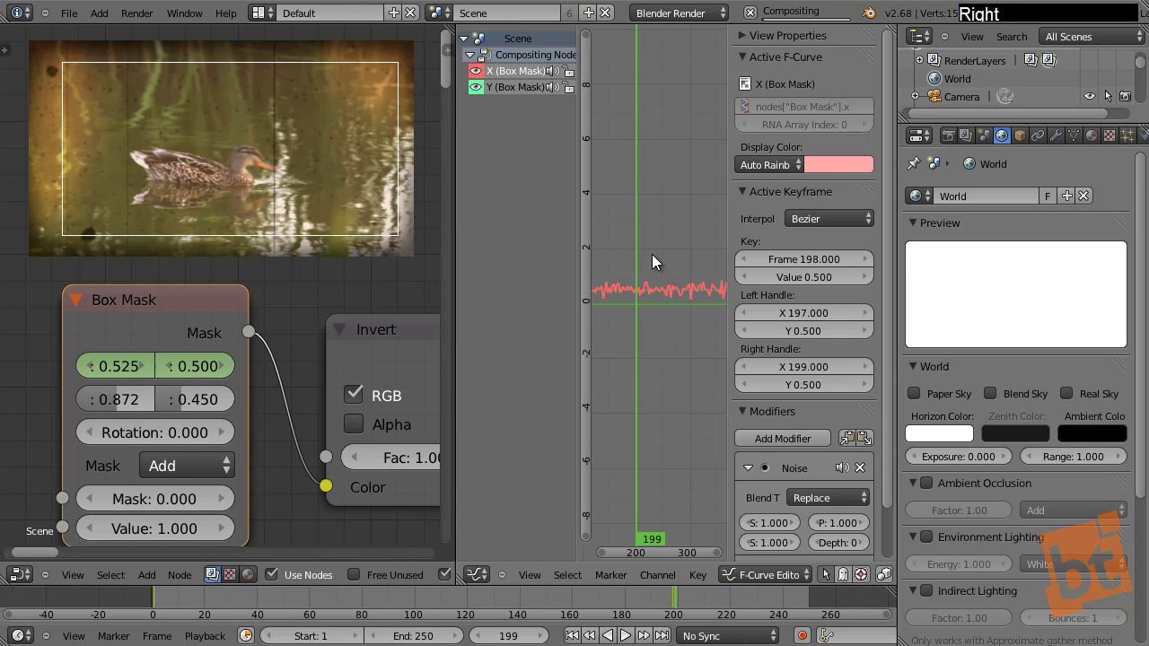
key("Right")
key("Right")
key("Right")
key("Right")
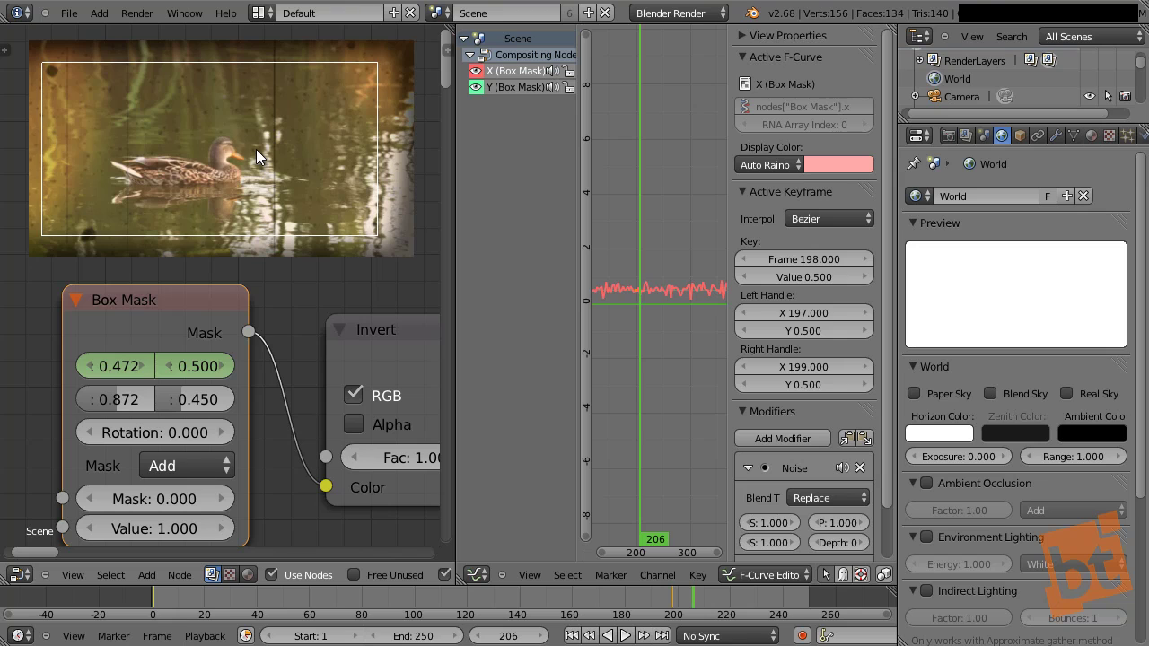
key("Right")
Step: Set the strength of the X curve's Noise modifier to -0.080
middle_click_drag(666, 328, 672, 387, "ctrl")
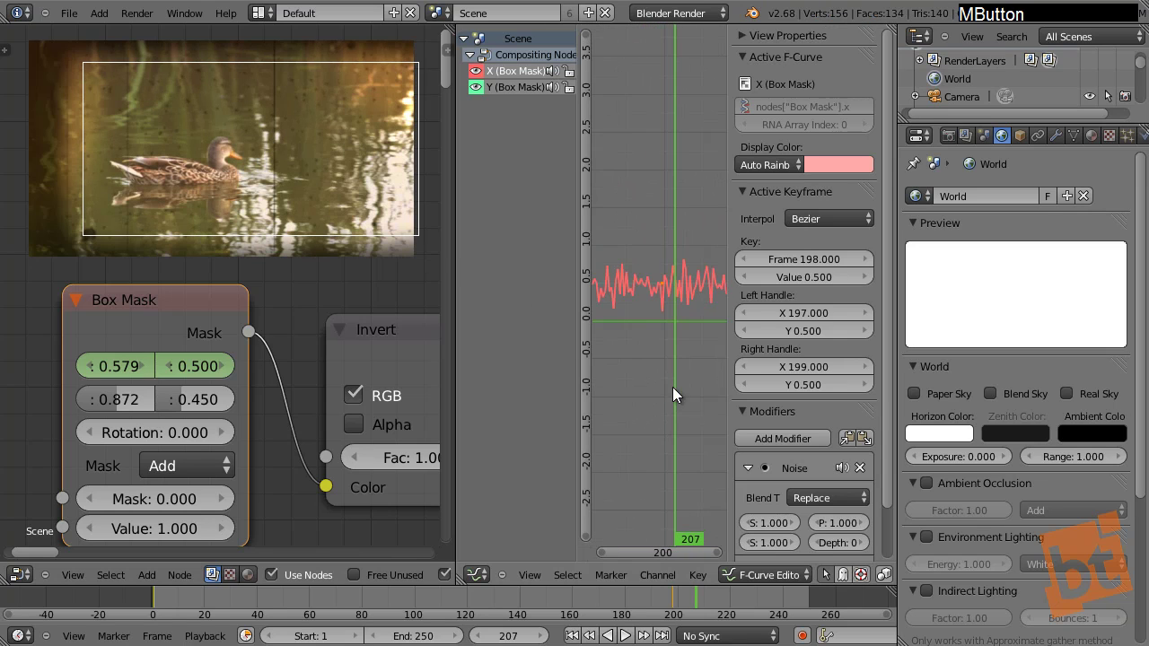
left_click_drag(778, 543, 678, 555, "shift")
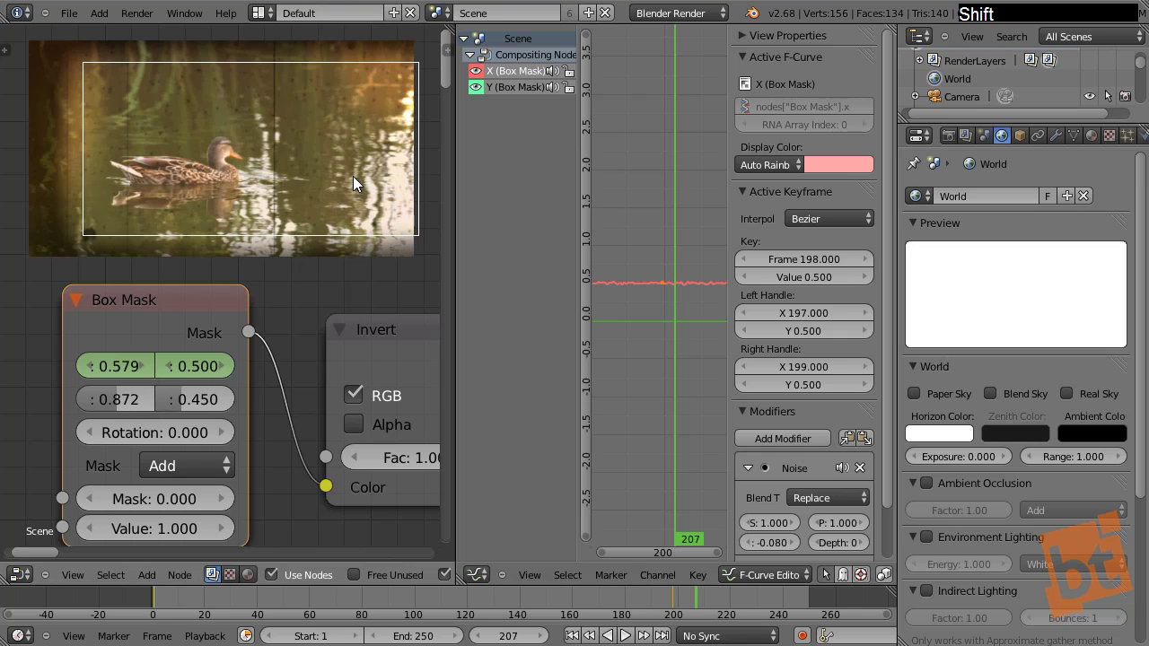
Step: Step back through the frames to frame 200 to check the reduced horizontal mask jitter
key("Right")
key("Left")
key("Left")
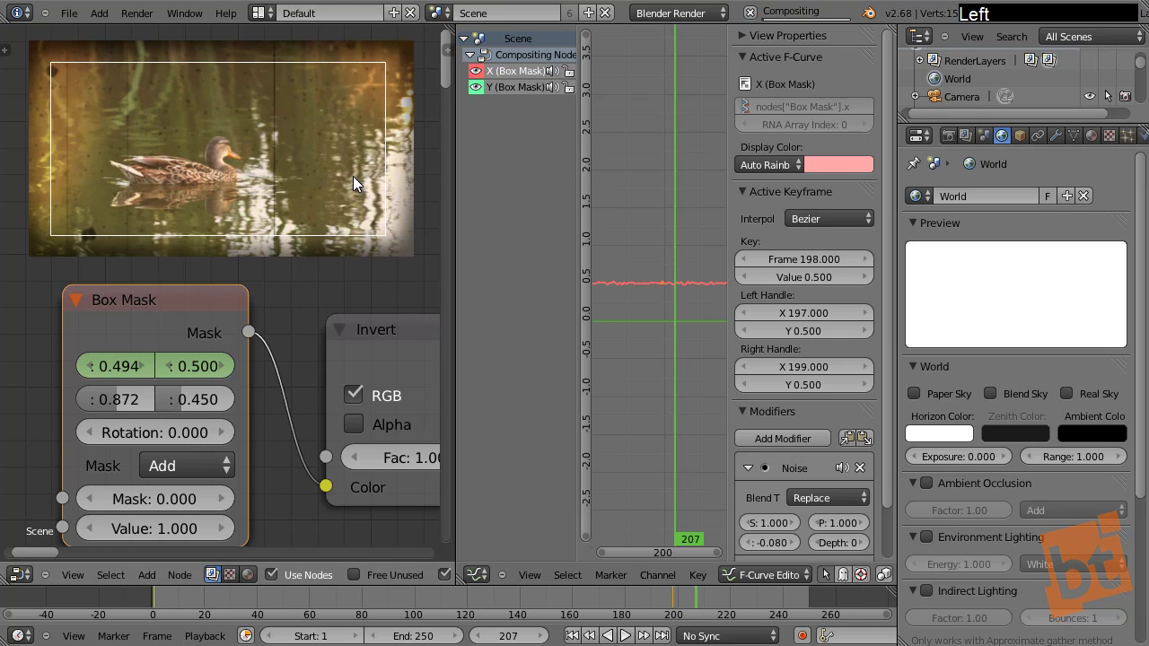
key("Left")
key("Left")
key("Left")
key("Left")
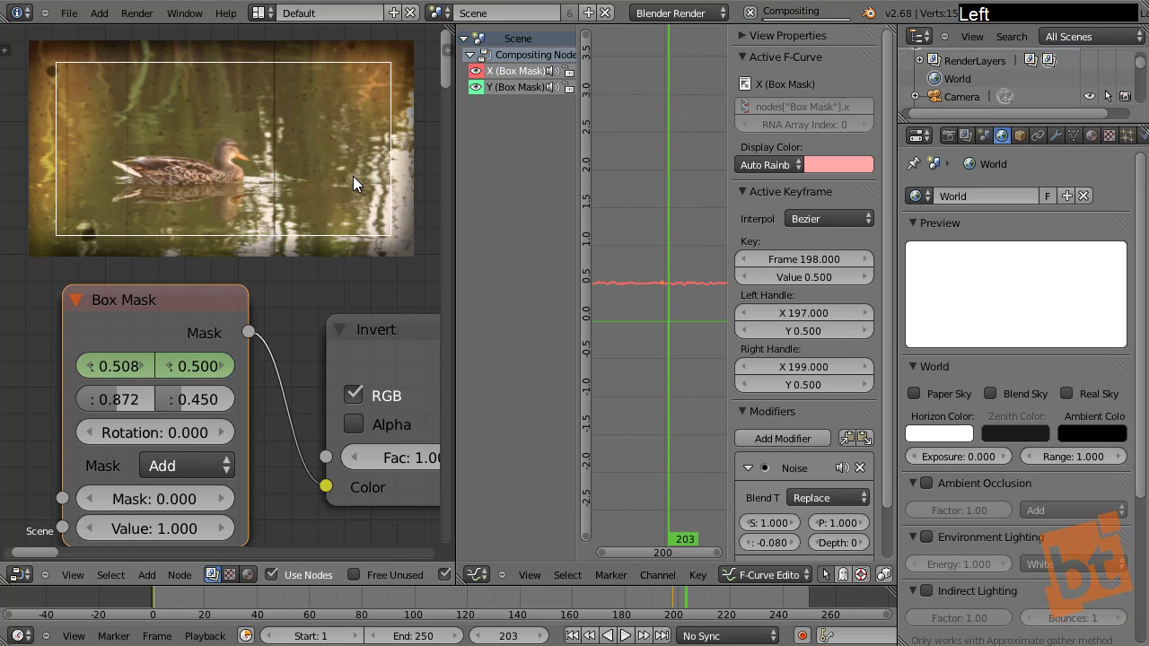
key("Left")
key("Left")
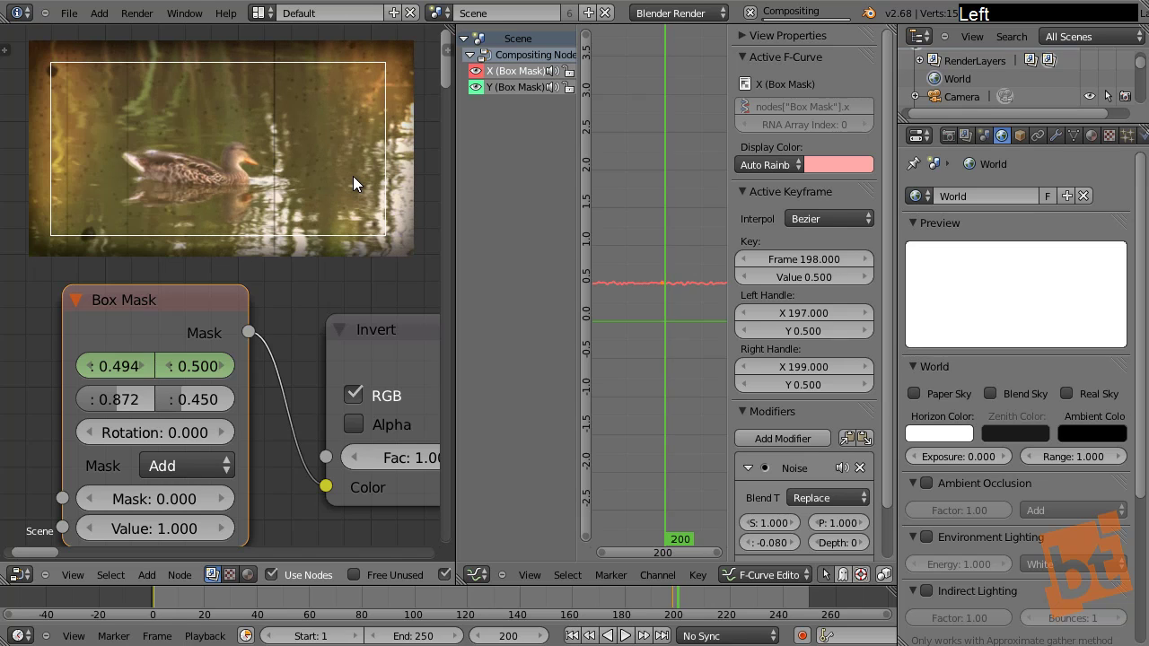
key("Left")
key("Right")
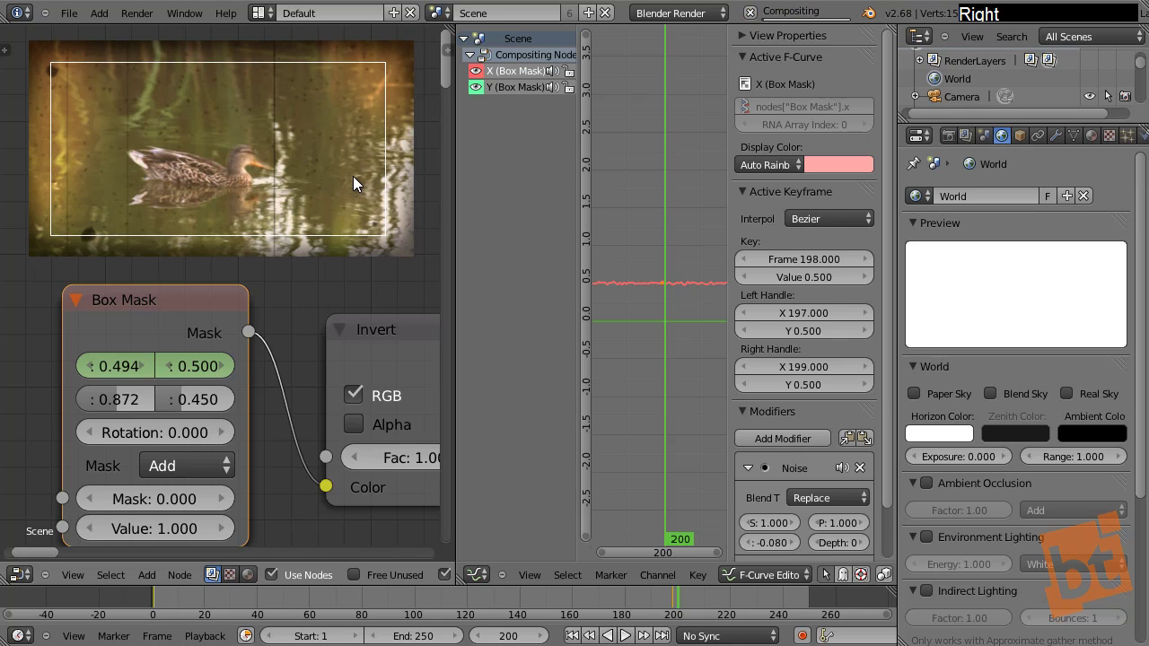
Step: Set the strength of the X curve's Noise modifier to -0.040
left_click(770, 542)
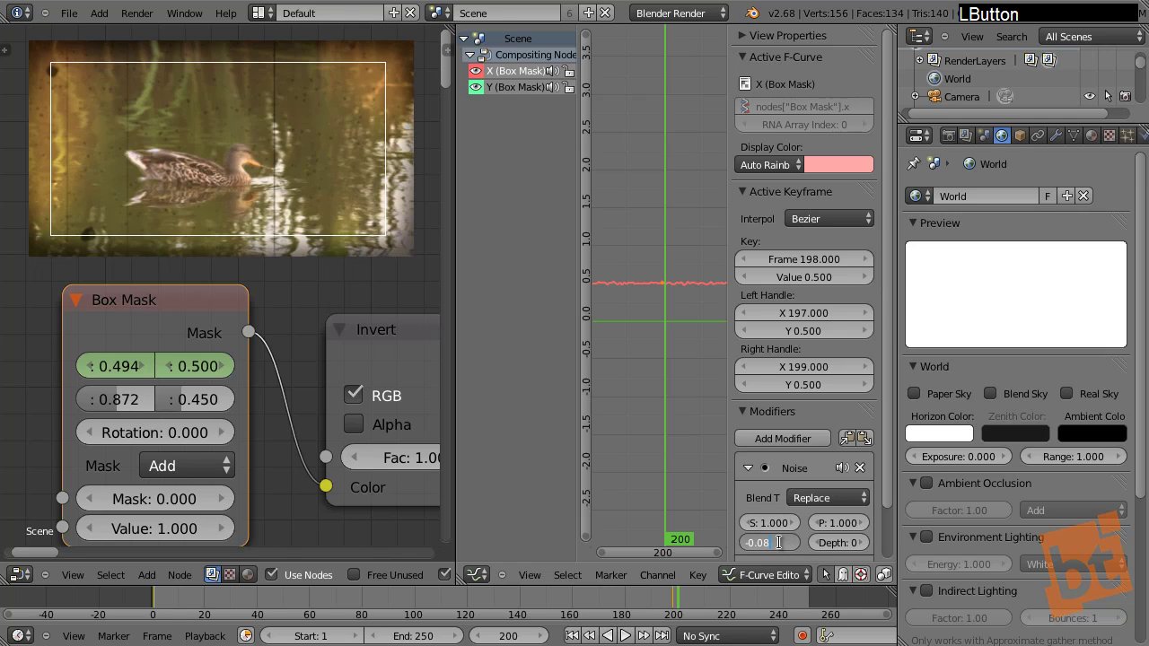
type("4")
key("Return")
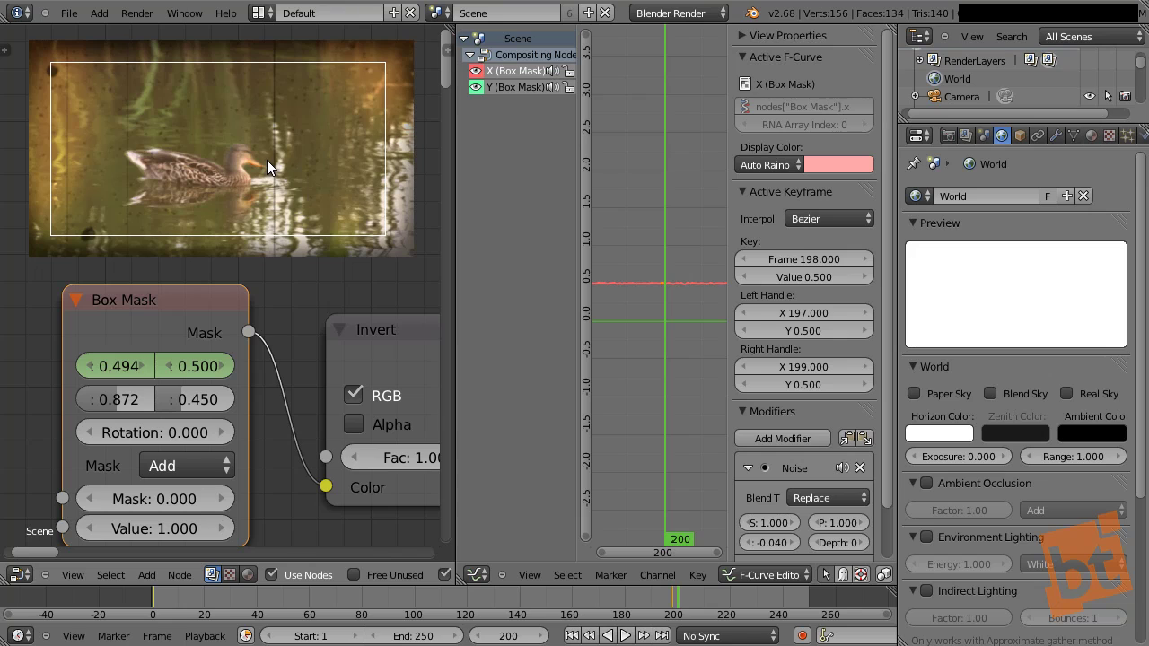
Step: Copy the Noise modifier from the X curve to the Box Mask's Y curve and set its phase to 28.900
left_click(848, 440)
left_click(519, 88)
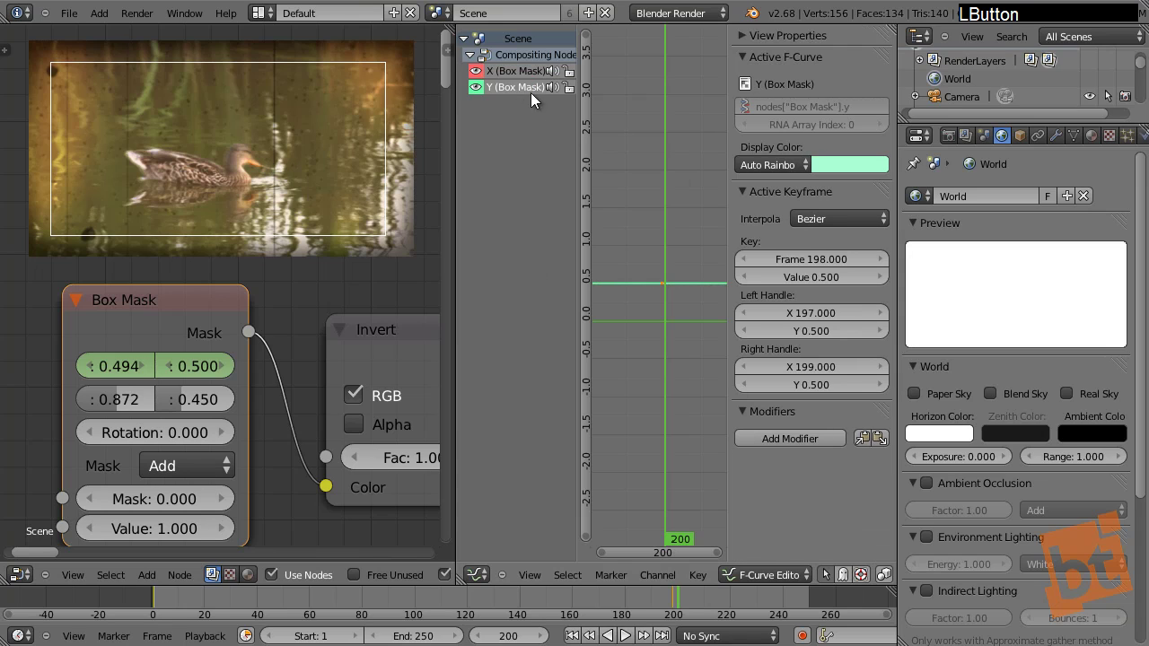
left_click(879, 439)
middle_click_drag(796, 465, 777, 434)
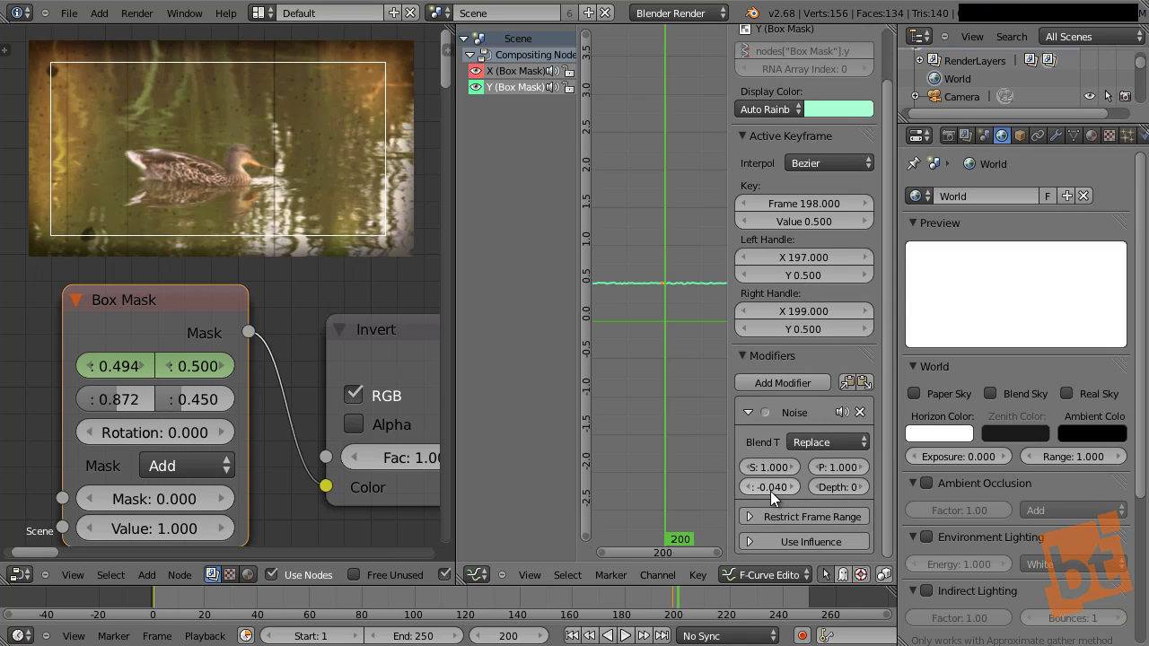
left_click_drag(842, 467, 1108, 475)
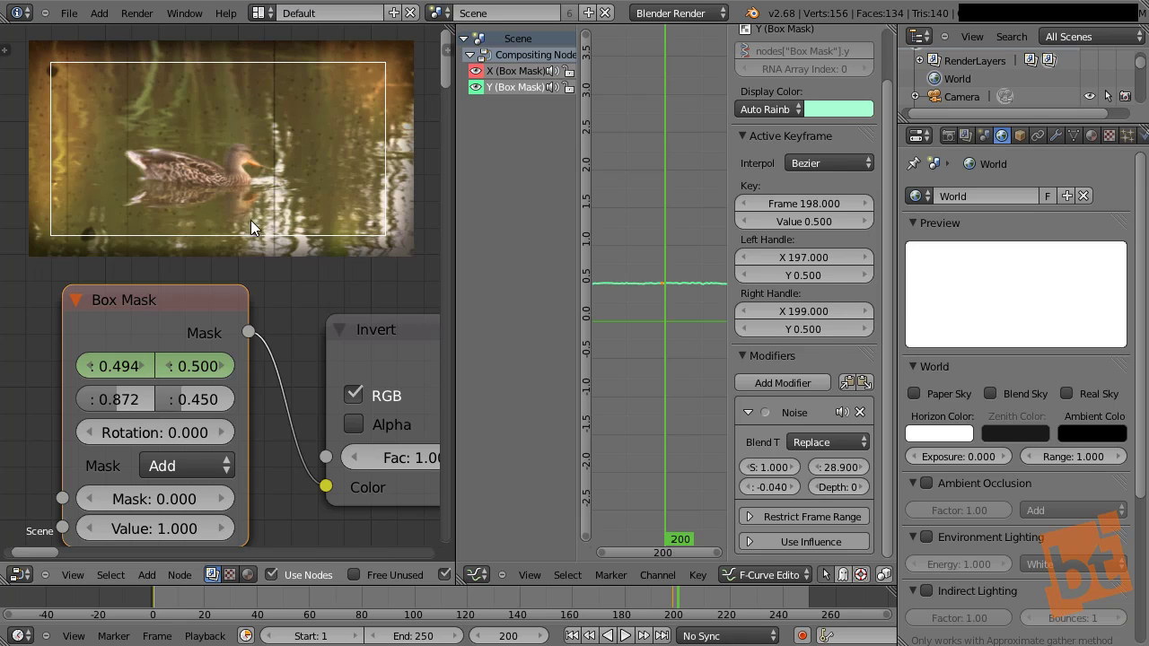
Step: Keyframe the 0.800 factor of the Multiply node that combines the film grain and vertical lines at frame 200
middle_click_drag(250, 227, 168, 165, "ctrl")
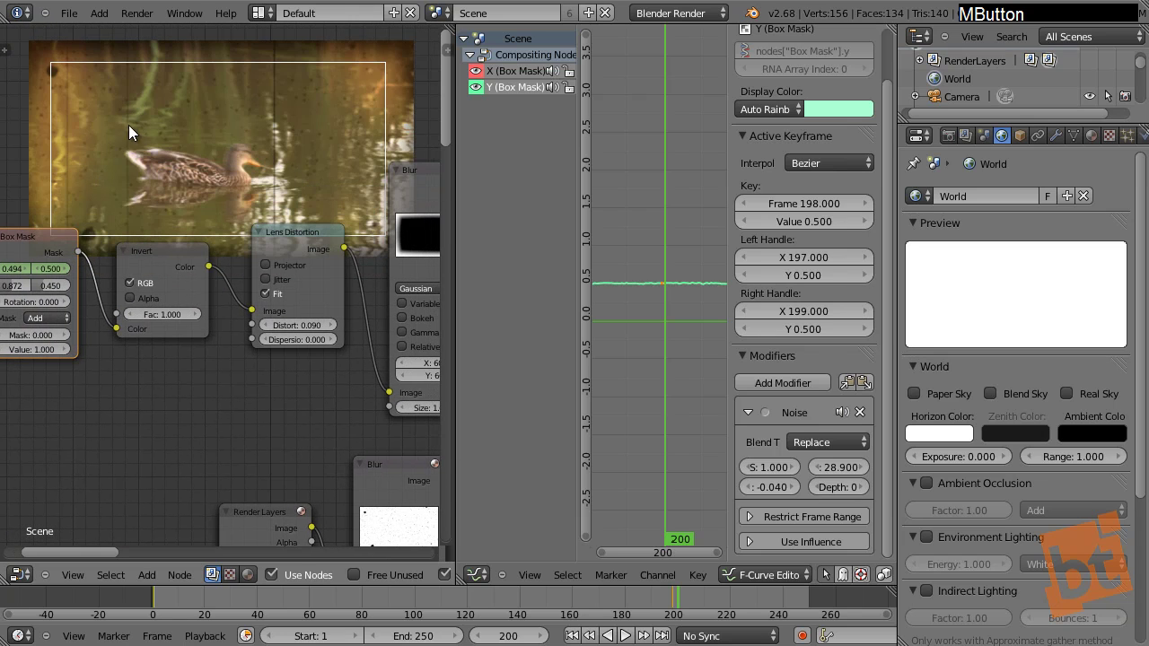
middle_click_drag(212, 284, 229, 346)
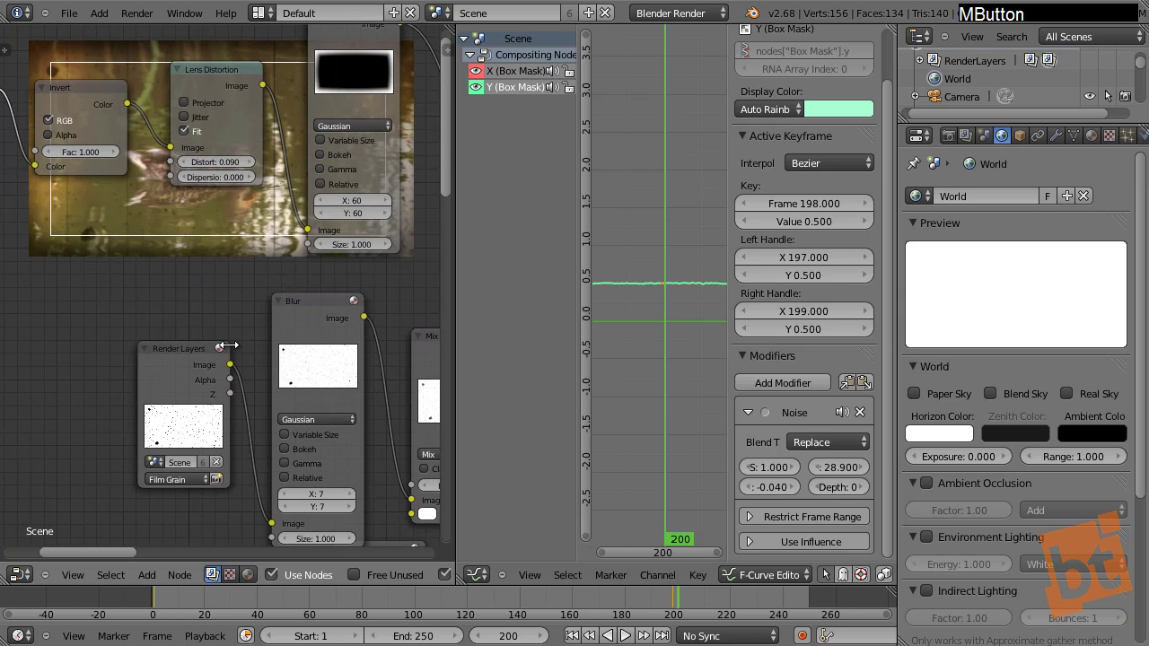
middle_click_drag(336, 267, 127, 343)
scroll(126, 344, "down", 4)
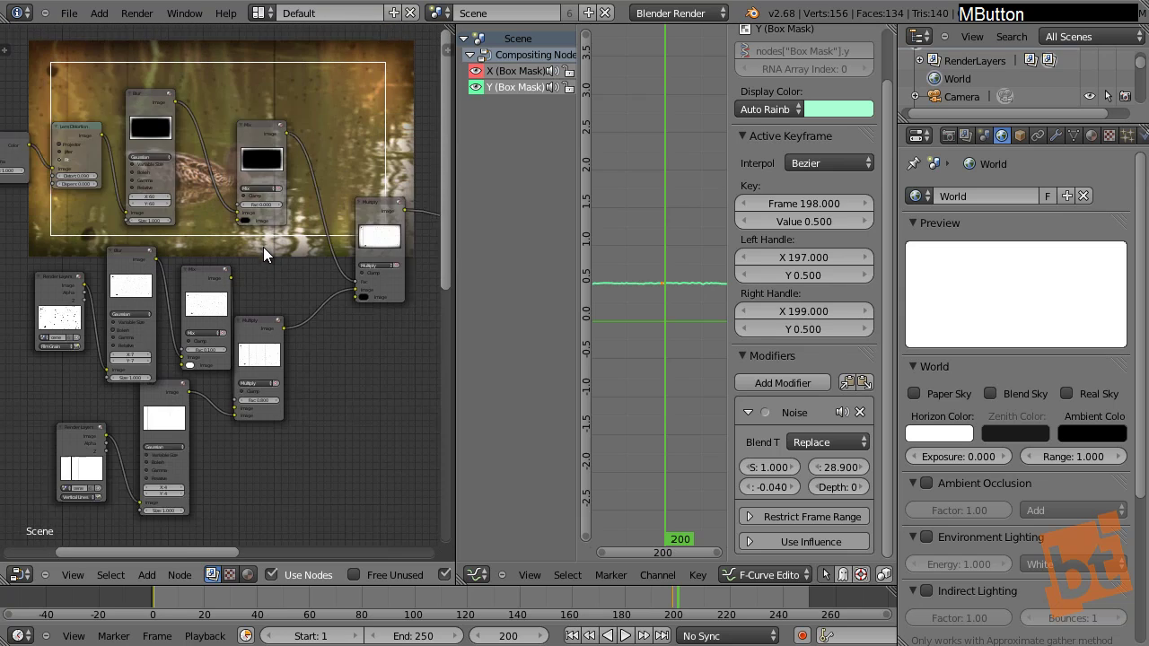
scroll(281, 305, "down", 1)
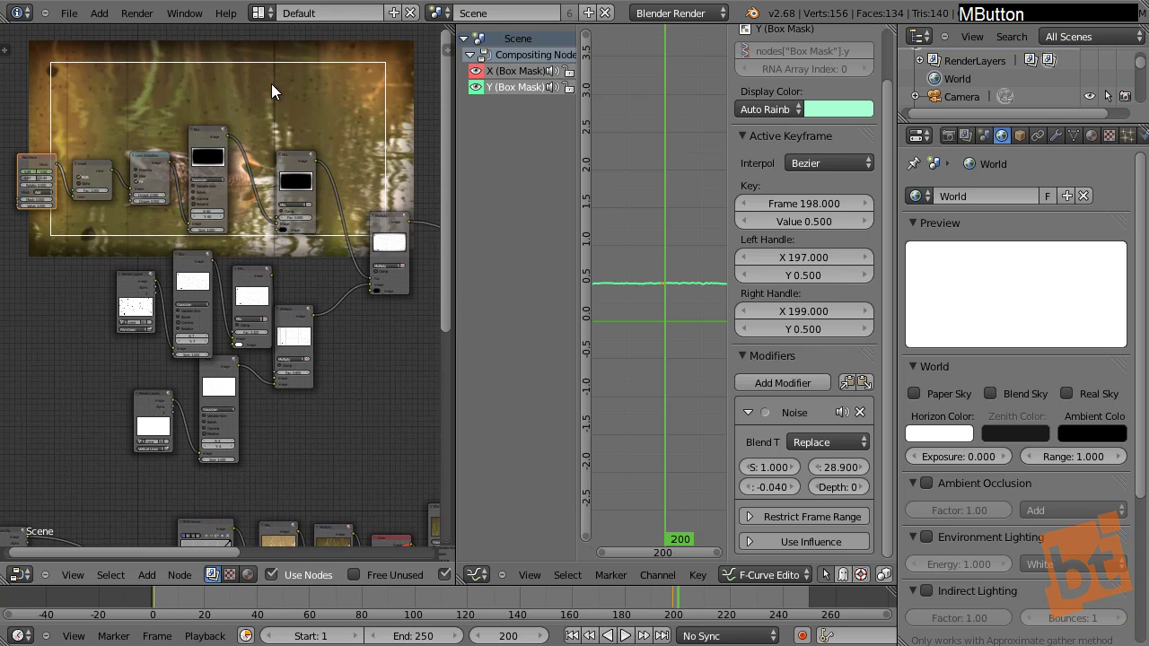
middle_click_drag(271, 101, 303, 91)
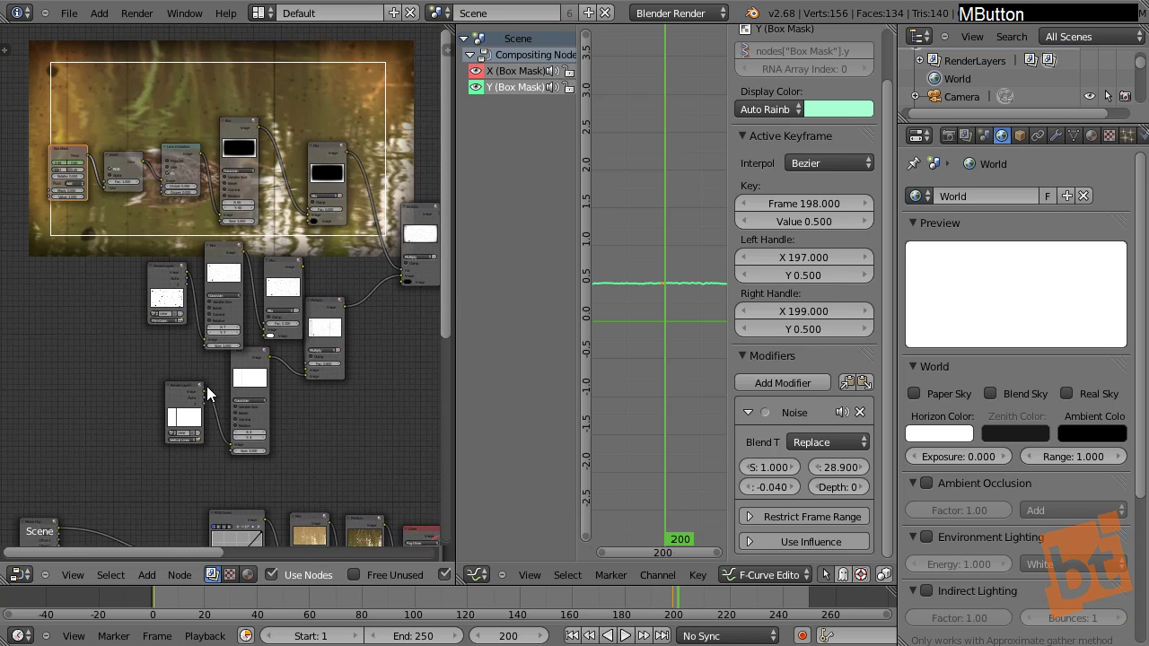
middle_click_drag(207, 393, 259, 385, "ctrl")
scroll(259, 386, "up", 2)
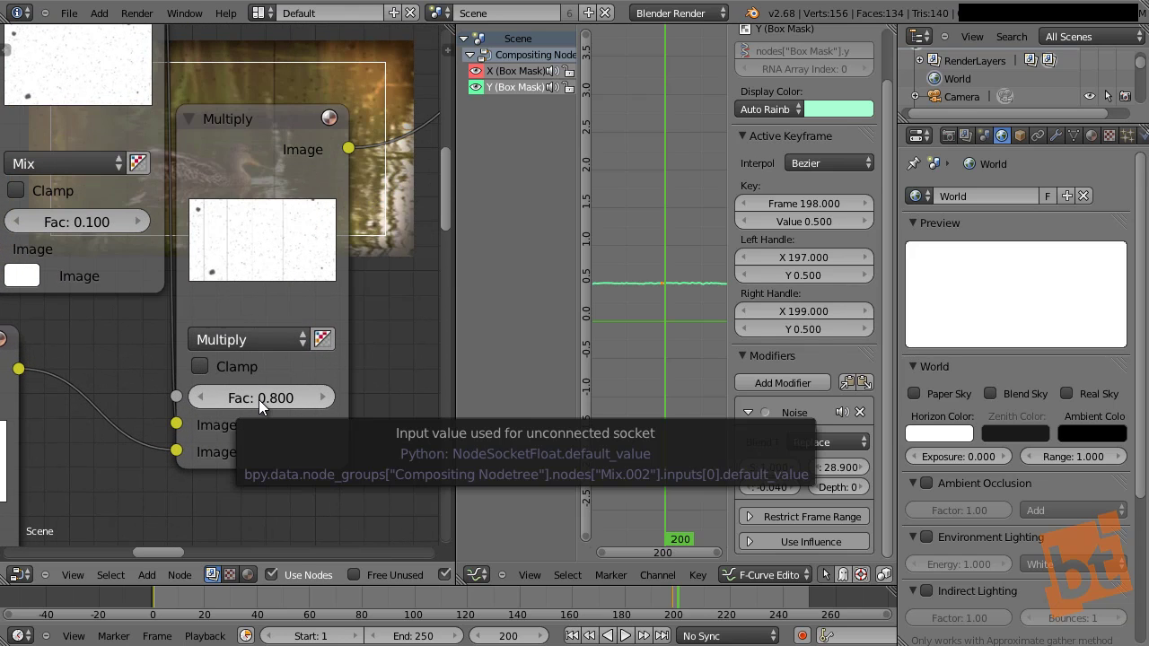
key("i")
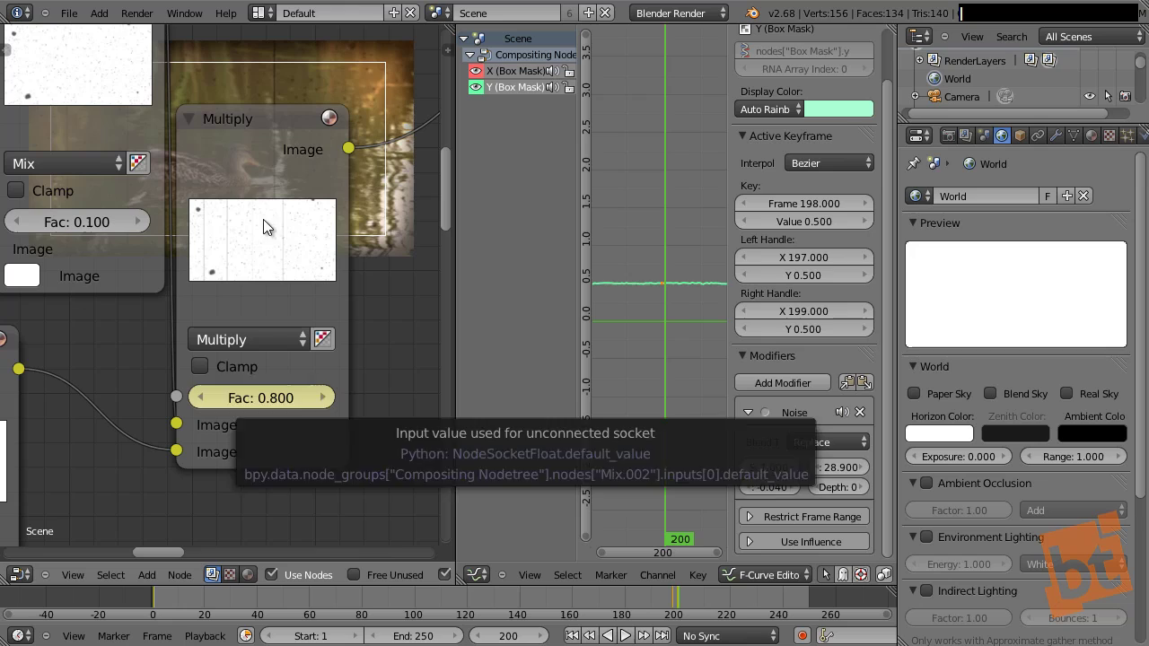
Step: Add a Noise modifier to the factor curve of the Multiply node that combines the film grain and vertical lines
right_click(257, 118)
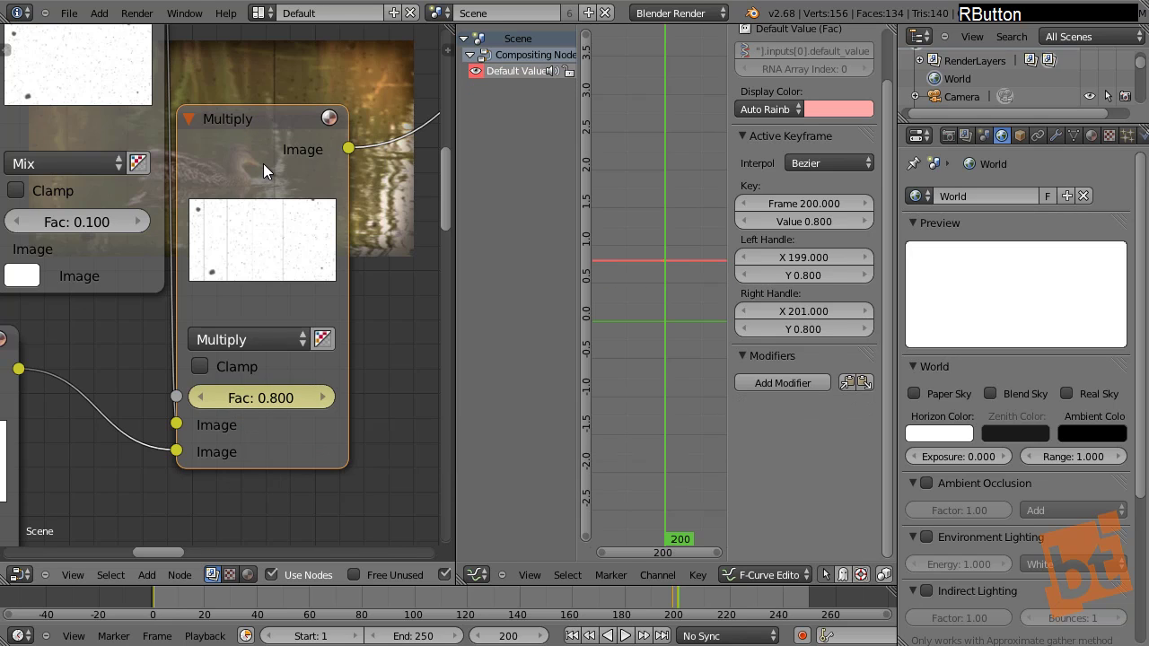
middle_click_drag(639, 262, 663, 362)
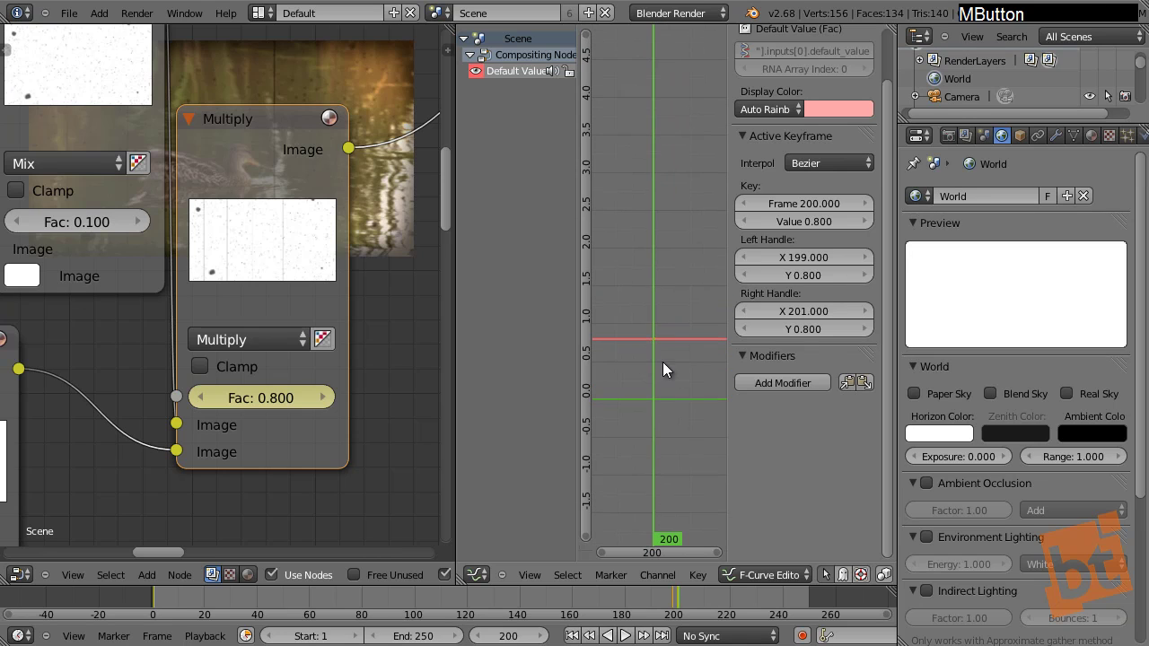
left_click(776, 387)
left_click(775, 388)
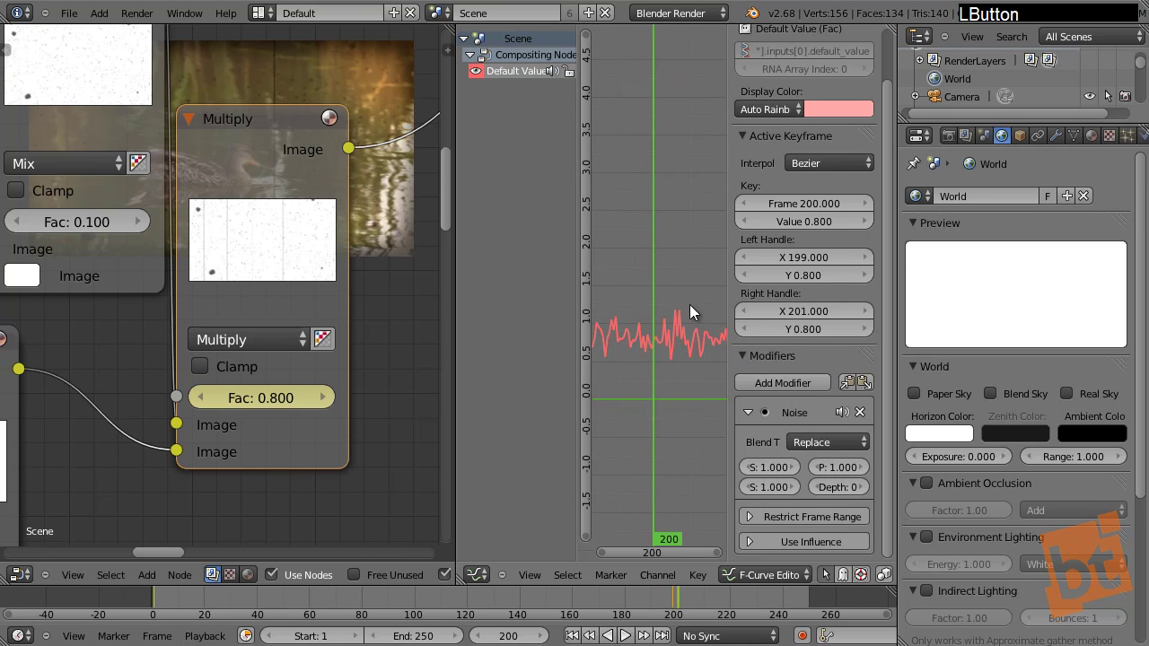
Step: Set the strength of the factor curve's Noise modifier to 0.500
middle_click_drag(636, 333, 593, 245, "ctrl")
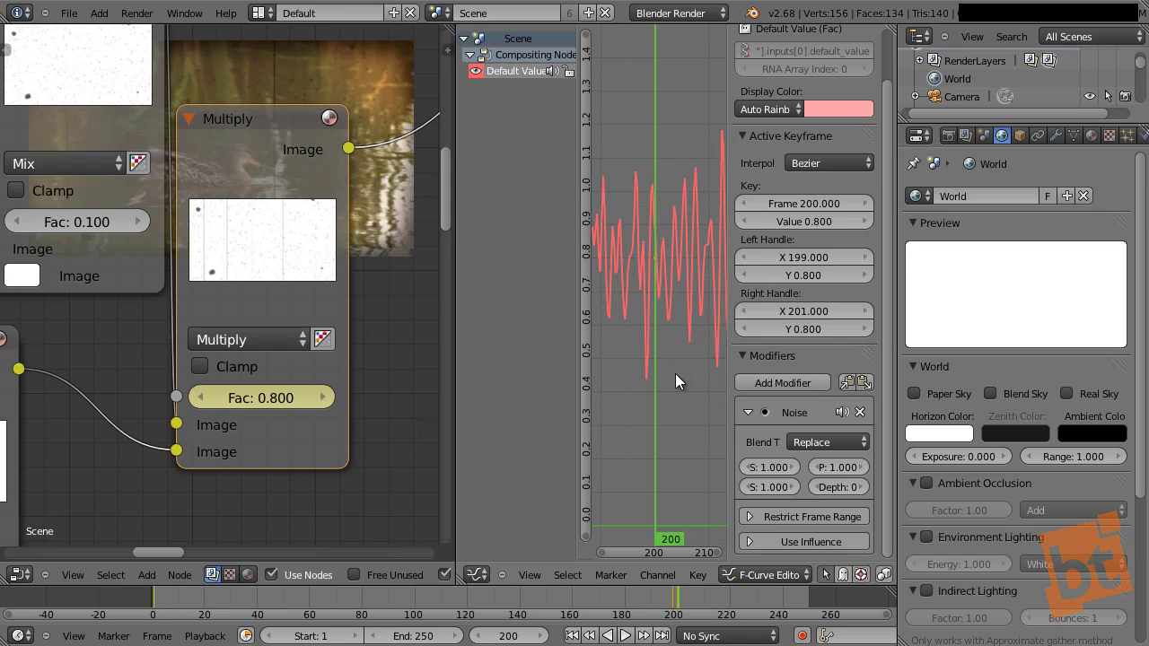
left_click(772, 487)
left_click_drag(759, 485, 763, 485)
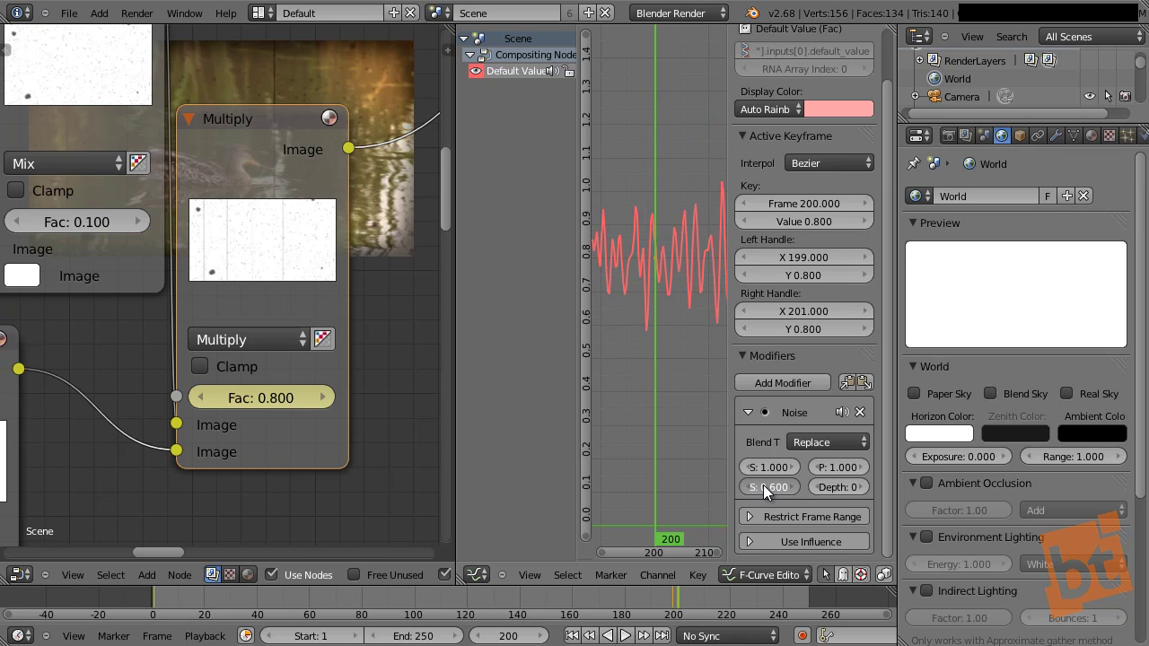
scroll(762, 485, "down", 2, "ctrl")
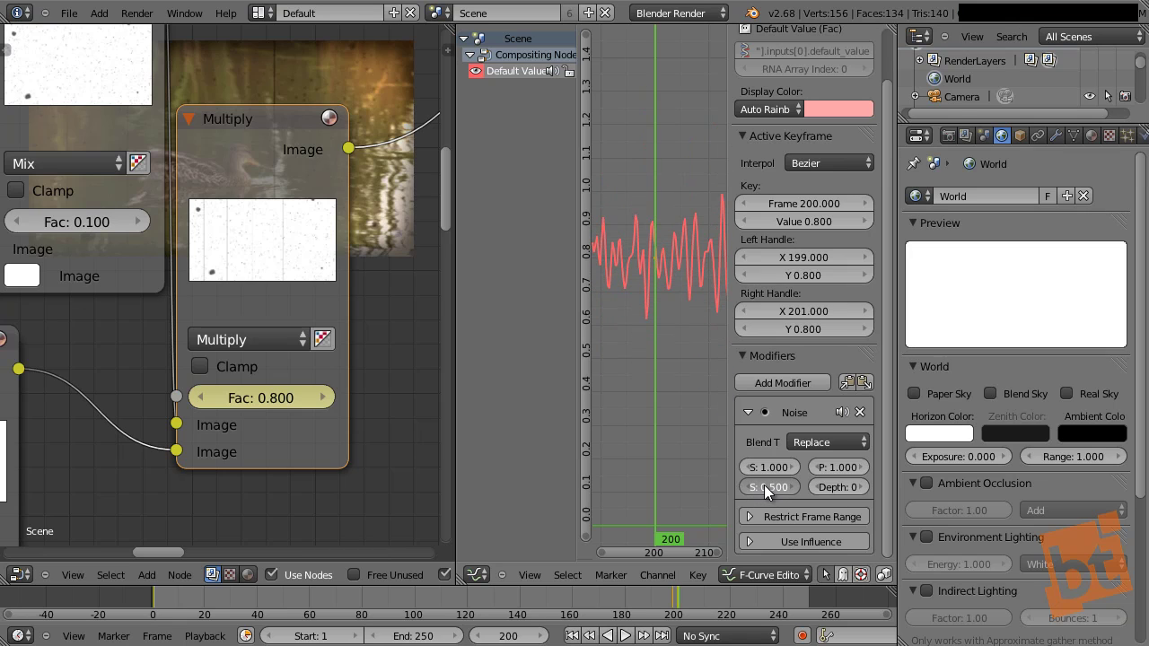
middle_click_drag(629, 266, 667, 220)
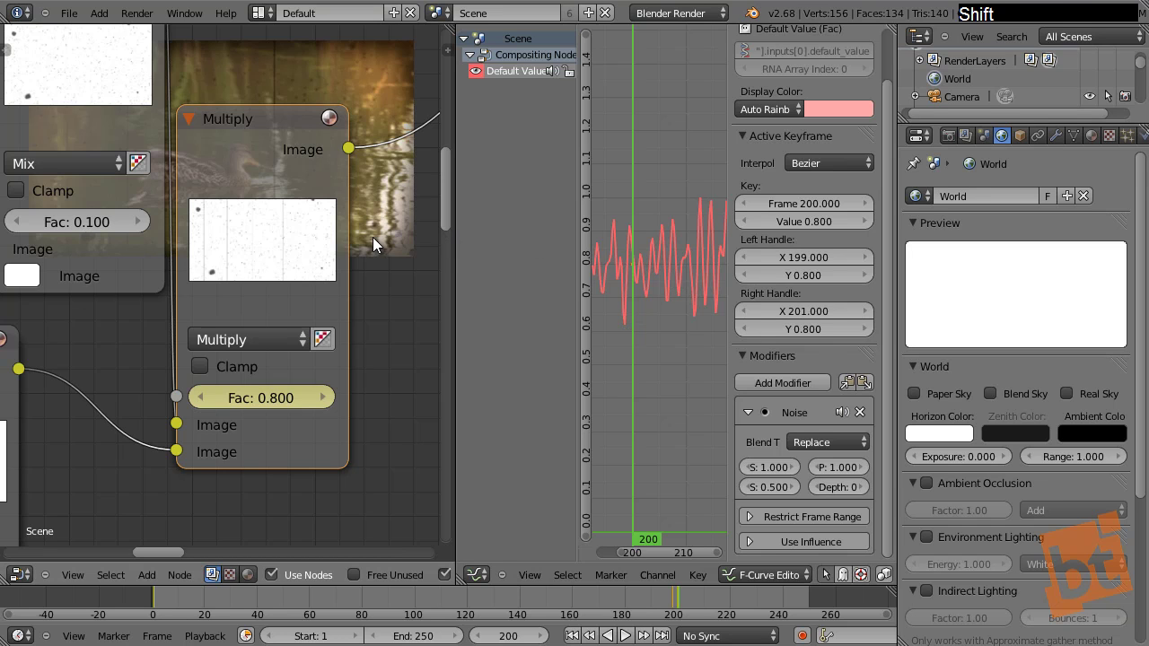
Step: Step forward from frame 200 in the maximized node editor to examine the flicker of the line intensity
key("shift+space")
middle_click_drag(661, 263, 241, 228)
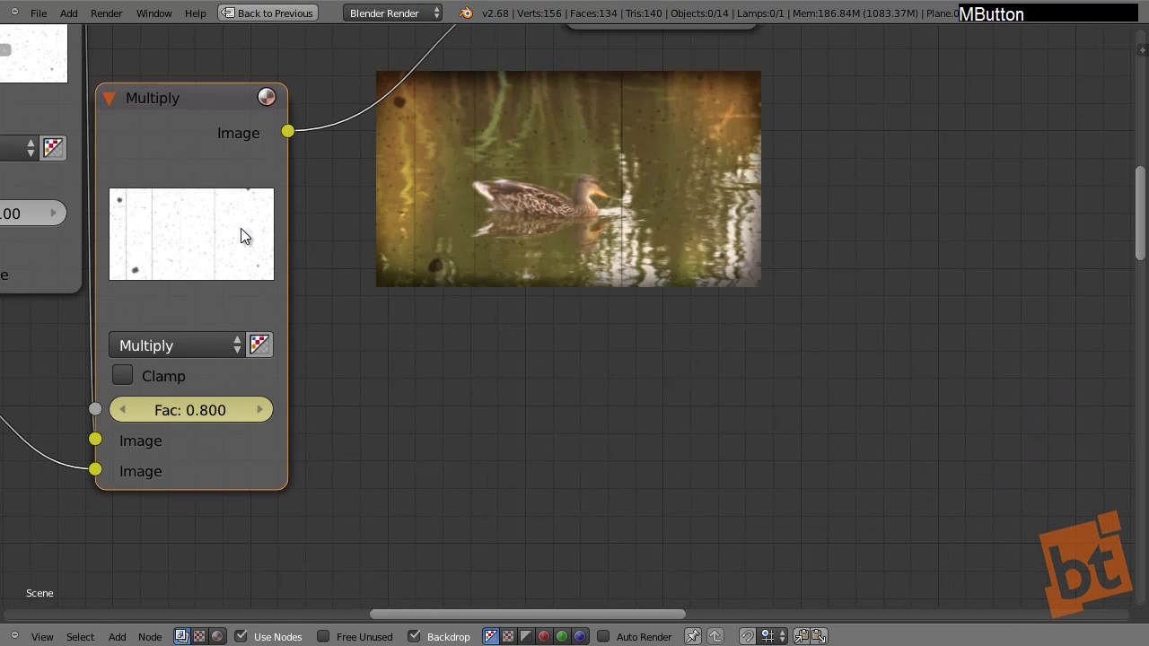
key("Right")
key("Right")
key("Right")
key("Right")
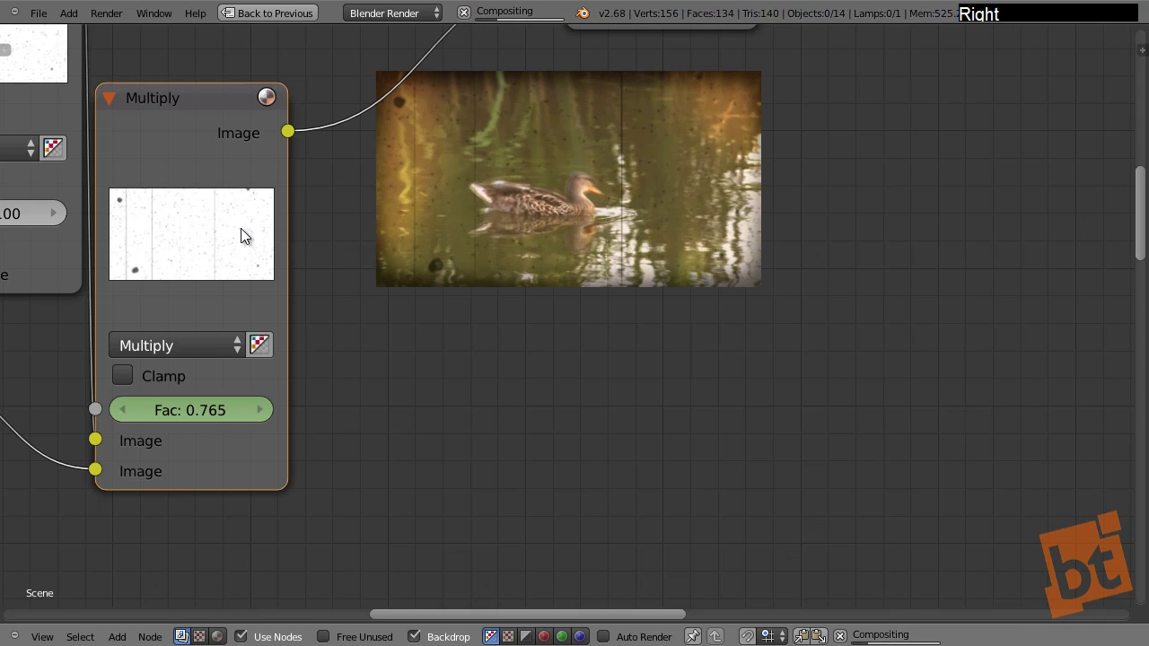
key("Right")
key("Right")
key("Right")
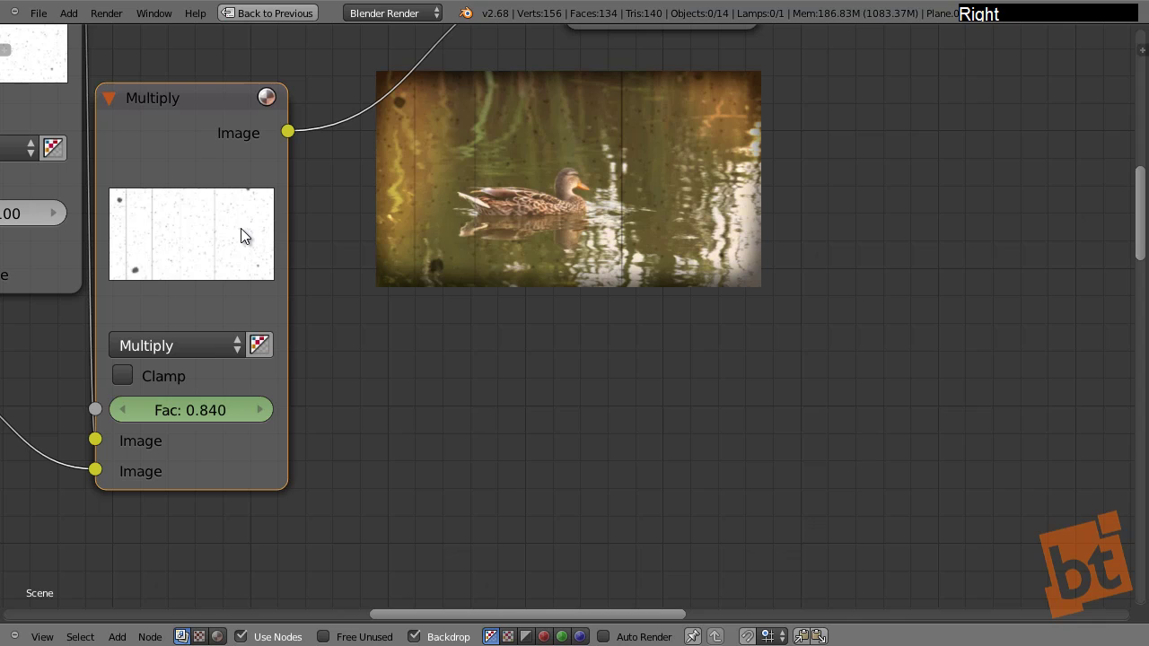
key("Right")
key("Right")
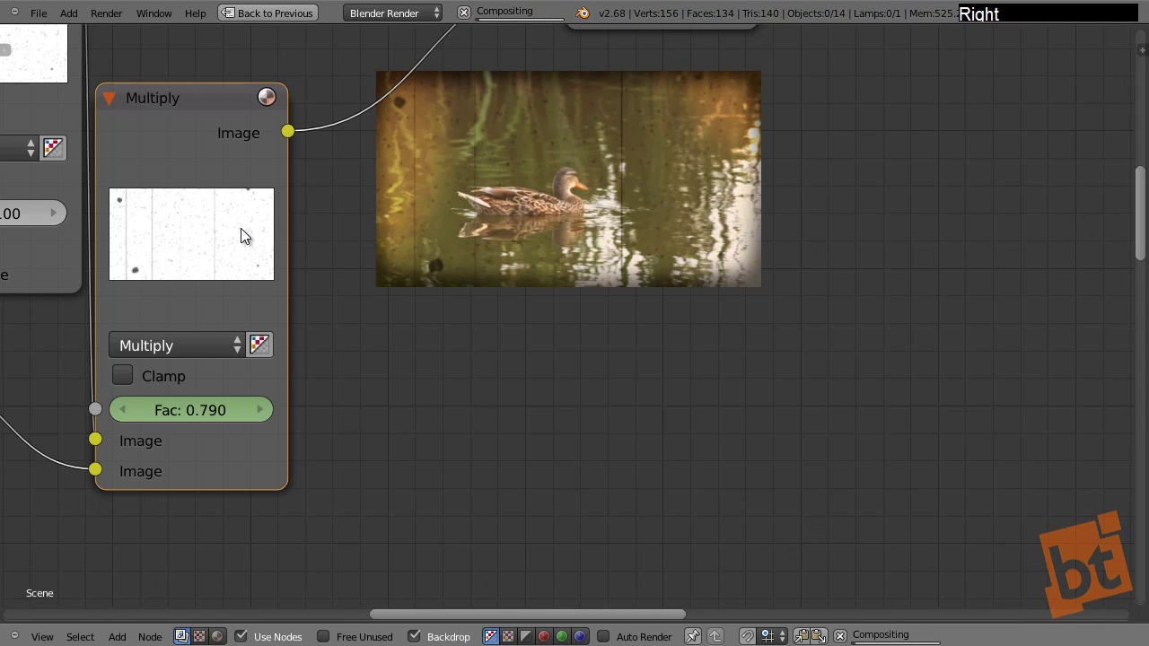
key("Right")
Step: Move the animated Multiply node slightly further away from the grain's Mix node
middle_click_drag(516, 237, 551, 388)
scroll(595, 254, "down", 3)
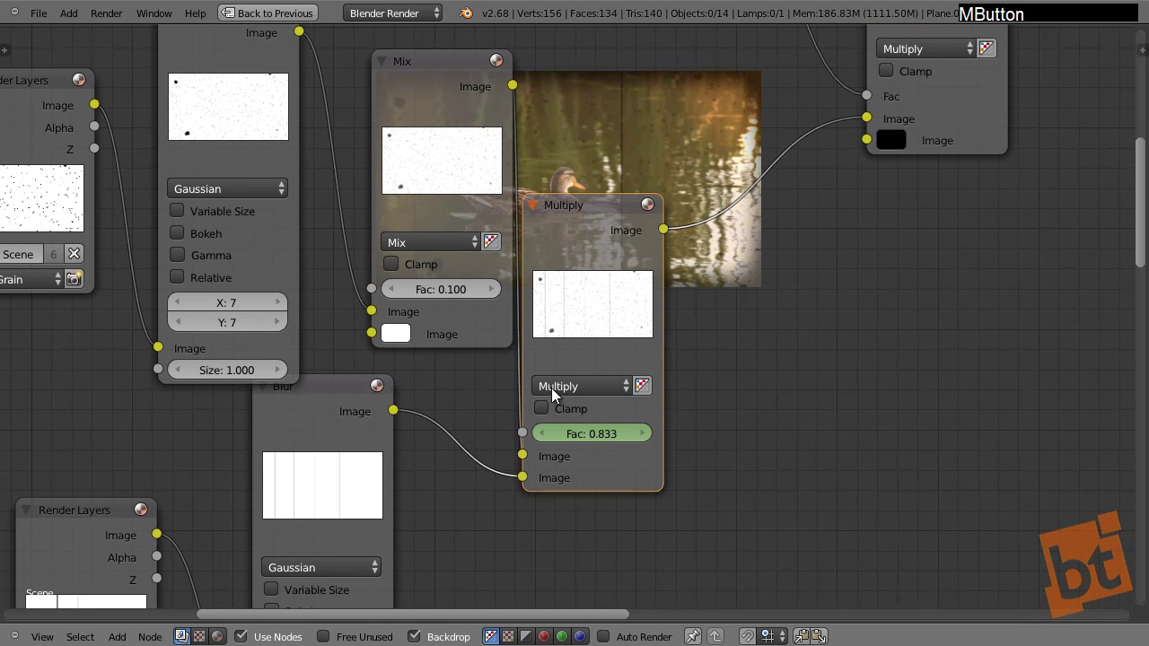
left_click_drag(582, 215, 622, 214)
Step: Step forward to frame 217 to watch the Multiply factor vary, then restore the full screen layout
key("Right")
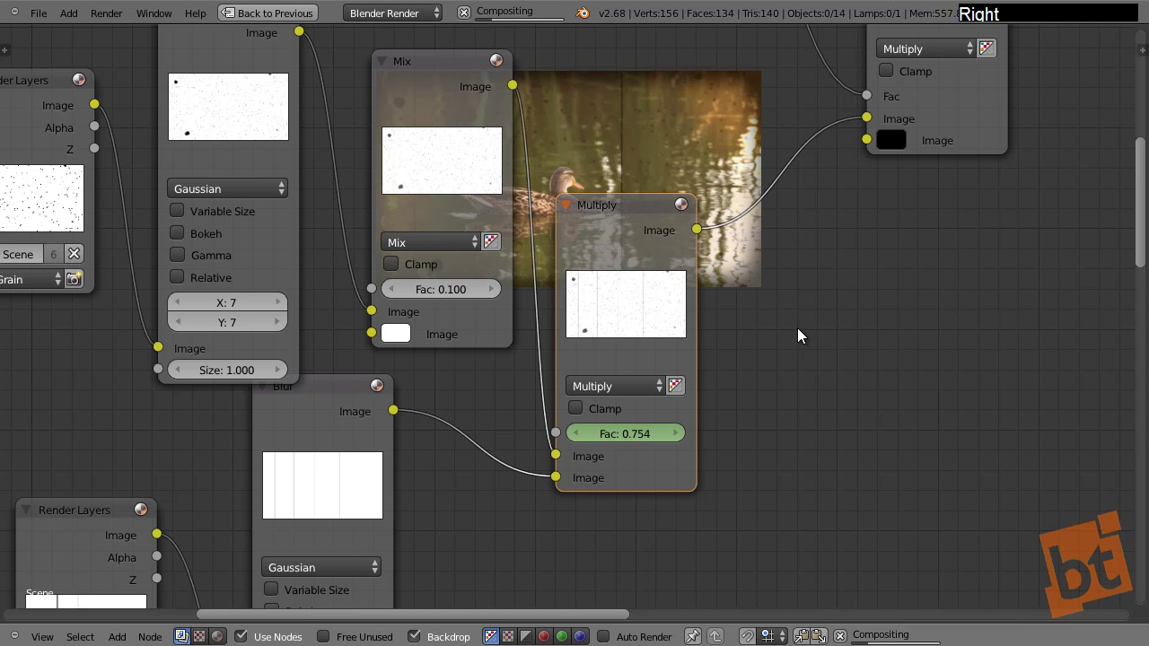
key("Right")
key("Right")
key("Right")
key("Right")
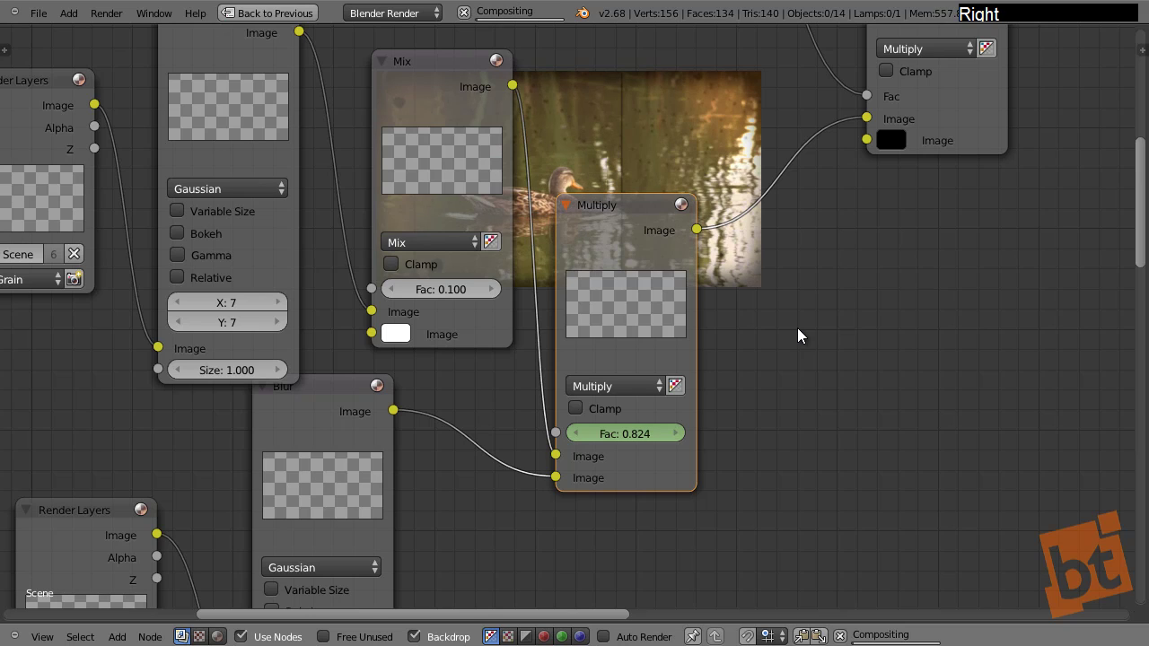
key("shift+space")
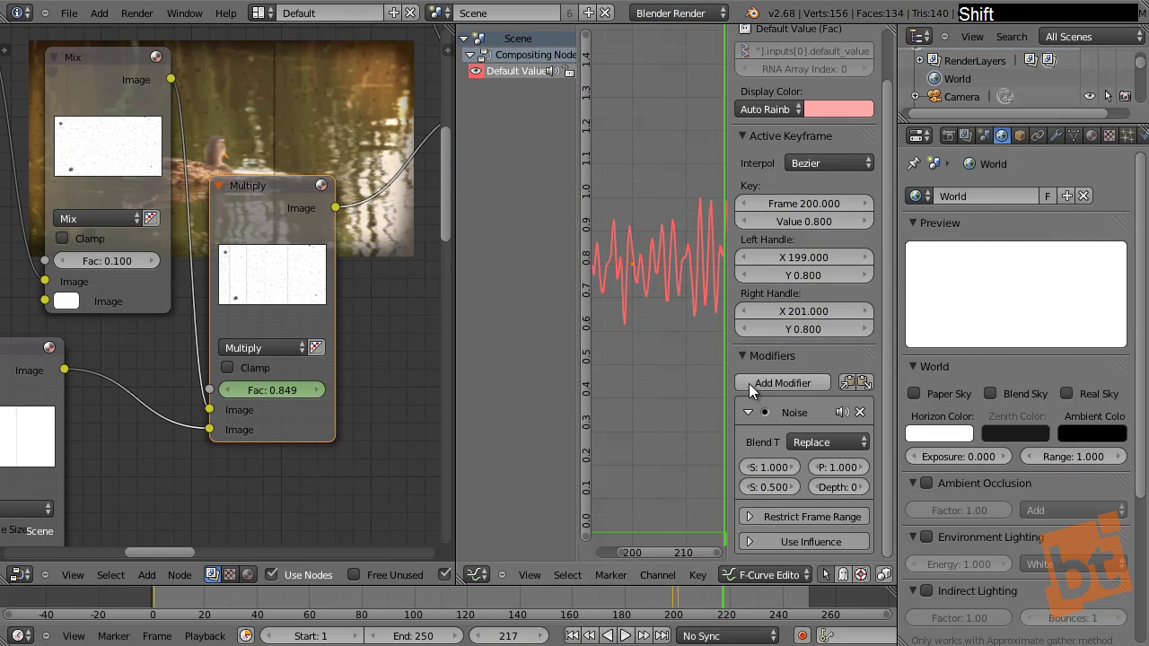
Step: Return the factor curve's Noise strength to 1.000 and lower its keyframe along the value axis
left_click_drag(767, 485, 776, 484)
key("ctrl+z")
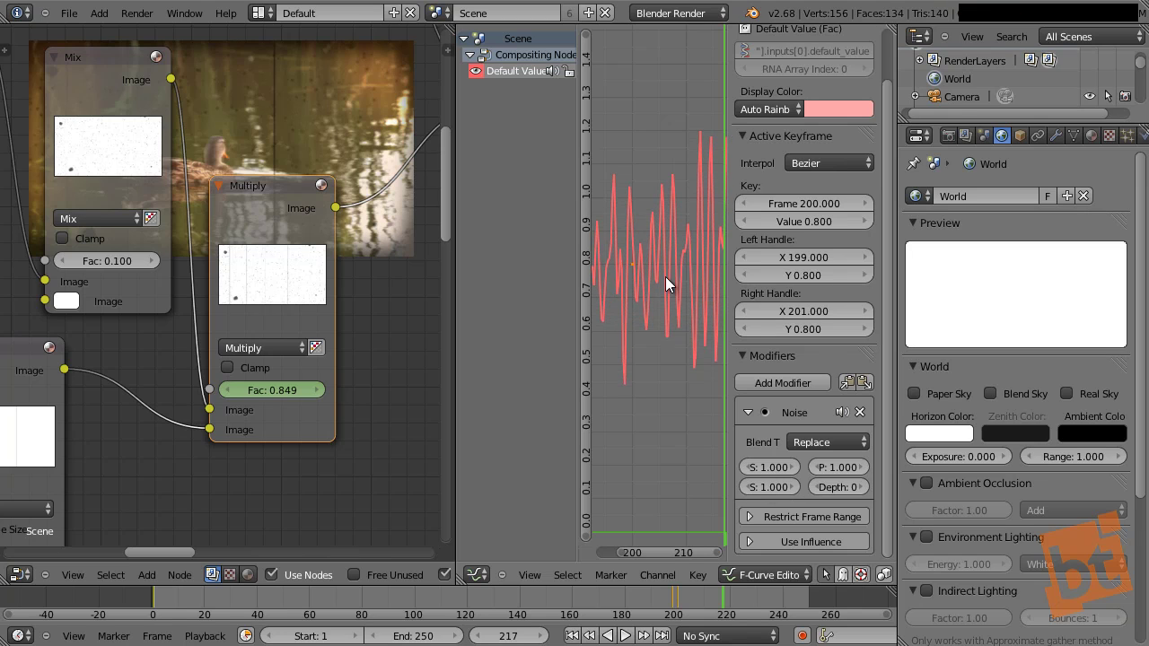
key("g")
key("y")
key("shift")
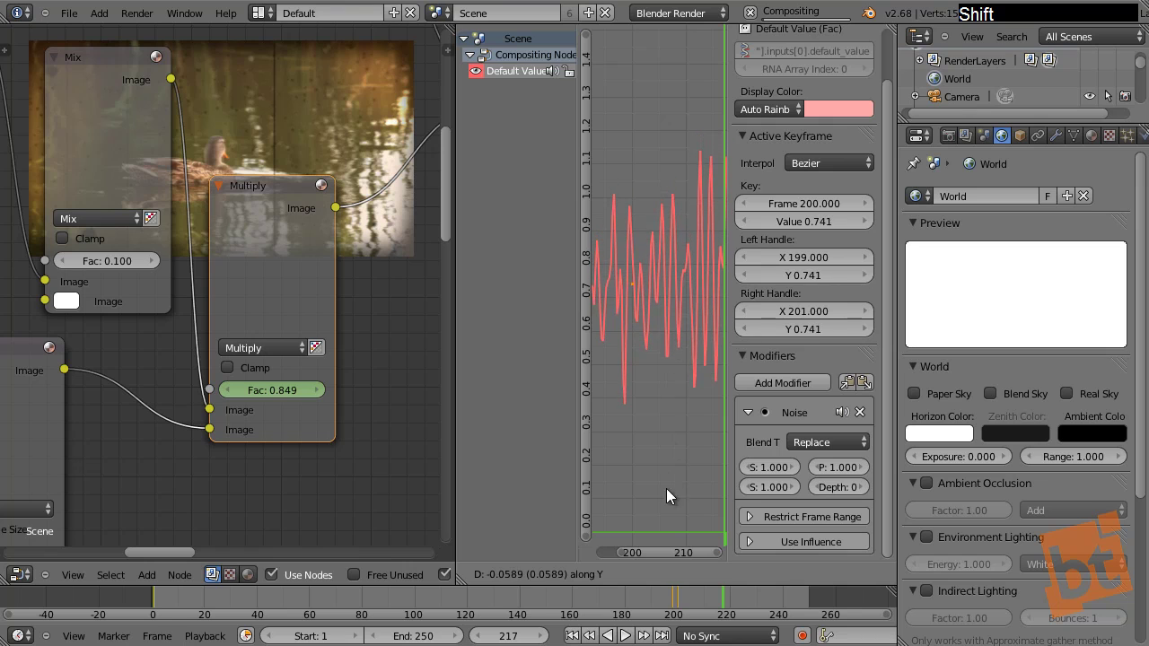
left_click(634, 225)
Step: Maximize the node editor and step through more frames to check the stronger line flicker and the node tree
key("shift+space")
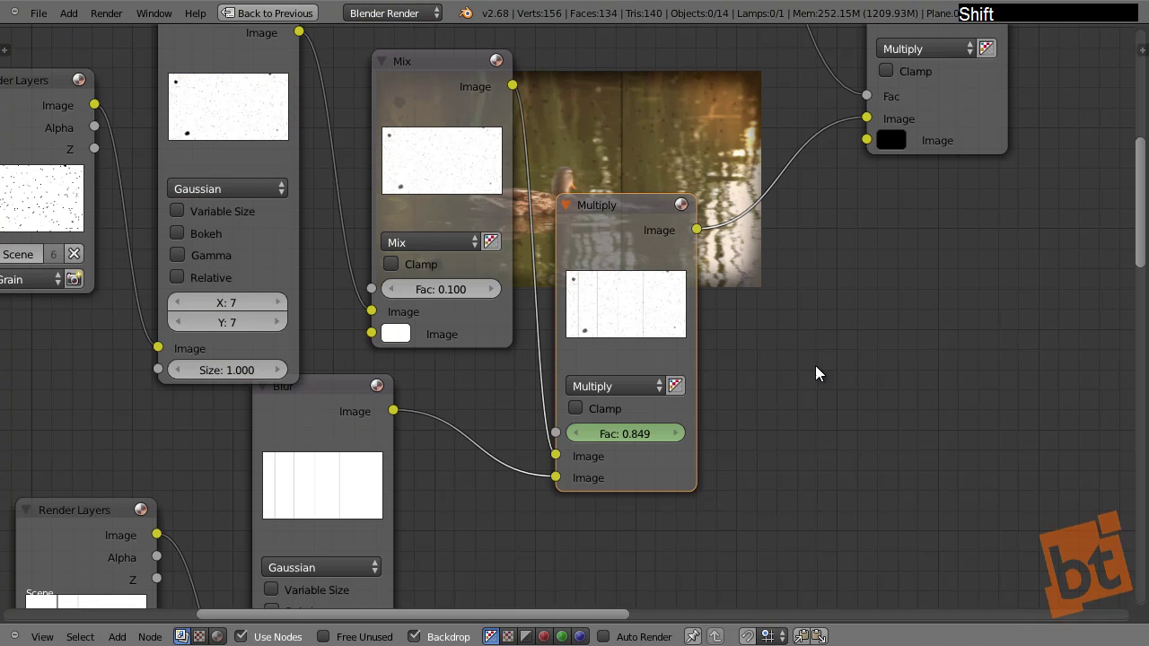
middle_click_drag(815, 365, 136, 179)
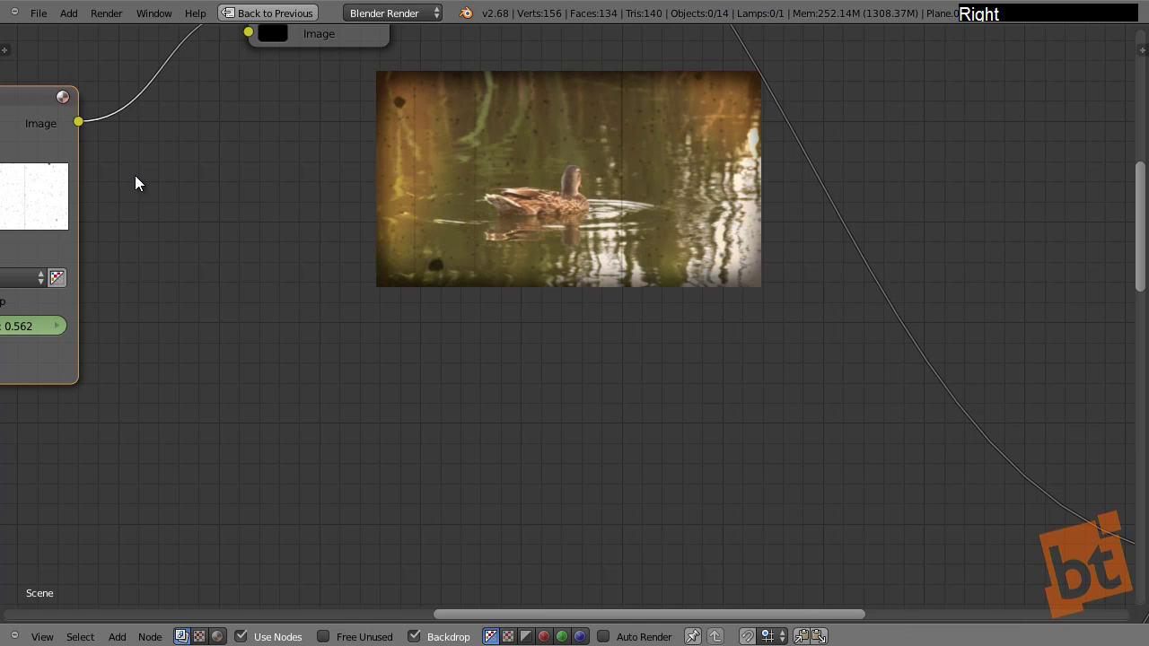
scroll(606, 266, "down", 4)
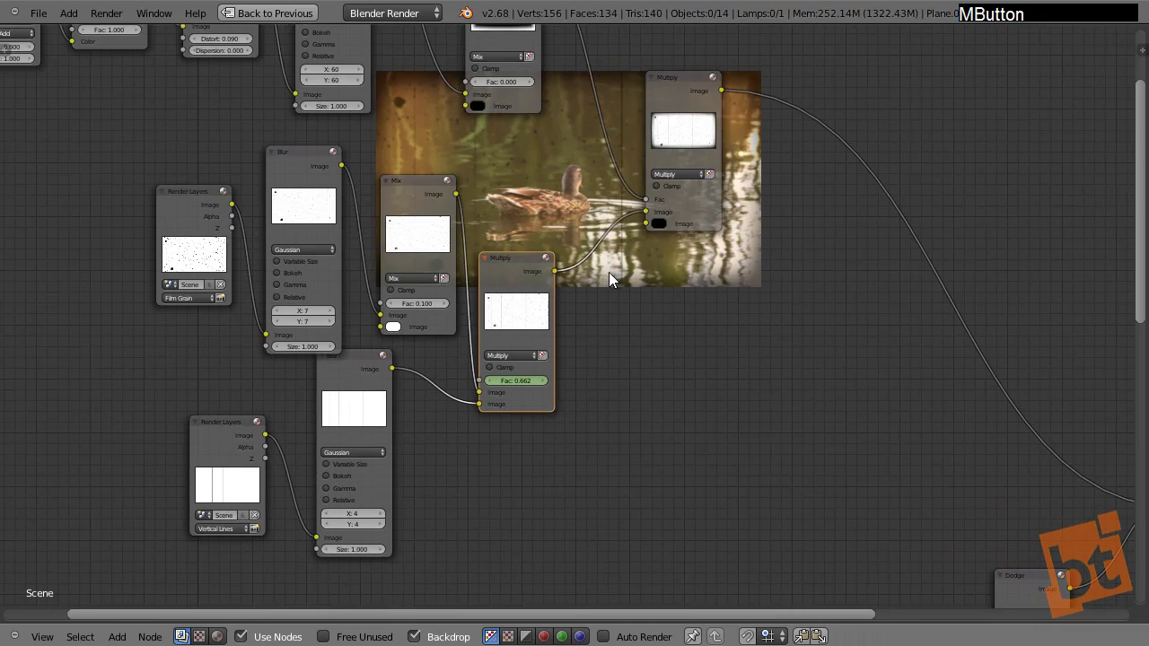
middle_click_drag(564, 302, 556, 225)
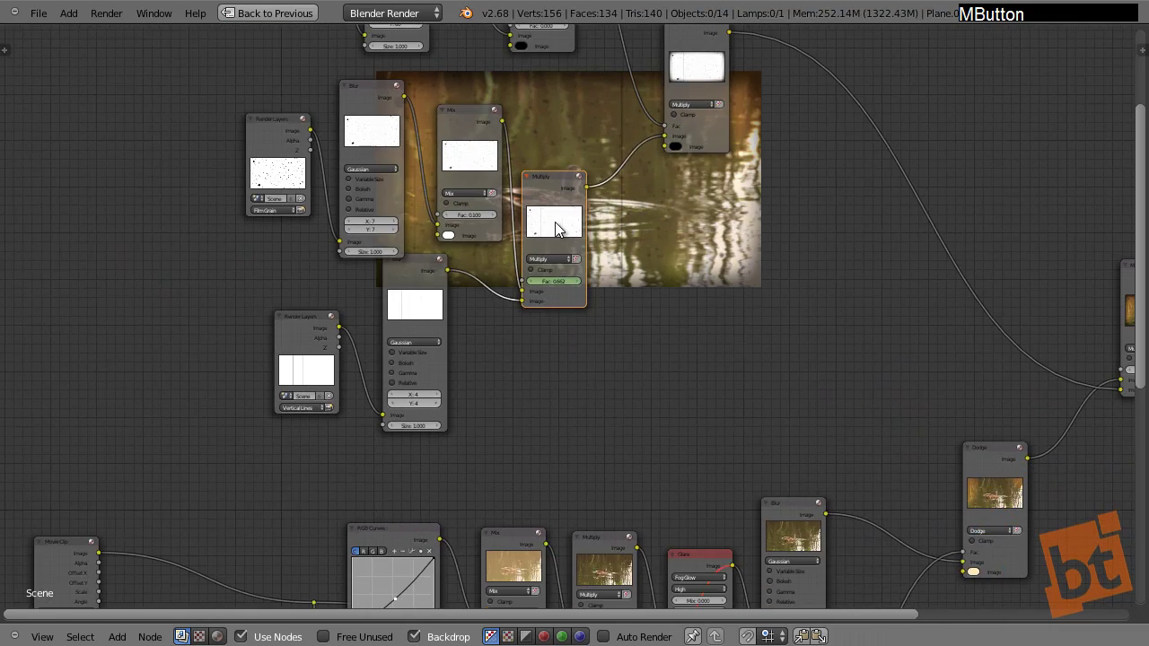
middle_click_drag(559, 310, 571, 196)
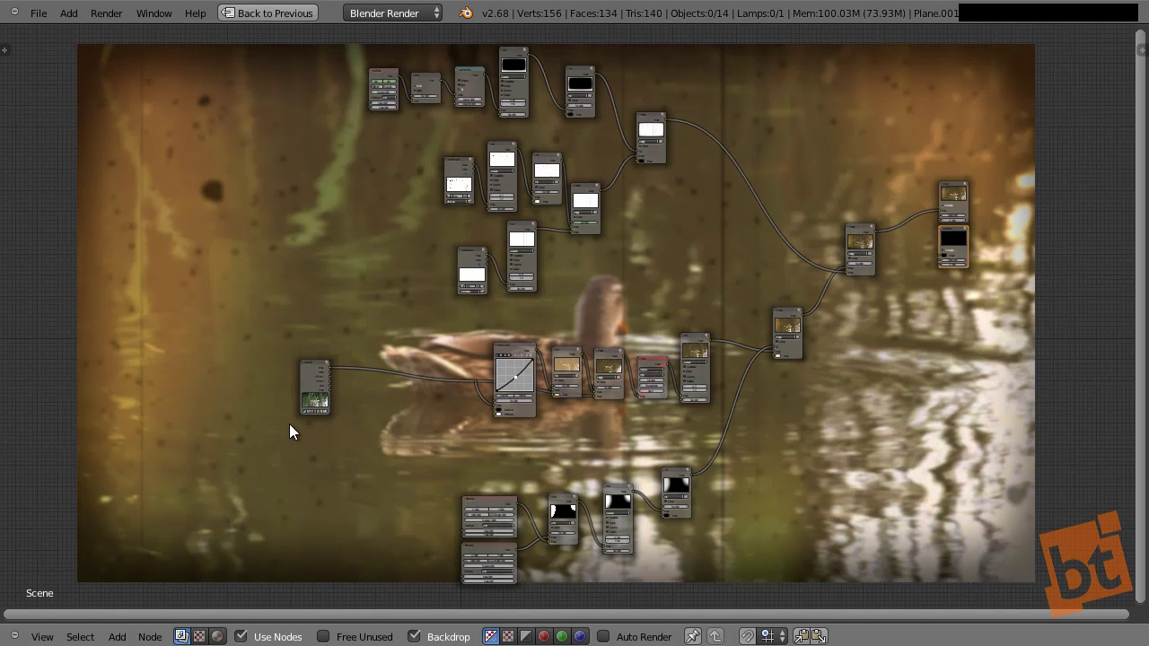
Step: Add a Translate node on the link between the Movie Clip and RGB Curves nodes, placed beside the Movie Clip node
scroll(360, 415, "up", 5)
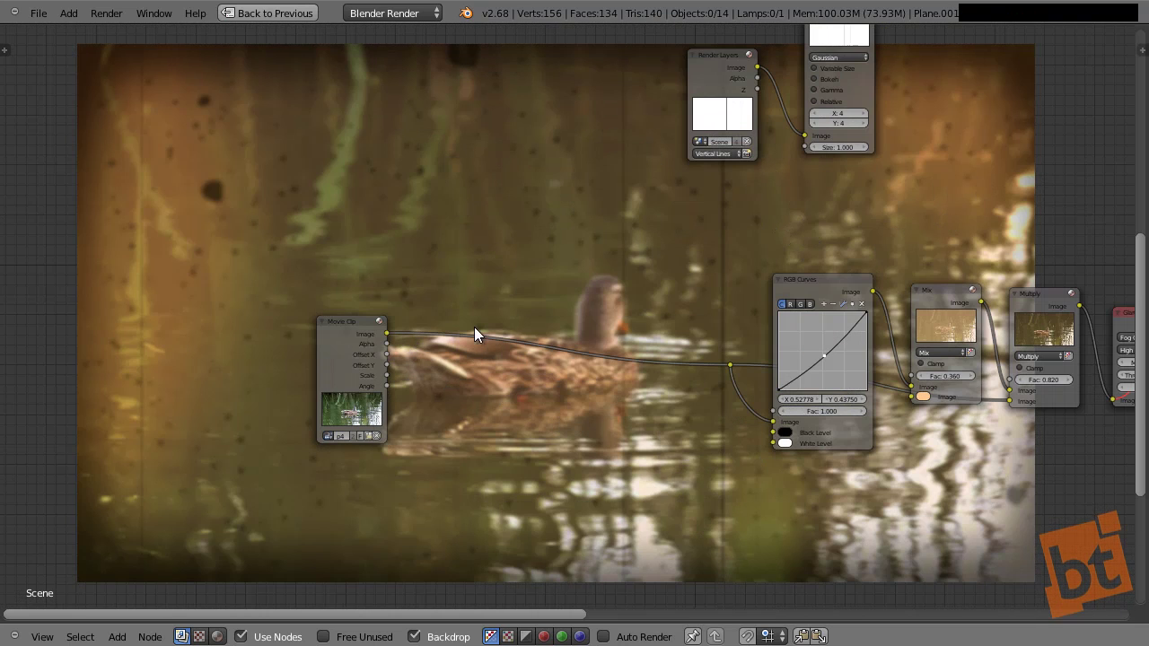
scroll(449, 372, "up", 2)
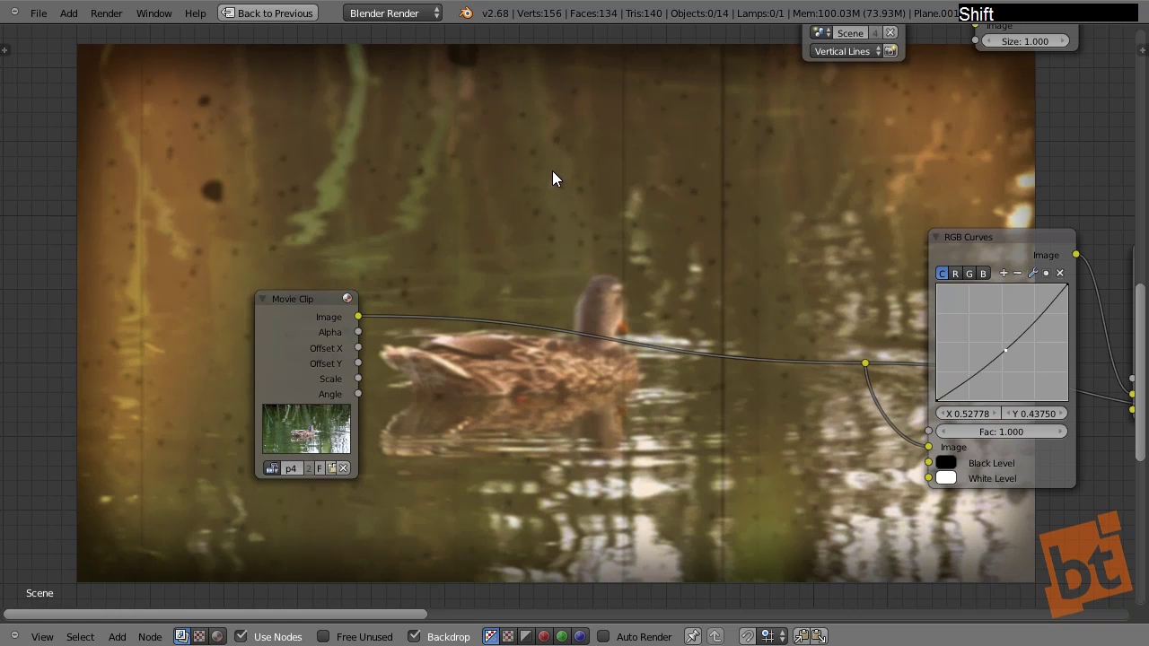
key("shift+a")
mouse_move(554, 173)
mouse_move(531, 260)
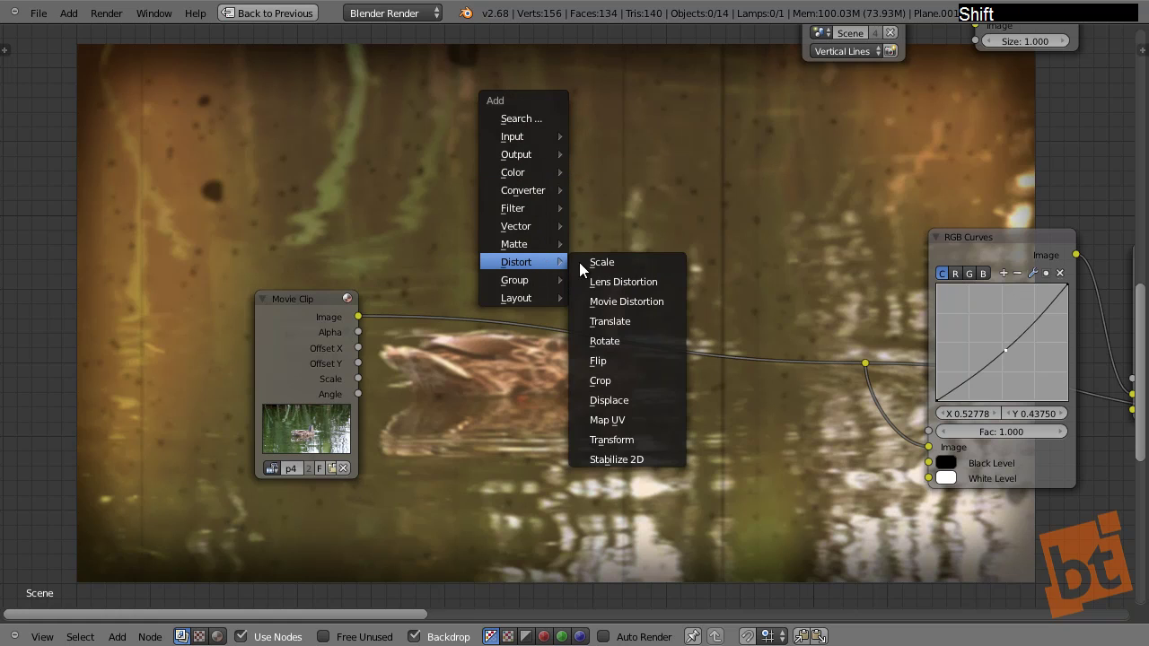
left_click(647, 322)
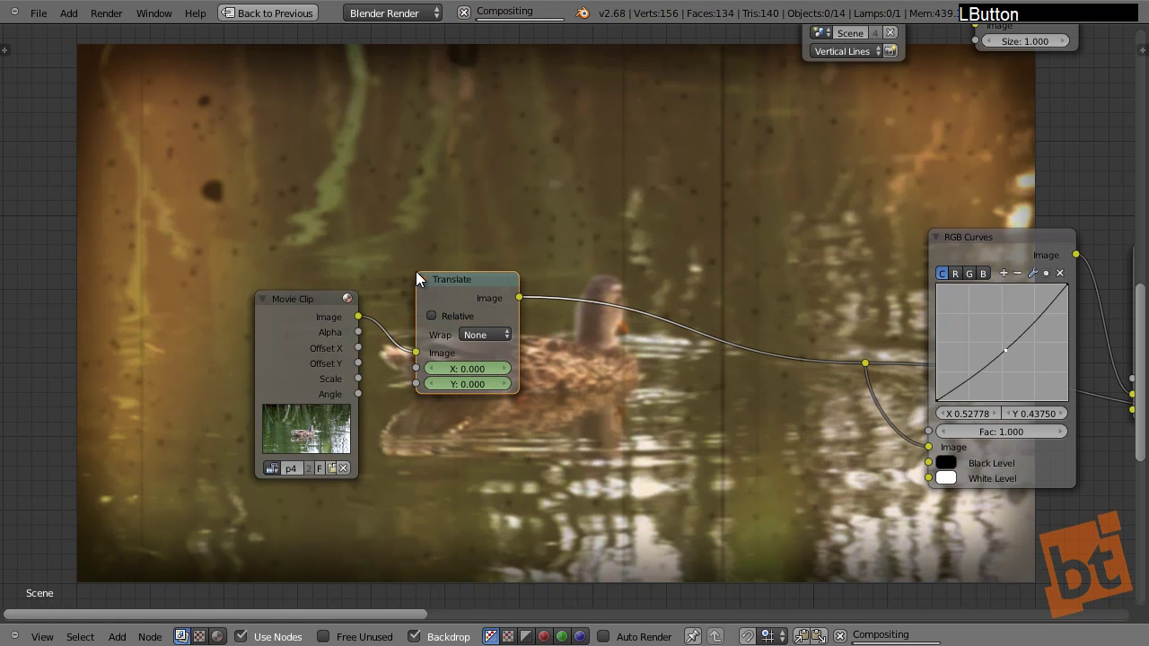
left_click(418, 274)
left_click_drag(469, 297, 459, 314)
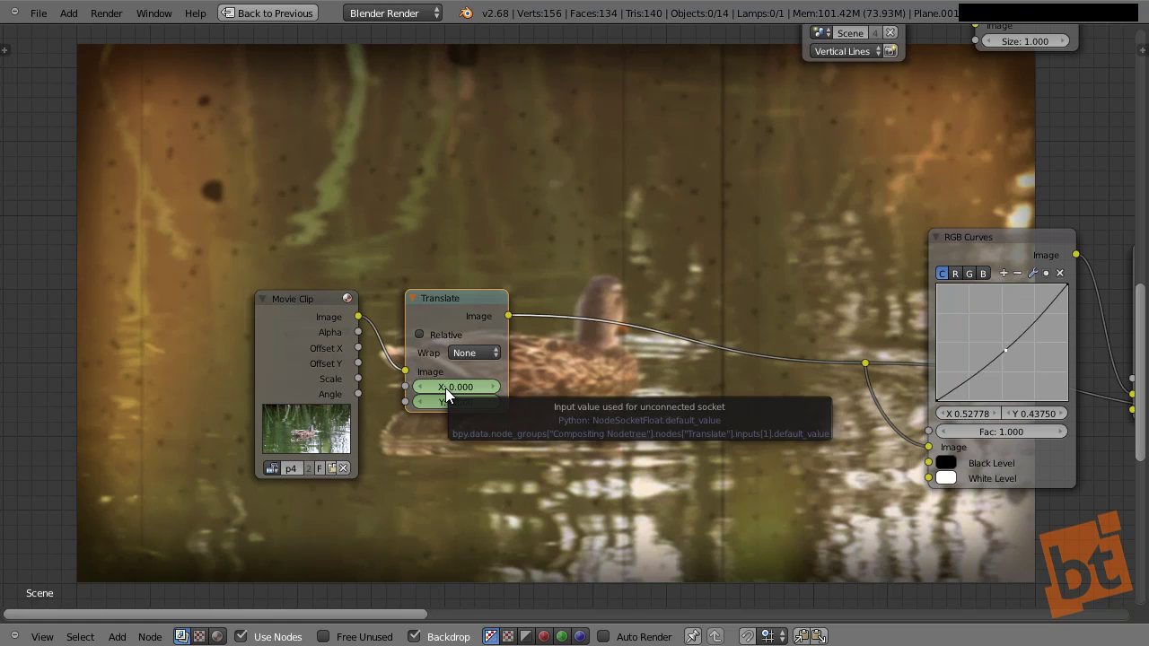
Step: Try an X offset of 108.900 on the Translate node and view the result through the final Multiply node
mouse_move(446, 395)
left_mouse_down()
mouse_move(872, 400)
mouse_move(425, 386)
left_mouse_up()
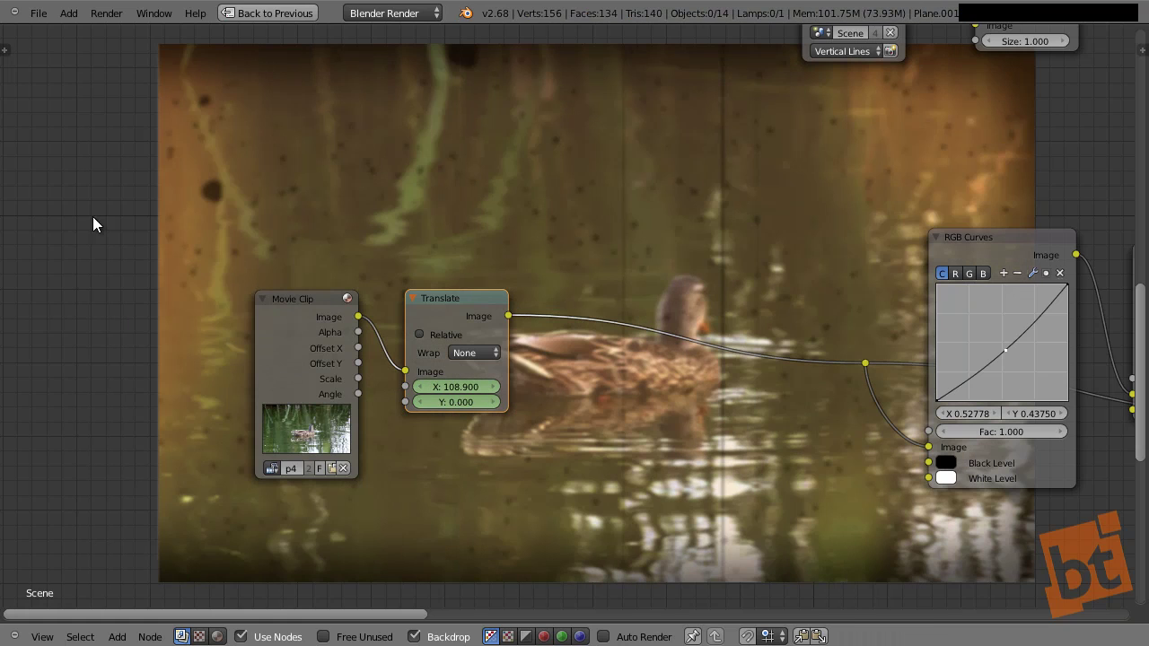
middle_click_drag(975, 260, 382, 288)
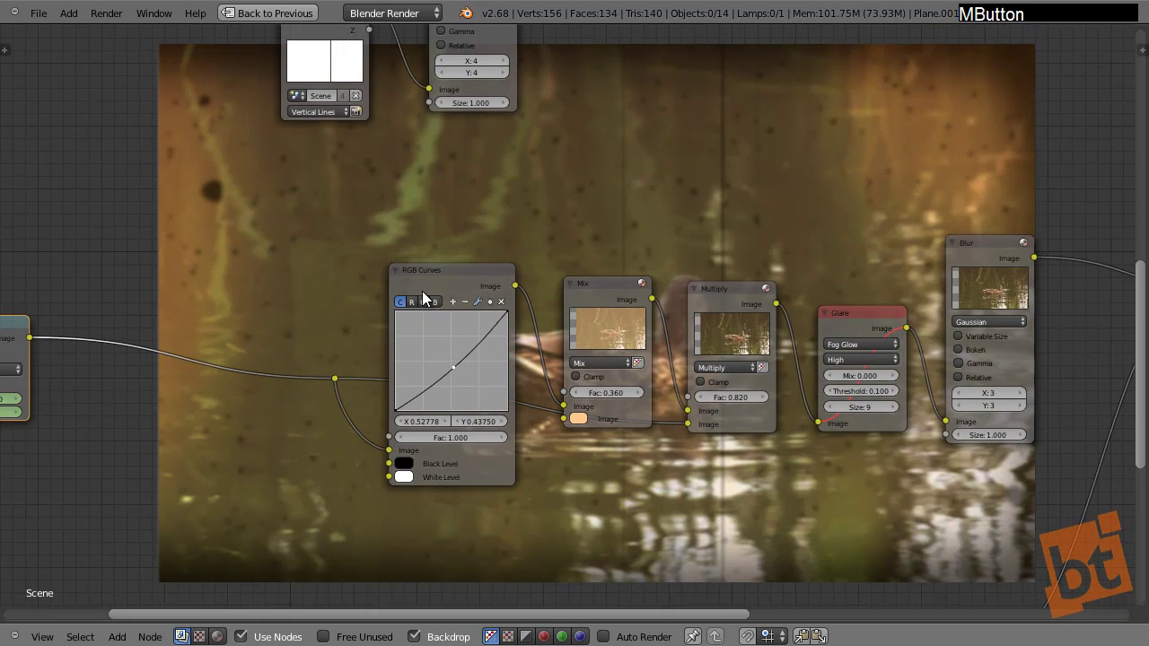
scroll(706, 257, "down", 4)
mouse_move(1121, 252)
middle_mouse_down()
mouse_move(895, 200)
mouse_move(736, 244)
middle_mouse_up()
left_click(718, 197, "ctrl+shift")
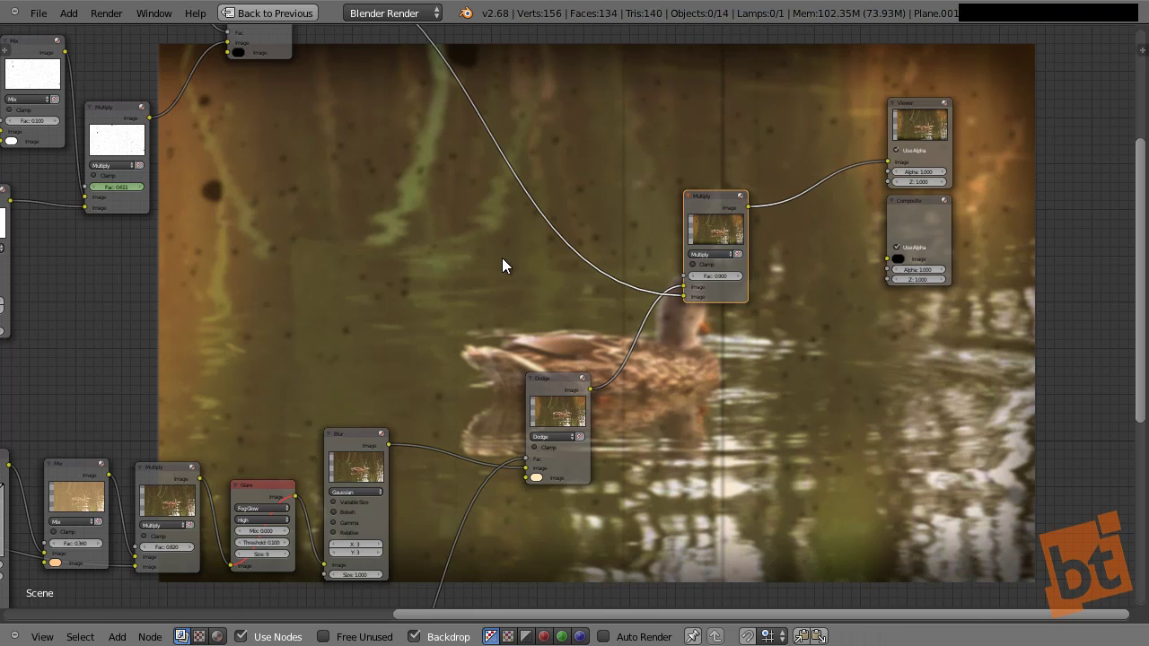
Step: Reset the Translate node's X offset to 0
middle_click_drag(808, 305, 247, 282)
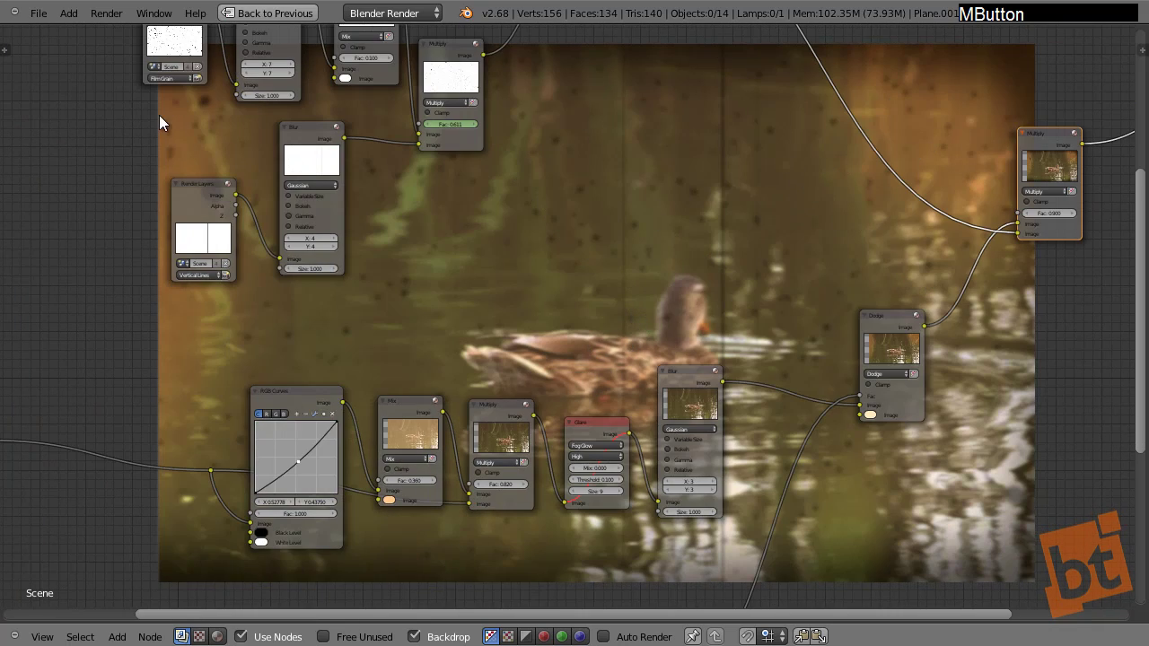
middle_click_drag(149, 498, 161, 274)
middle_click_drag(215, 503, 259, 468)
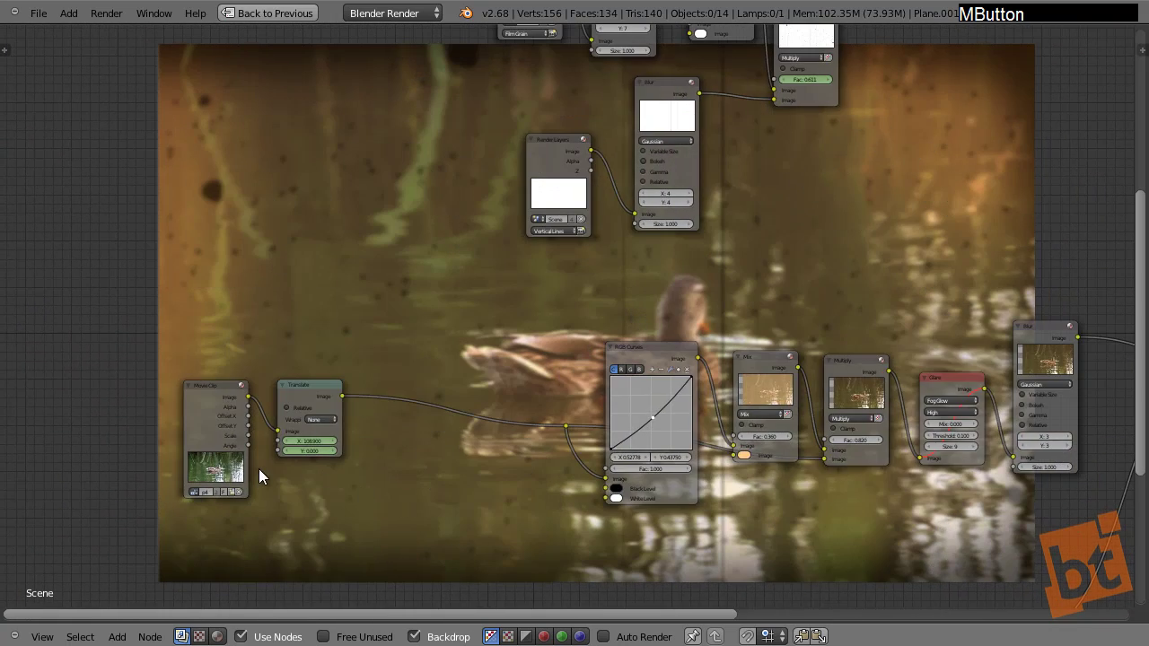
scroll(291, 453, "up", 5)
scroll(291, 453, "up", 1)
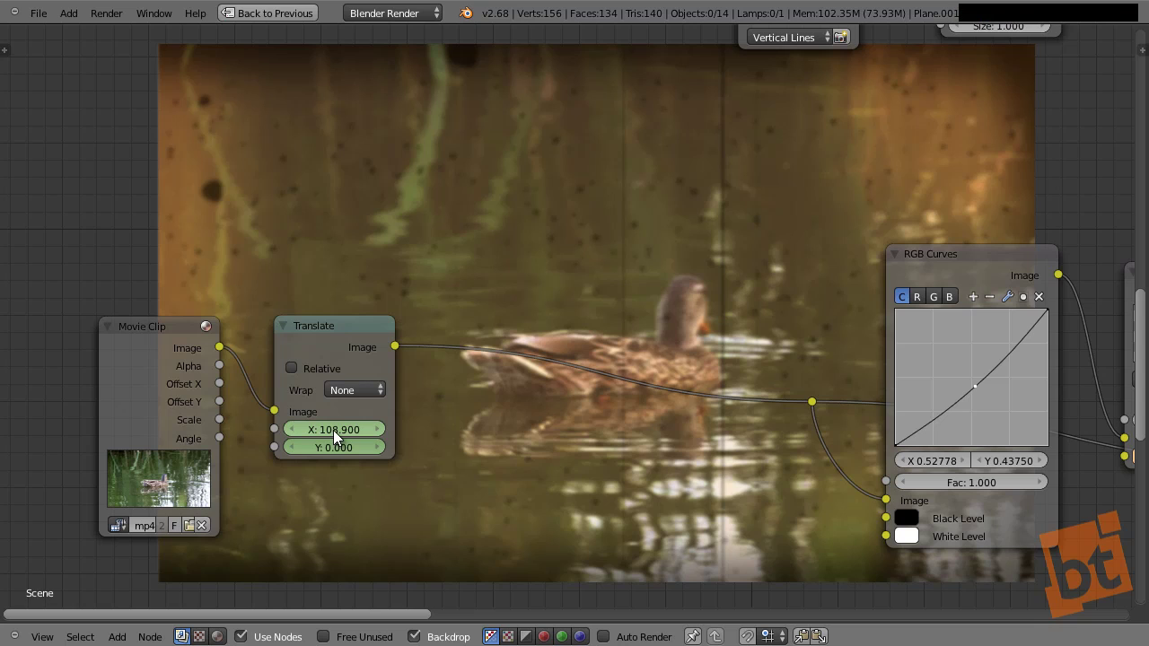
left_click(333, 430)
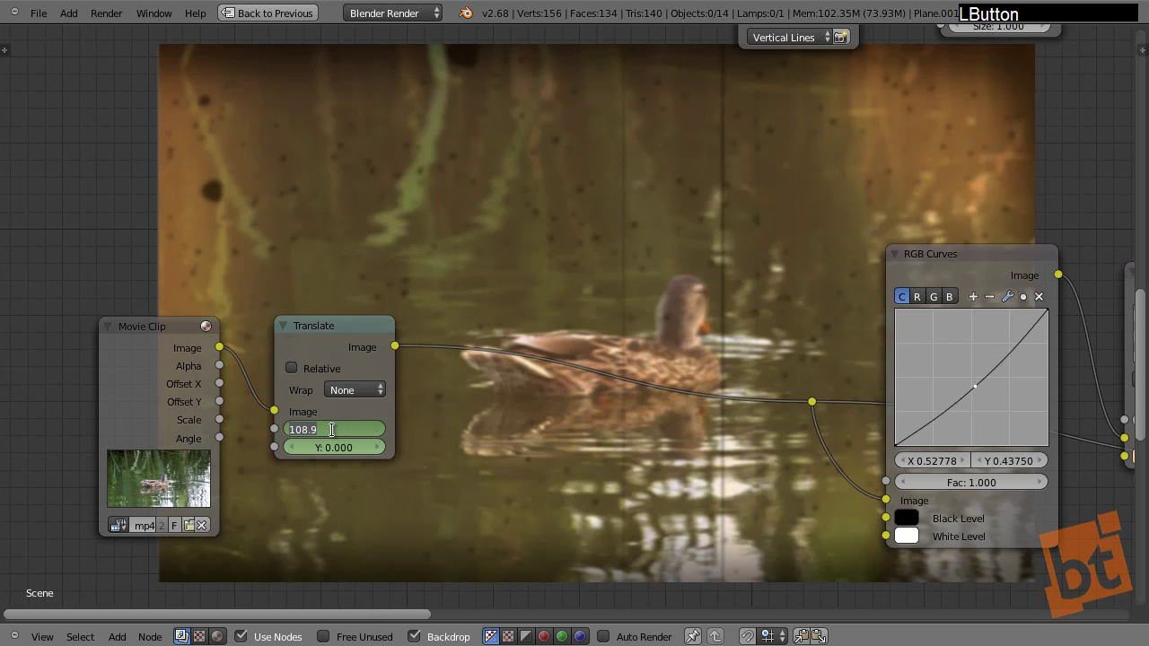
type("0")
key("Return")
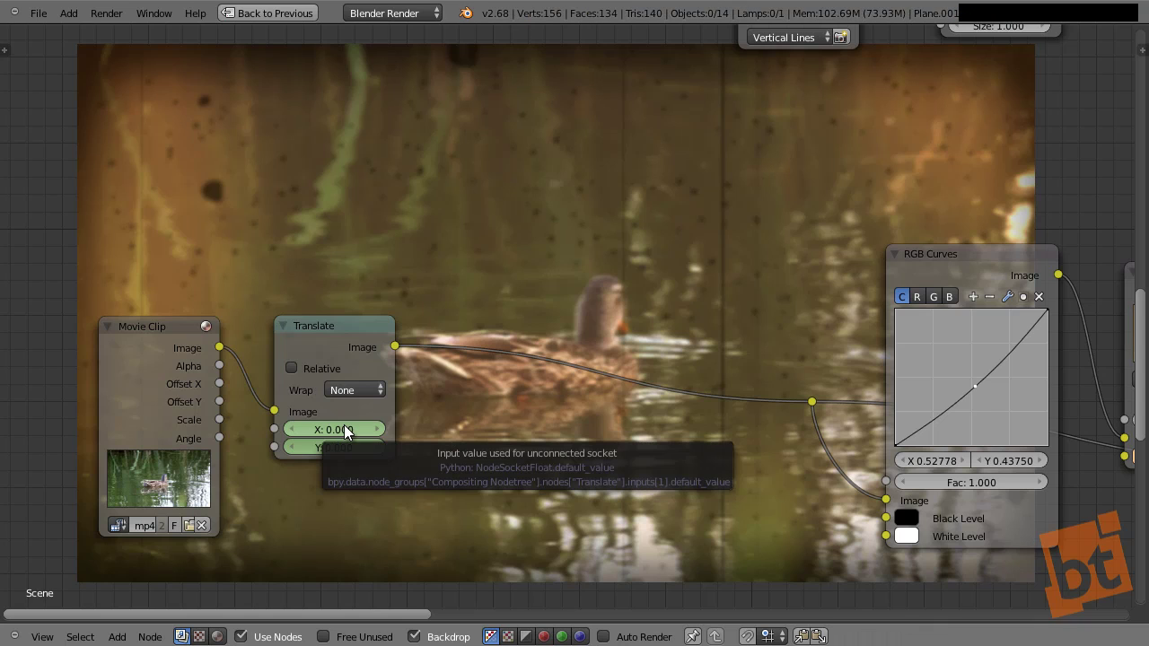
Step: Keyframe the Translate node's X and Y offsets and display that node's curves in the Graph Editor beside the node tree
key("i")
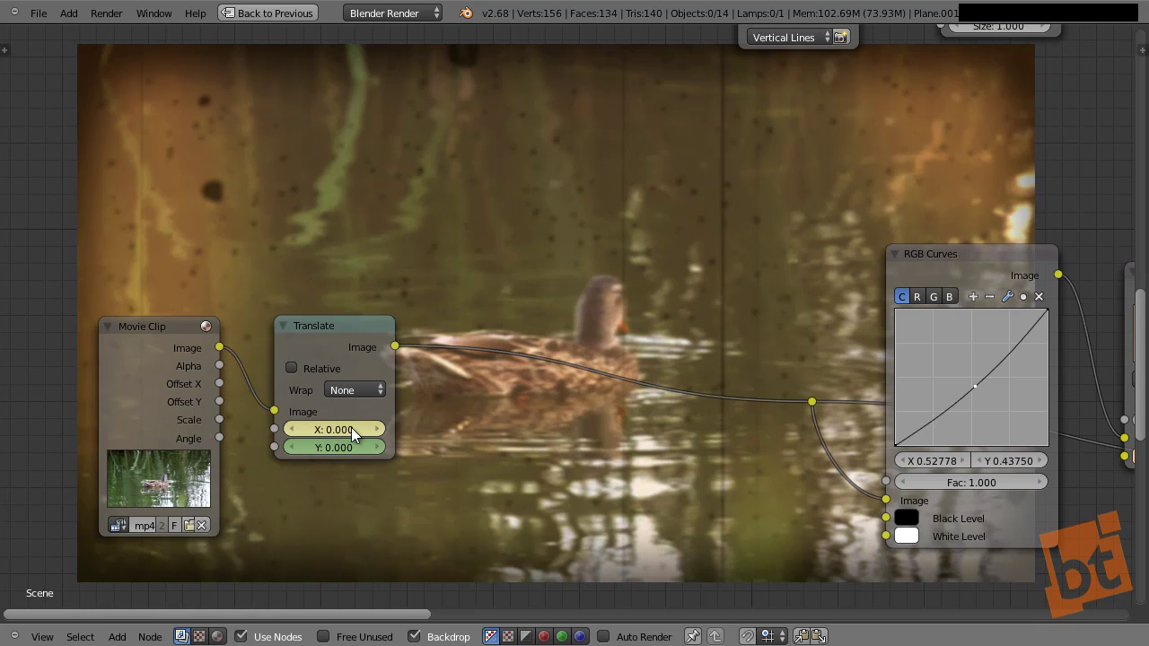
key("i")
key("shift+space")
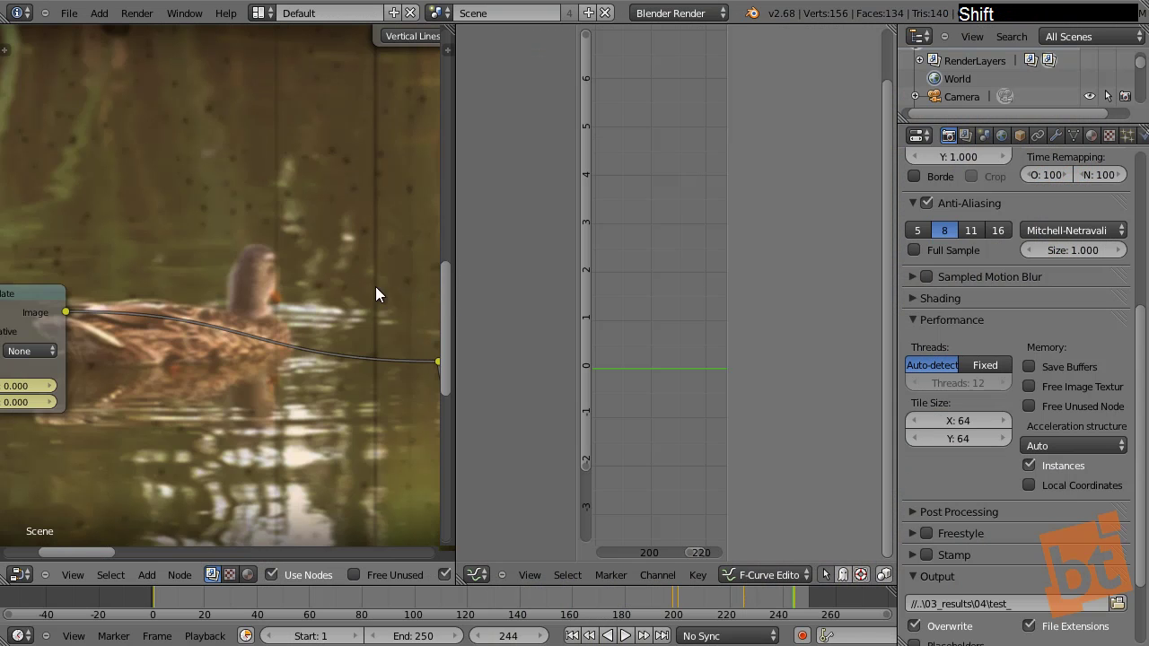
middle_click_drag(30, 310, 232, 313)
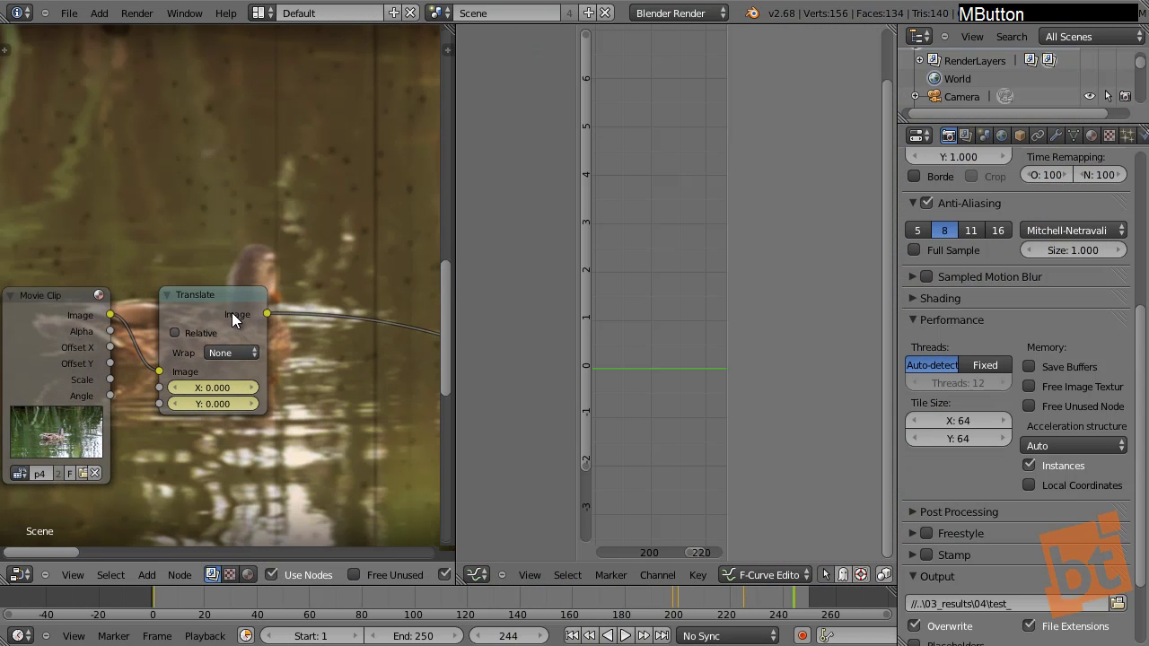
right_click(230, 304)
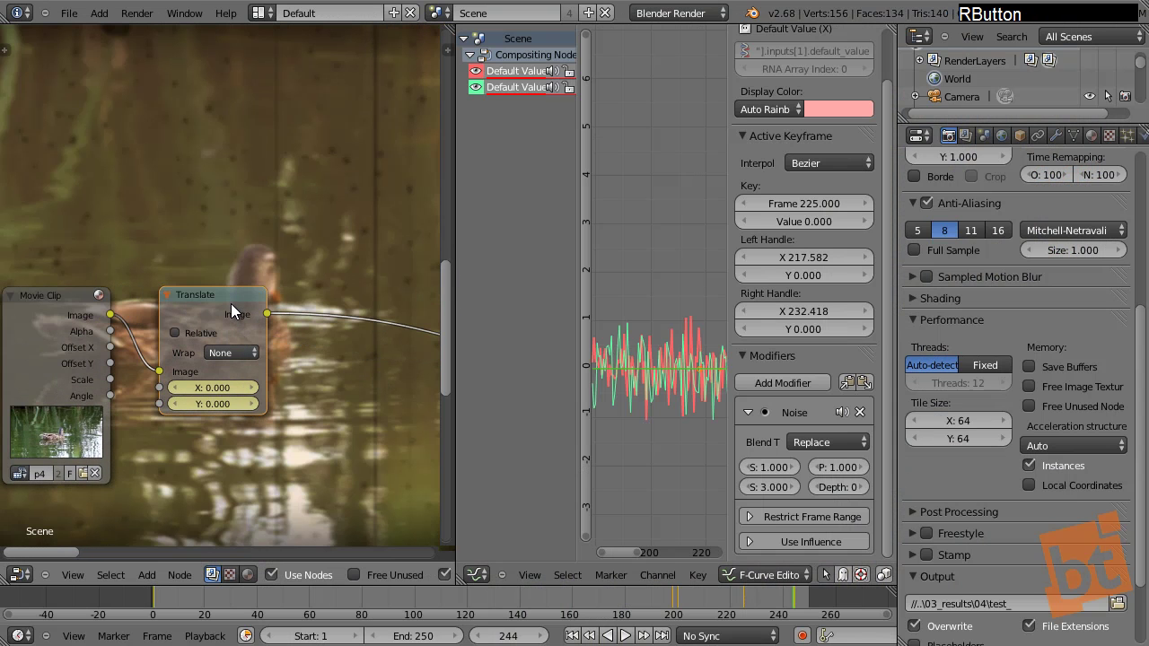
Step: Compare the X and Y offset noise curves of the Translate node and their Noise modifier settings
left_click(520, 69)
left_click(520, 71)
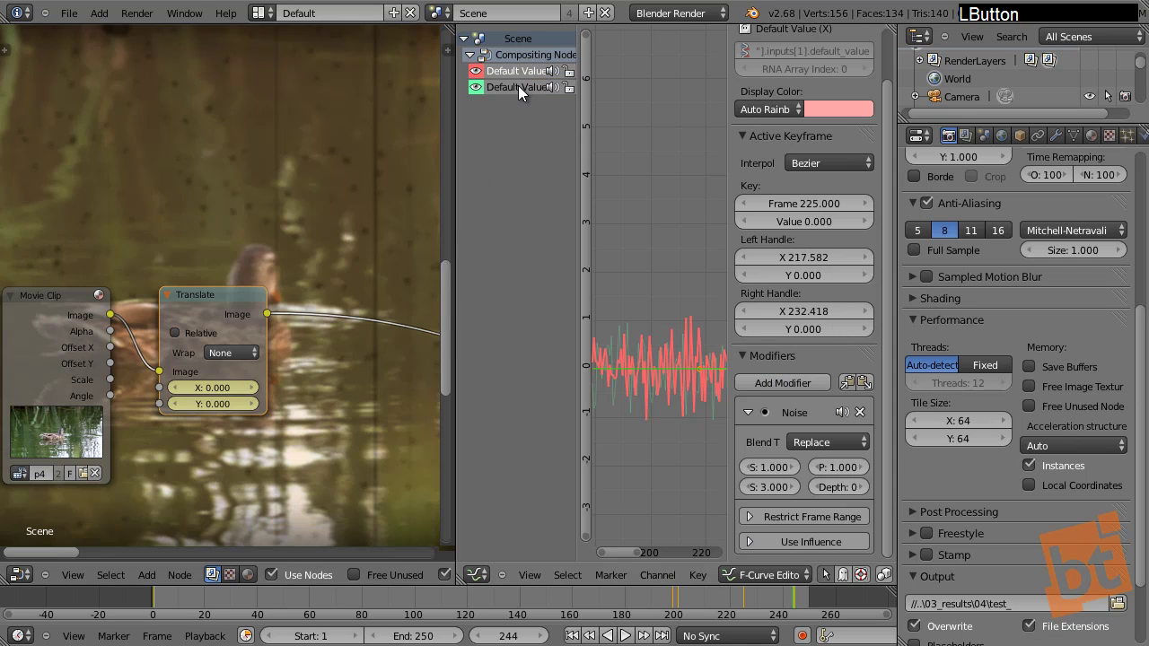
left_click(518, 86)
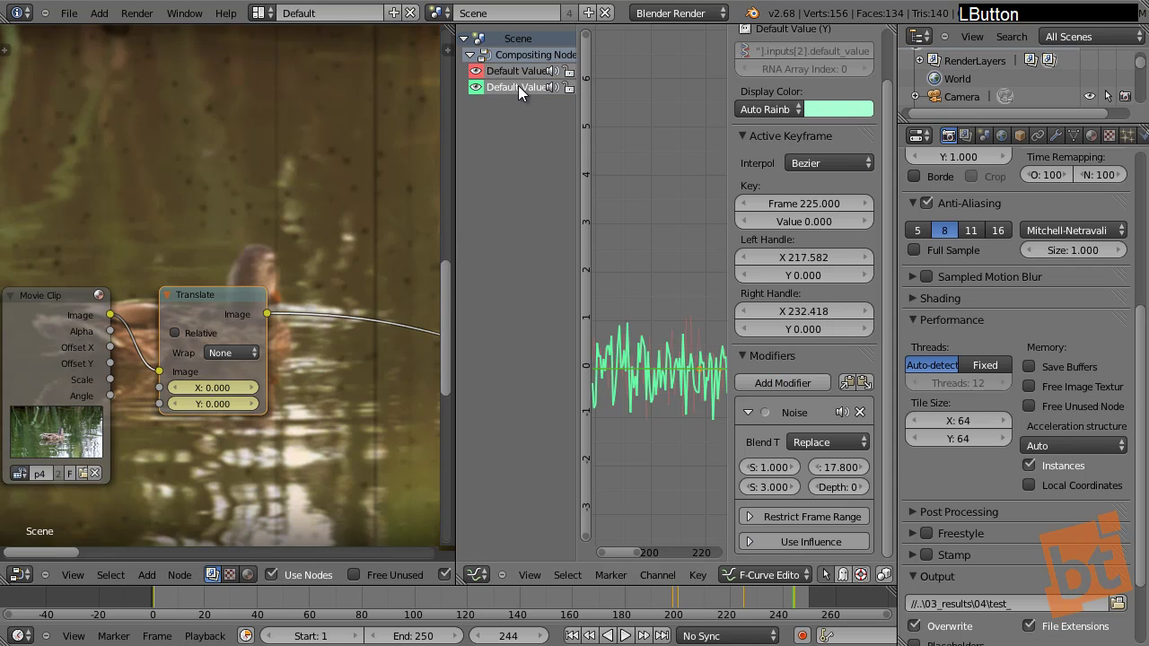
left_click(518, 65)
left_click(518, 69)
left_click(517, 83)
left_click(517, 70)
left_click(517, 82)
left_click(520, 80)
Step: Set the Noise modifier strength to 7.600 on the Translate node's Y curve and 6.900 on its X curve
middle_click_drag(649, 352, 687, 304)
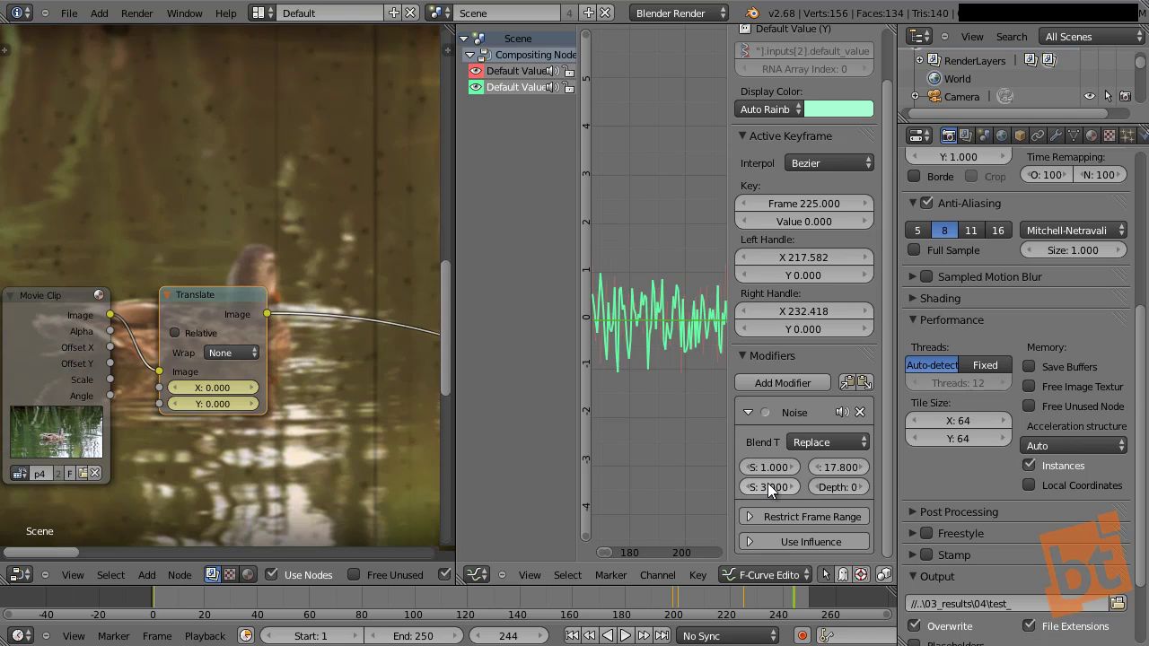
left_click_drag(763, 486, 807, 493)
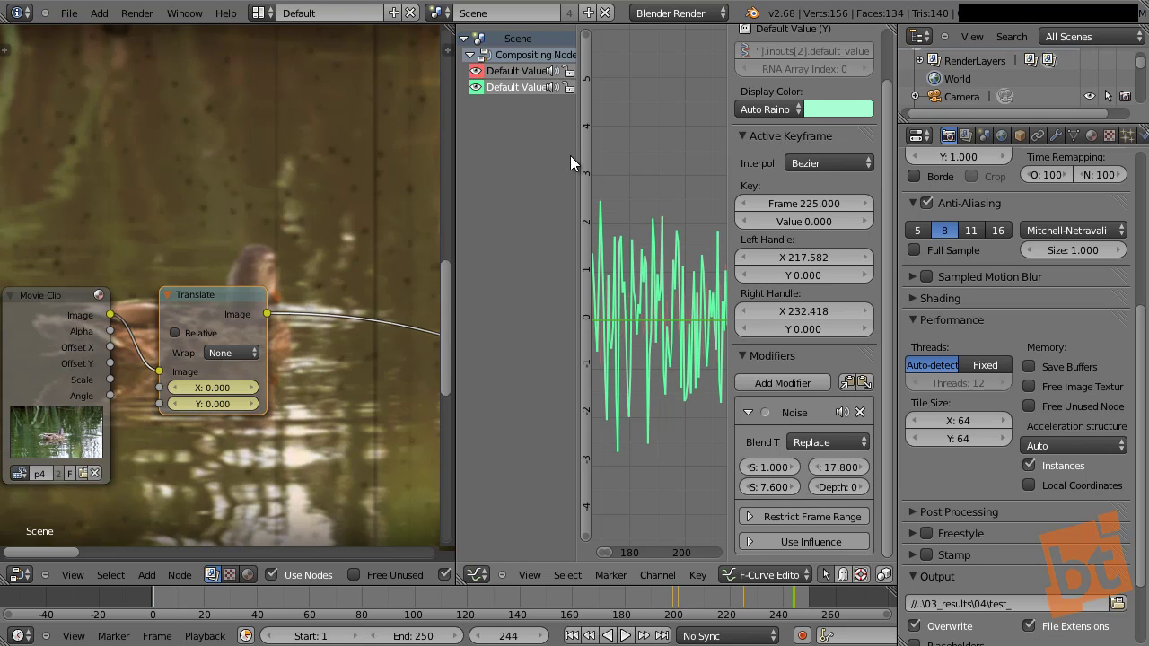
left_click(509, 76)
left_click_drag(767, 488, 801, 500)
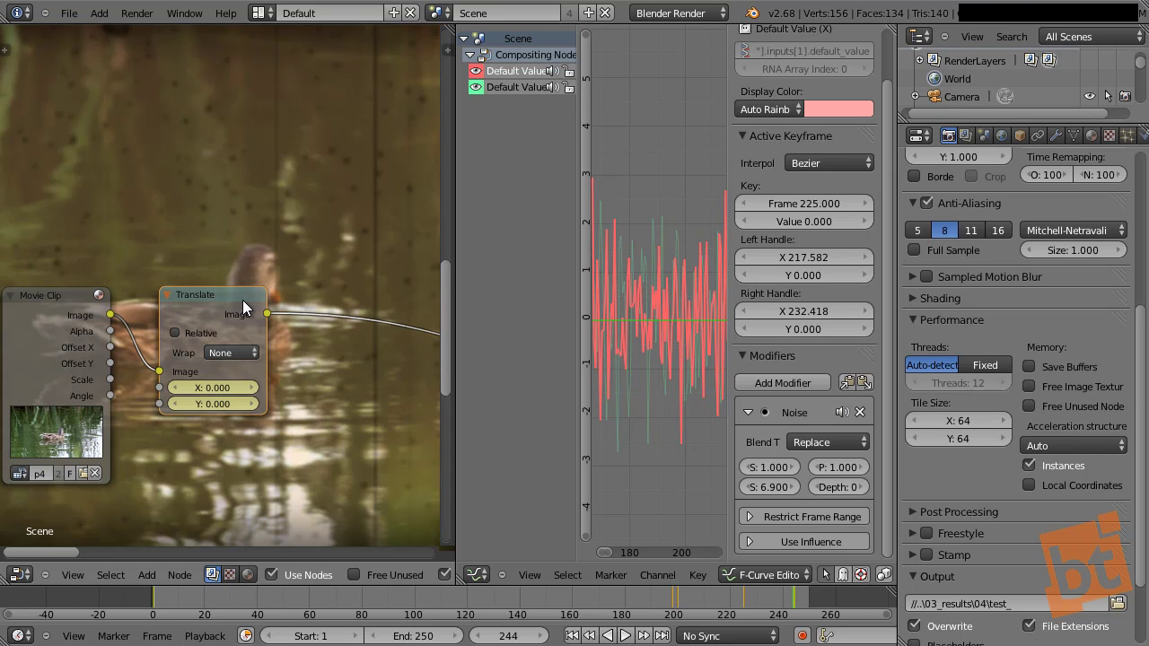
Step: Maximize the node editor and insert a Crop node on the link between the Translate node and the reroute point before RGB Curves
left_click(195, 361)
middle_click_drag(195, 361, 362, 260)
key("shift+space")
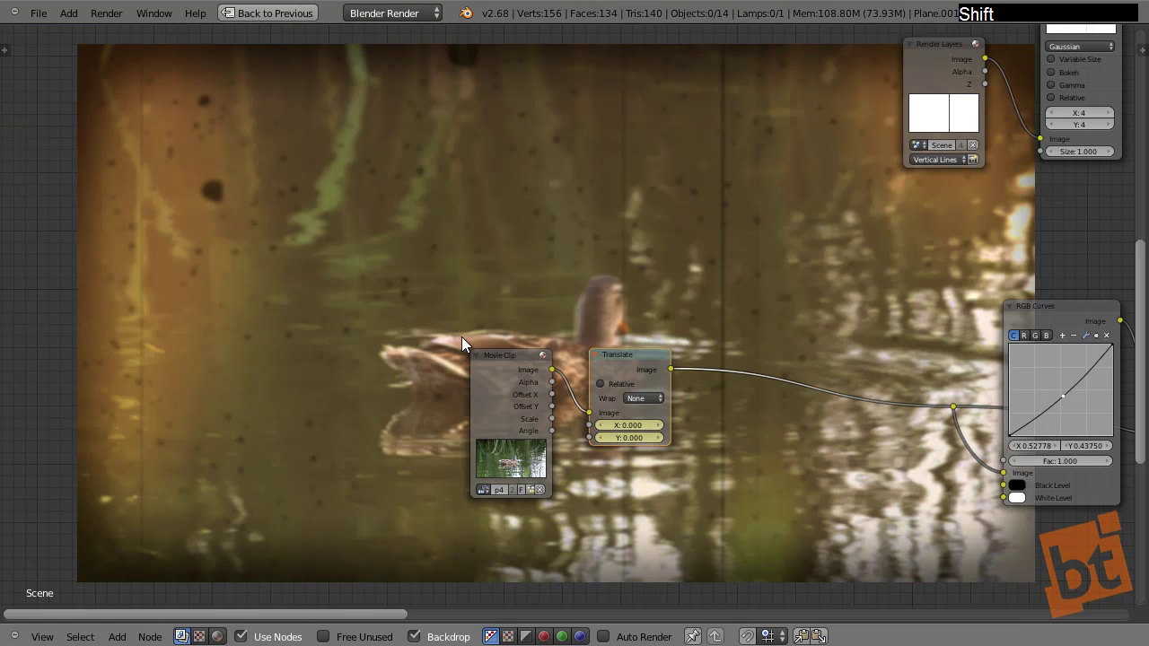
middle_click_drag(461, 337, 422, 329)
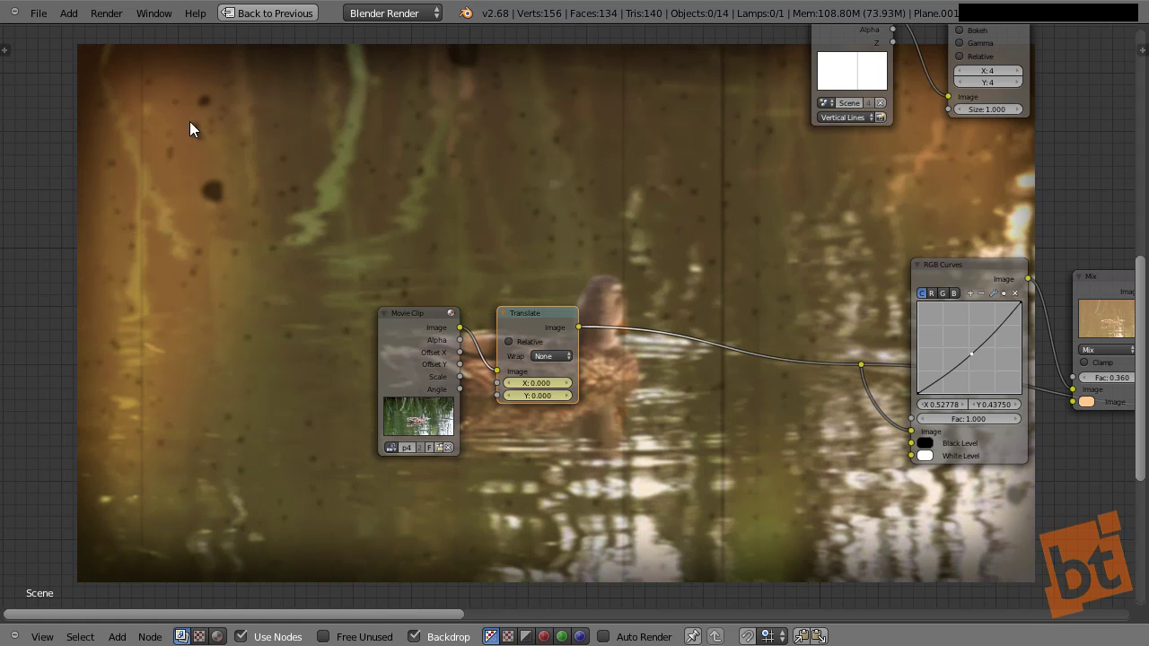
scroll(606, 413, "up", 2)
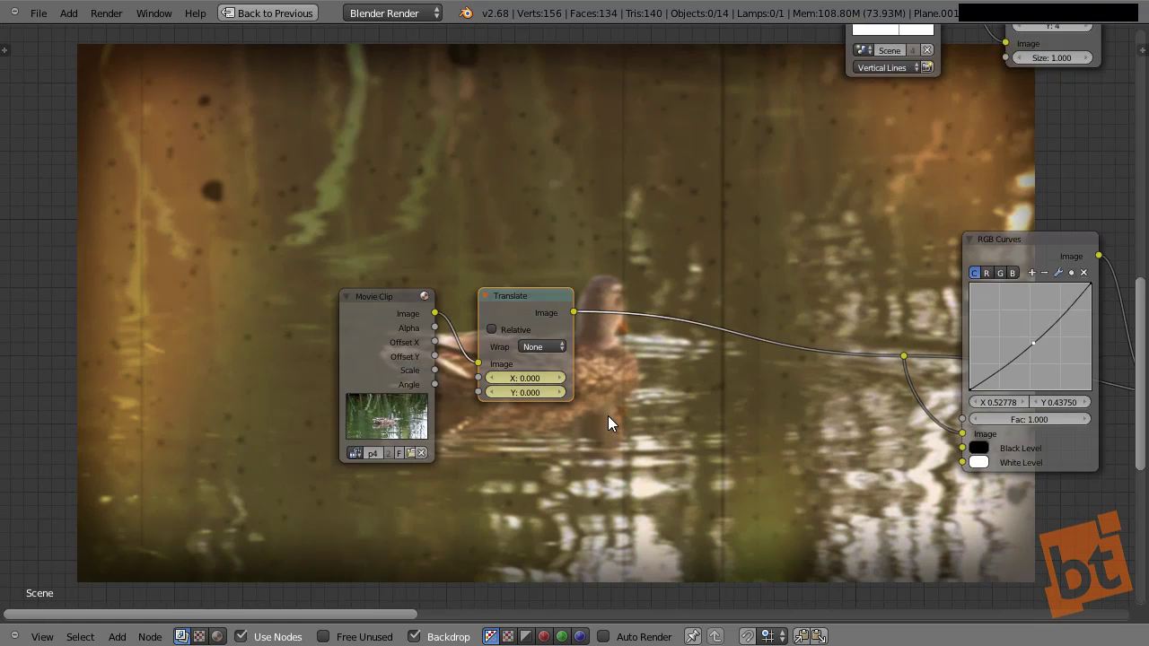
key("shift+a")
mouse_move(758, 195)
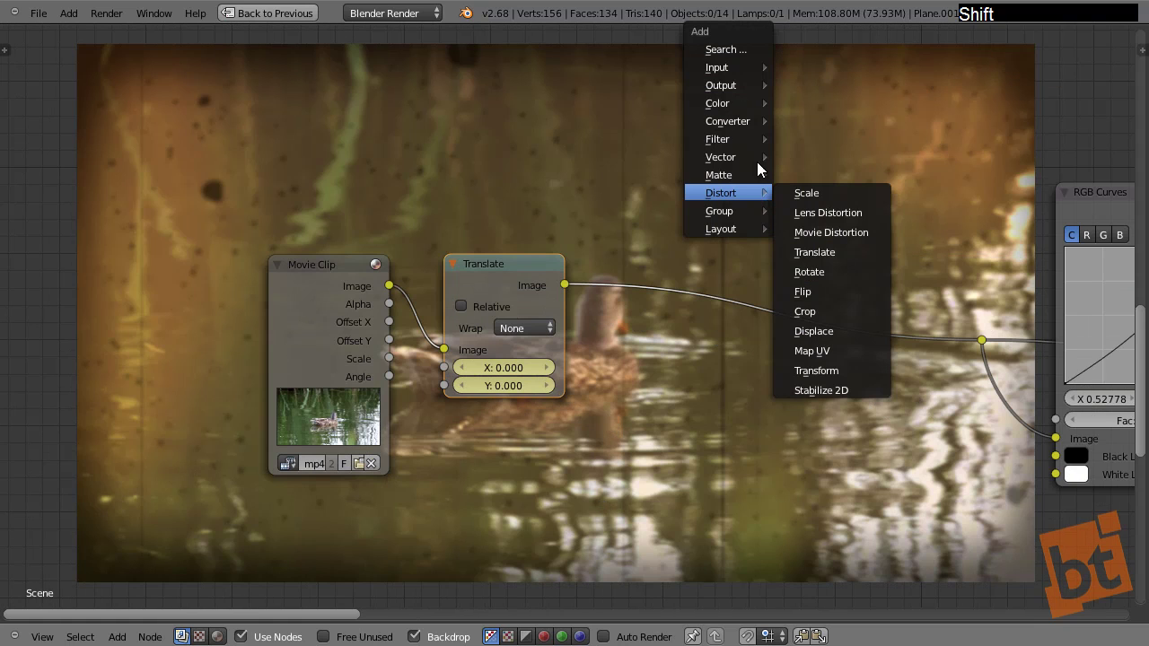
mouse_move(739, 105)
left_click(834, 311)
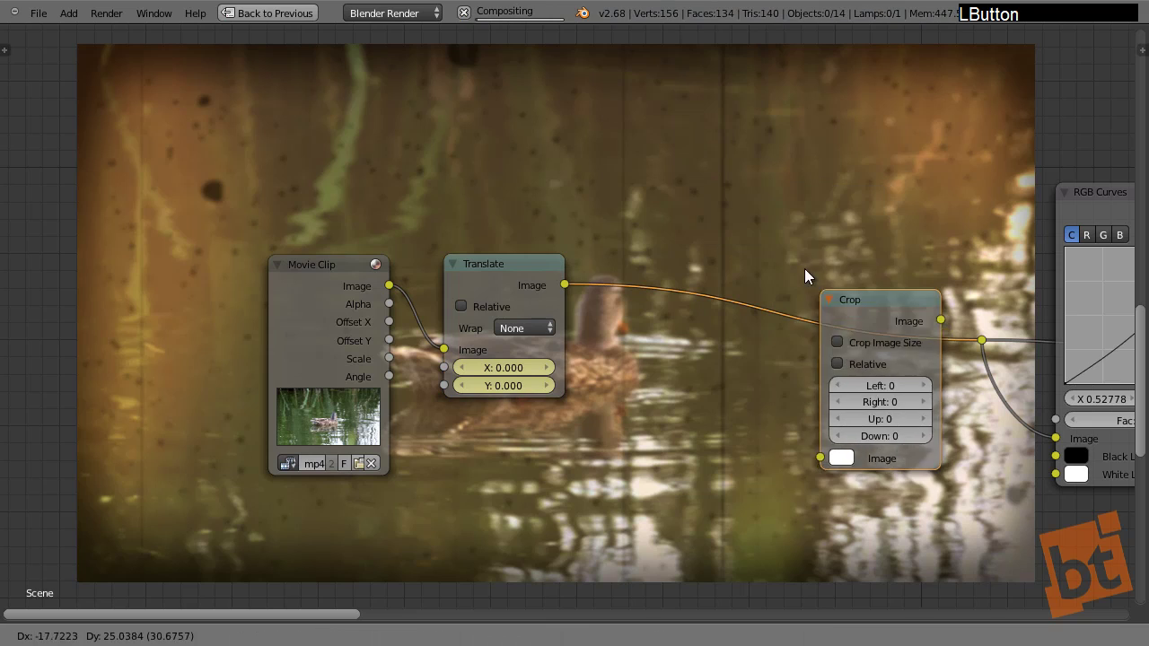
left_click(747, 235)
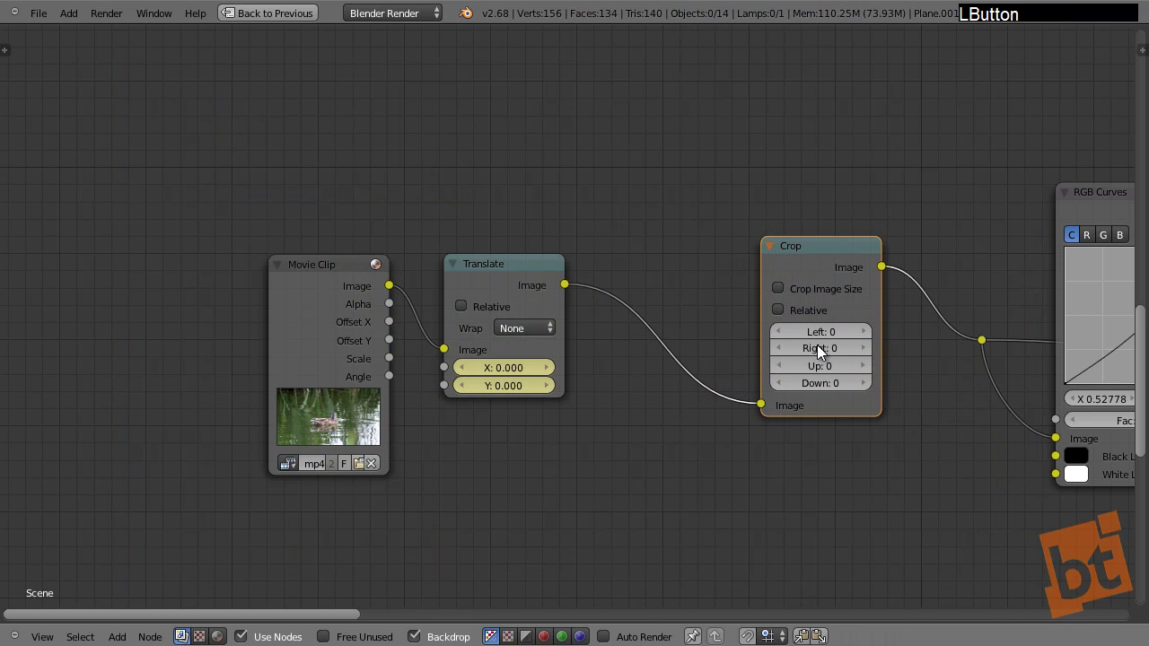
Step: Set the Crop node's Left value to 1280 and its Up value to 720
left_click_drag(810, 332, 816, 367)
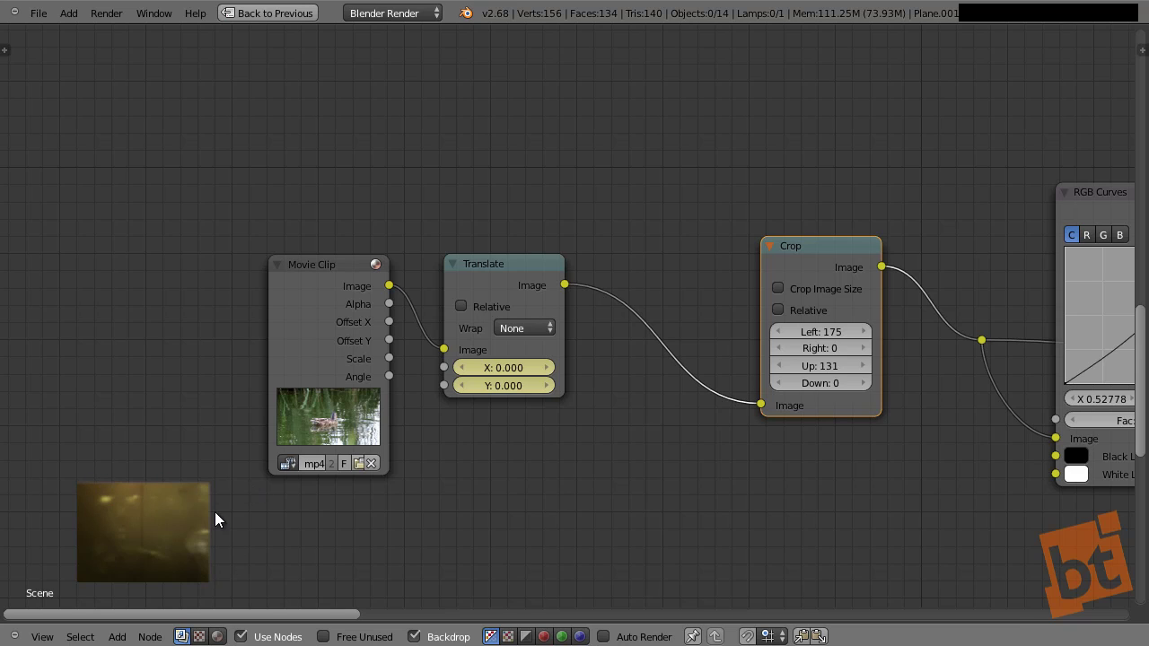
left_click(819, 330)
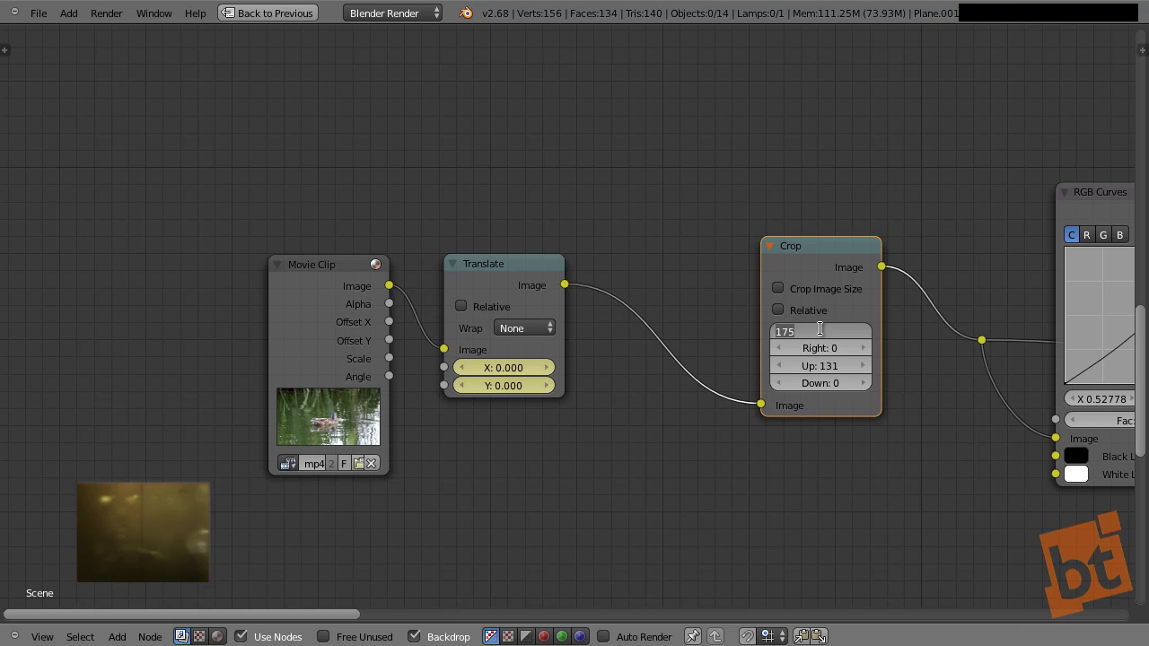
type("1280")
left_click(823, 364)
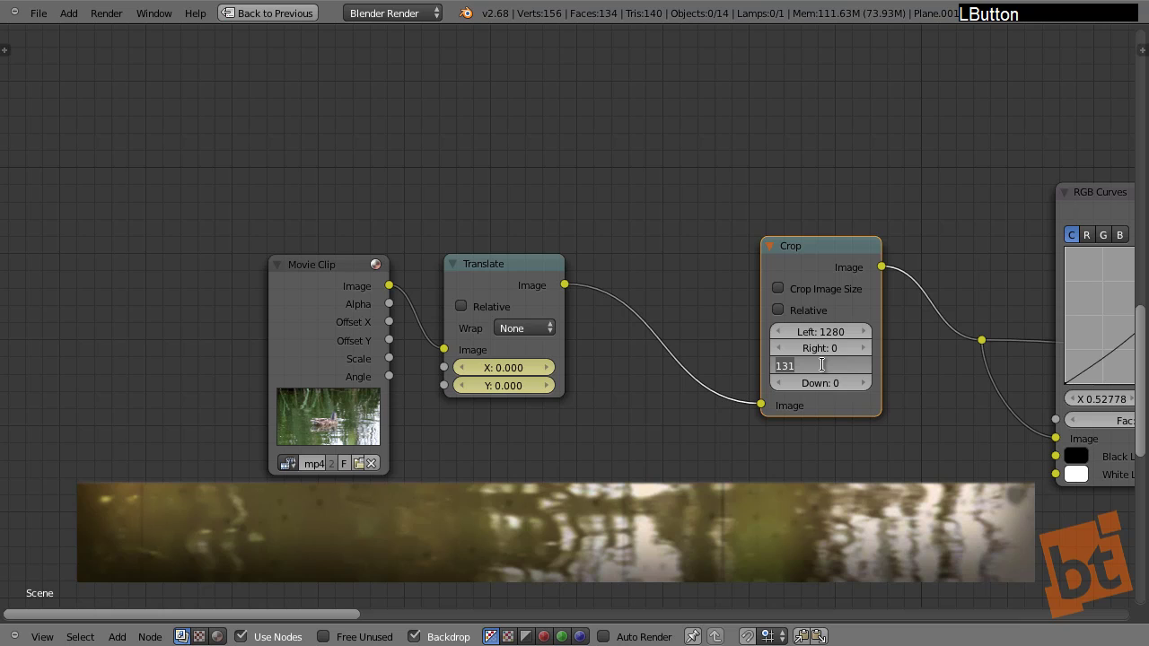
type("720")
key("Return")
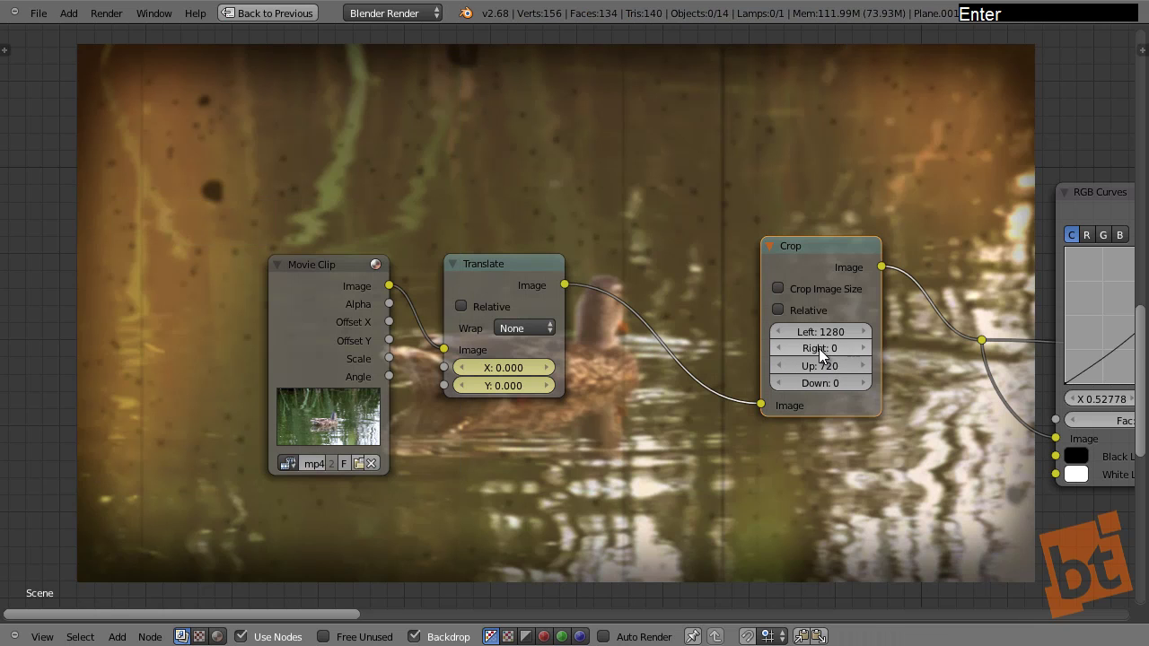
Step: Try a Right value of 202 on the Crop node and reset it to 0
mouse_move(818, 348)
left_mouse_down()
mouse_move(865, 351)
mouse_move(803, 348)
left_mouse_up()
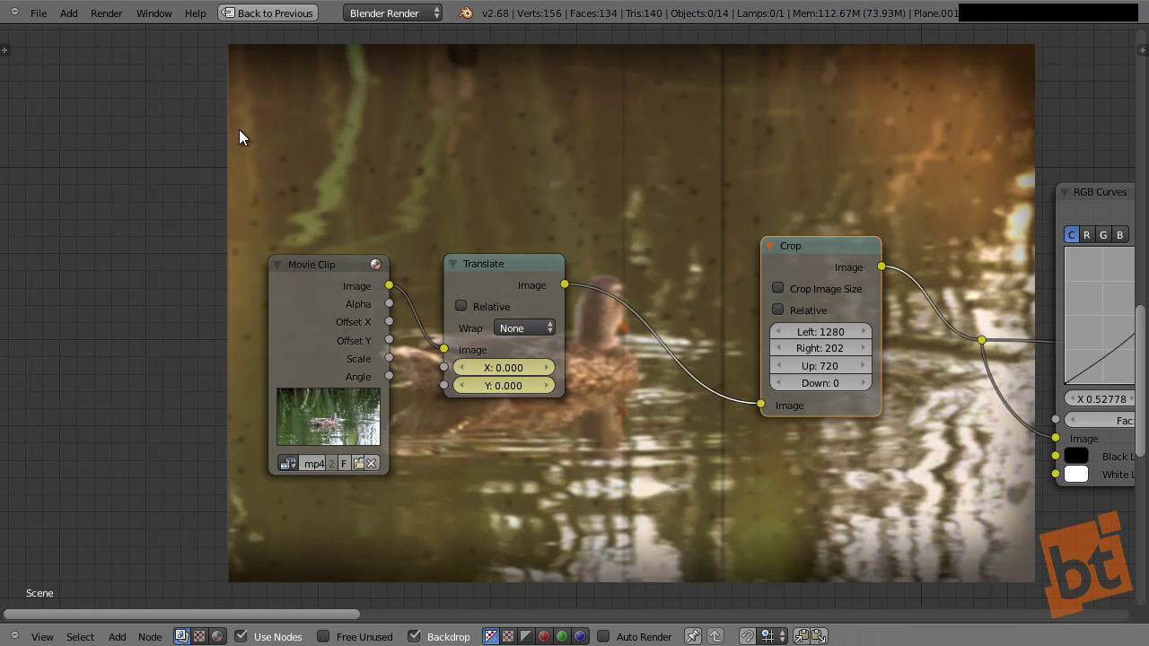
left_click(825, 349)
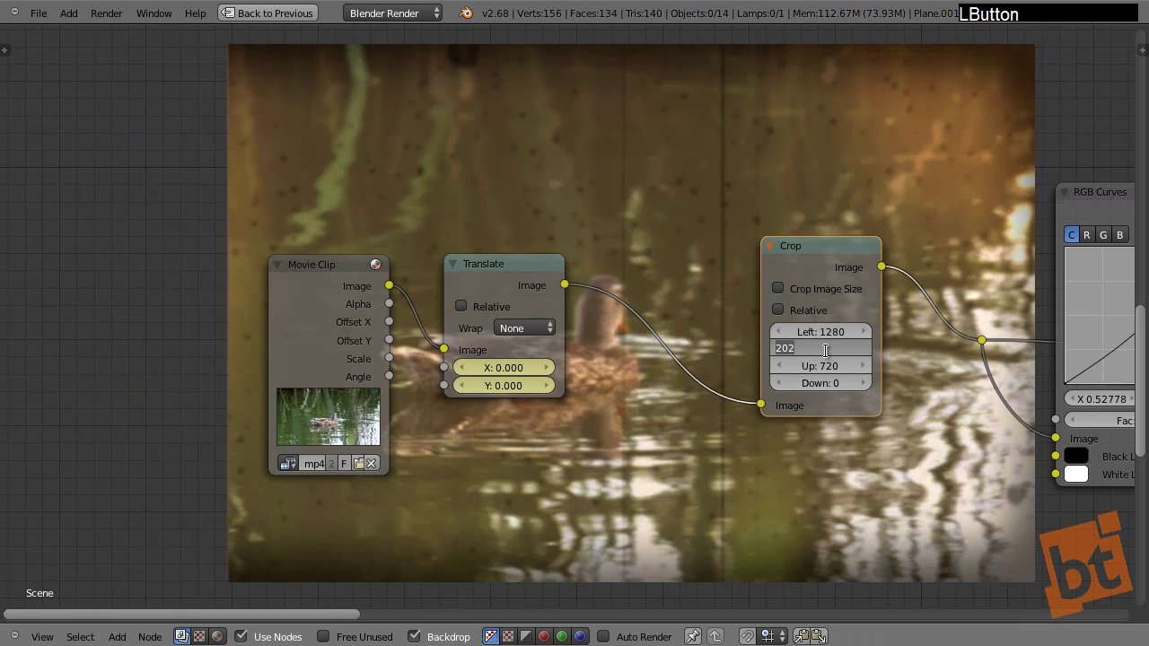
type("0")
key("Return")
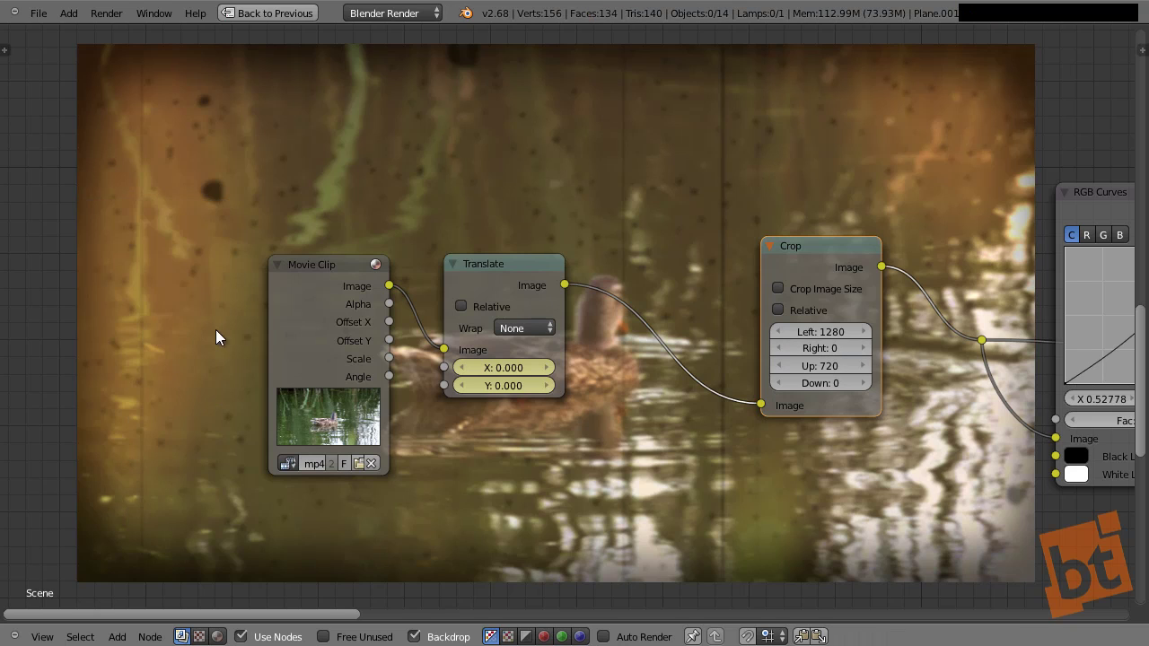
Step: Select the Translate node and step forward through five frames to check the shake of the footage
left_click(524, 266)
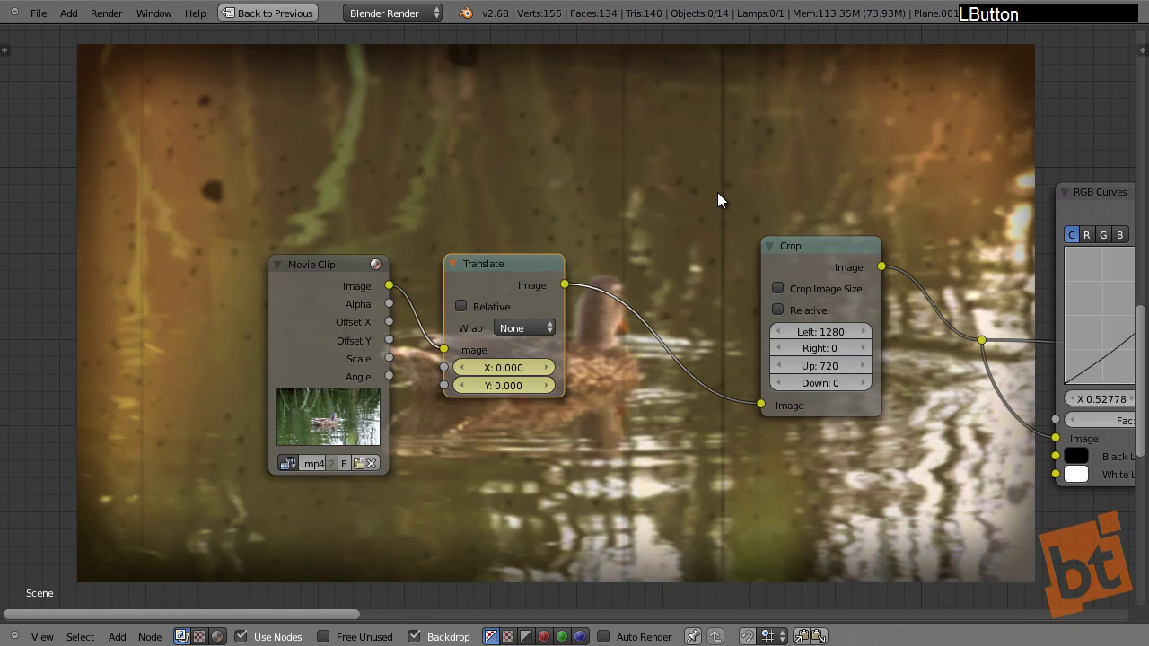
key("Right")
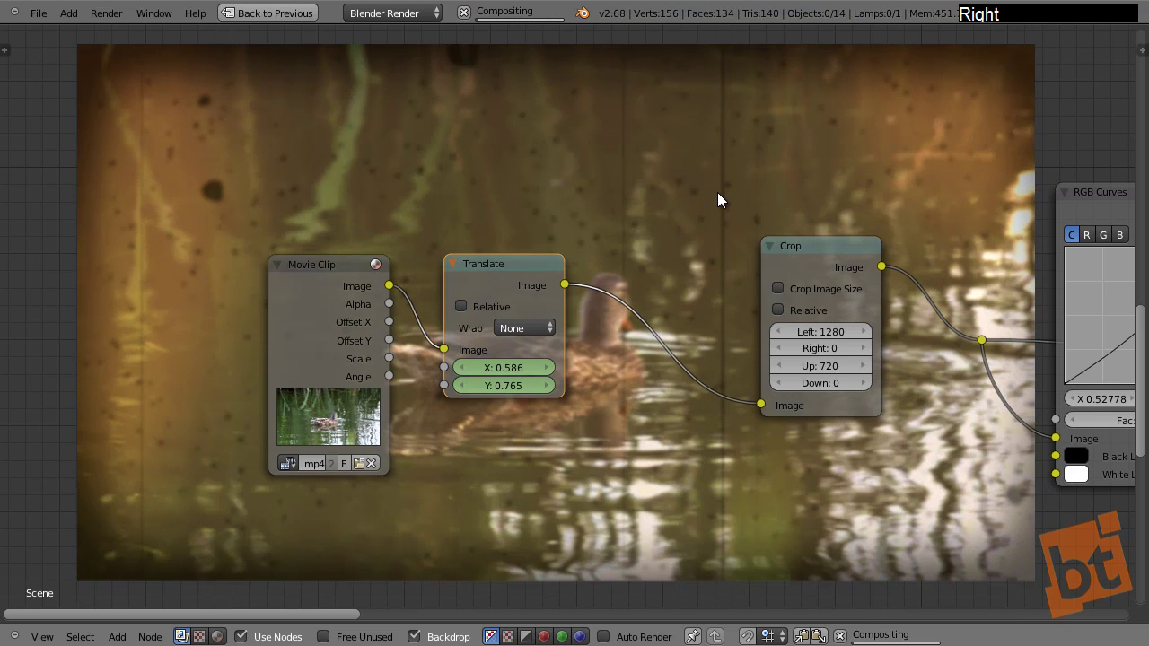
key("Right")
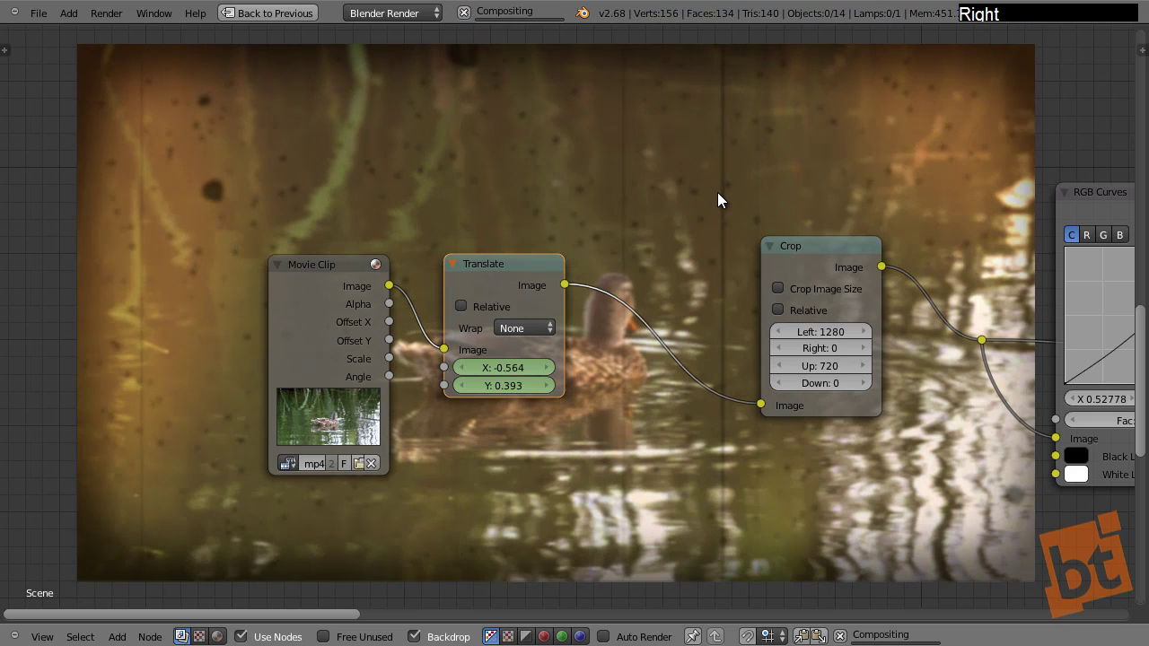
key("Right")
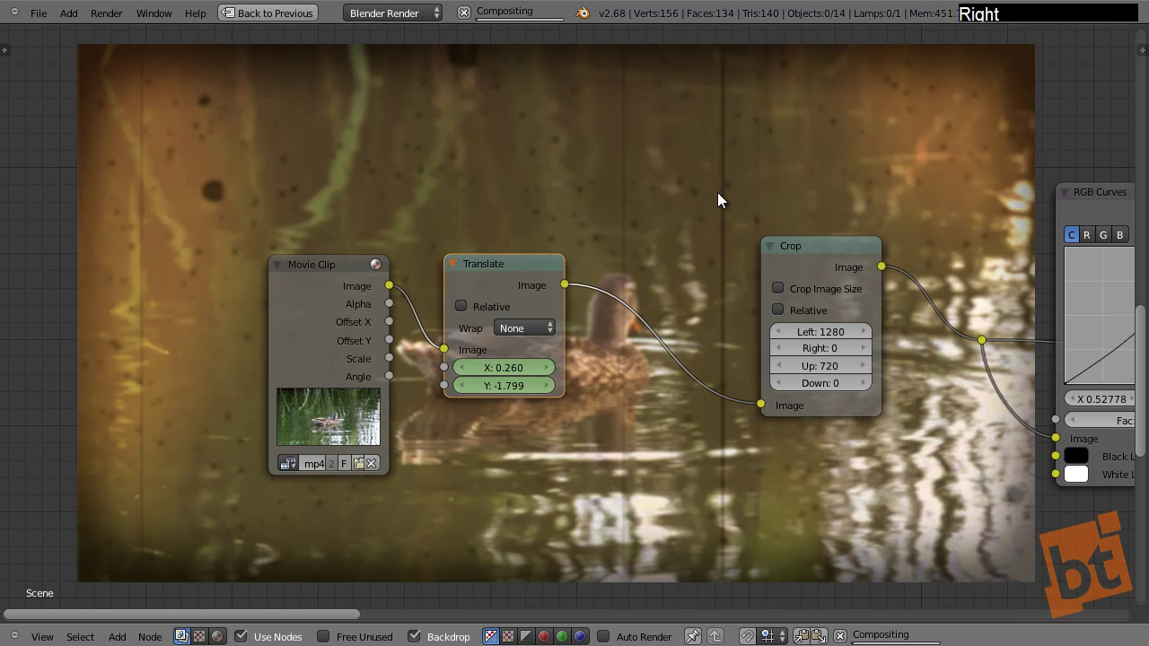
key("Right")
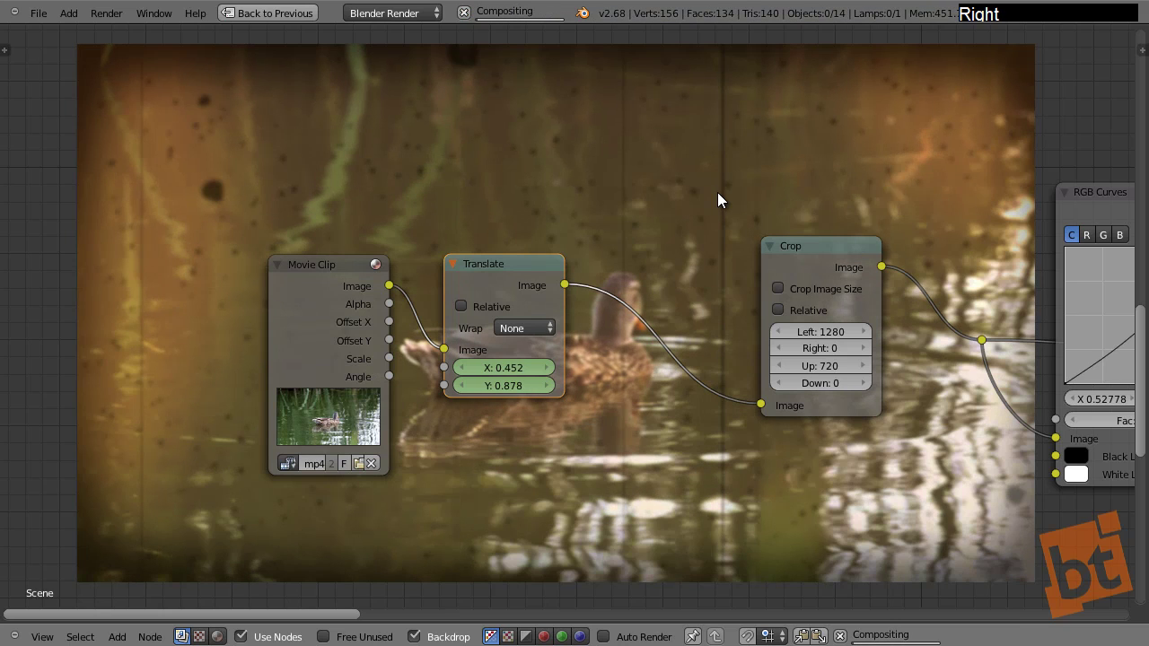
key("Right")
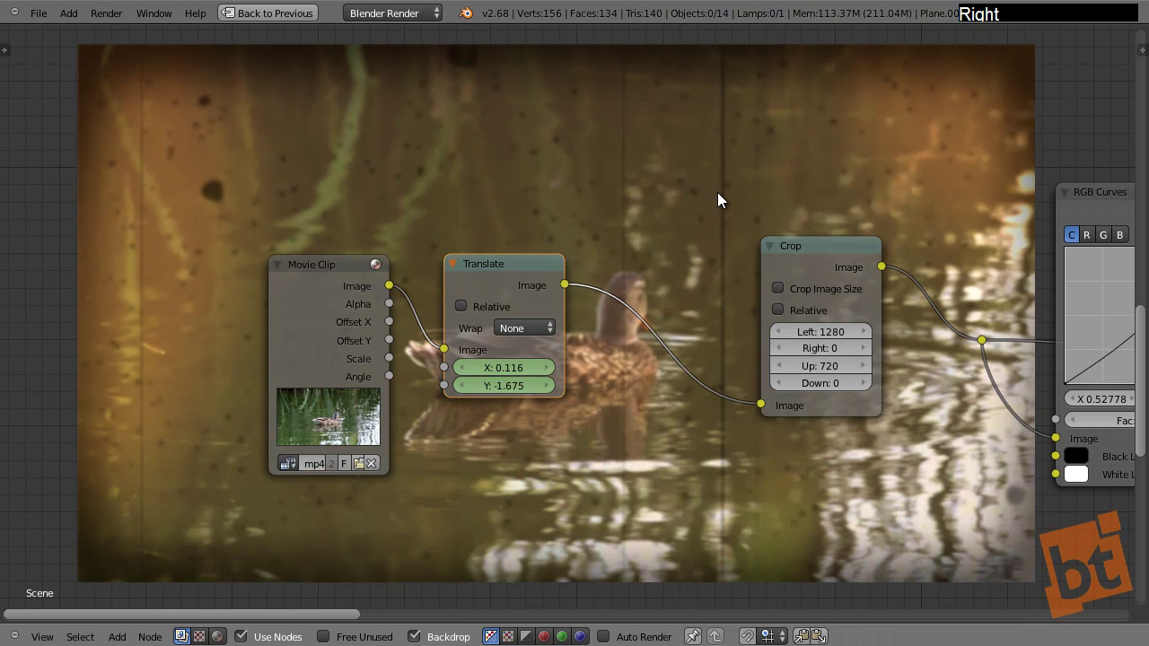
Step: Move the Movie Clip and Translate nodes together farther away from the Crop node and deselect them
left_click(351, 274)
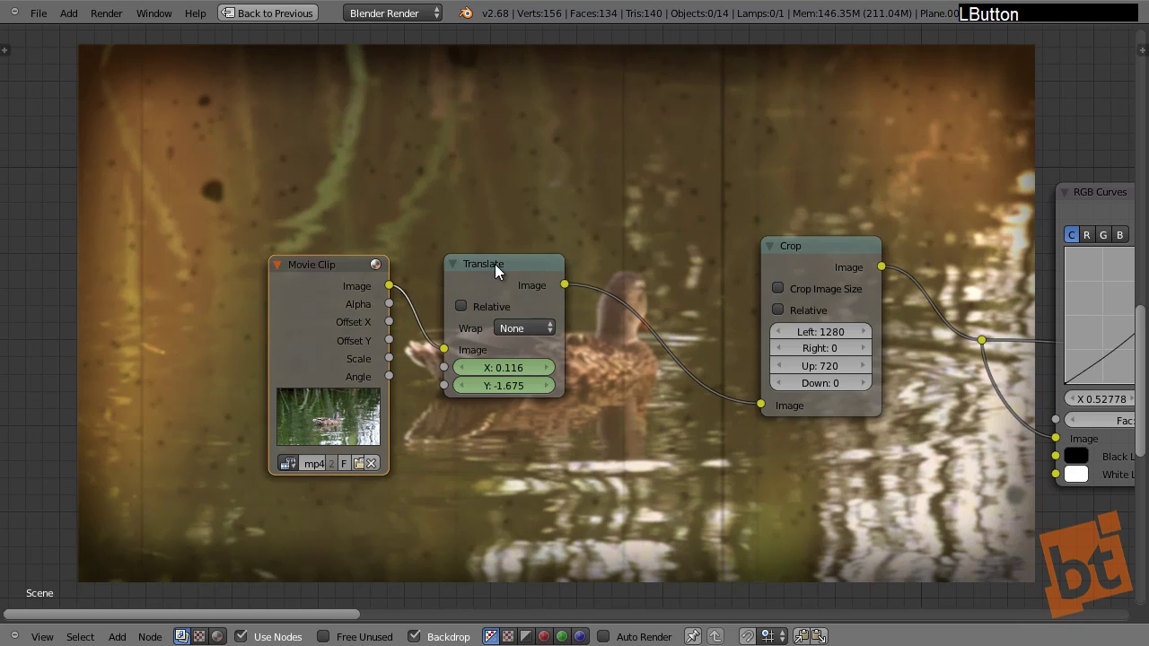
left_click(508, 263, "shift")
left_click_drag(508, 261, 366, 241)
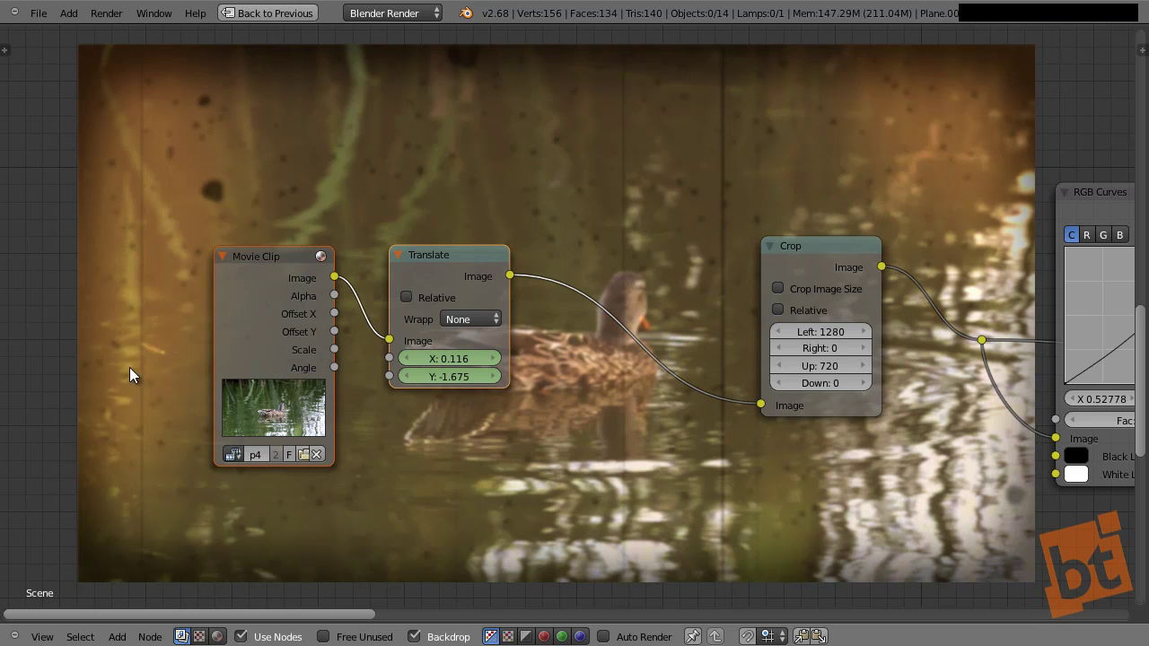
left_click_drag(420, 253, 393, 233)
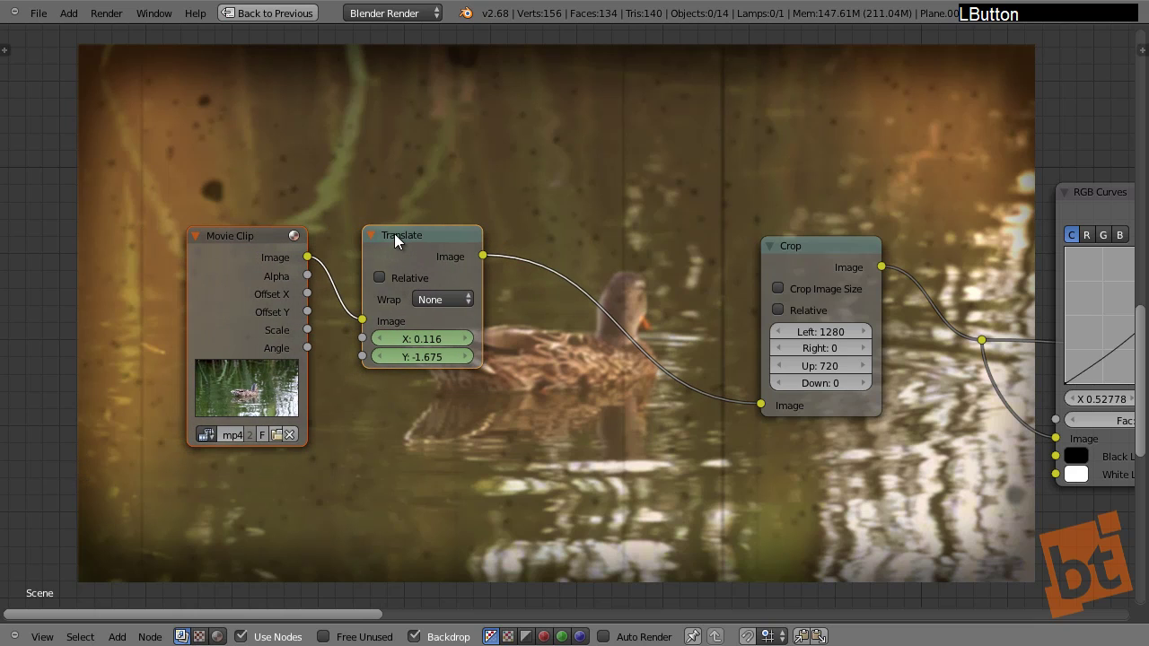
key("a")
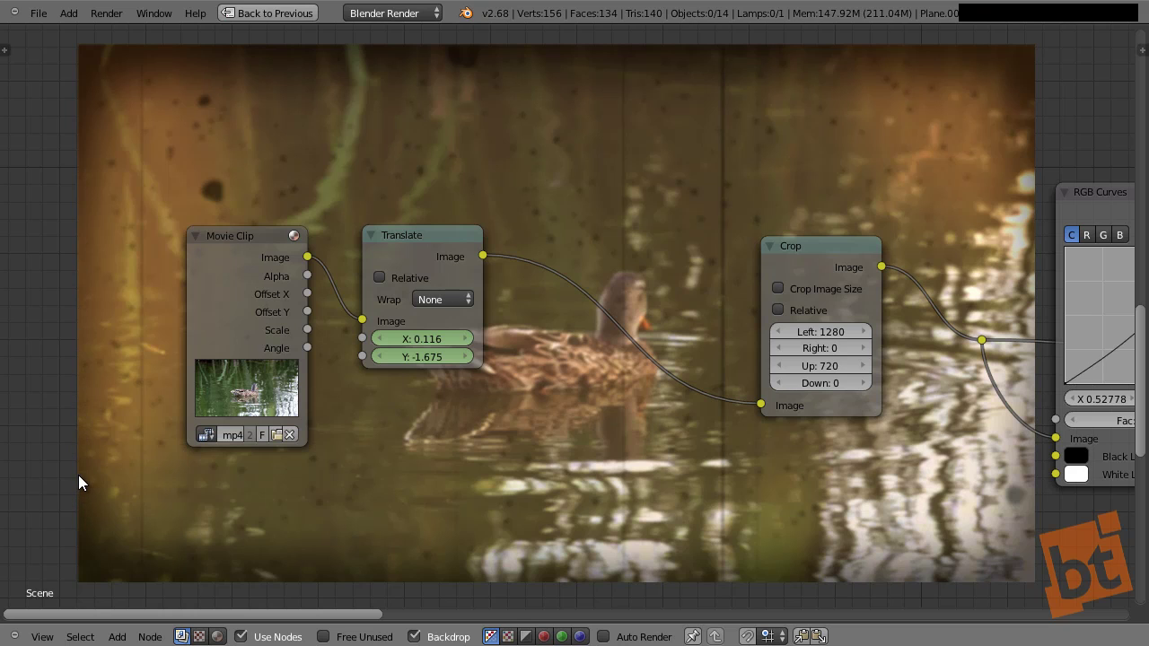
Step: Add a Mix node on the link between the Translate and Crop nodes and connect the Movie Clip's image to its second image input
middle_click_drag(505, 404, 661, 336)
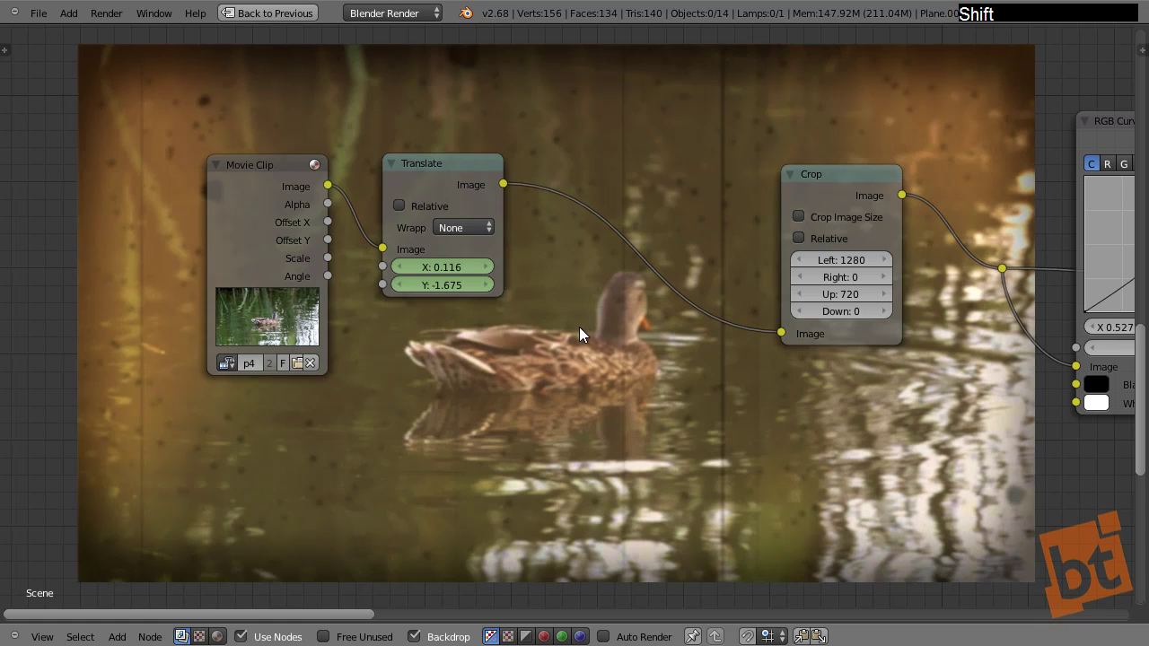
key("shift+a")
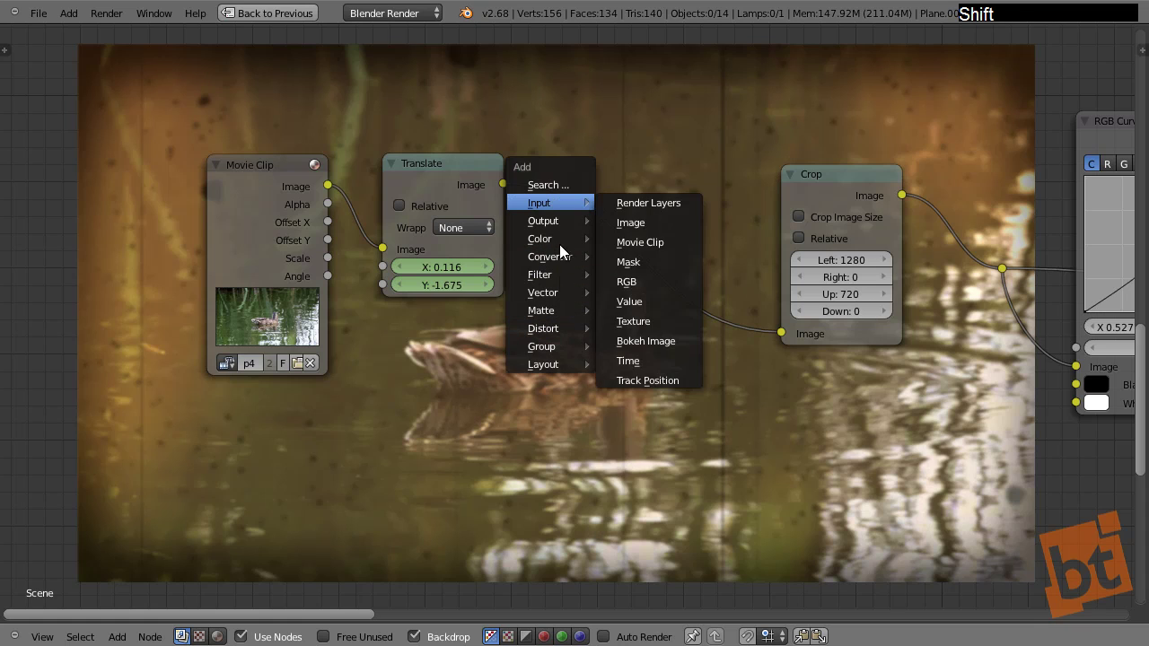
mouse_move(563, 274)
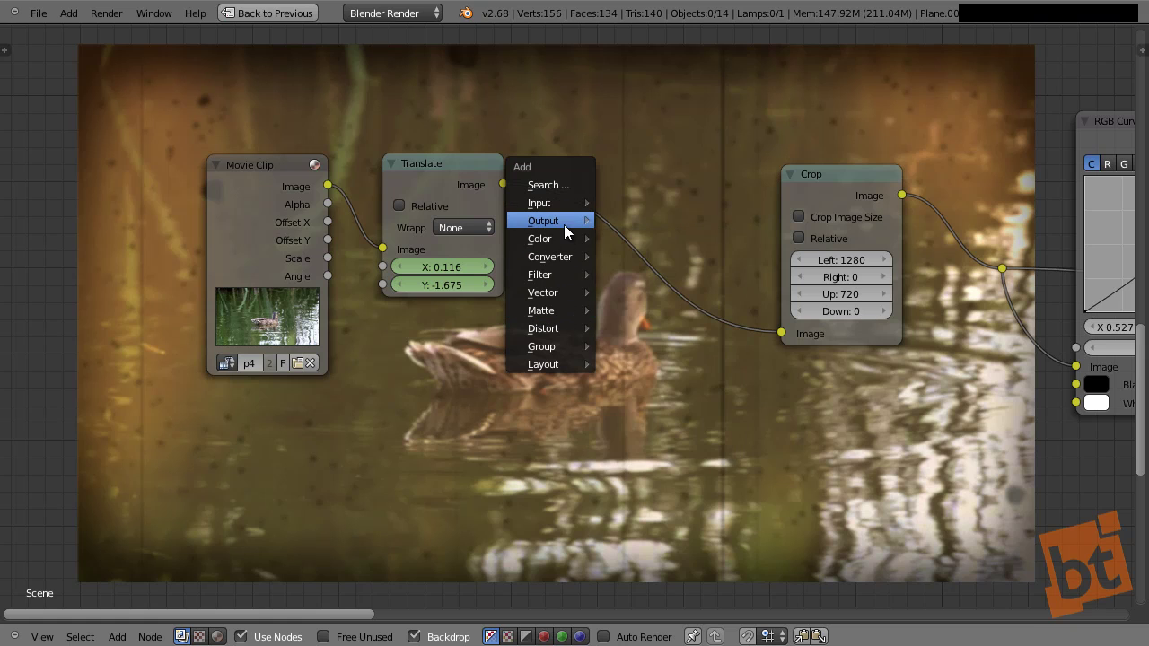
mouse_move(573, 237)
left_click(679, 234)
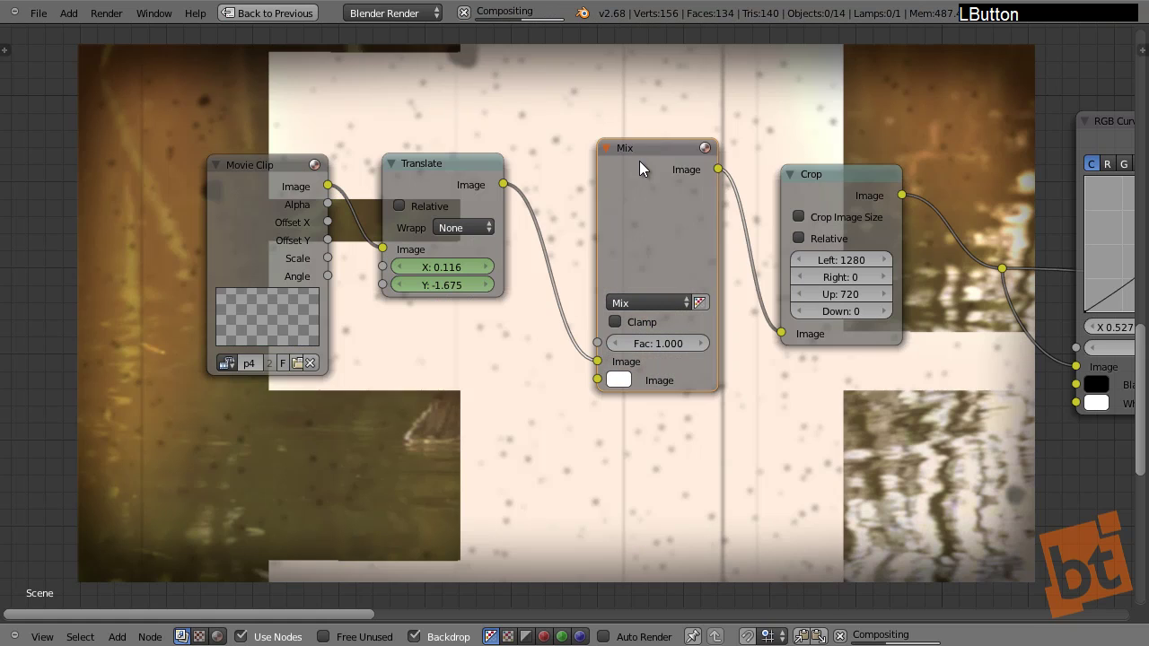
left_click(632, 155)
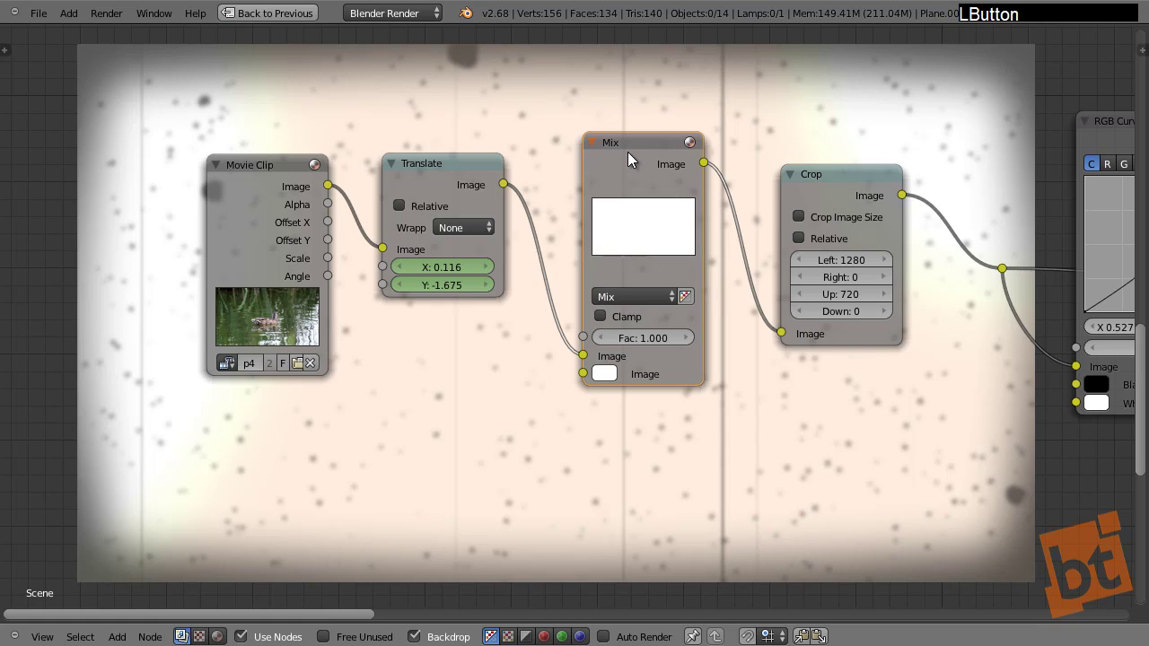
left_click(455, 166)
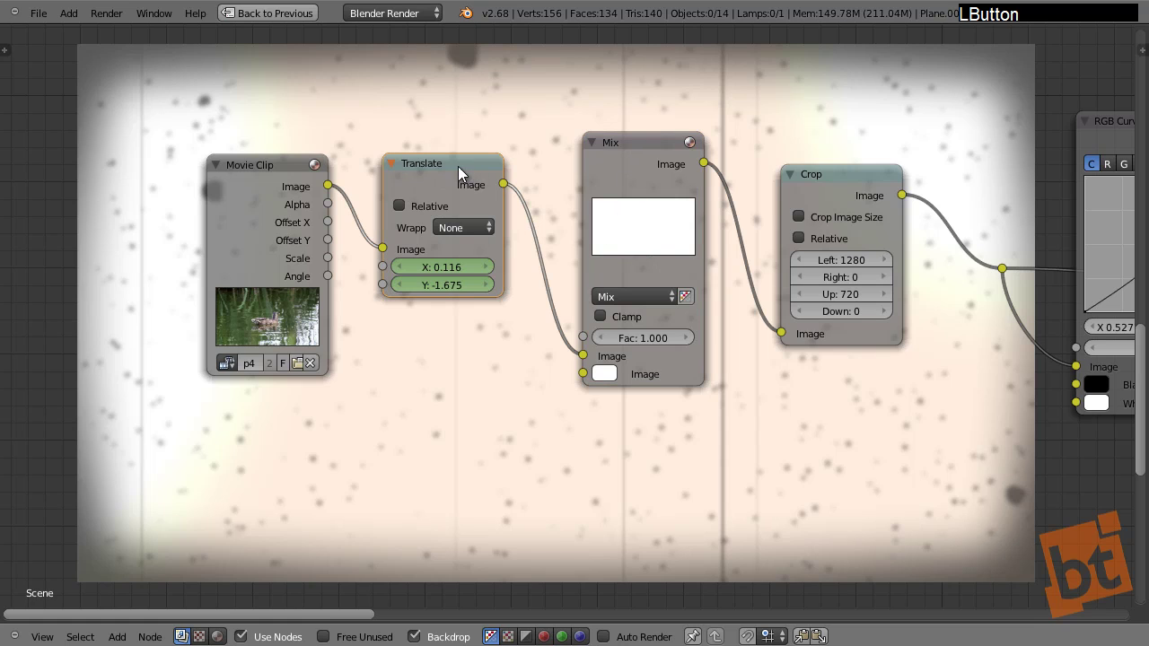
left_click_drag(327, 186, 593, 377)
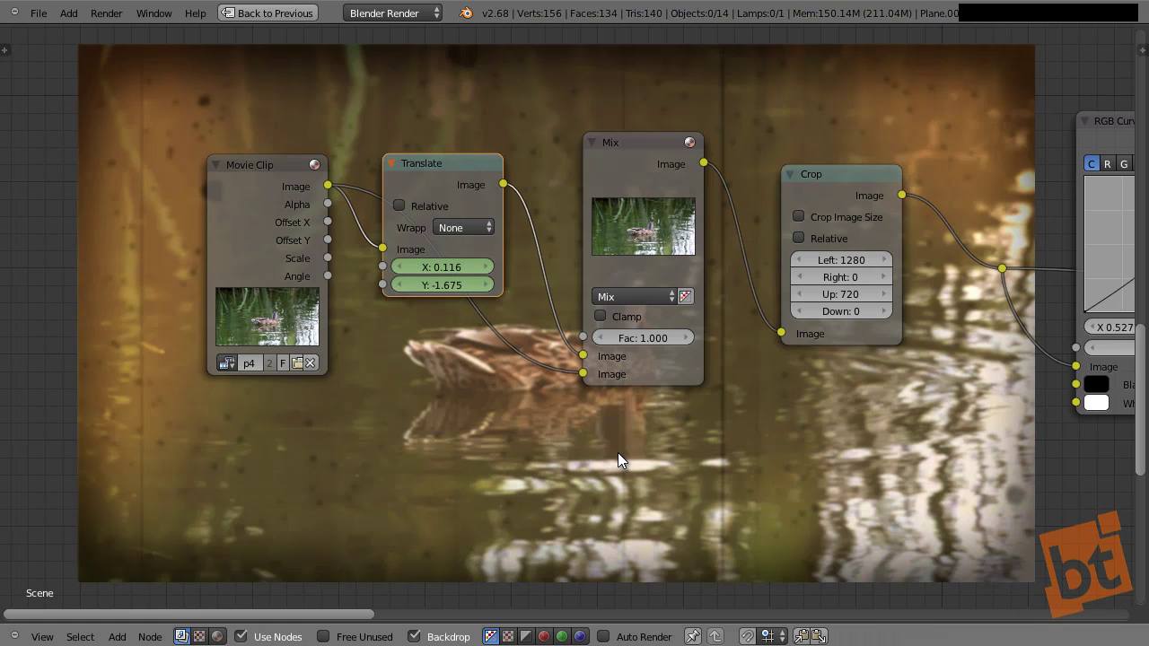
Step: Test the Translate node with a Y offset of 81.025 and swap the two image inputs of the Mix node
left_click_drag(438, 281, 606, 333)
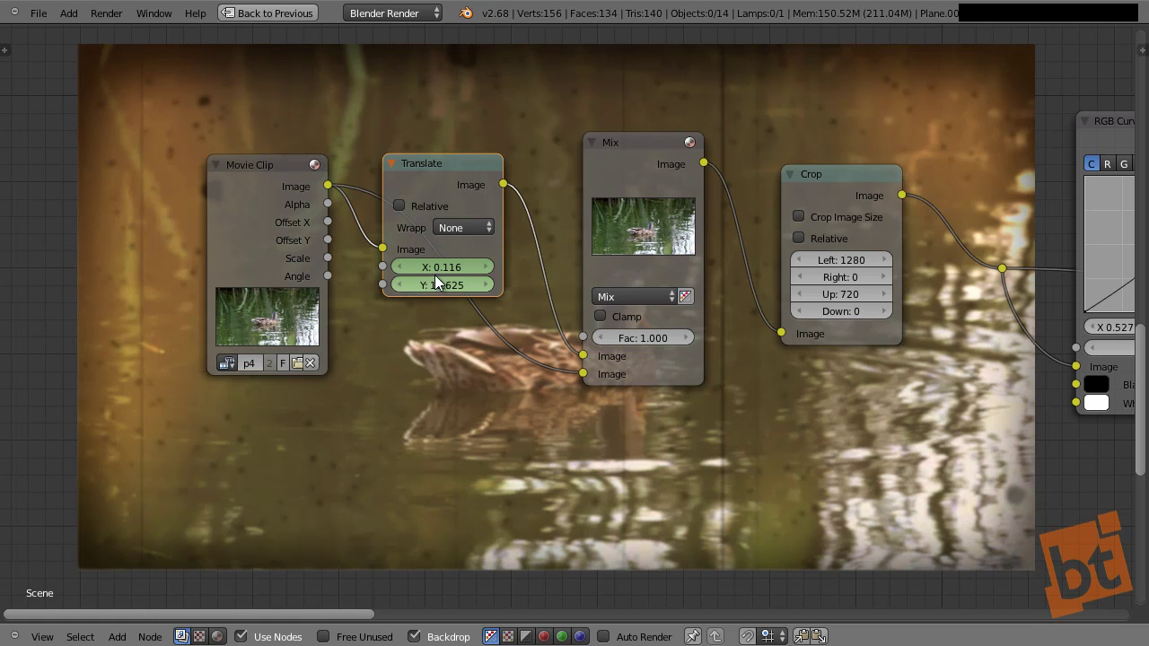
mouse_move(447, 288)
left_mouse_down()
mouse_move(1027, 324)
mouse_move(428, 285)
left_mouse_up()
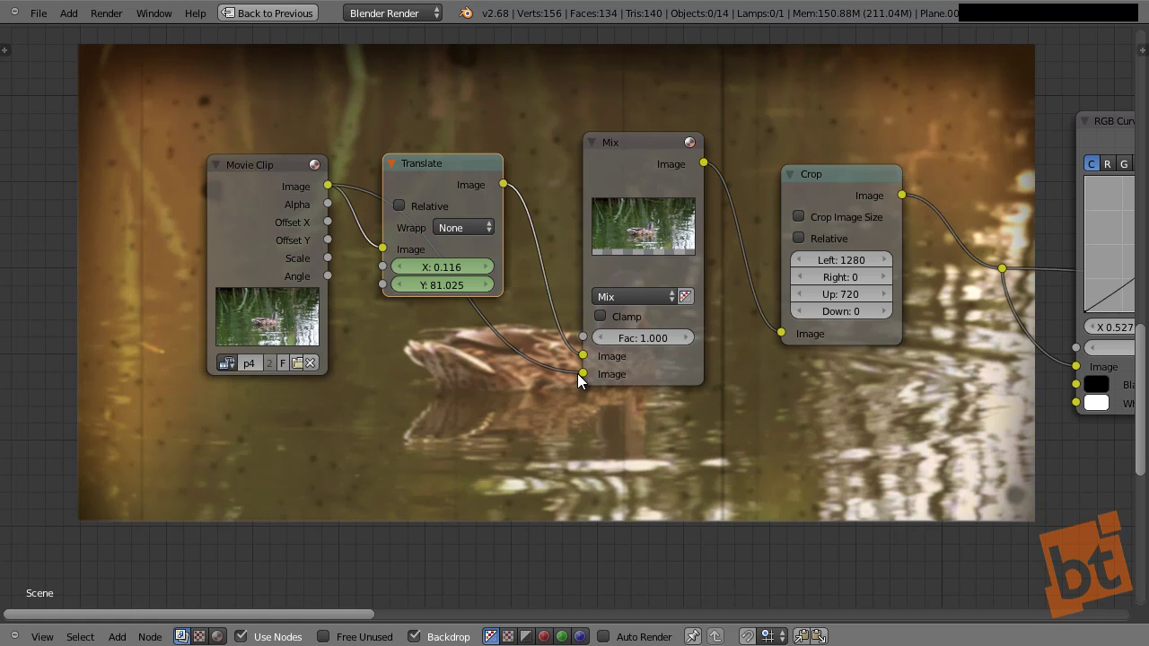
left_click_drag(577, 373, 589, 357)
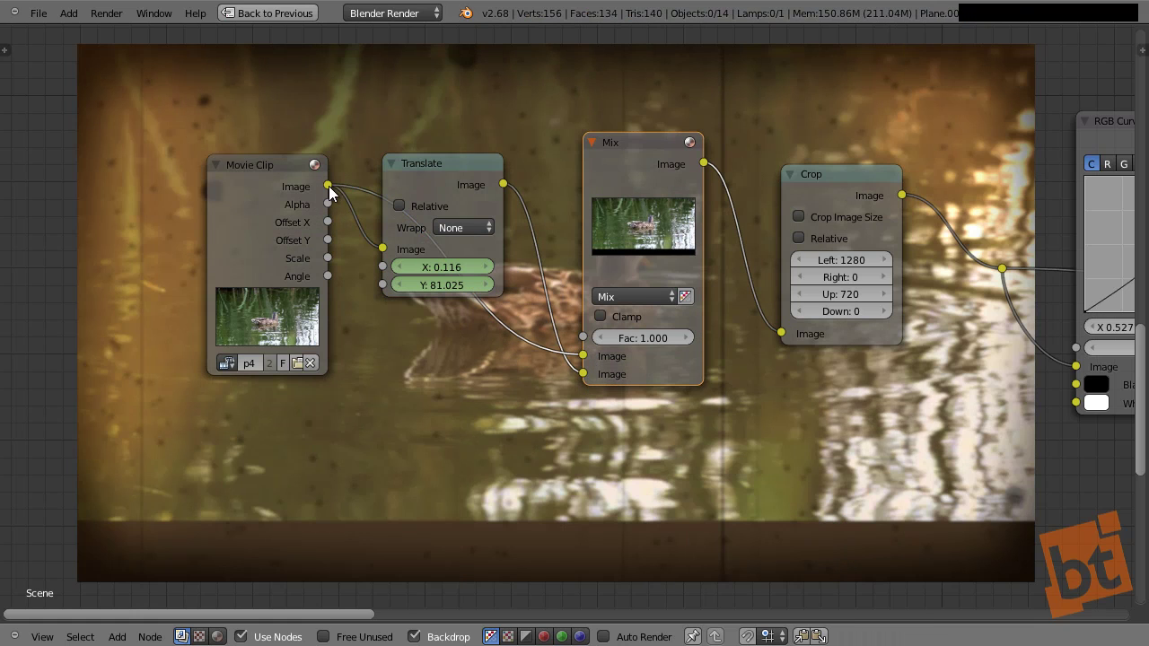
Step: With the Translate node's Y offset at 134.525, try the Add blend mode on the new Mix node and return it to Mix
left_click_drag(452, 287, 953, 299)
left_click(656, 297)
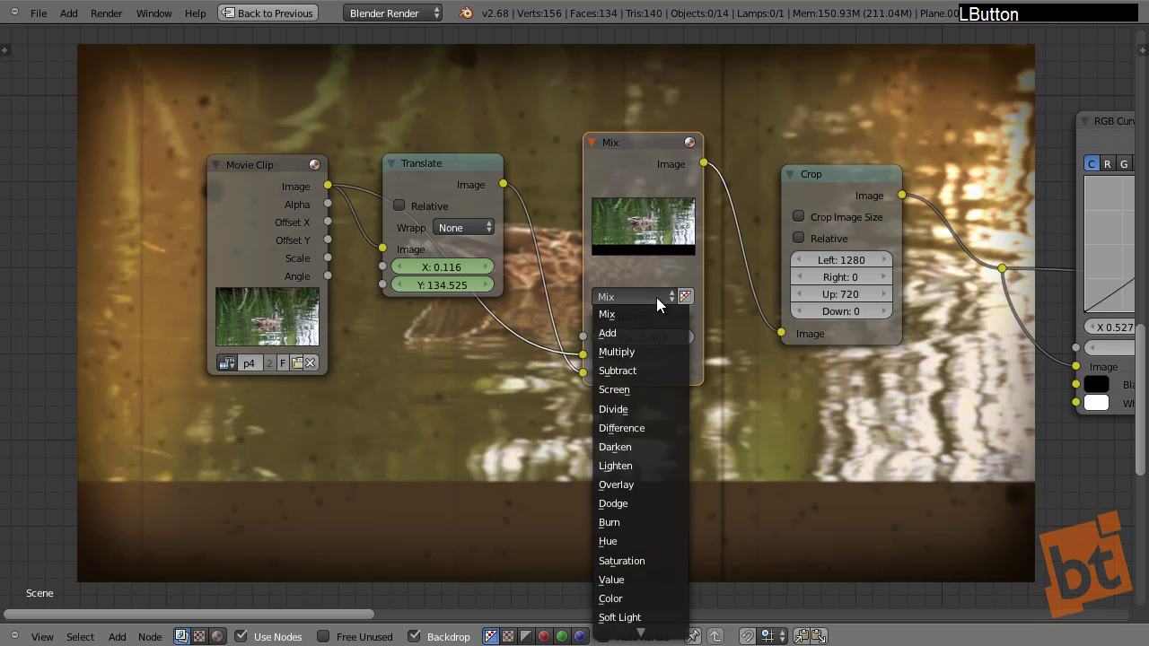
left_click(646, 332)
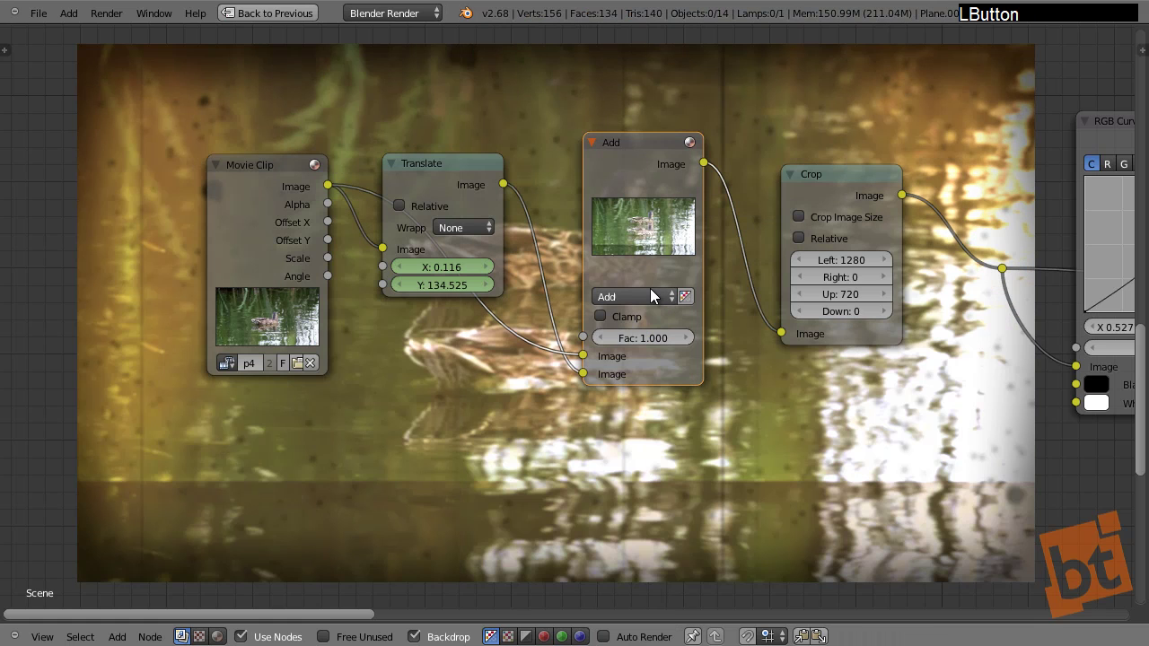
left_click(650, 296)
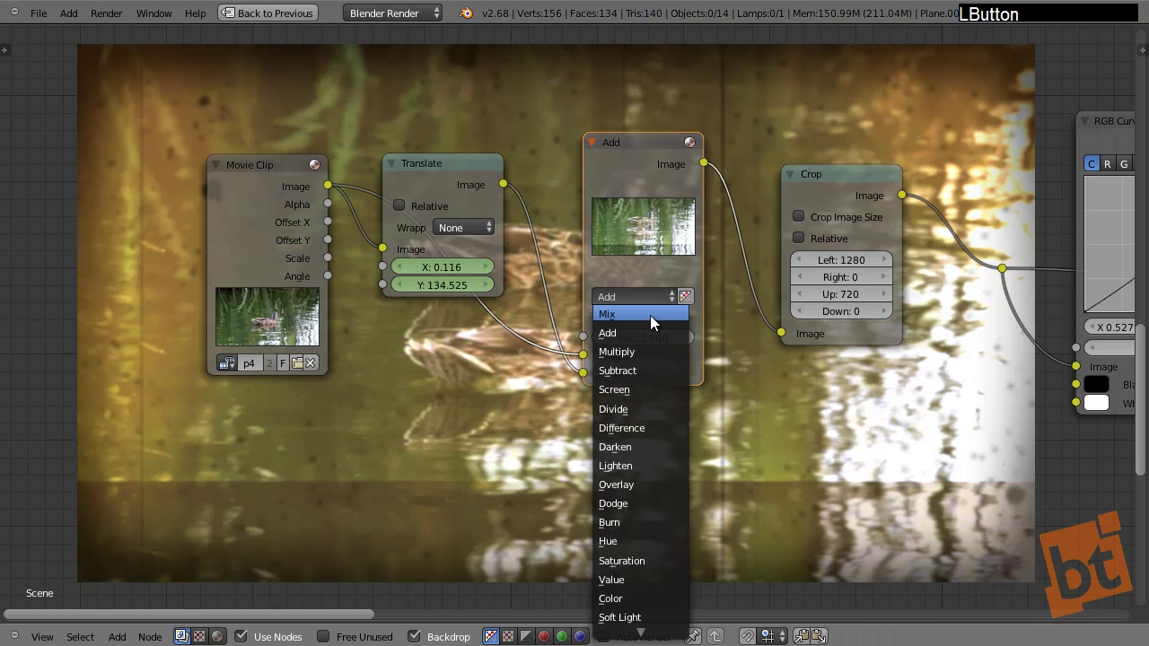
left_click(650, 315)
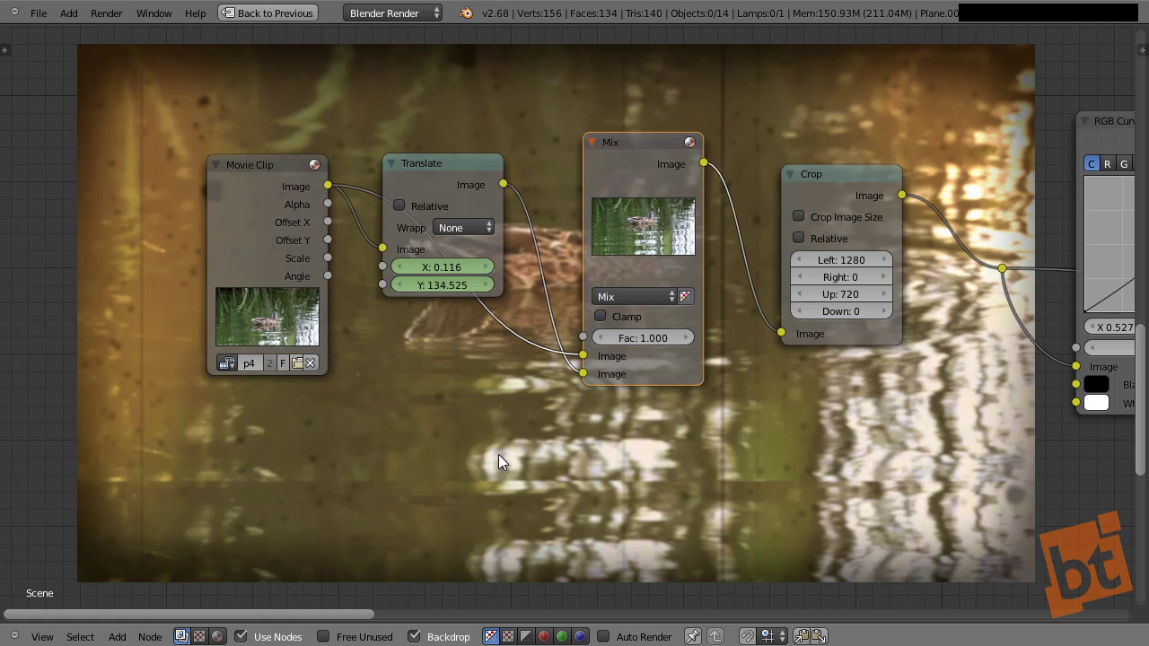
Step: Select the Translate node and try an X offset of 18.316 to test the filled edges
left_click(235, 171)
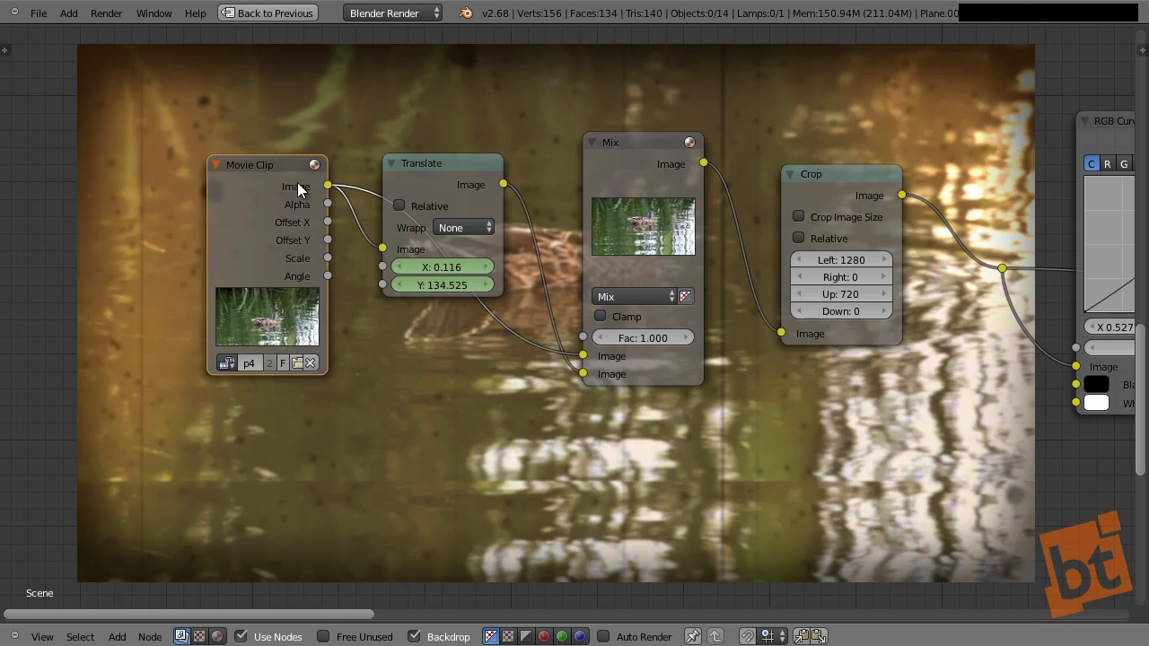
left_click(396, 171)
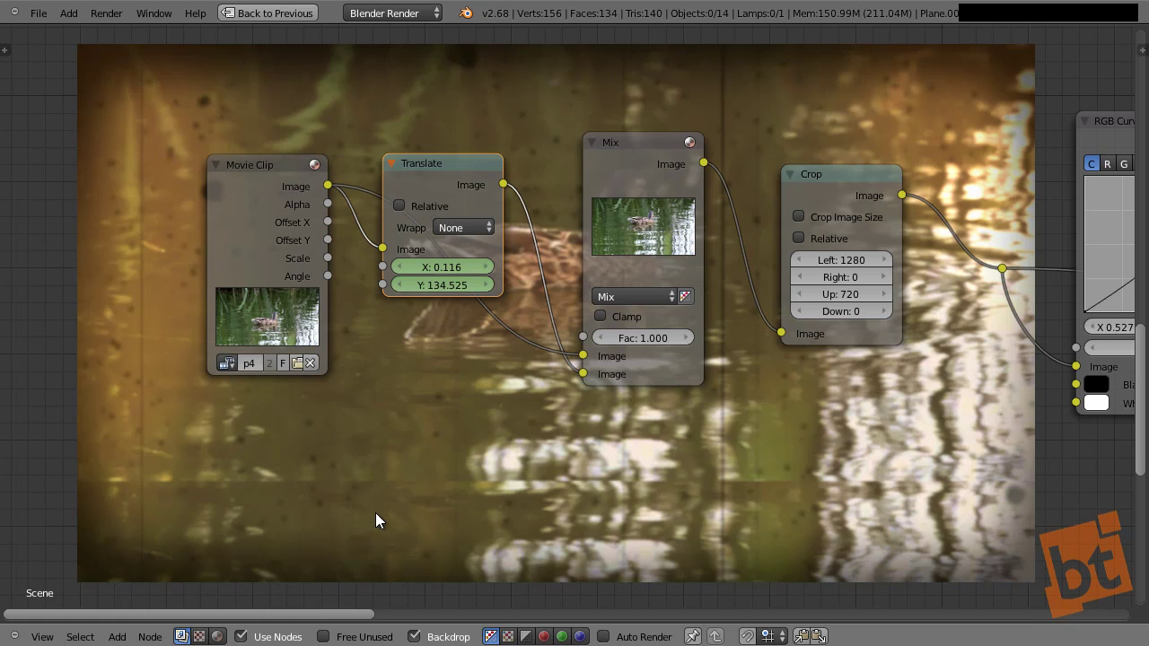
left_click_drag(437, 270, 610, 289)
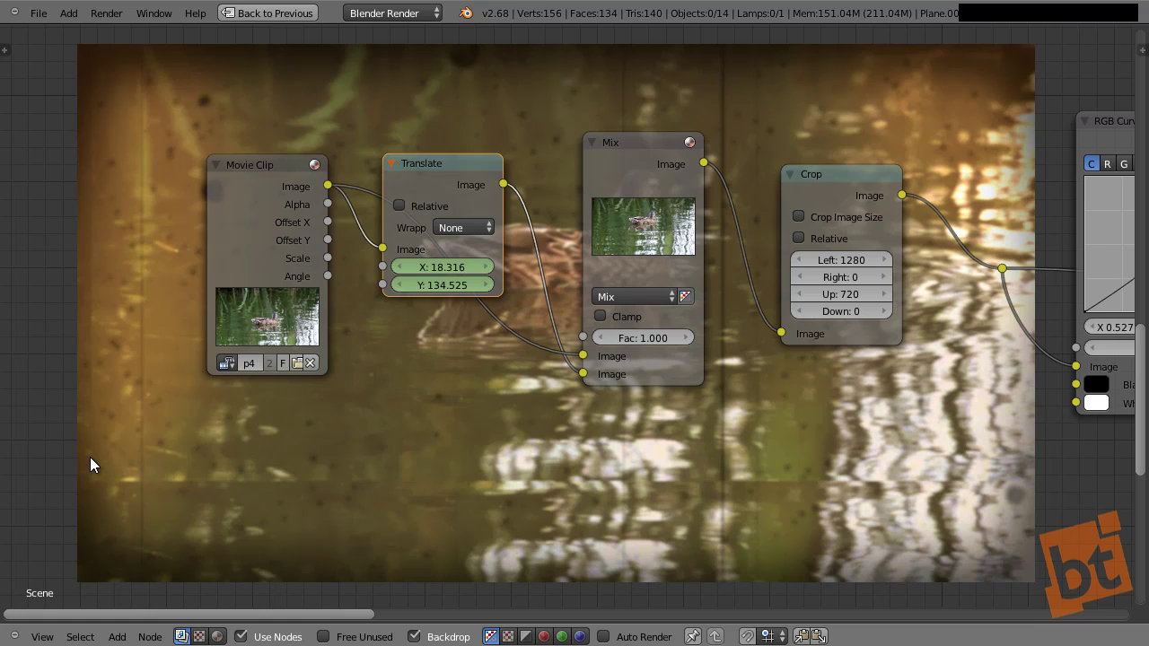
Step: Step back and forth through the neighbouring frames to check the shaking footage and its filled edges
left_click(447, 166)
key("Right")
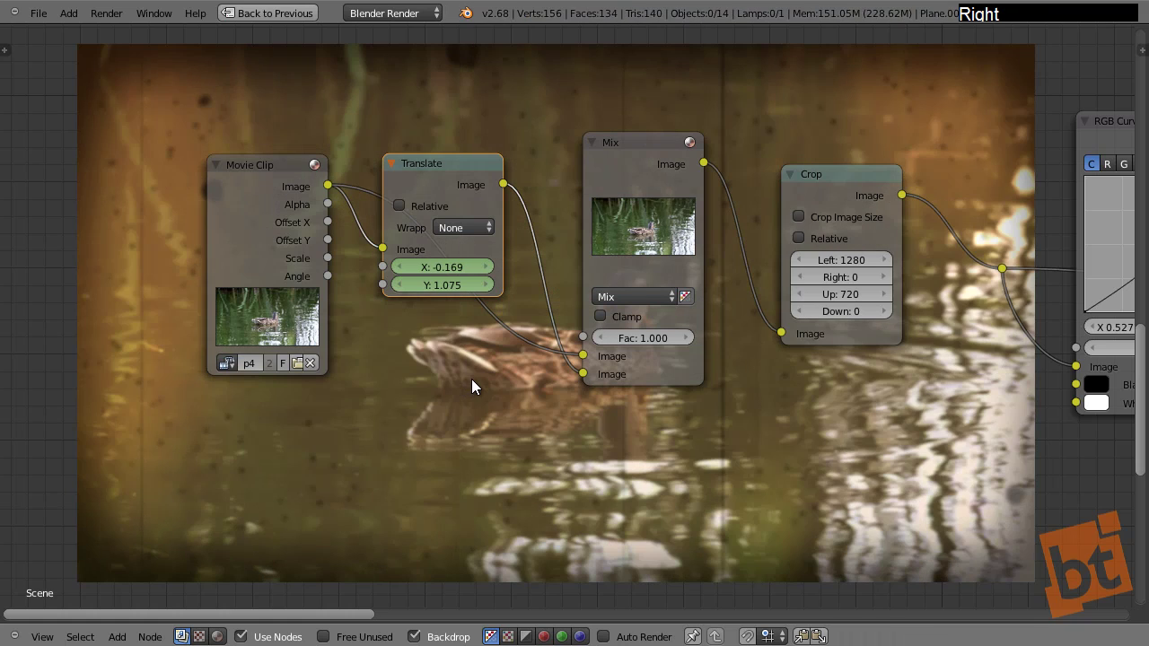
key("Left")
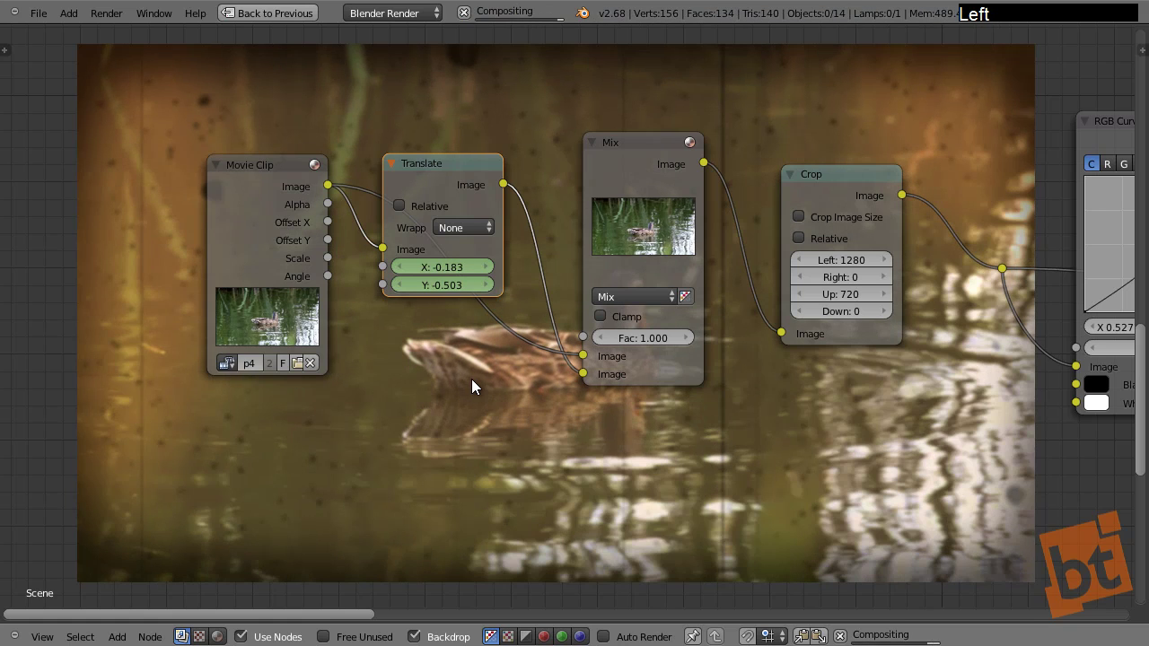
key("Left")
key("Left")
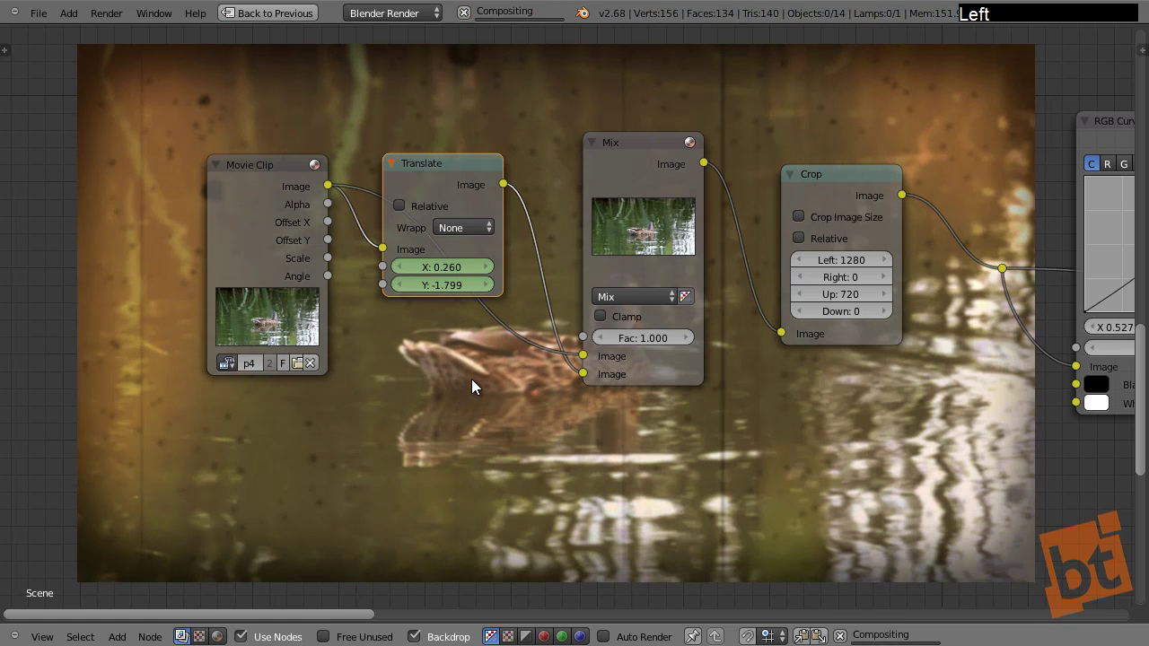
key("Left")
key("Left")
key("Left")
key("Left")
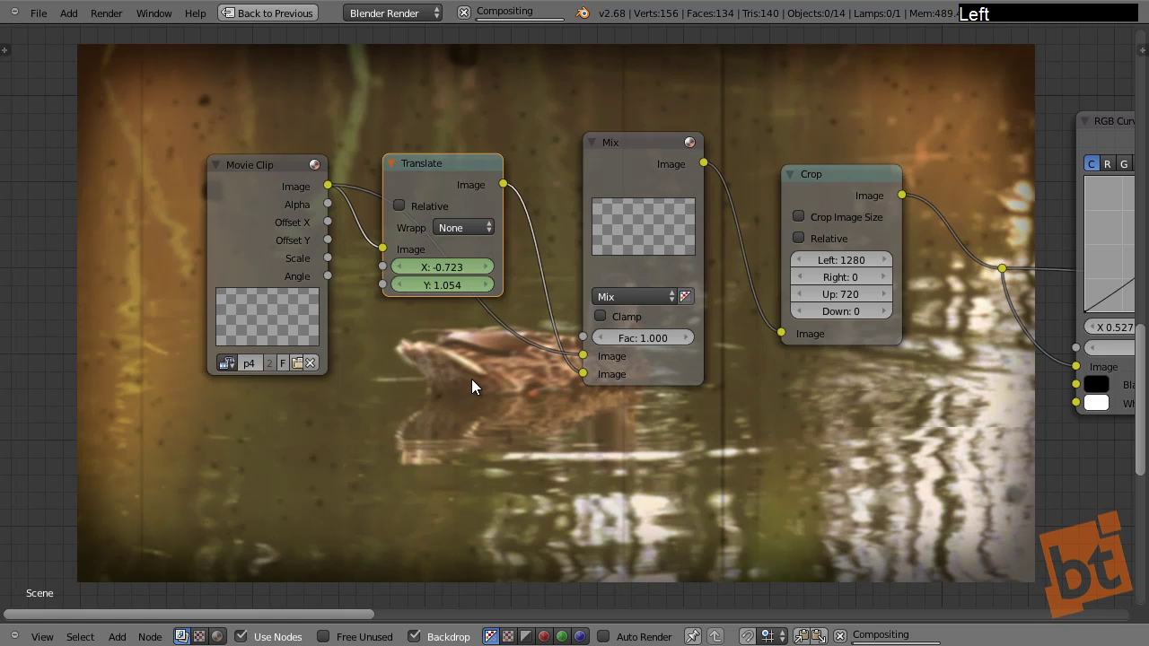
key("Right")
key("Right")
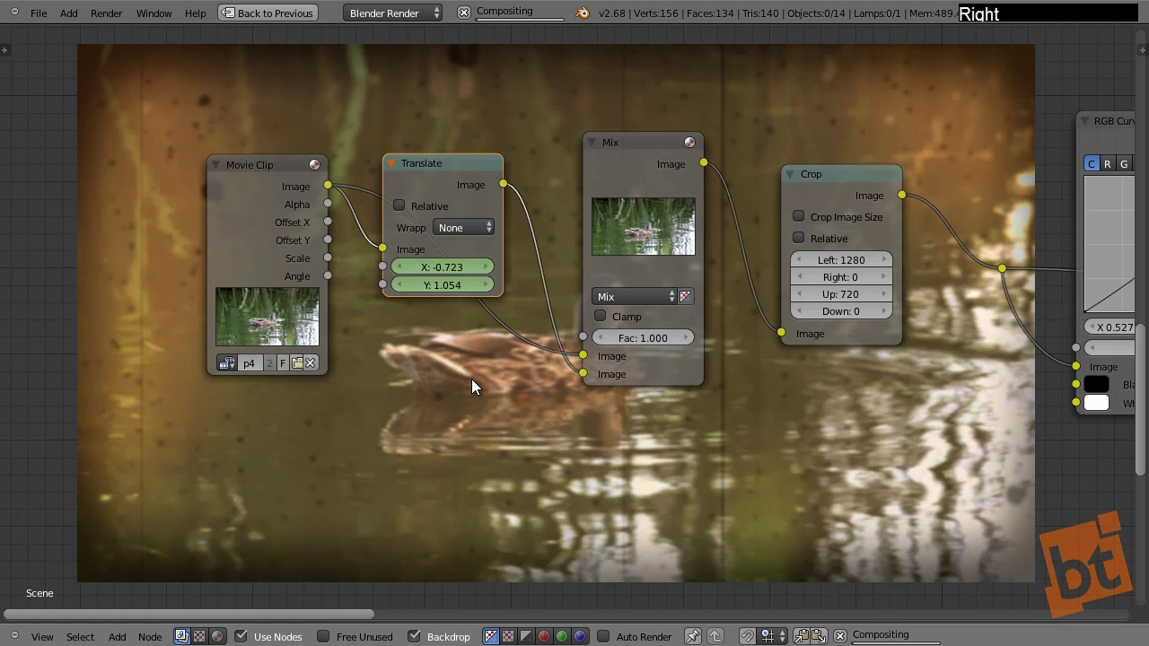
key("Right")
key("Right")
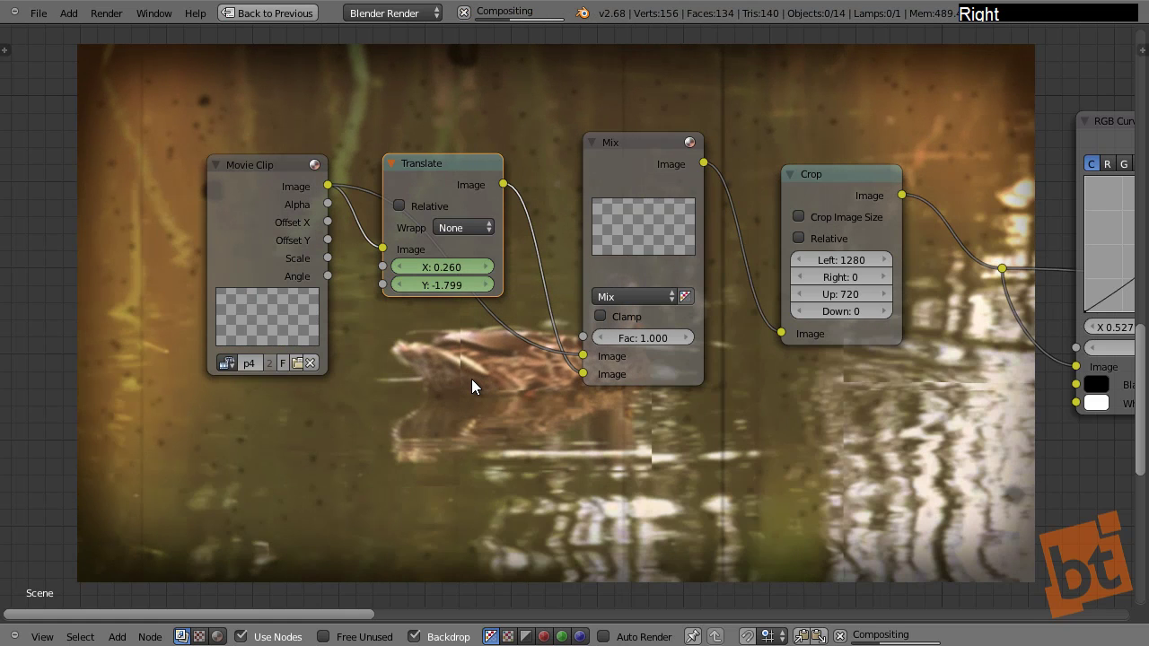
Step: Unmute the Fog Glow Glare node between the Multiply and Blur nodes
middle_click_drag(741, 311, 524, 302, "ctrl")
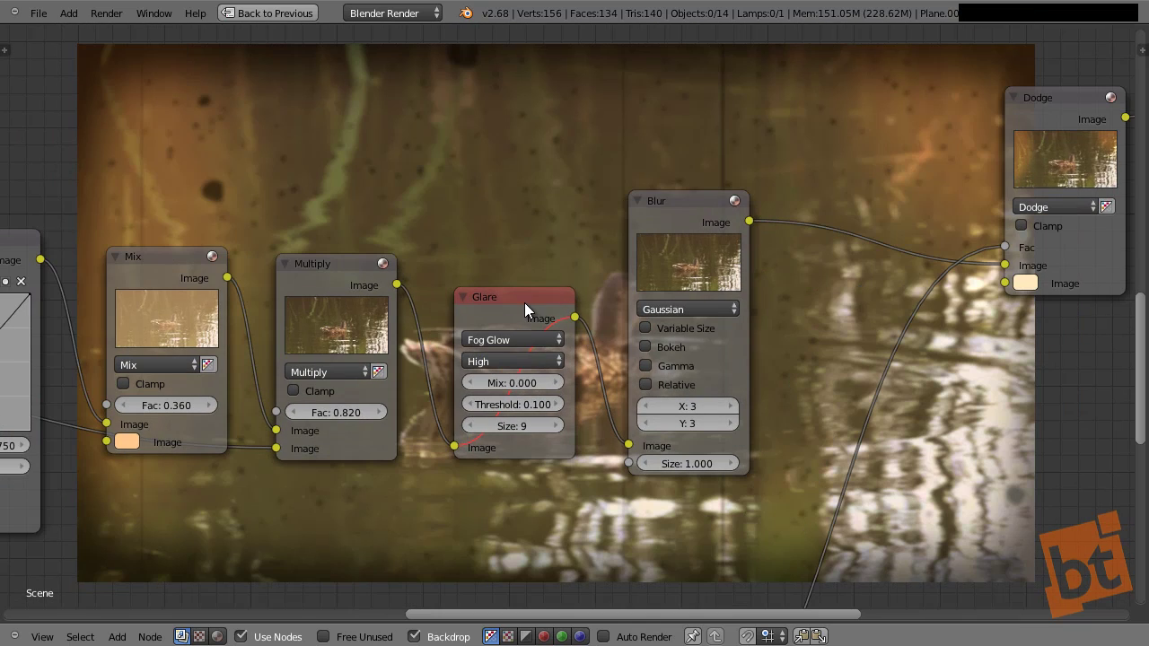
left_click(525, 303)
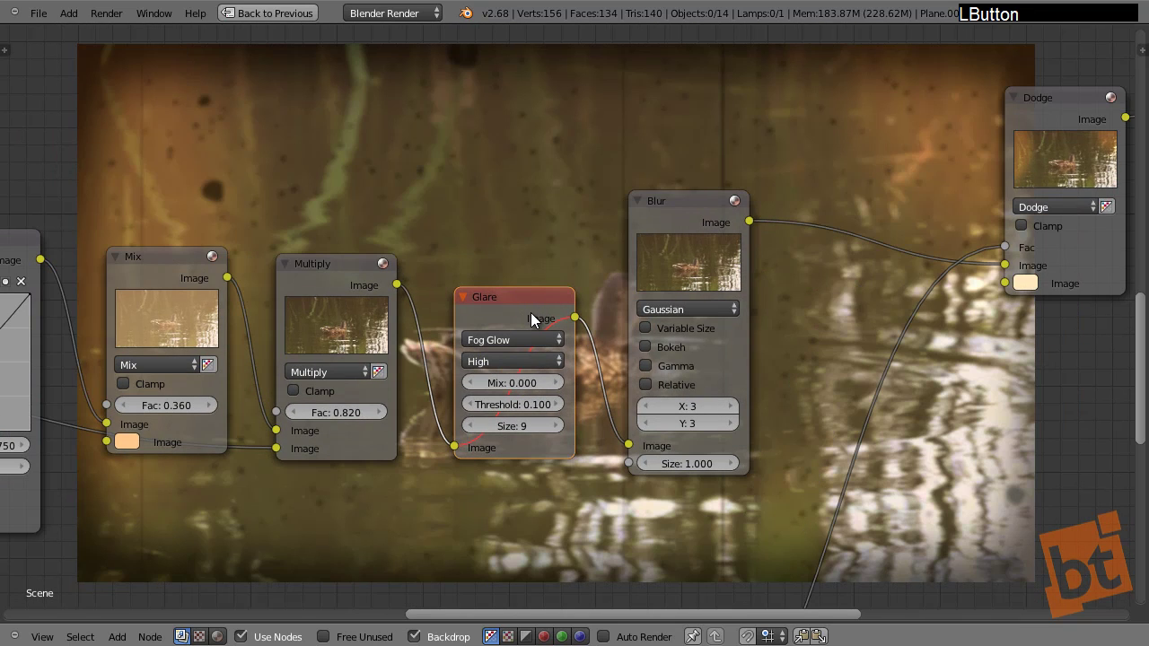
key("m")
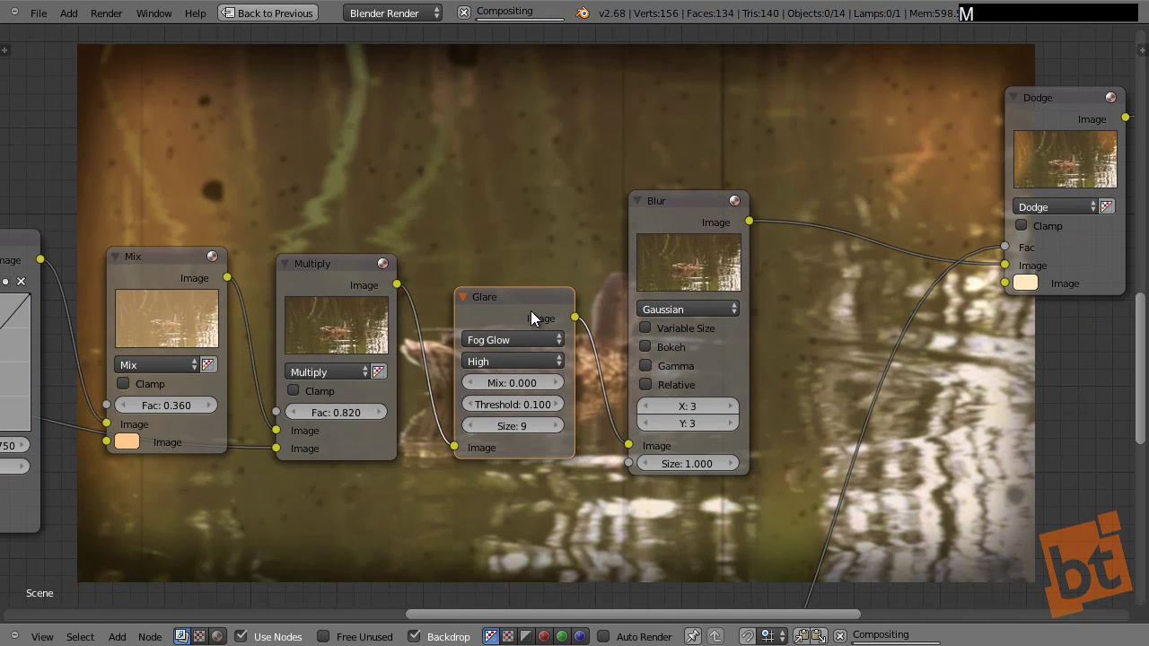
key("F9")
middle_click_drag(595, 313, 438, 389)
scroll(439, 388, "down", 3)
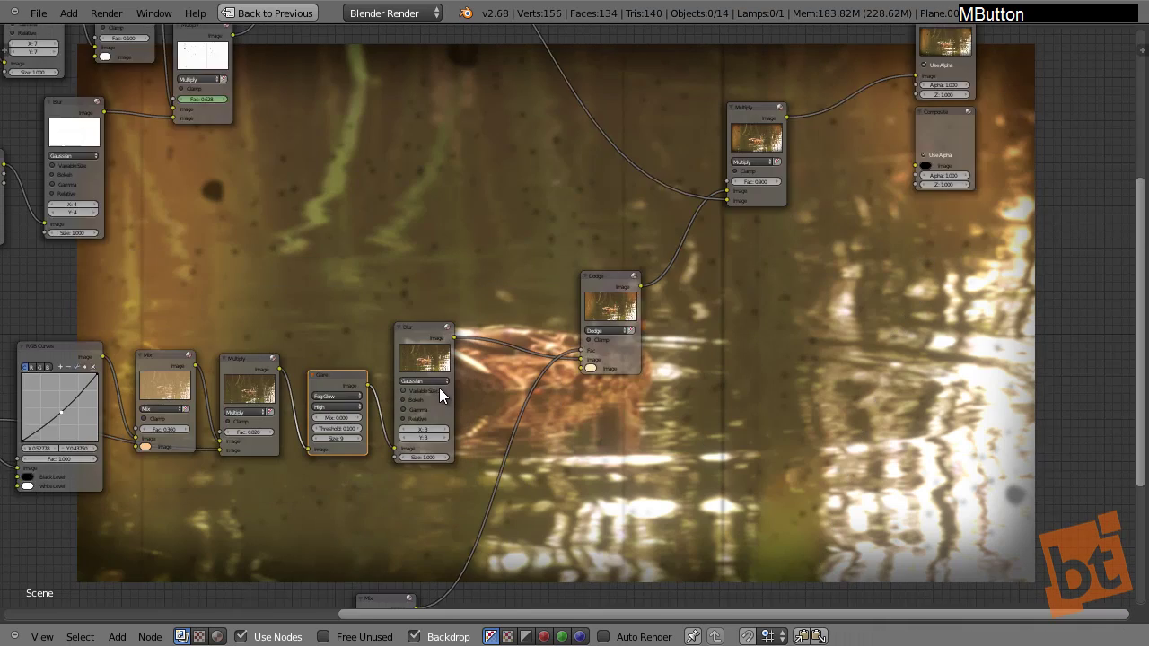
Step: Move the Viewer and Composite nodes farther away from the final Multiply node, aligned one above the other
middle_click_drag(772, 284, 575, 224)
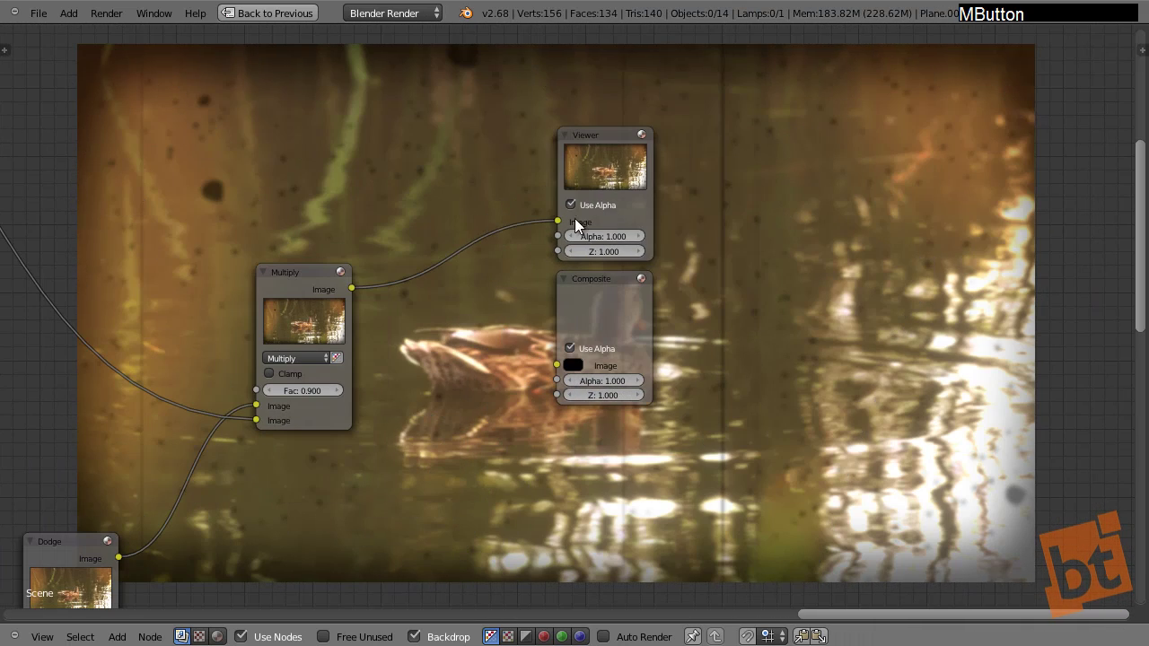
left_click_drag(595, 154, 955, 129)
left_click_drag(596, 282, 977, 273)
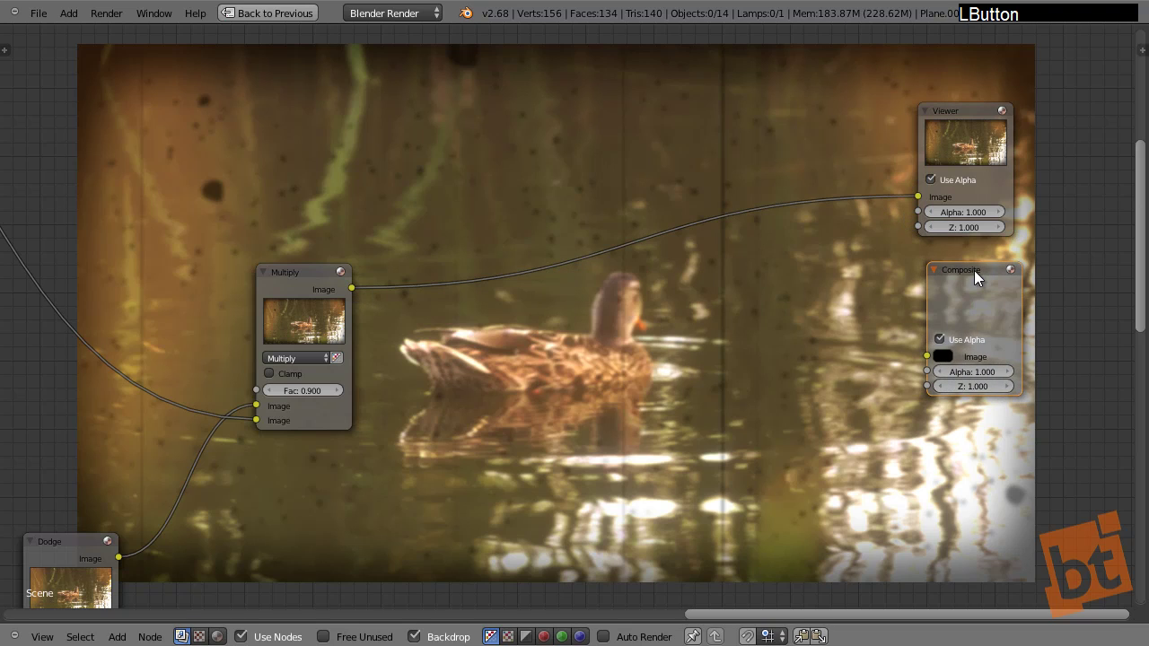
left_click_drag(974, 270, 964, 274)
Step: Add a Mix node on the link between the final Multiply node and the Viewer node
key("shift+a")
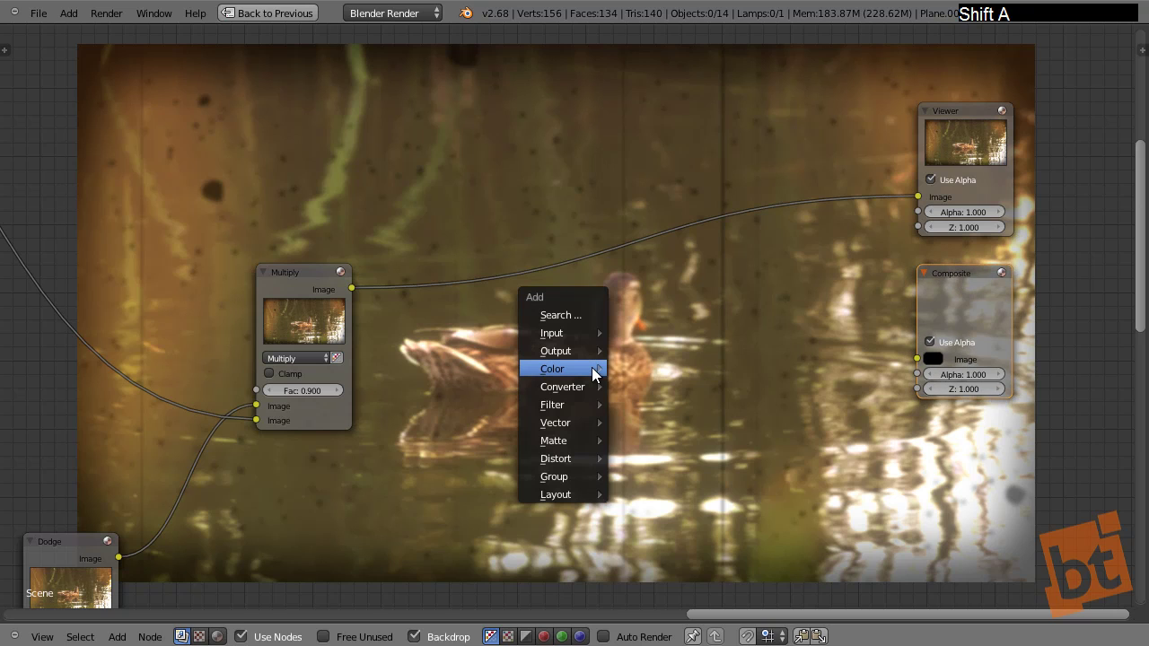
mouse_move(596, 366)
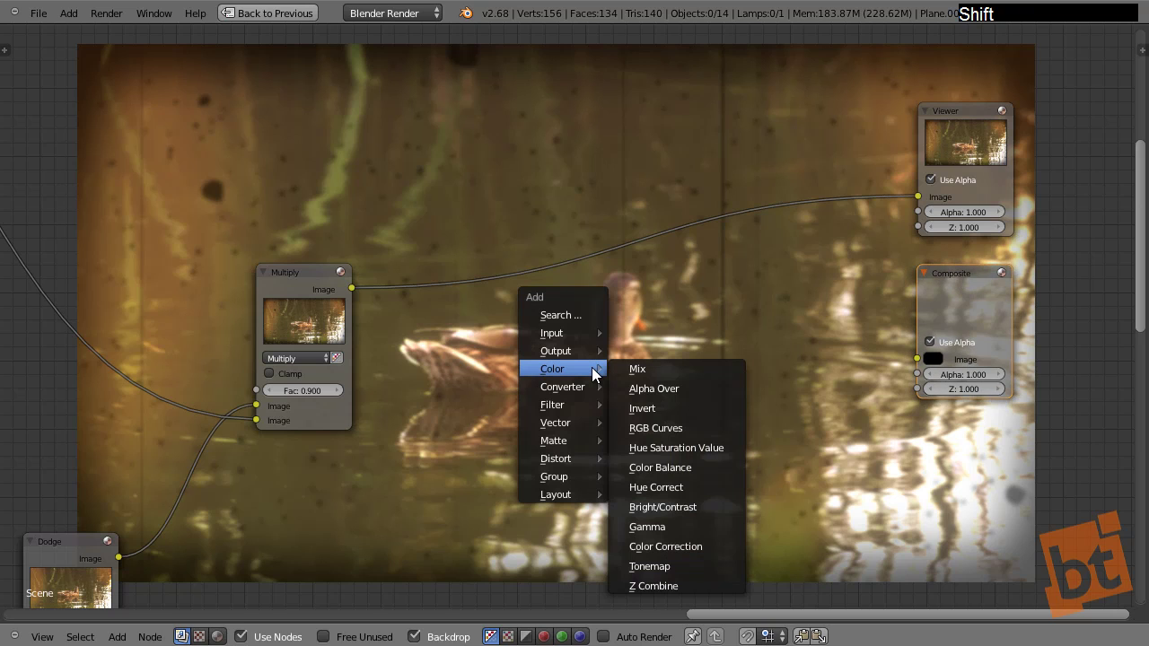
left_click(641, 369)
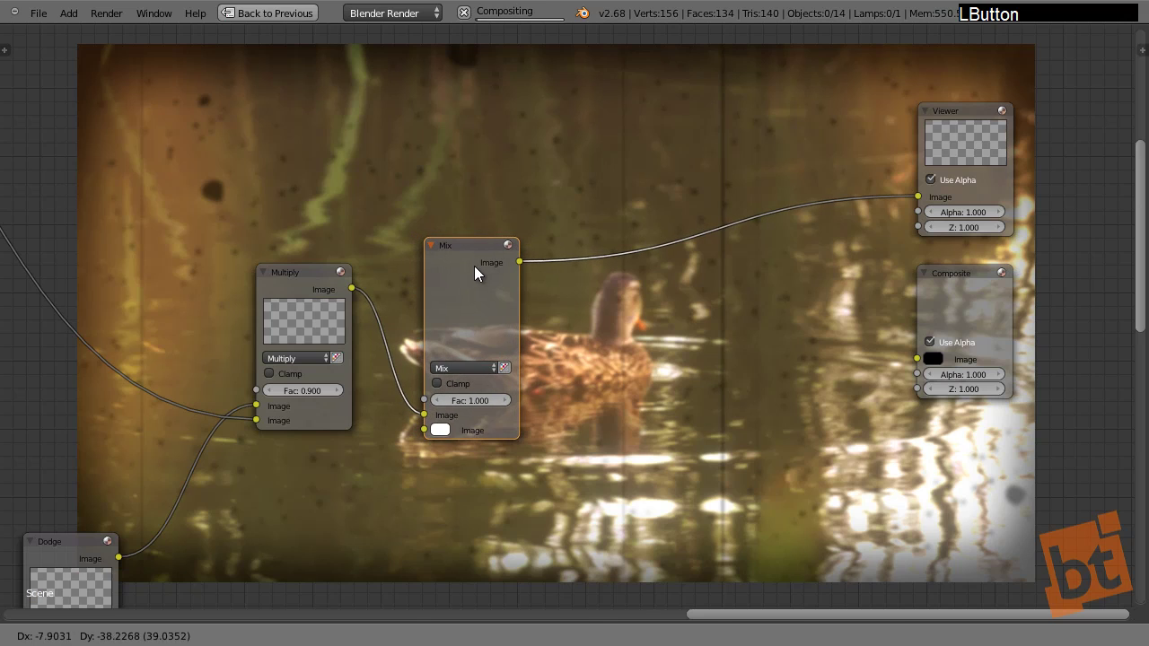
left_click(475, 272)
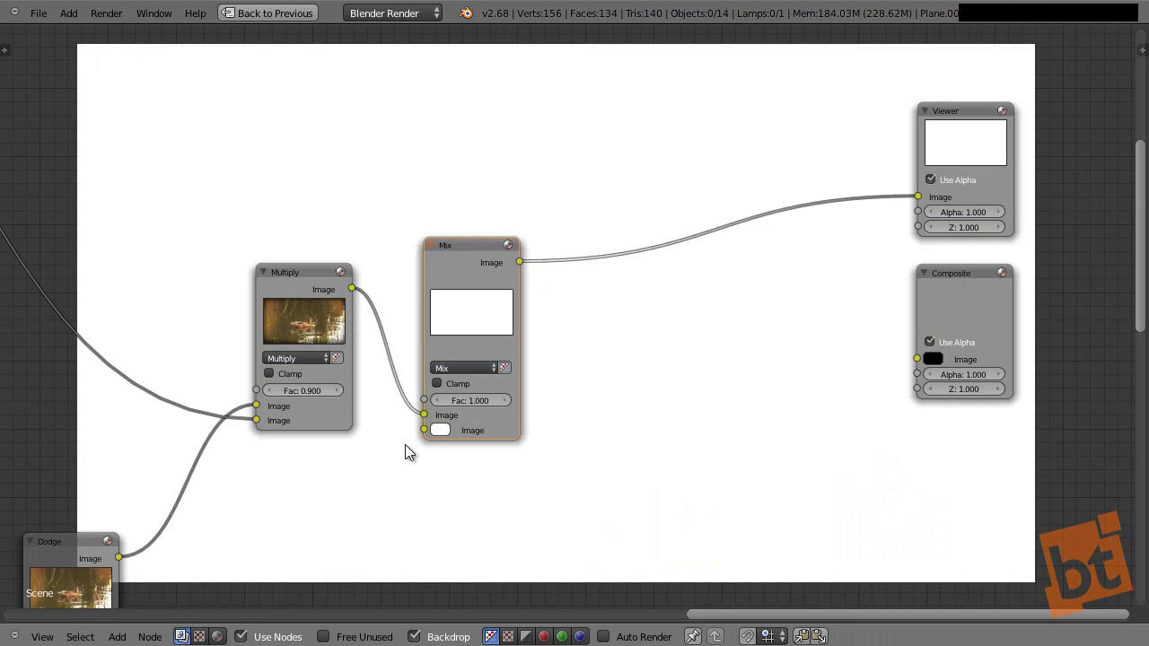
Step: Set the new Mix node's second image colour to orange with R 1.000, G 0.388 and B 0.121
middle_click_drag(402, 451, 486, 406, "ctrl")
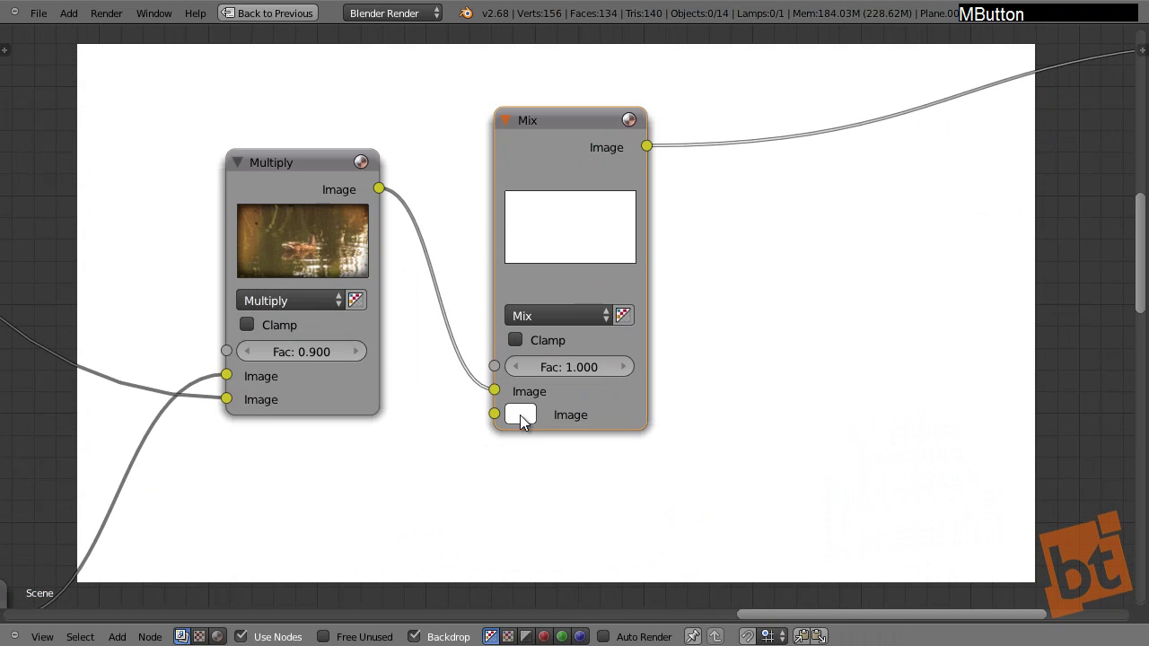
left_click(520, 415)
left_click_drag(549, 250, 576, 249)
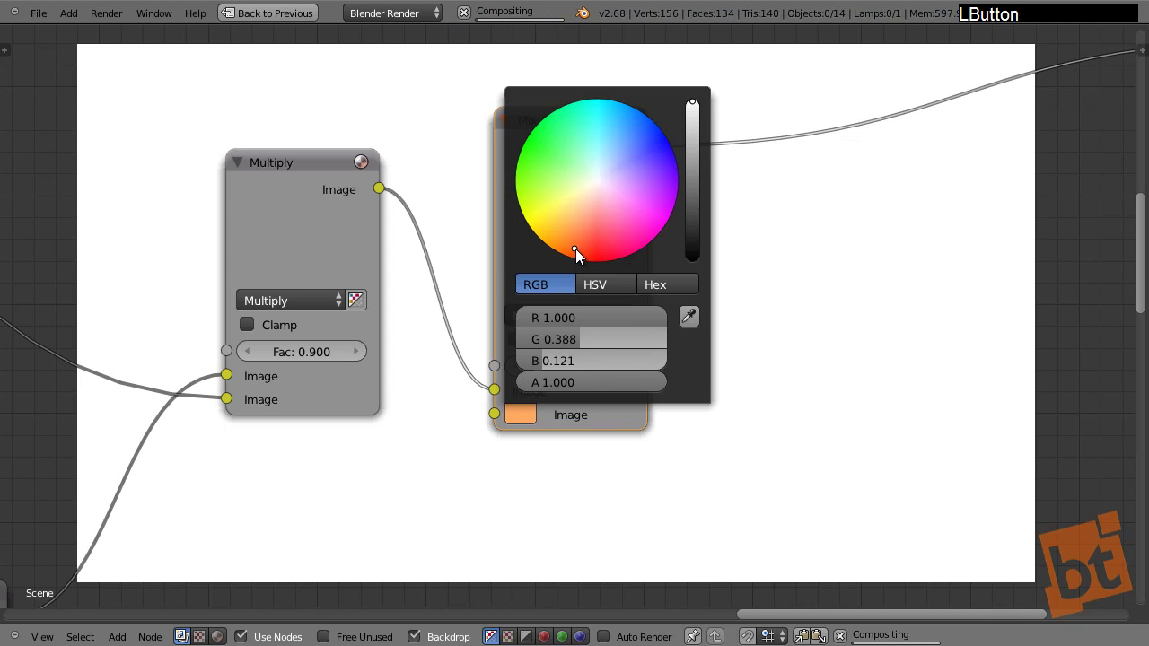
Step: Try several blend factors on the orange Mix node: 0.000, 1.100 and 0.100
left_click(561, 368)
type("000")
key("Return")
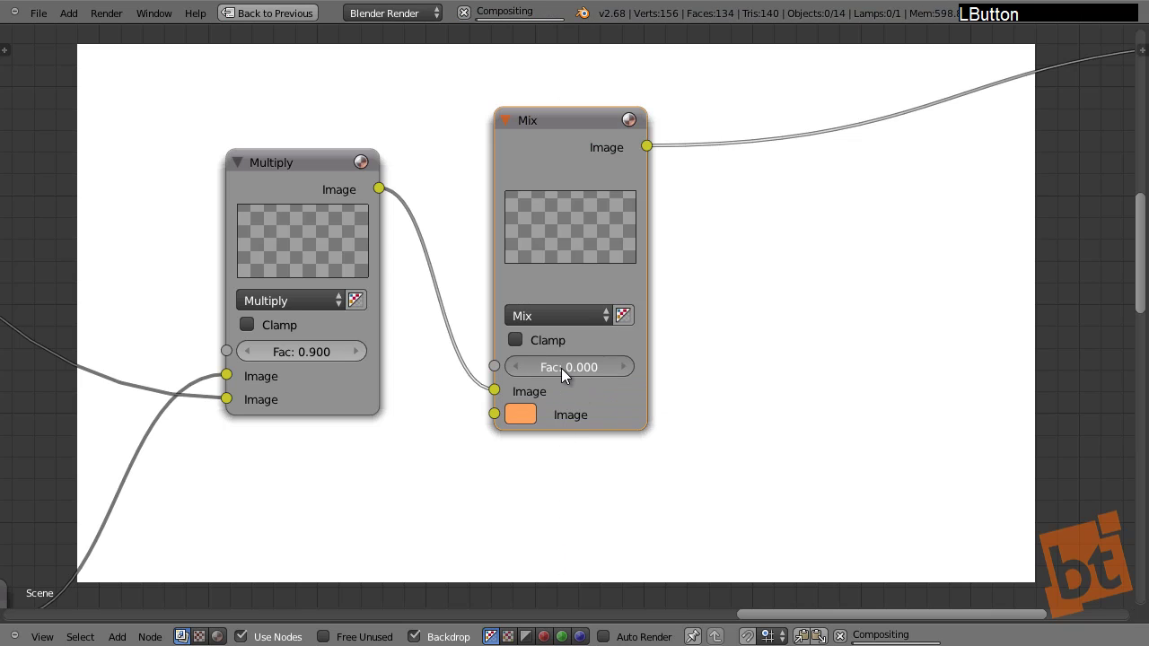
left_click_drag(571, 368, 573, 370)
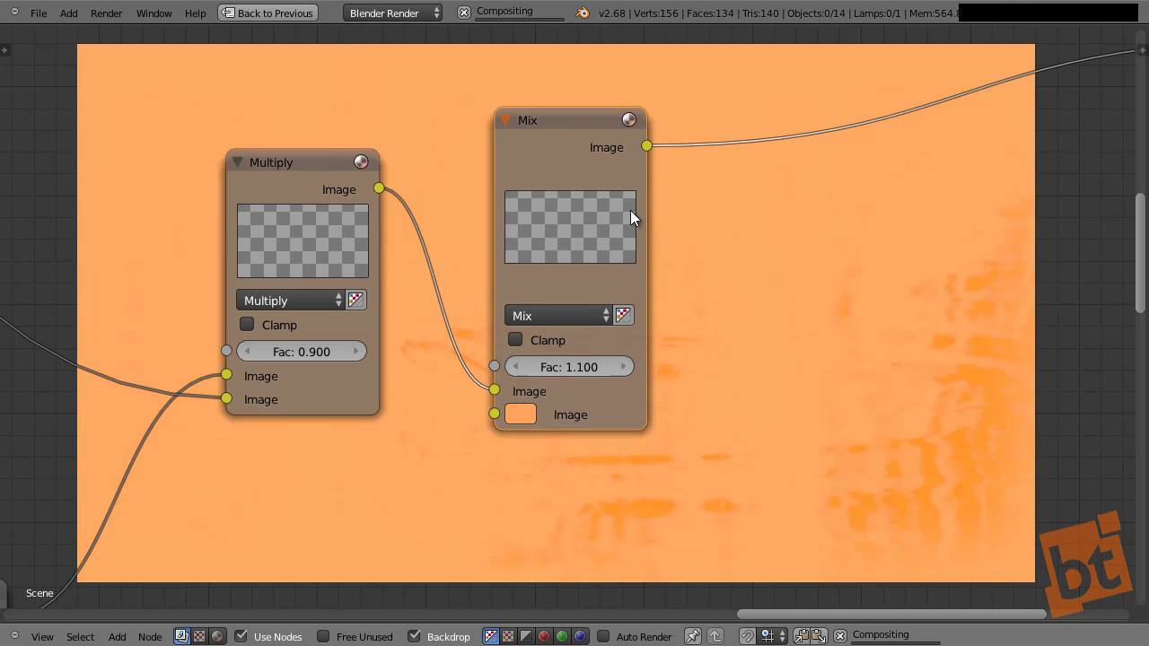
middle_click_drag(615, 271, 576, 349)
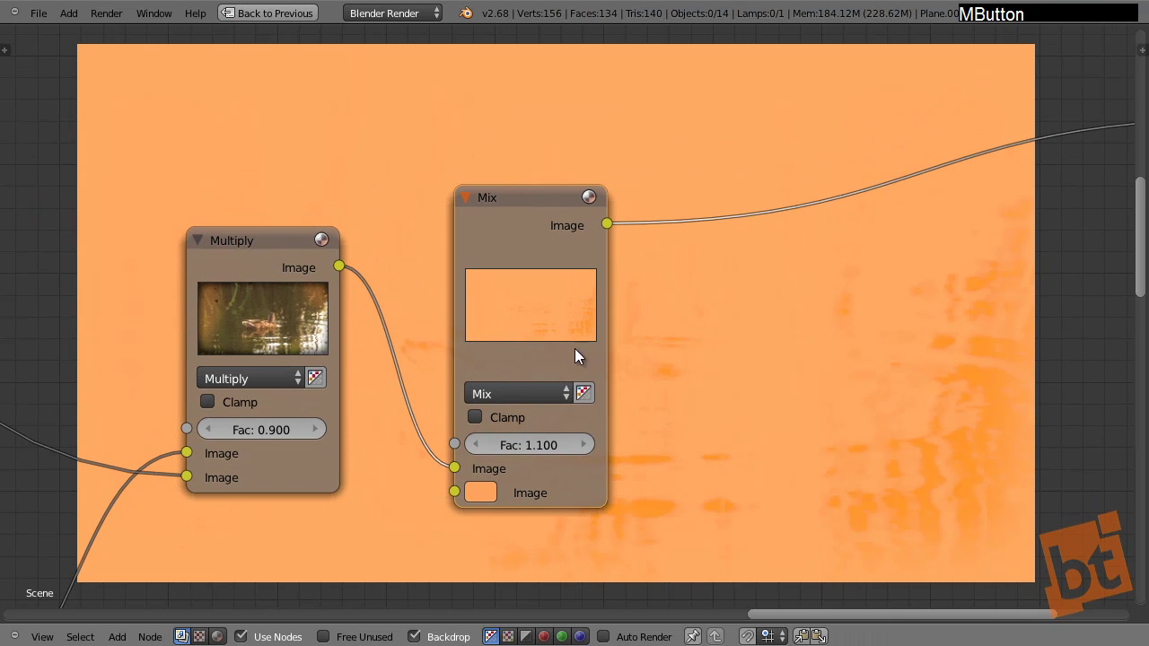
left_click_drag(532, 444, 482, 444)
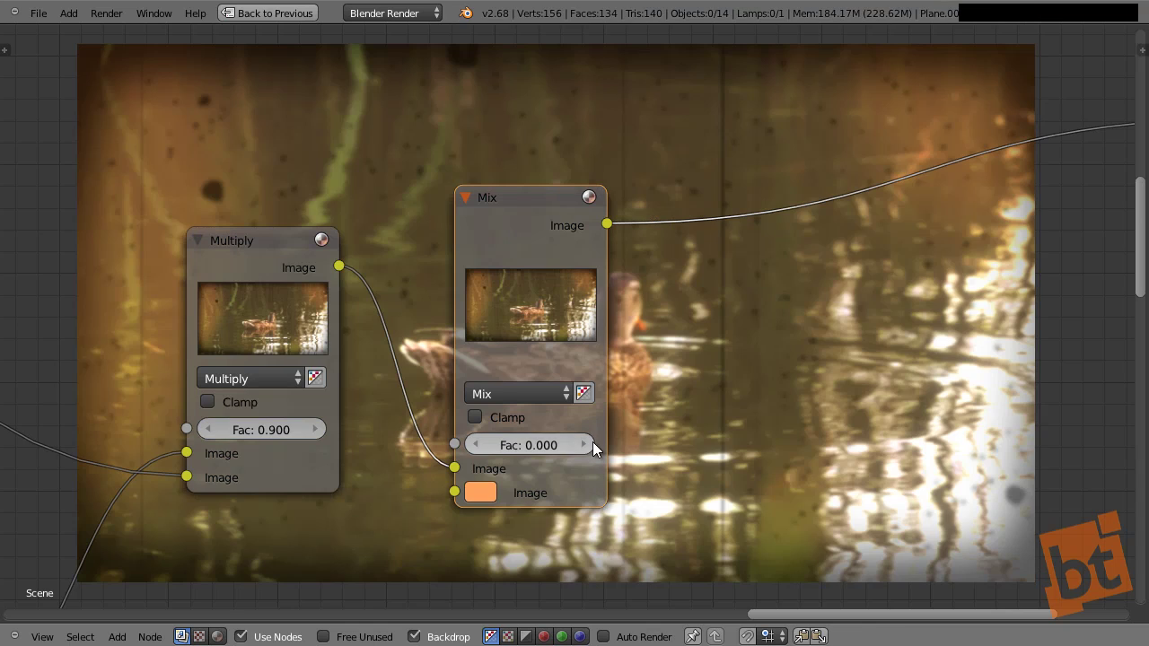
left_click(583, 444)
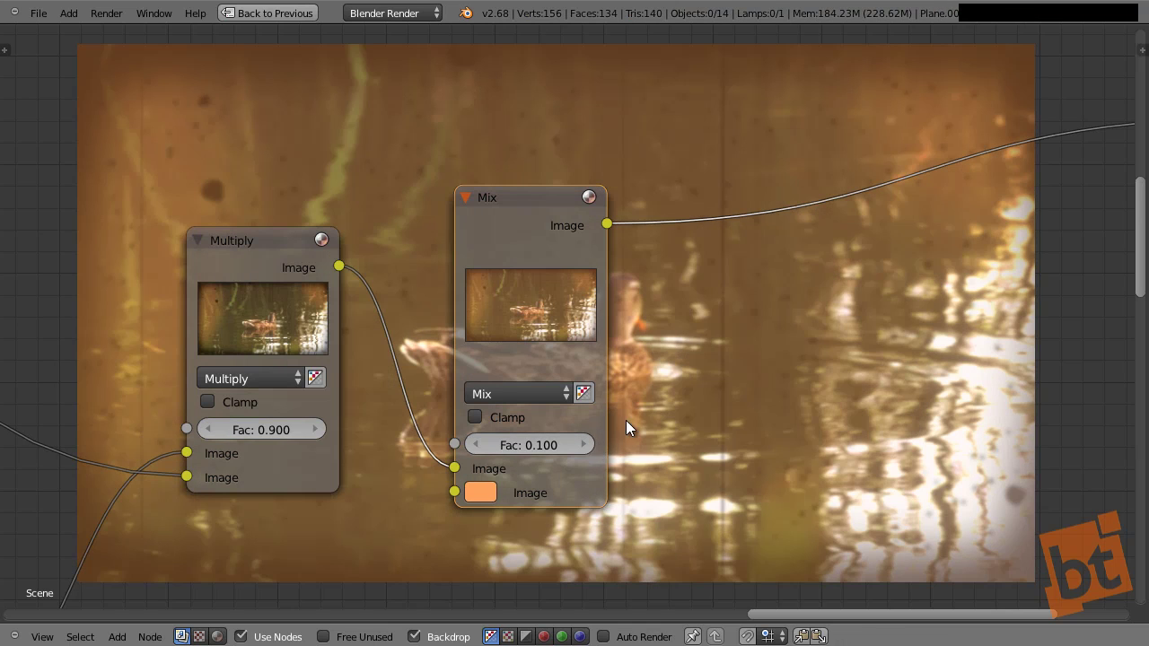
Step: Try a weaker orange tint by setting the Mix node's factor to 0.05
middle_click_drag(626, 420, 818, 459)
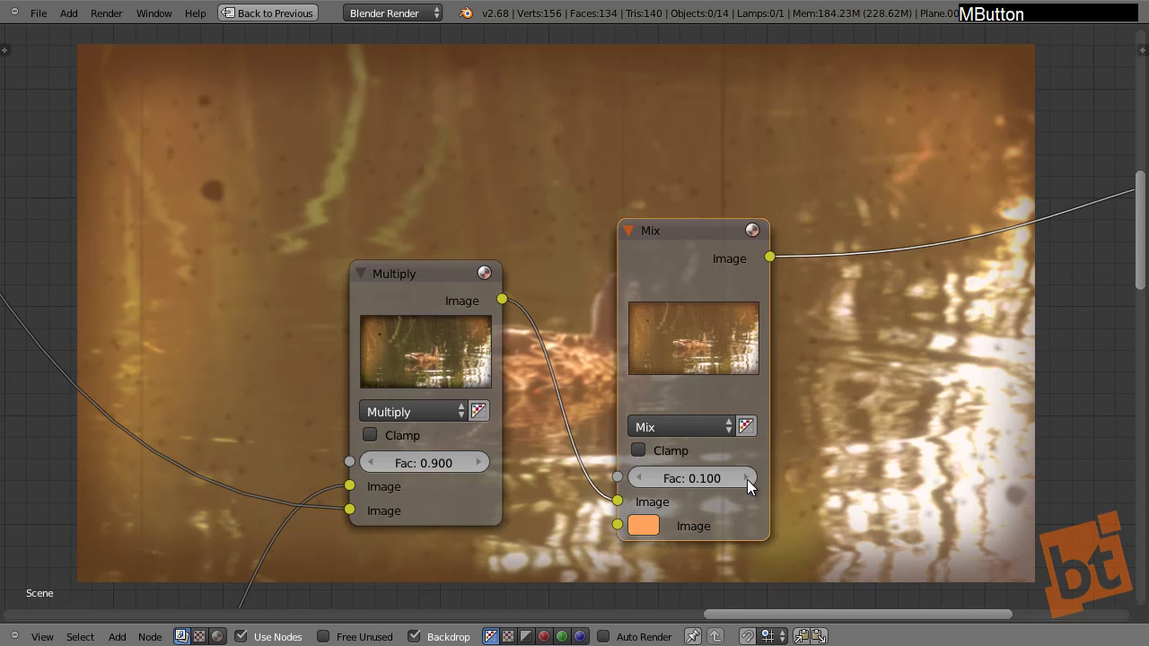
left_click(687, 477)
key("BackSpace")
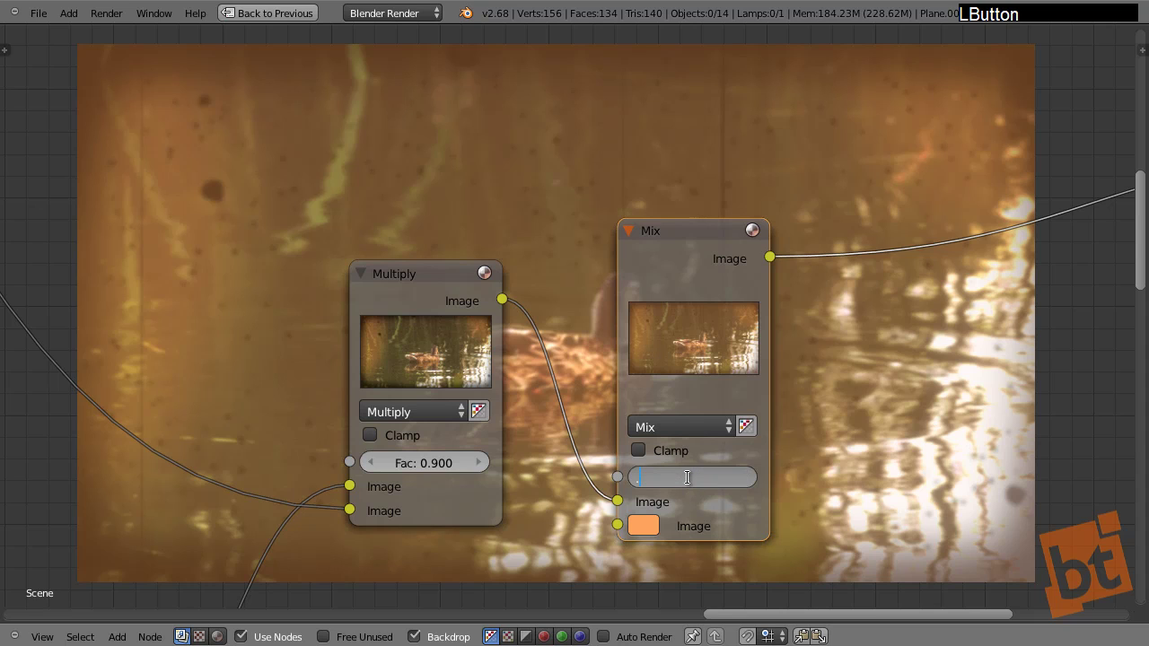
type("0.05")
key("Return")
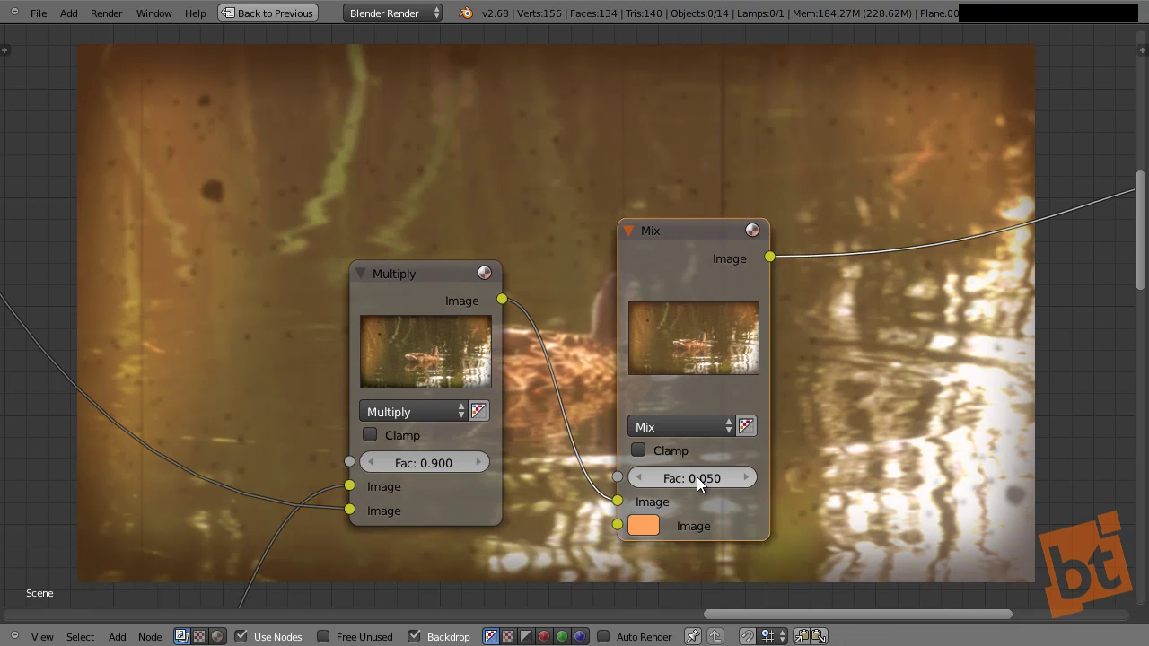
Step: Set the orange Mix node's factor to 0.02
left_click(695, 476)
type("0.02")
key("Return")
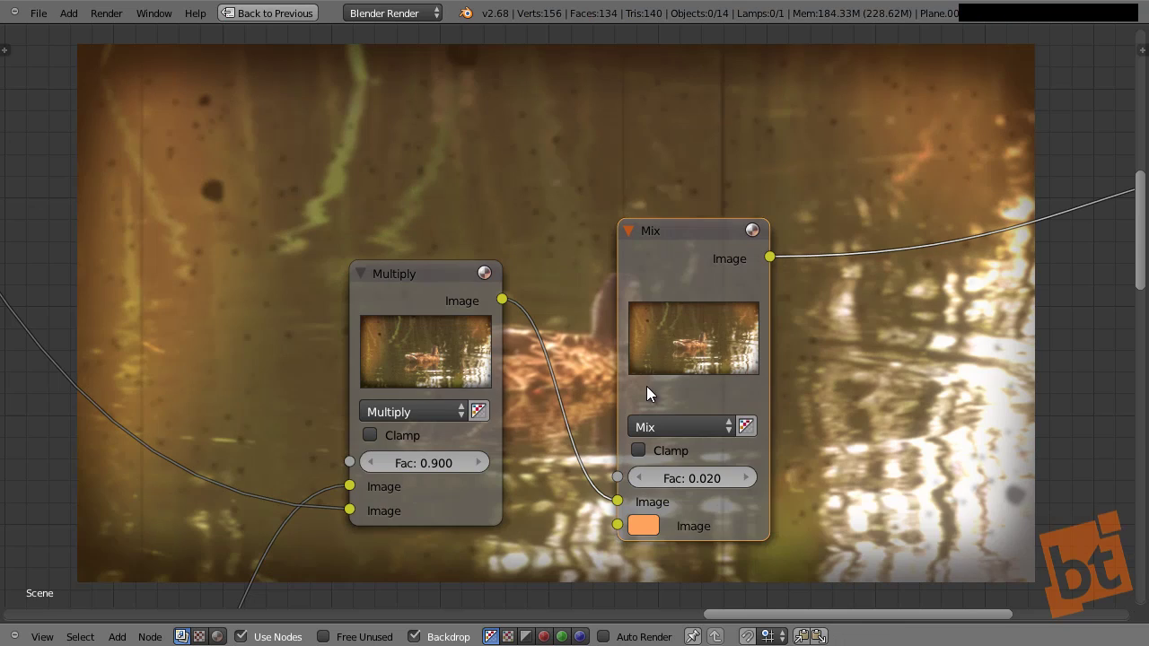
Step: Connect the orange Mix node's Image output to the Composite node's Image input
middle_click_drag(649, 389, 221, 396)
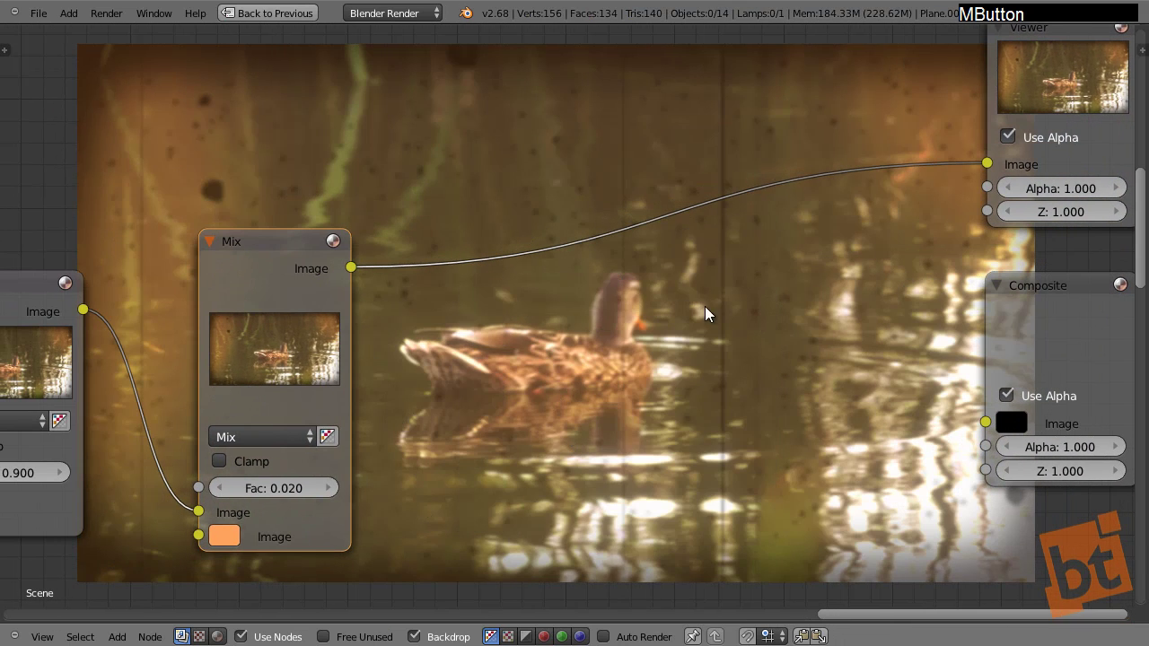
middle_click_drag(519, 264, 592, 280)
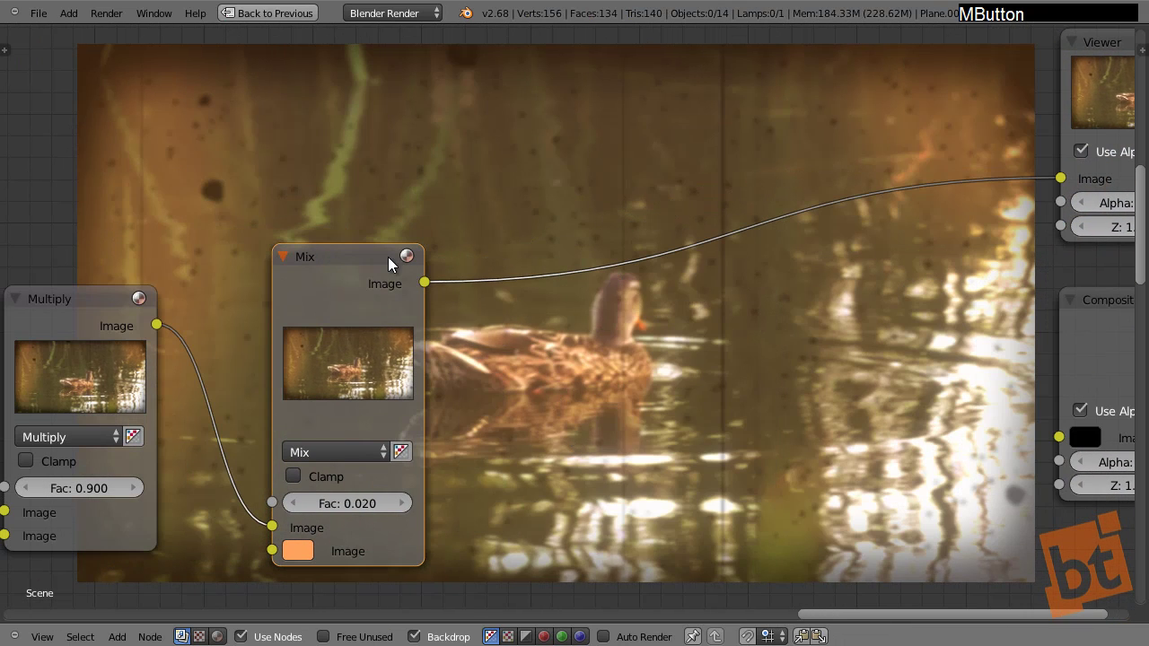
left_click_drag(360, 260, 366, 255)
left_click_drag(434, 282, 1059, 436)
Step: Move the Composite and Viewer nodes closer to the orange Mix node, keeping the Viewer above the Composite
middle_click_drag(917, 435, 750, 424)
scroll(748, 415, "down", 4)
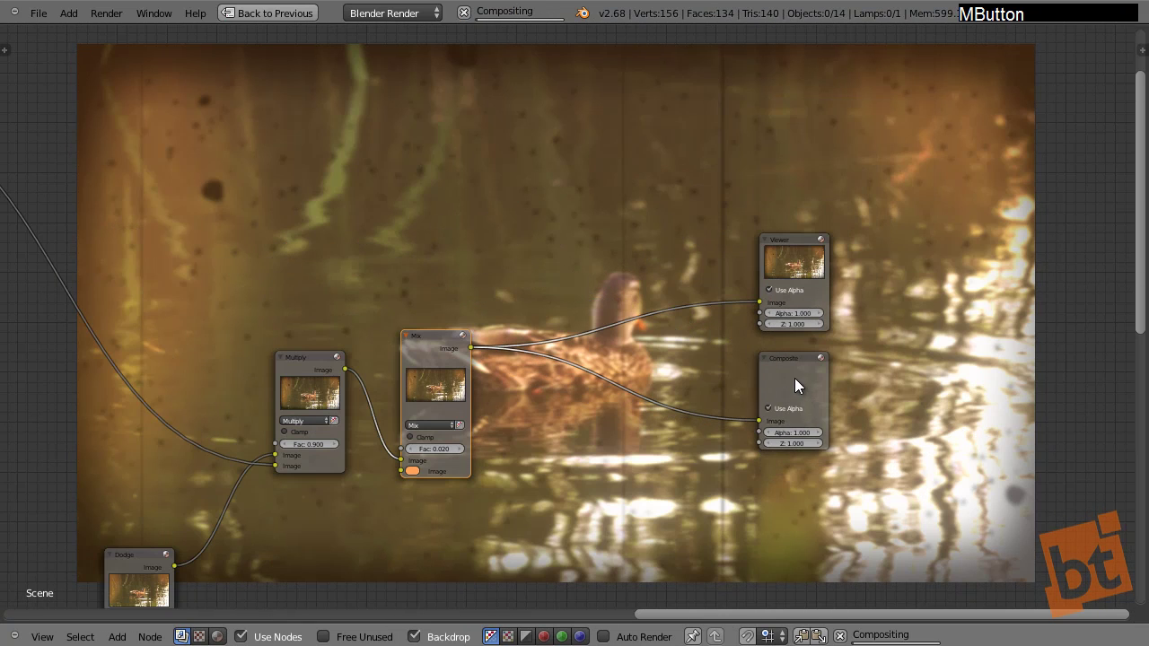
left_click_drag(794, 377, 727, 384)
left_click_drag(790, 271, 717, 239)
middle_click_drag(662, 356, 694, 352)
scroll(693, 353, "down", 6)
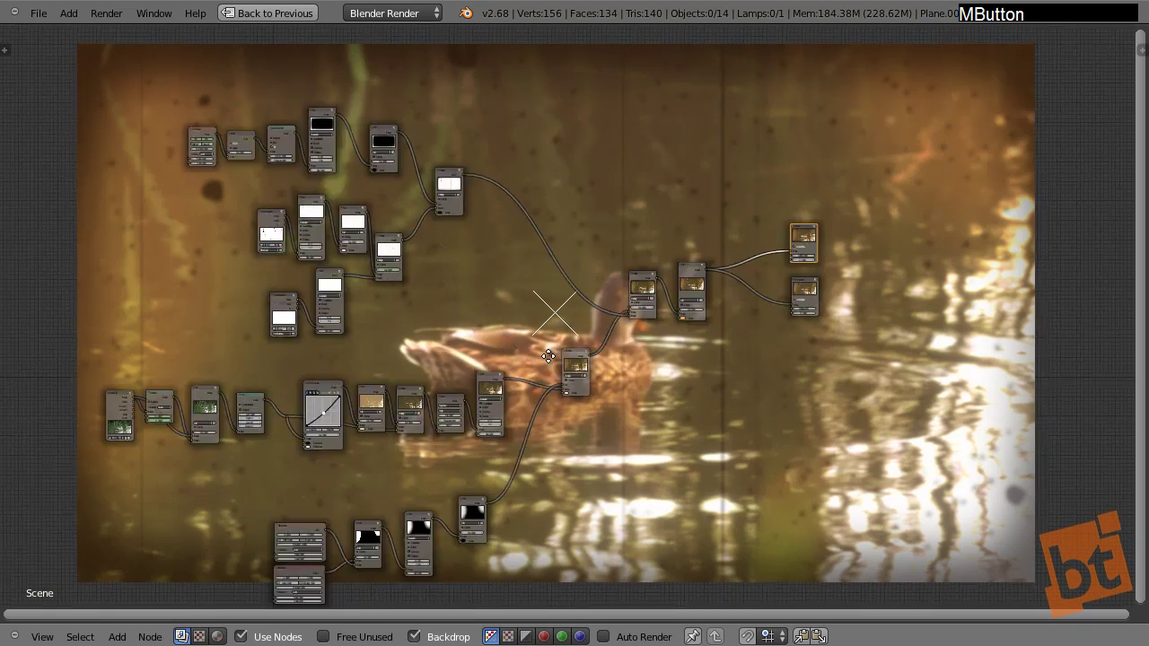
middle_click_drag(453, 417, 554, 372)
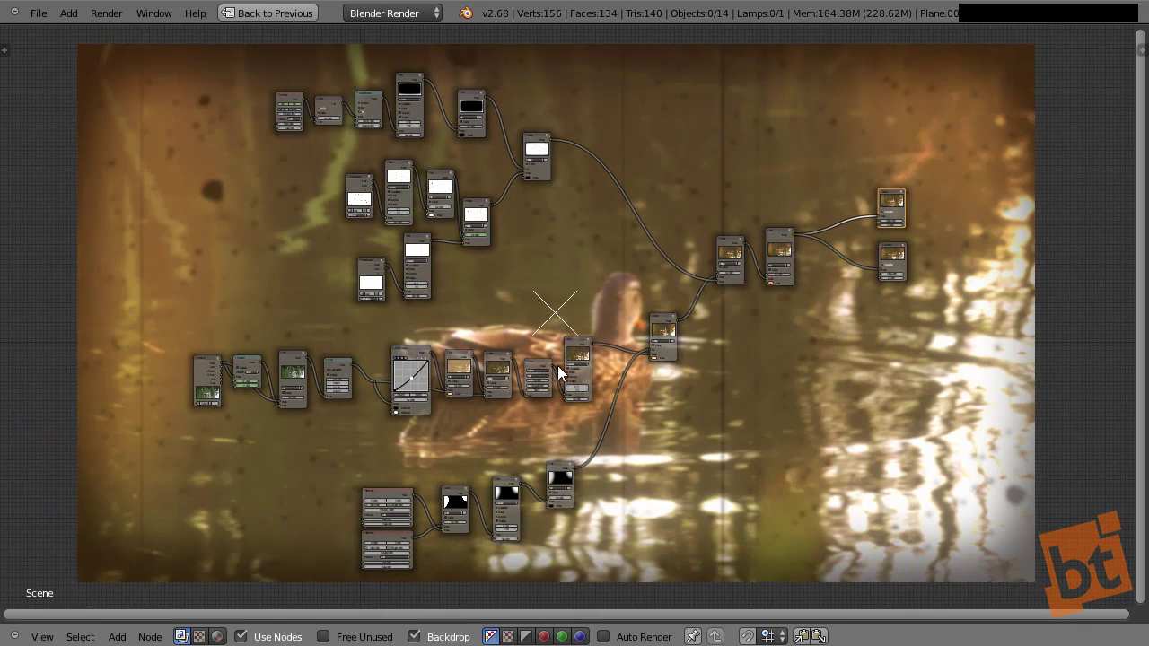